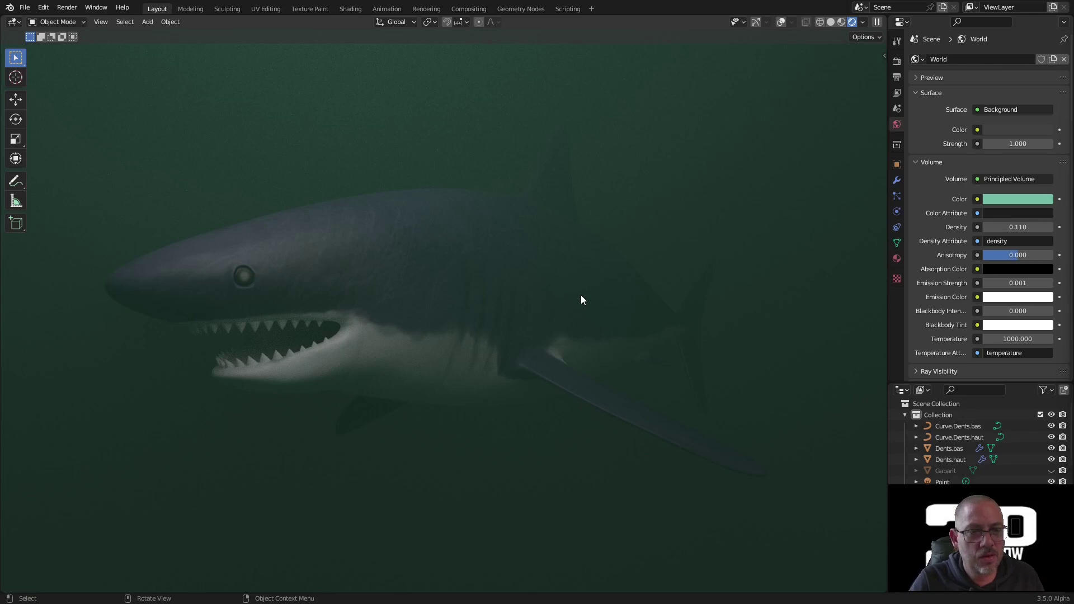
Switch the viewport to solid shading and show the shark's transform properties
click(830, 22)
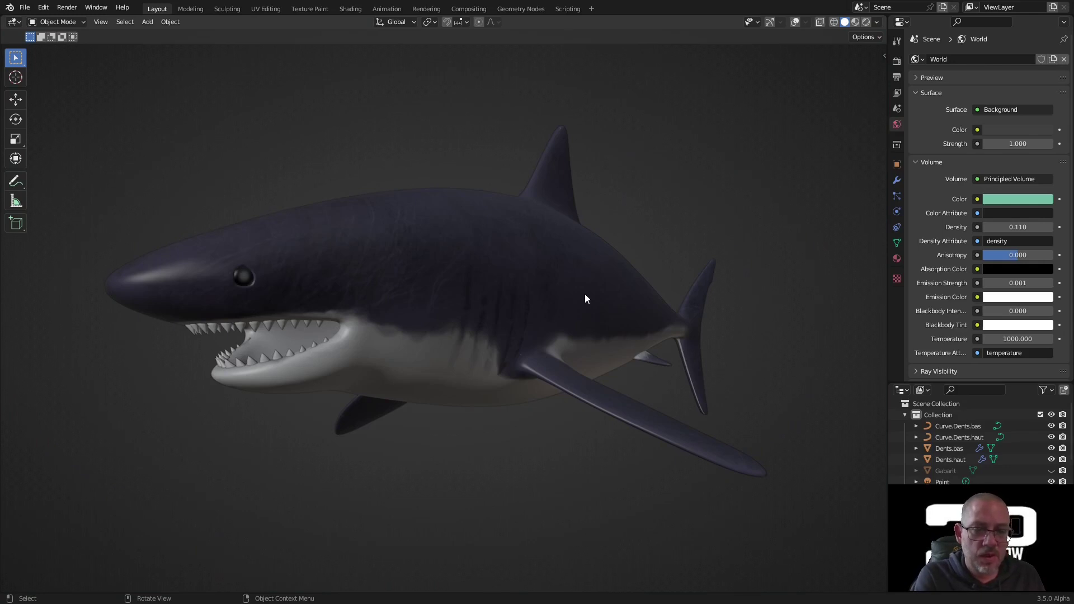
click(884, 56)
click(880, 172)
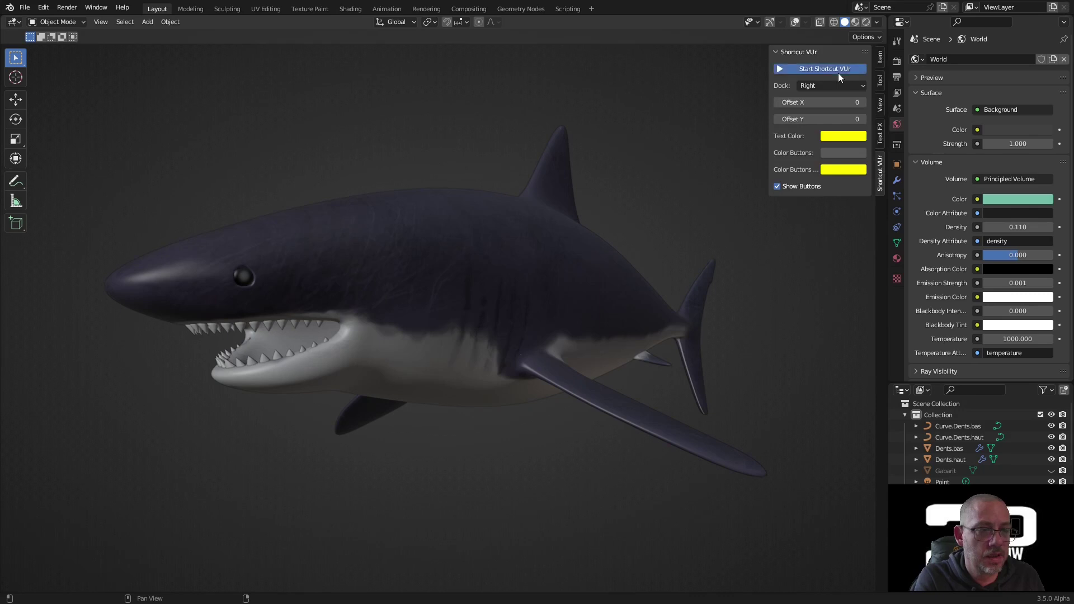
click(880, 59)
Enable viewport overlays, gizmos and X-ray, and view the shark in Right Orthographic
key(KP_3)
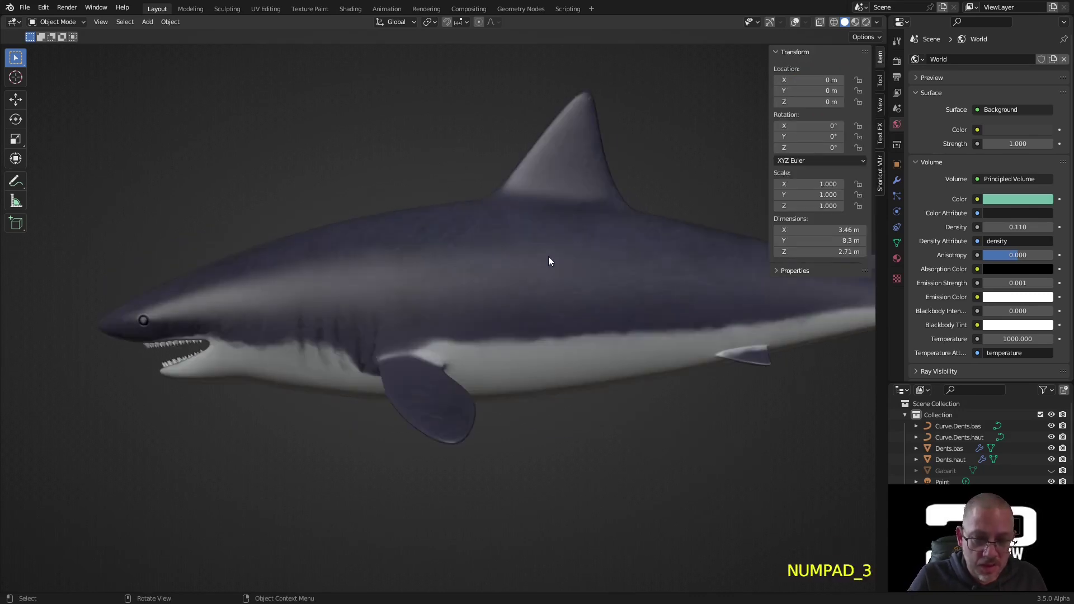
middle_drag(551, 271, 614, 170)
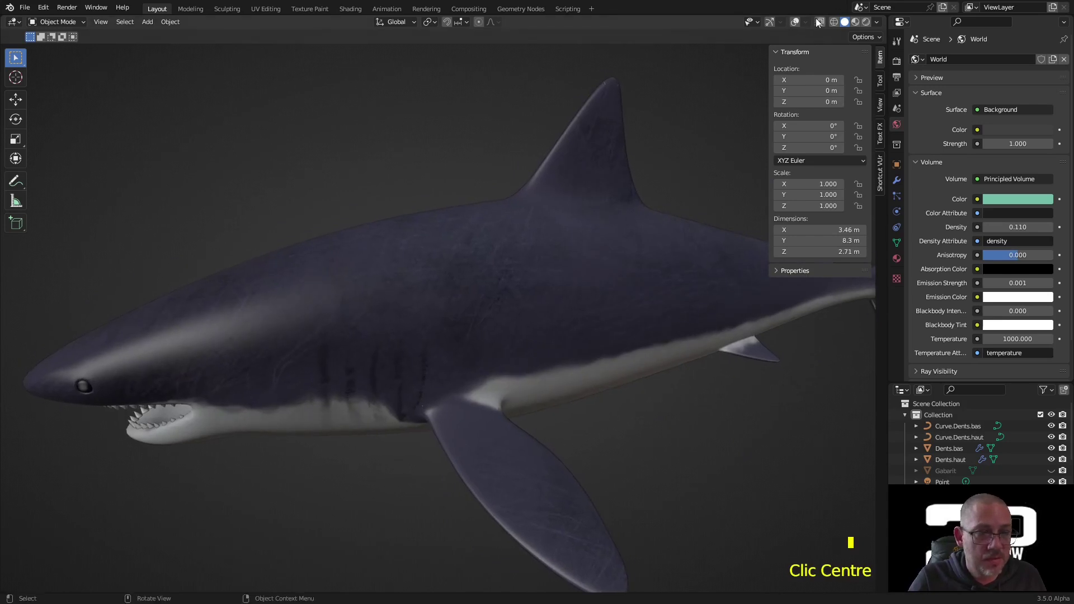
click(794, 22)
click(770, 22)
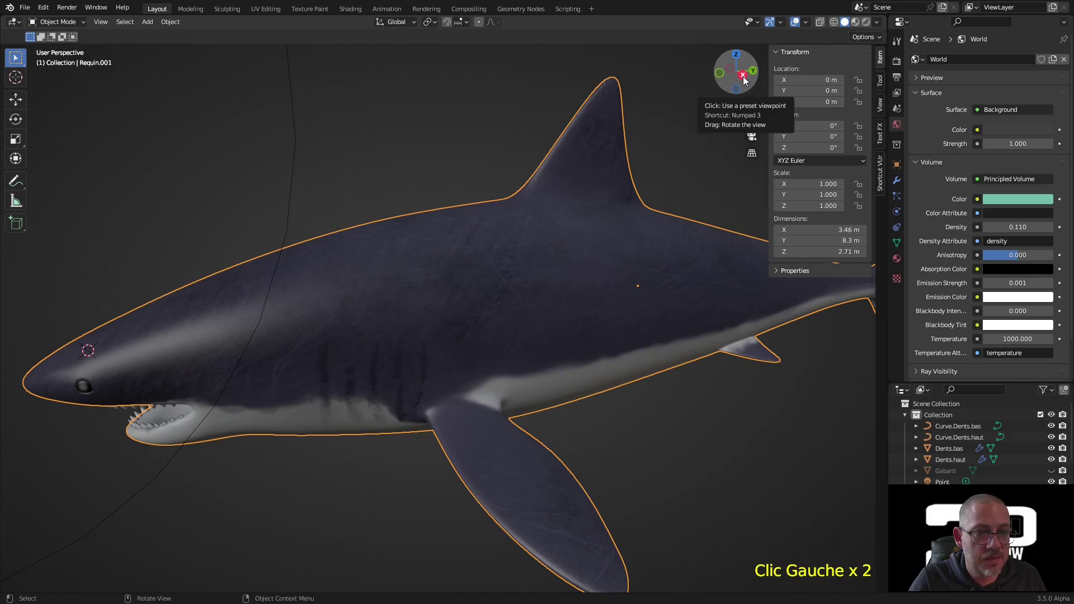
click(742, 77)
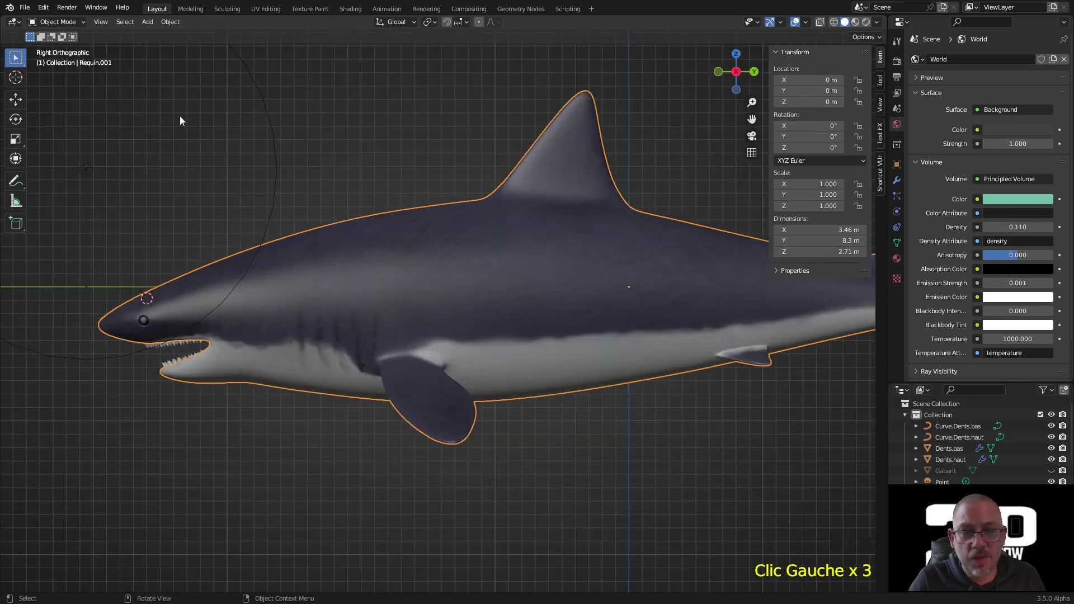
click(819, 21)
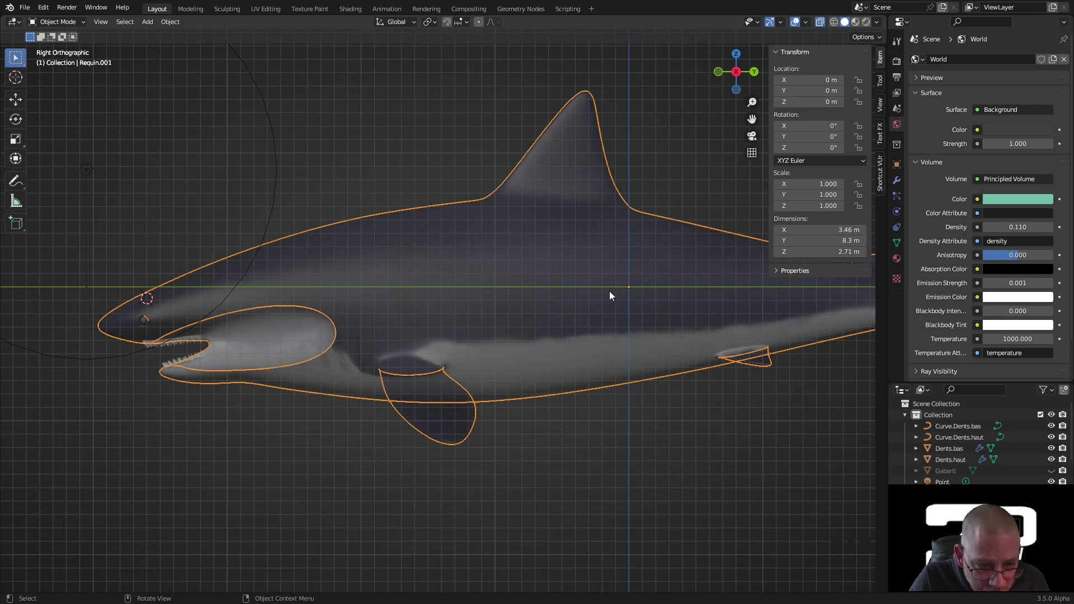
Move only the shark's origin about -0.485 m along Y, limiting transforms to origins just for this move
click(864, 37)
click(866, 72)
click(16, 100)
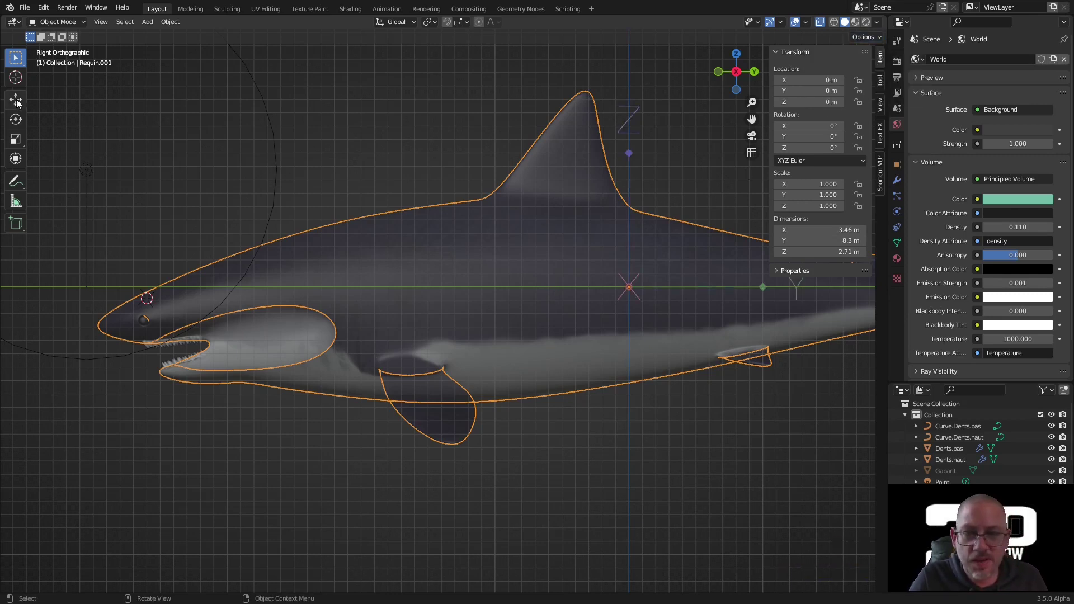
click(670, 297)
drag(670, 297, 602, 298)
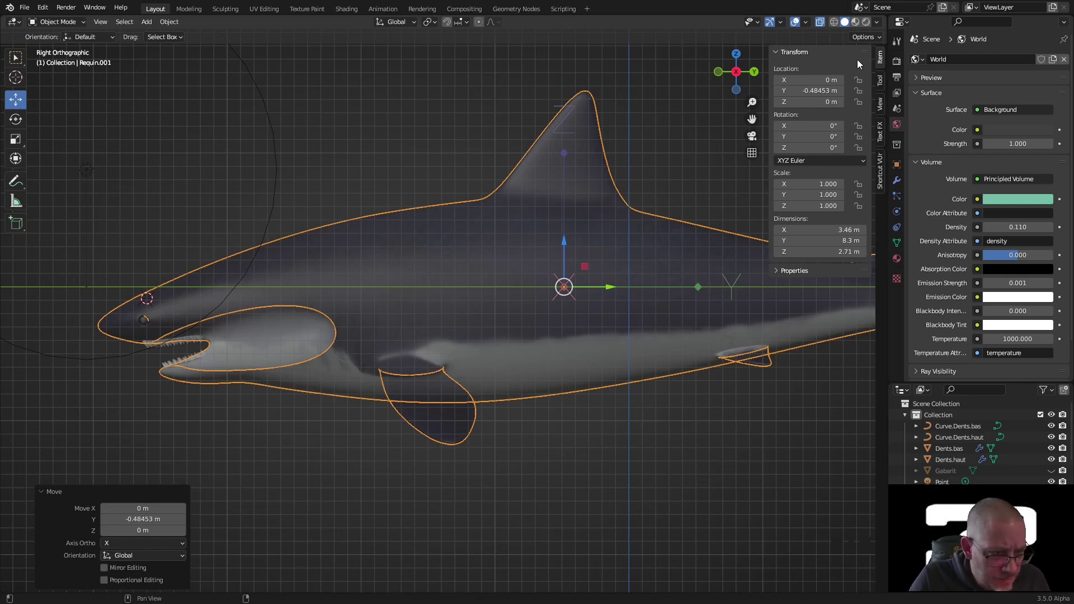
click(876, 35)
click(870, 72)
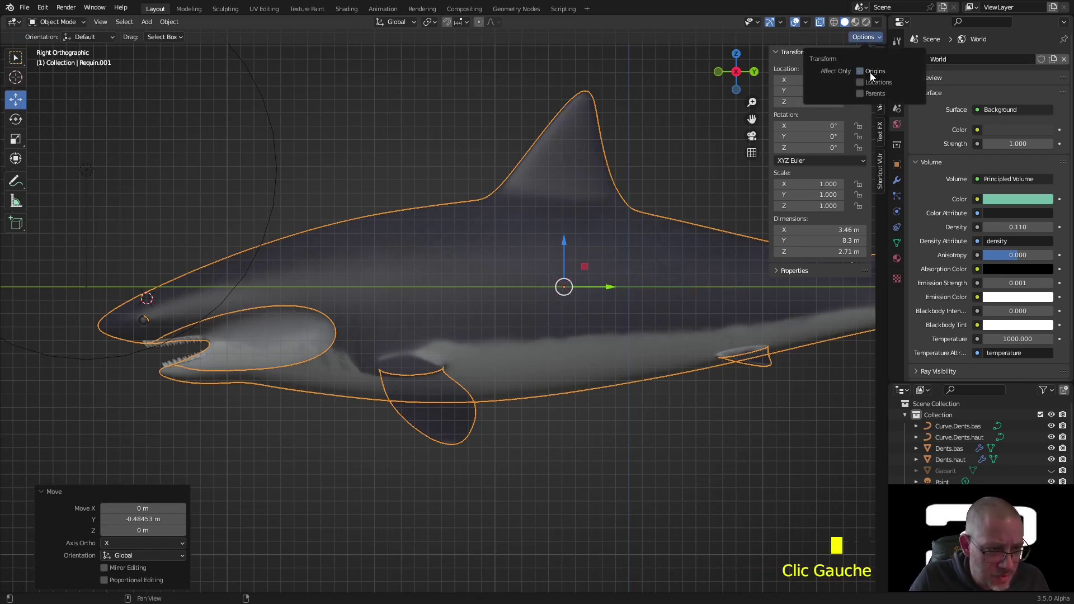
Move all objects together along Y until the shark's origin sits near the world origin, at about Y 0.007 m
scroll(528, 323, down, 5)
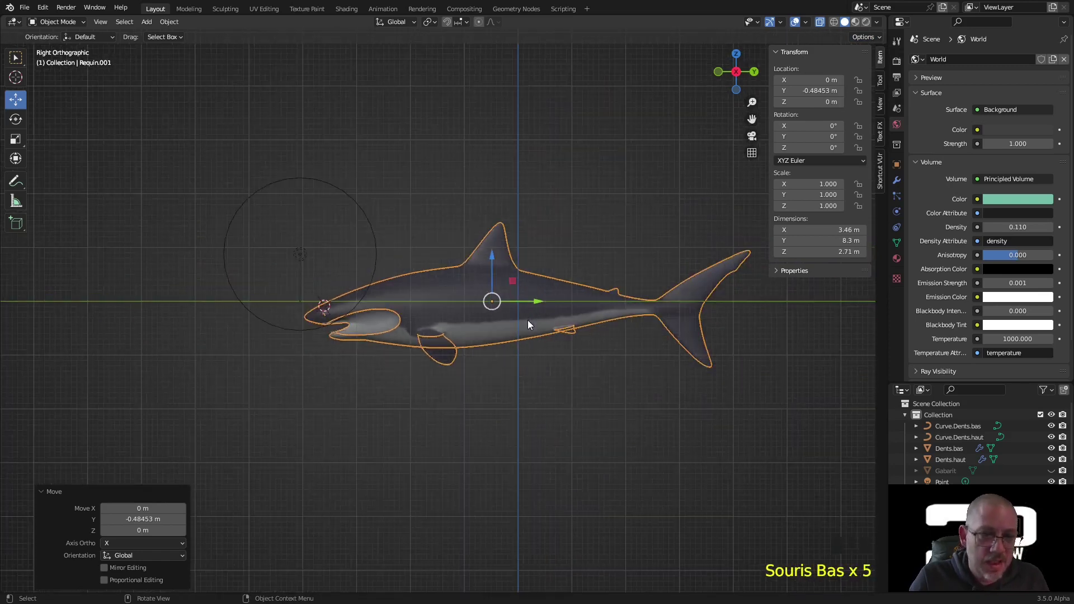
scroll(528, 323, up, 4)
key(a)
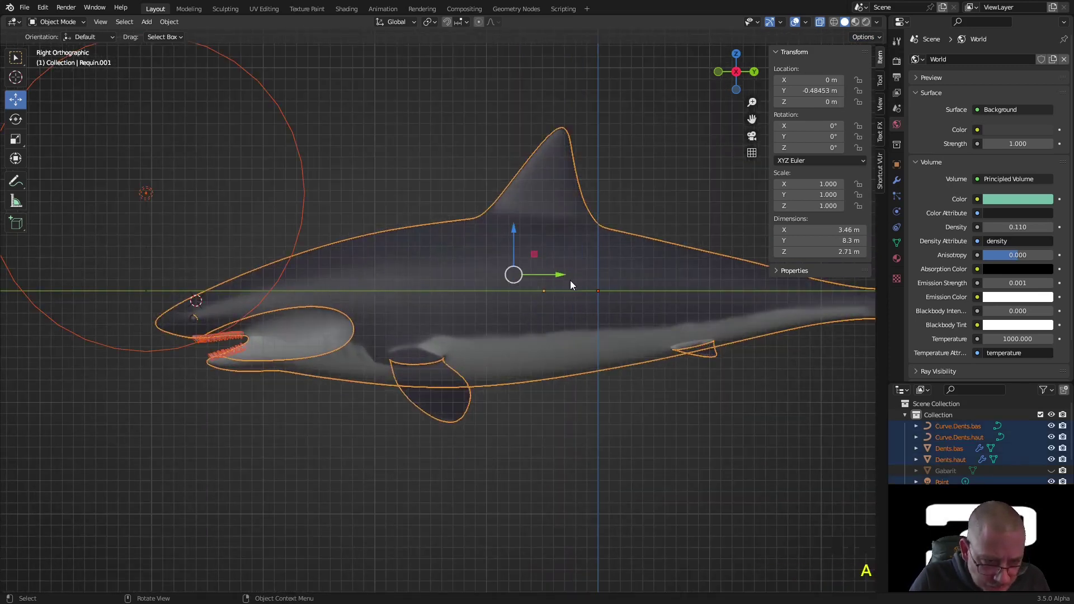
drag(557, 280, 613, 280)
click(368, 435)
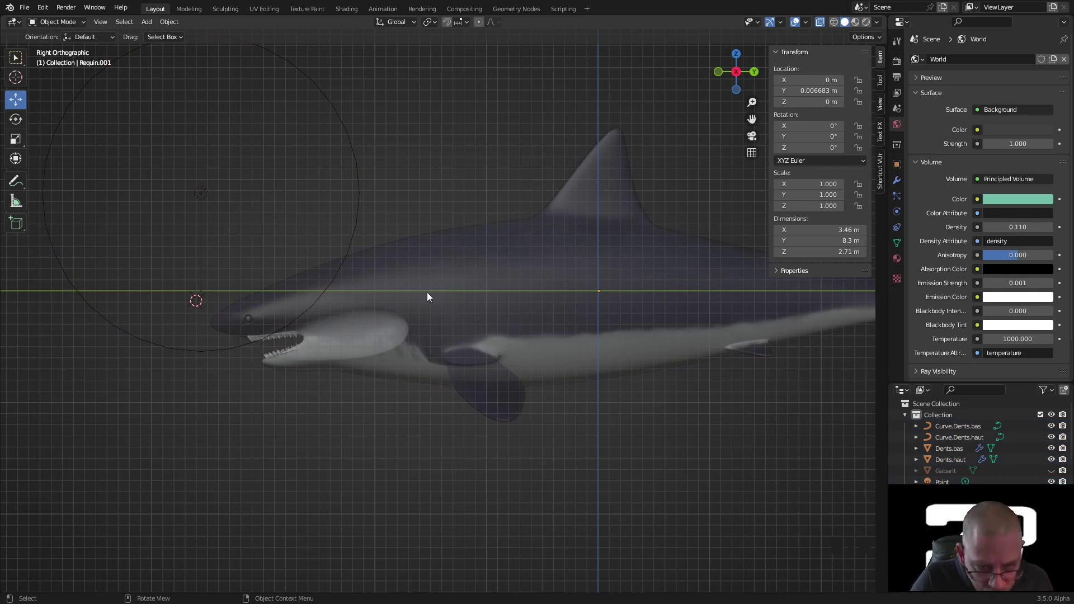
Isolate the shark body in local view
click(463, 263)
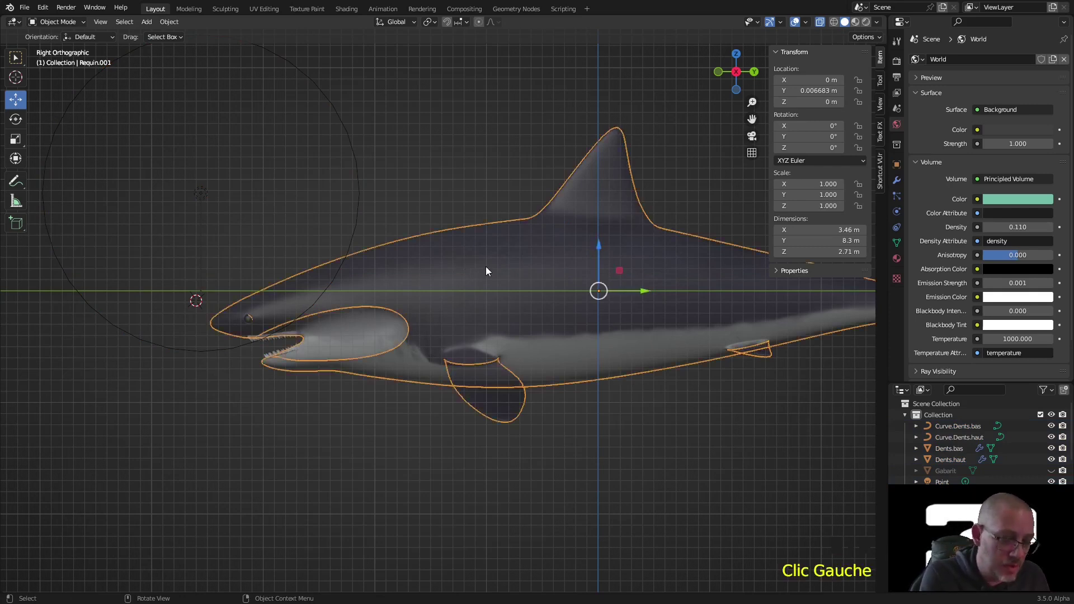
key(KP_Divide)
scroll(405, 339, up, 5)
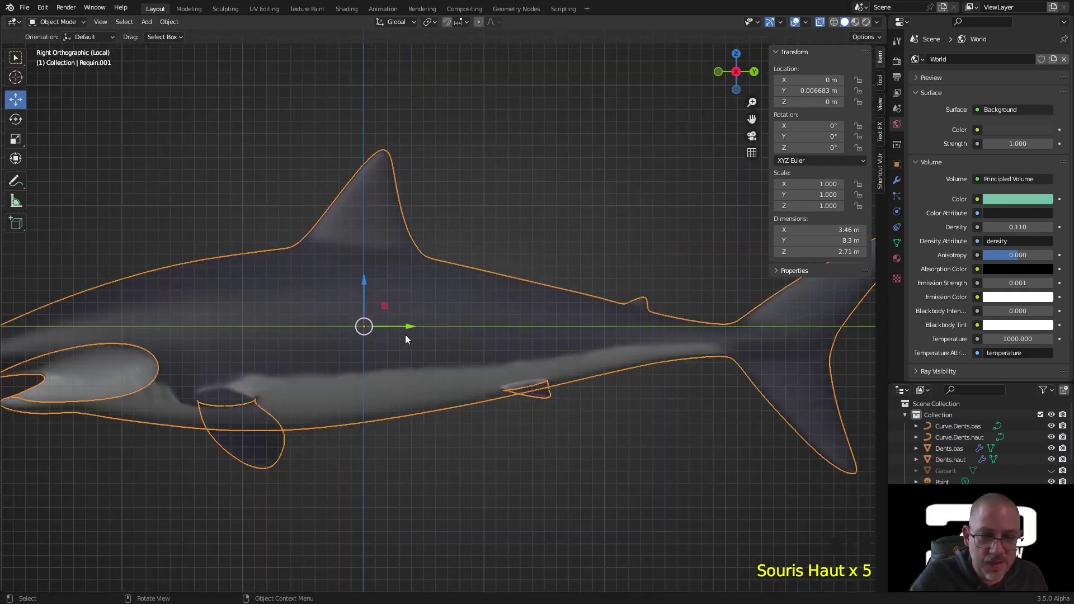
ctrl+middle_drag(364, 367, 529, 297)
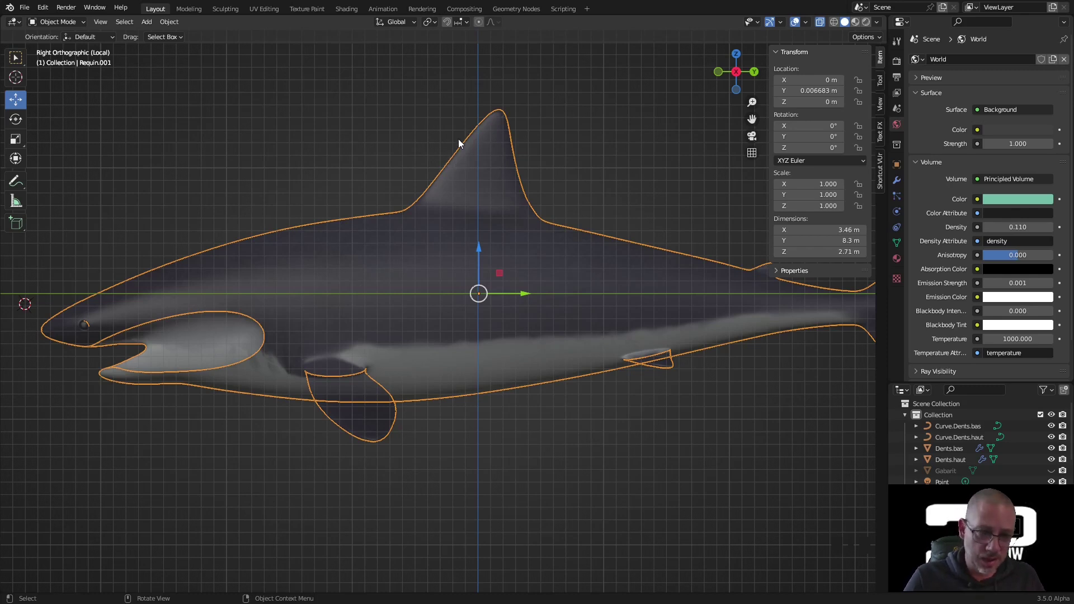
Add a single-bone armature to the scene
click(146, 22)
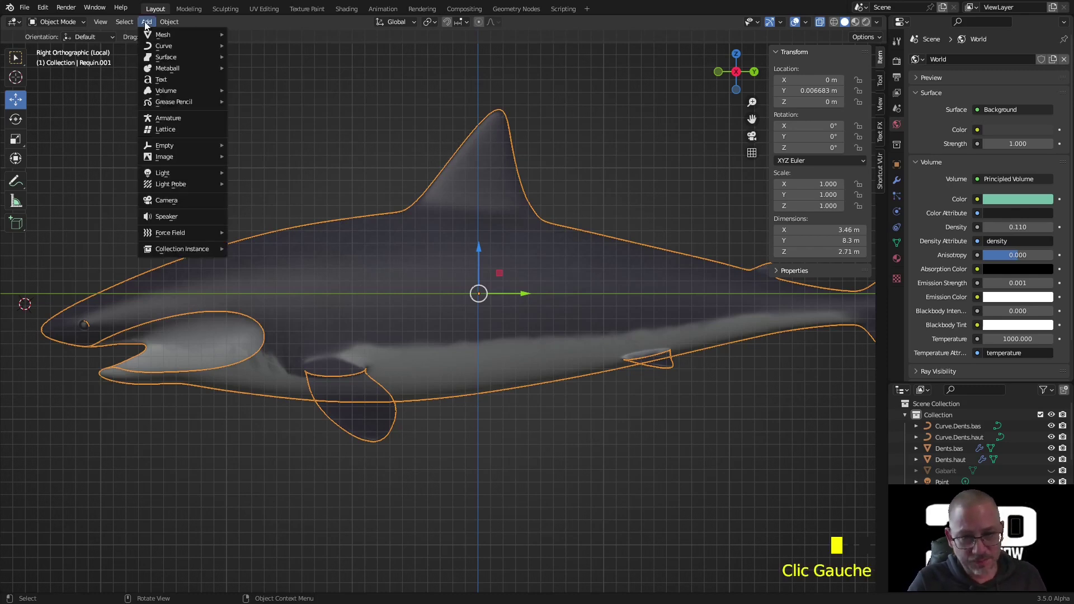
mouse_move(215, 147)
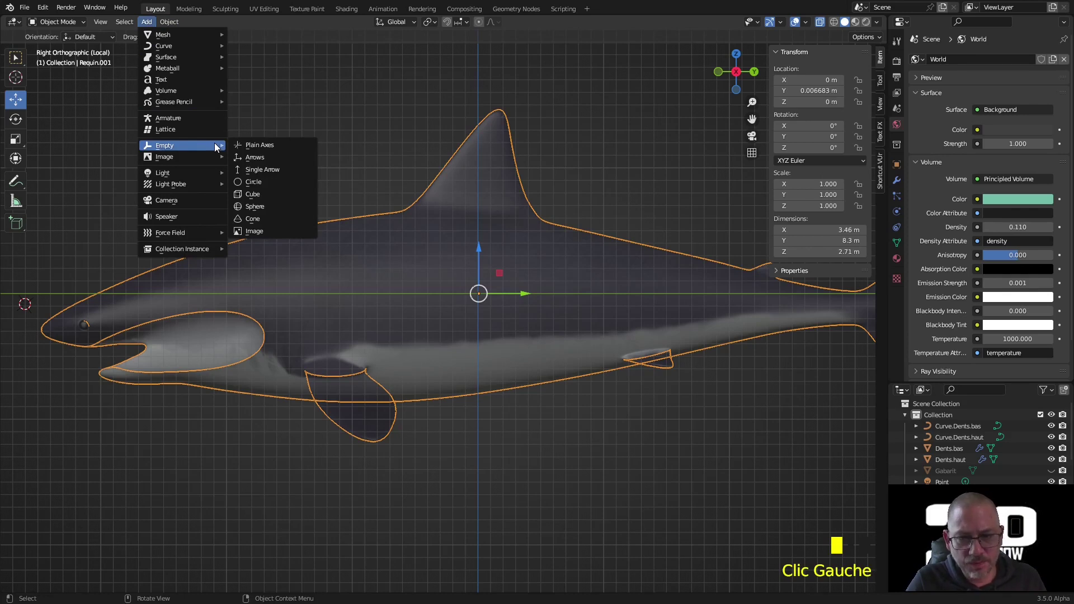
click(207, 116)
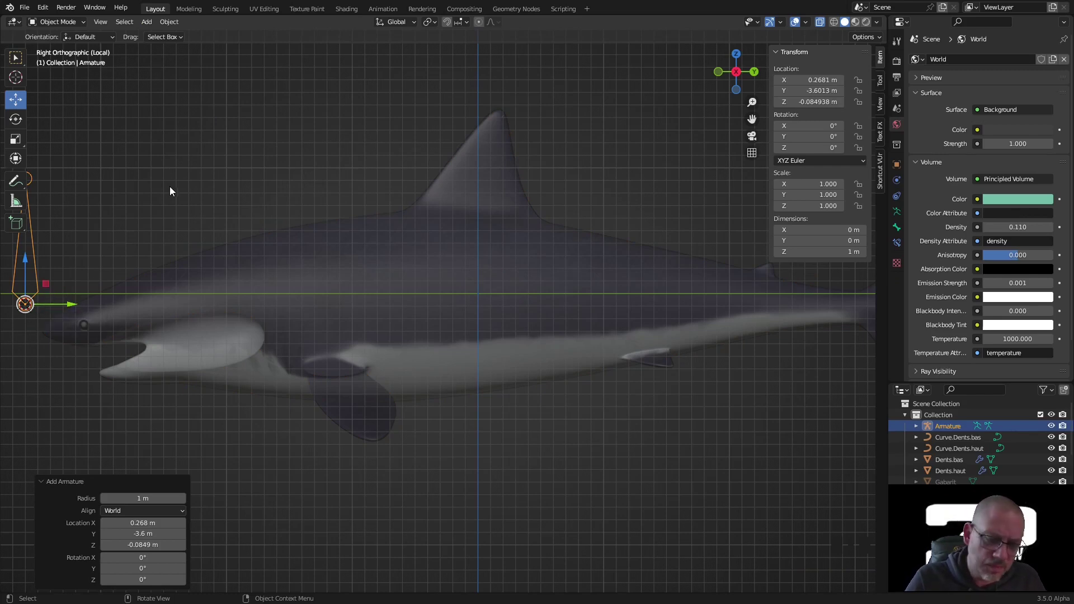
Reset the 3D cursor to the world origin and snap the armature to the cursor
key(shift+s)
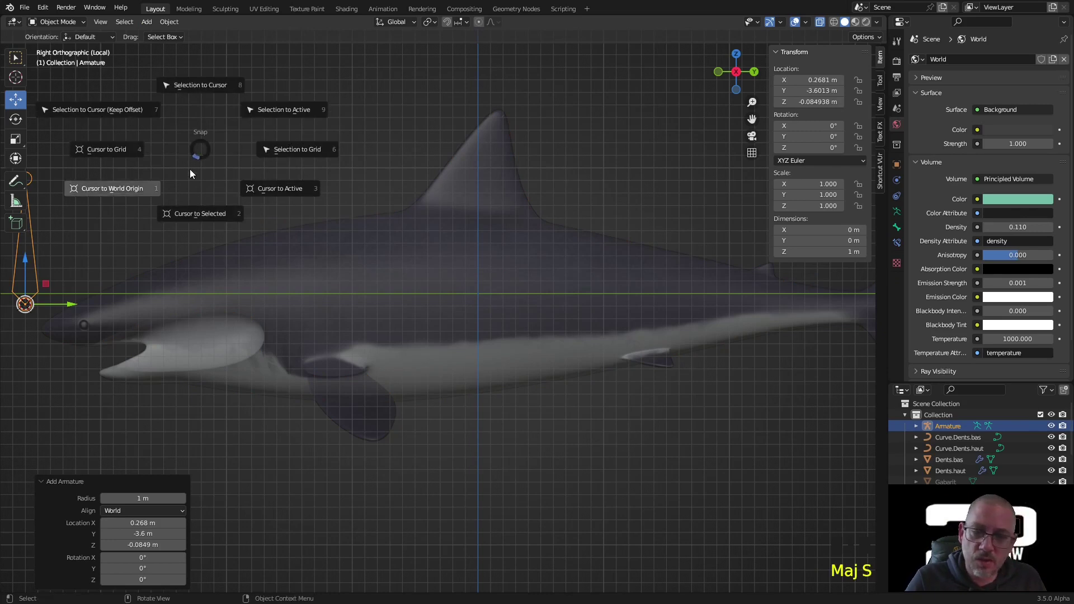
click(134, 189)
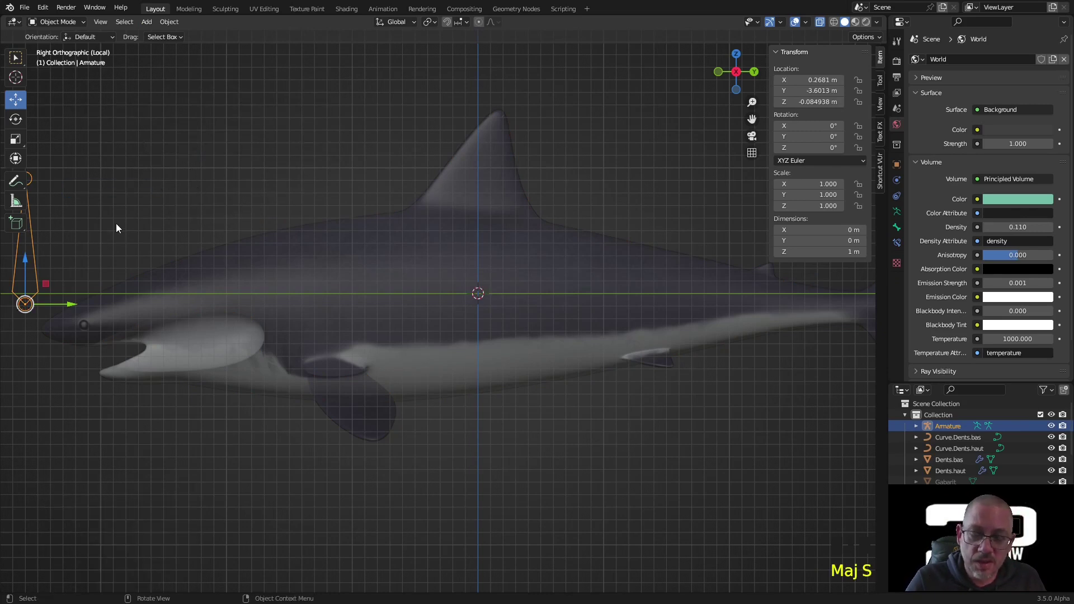
key(shift+s)
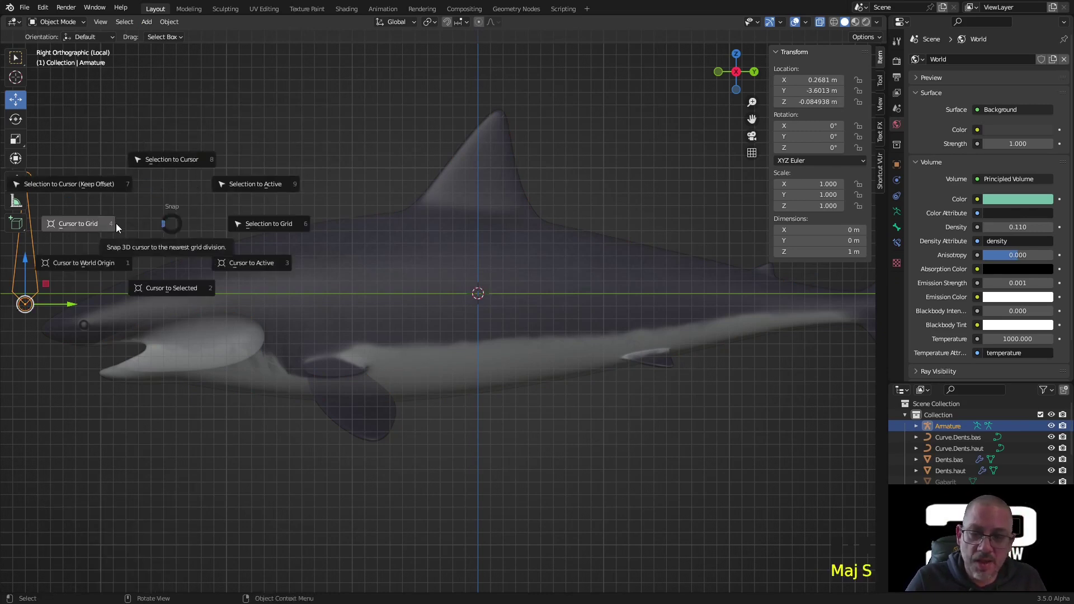
click(172, 161)
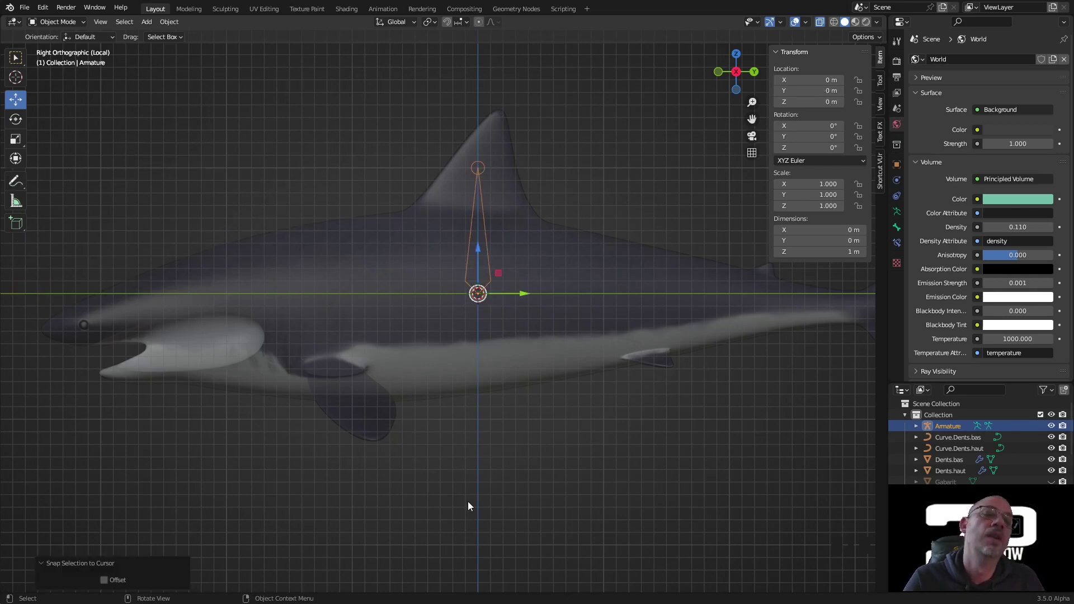
Test selecting the armature's bone in the viewport where it overlaps the shark body
click(482, 171)
click(479, 236)
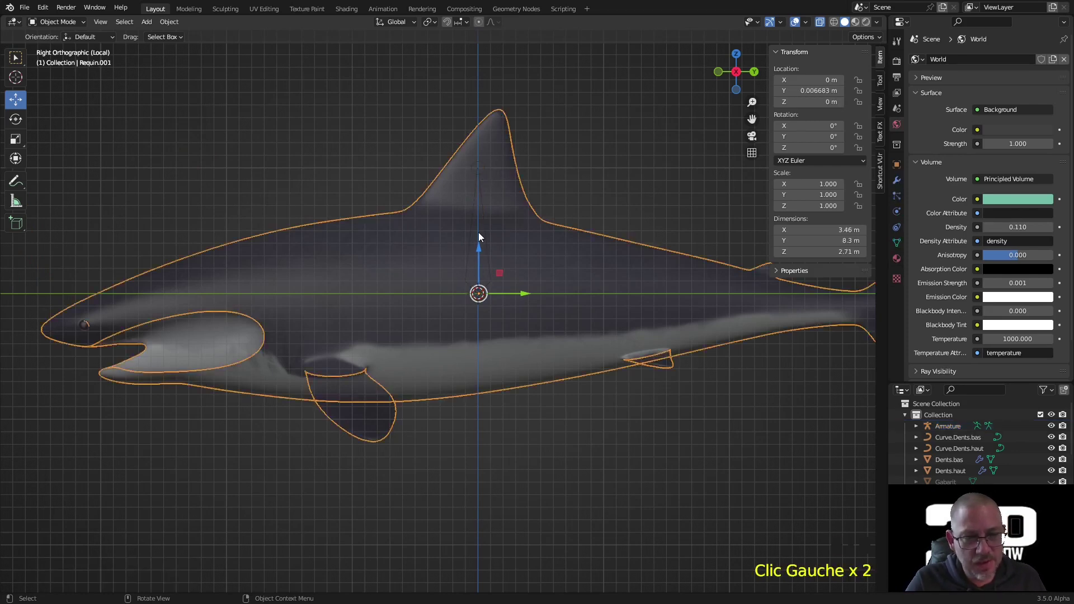
click(480, 236)
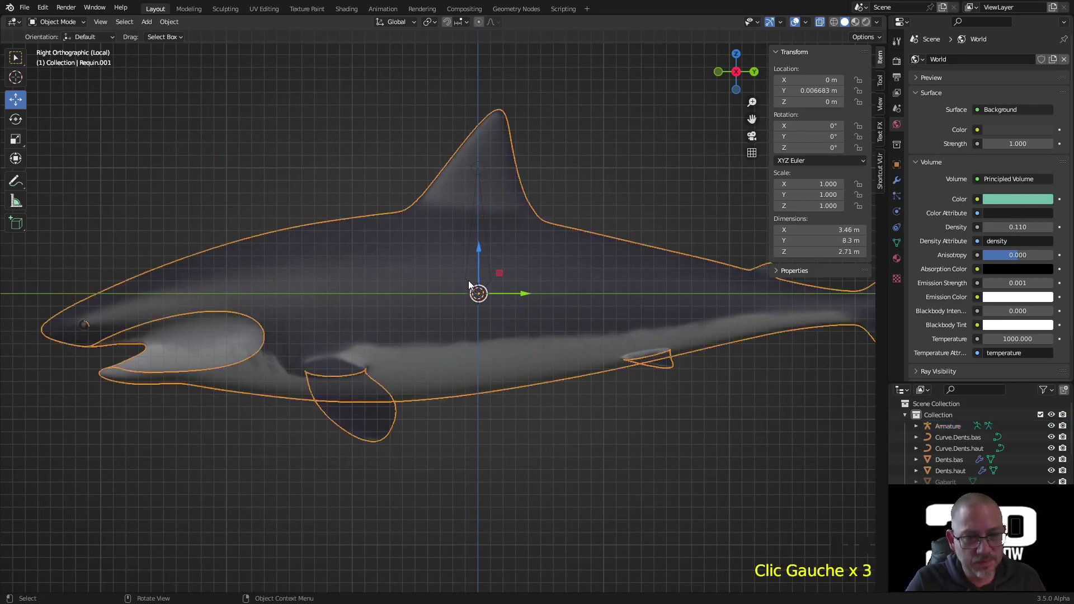
click(469, 285)
click(452, 189)
click(489, 250)
click(475, 249)
click(481, 253)
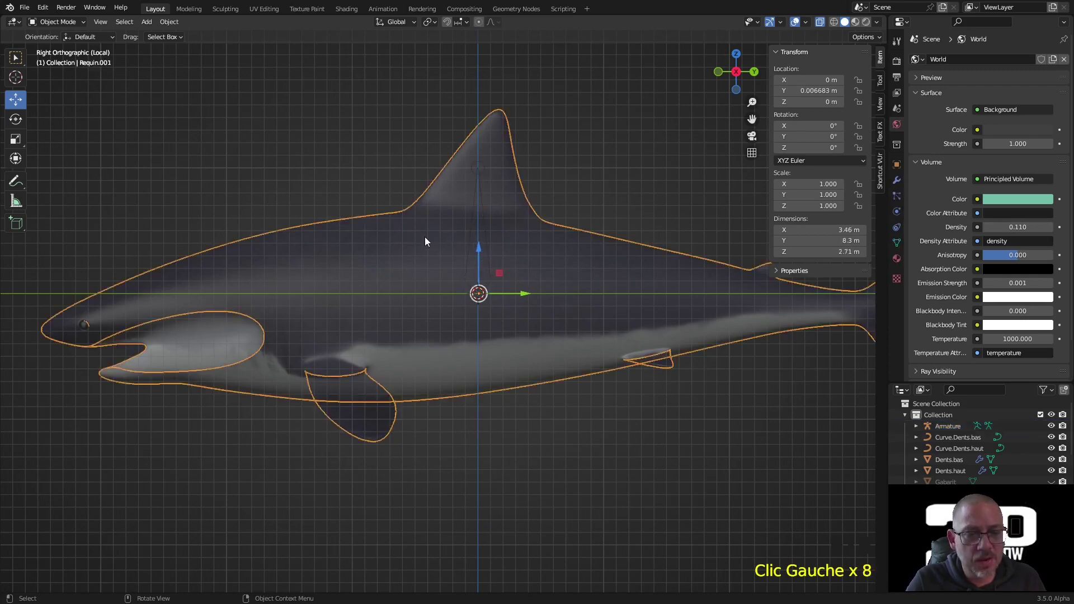
click(466, 260)
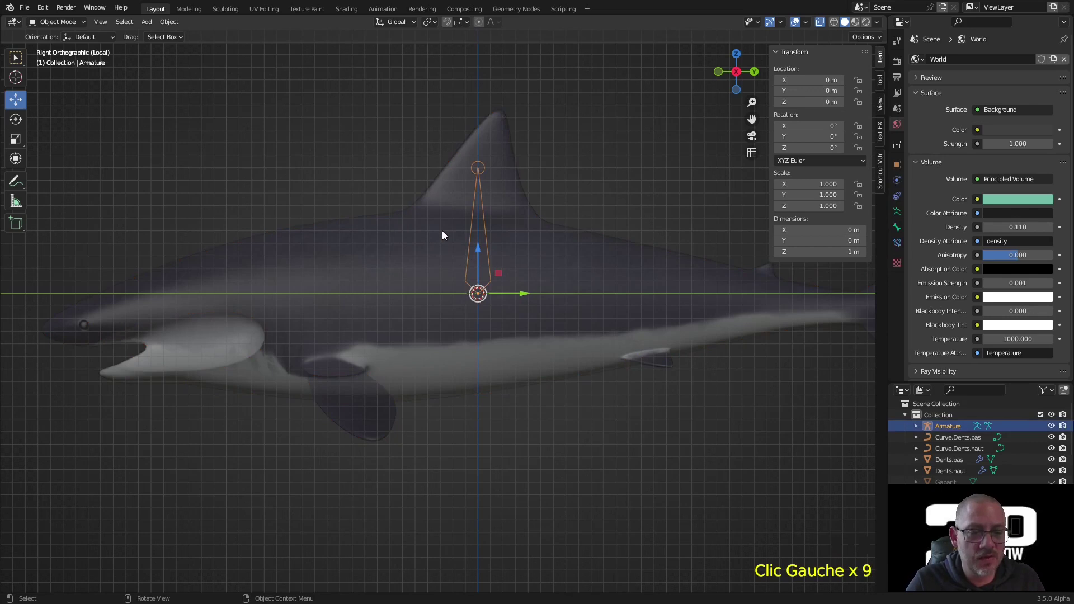
Make the shark body non-selectable through its object visibility settings
click(464, 187)
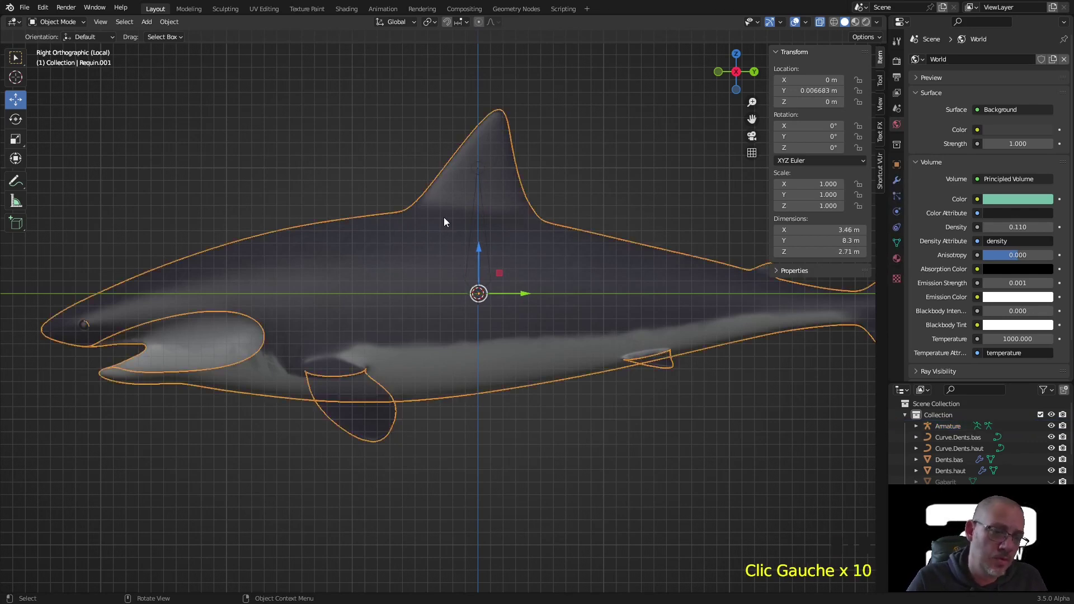
click(896, 163)
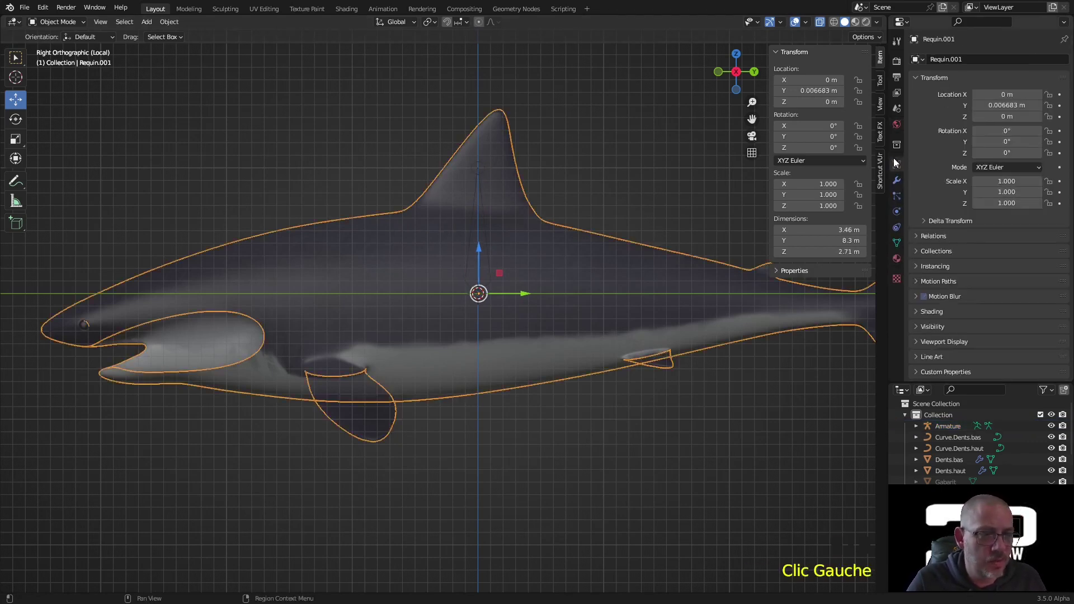
click(918, 327)
click(976, 344)
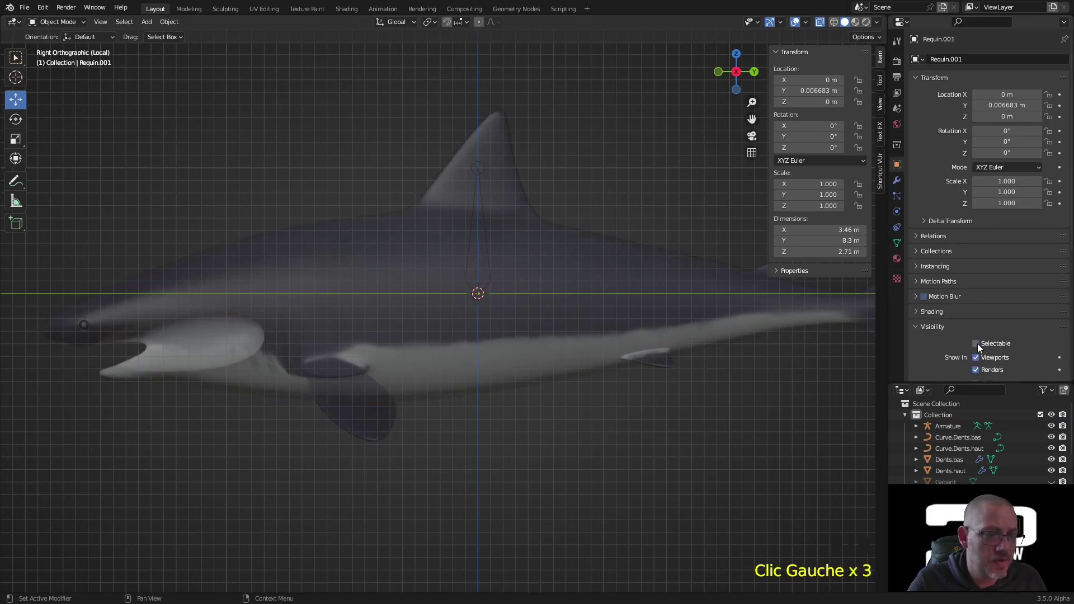
Set the armature to display In Front and turn off the viewport's X-ray
click(480, 264)
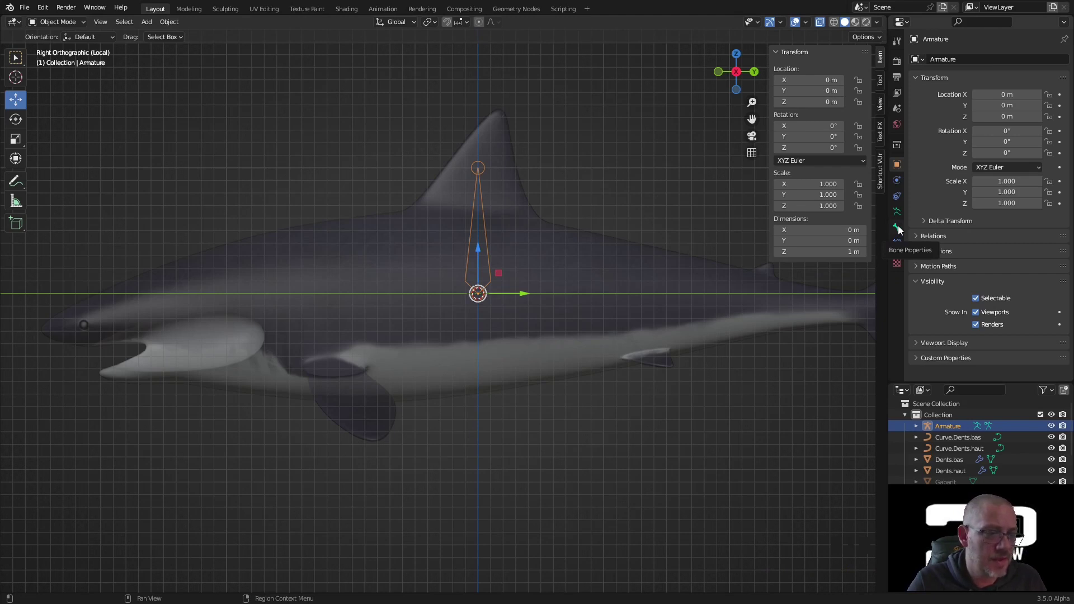
click(920, 342)
scroll(927, 316, down, 6)
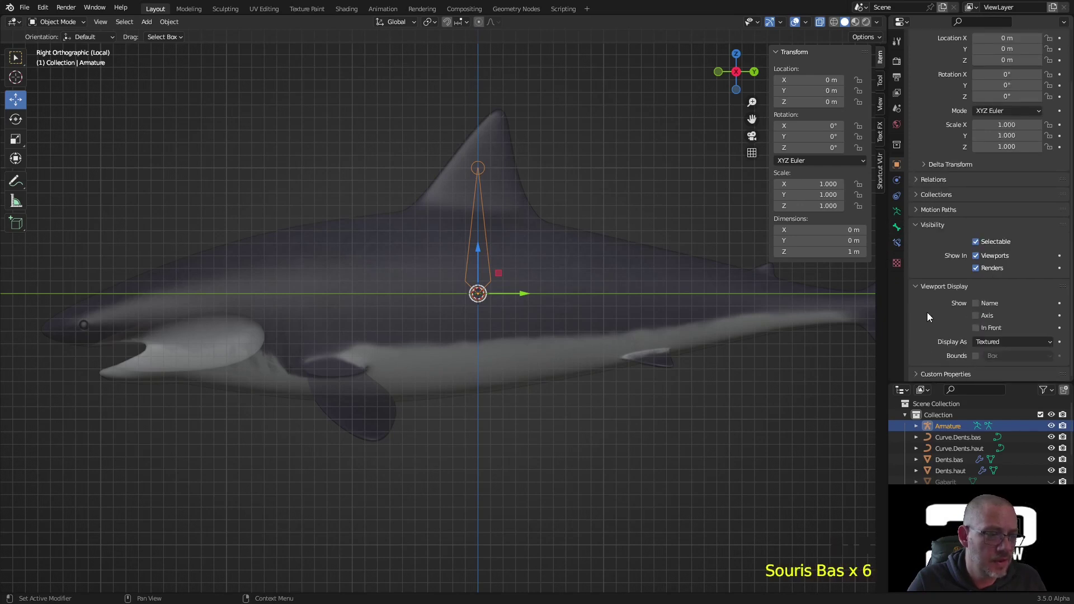
click(978, 328)
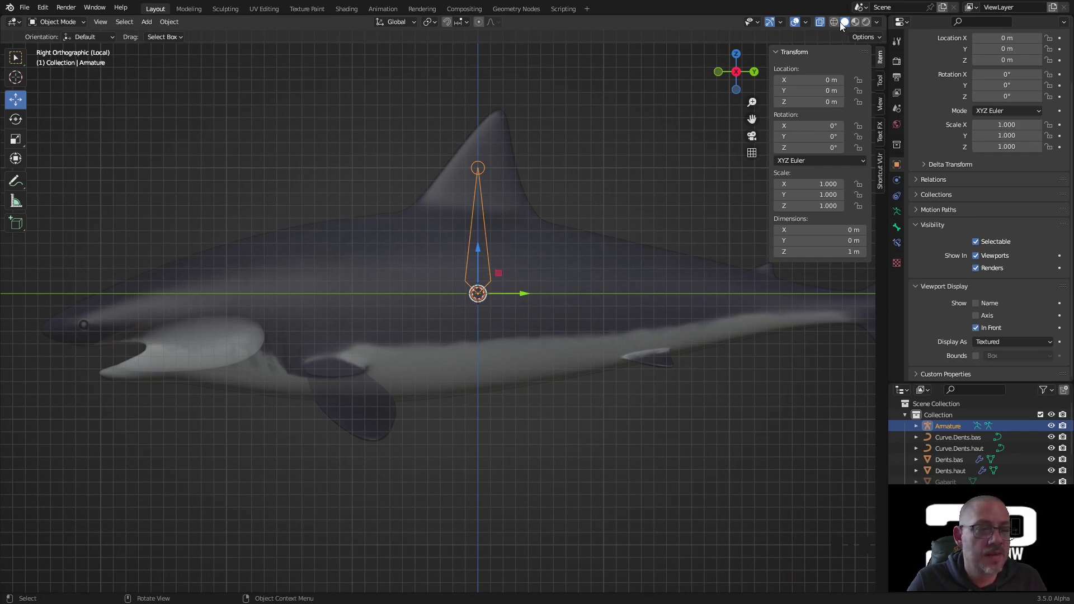
click(820, 23)
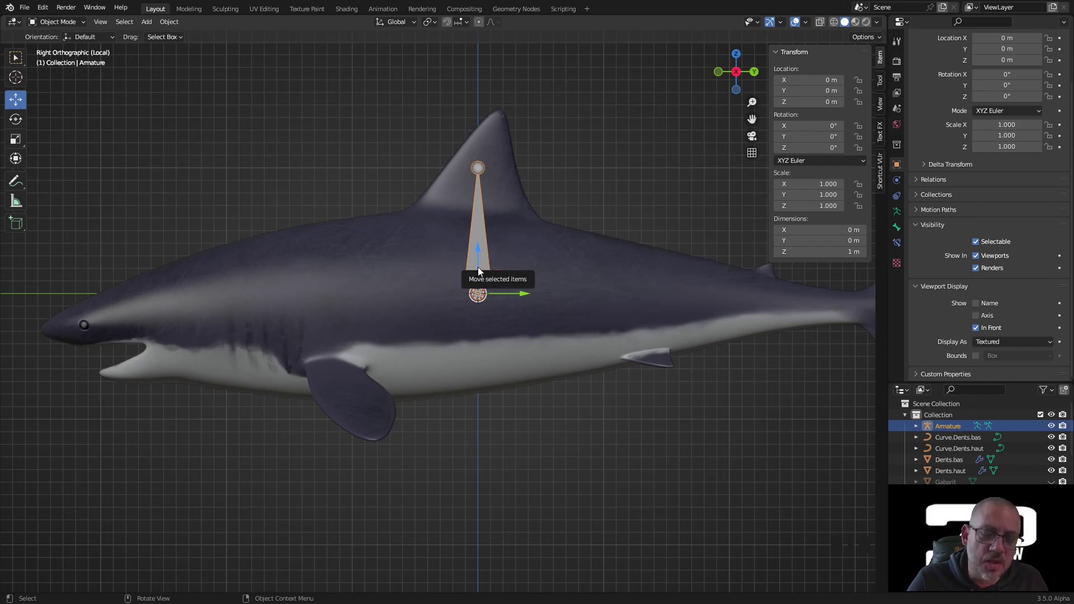
Enter Edit Mode on the armature and try moving the bone's tail and head joints independently
key(Tab)
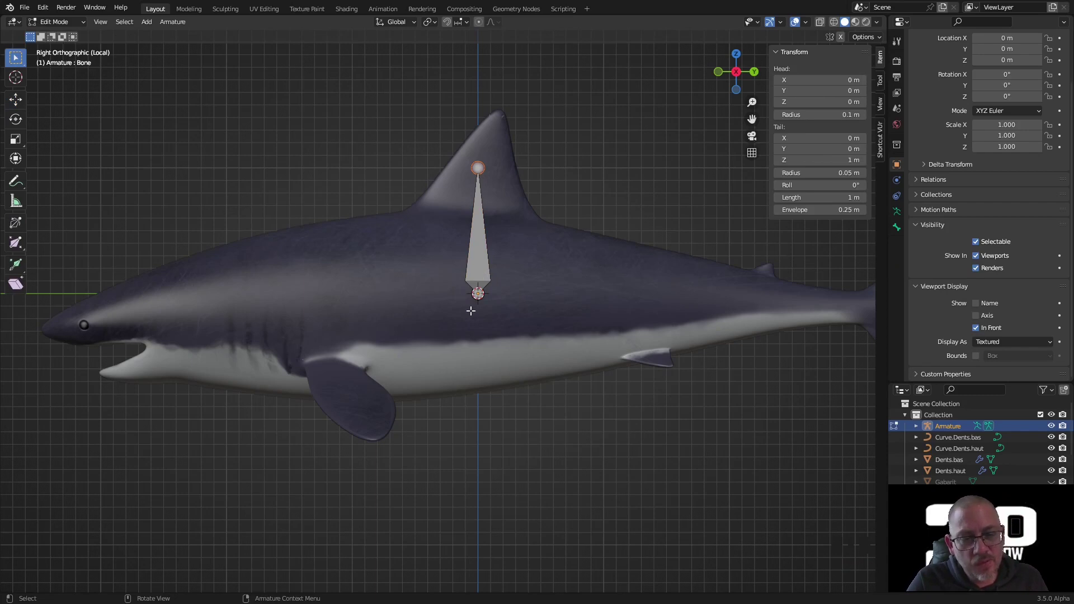
click(478, 293)
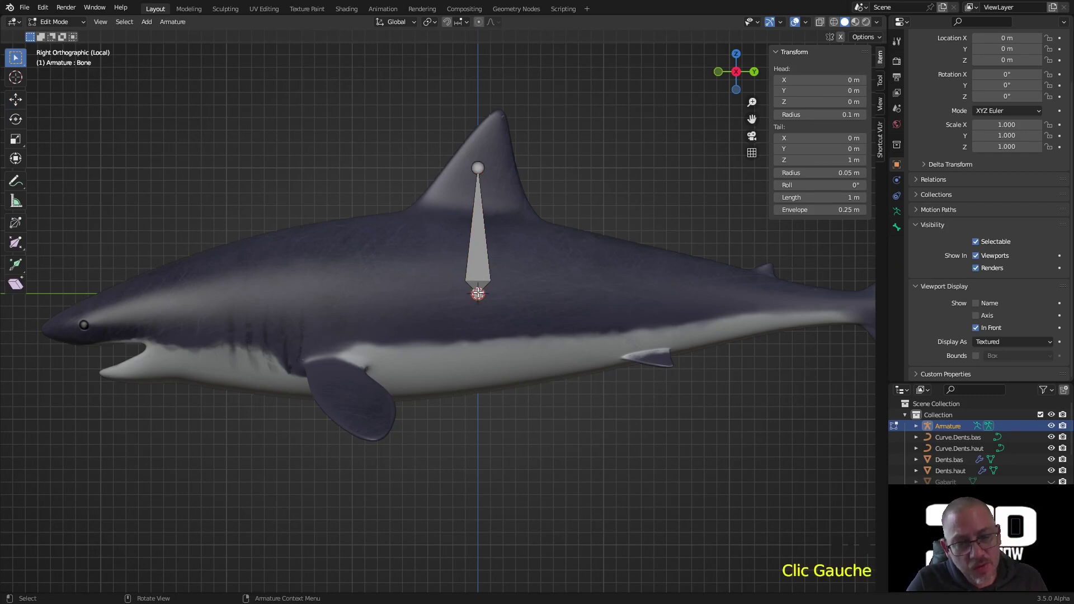
click(477, 168)
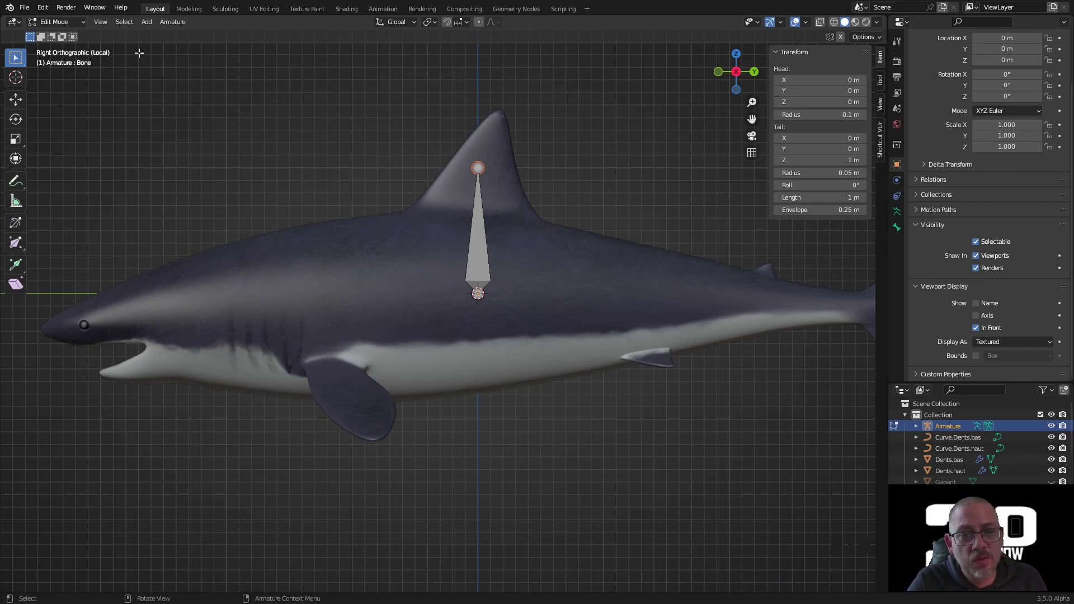
click(478, 164)
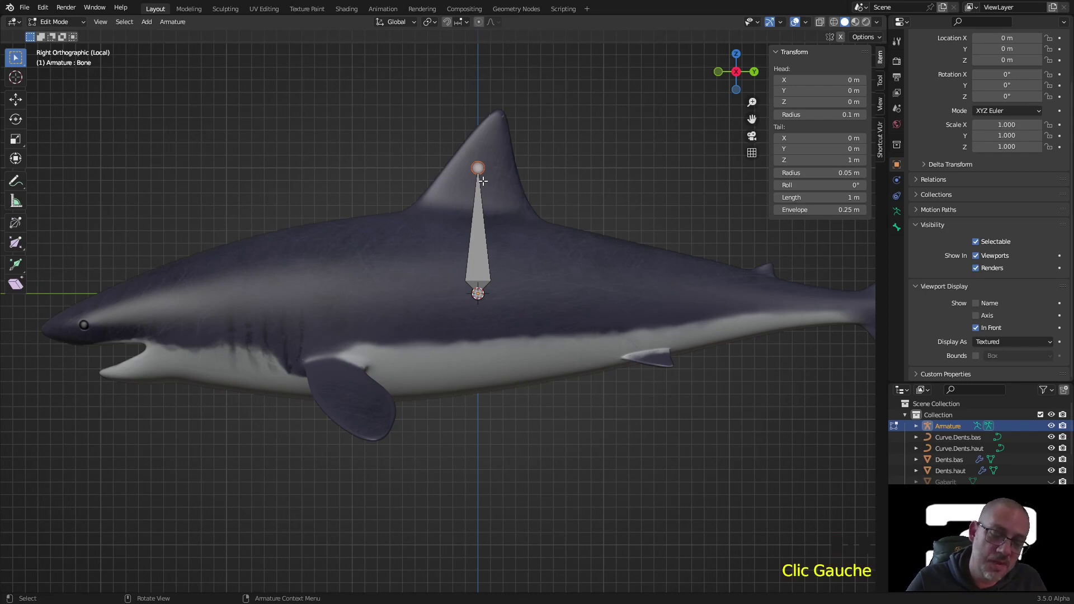
key(g)
key(Escape)
click(477, 293)
key(g)
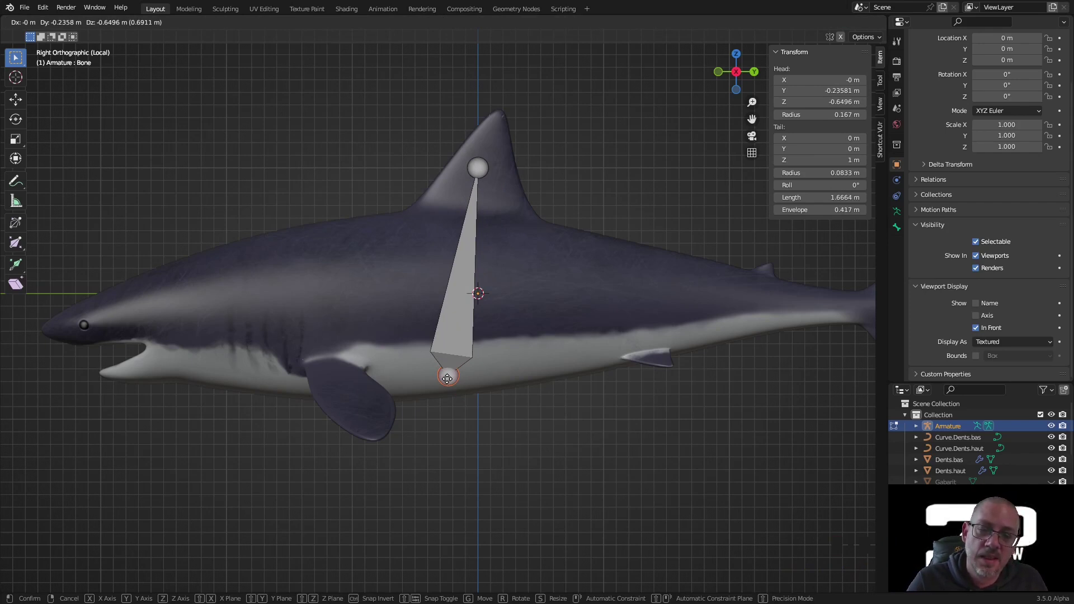
key(Escape)
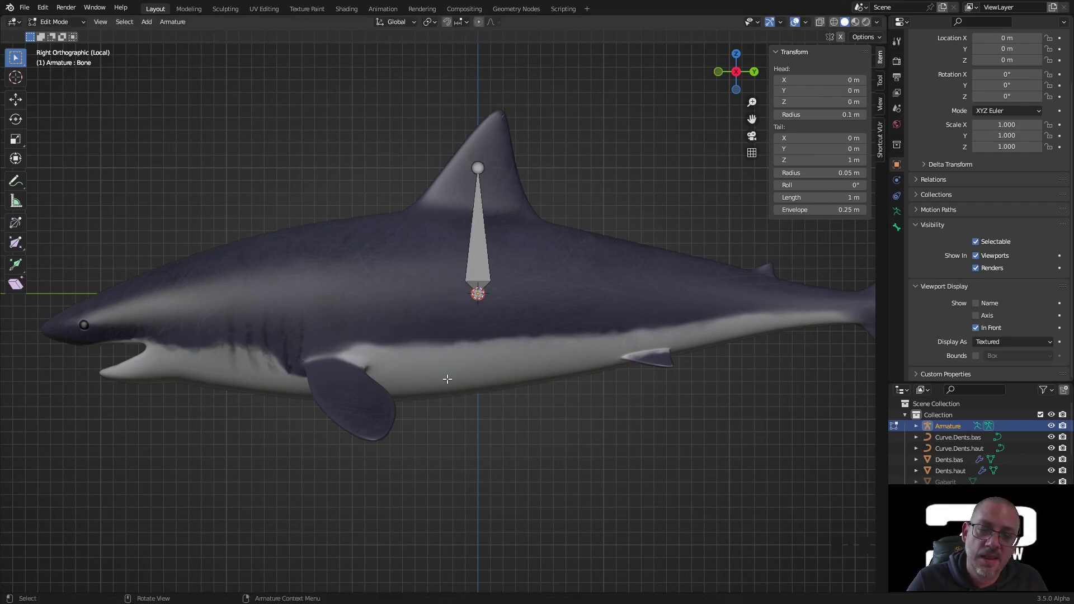
Switch the armature to Pose Mode and try moving the whole bone toward the shark's head
click(72, 21)
click(72, 56)
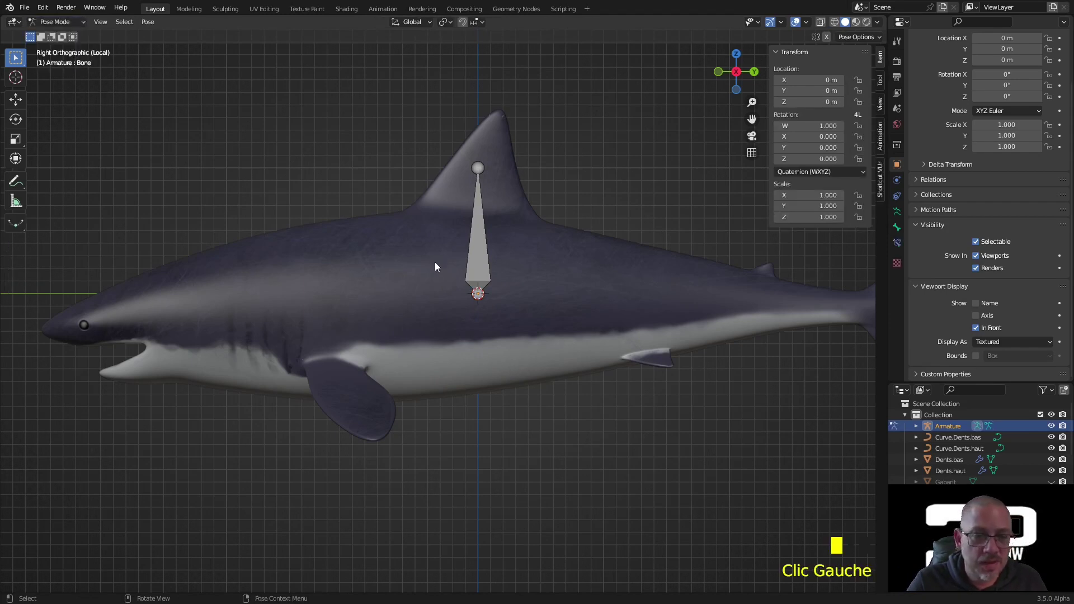
click(479, 278)
key(g)
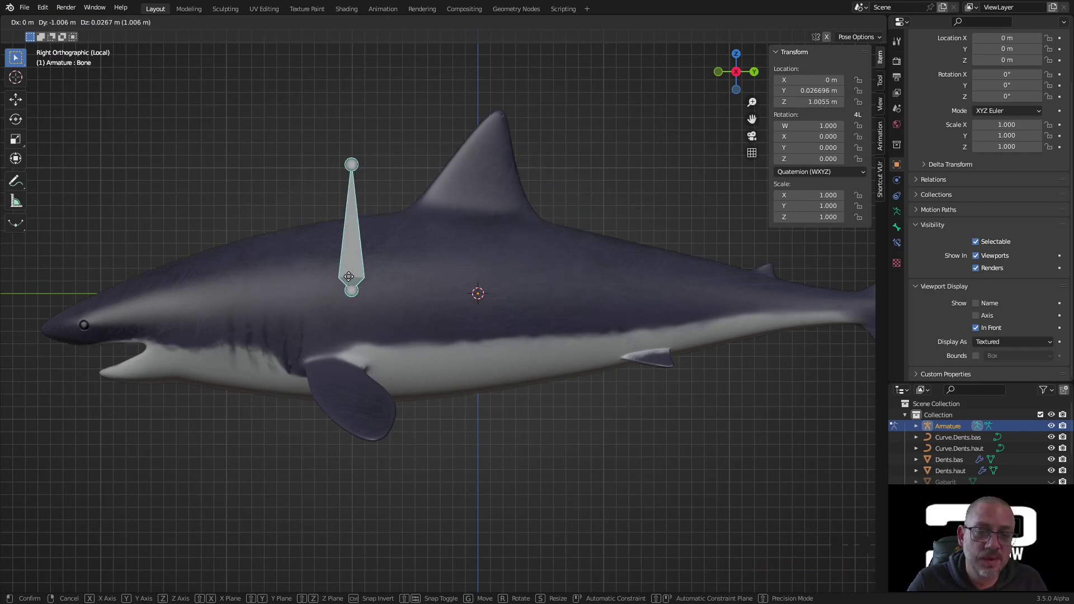
right_click(332, 268)
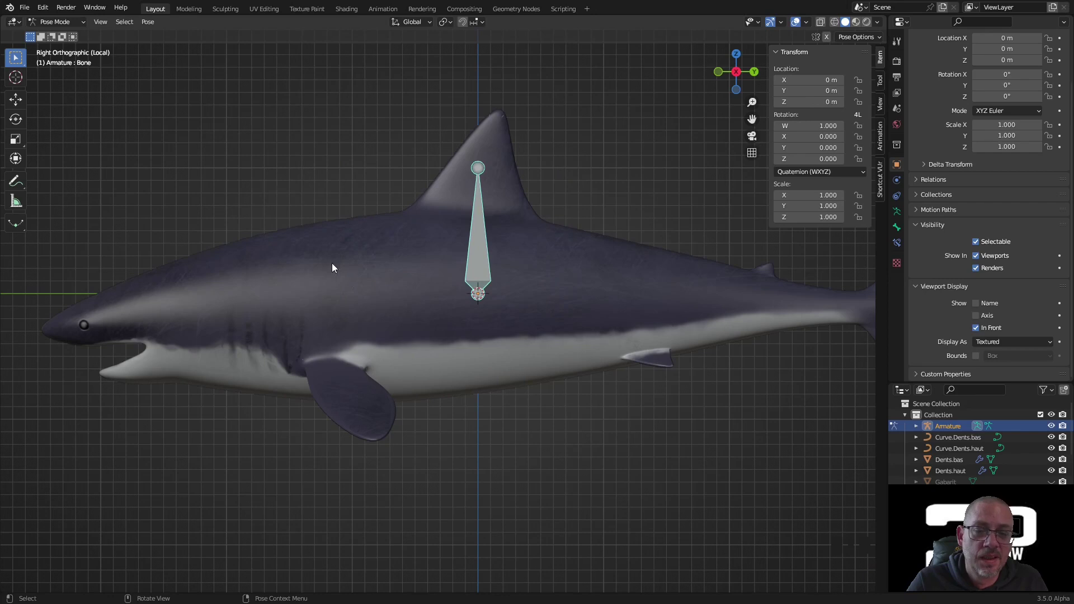
Return the armature to Edit Mode and lower the bone's tail to the dorsal fin's base, at about Z 0.595 m
click(73, 20)
click(66, 48)
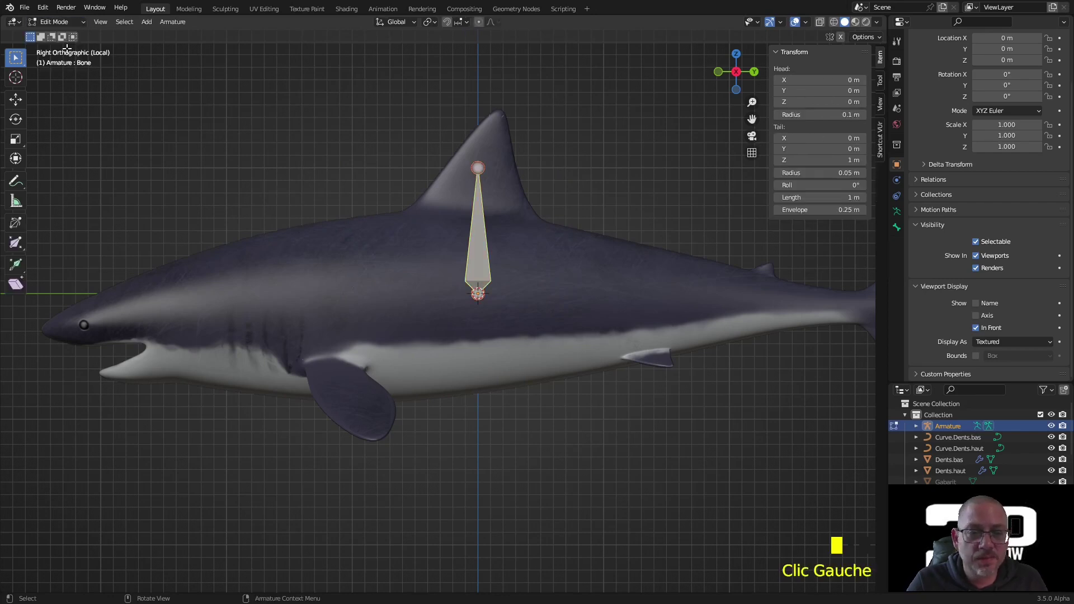
double_click(475, 167)
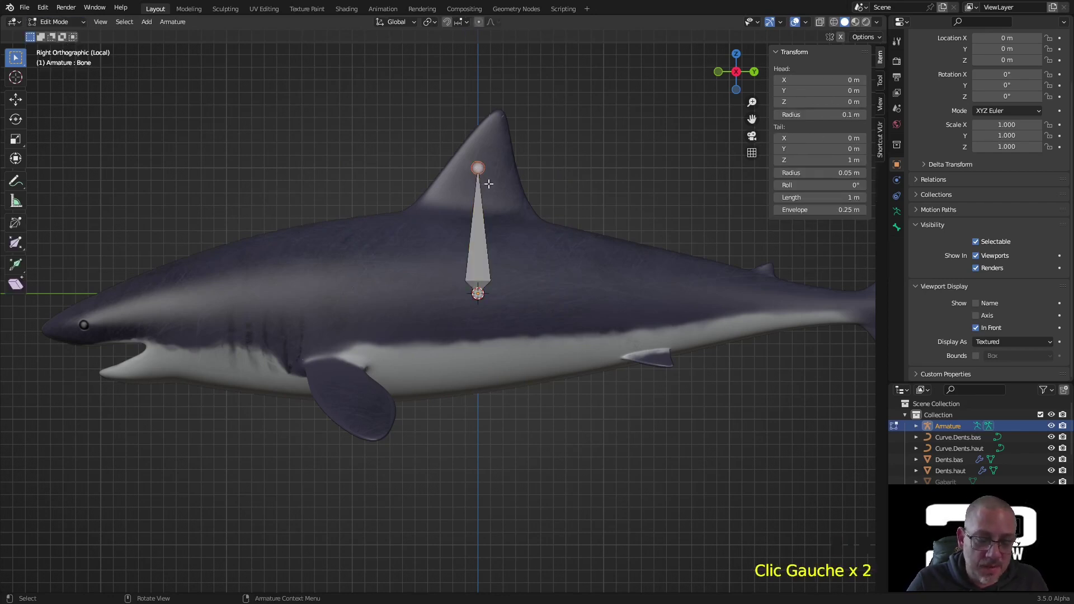
key(g)
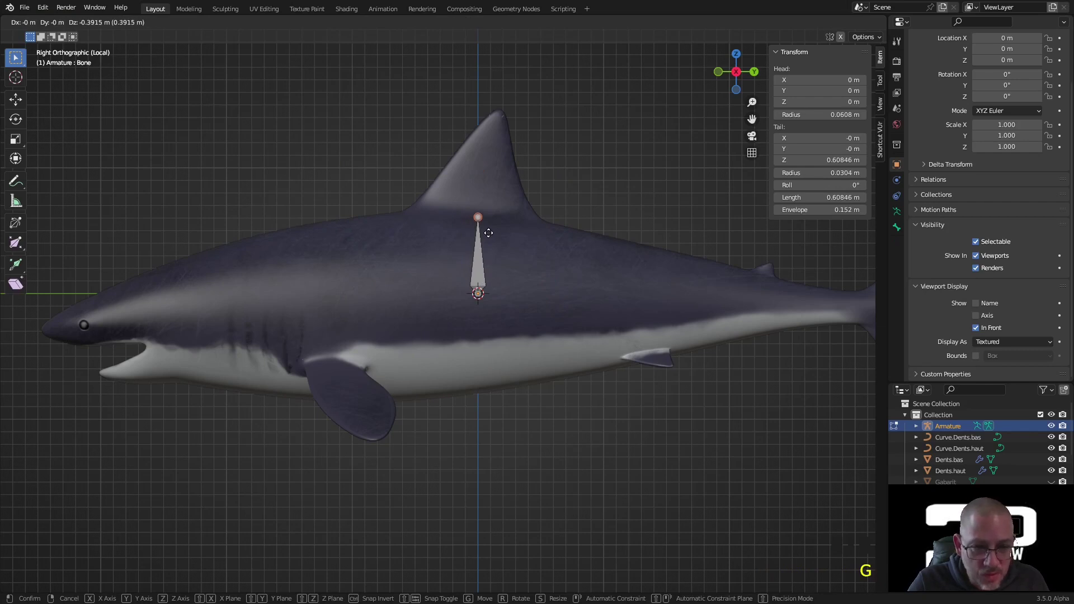
click(488, 234)
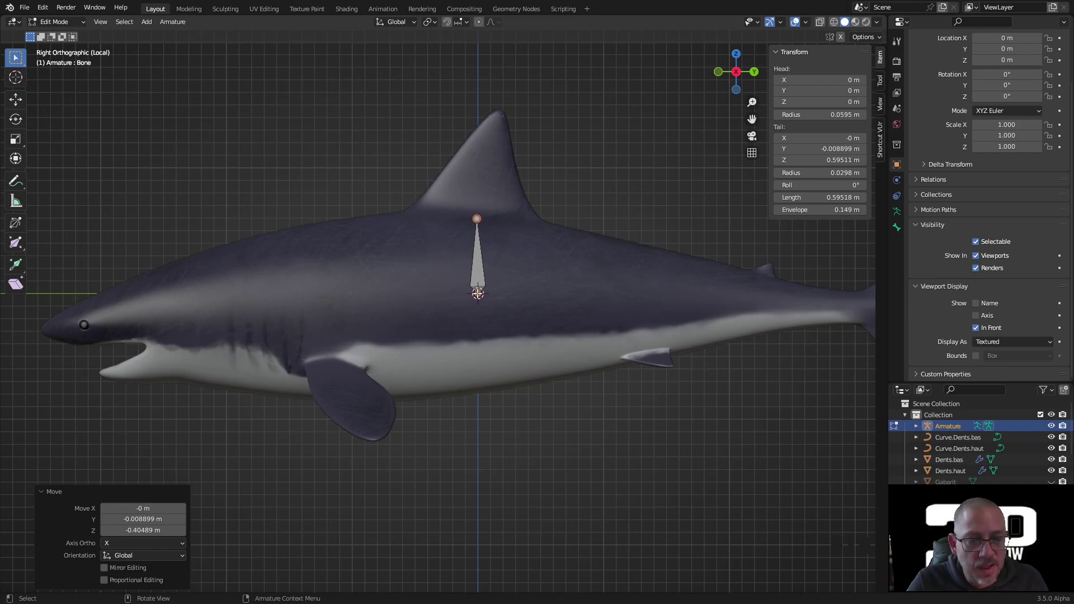
Move the bone's head to about Y -0.378 m, Z -0.053 m and its tail to the dorsal fin's tip, about Y 0.174 m, Z 1.467 m
click(492, 322)
key(g)
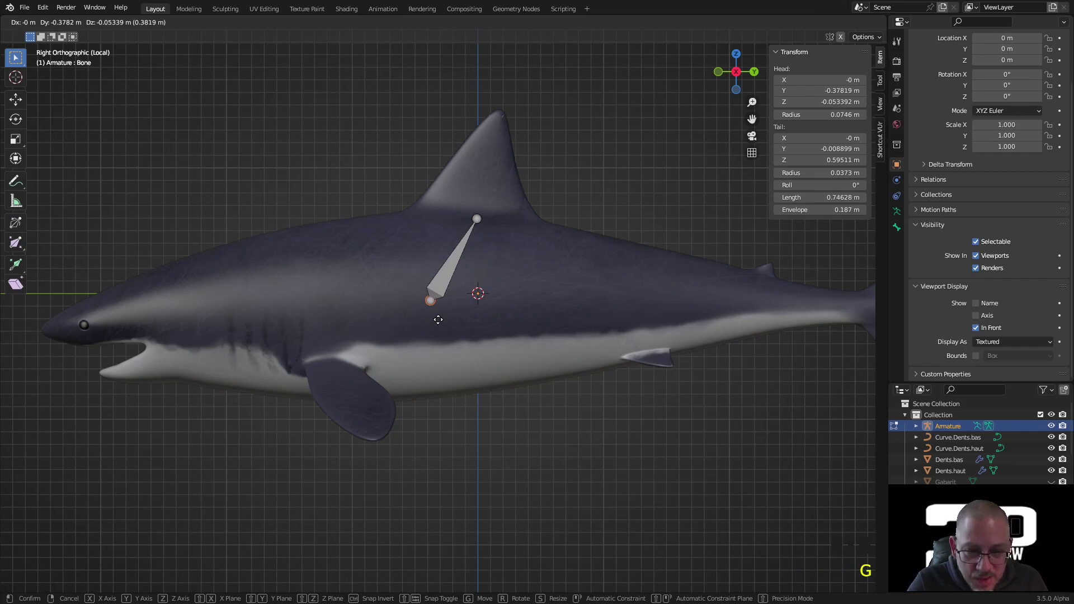
click(438, 320)
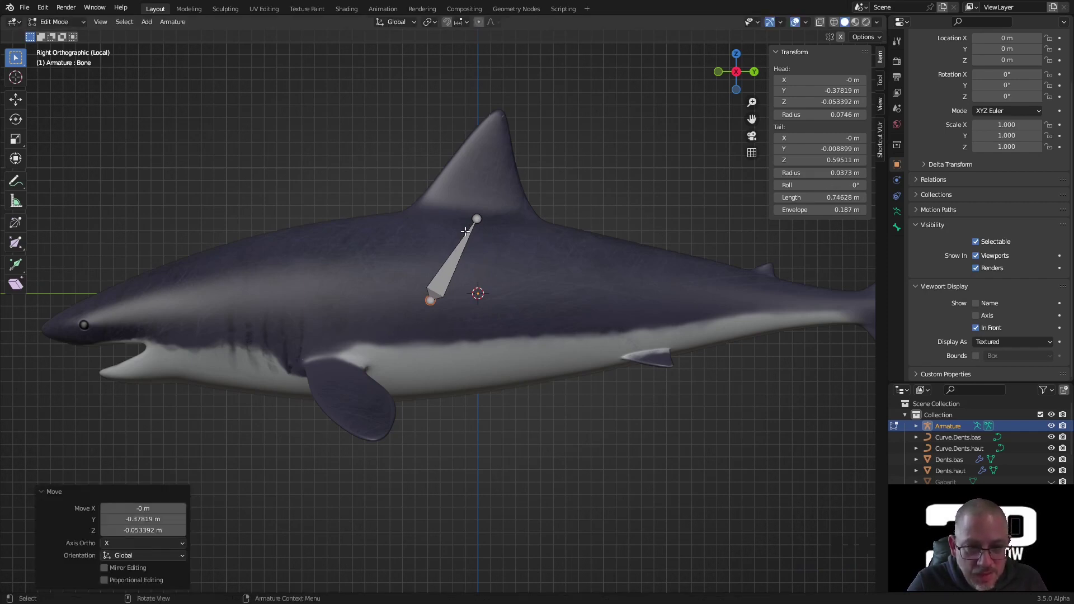
click(483, 216)
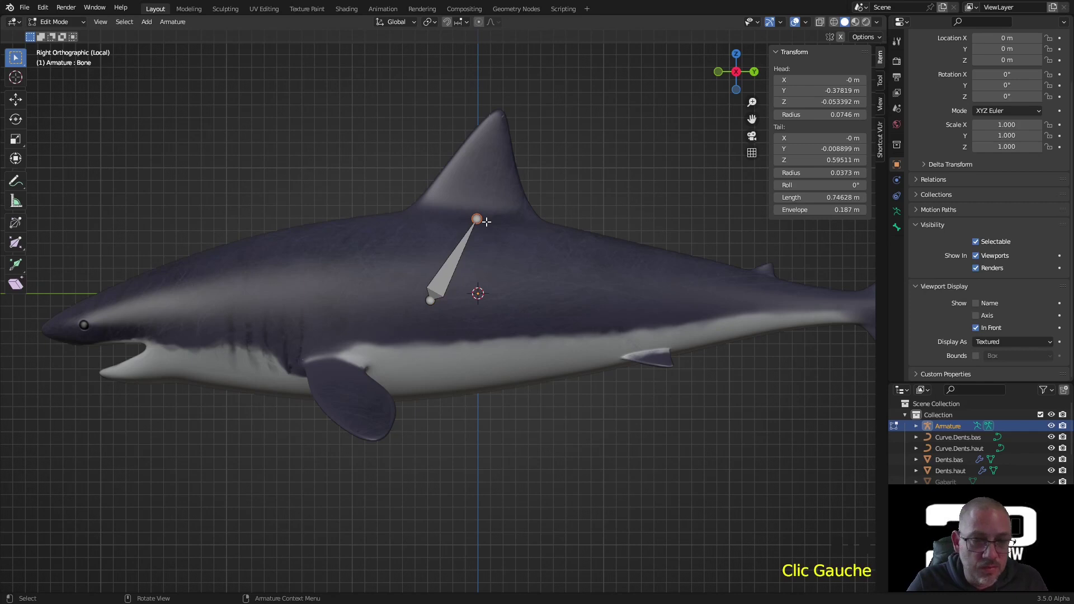
key(g)
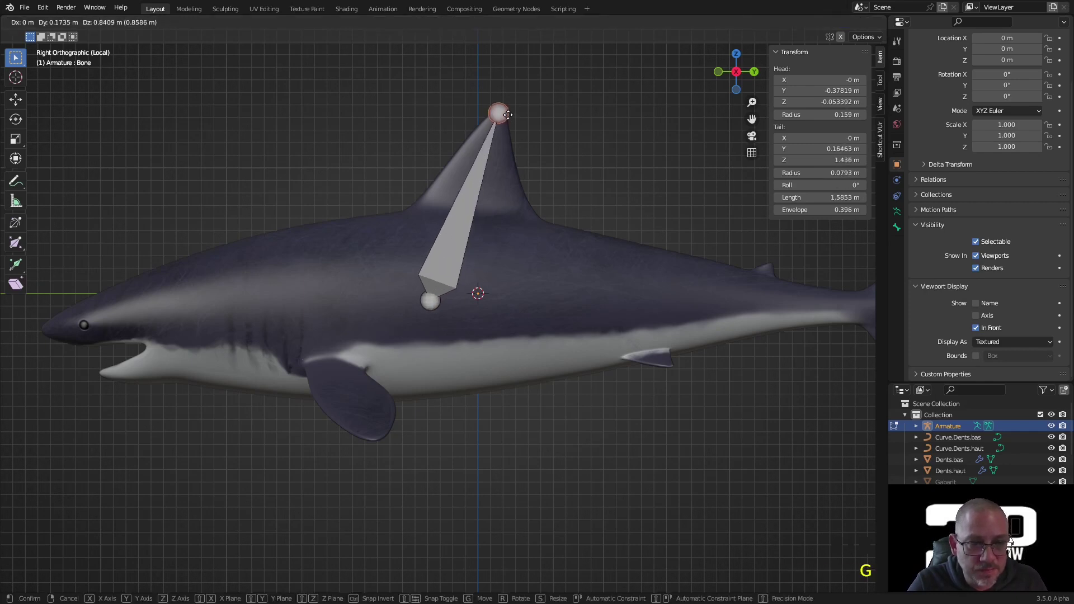
click(476, 231)
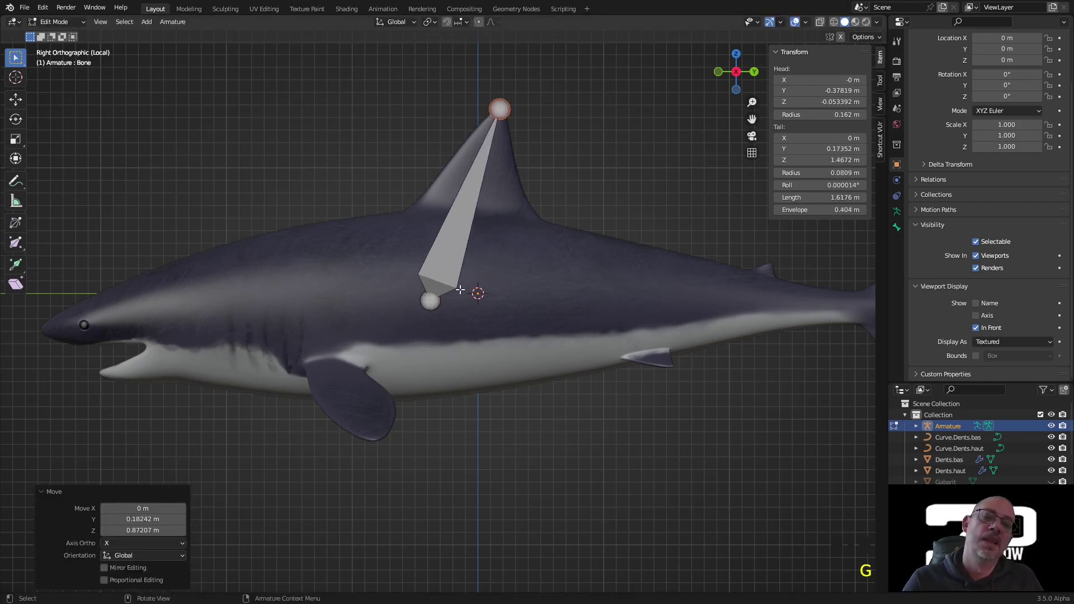
Subdivide the dorsal fin bone with one cut
click(457, 237)
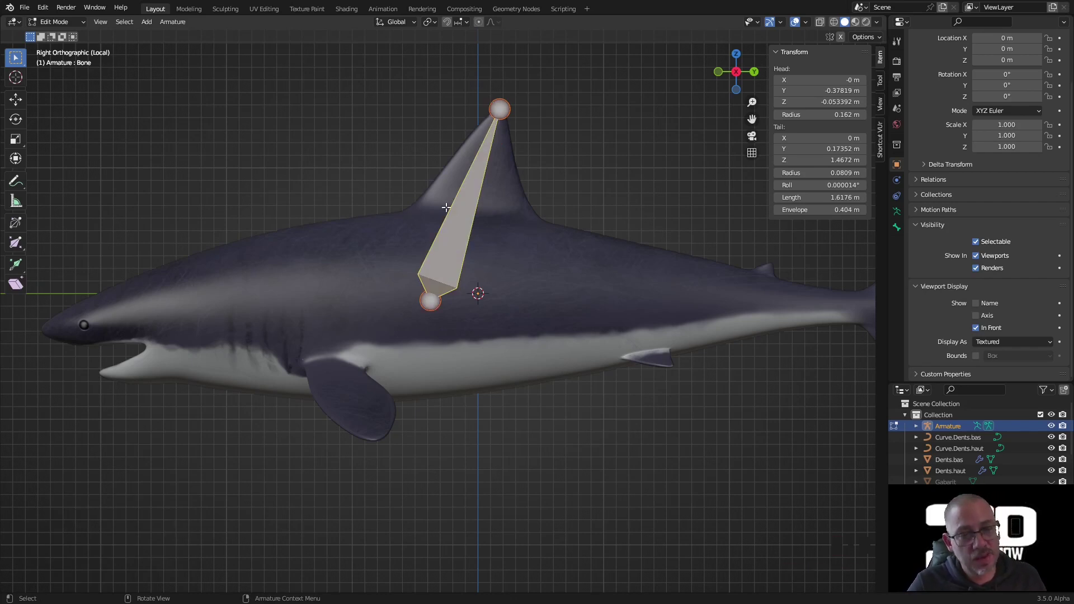
right_click(451, 239)
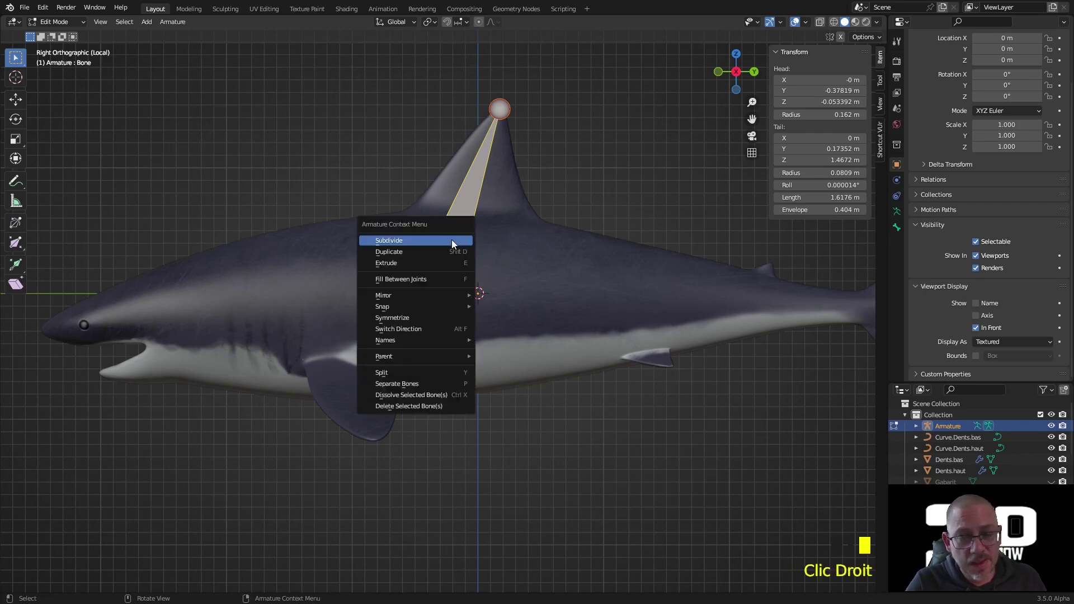
click(452, 241)
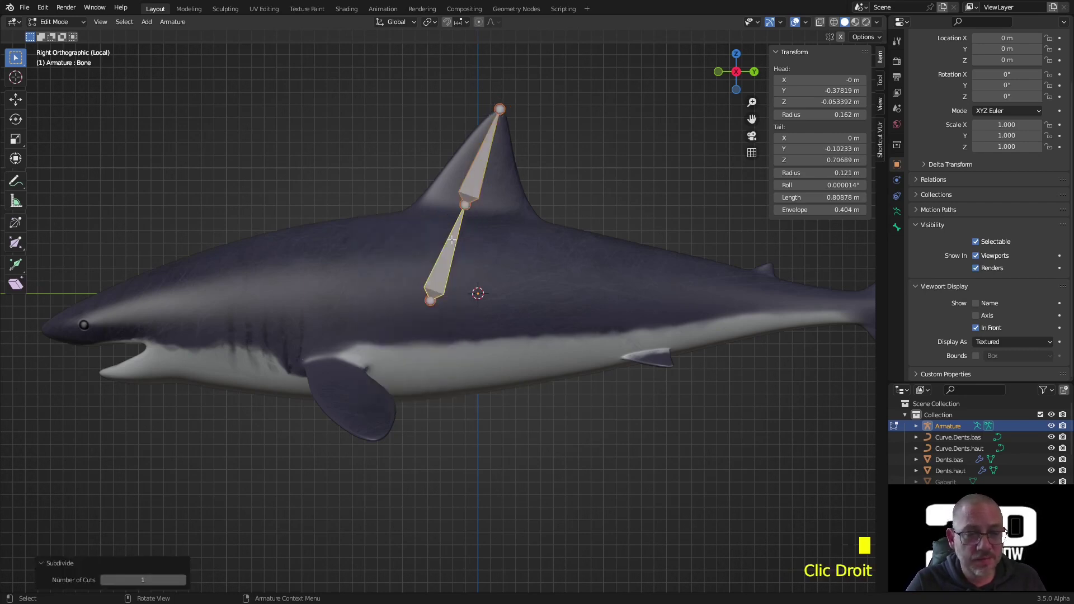
Move the joint between the two fin bones down to the dorsal fin's base, at about Y -0.062 m, Z 0.609 m
click(465, 205)
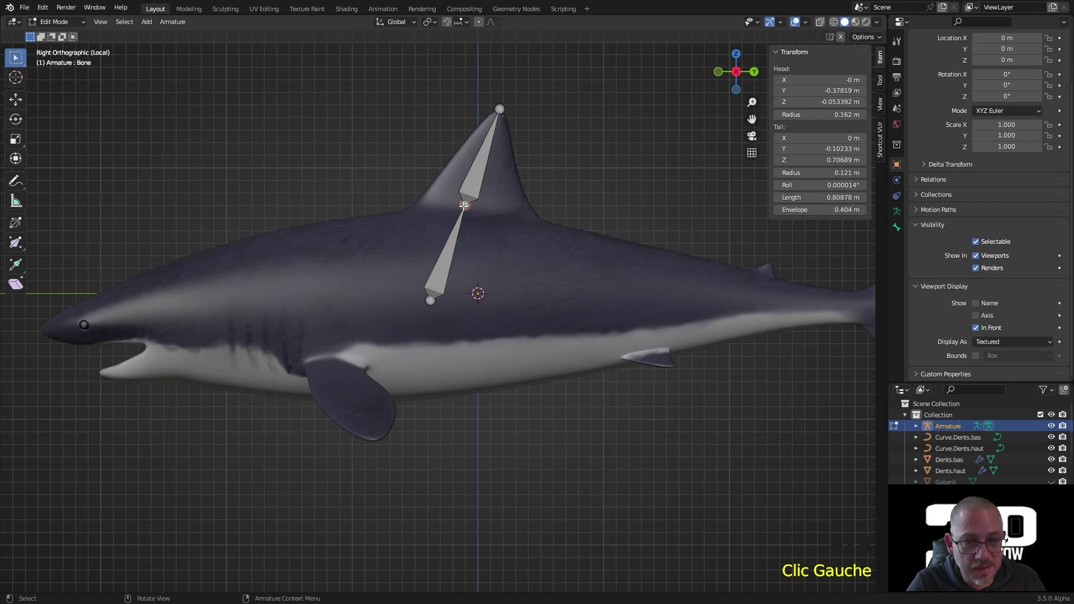
click(463, 205)
click(465, 206)
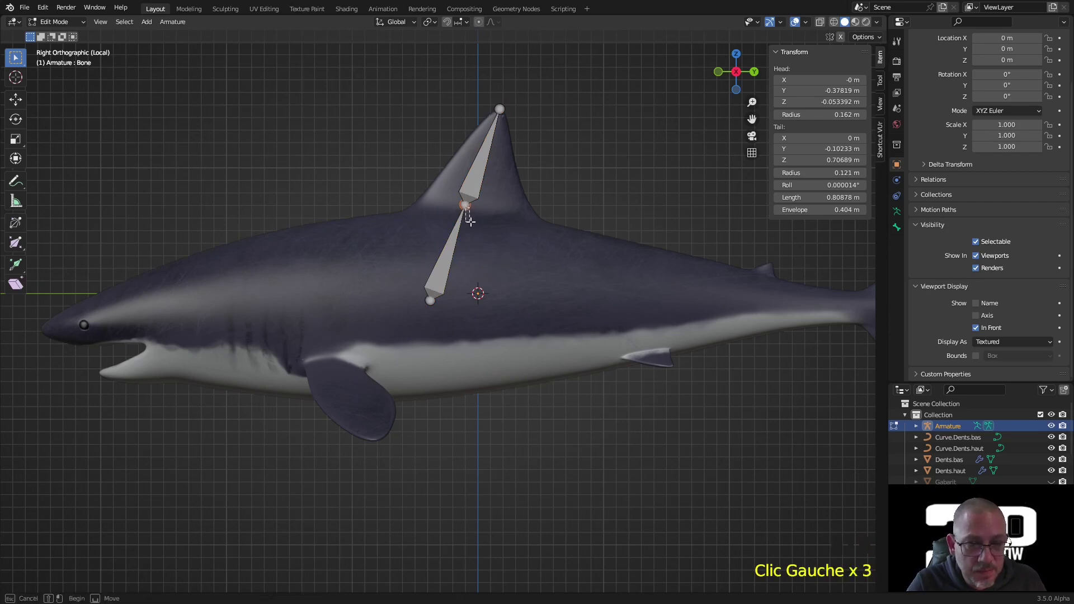
click(468, 206)
key(g)
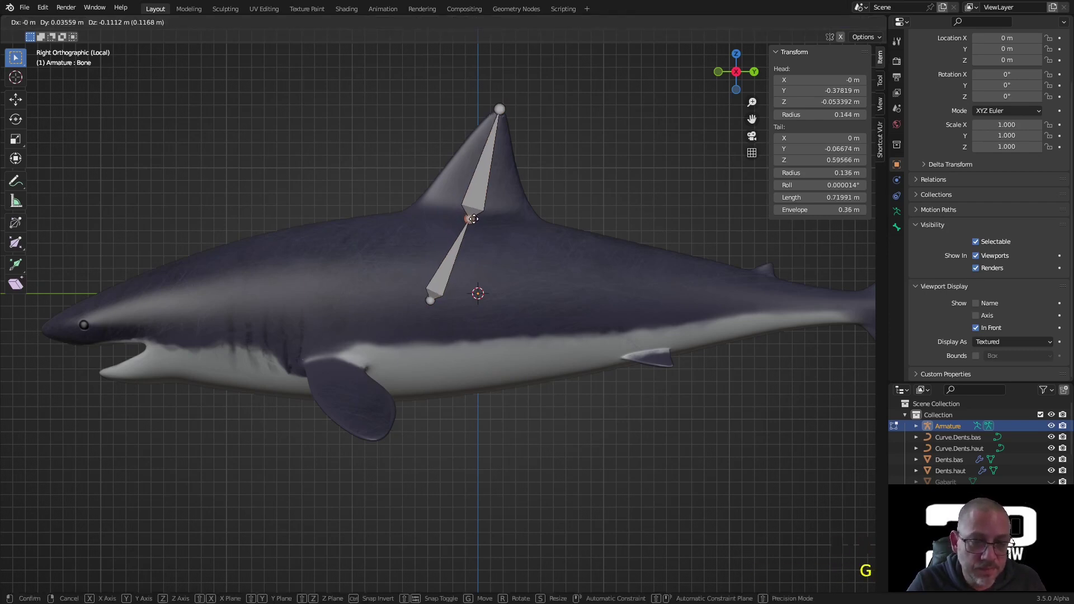
click(473, 217)
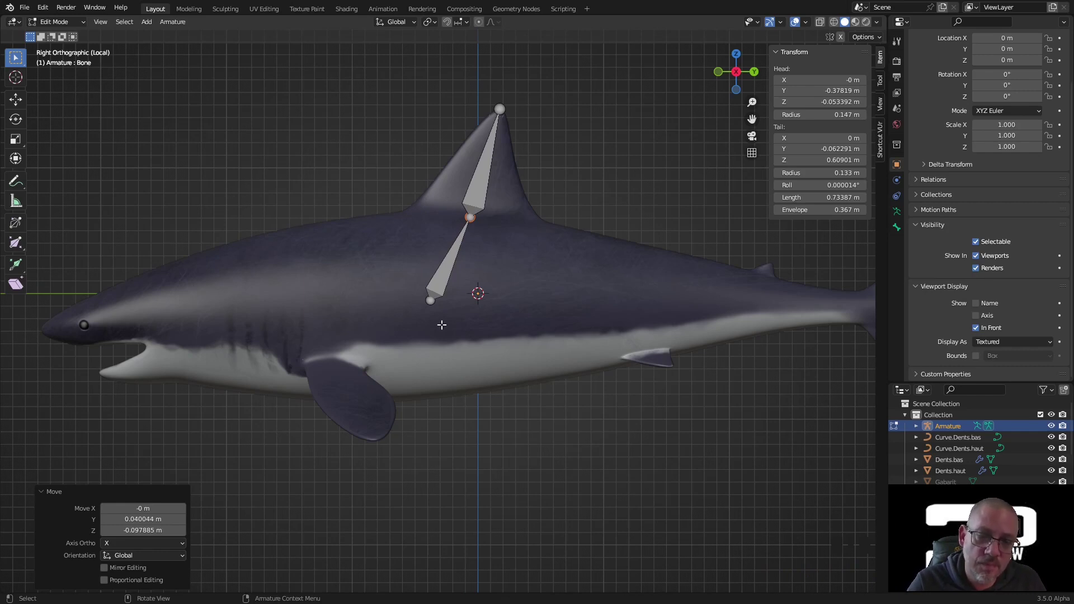
Extrude a chain of three bones from the lowest joint forward to the shark's nose, about 1.06 m, 0.99 m and 1.07 m long
click(430, 302)
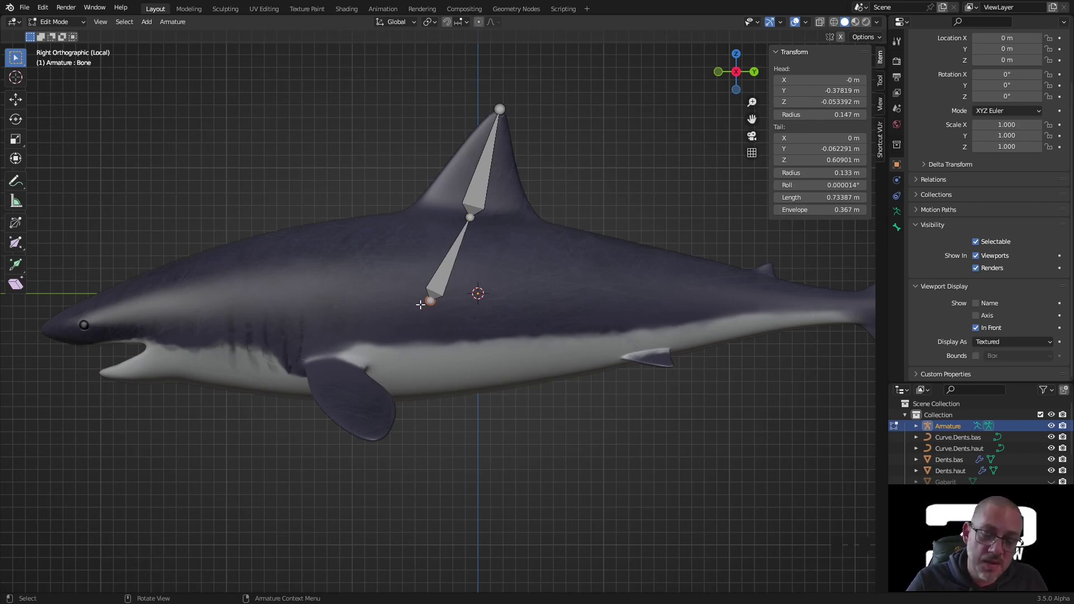
key(e)
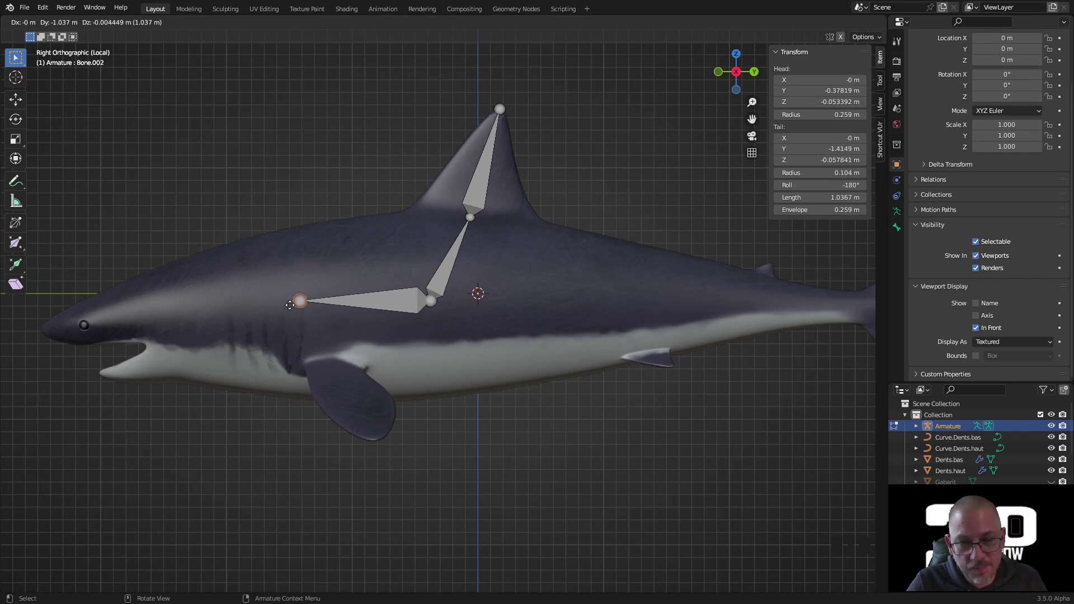
click(287, 304)
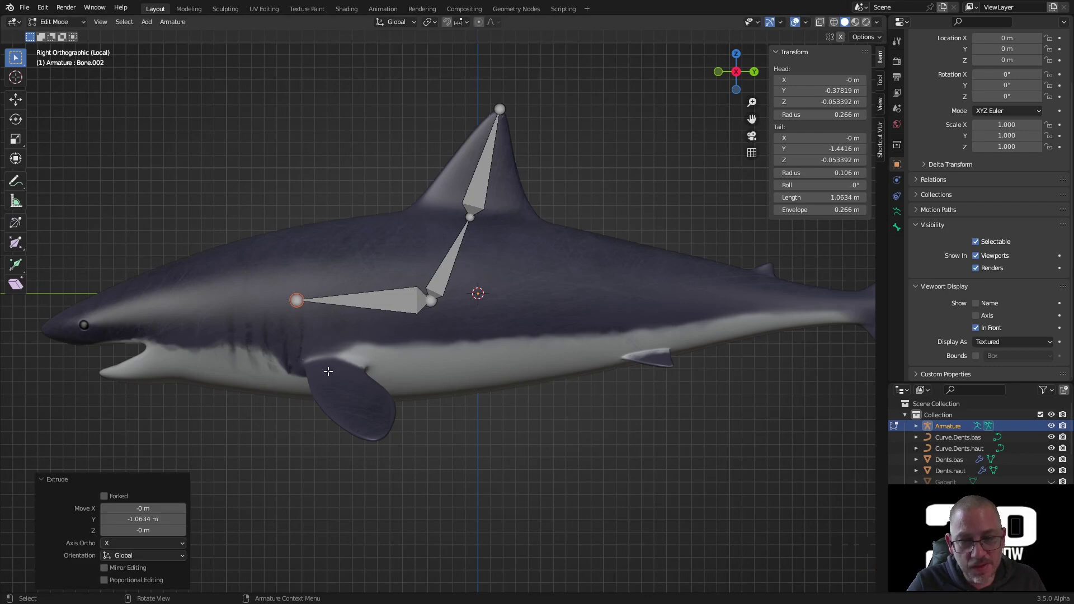
key(e)
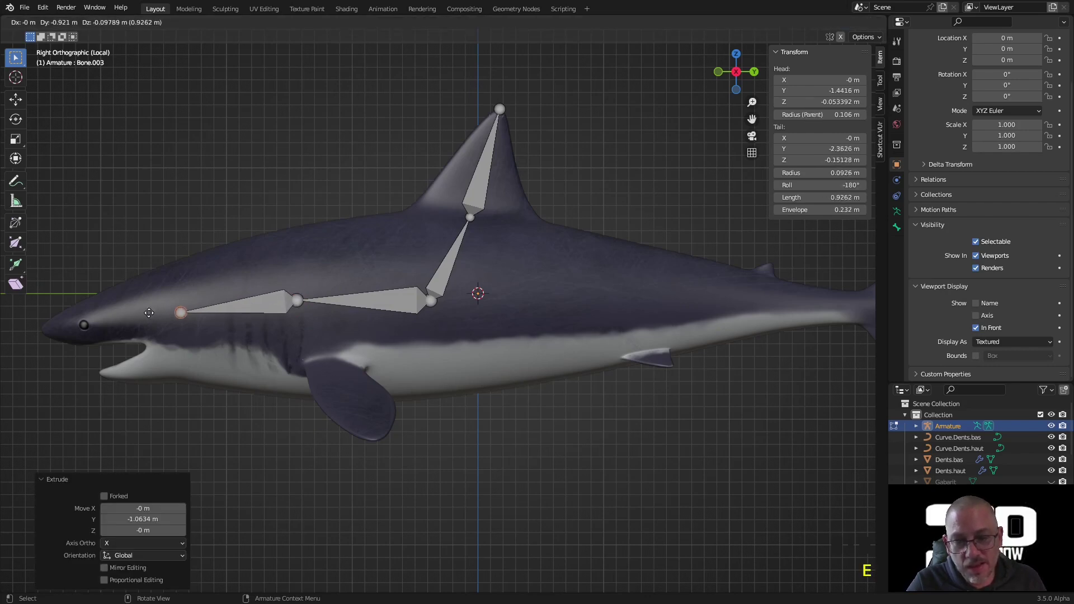
click(141, 310)
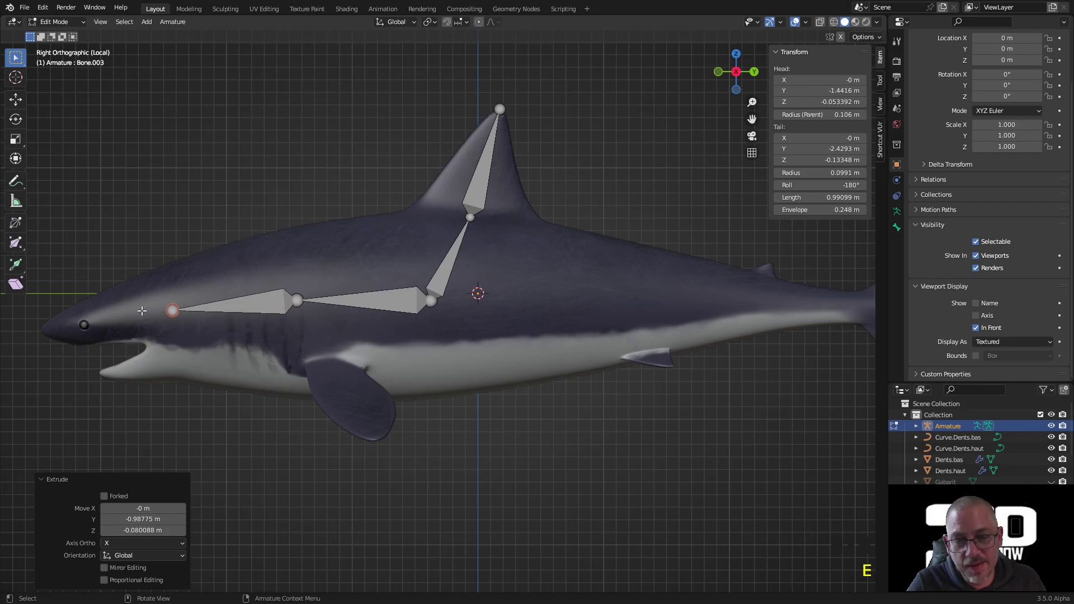
key(e)
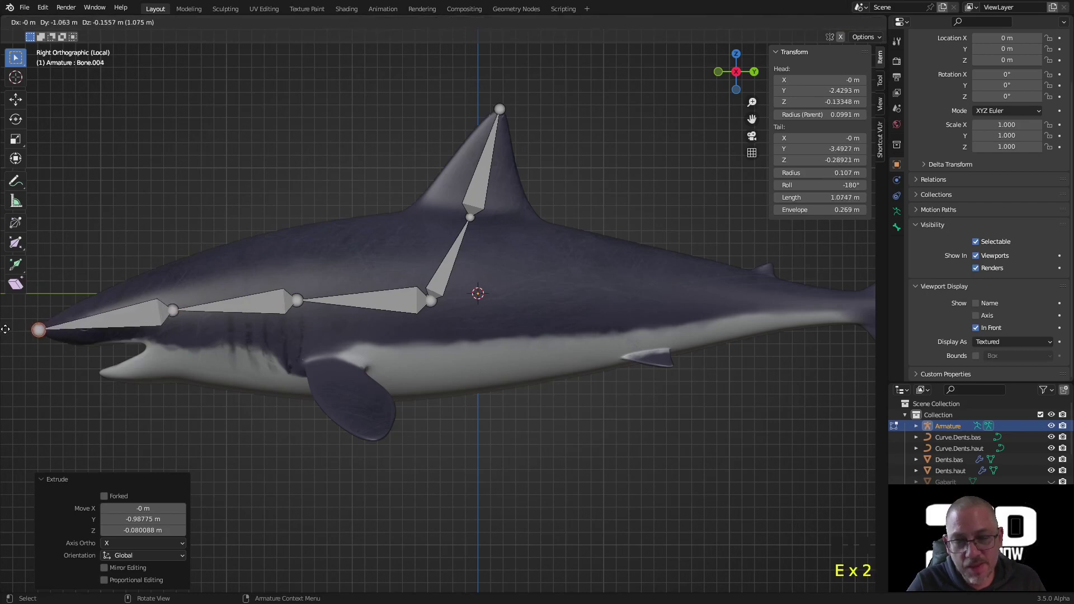
click(5, 329)
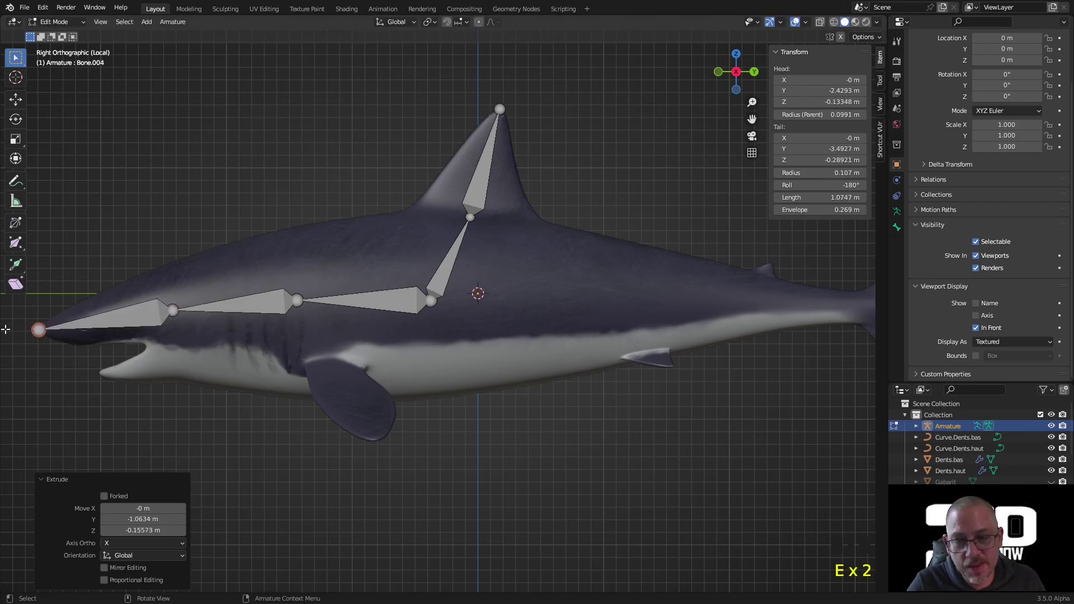
click(195, 320)
key(e)
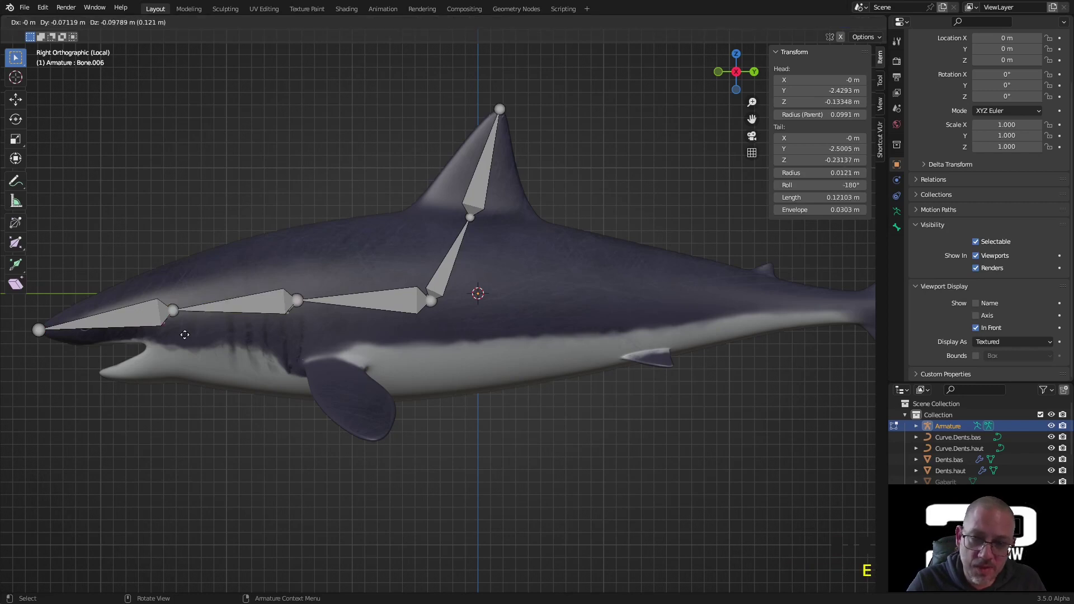
click(177, 375)
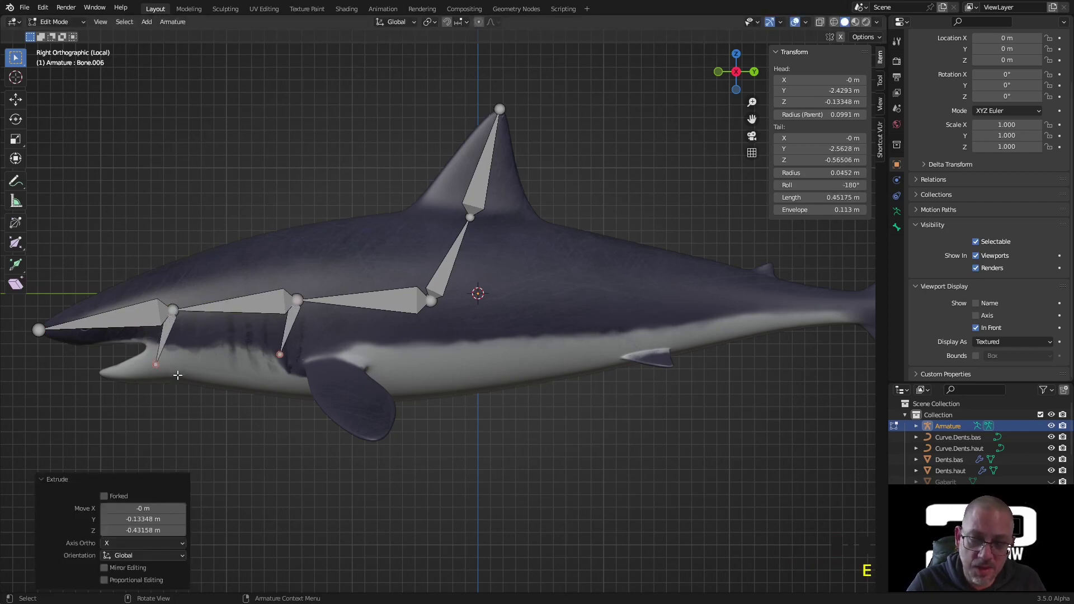
key(ctrl+z)
Extrude two jaw bones from the joint behind the head, about 0.35 m downward and about 0.58 m forward to the lower jaw's tip
click(174, 311)
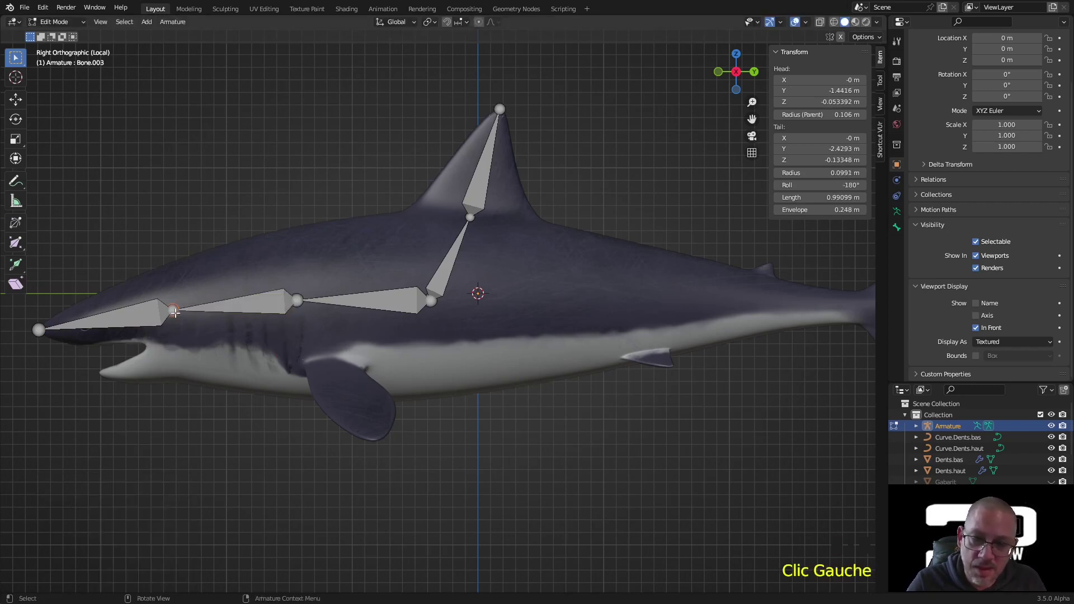
key(e)
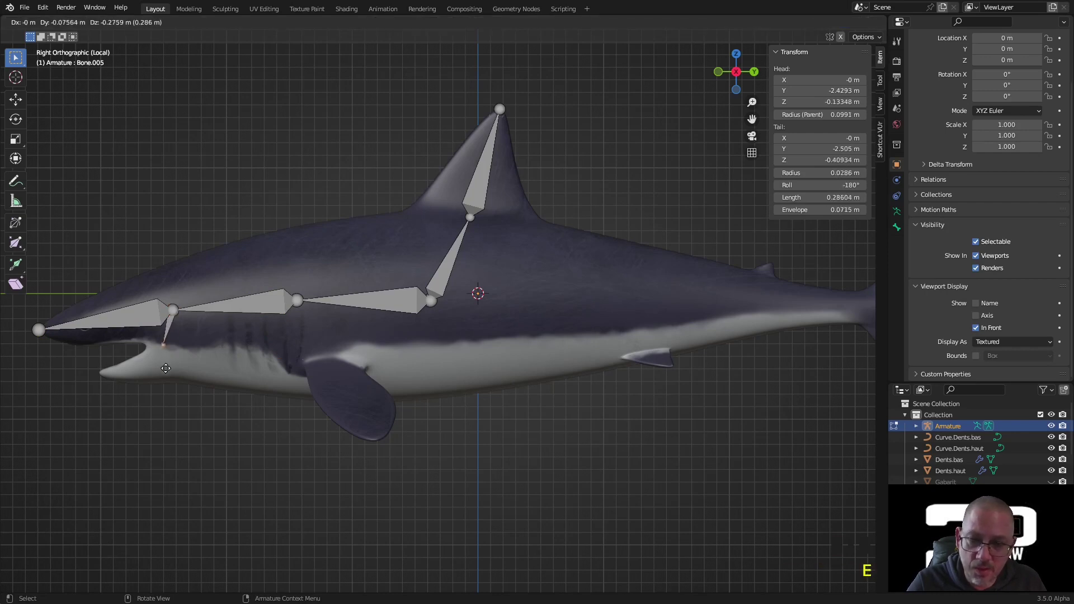
click(169, 377)
key(e)
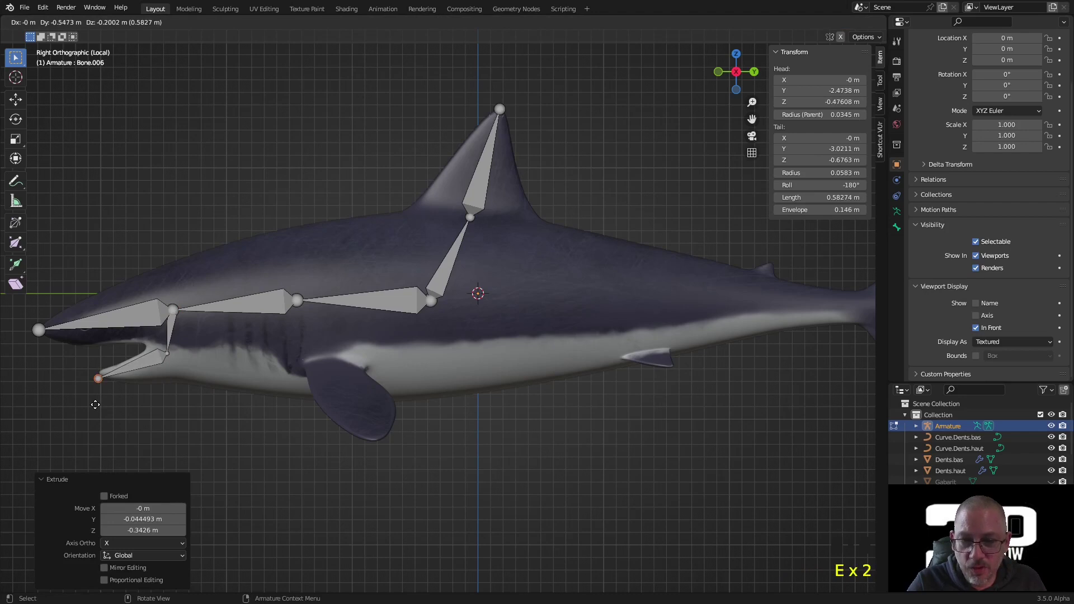
click(95, 404)
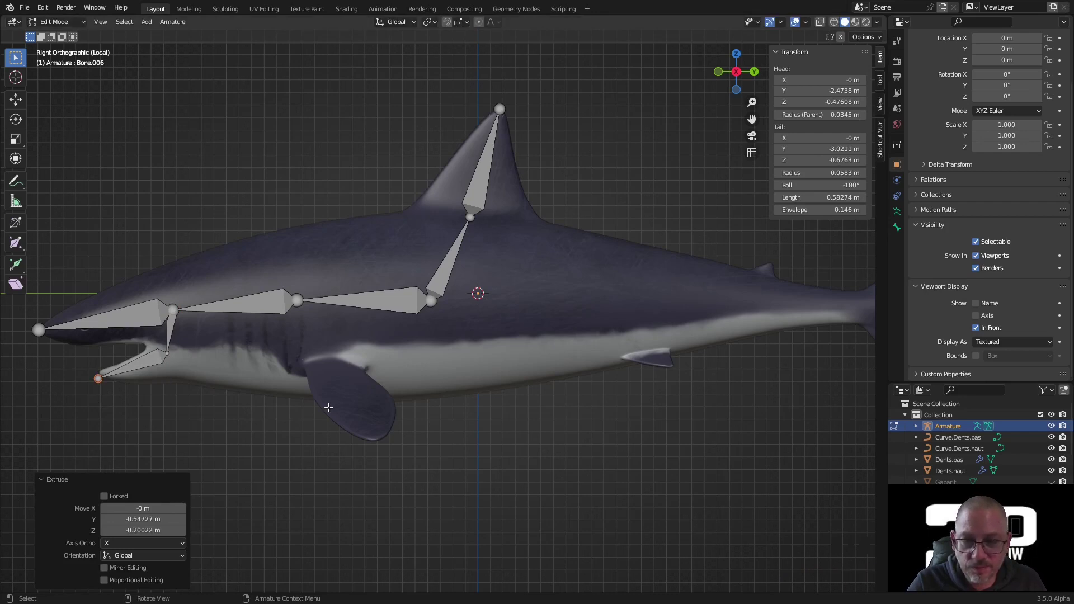
Extrude a bone about 3.37 m long from the central spine joint under the dorsal fin back to the base of the tail
click(431, 305)
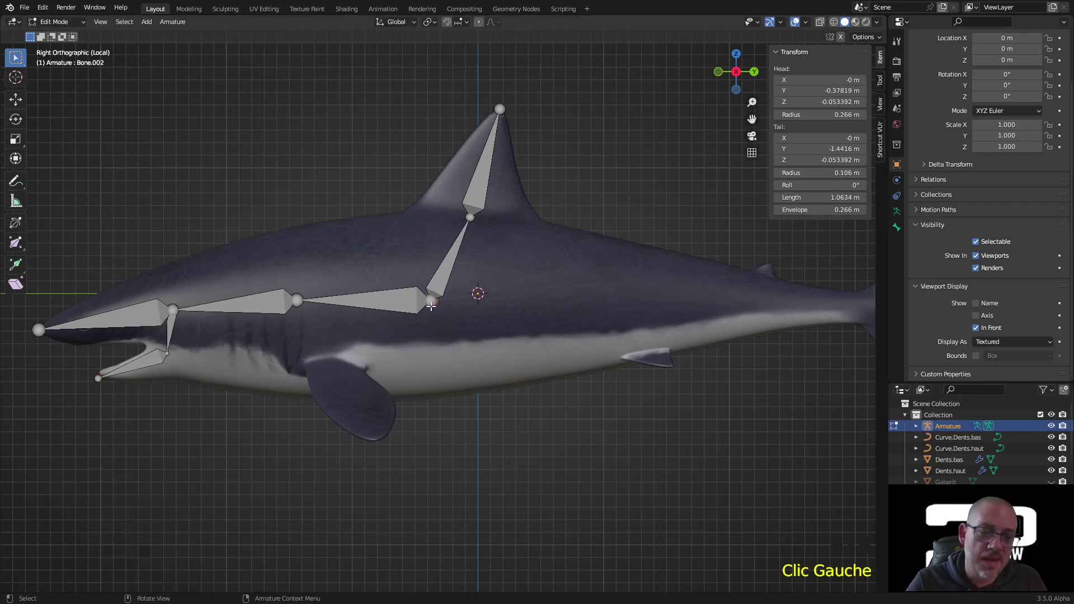
key(e)
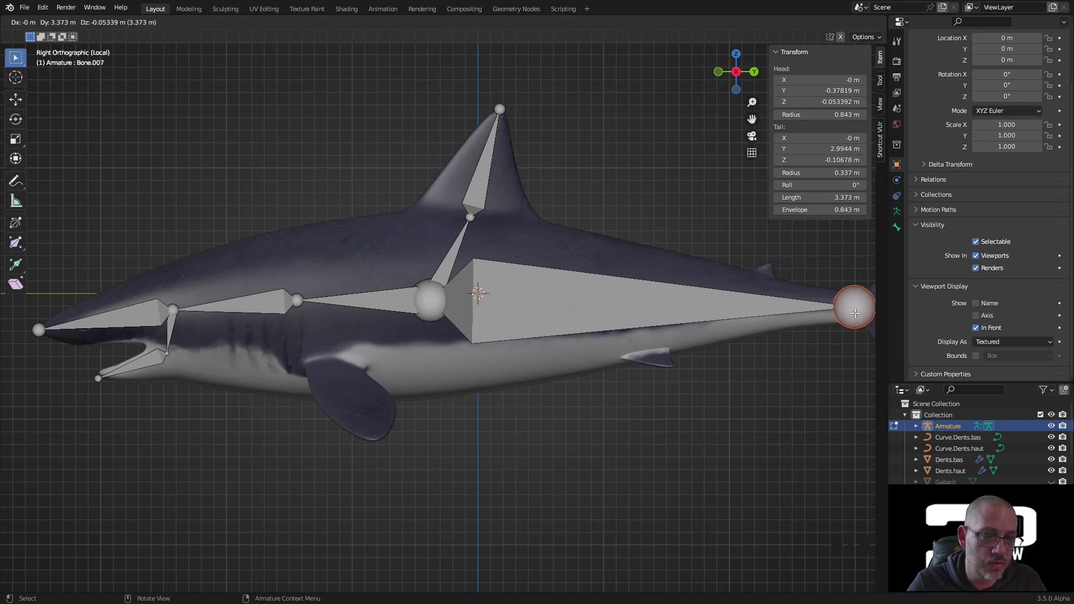
click(855, 313)
Subdivide the long rear spine bone with two cuts
click(631, 311)
right_click(632, 311)
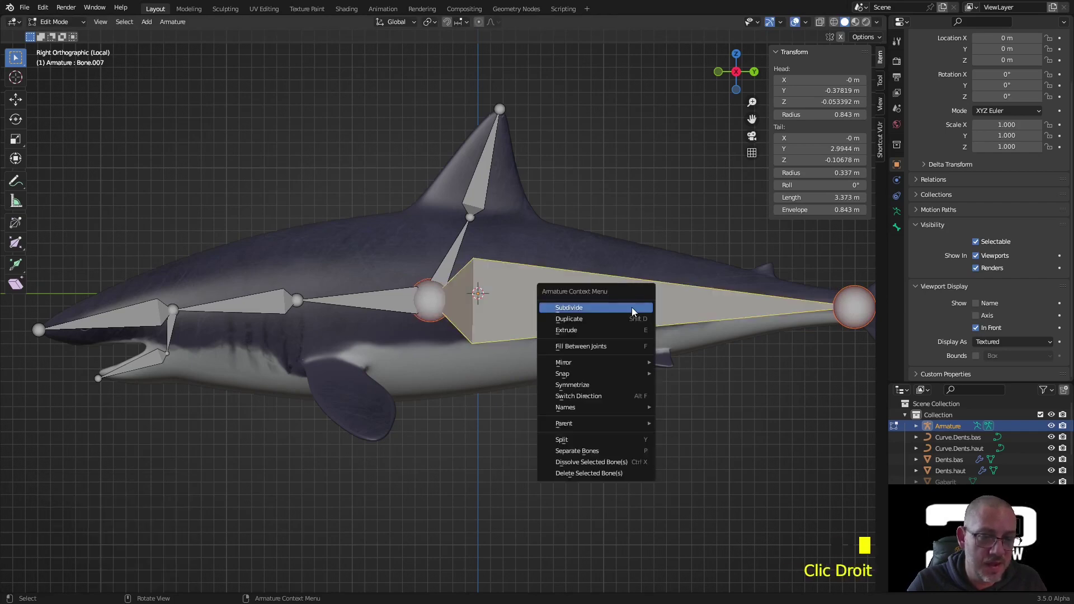
click(631, 309)
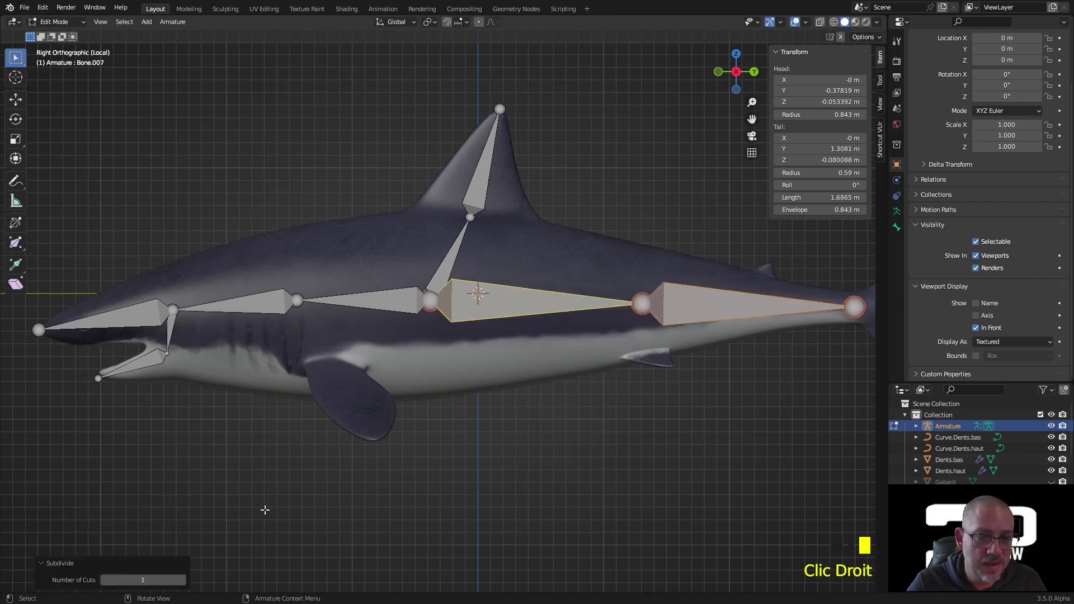
click(182, 579)
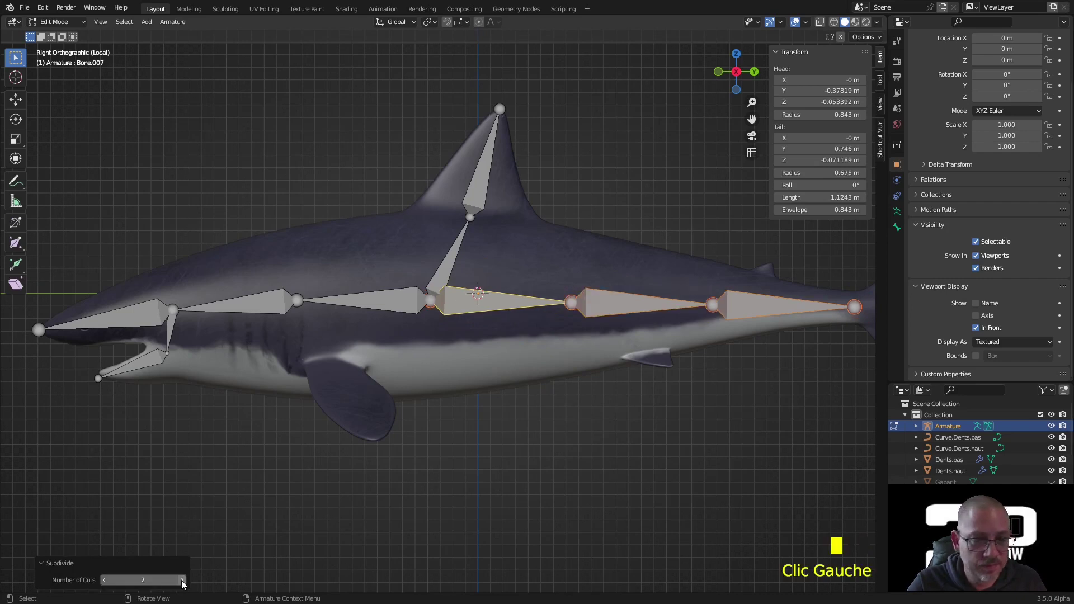
click(577, 425)
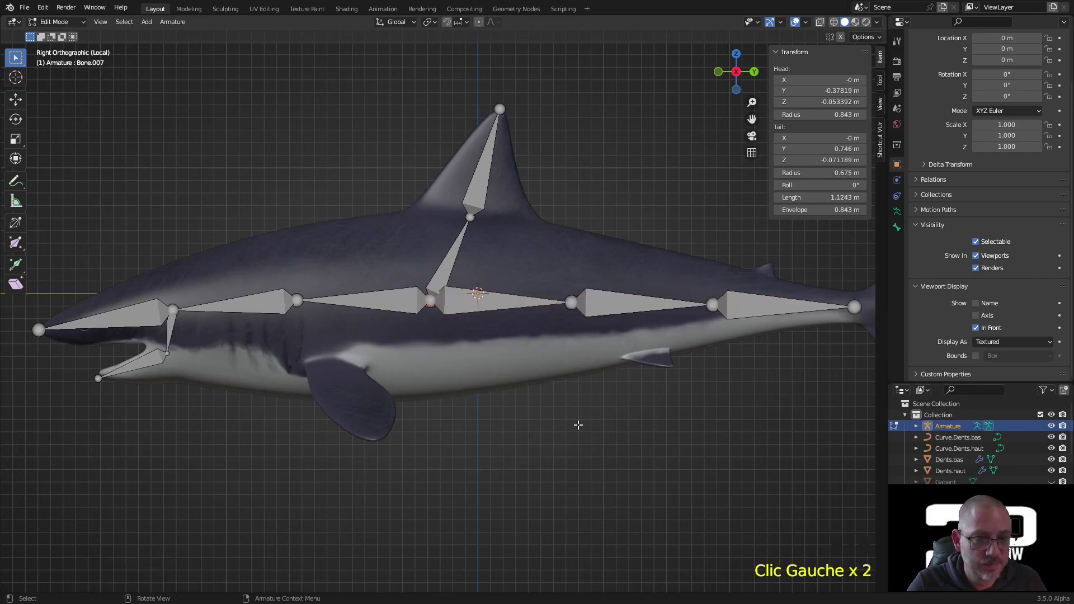
Extrude a bone about 0.55 m long from the rear end of the spine into the tail fin
shift+middle_drag(642, 403, 479, 374)
scroll(479, 376, down, 1)
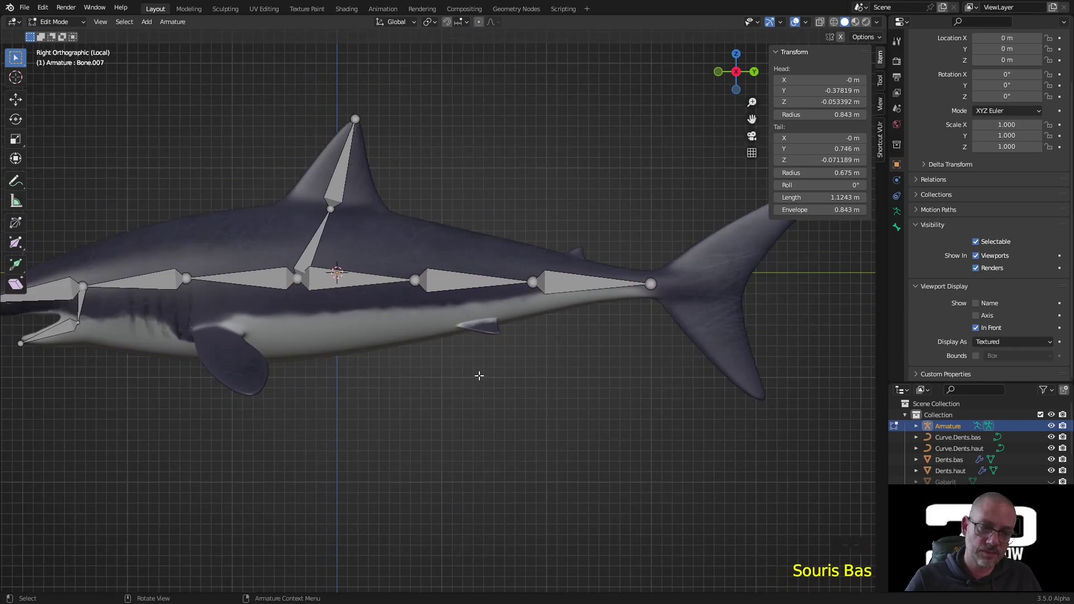
scroll(664, 312, up, 1)
click(617, 288)
key(e)
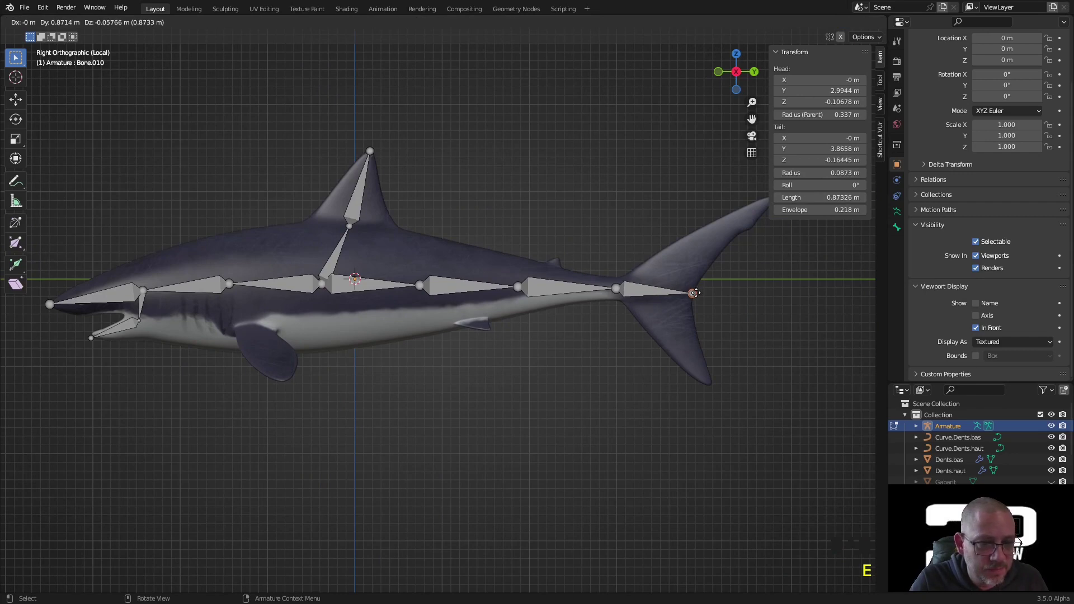
click(666, 290)
Extrude two tail fin bones from that bone's end, about 1.6 m to the upper tip and 1.24 m to the lower tip
scroll(678, 289, down, 2)
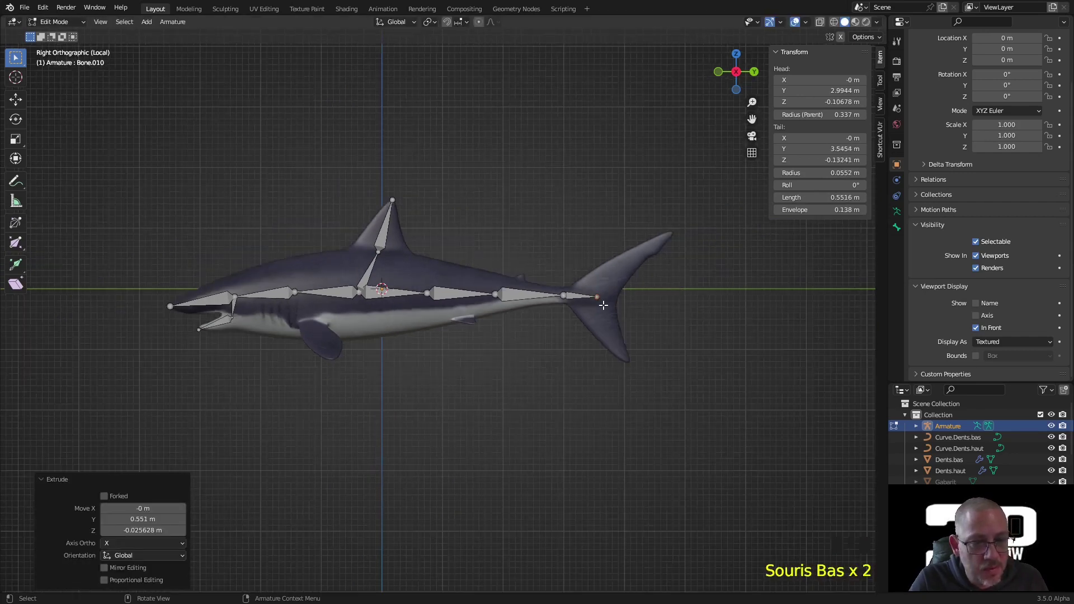
key(e)
click(667, 230)
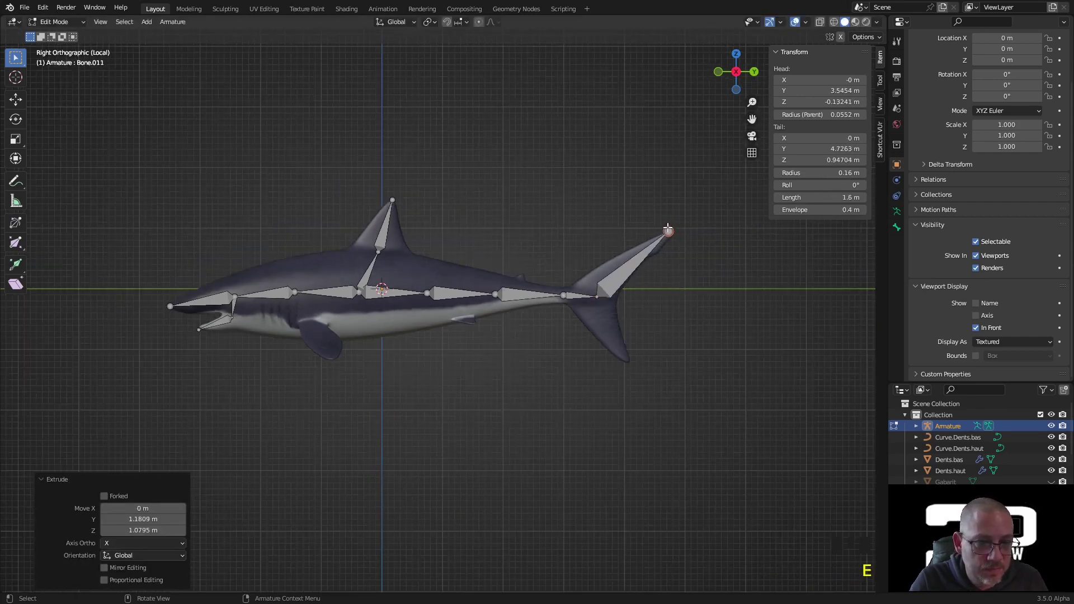
click(595, 301)
key(e)
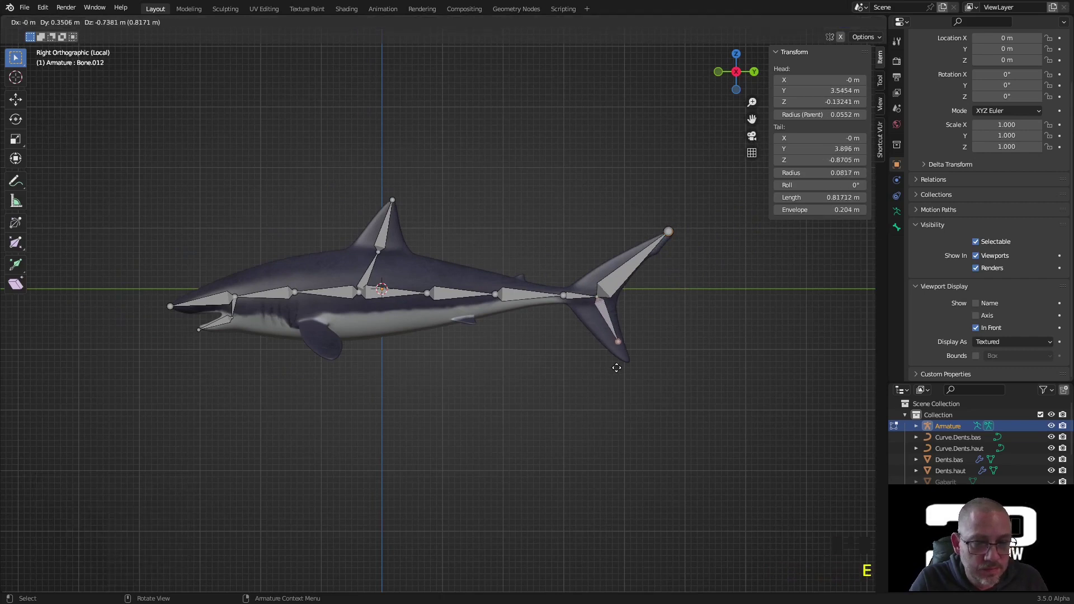
click(625, 389)
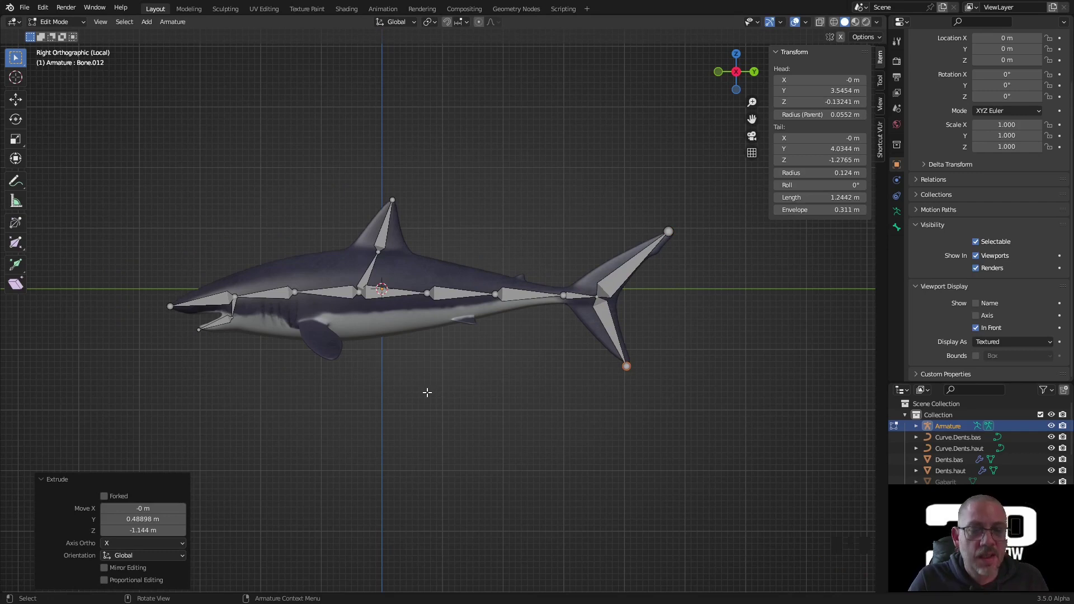
Add a single bone and move its head to the pectoral fin's base, at about Y -1.236 m, Z -0.507 m
shift+middle_drag(476, 384, 576, 412)
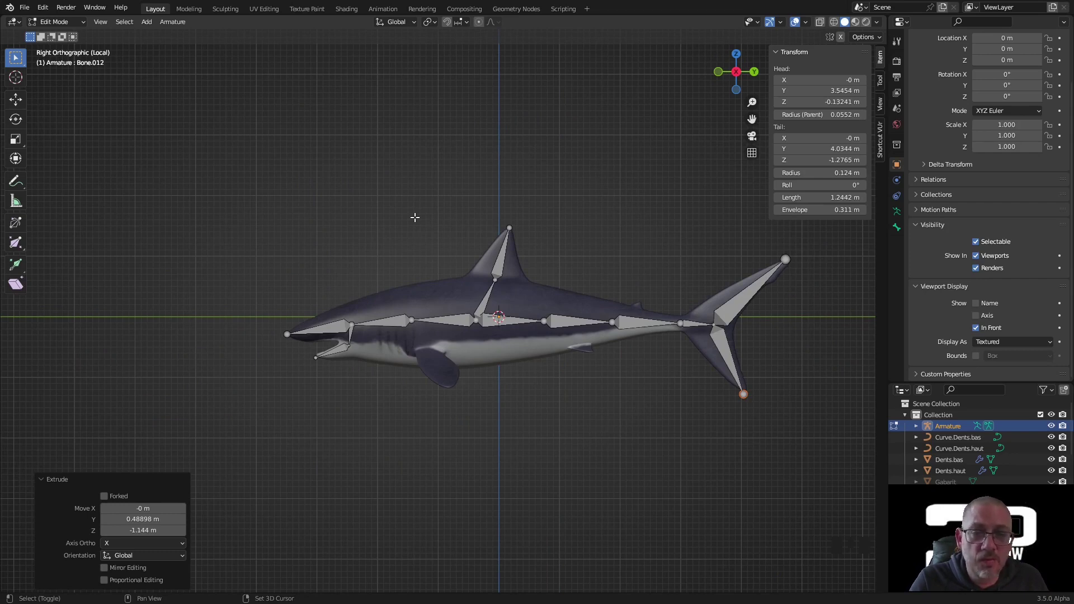
click(147, 22)
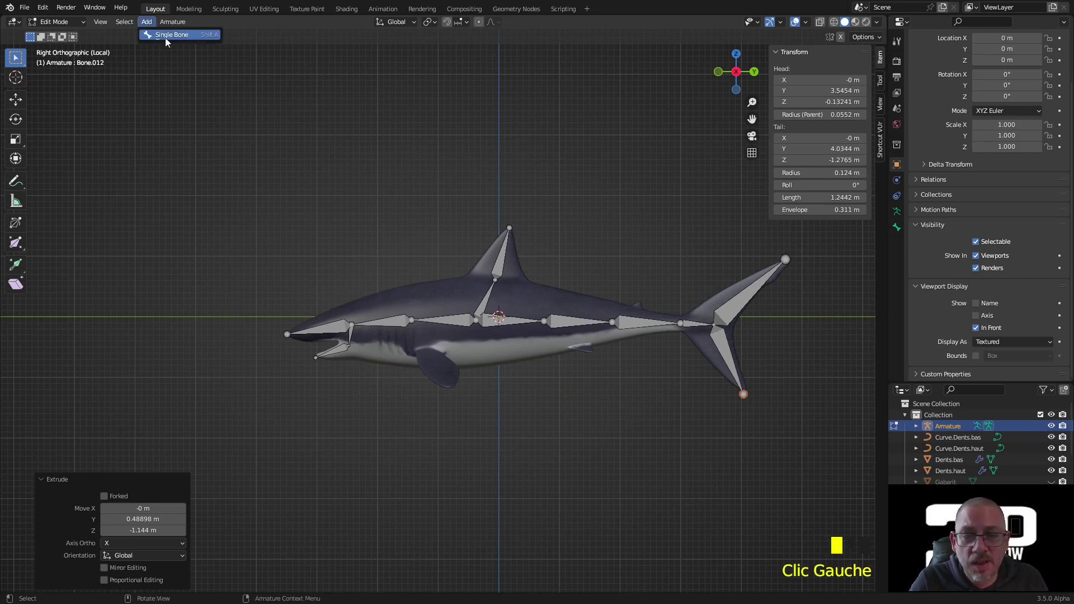
key(shift+a)
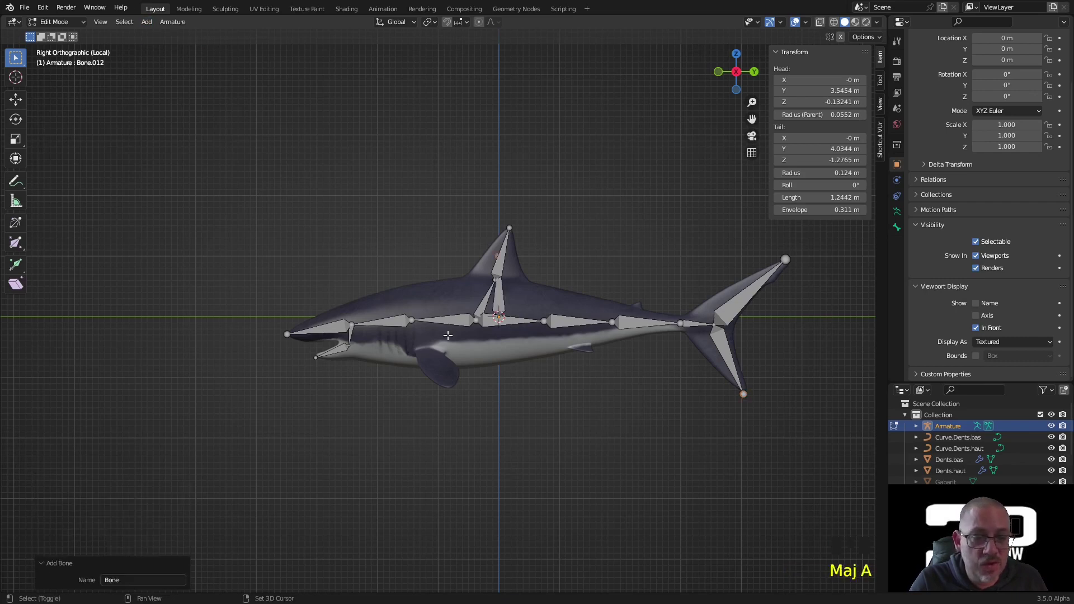
click(491, 307)
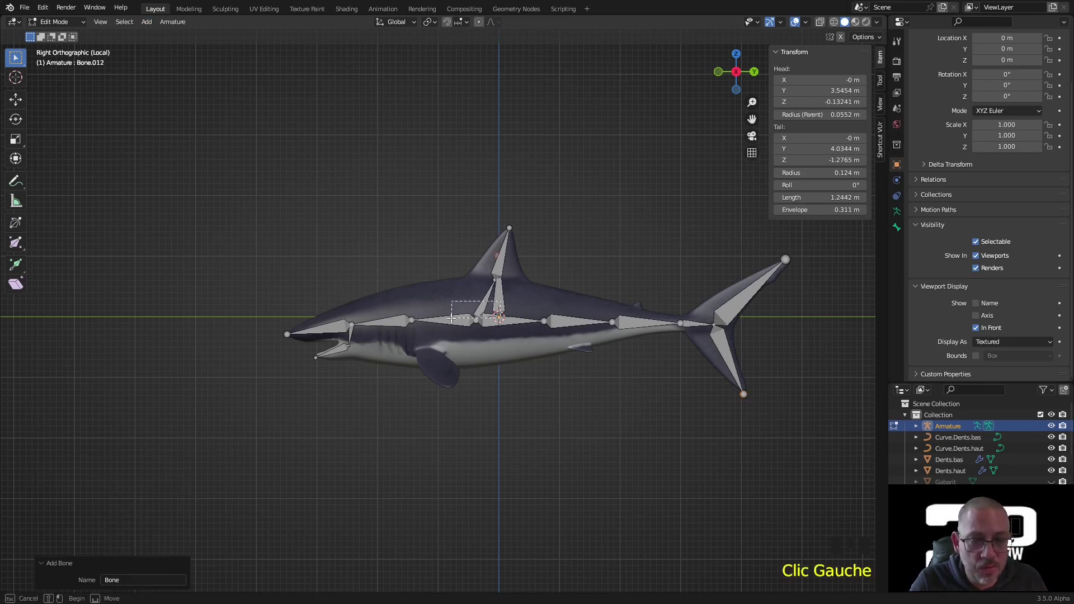
key(g)
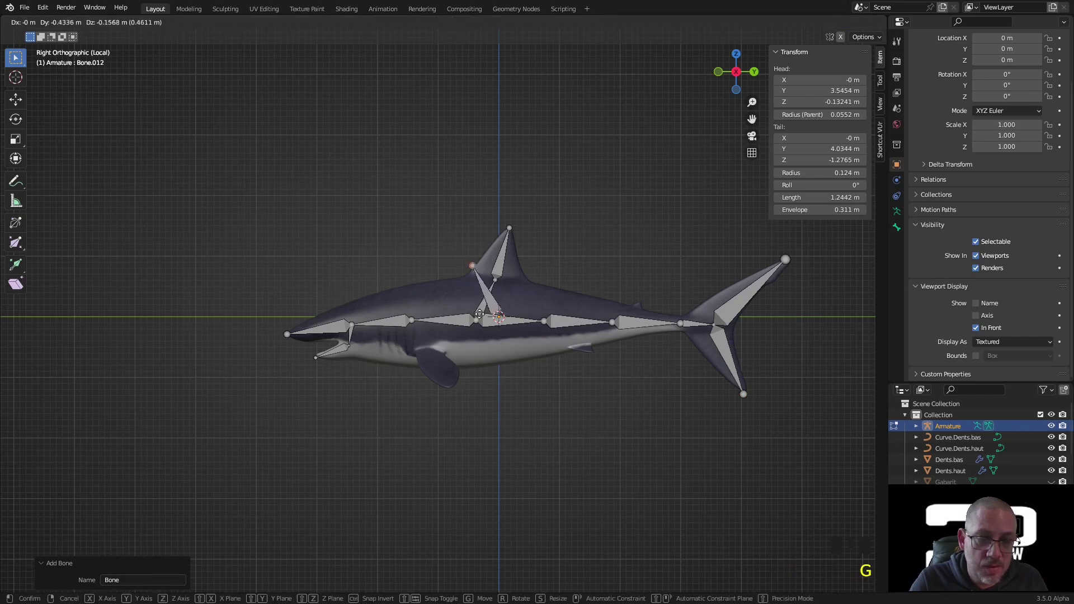
key(Escape)
click(501, 303)
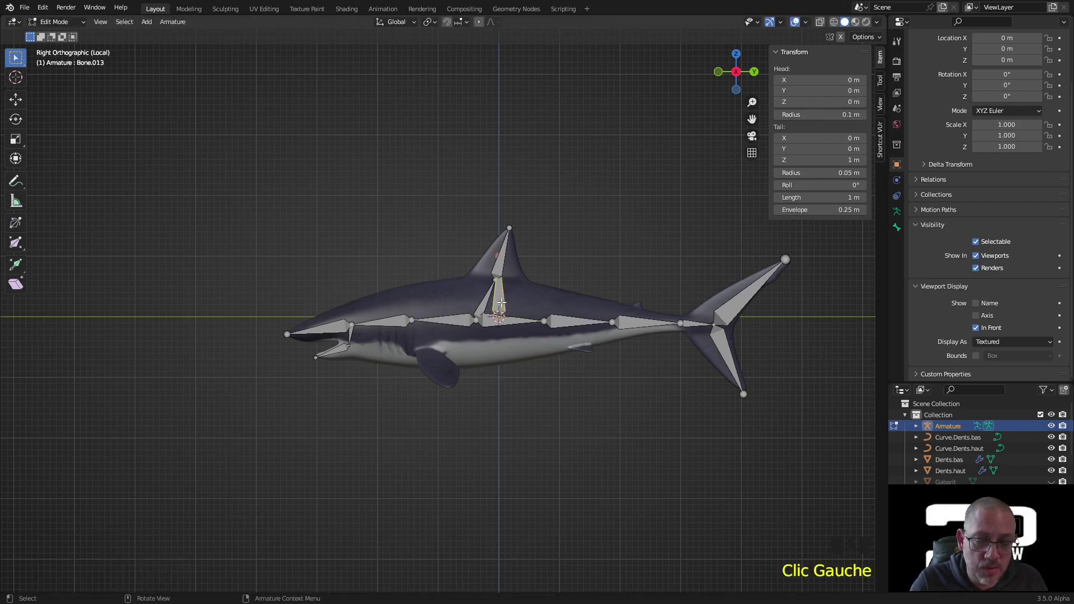
key(g)
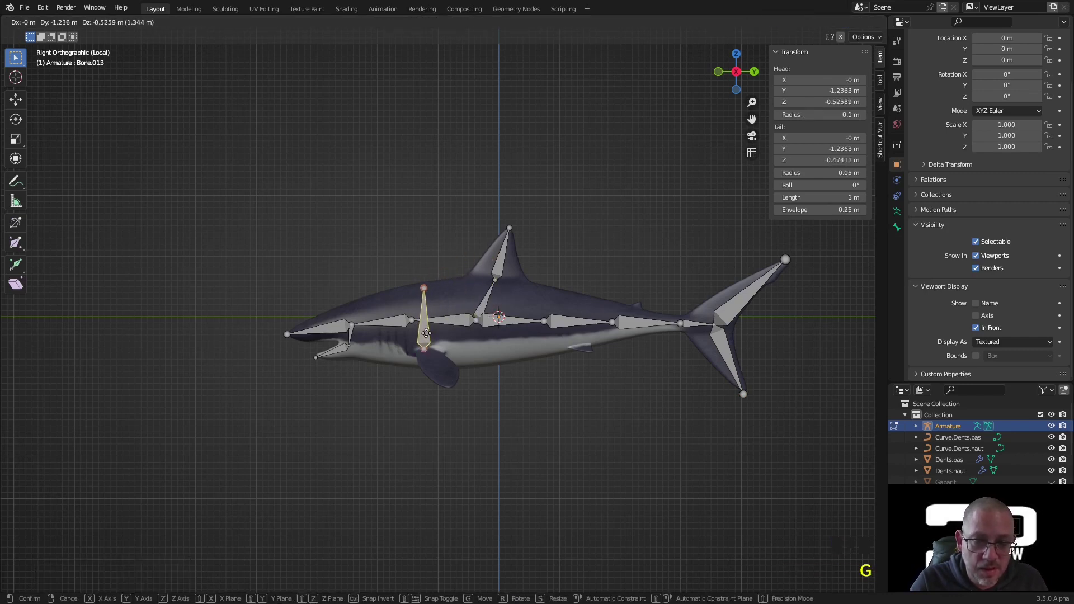
click(426, 335)
Move the new bone's tail to the pectoral fin's tip in side view, at about Y -0.775 m, Z -1.196 m
click(429, 286)
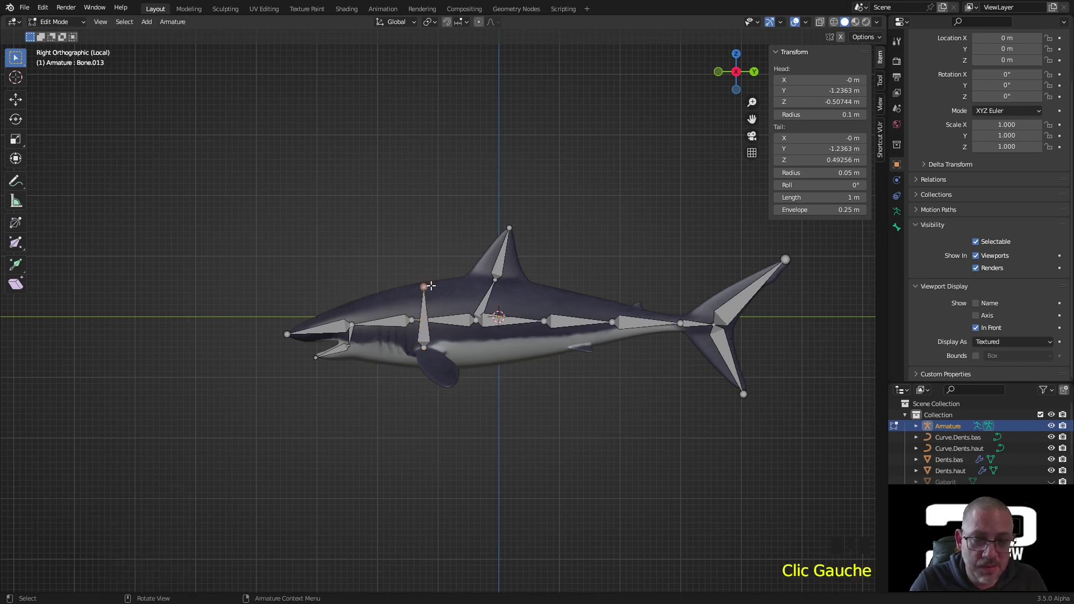
key(g)
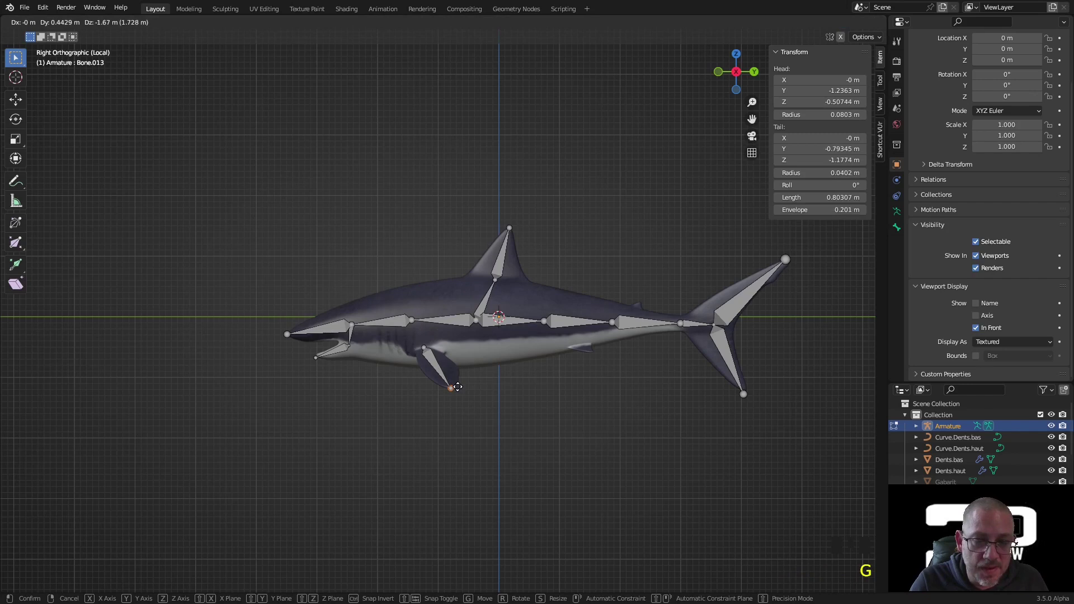
click(459, 387)
Move the pectoral fin bone's head sideways along X by about 0.434 m to the fin's attachment on the body
scroll(406, 380, up, 8)
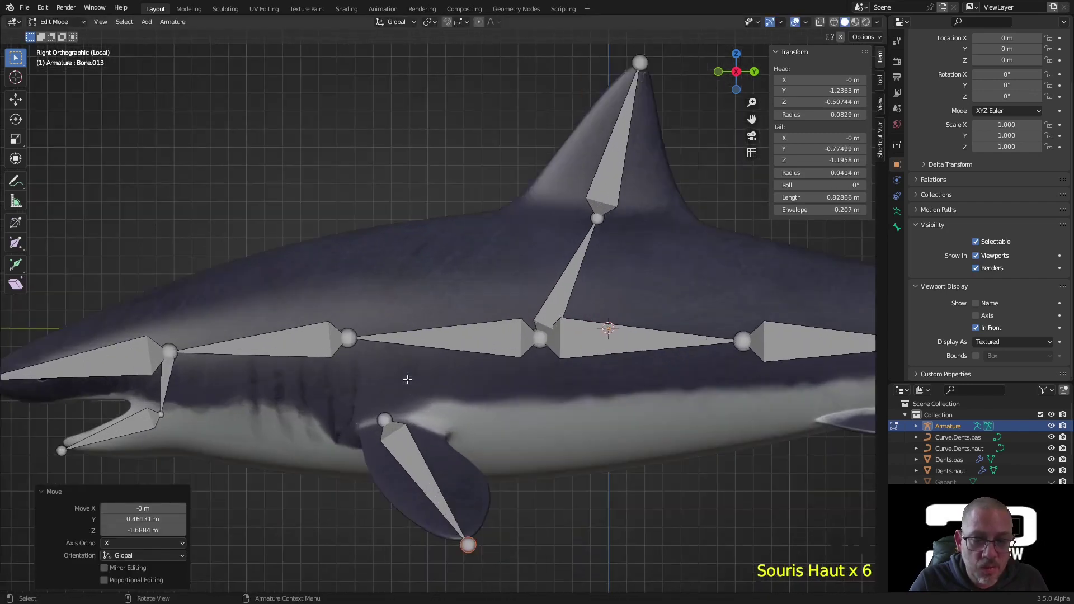
shift+middle_drag(424, 407, 418, 231)
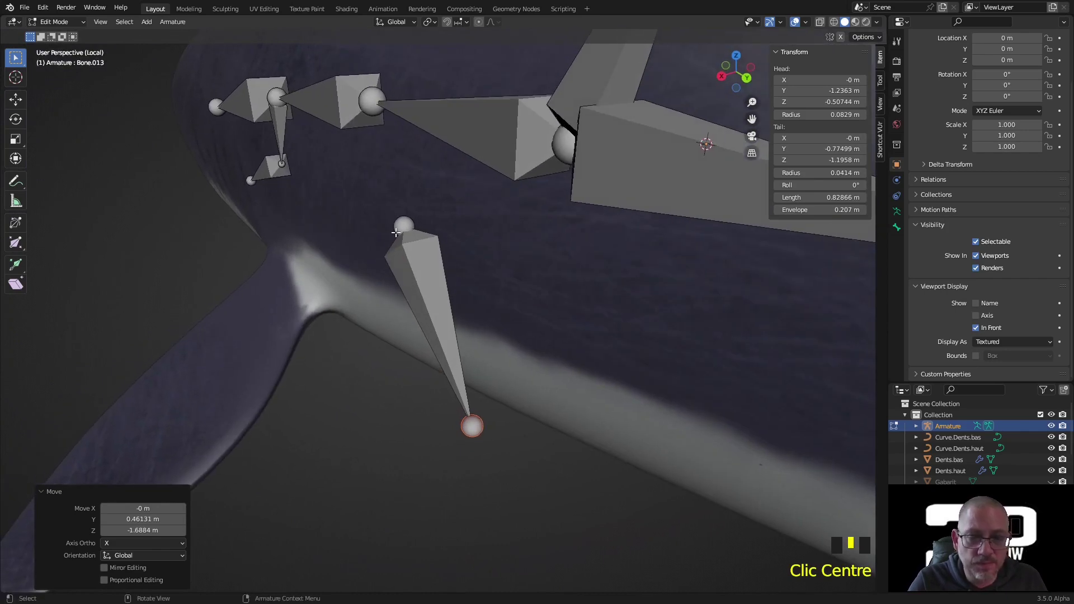
click(401, 225)
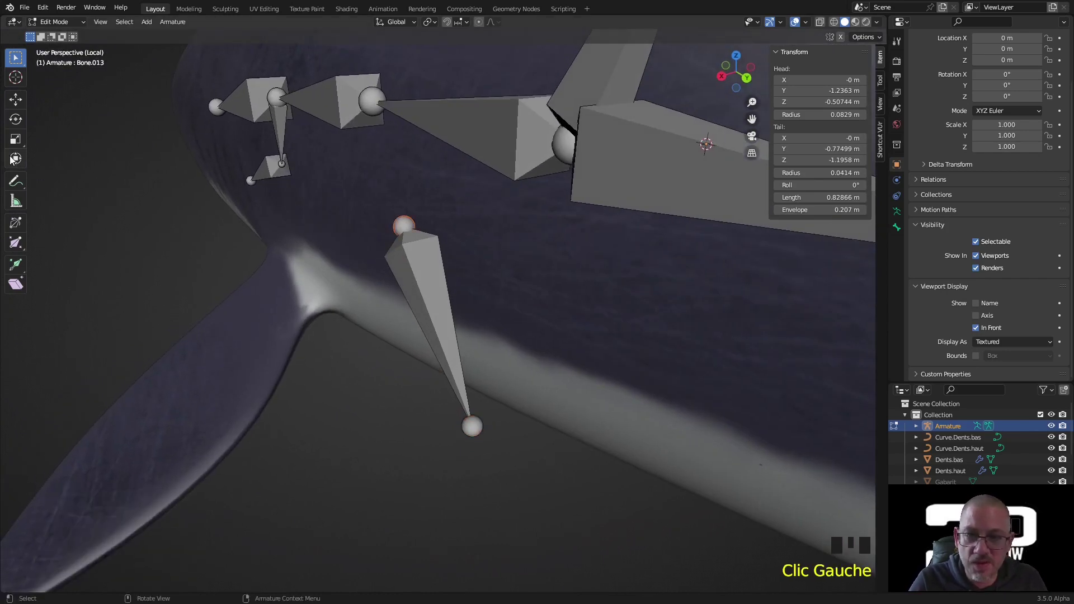
click(25, 104)
drag(377, 230, 290, 312)
scroll(414, 398, down, 4)
scroll(414, 398, up, 1)
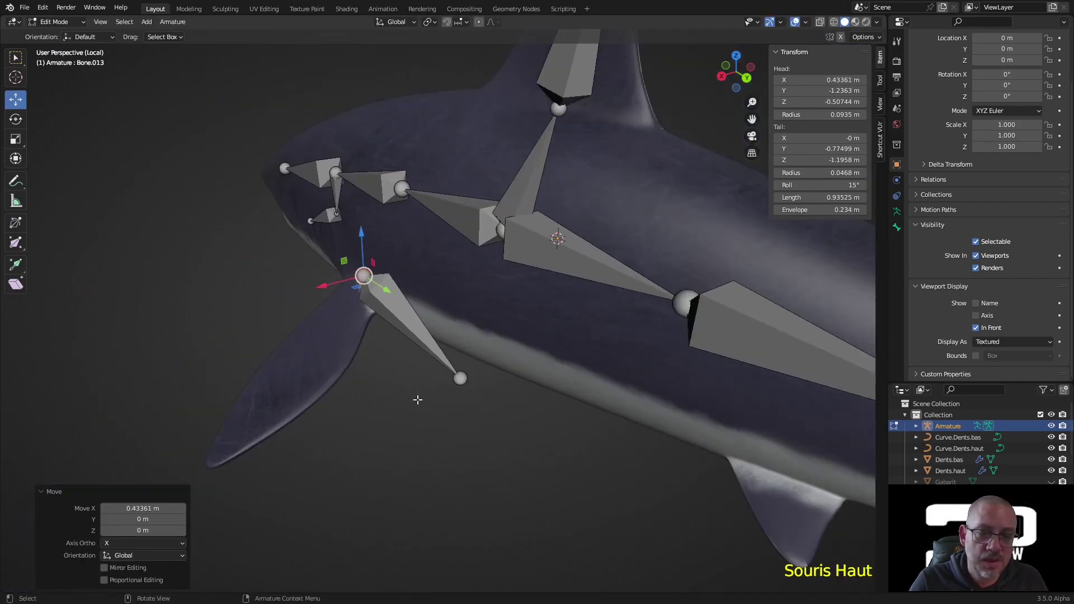
Move the pectoral fin bone's tail sideways along X by about 1.659 m to follow the fin outward
click(467, 377)
drag(434, 390, 178, 471)
middle_drag(354, 395, 453, 349)
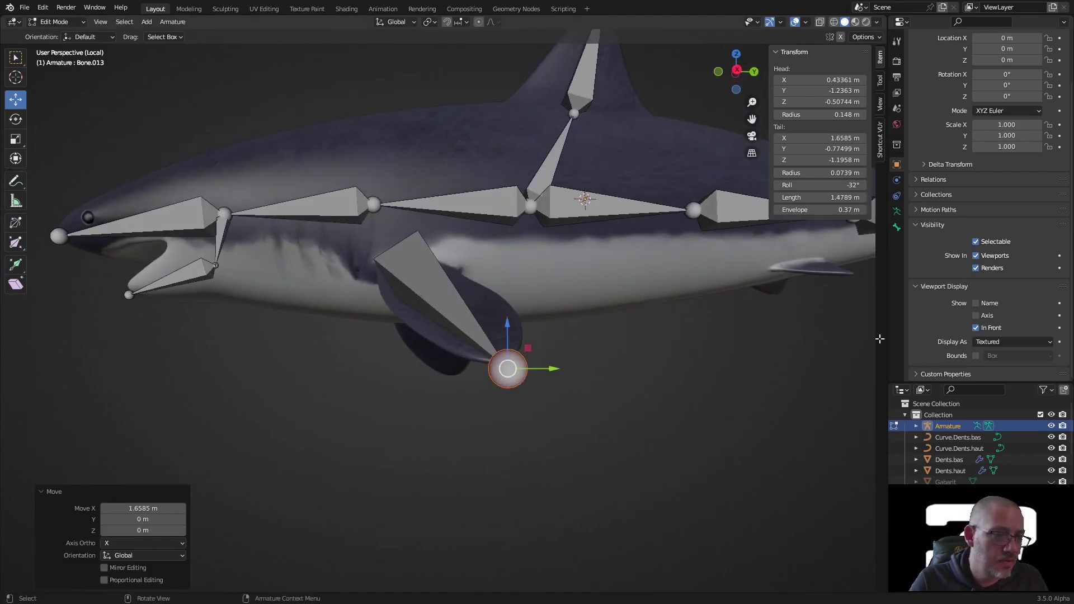
Turn off the armature's In Front display and raise the pectoral fin bone's tail to about Z -1.176 m
click(983, 330)
middle_drag(606, 350, 694, 265)
drag(693, 265, 693, 260)
middle_drag(693, 260, 582, 282)
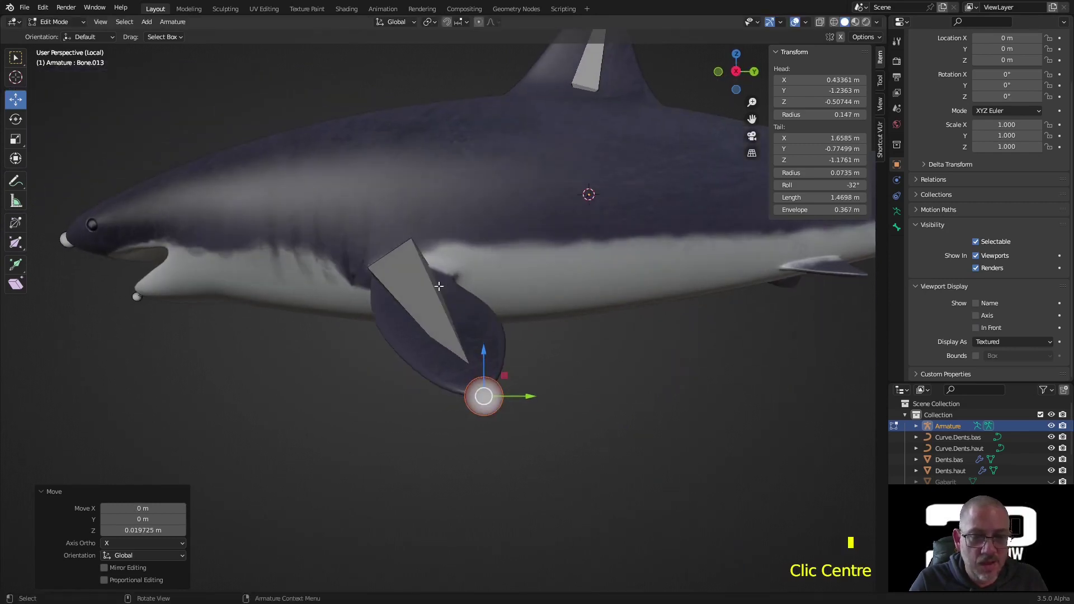
Set the pectoral fin bone's roll to 30° so it lines up with the fin
click(423, 280)
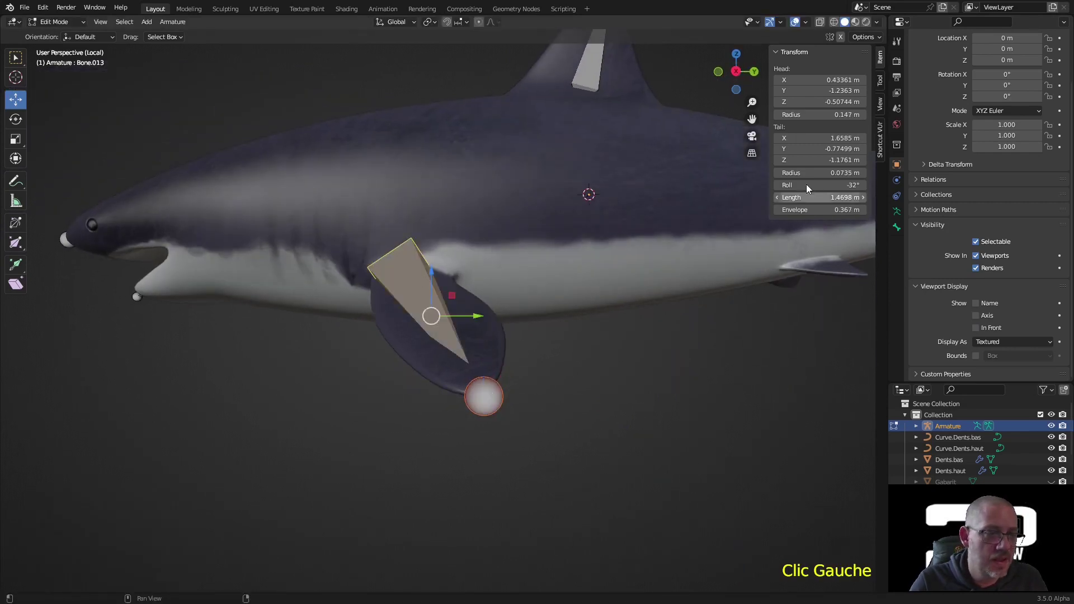
key(n)
key(n)
key(n)
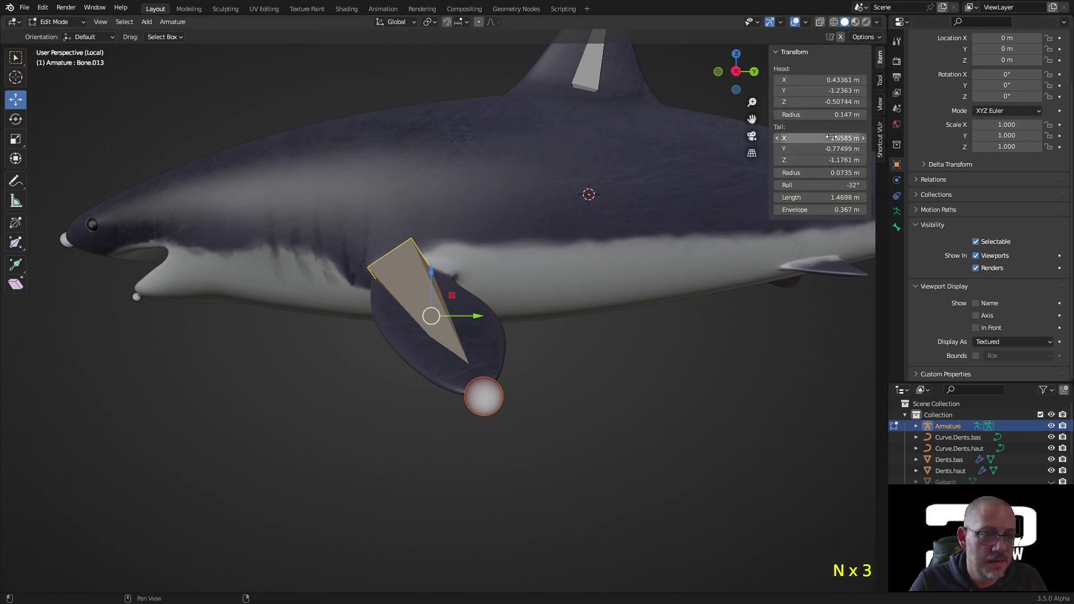
drag(822, 185, 822, 185)
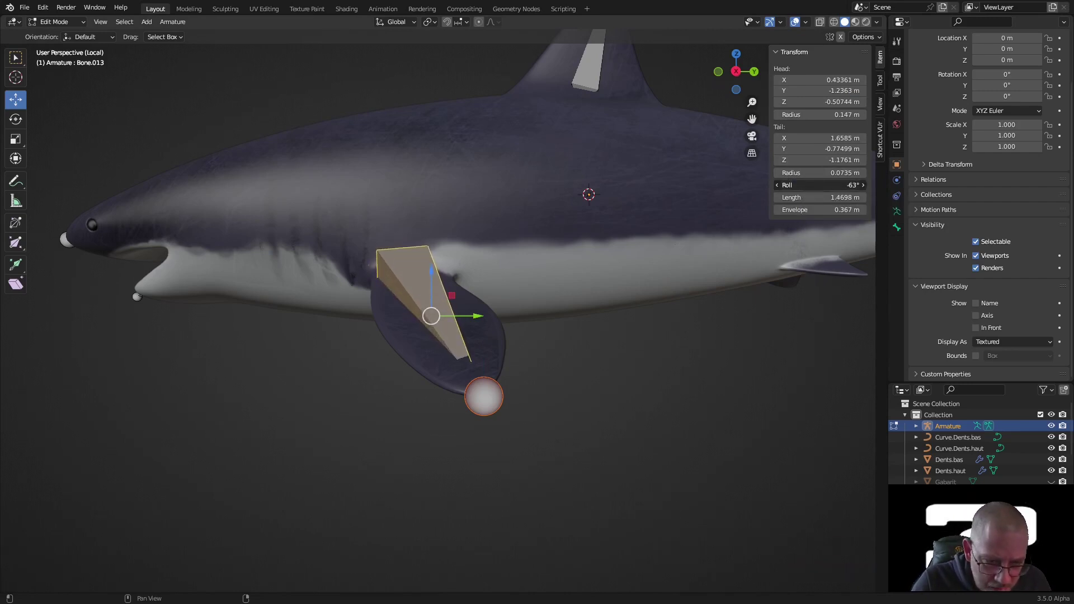
drag(820, 185, 843, 185)
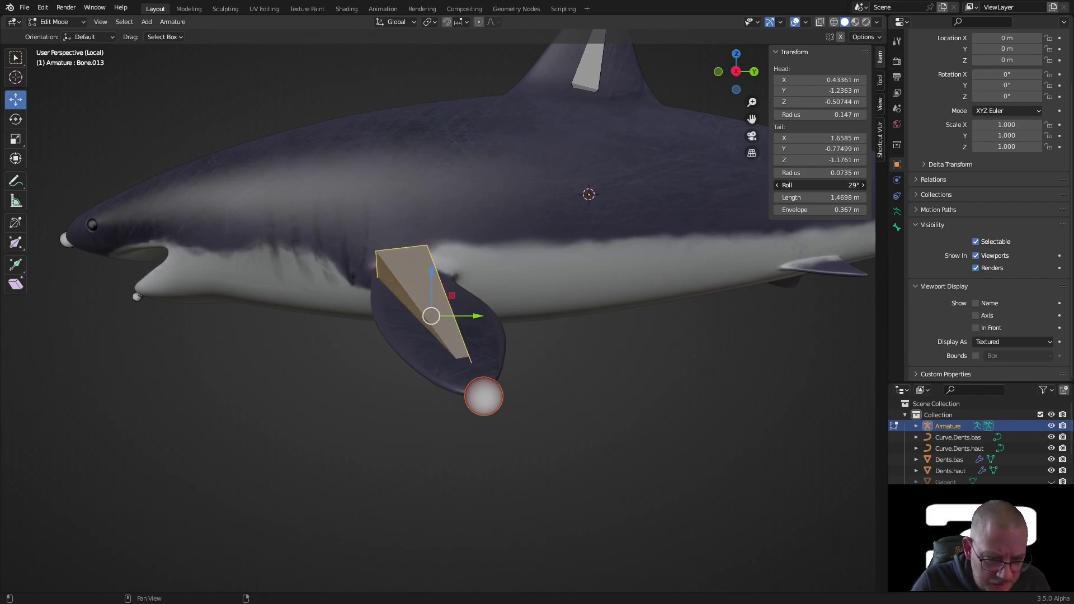
click(818, 185)
text(30)
key(Return)
Duplicate the pectoral fin bone and move the copy along X to the opposite side, with its head at about X -1.879 m
middle_drag(739, 227, 412, 324)
scroll(513, 340, down, 3)
middle_drag(512, 340, 510, 366)
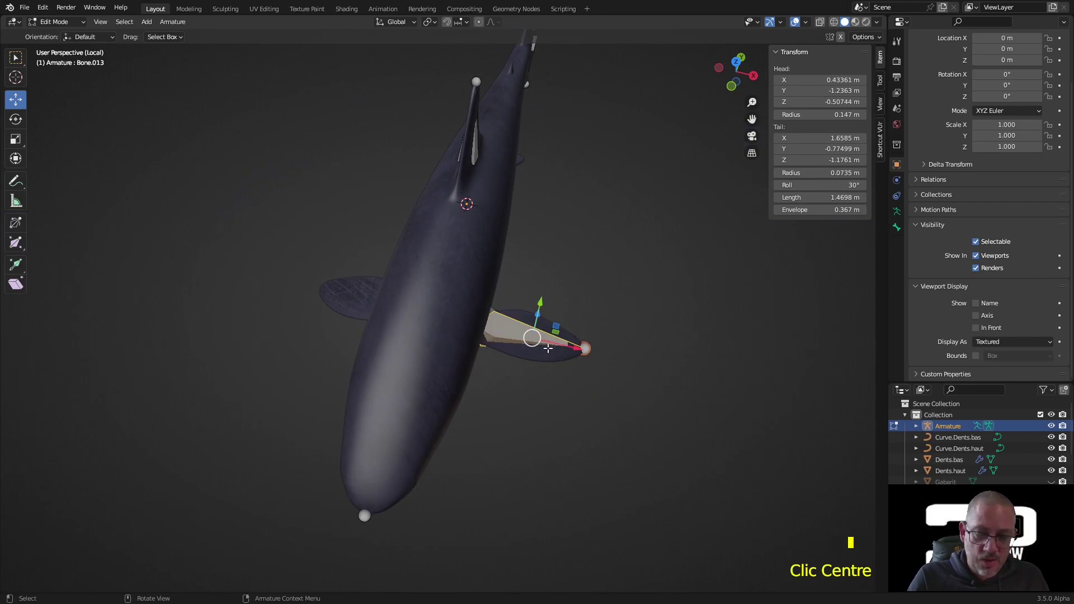
key(shift+d)
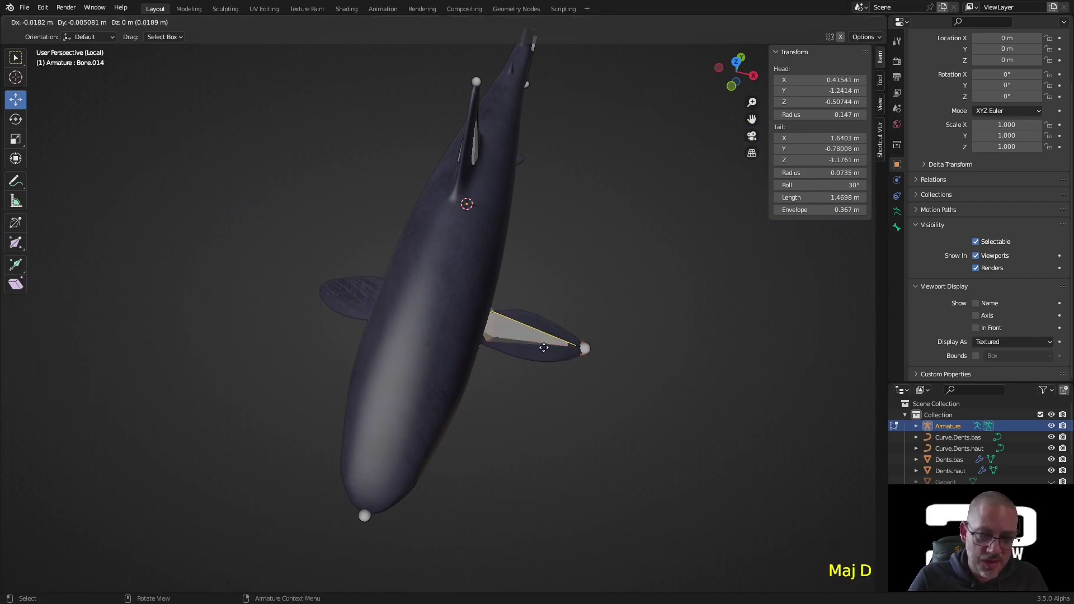
key(x)
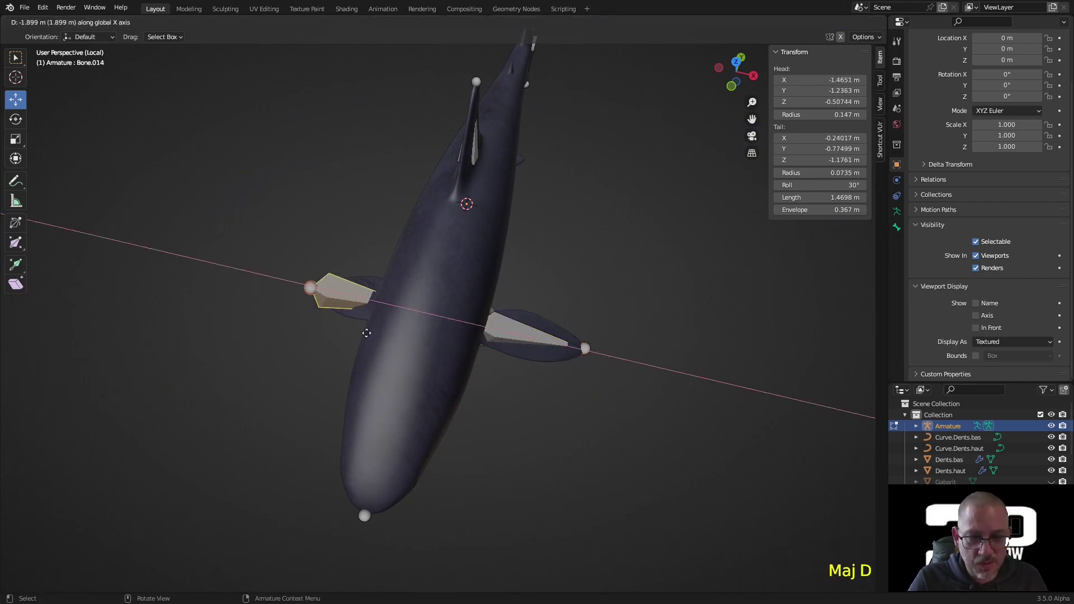
click(347, 337)
Rename the original pectoral fin bone on the positive X side to Naj.r
middle_drag(343, 338, 347, 302)
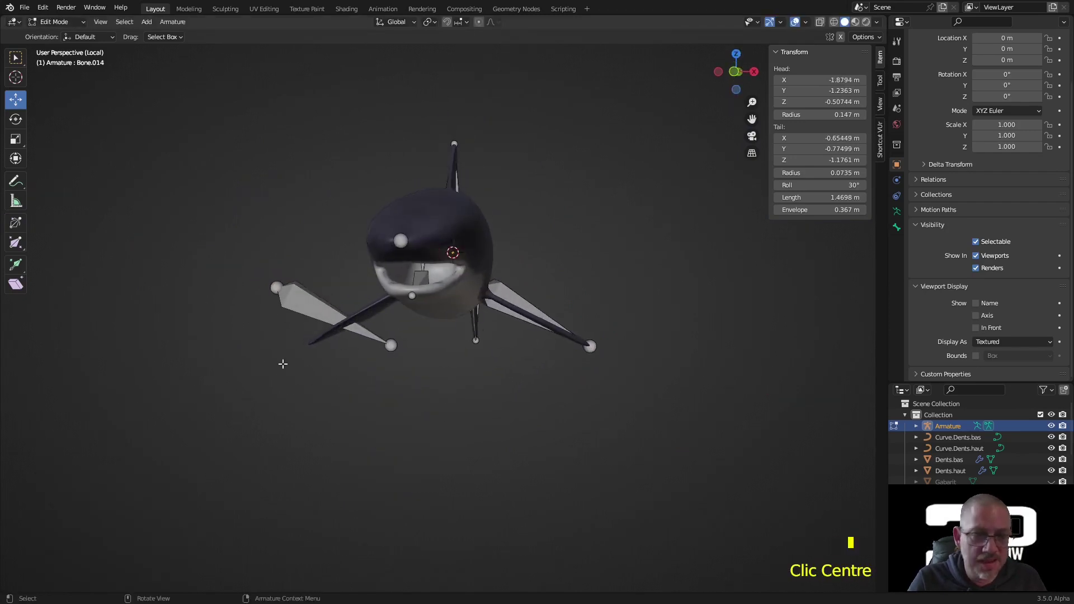
click(517, 298)
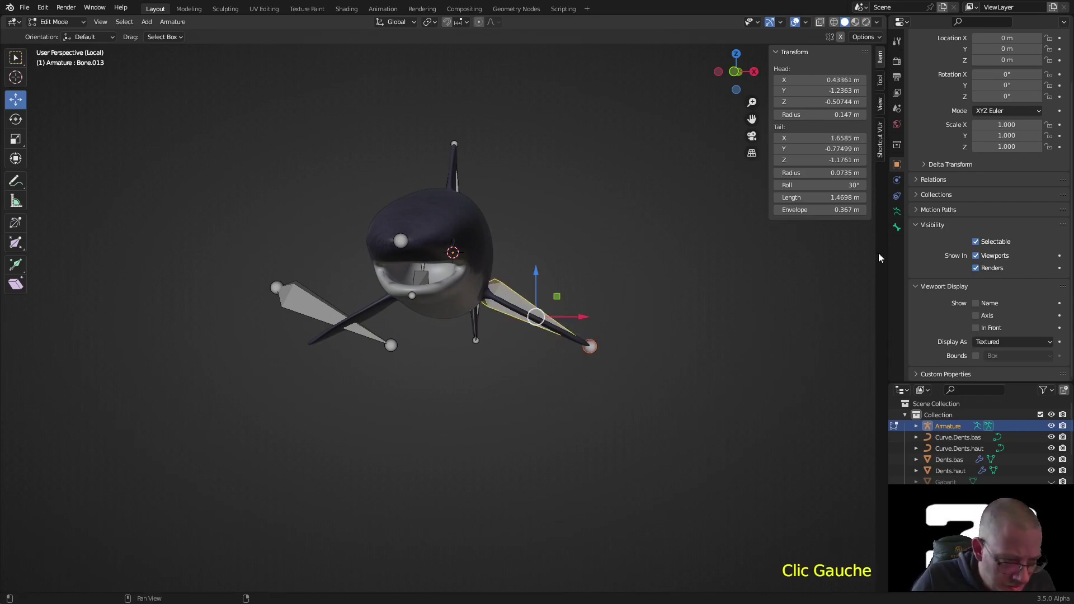
click(896, 228)
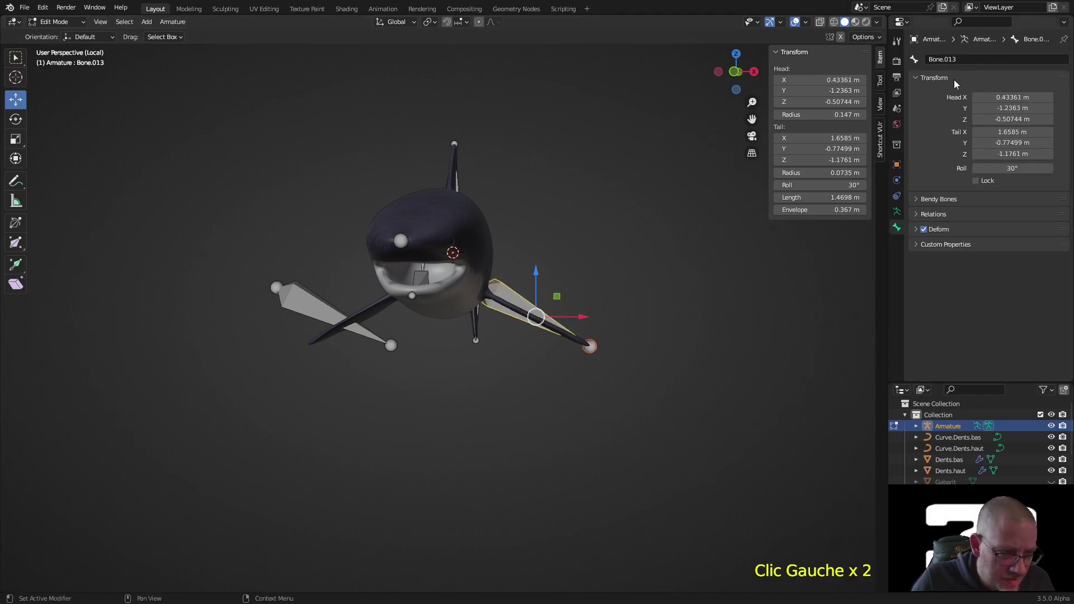
click(959, 57)
text(Nag)
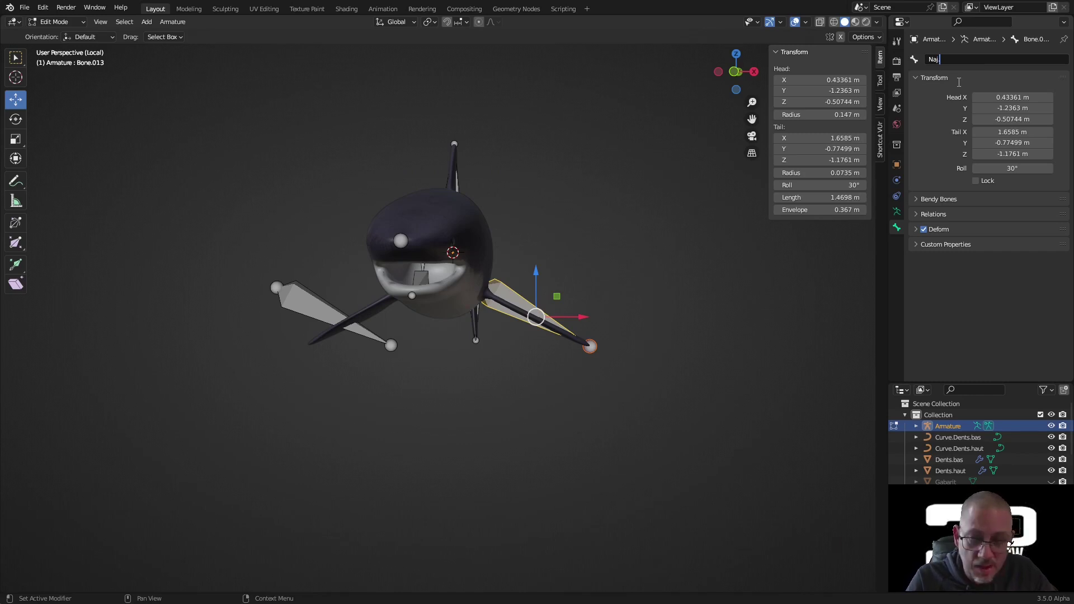
key(Return)
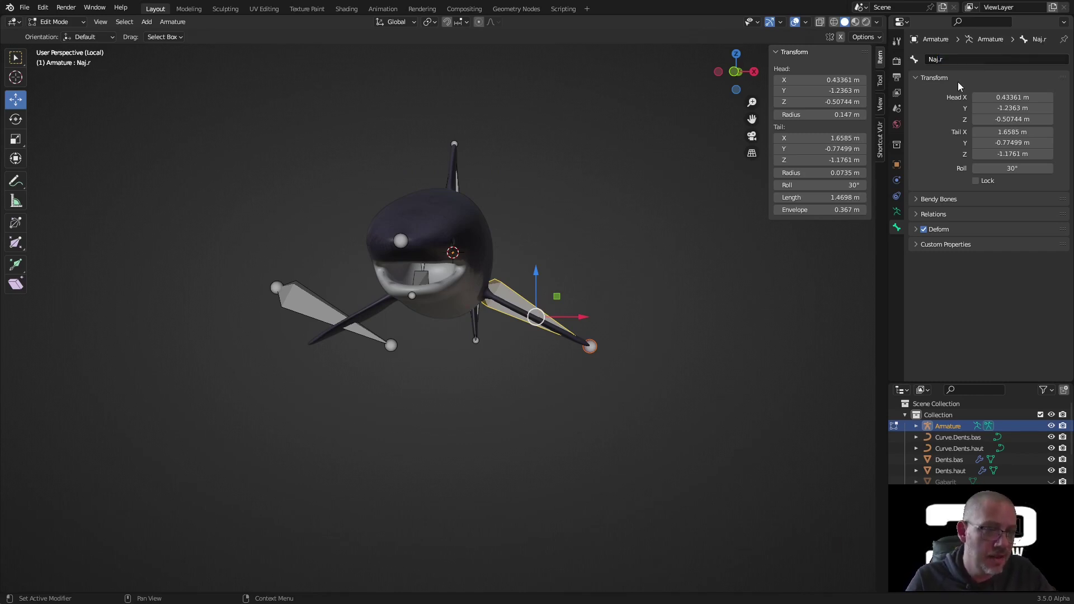
Rename the duplicated pectoral fin bone on the negative X side to Naj.l
click(324, 305)
double_click(992, 63)
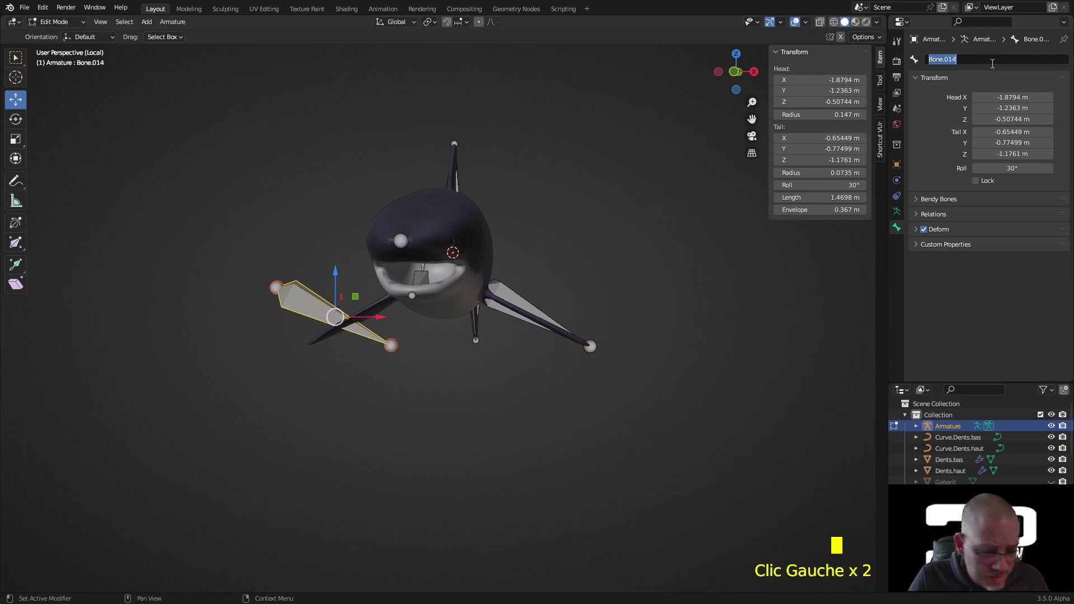
text(Na)
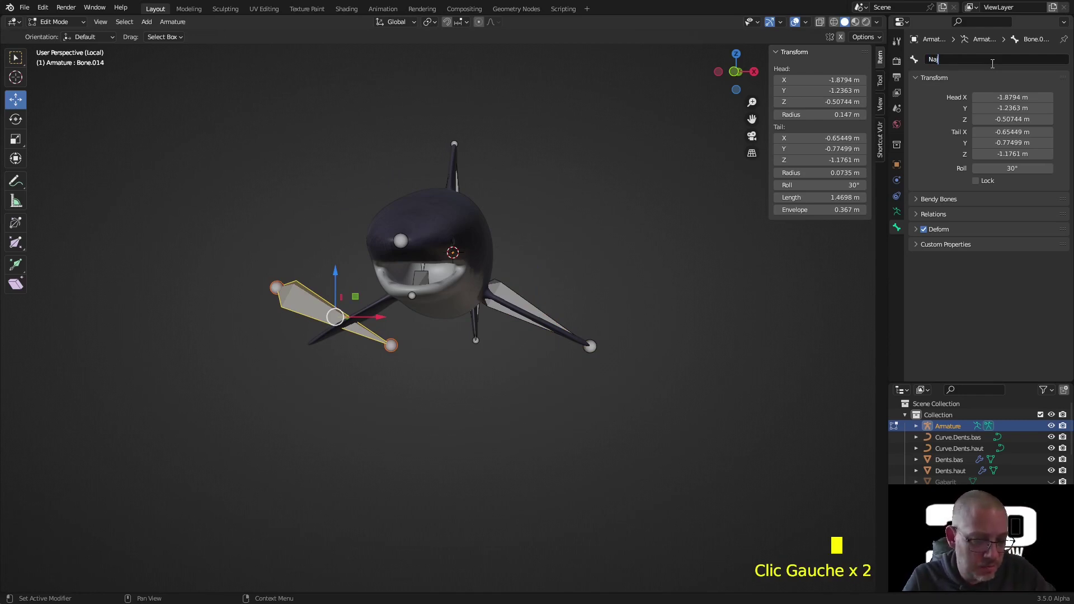
text(j.l)
key(Return)
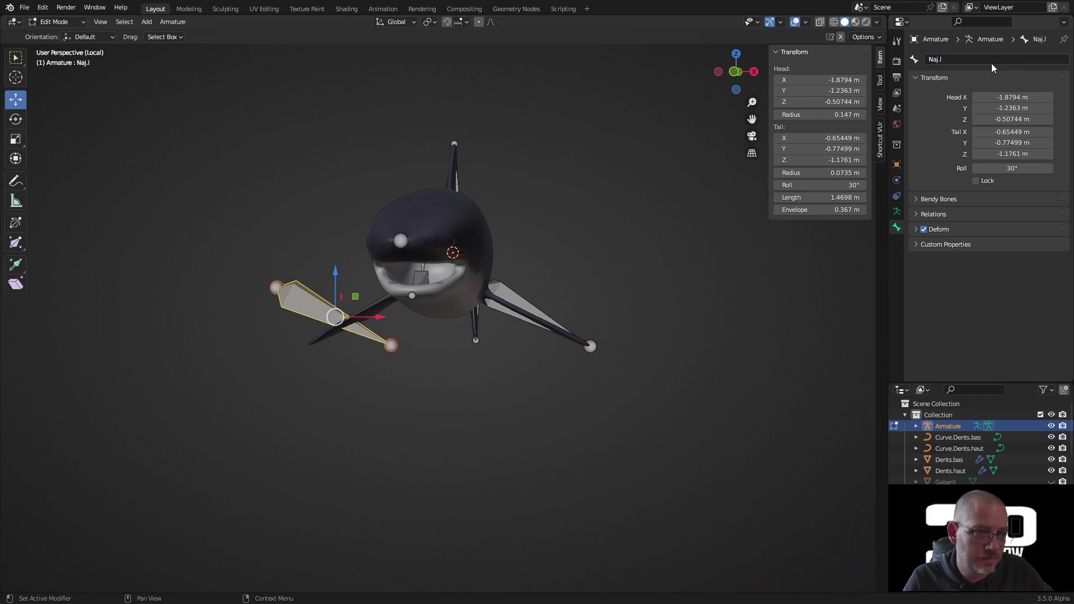
Symmetrize the Naj.r bone so that Naj.l mirrors it across the body
click(512, 293)
middle_drag(615, 274, 567, 238)
right_click(567, 236)
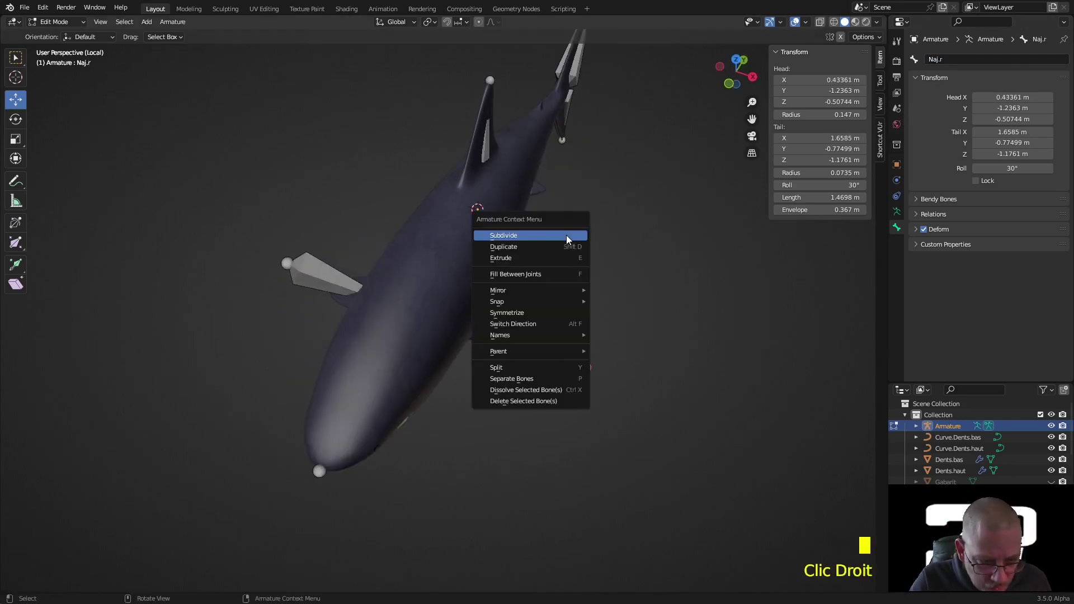
click(538, 314)
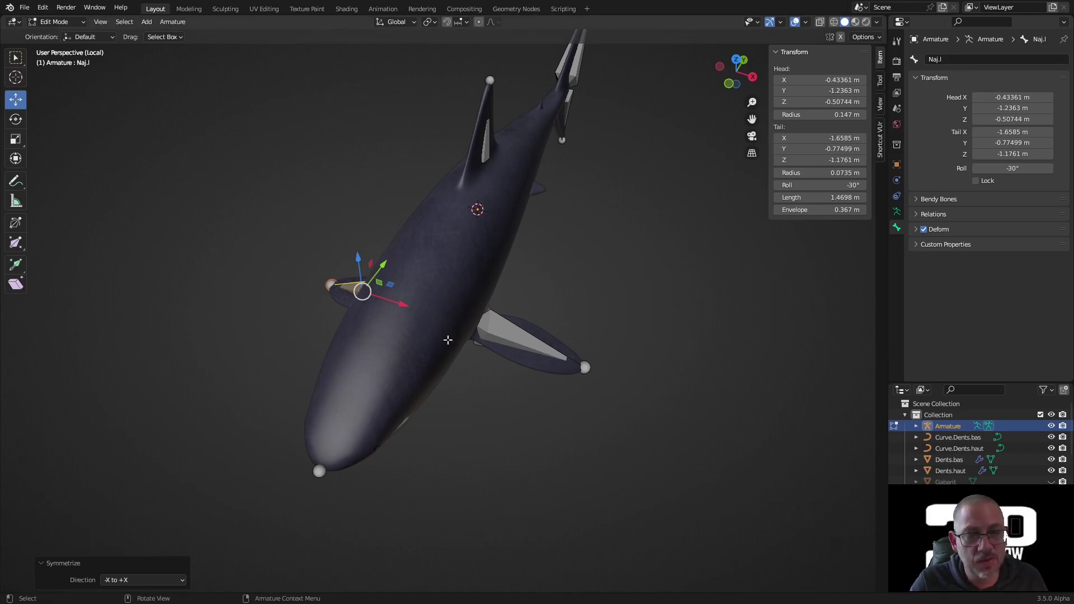
Isolate the armature in local view and switch it to Pose Mode
middle_drag(637, 344, 572, 300)
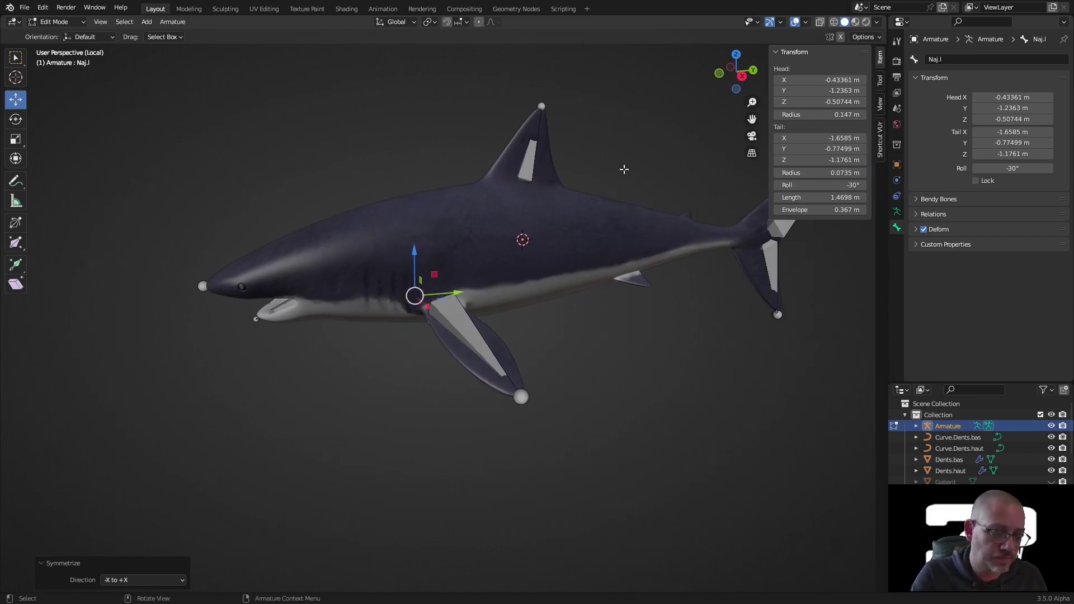
key(KP_Divide)
key(KP_Divide)
scroll(566, 228, down, 6)
middle_drag(566, 227, 578, 254)
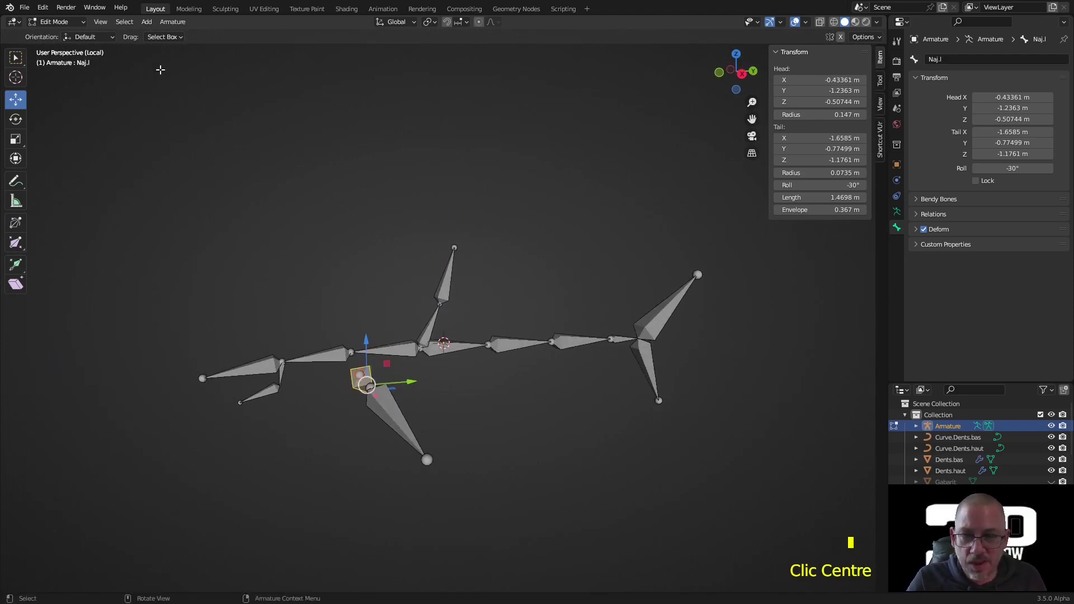
click(62, 22)
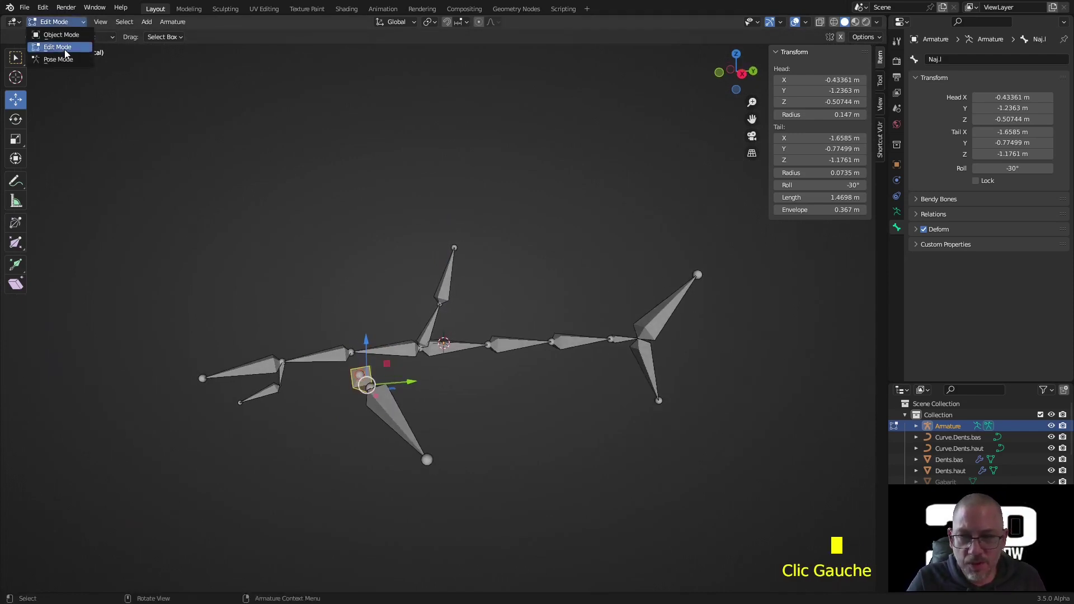
click(60, 59)
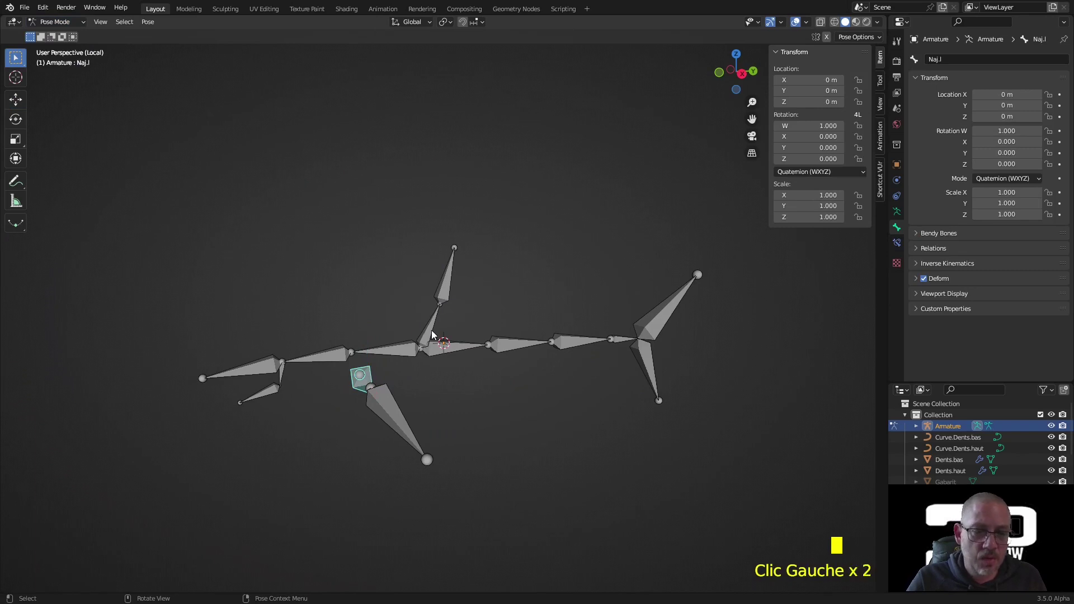
Test-move the dorsal fin's base bone and the spine bones in front of and behind it to check their parenting, cancelling each move
click(432, 334)
key(g)
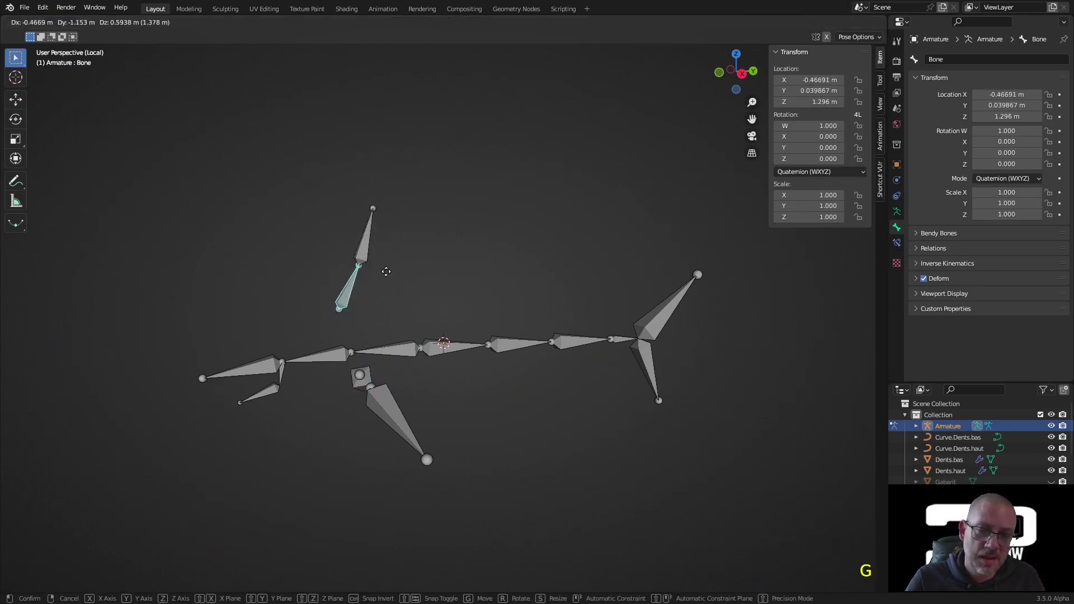
right_click(384, 367)
click(399, 357)
key(g)
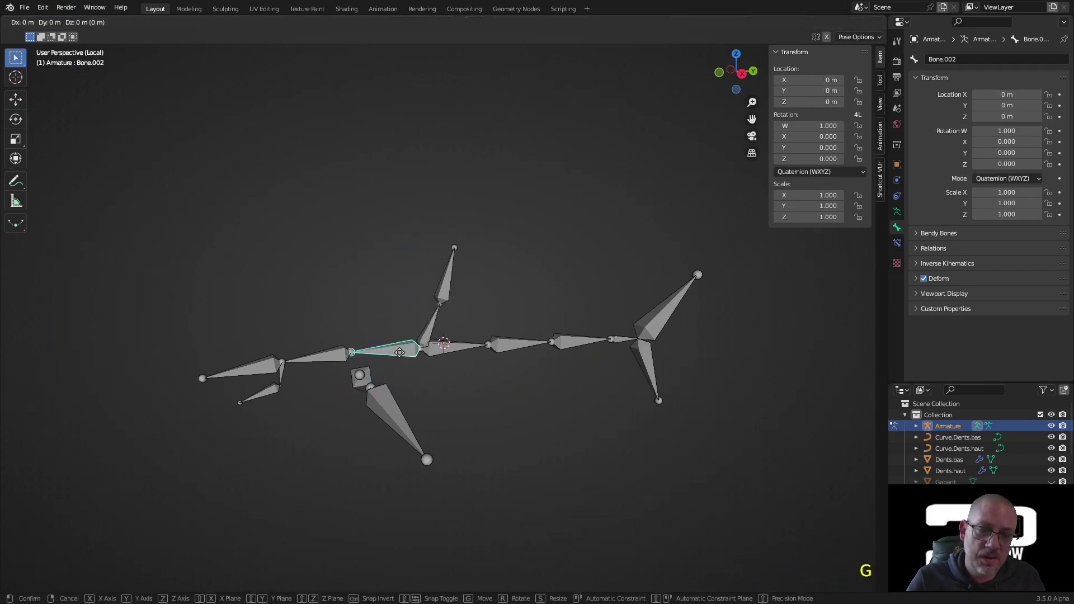
right_click(442, 352)
click(444, 351)
key(g)
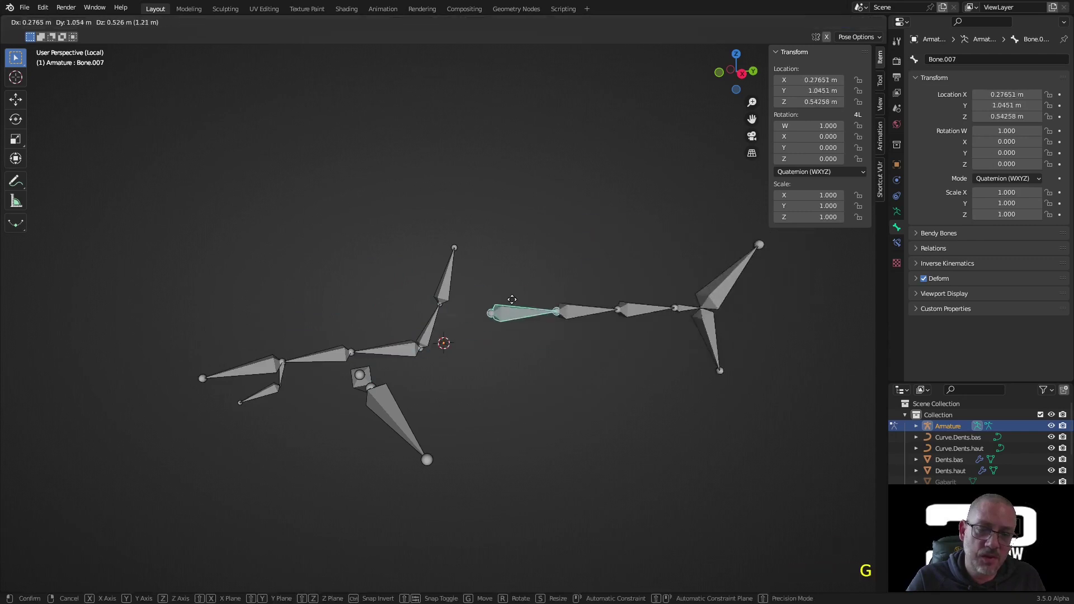
right_click(407, 387)
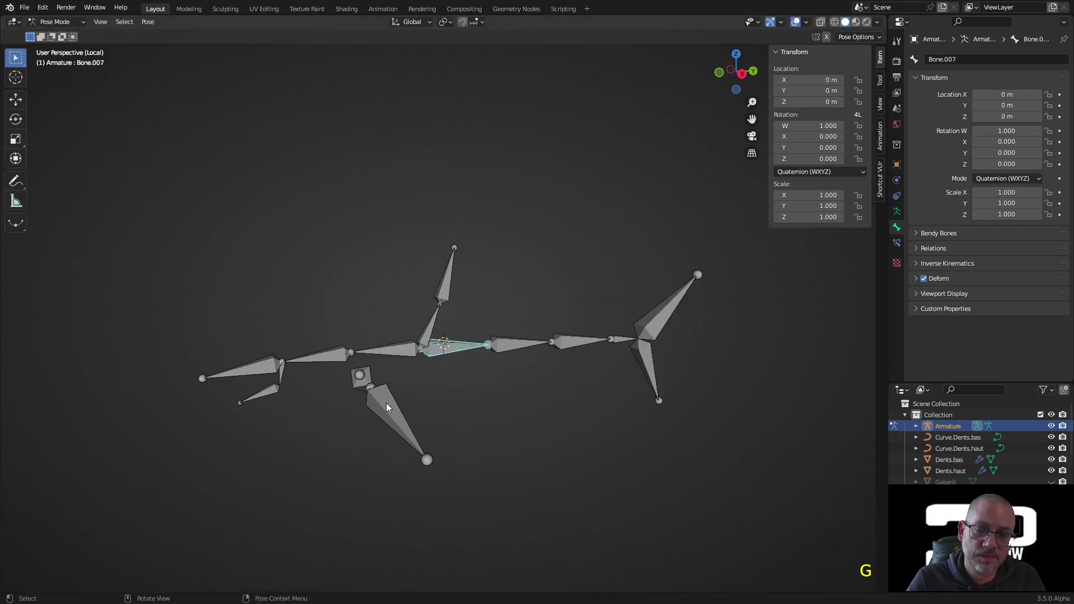
In Edit Mode, parent the two spine bones adjoining the dorsal fin's base bone to that base bone with Keep Offset
scroll(461, 386, up, 3)
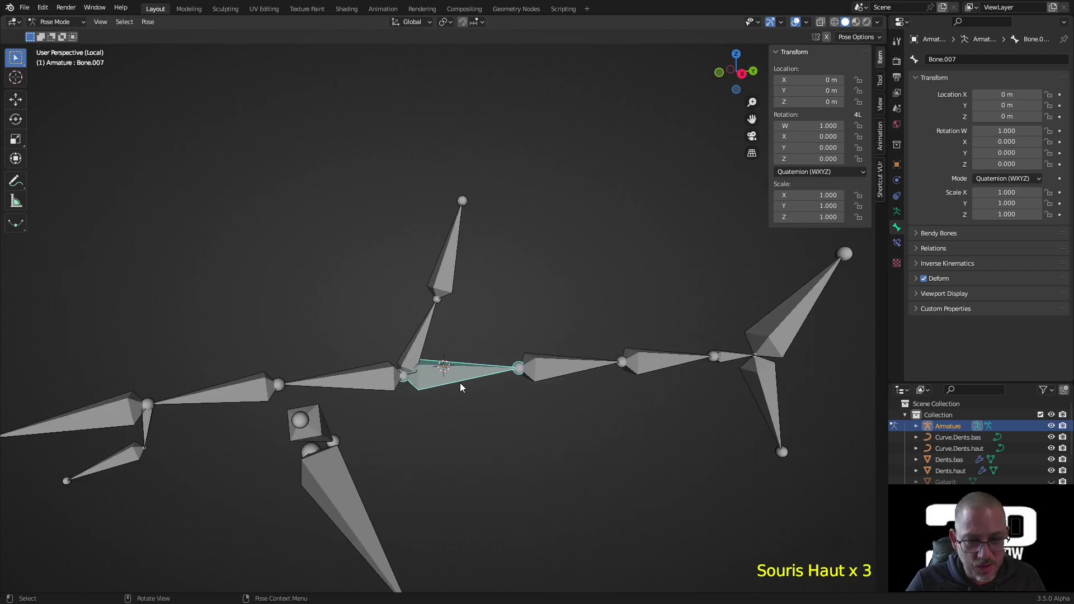
click(60, 22)
click(65, 47)
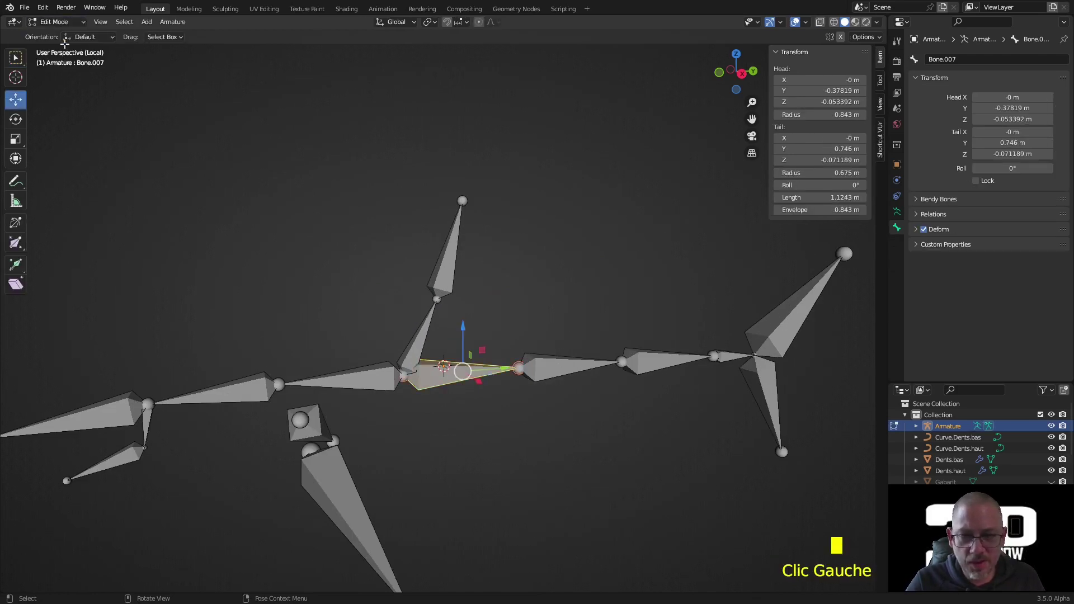
double_click(440, 424)
click(436, 383)
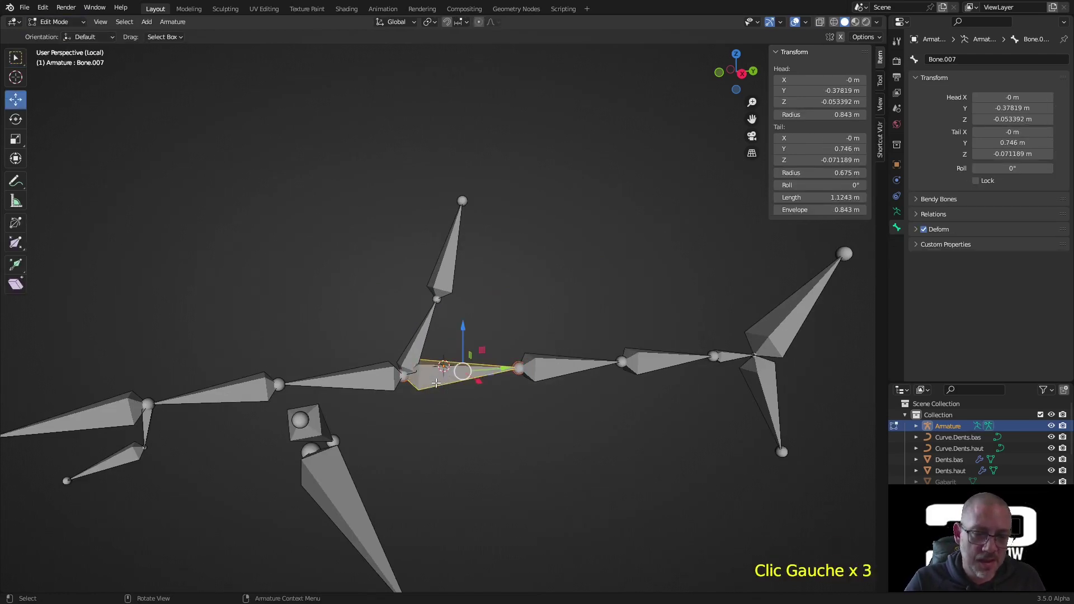
shift+click(359, 387)
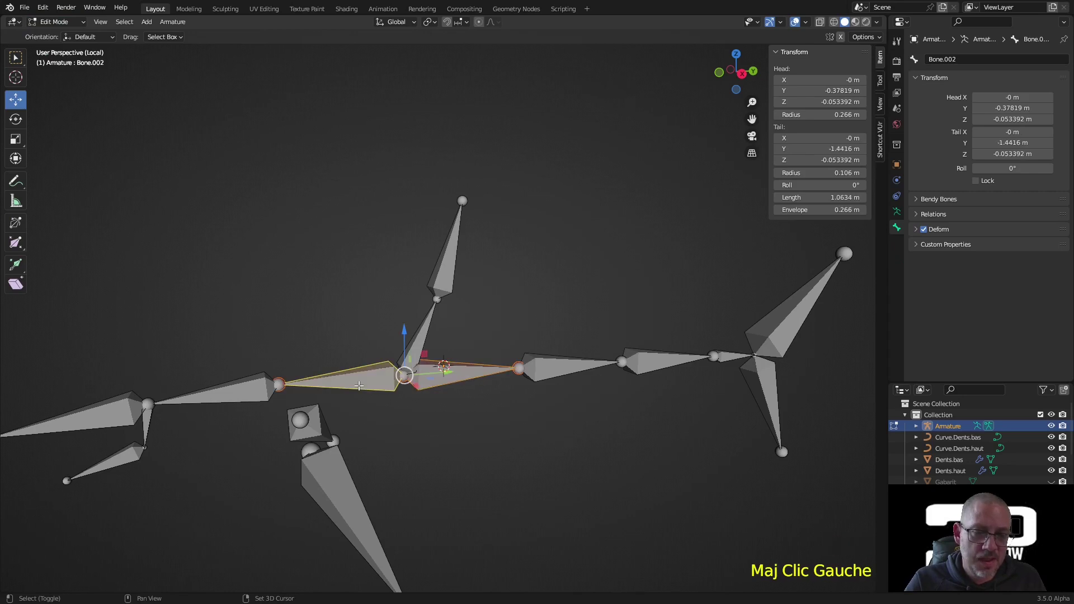
shift+click(419, 344)
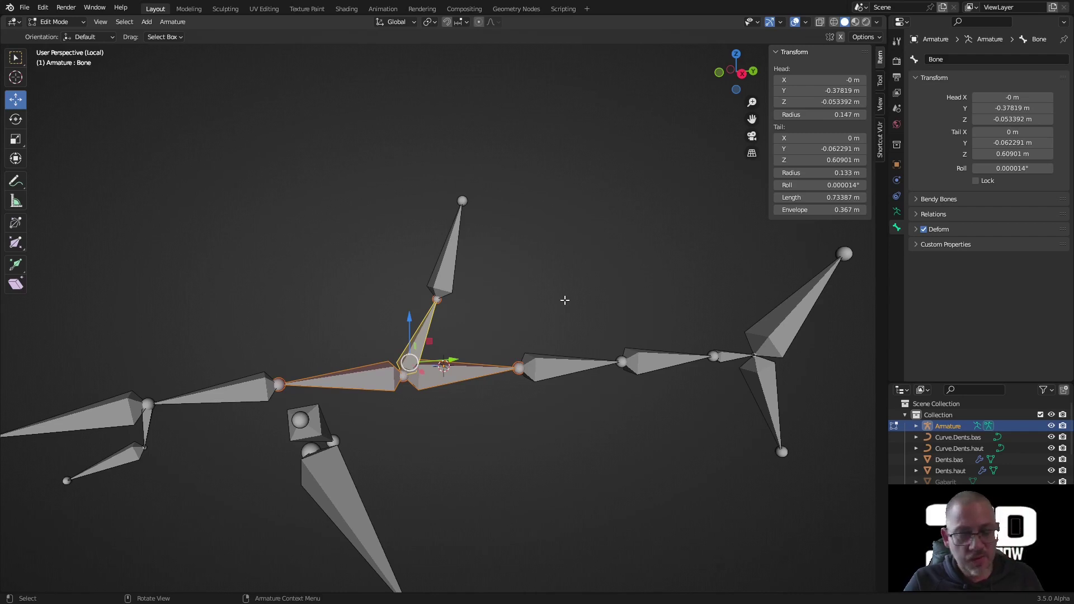
key(ctrl+p)
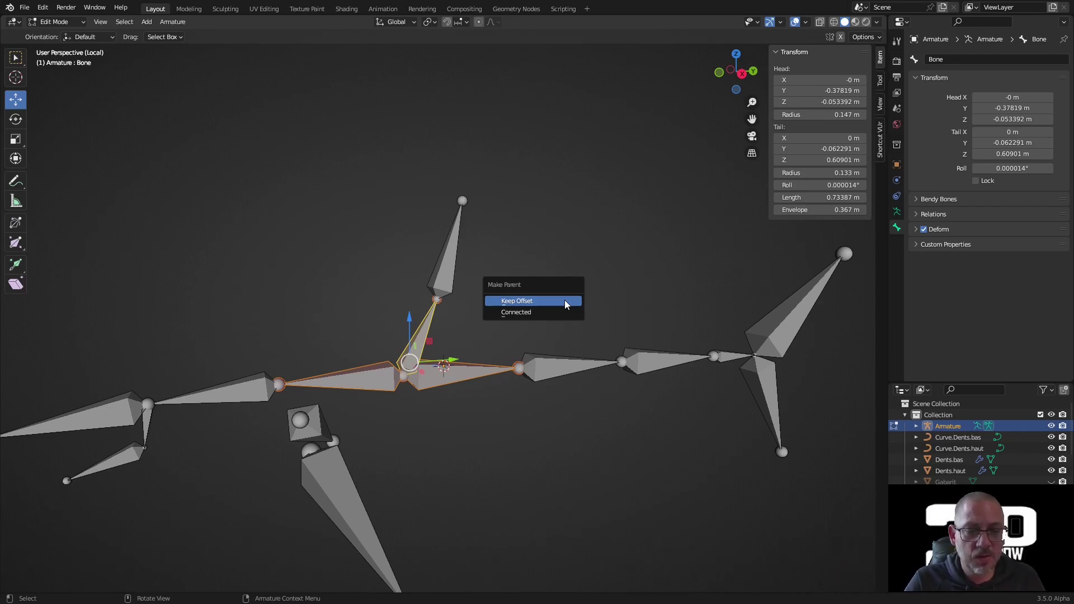
click(565, 301)
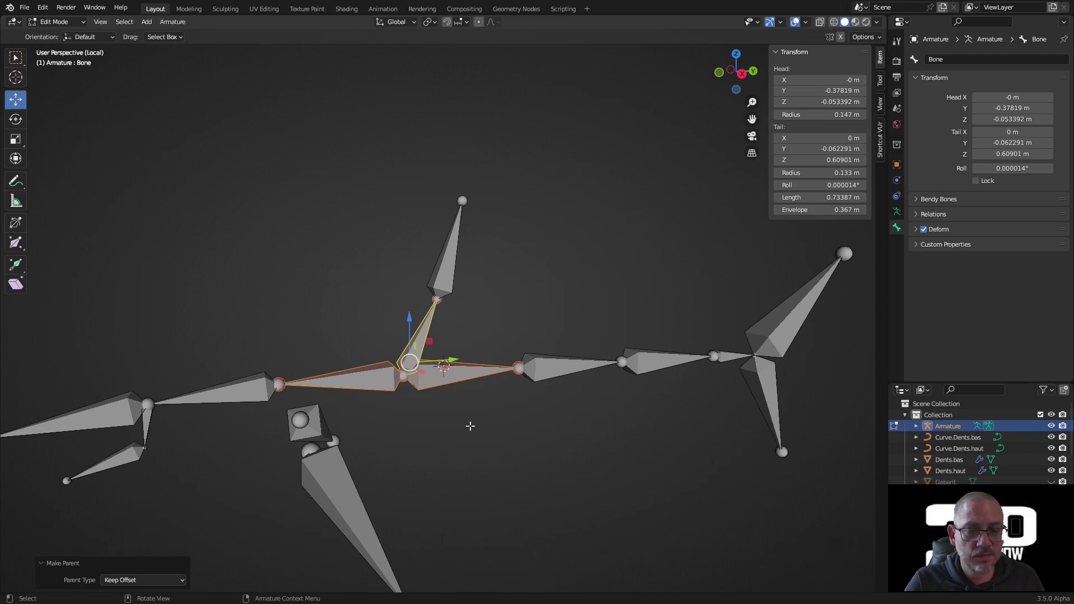
Switch the armature to Pose Mode and test-move the dorsal fin's base bone to check its parenting, cancelling the move
key(Tab)
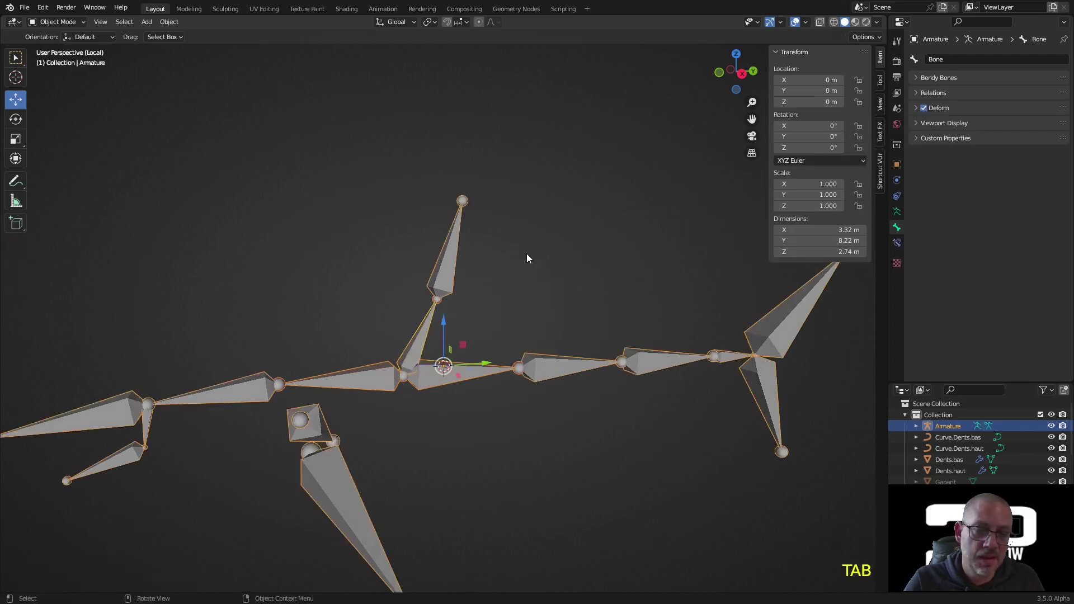
click(418, 343)
key(Tab)
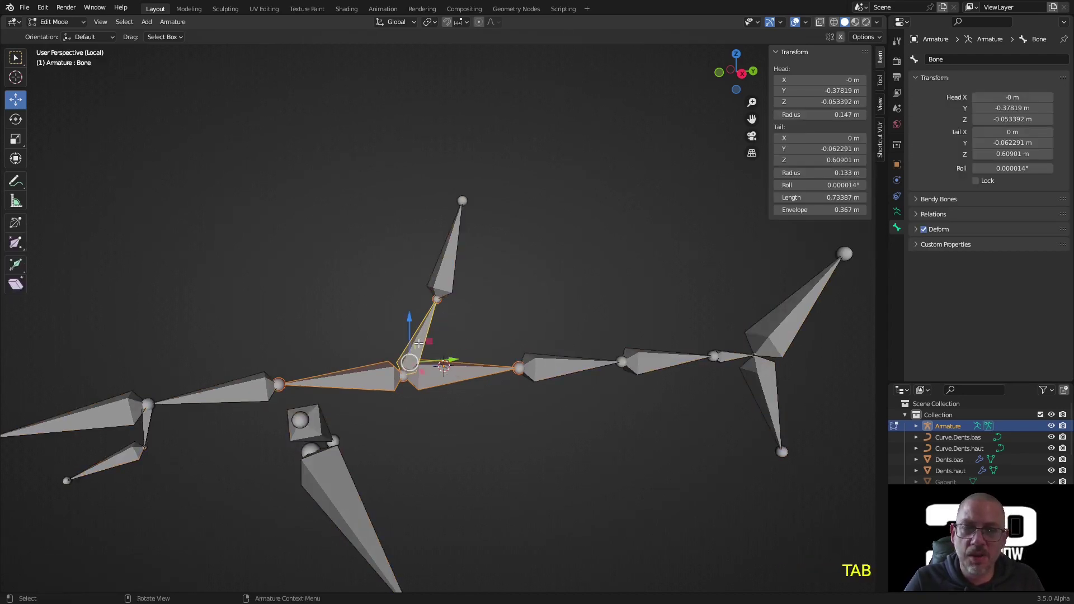
key(ctrl+Tab)
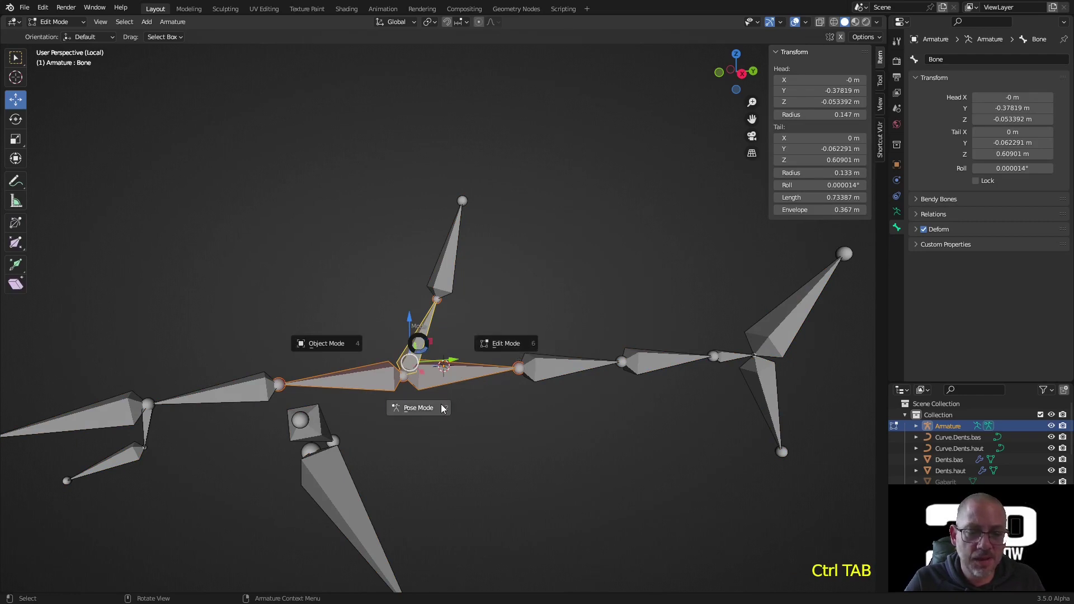
click(418, 333)
key(g)
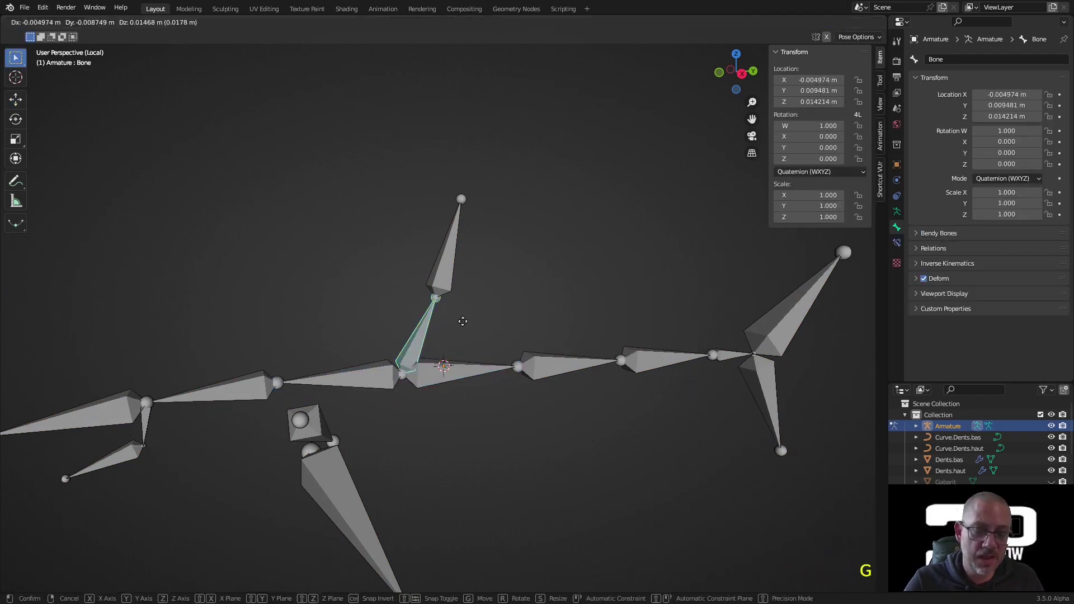
right_click(435, 240)
In Edit Mode, parent the Naj.r and Naj.l pectoral fin bones to the dorsal fin's base bone with Keep Offset
middle_drag(464, 443, 499, 468)
click(377, 509)
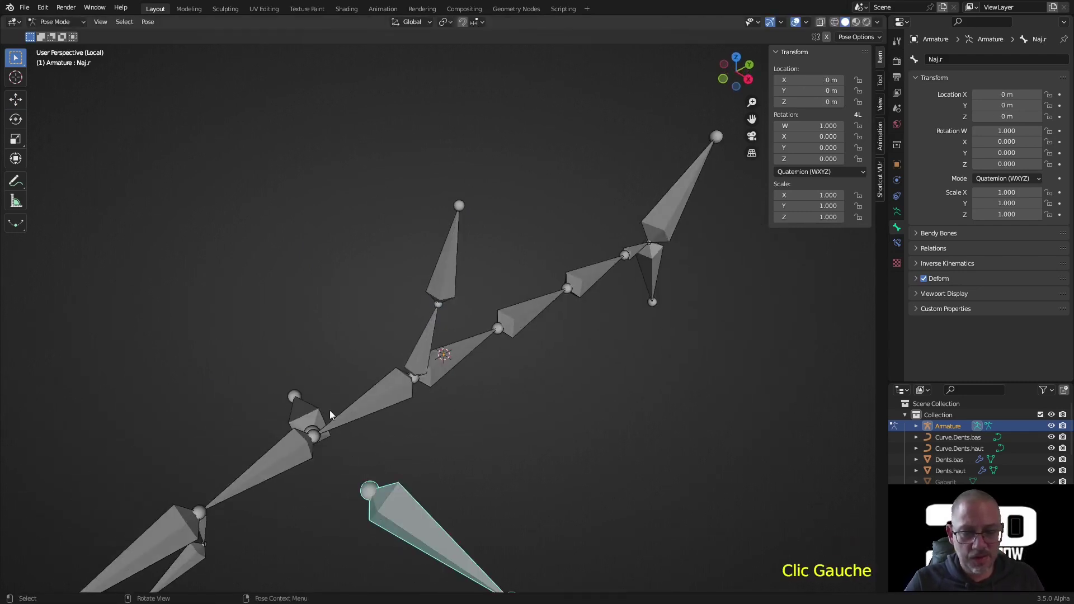
shift+click(308, 409)
shift+click(419, 349)
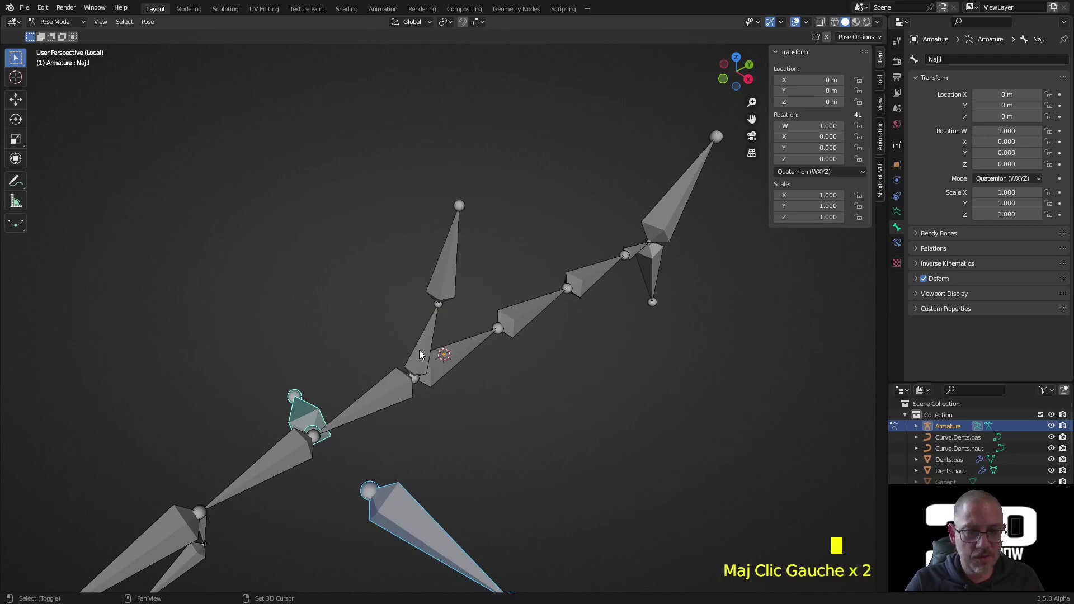
key(ctrl+p)
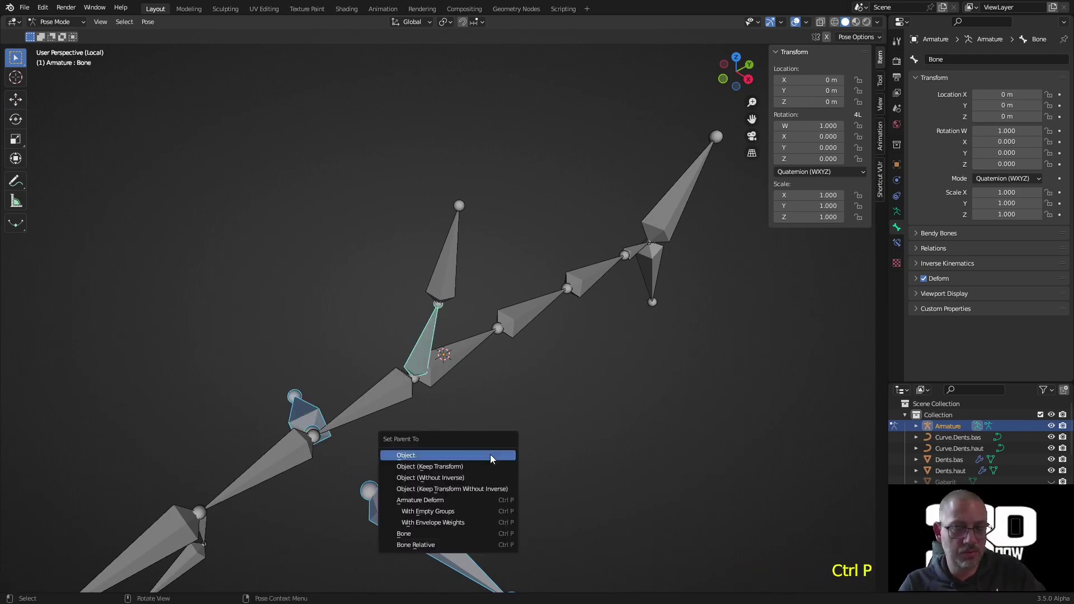
click(490, 454)
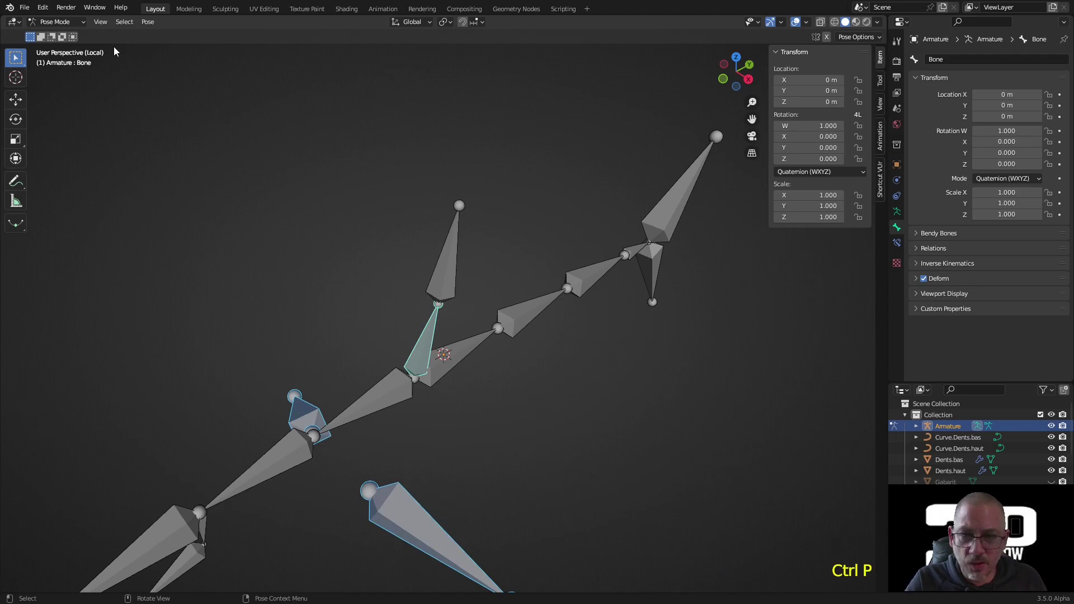
click(67, 23)
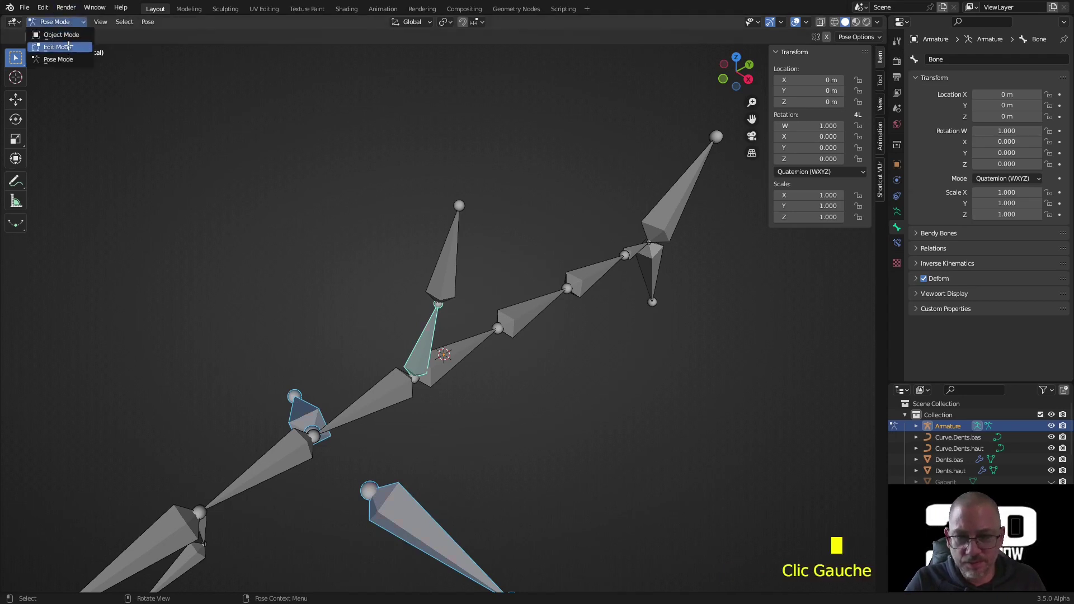
click(62, 39)
key(ctrl+p)
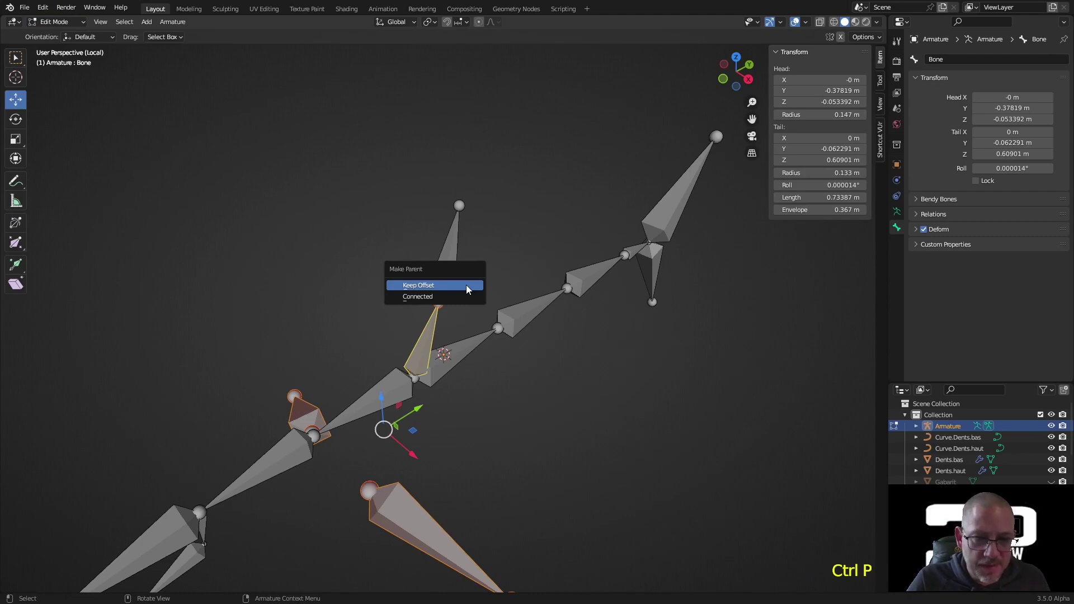
click(466, 286)
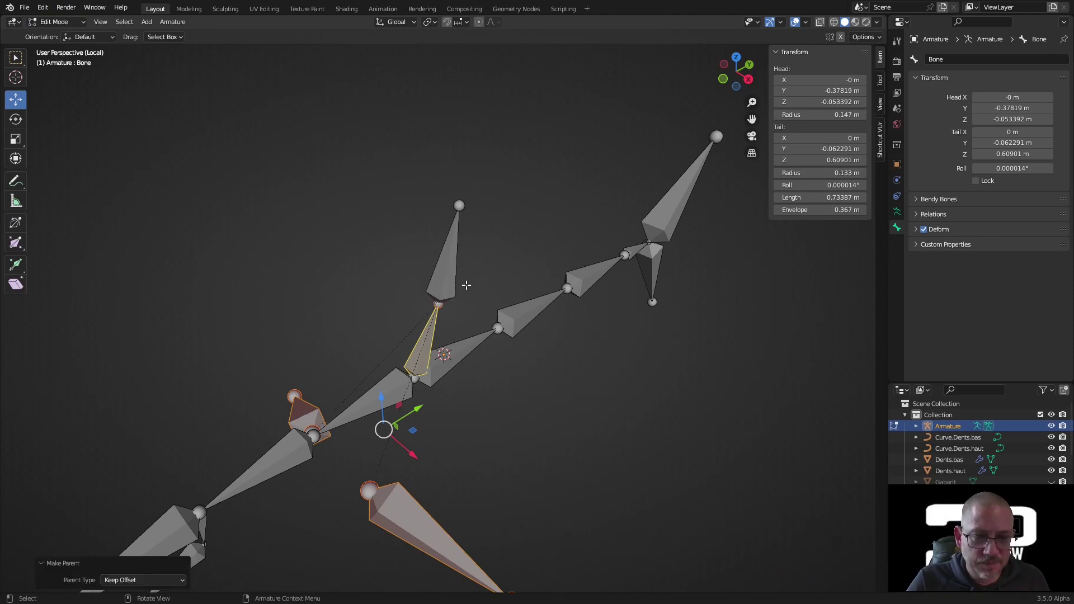
click(510, 260)
Return to Pose Mode and test-move the dorsal fin's base bone to see how the pectoral fin bones follow, cancelling the move
middle_drag(511, 260, 420, 315)
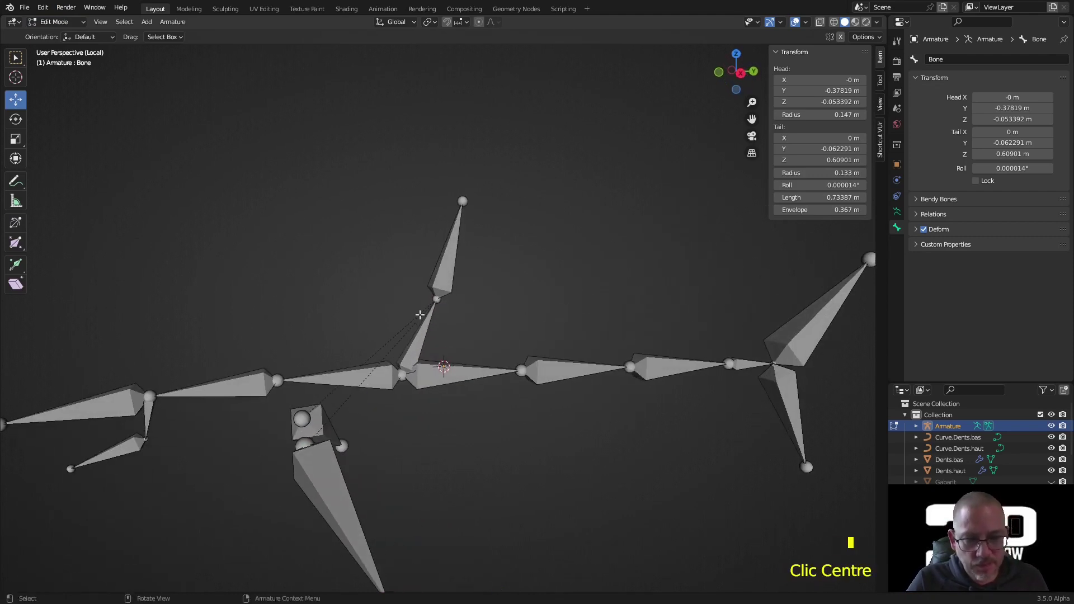
key(Tab)
click(410, 347)
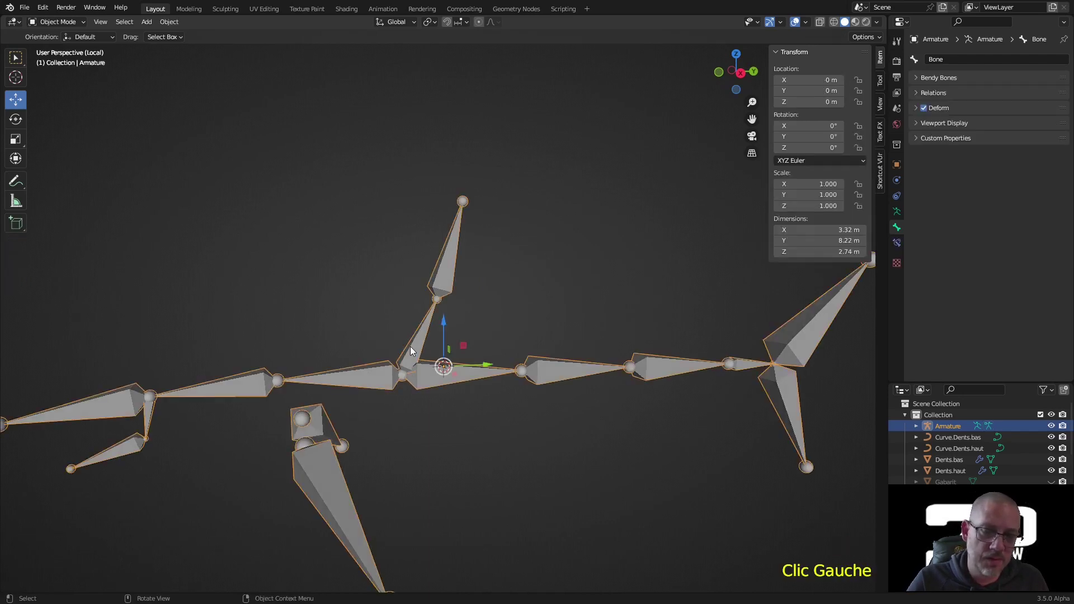
key(ctrl+Tab)
click(411, 347)
key(g)
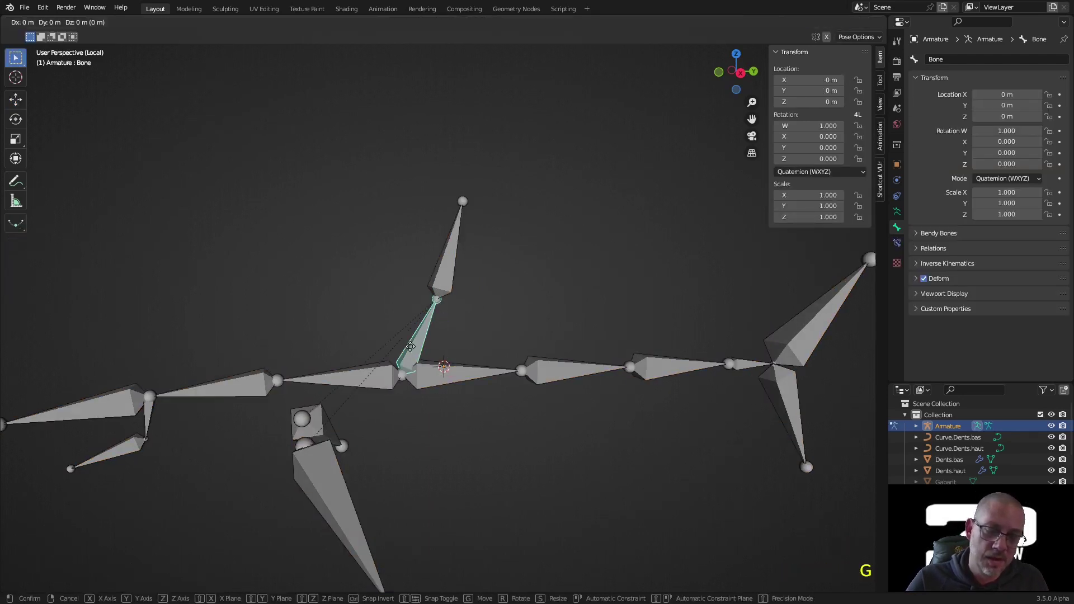
middle_drag(291, 267, 343, 343)
right_click(343, 342)
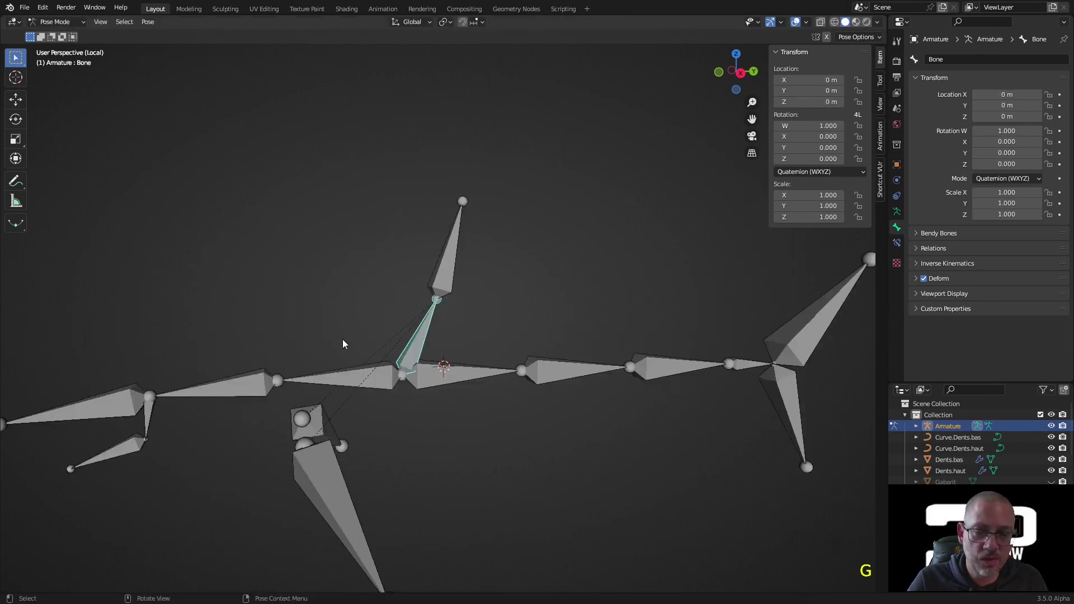
Test-rotate spine bone Bone.002 in front of the dorsal fin, cancel it, and check the pectoral fin bones' parent link
click(338, 380)
middle_drag(337, 381, 331, 363)
key(r)
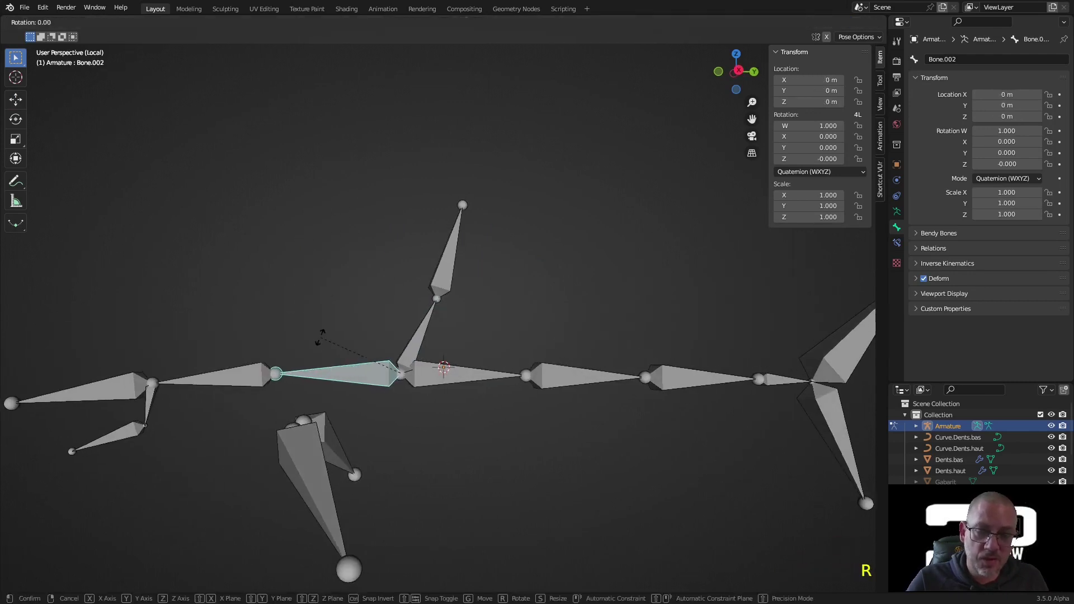
right_click(338, 394)
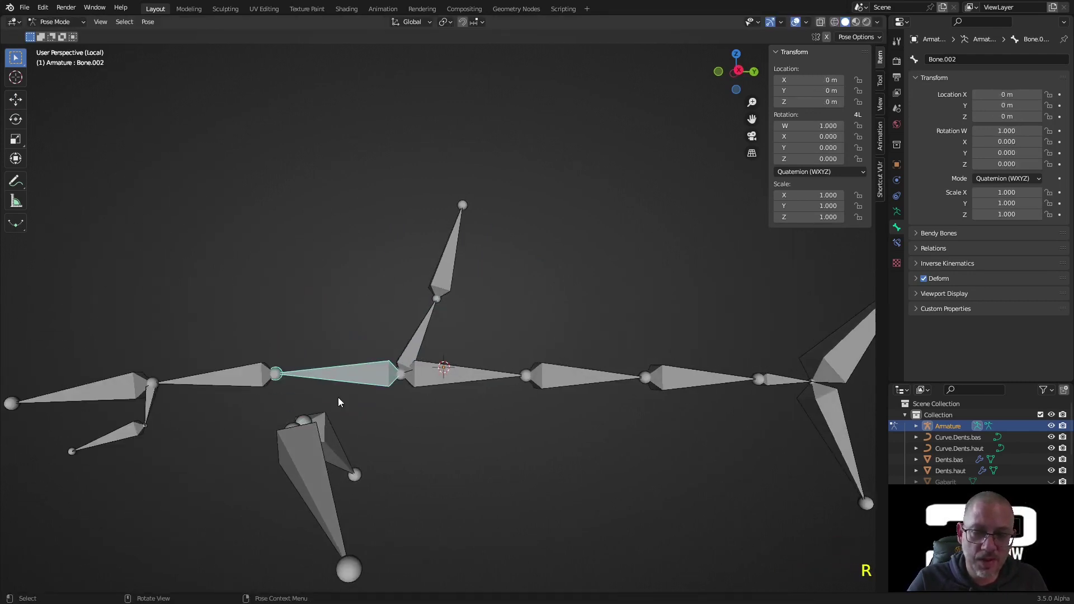
click(305, 458)
shift+click(324, 432)
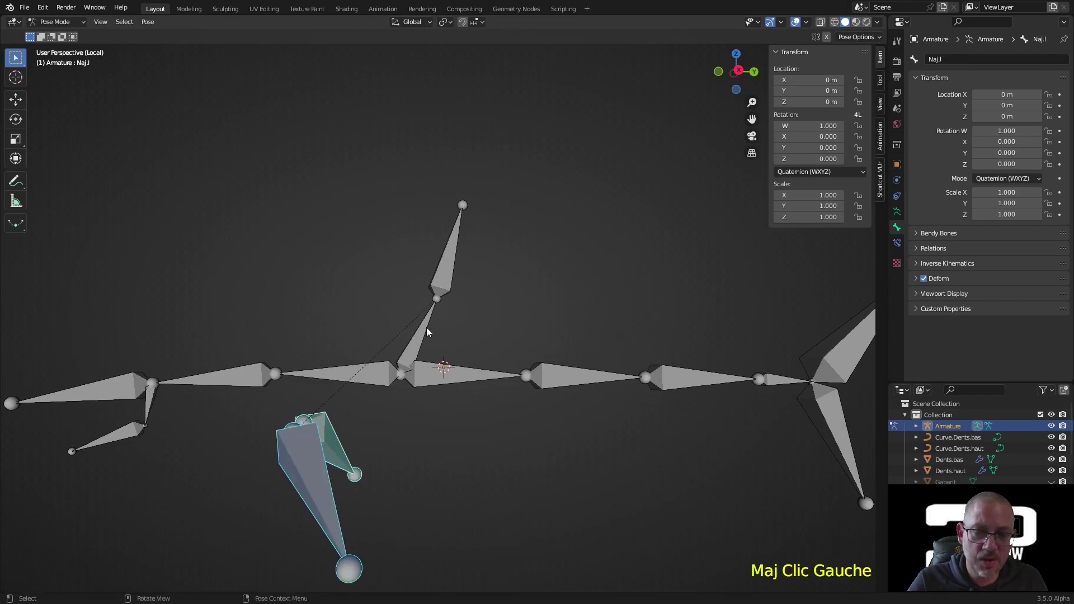
click(415, 338)
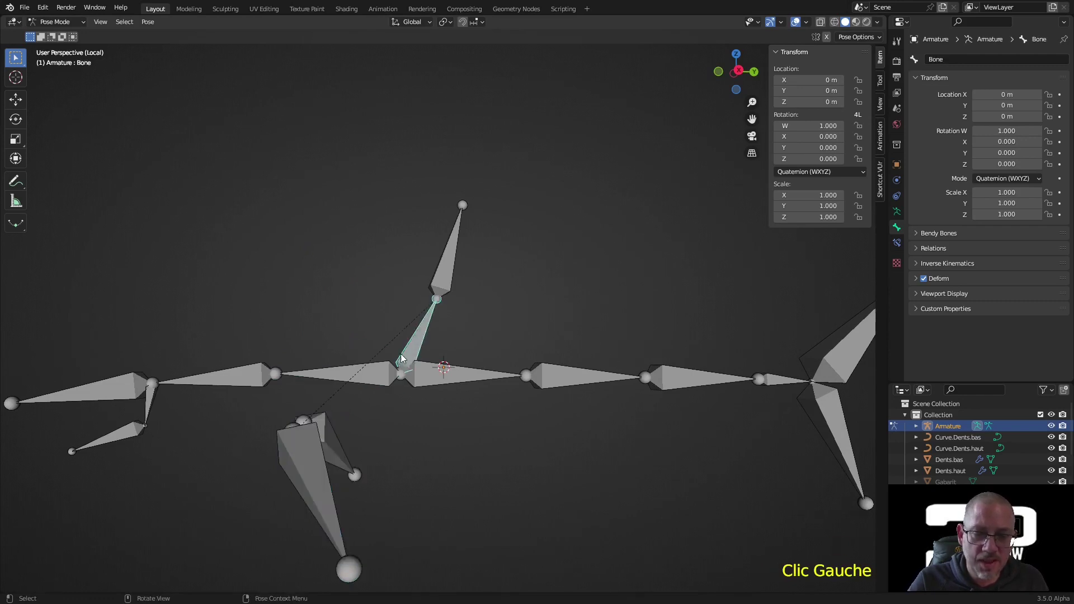
click(322, 381)
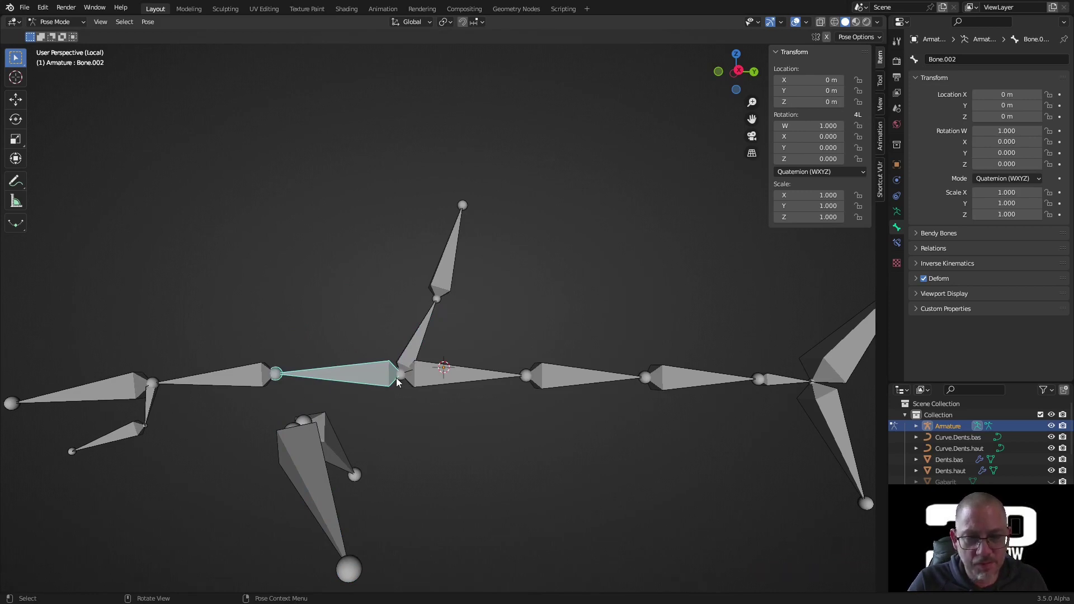
In Edit Mode, parent the Naj.r and Naj.l bones to spine bone Bone.002 with Keep Offset
mouse_move(354, 383)
middle_down()
mouse_move(360, 461)
mouse_move(366, 387)
middle_up()
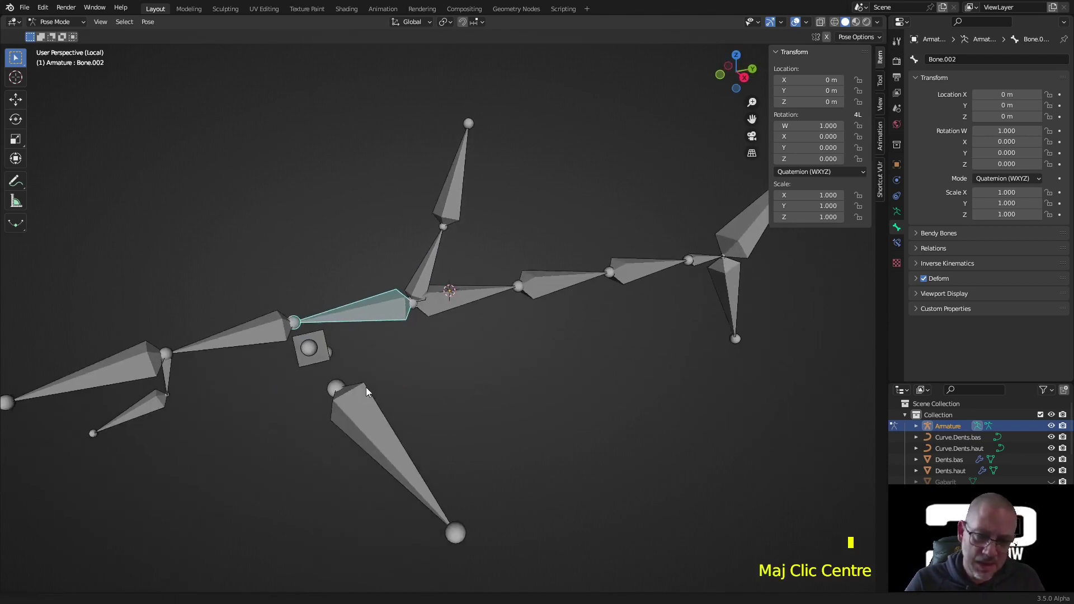
click(355, 404)
shift+click(317, 350)
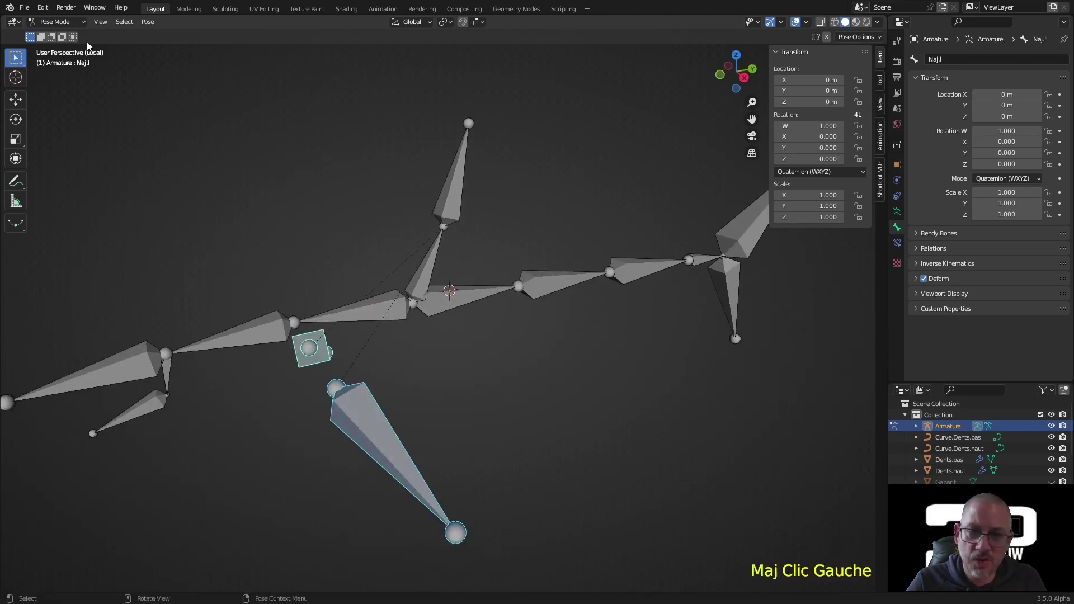
click(62, 22)
click(63, 45)
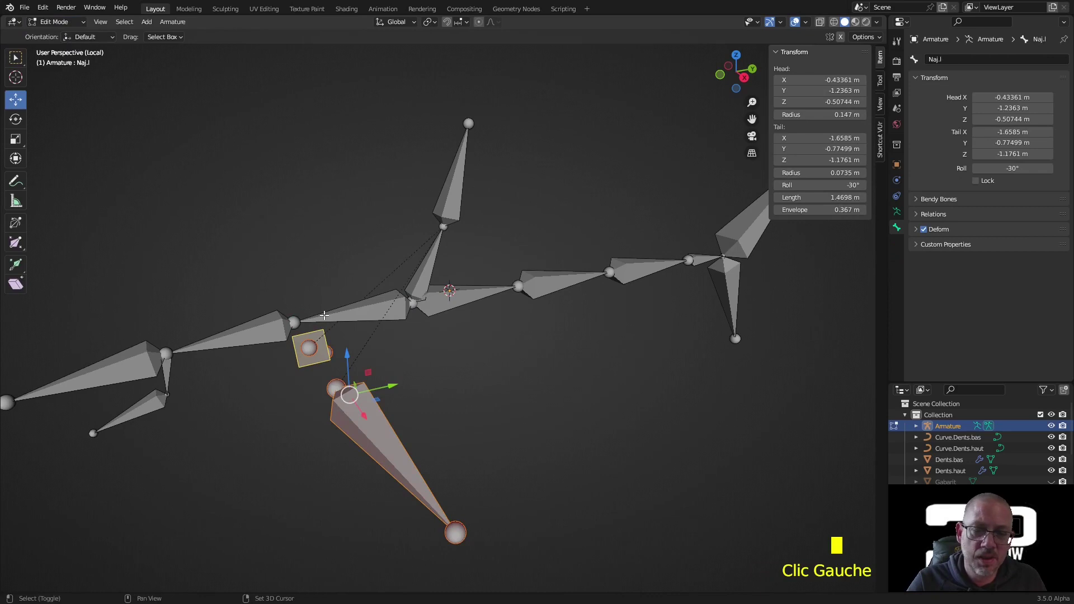
shift+click(360, 320)
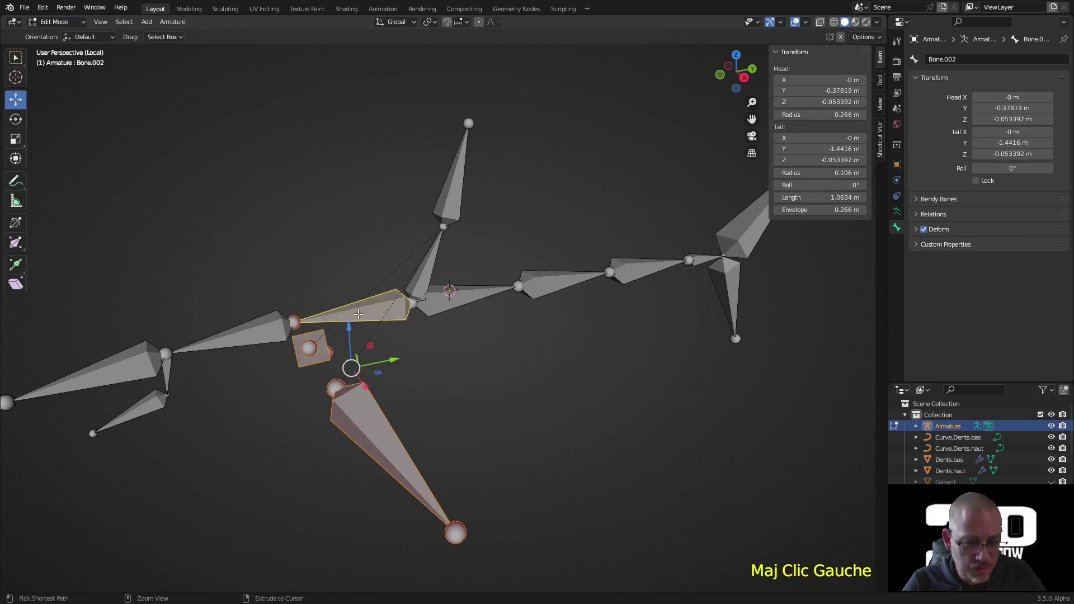
key(ctrl+p)
click(358, 316)
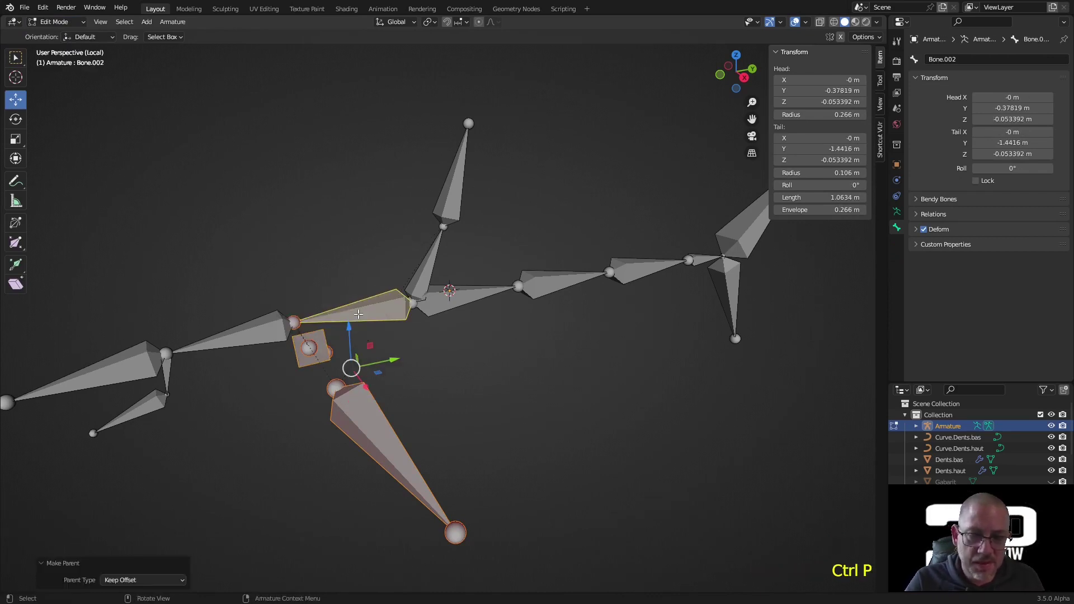
In Pose Mode, test-rotate Bone.002 with the Rotate tool to check that the pectoral fin bones follow, cancelling each rotation
middle_drag(416, 370, 386, 340)
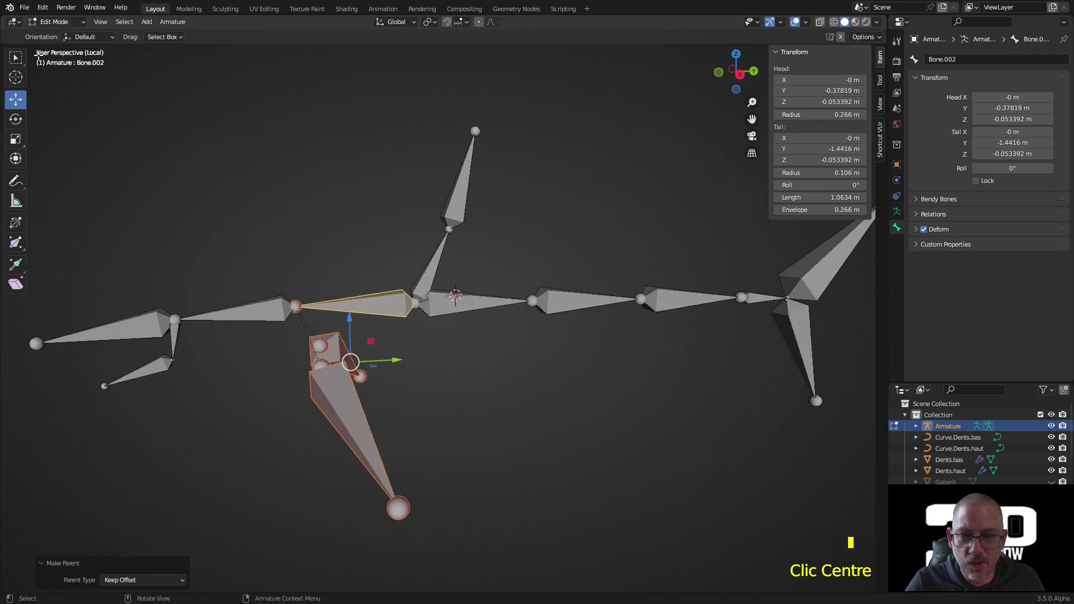
click(54, 22)
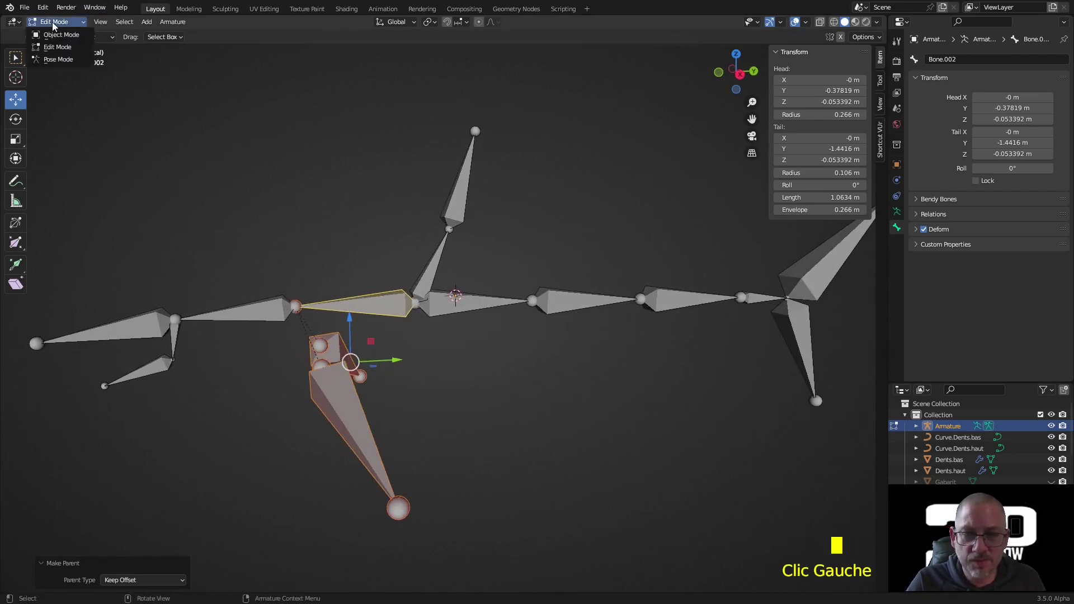
click(62, 60)
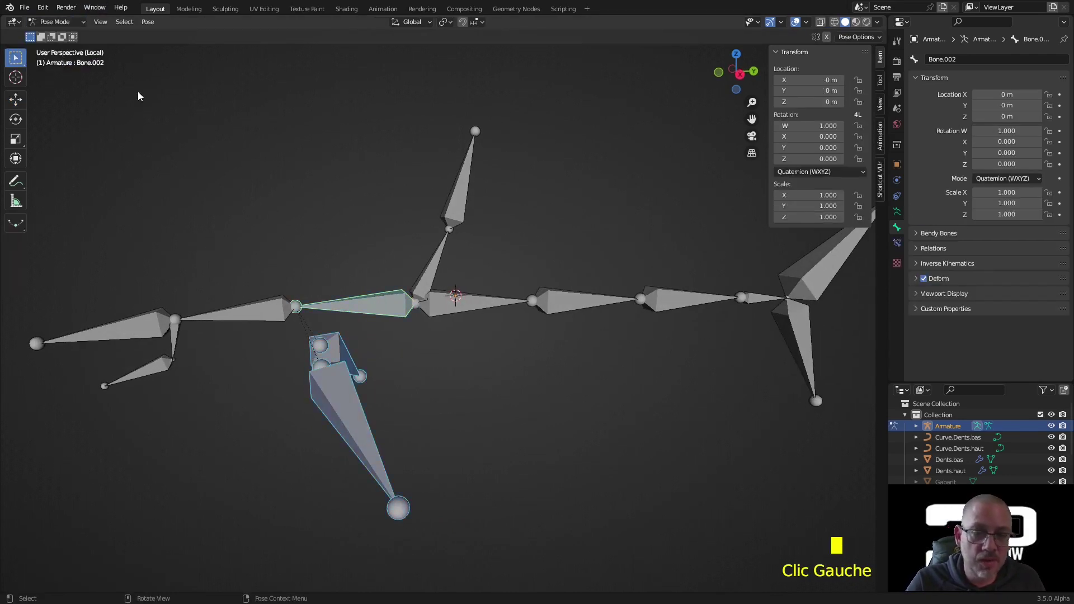
click(16, 119)
mouse_move(394, 267)
mouse_down()
mouse_move(413, 253)
mouse_move(386, 263)
mouse_move(402, 256)
mouse_up()
right_click(401, 256)
middle_drag(547, 280, 509, 307)
drag(420, 338, 467, 319)
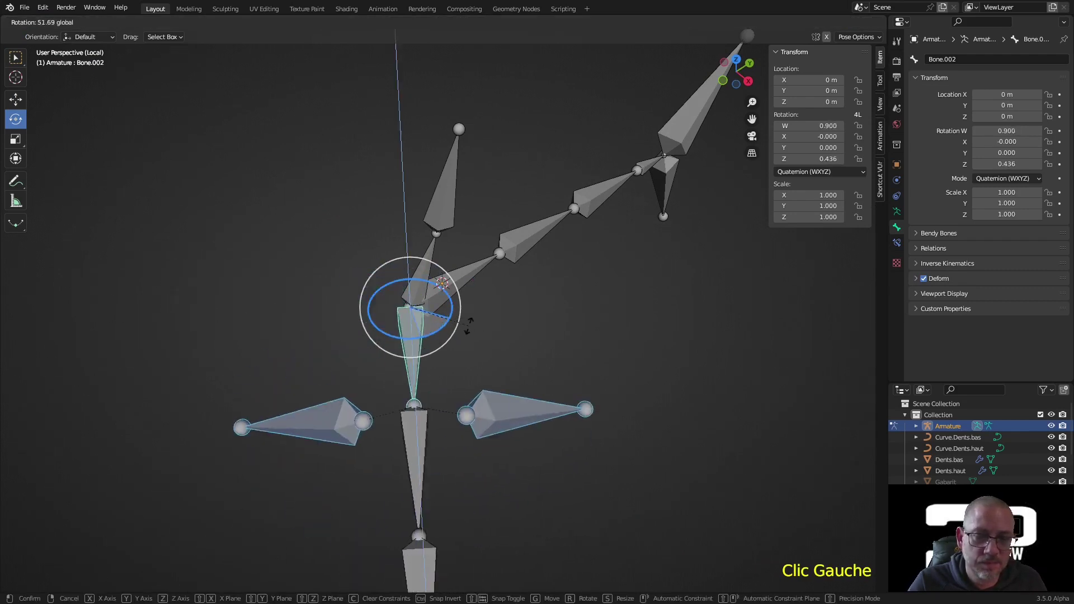
right_click(486, 299)
middle_drag(486, 298, 488, 250)
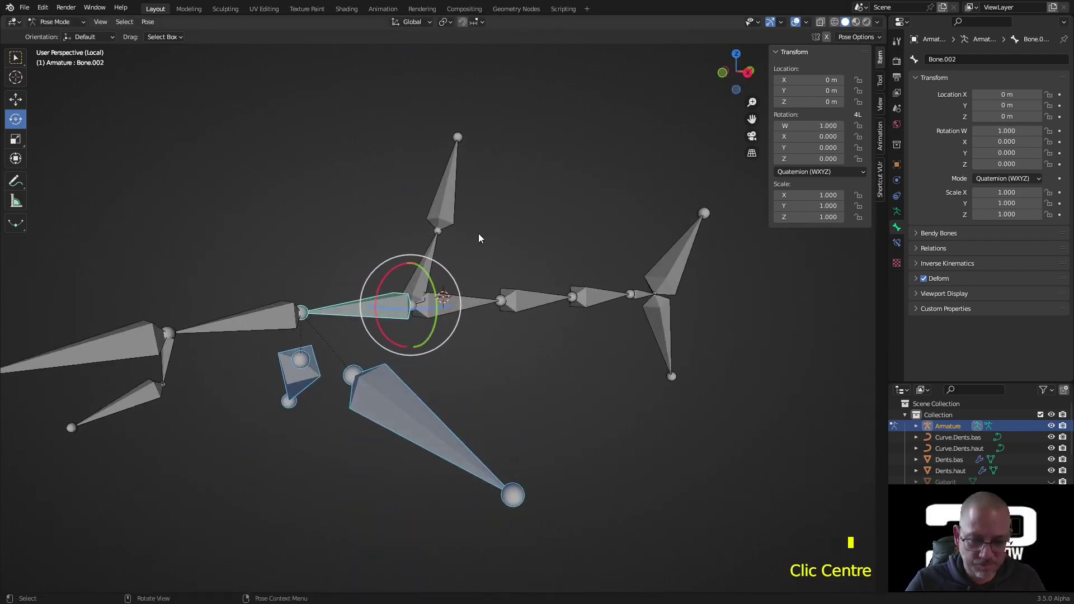
Return to Edit Mode, leave local view to bring back the shark model, and turn on X-ray to show the bones inside it
key(Tab)
scroll(472, 230, down, 2)
click(511, 371)
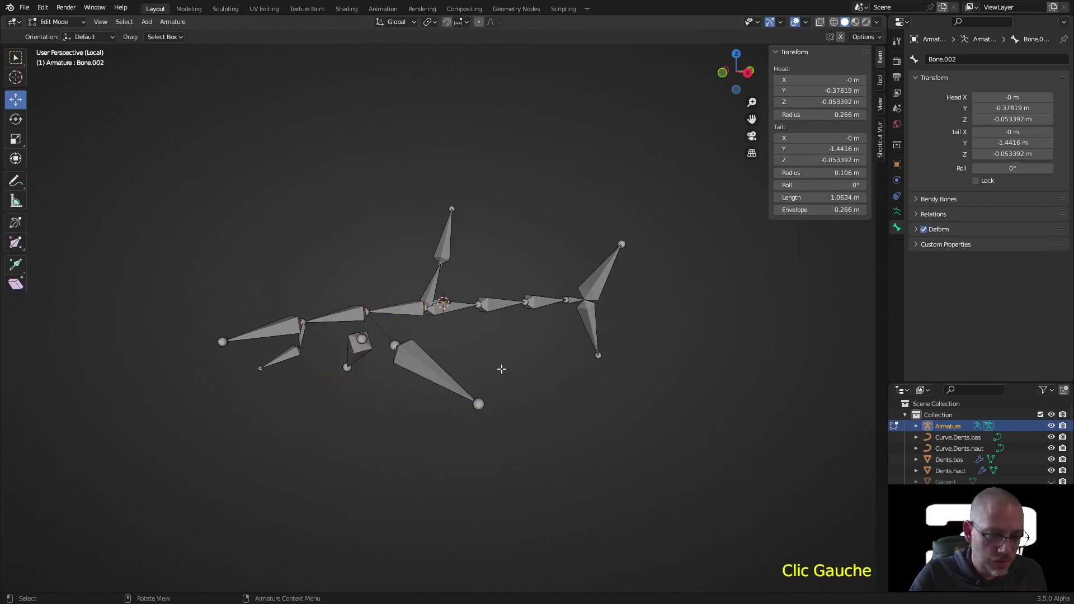
key(KP_Divide)
middle_drag(502, 369, 513, 308)
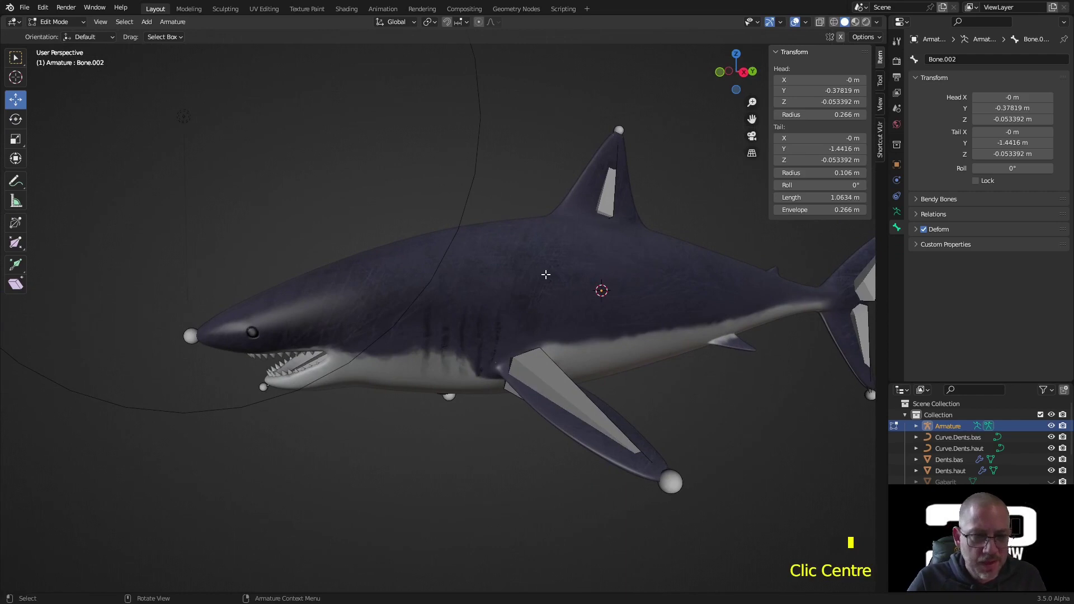
click(820, 22)
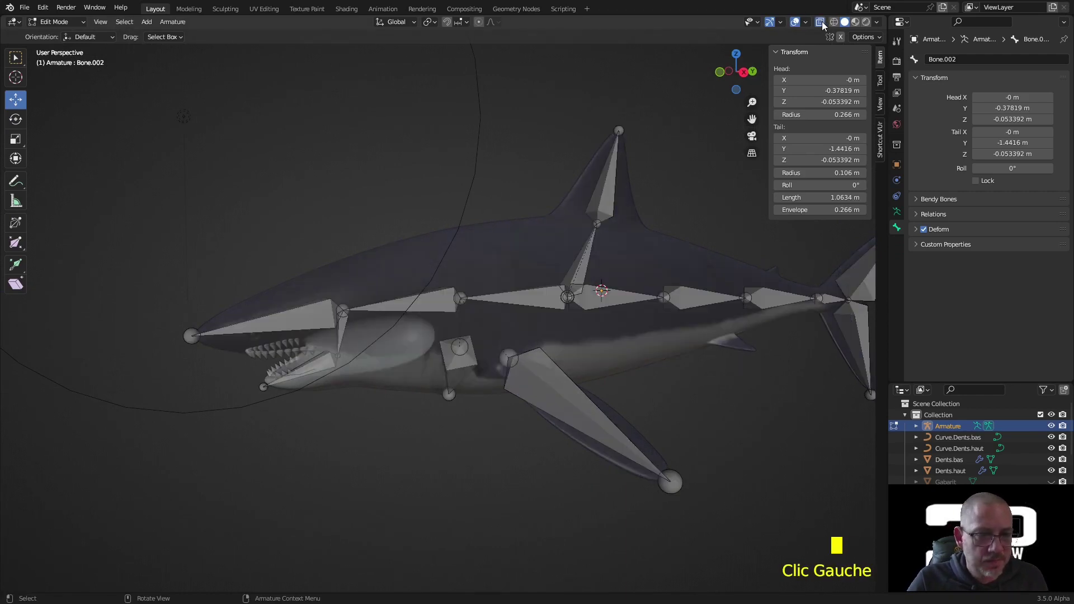
click(212, 262)
middle_drag(319, 485, 343, 477)
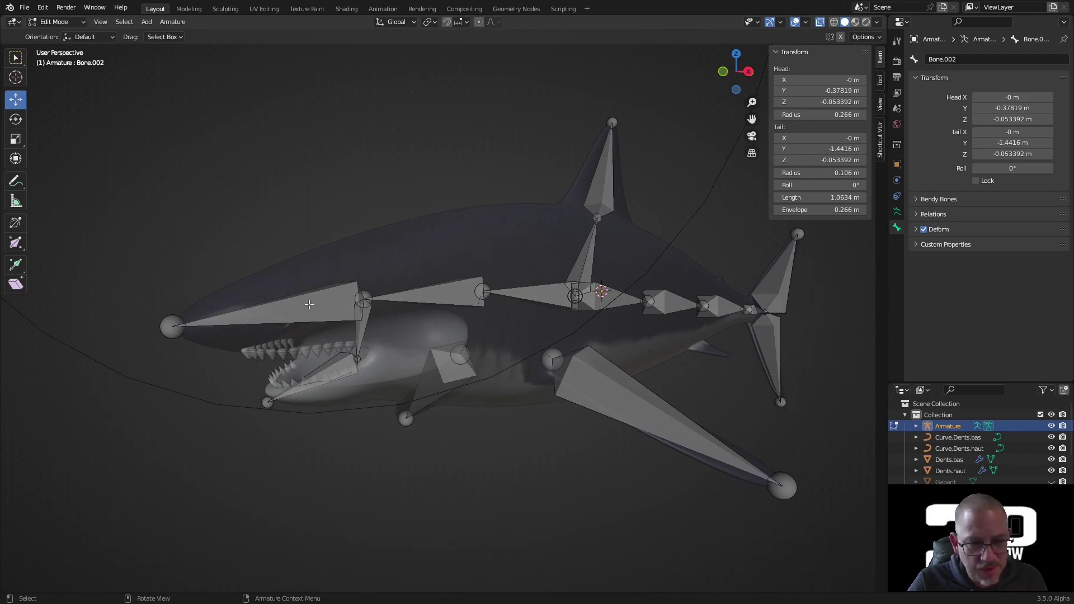
Switch to Object Mode, select the upper teeth Dents.haut, and display its modifiers and conversion options
click(65, 22)
click(56, 34)
click(260, 360)
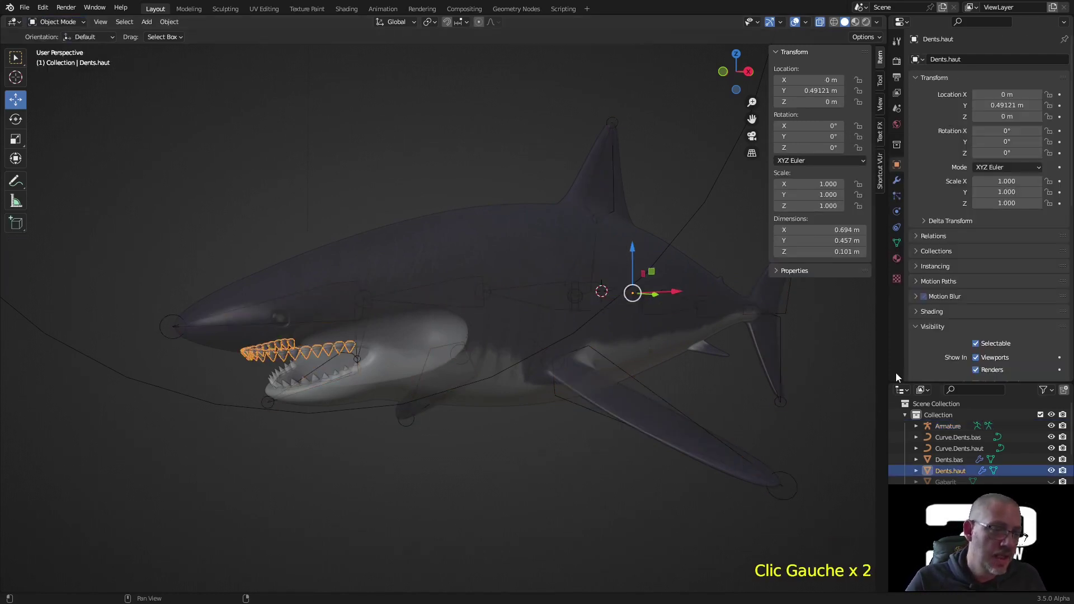
click(897, 180)
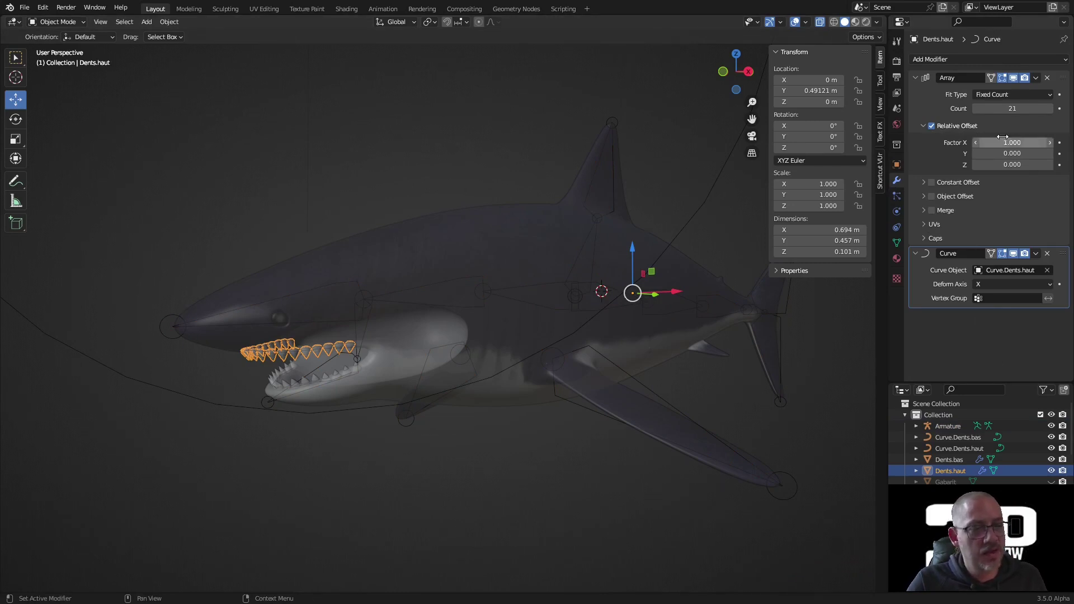
right_click(401, 303)
mouse_move(398, 341)
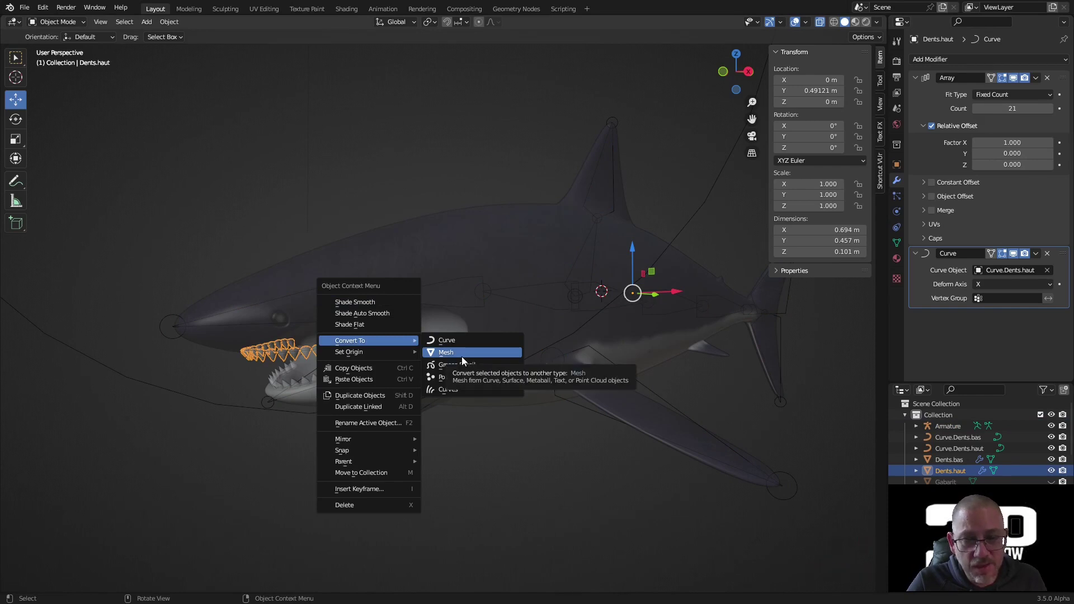
Search the add-ons in the Preferences for "tool" and enable Interface: Modifier Tools
click(43, 8)
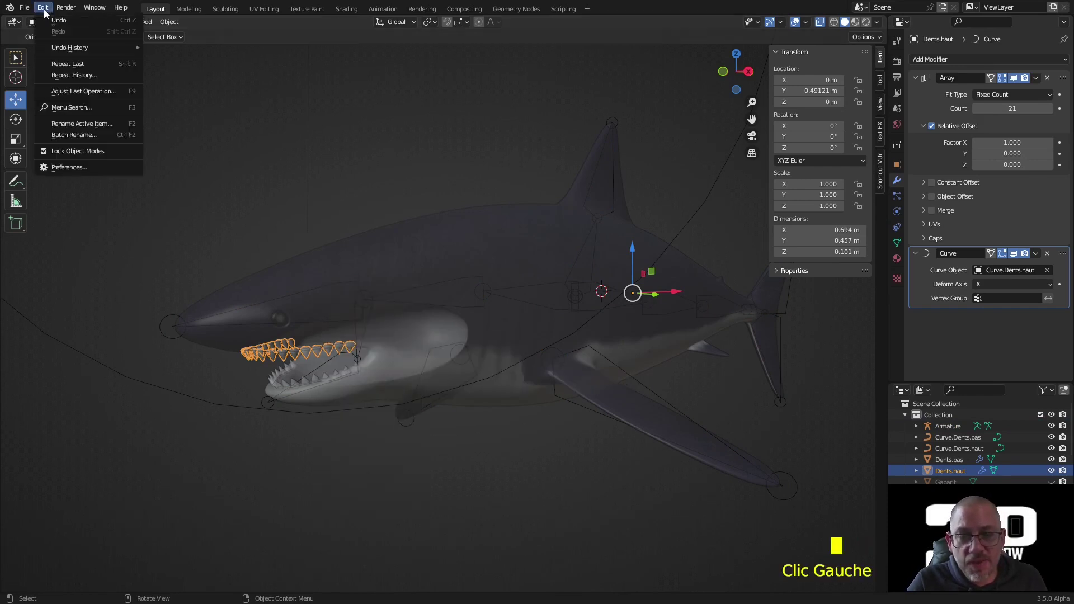
click(82, 170)
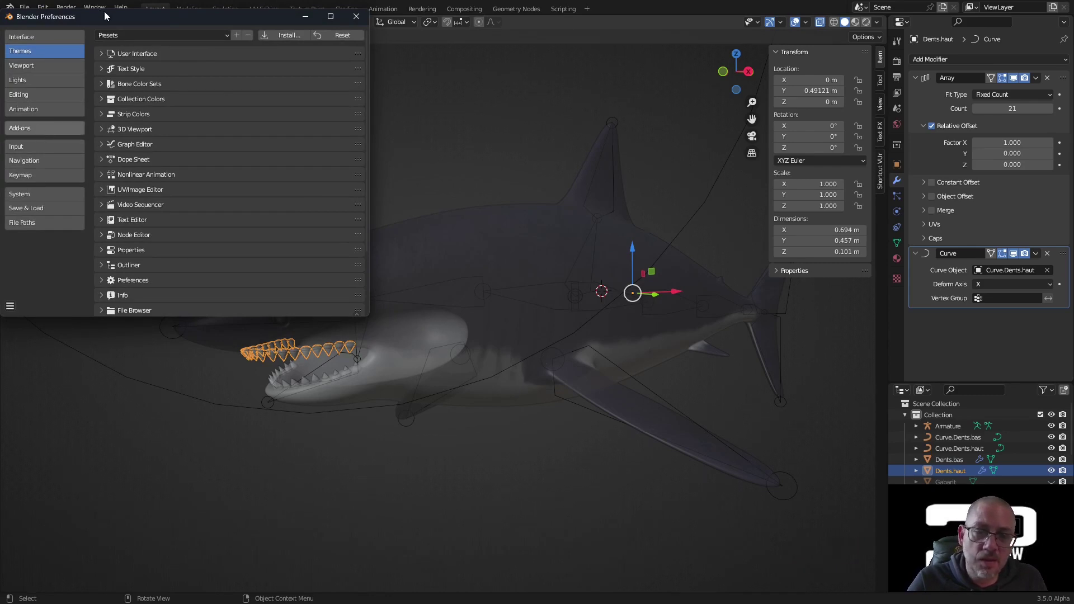
click(19, 128)
drag(180, 19, 324, 68)
click(461, 104)
text(tool)
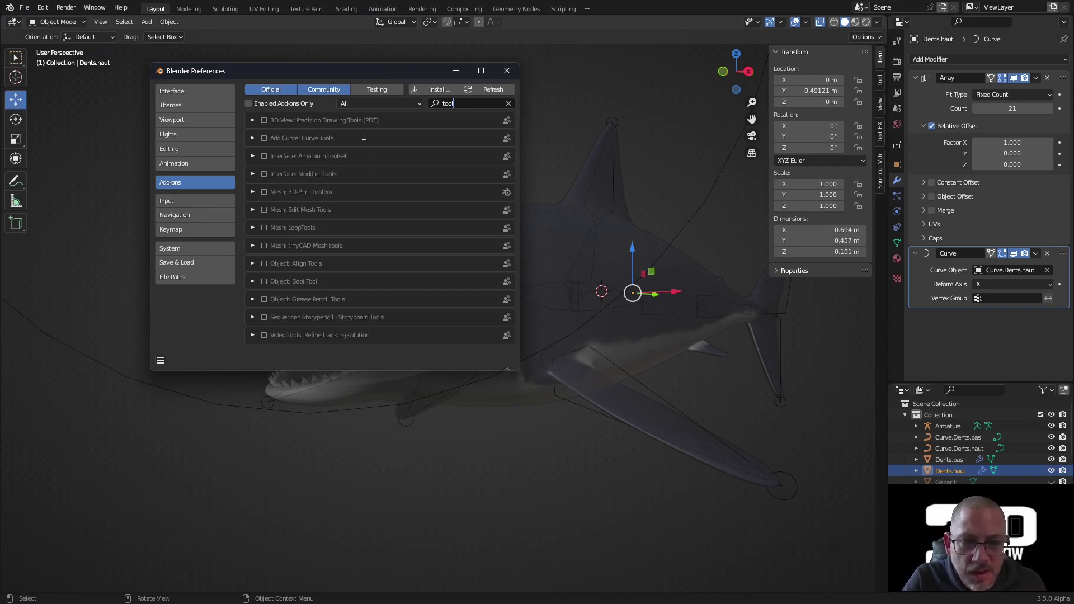
click(263, 175)
click(263, 174)
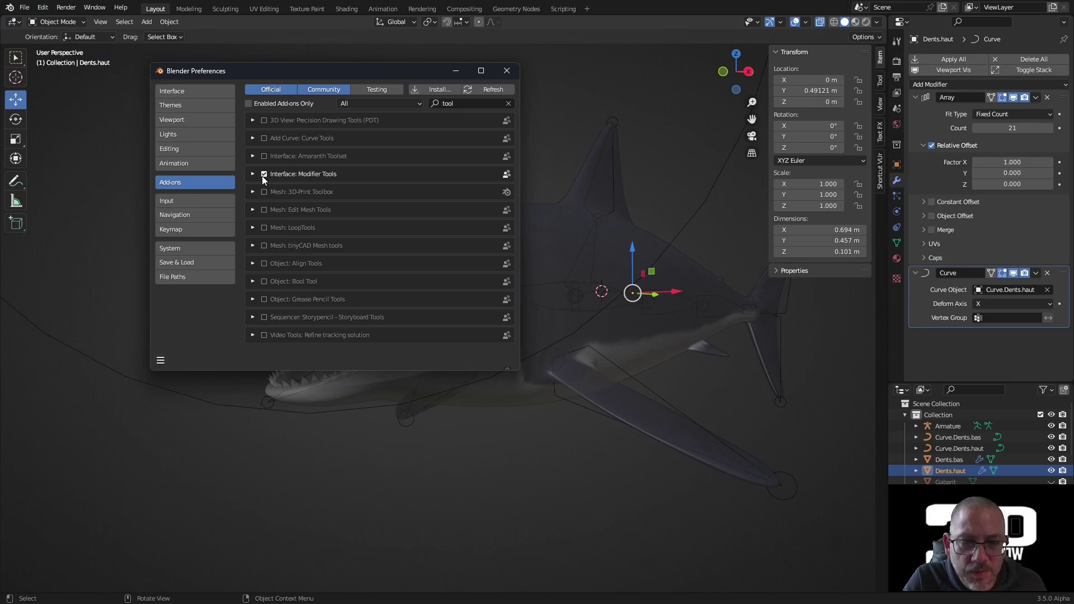
click(505, 75)
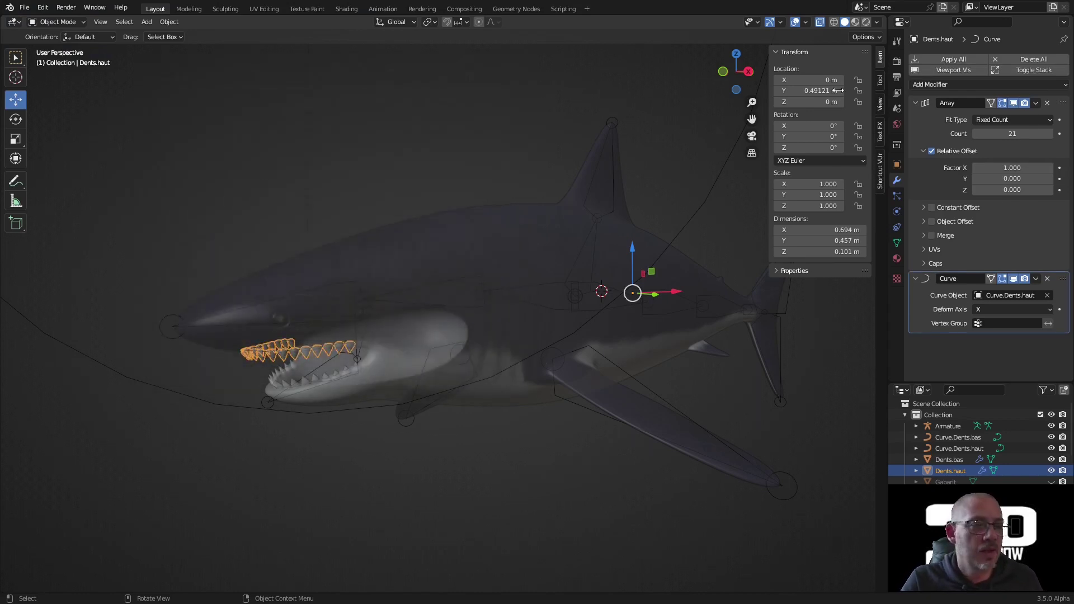
Apply all modifiers on the upper teeth Dents.haut and convert the lower teeth Dents.bas to a mesh
click(959, 61)
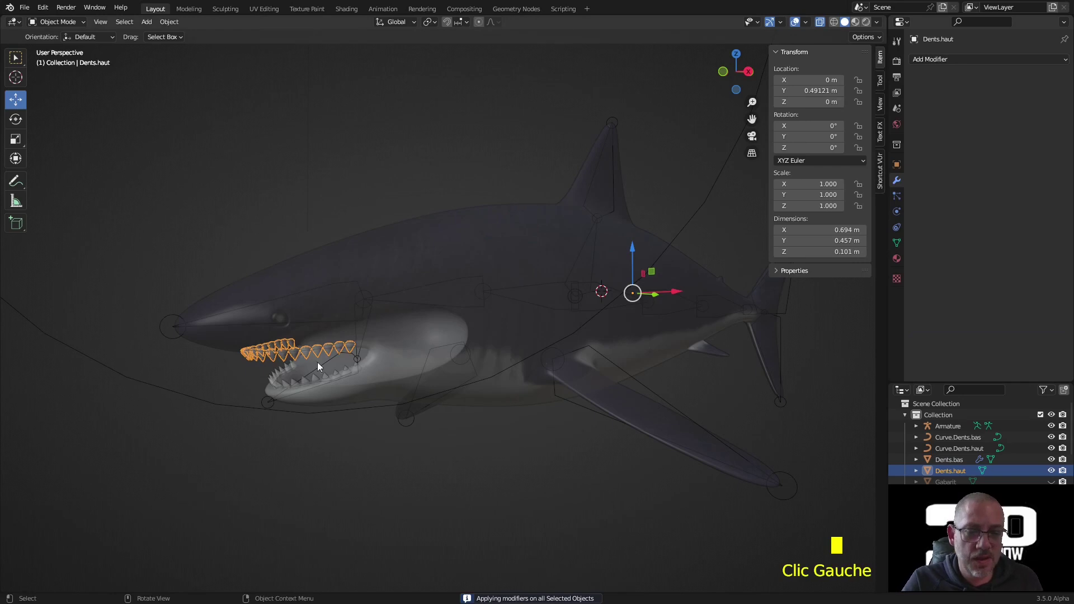
click(291, 383)
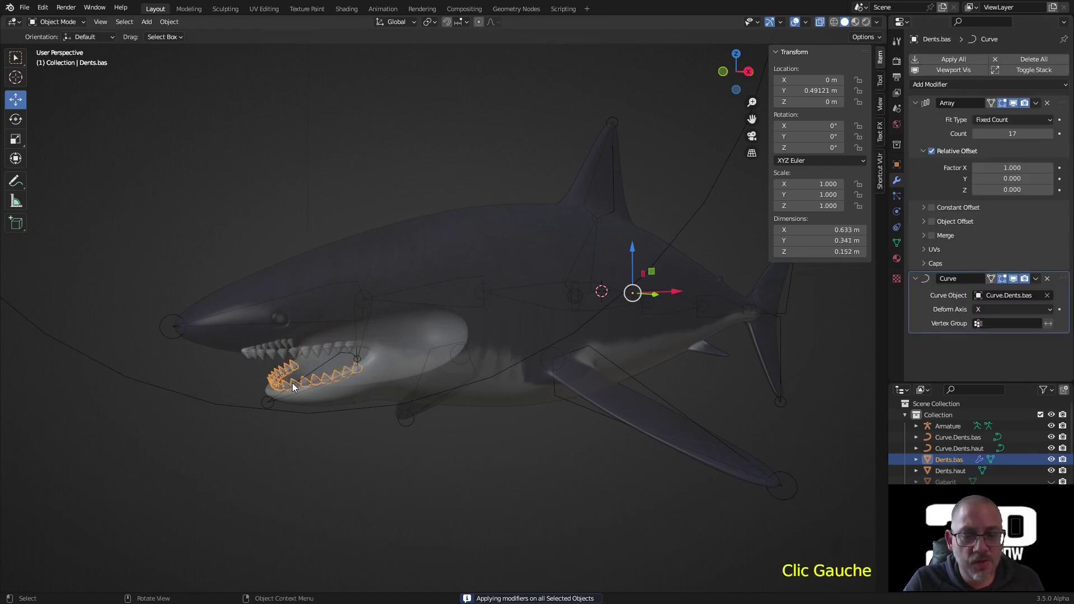
right_click(364, 206)
mouse_move(353, 250)
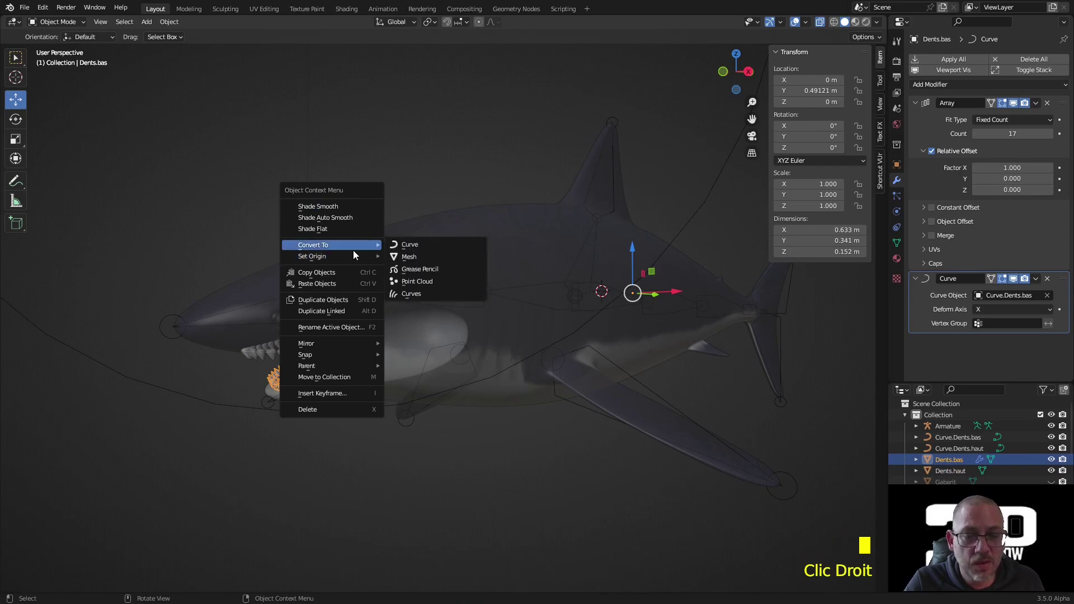
click(430, 255)
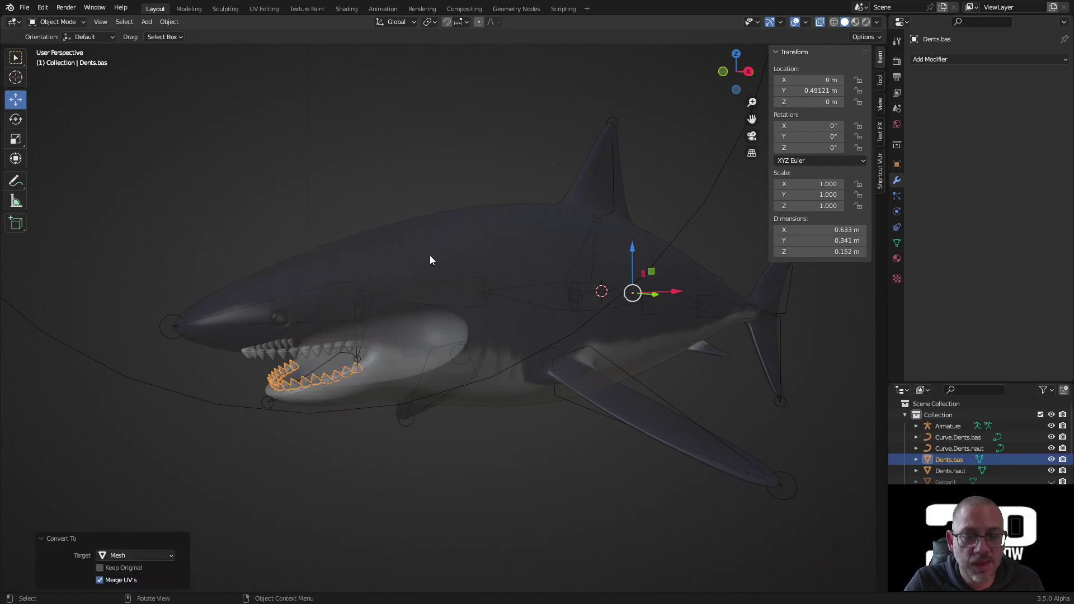
click(375, 167)
Set the origin of the upper teeth Dents.haut to its geometry
middle_drag(377, 166, 377, 192)
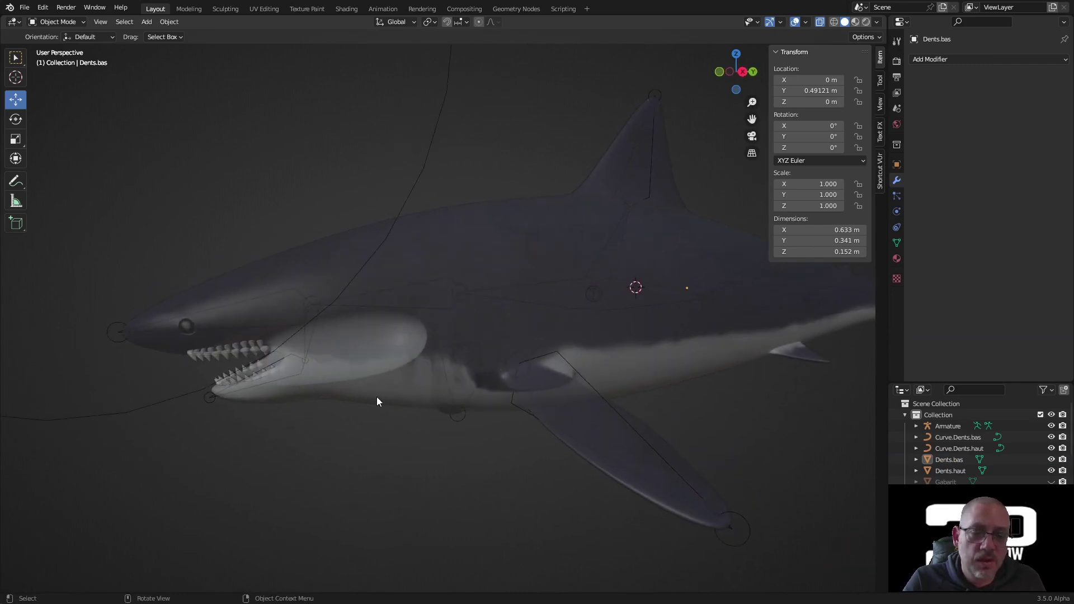
click(227, 357)
middle_drag(275, 172, 335, 186)
click(169, 22)
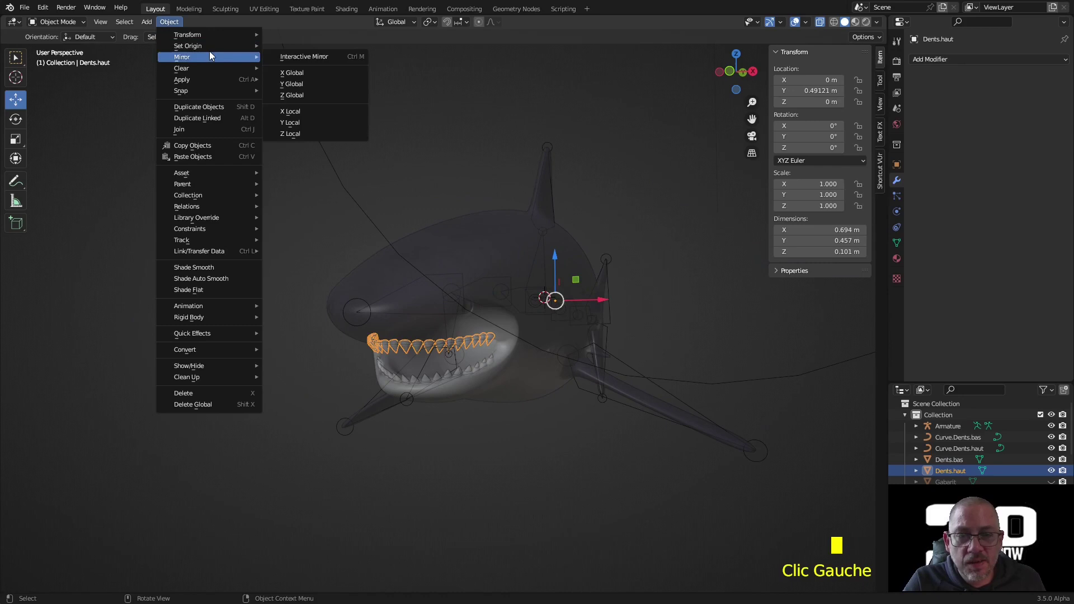
mouse_move(212, 49)
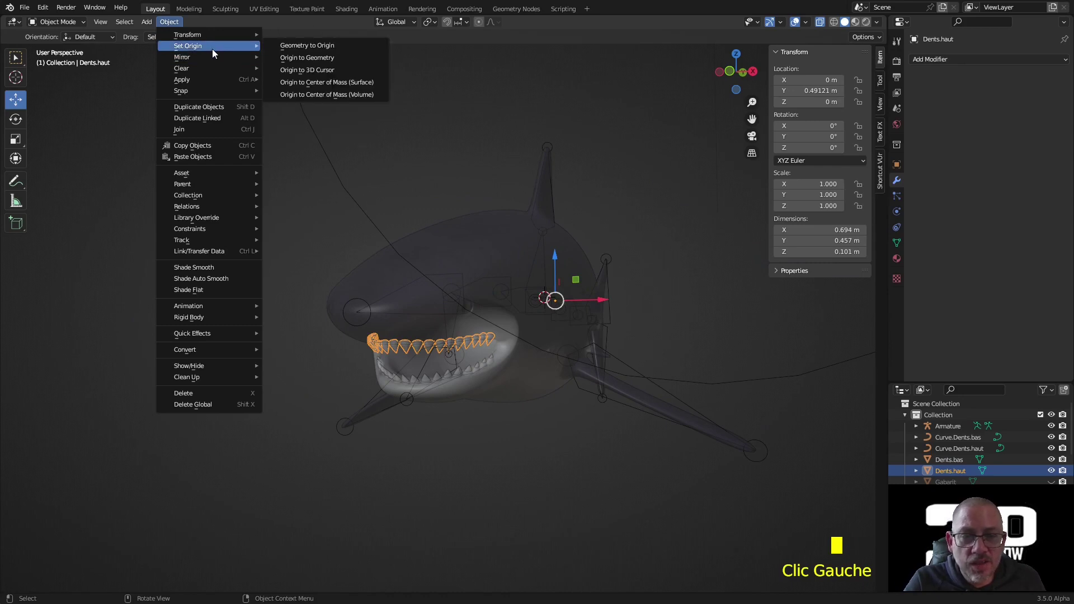
click(342, 59)
Repeat the Origin to Geometry operation on the lower teeth Dents.bas, and deselect them
click(434, 378)
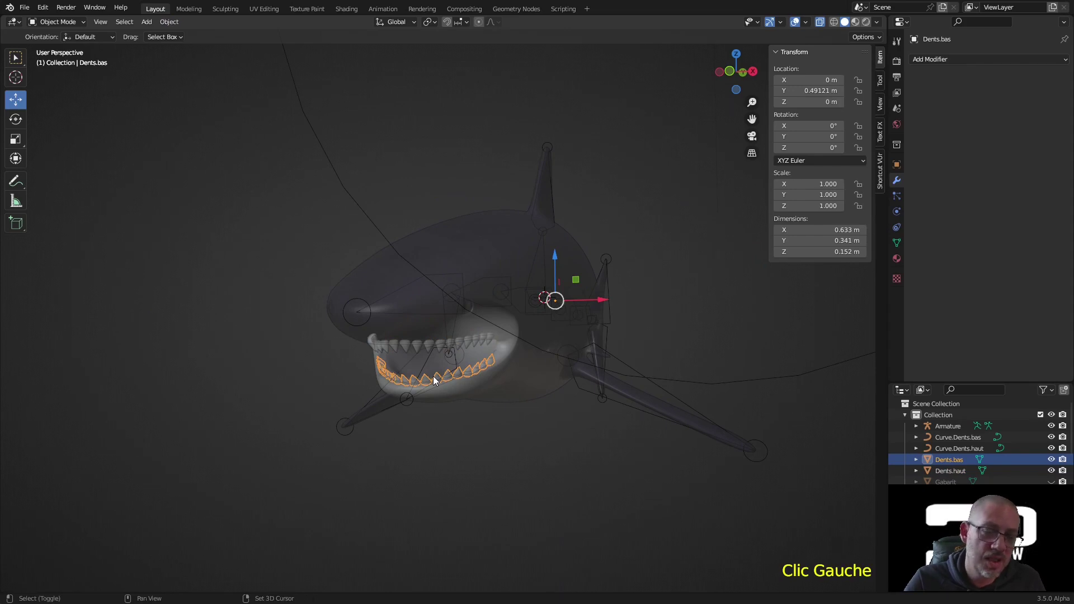
key(shift+r)
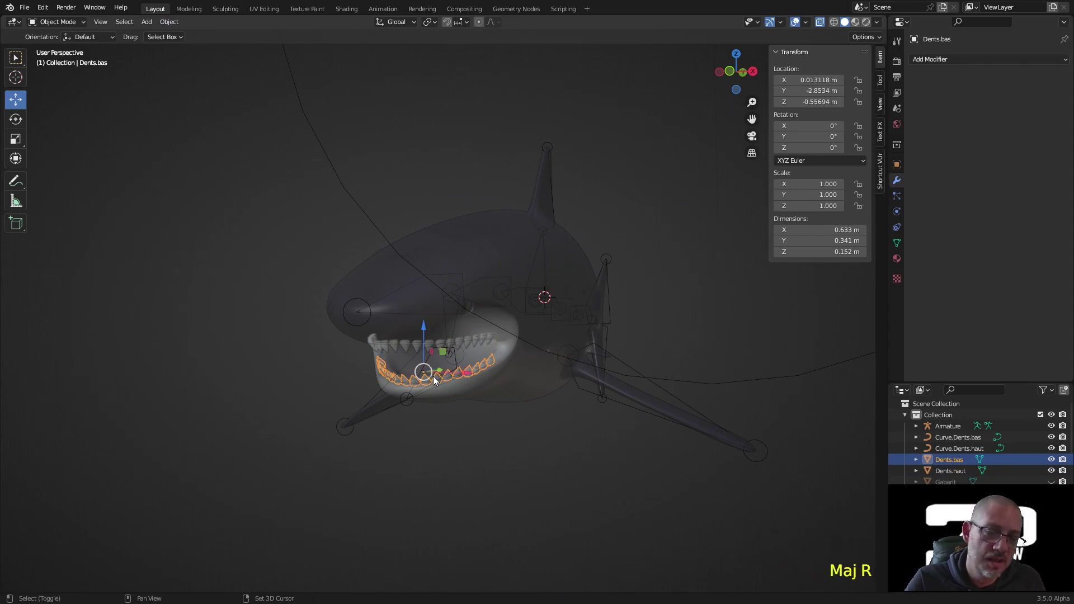
click(42, 7)
click(105, 64)
double_click(314, 160)
middle_drag(314, 161, 256, 374)
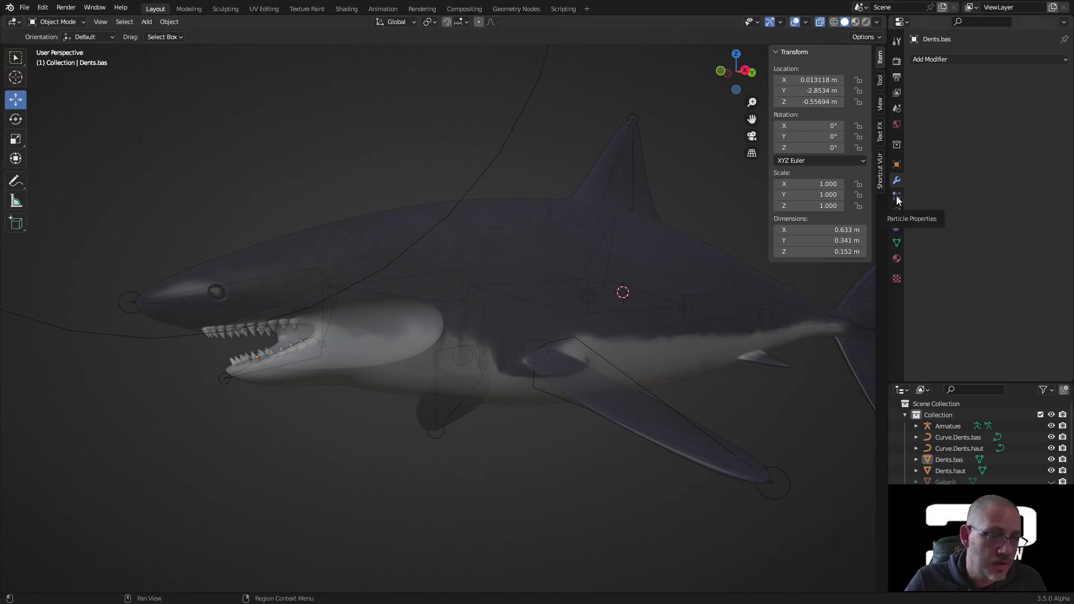
Swap the Outliner and Properties areas, and shrink the Outliner to give the Properties editor more height
right_click(940, 380)
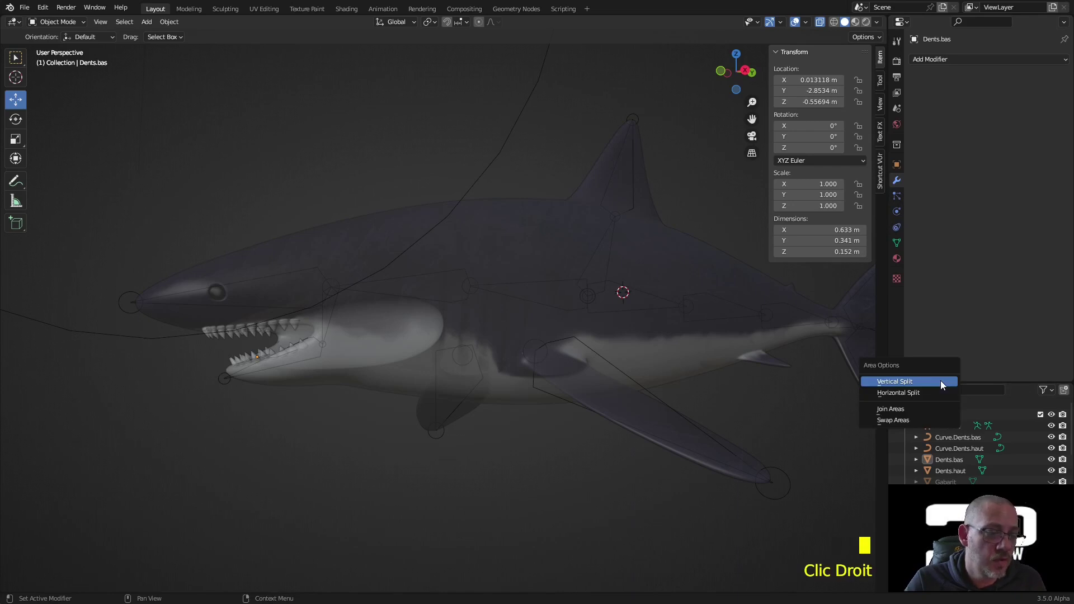
click(925, 415)
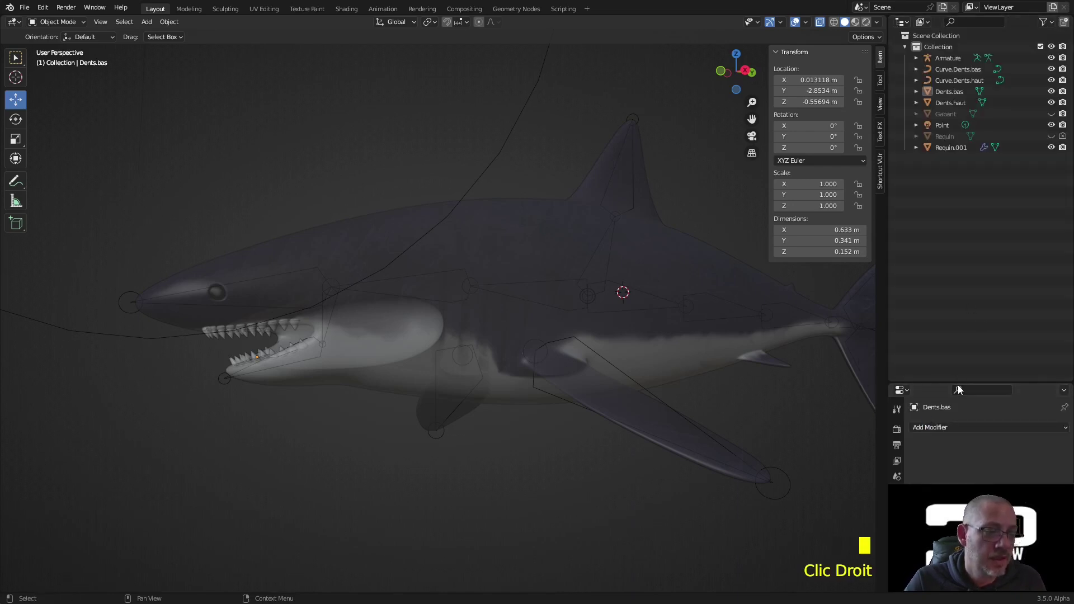
drag(956, 385, 958, 162)
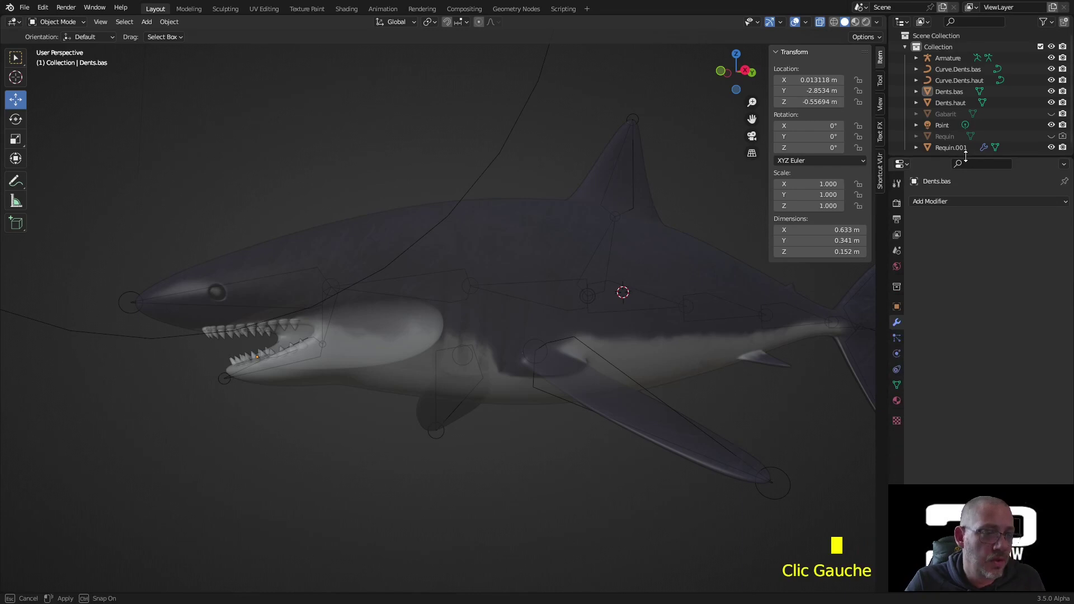
Delete the two teeth guide curves, Curve.Dents.bas and Curve.Dents.haut
click(948, 69)
ctrl+click(947, 80)
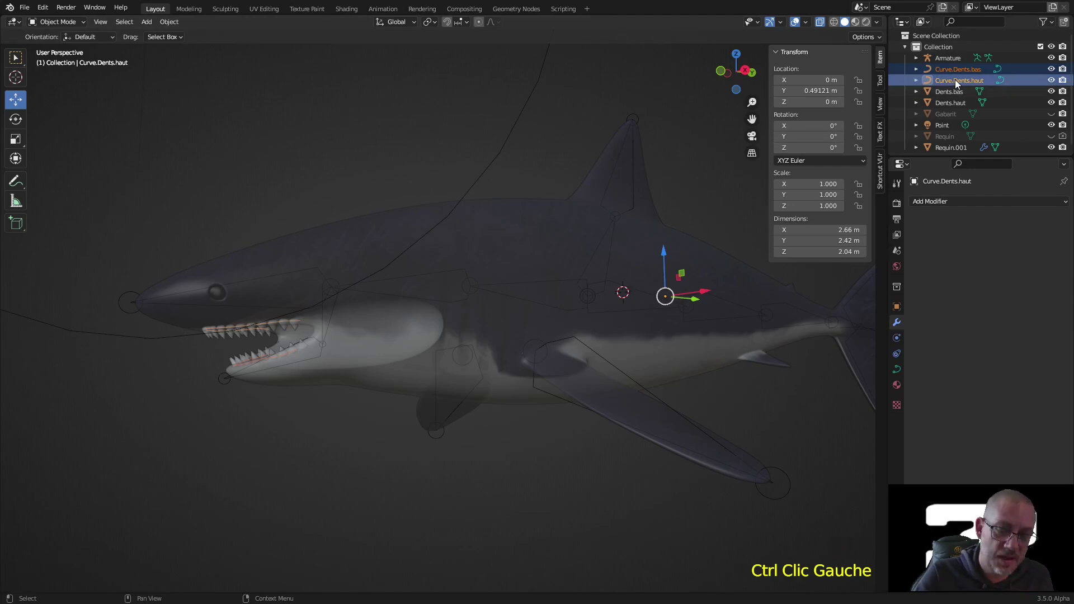
key(x)
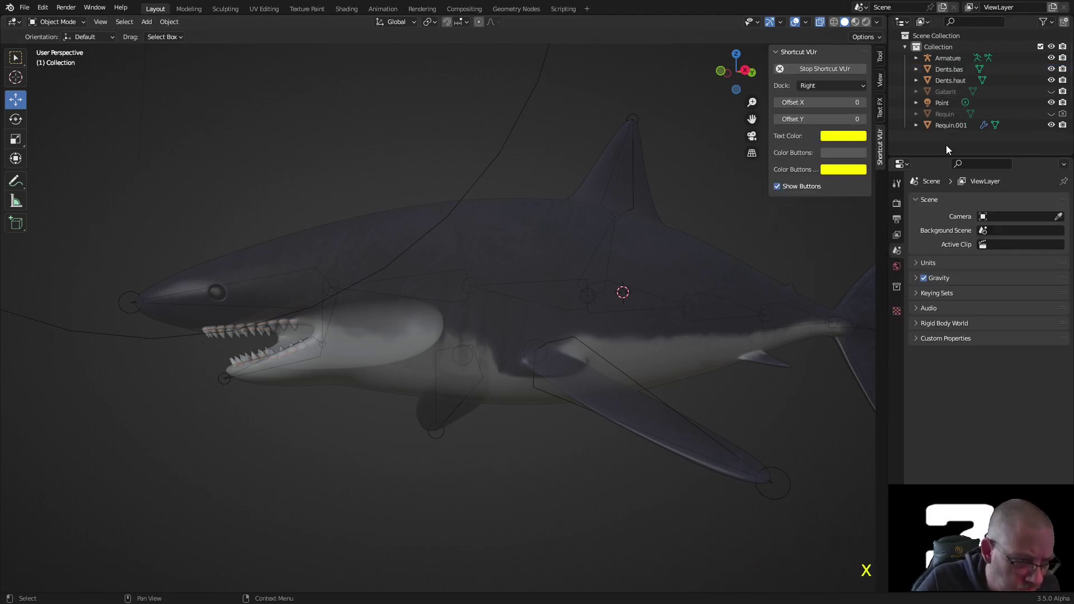
Delete the hidden objects Requin and Gabarit from the collection
click(944, 116)
key(x)
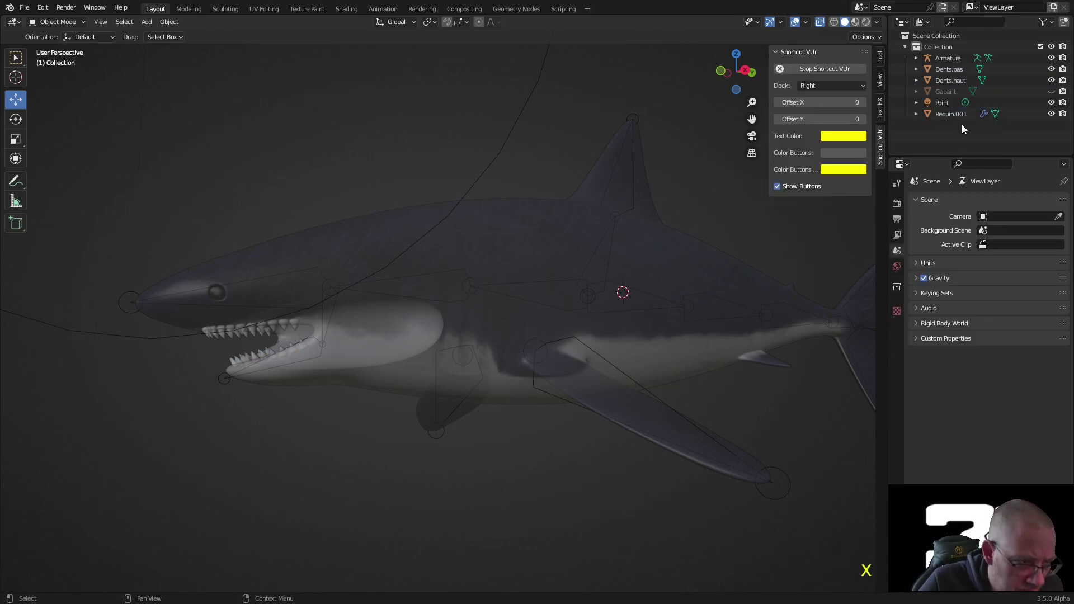
click(879, 56)
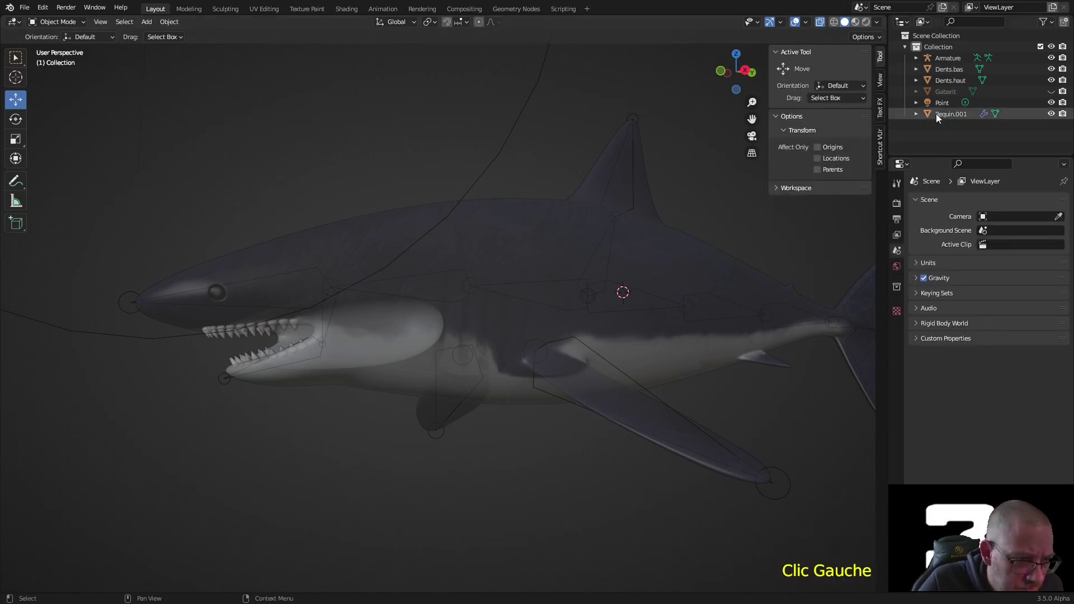
click(945, 90)
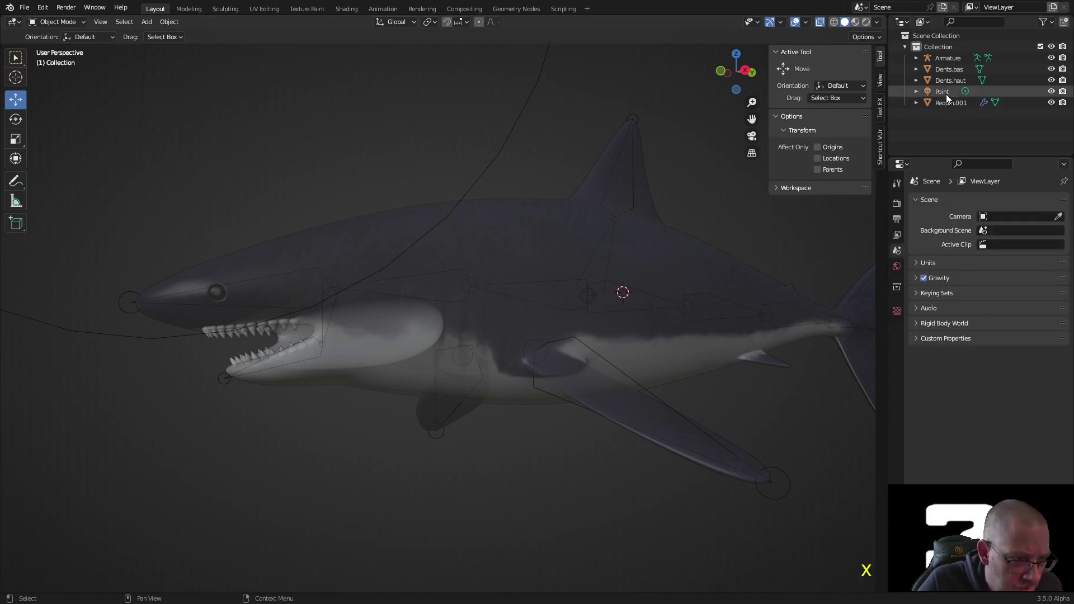
key(x)
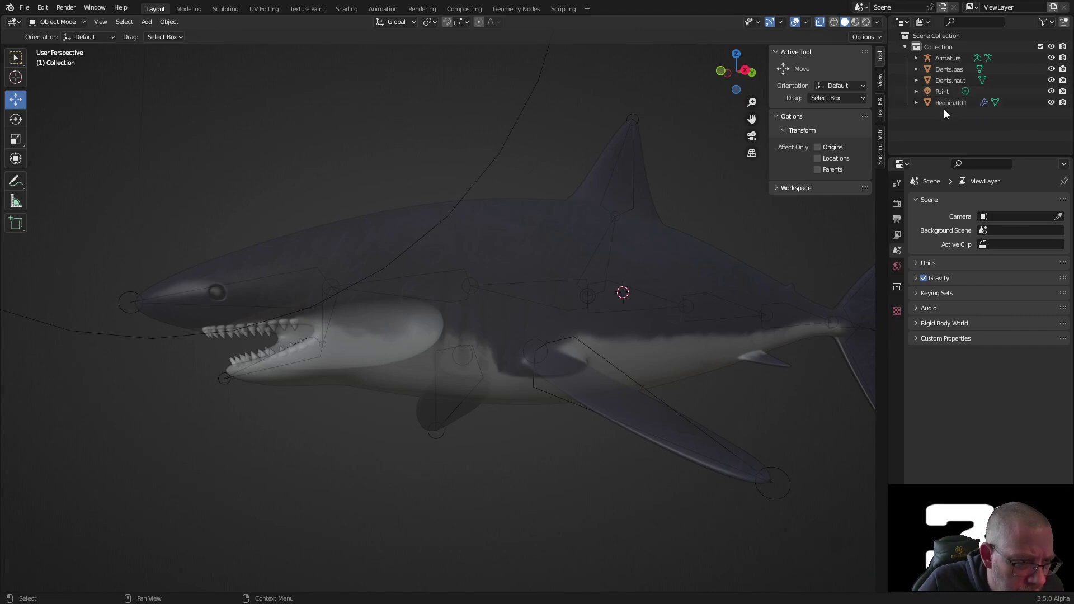
Rename the lower teeth object Dents.bas as Requin.Dents.bas
click(938, 68)
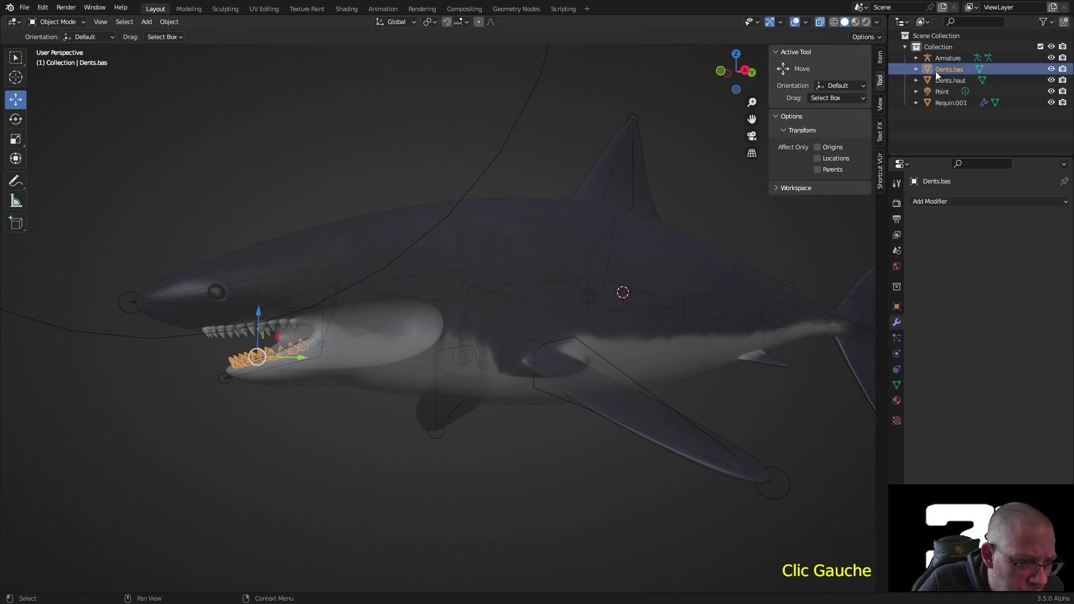
click(935, 72)
click(936, 72)
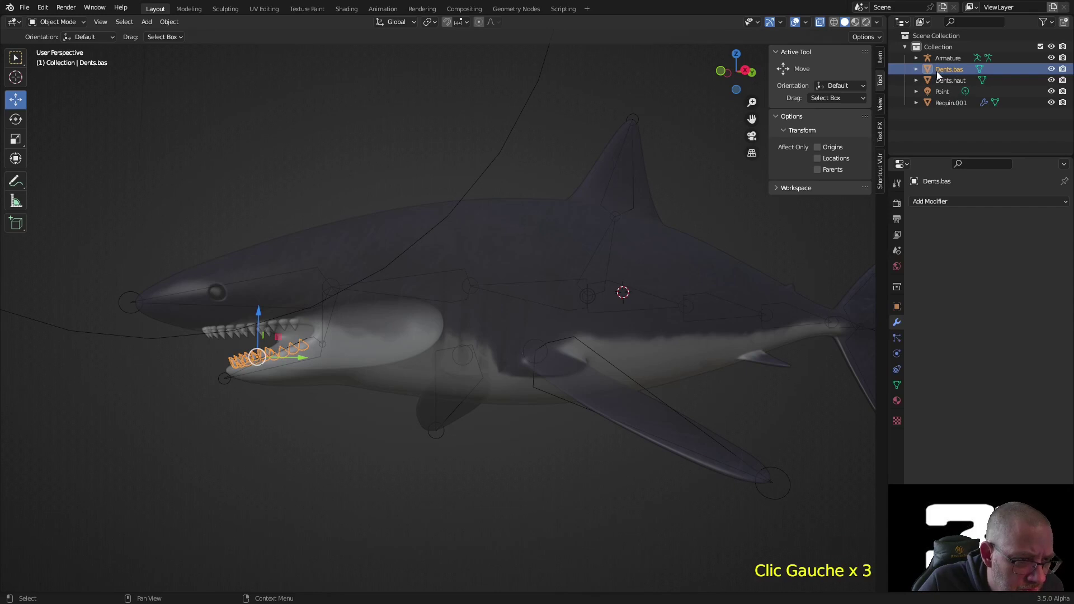
key(F2)
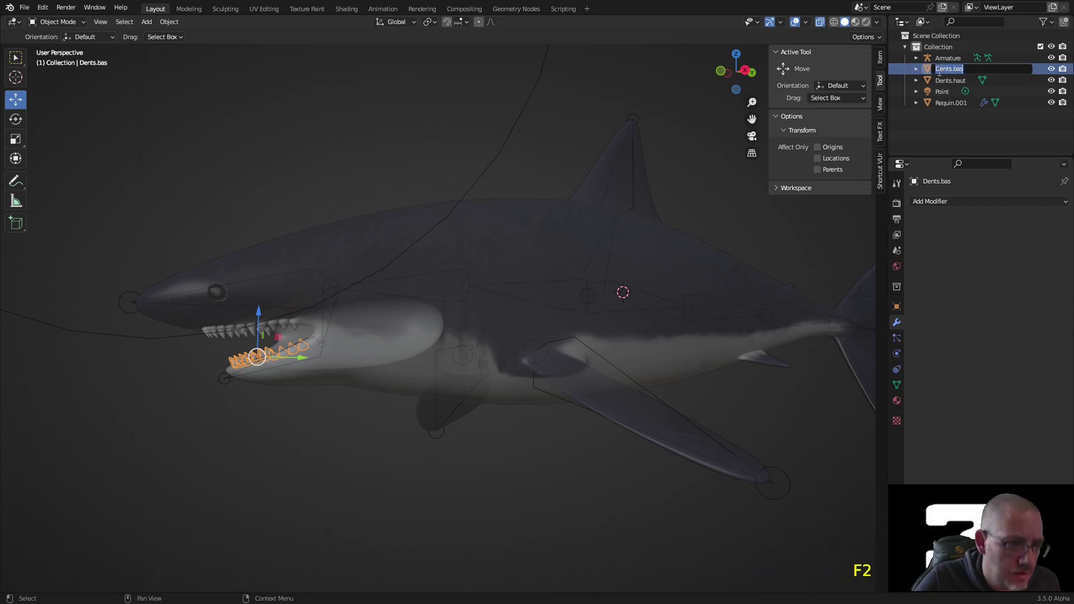
text(Requin)
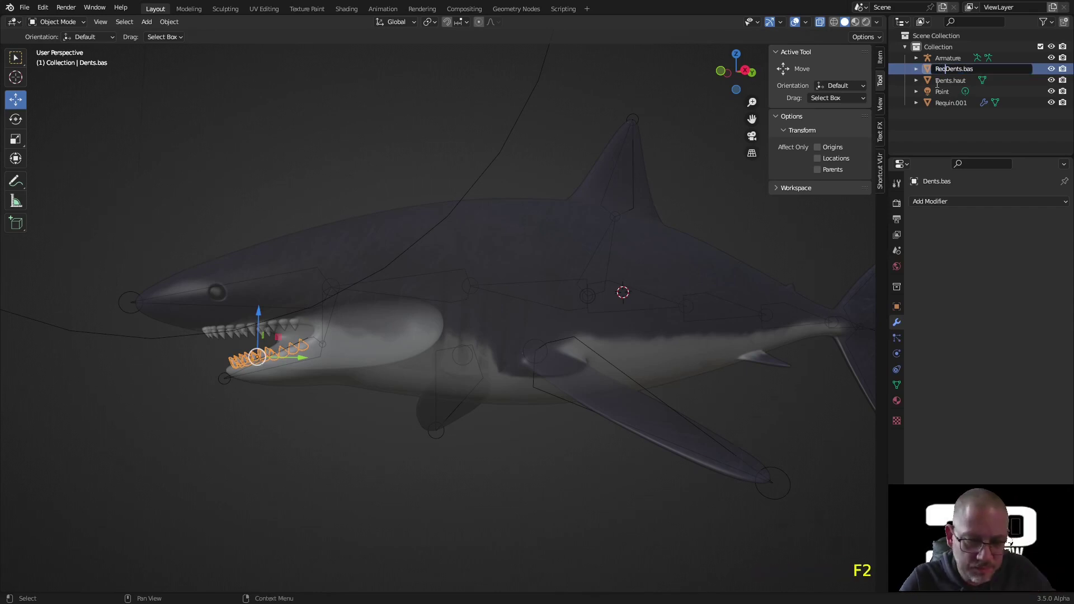
text(.)
key(Return)
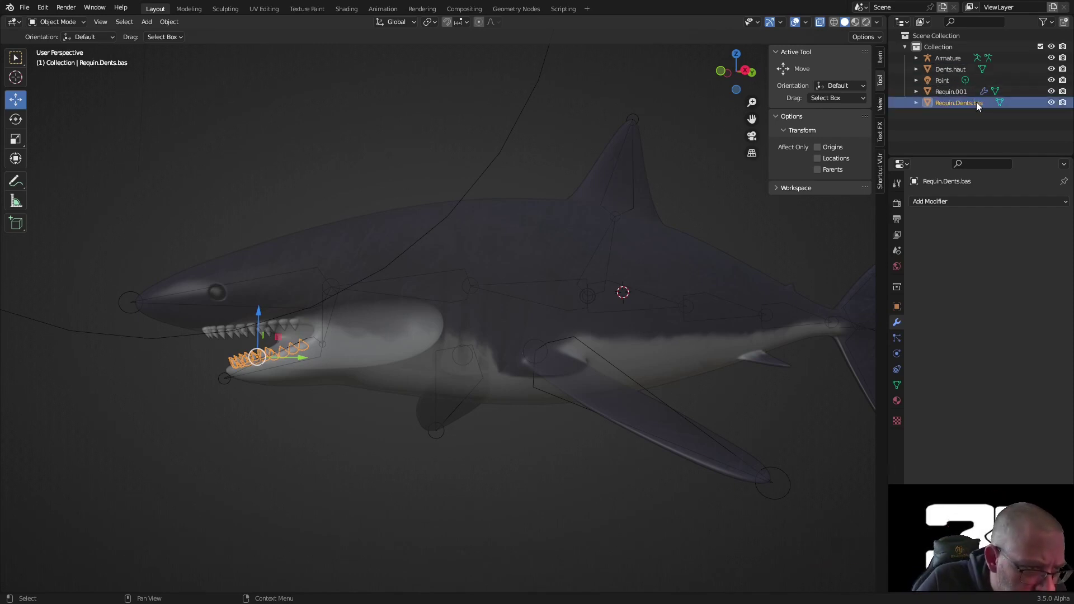
Rename the upper teeth object Dents.haut as Requin.Dents.haut
click(940, 69)
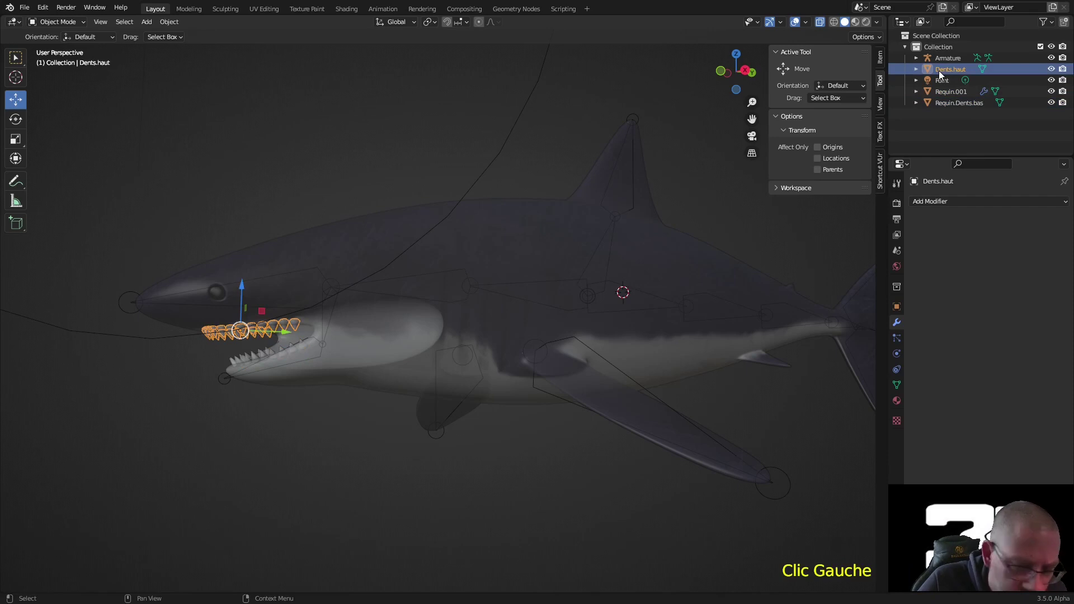
key(F2)
click(935, 70)
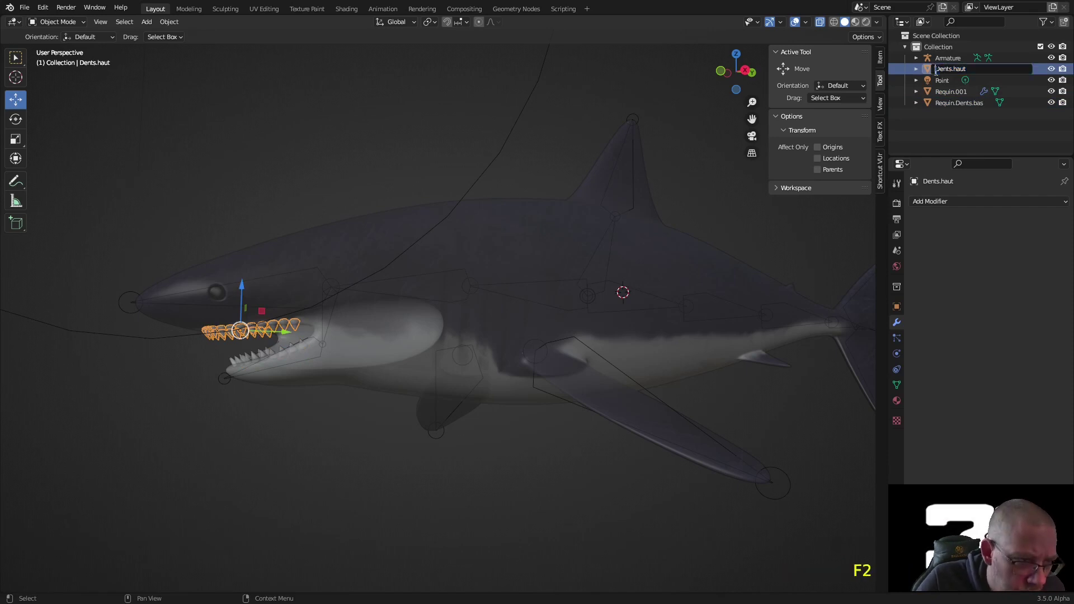
text(Requin)
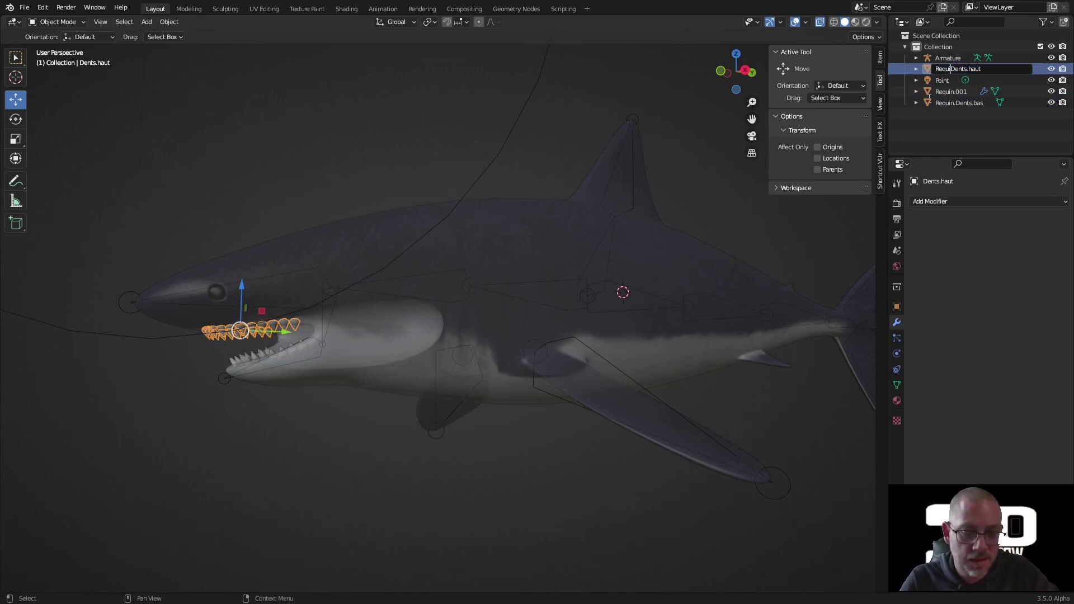
key(Return)
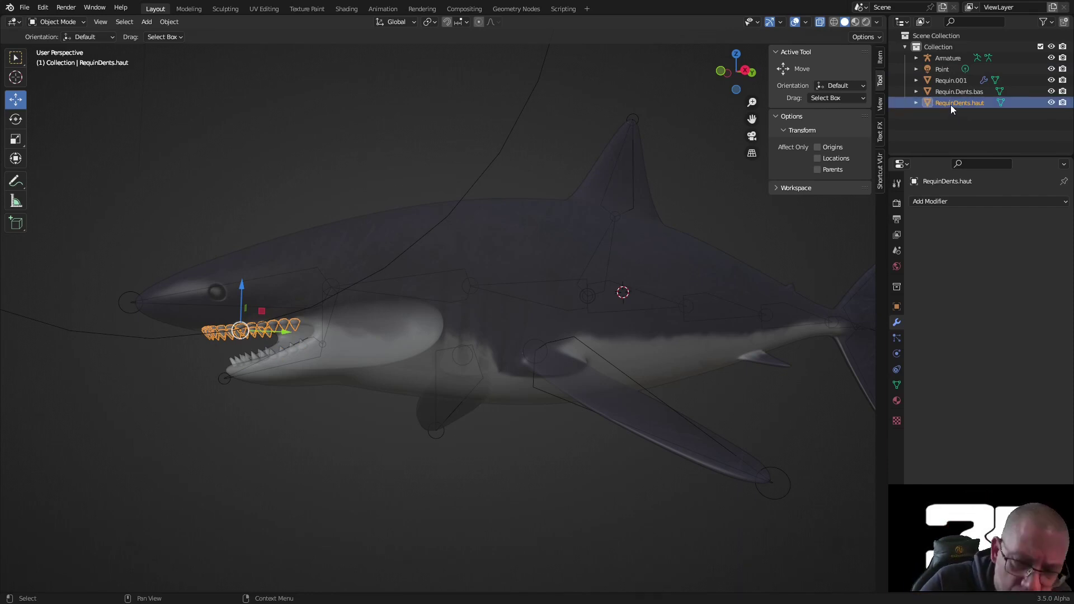
key(F2)
click(953, 104)
text(.)
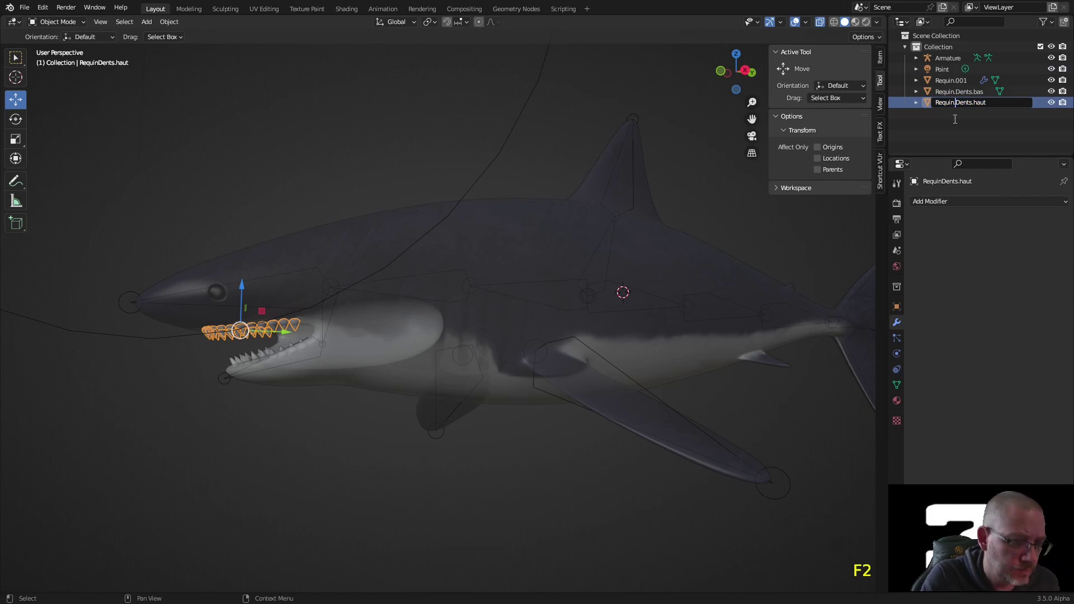
key(Return)
Rename the shark body object Requin.001 as Requin
click(954, 81)
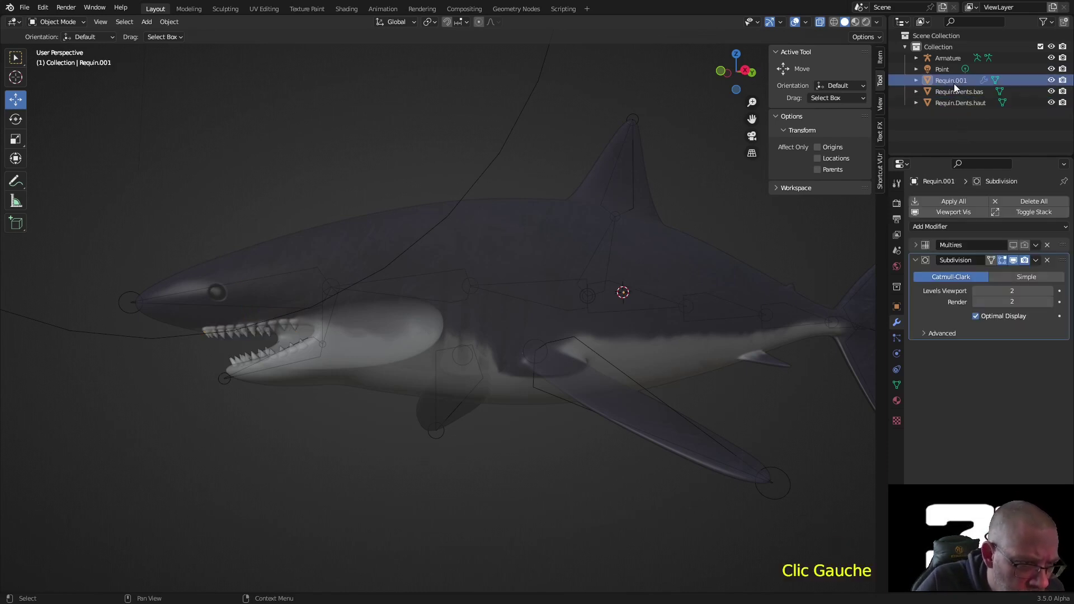
key(F2)
click(974, 77)
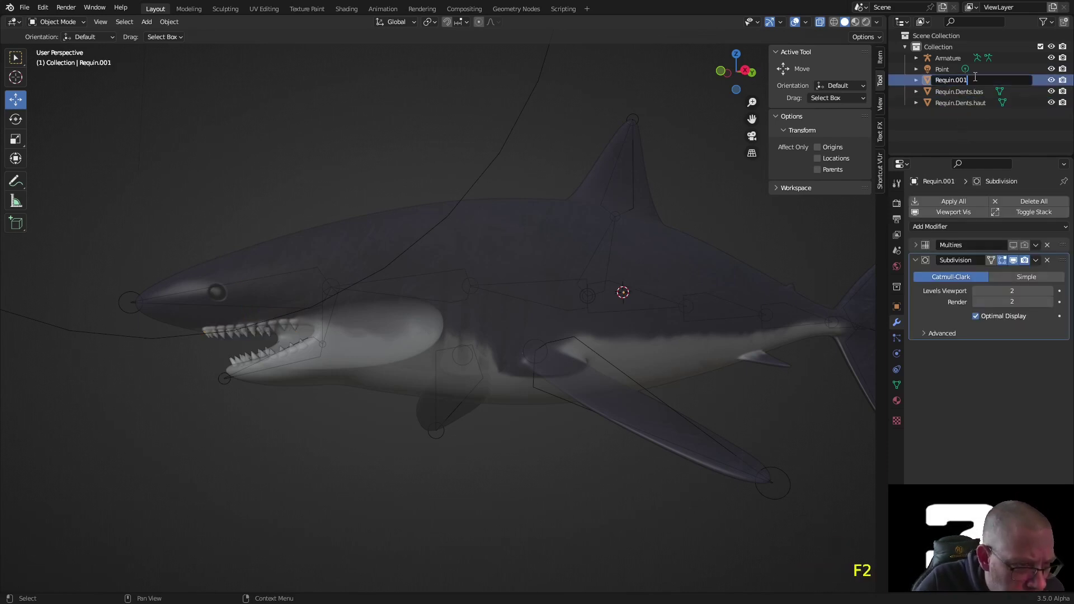
key(BackSpace)
key(BackSpace)
key(BackSpace)
key(BackSpace)
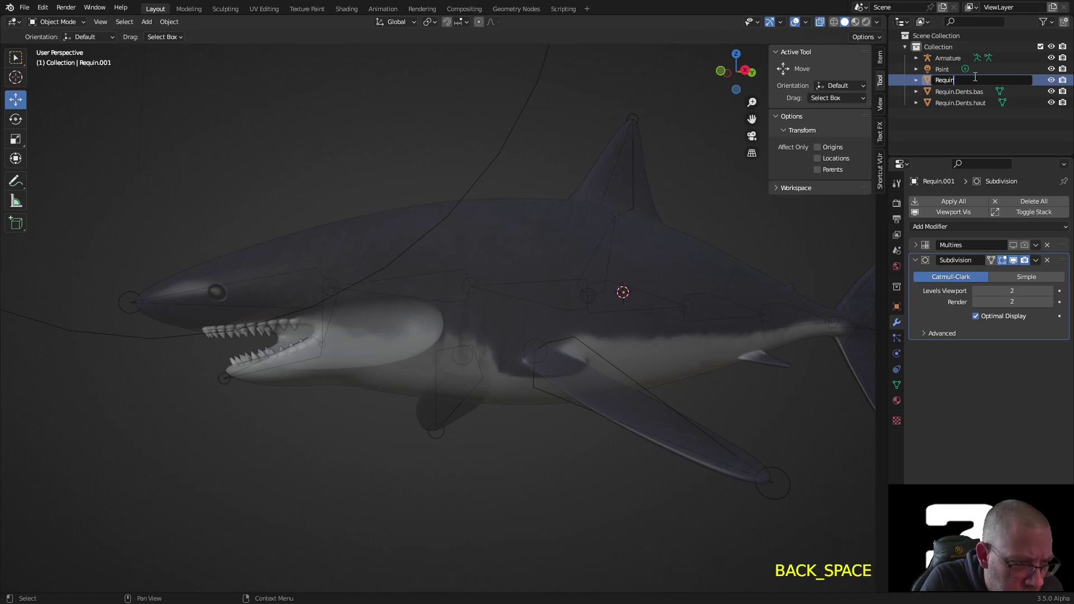
key(Return)
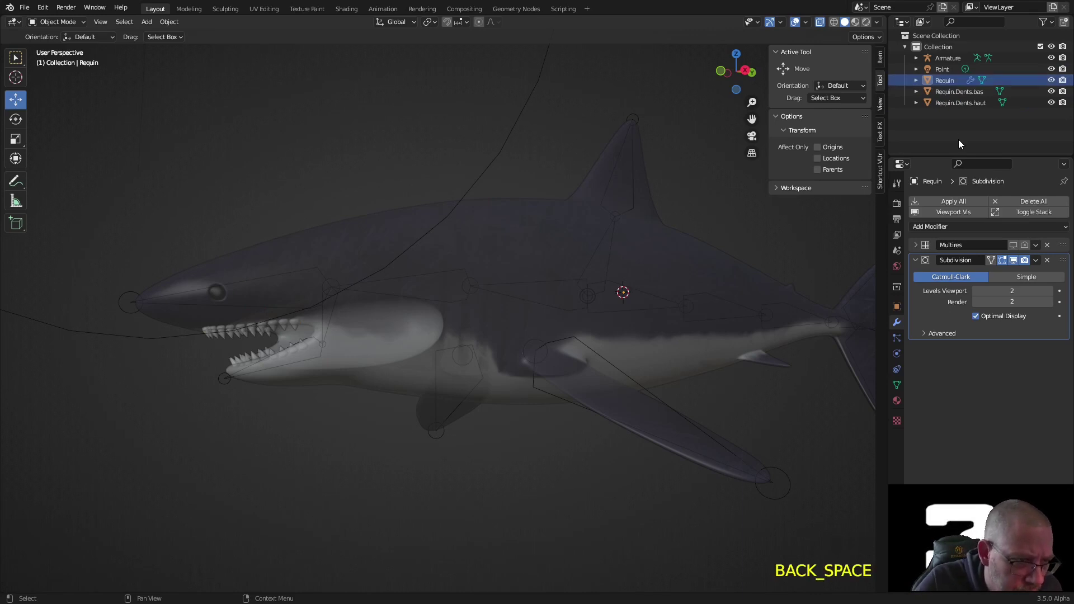
Rename the Armature object as Requin.Armature
click(945, 59)
key(Tab)
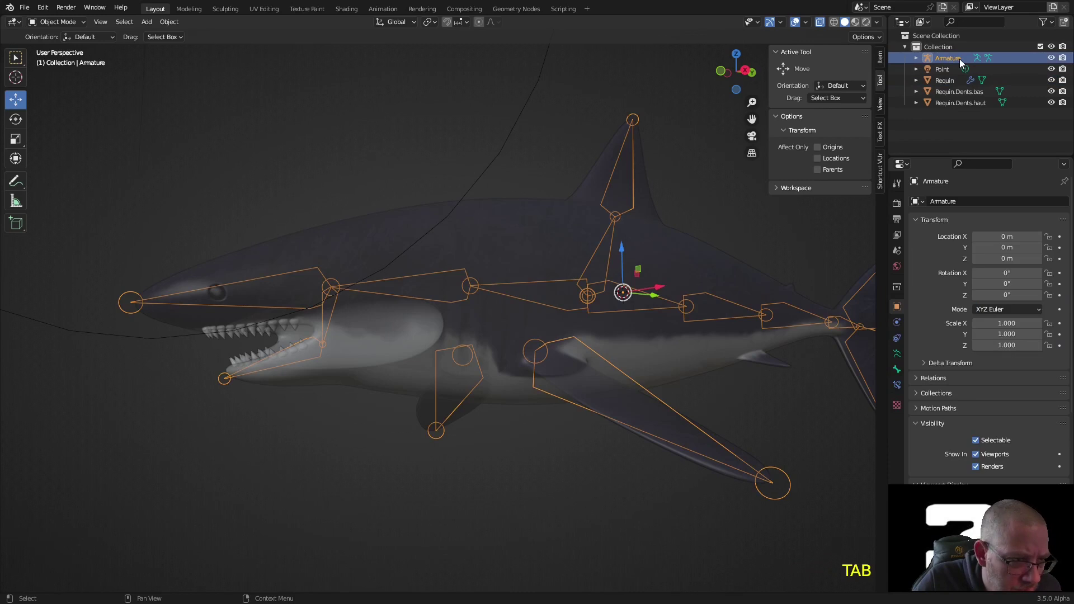
key(F2)
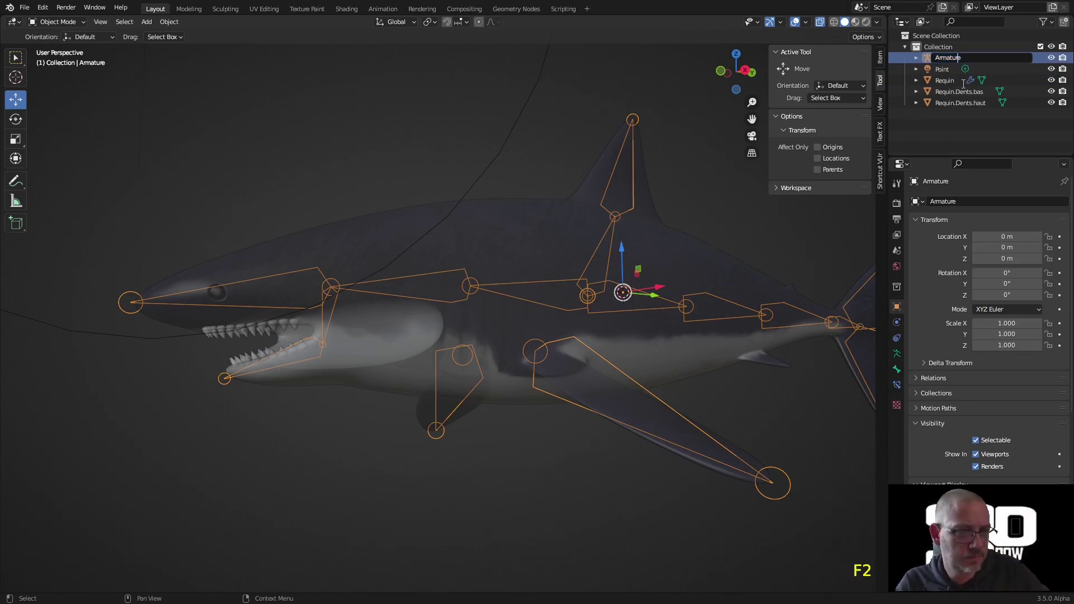
key(Home)
text(Requin)
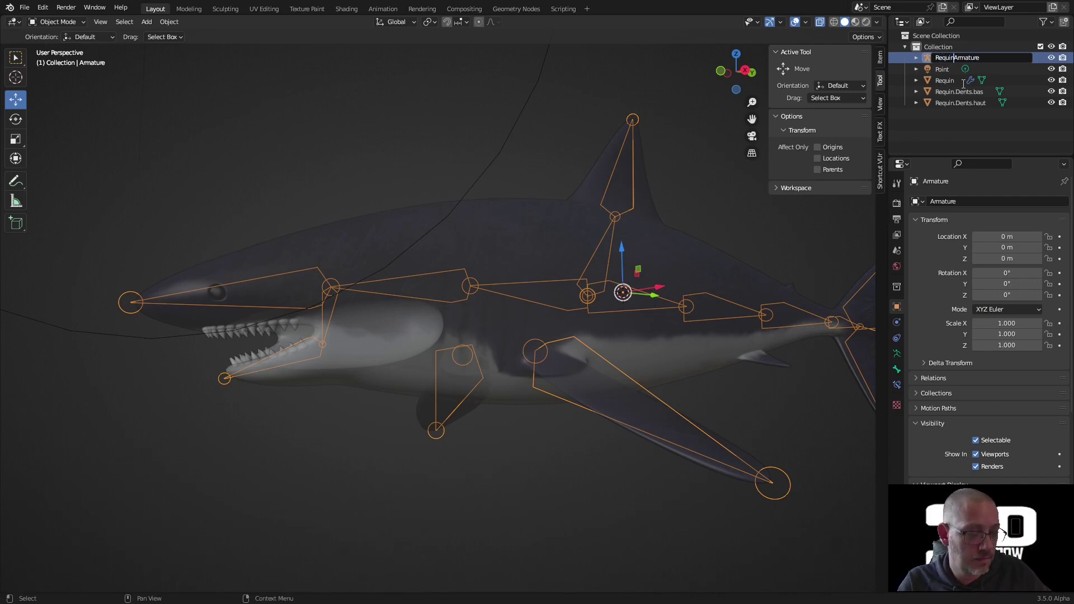
text(.)
key(Return)
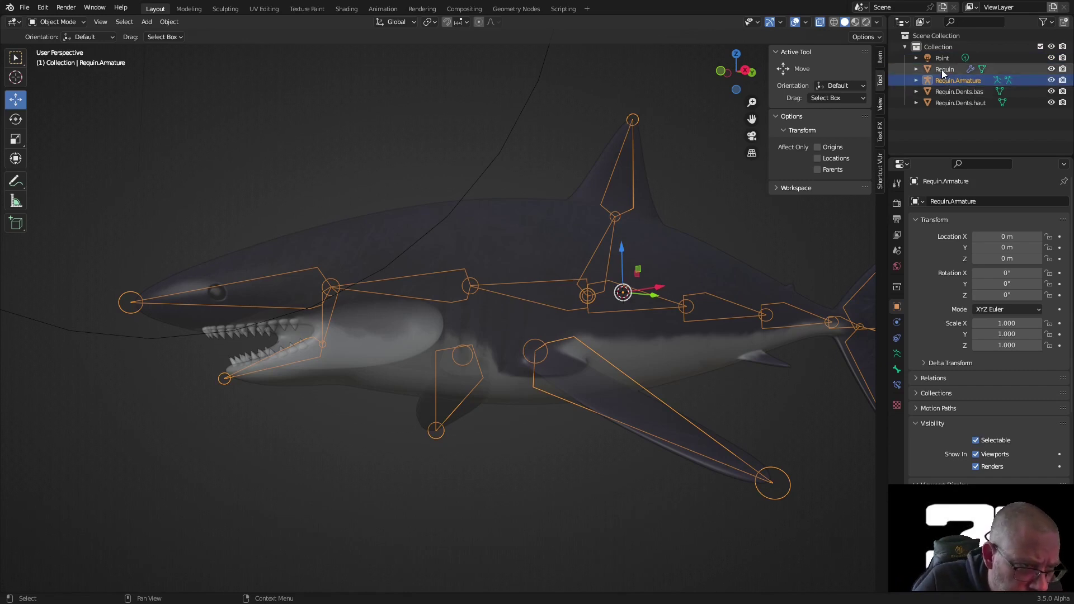
click(944, 70)
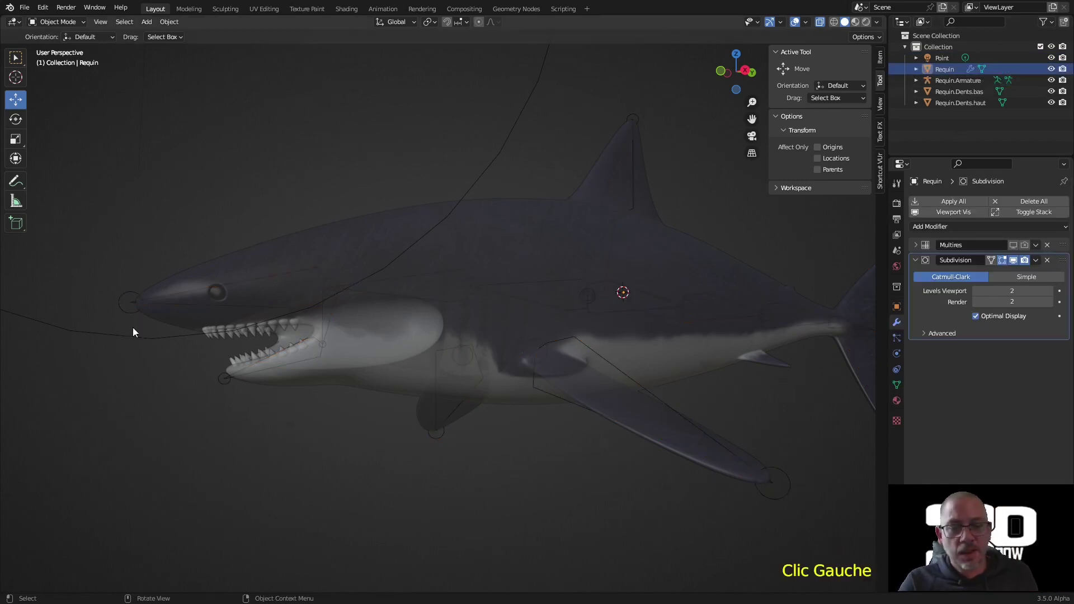
click(955, 83)
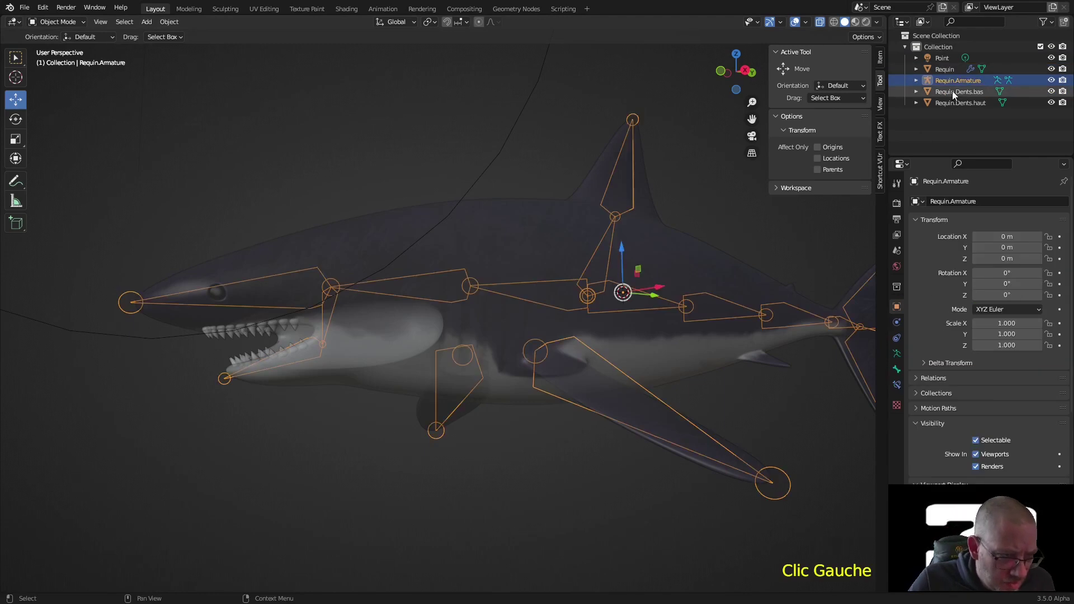
click(952, 91)
click(947, 102)
click(284, 223)
middle_drag(284, 223, 378, 307)
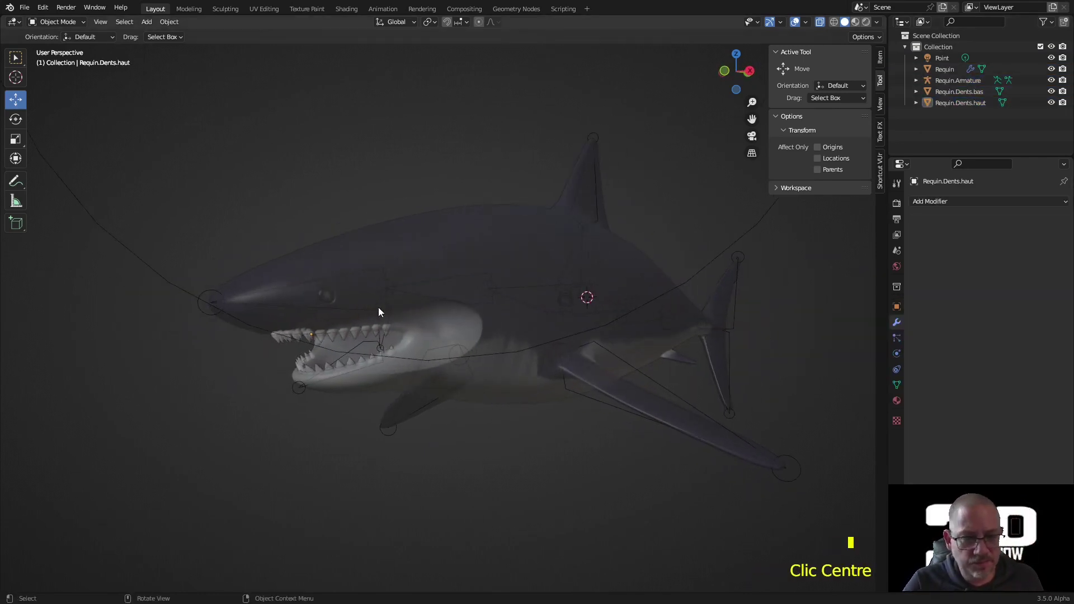
Isolate the armature and both teeth objects in local view, and turn off X-ray display
click(945, 81)
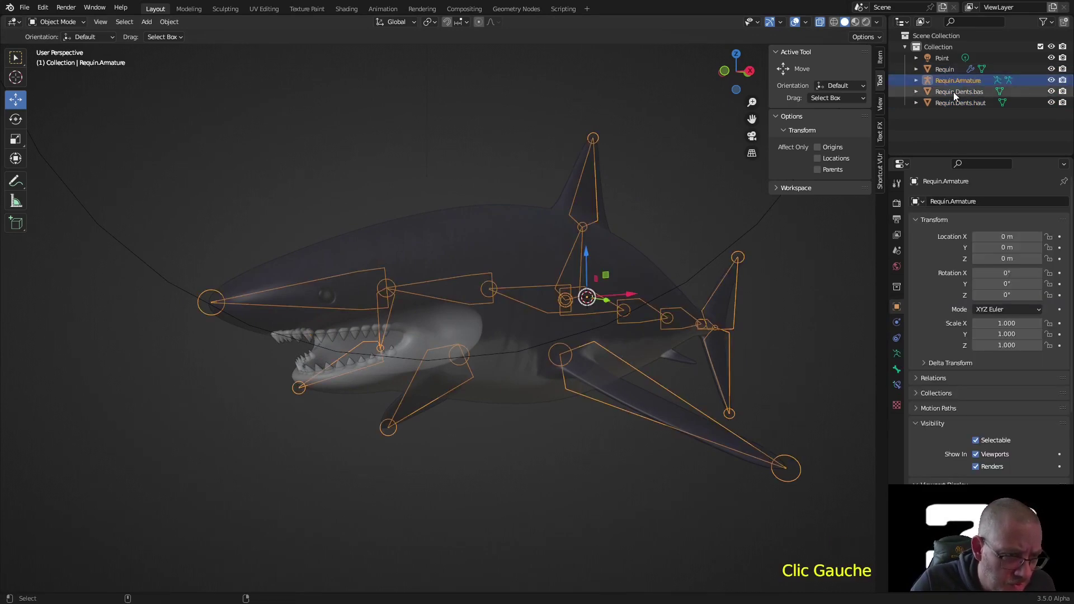
ctrl+click(953, 91)
ctrl+click(951, 102)
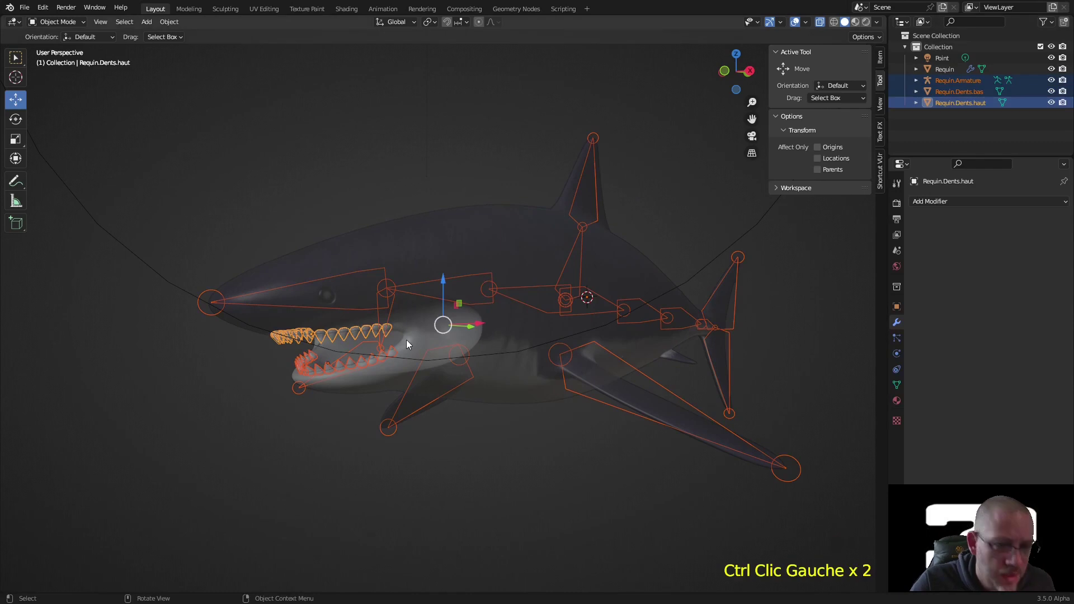
key(KP_Divide)
click(387, 380)
scroll(364, 370, up, 6)
scroll(307, 383, down, 3)
shift+middle_drag(307, 383, 448, 351)
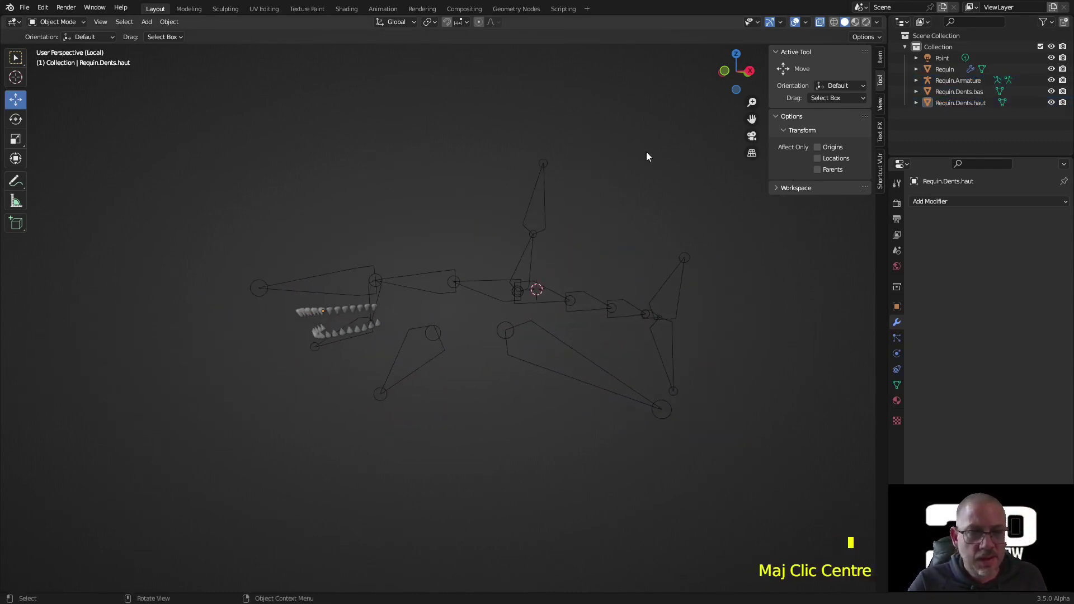
click(636, 191)
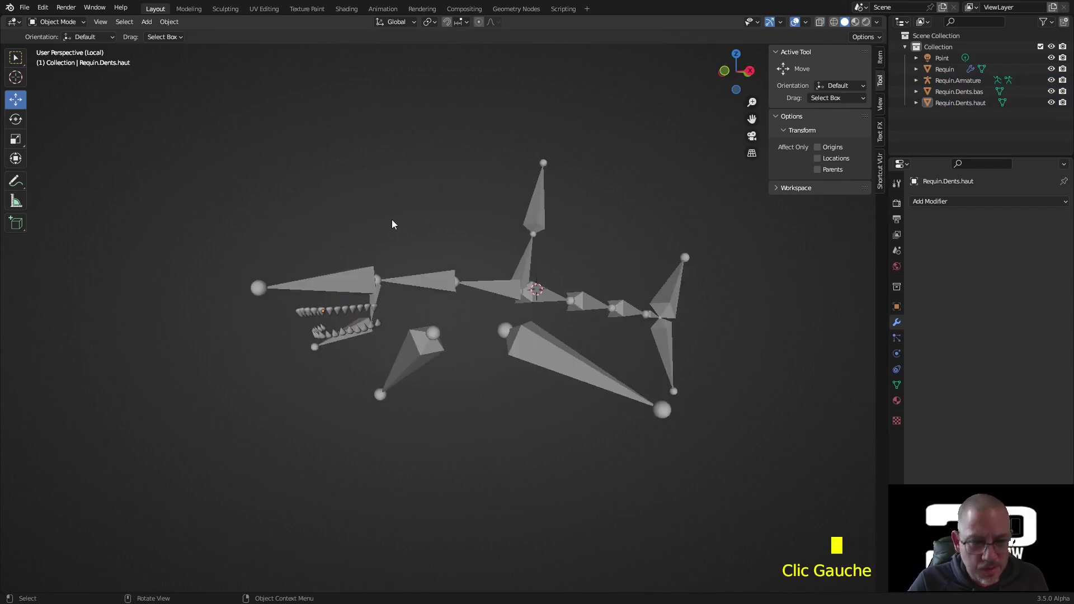
scroll(358, 321, up, 2)
middle_drag(358, 321, 374, 317)
click(367, 260)
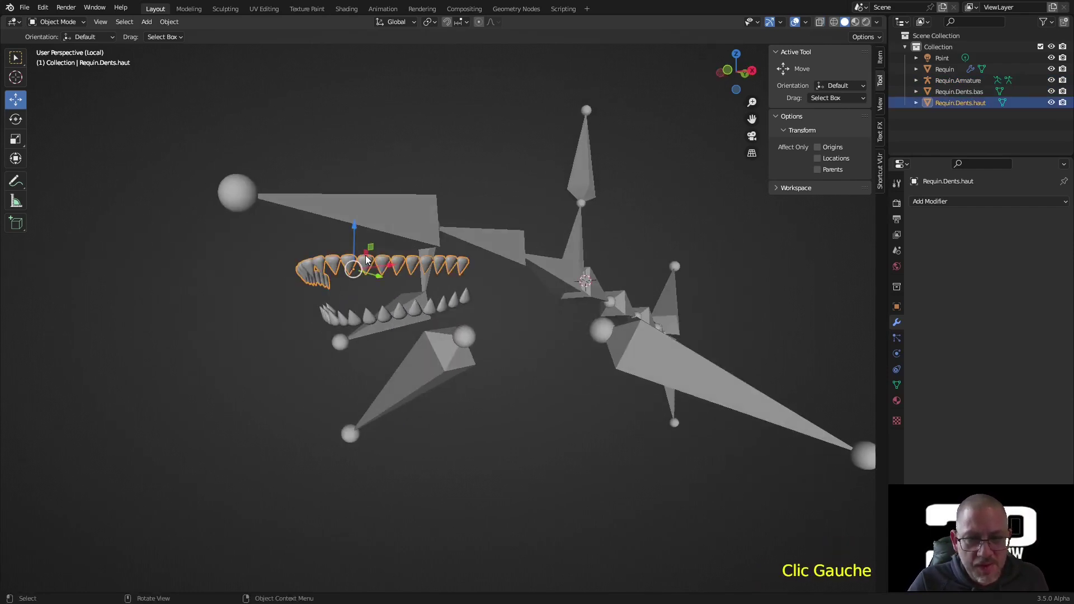
shift+click(351, 196)
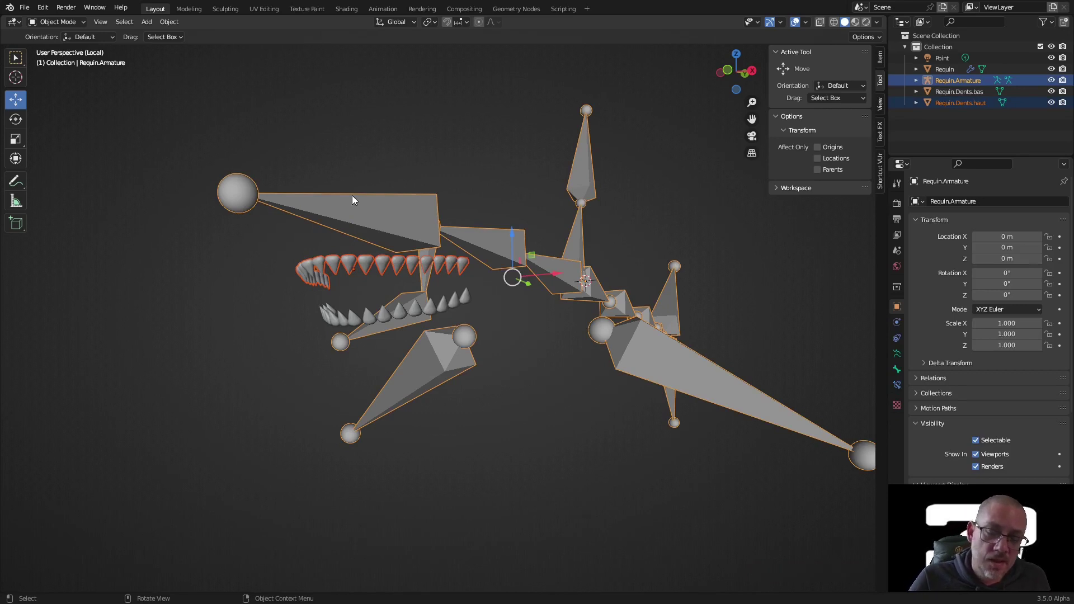
key(Tab)
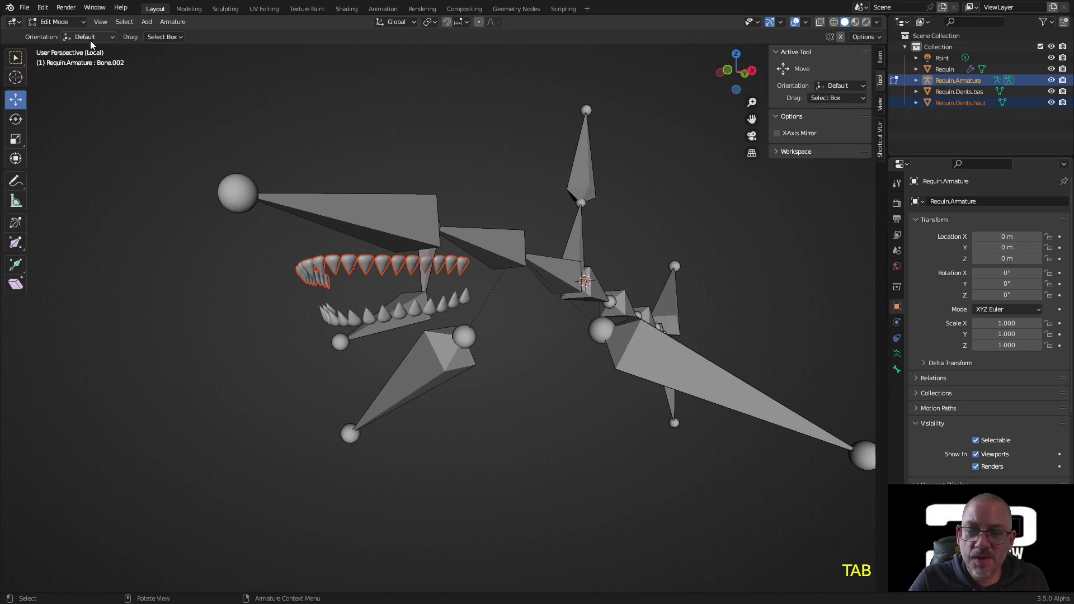
click(69, 22)
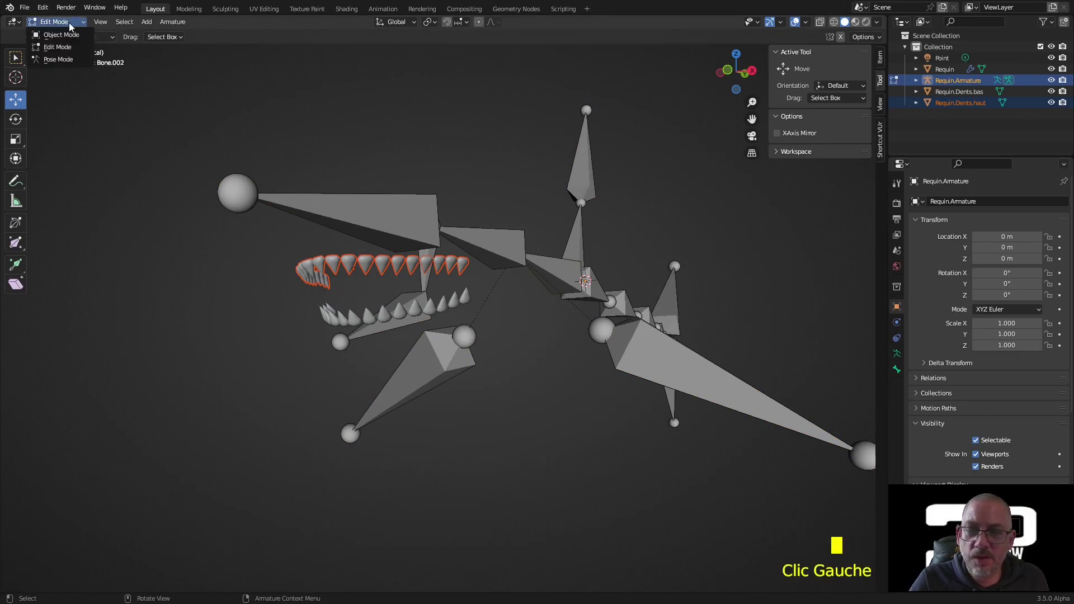
click(67, 49)
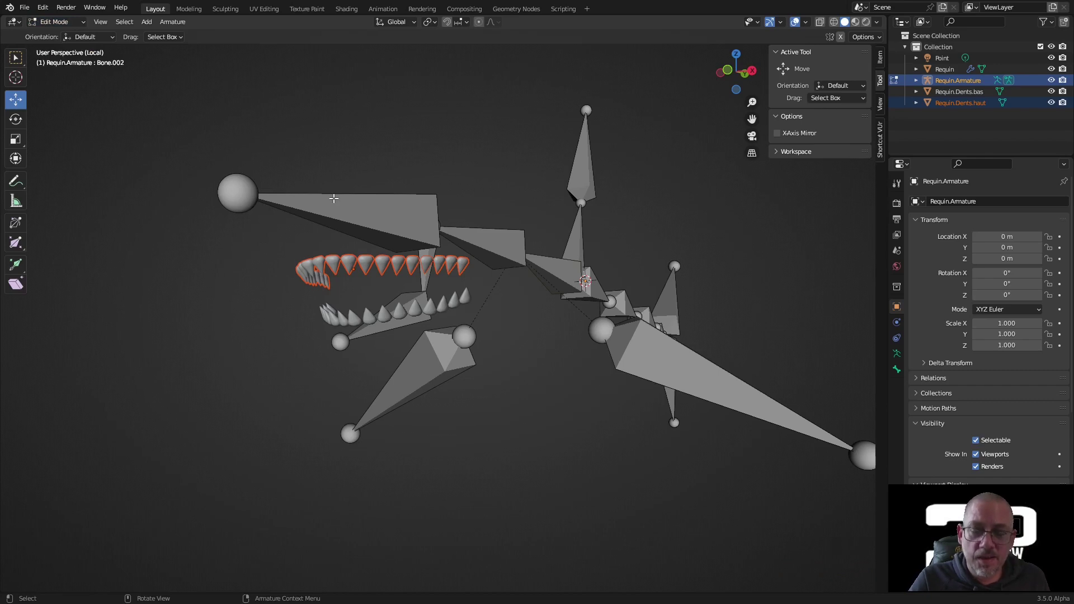
key(Tab)
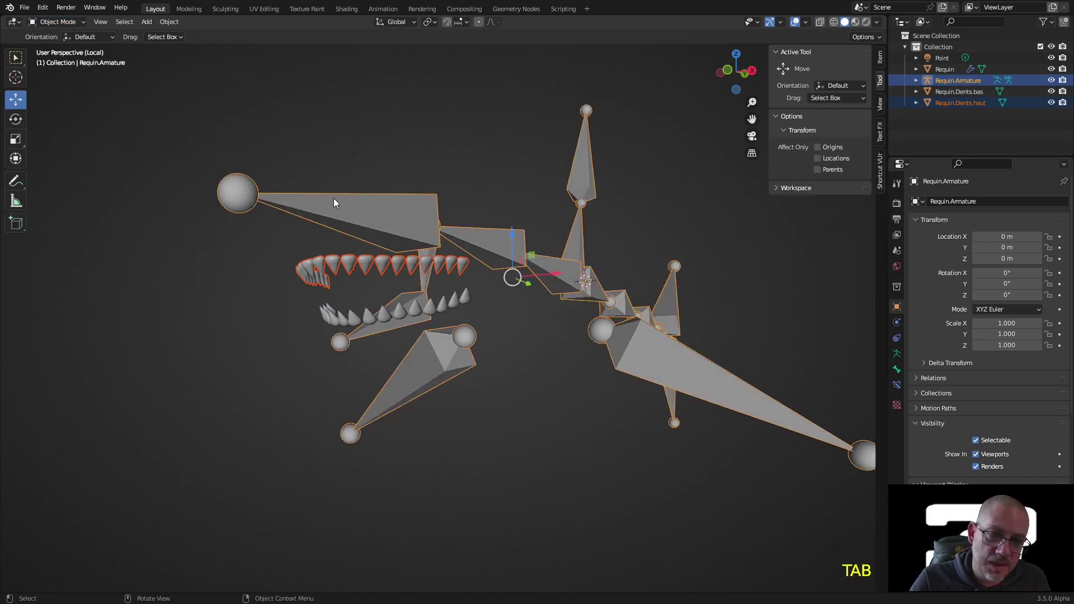
Select the upper teeth with the armature, and parent them to the head bone in Pose Mode using the Bone option
click(358, 262)
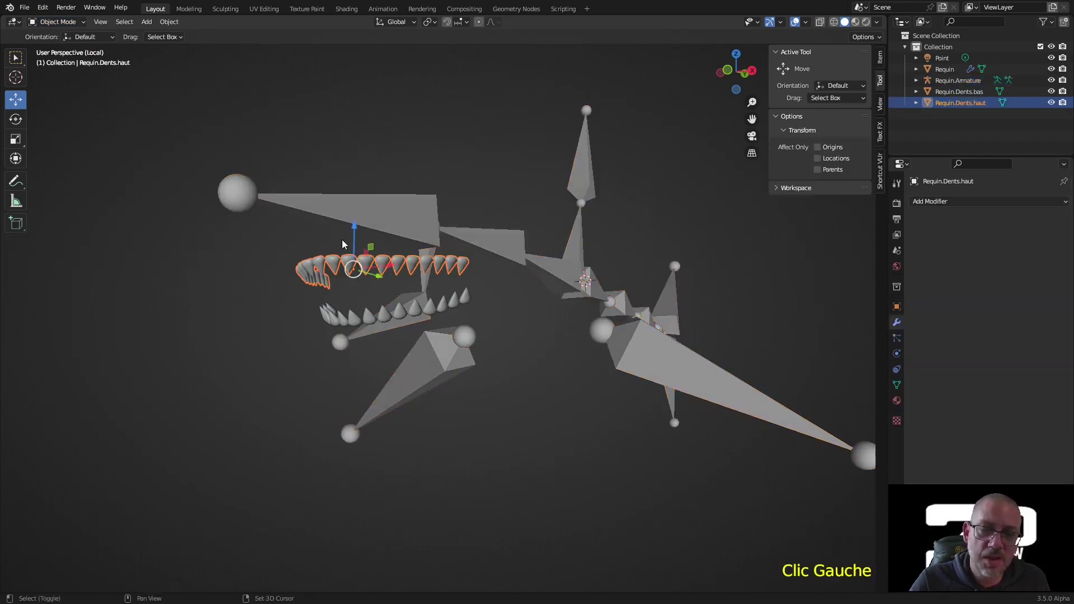
shift+click(331, 211)
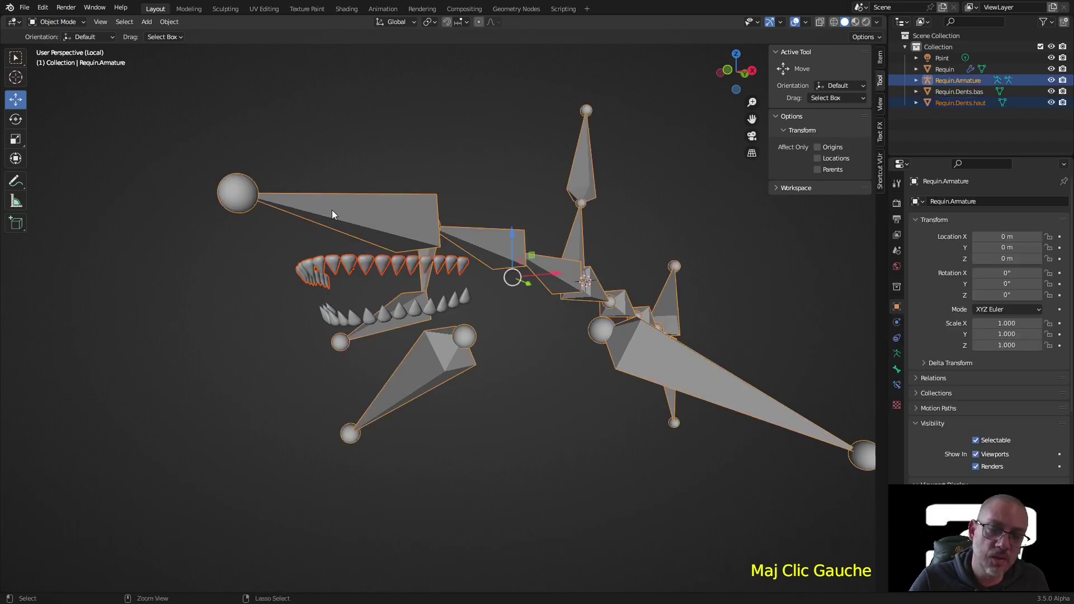
key(ctrl+Tab)
click(331, 211)
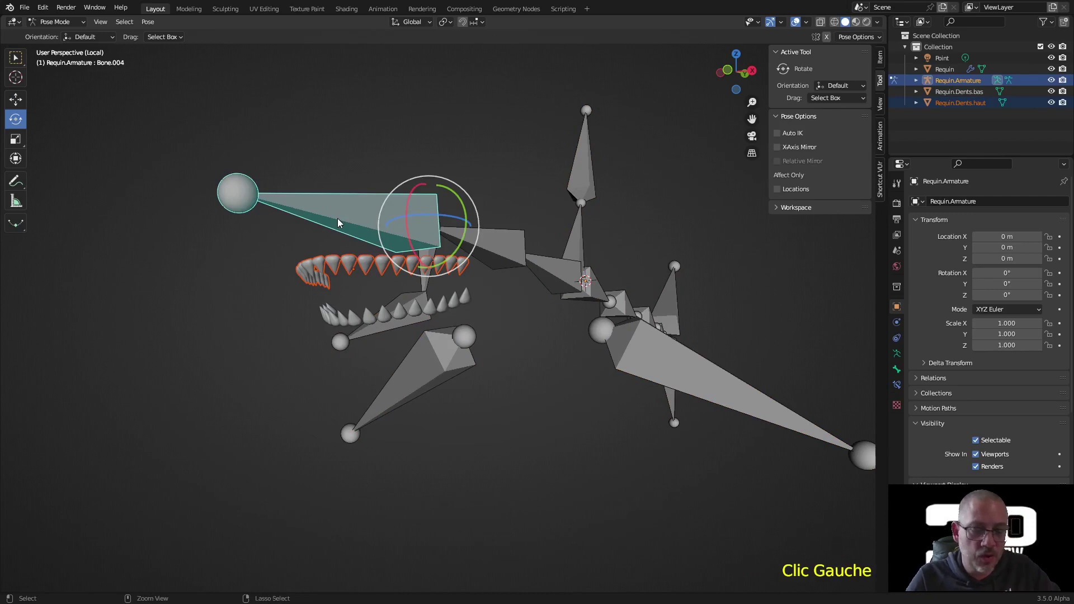
key(ctrl+p)
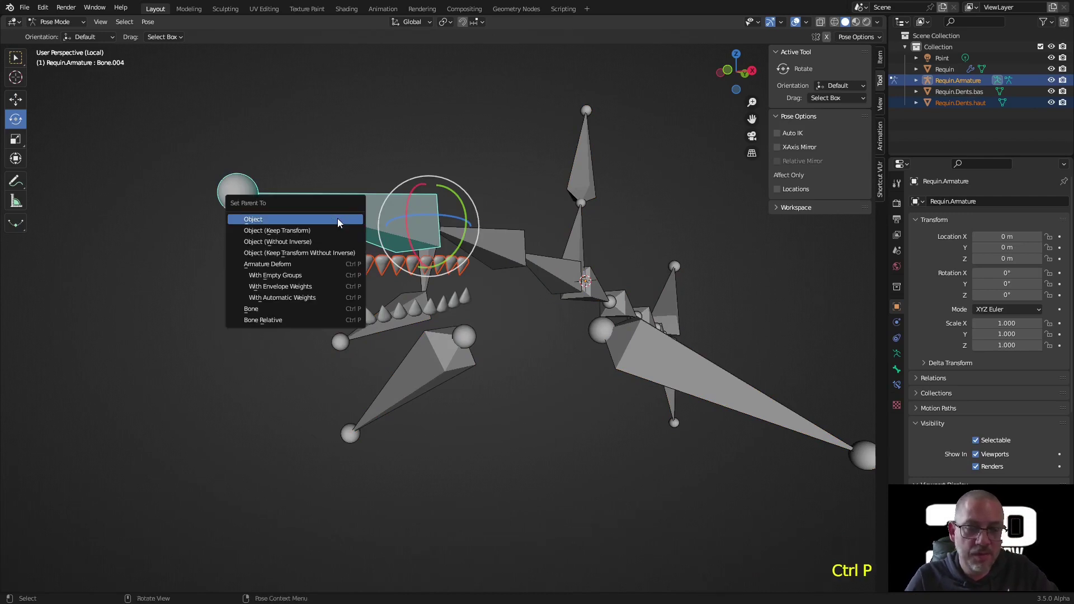
click(289, 308)
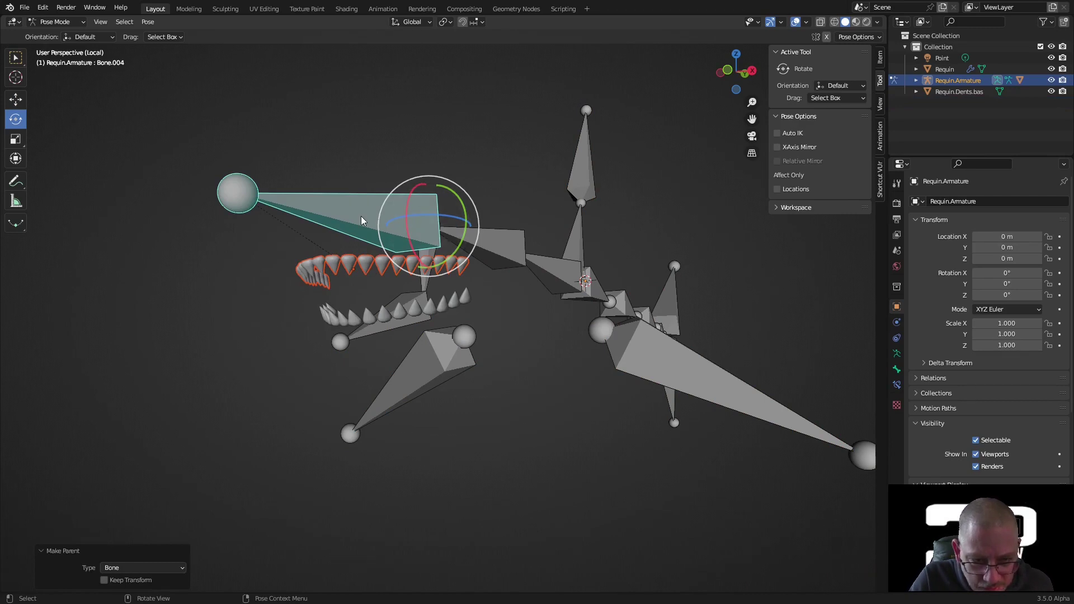
Select the lower teeth with the armature in Object Mode, and parent them to the lower jaw bone in Pose Mode using the Bone option
key(Tab)
key(ctrl+Tab)
click(216, 274)
middle_drag(413, 316, 511, 297)
click(159, 346)
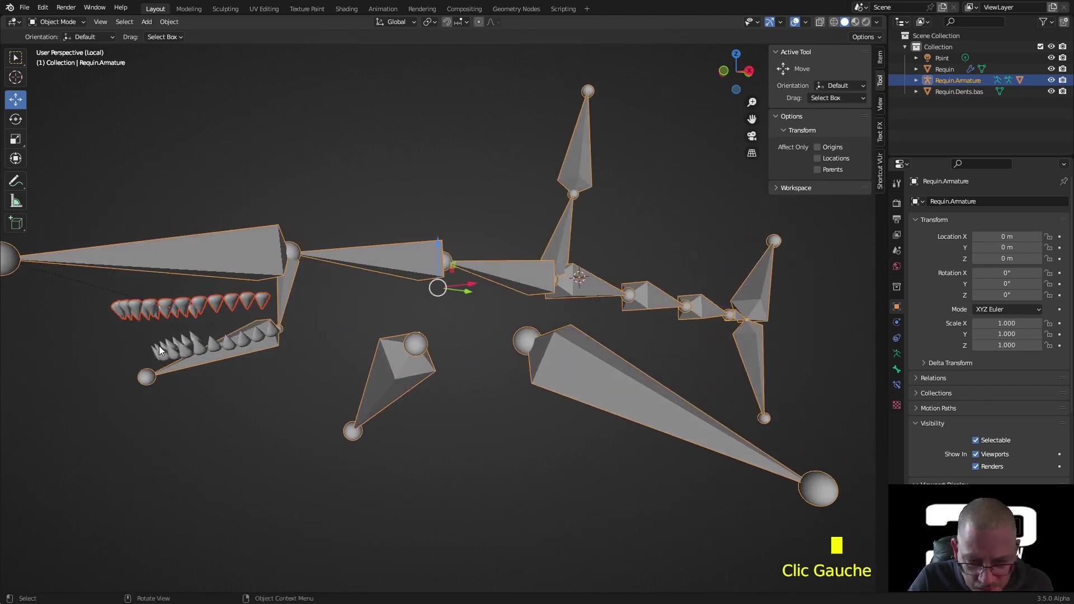
shift+click(250, 247)
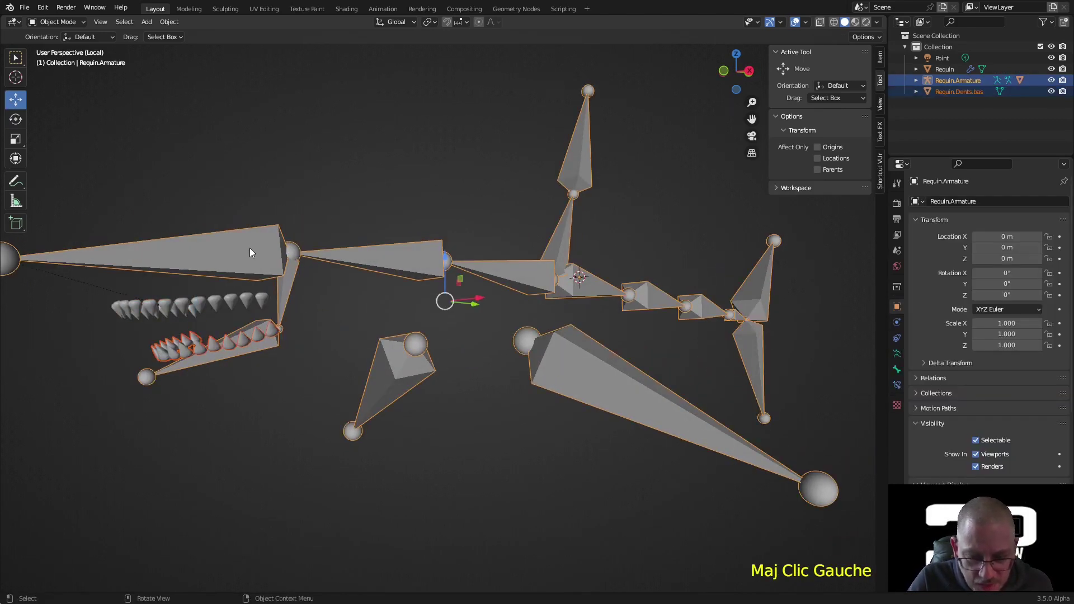
key(ctrl+Tab)
click(241, 346)
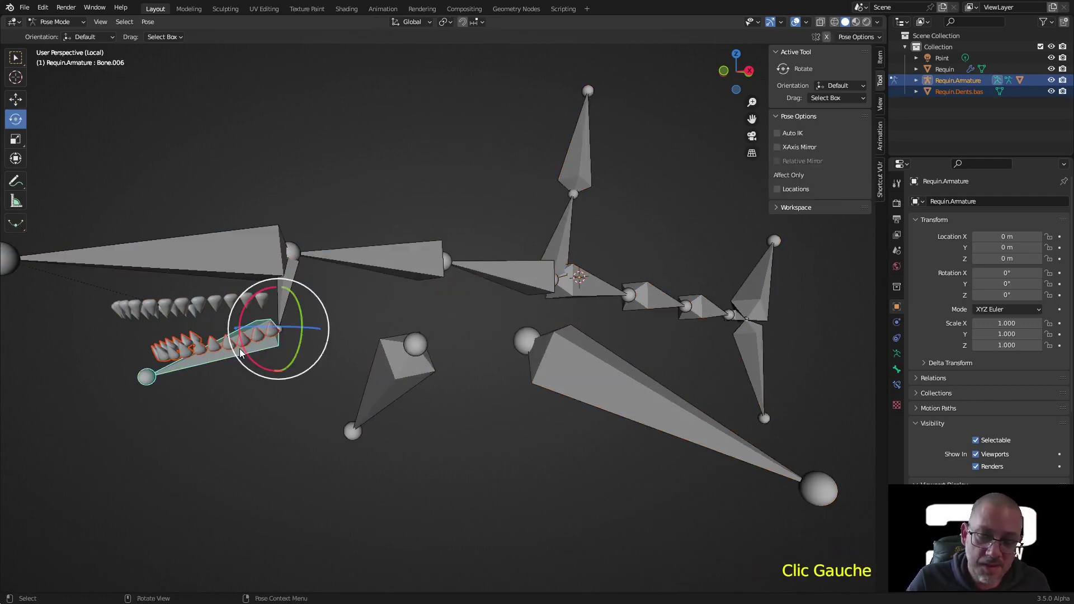
key(ctrl+p)
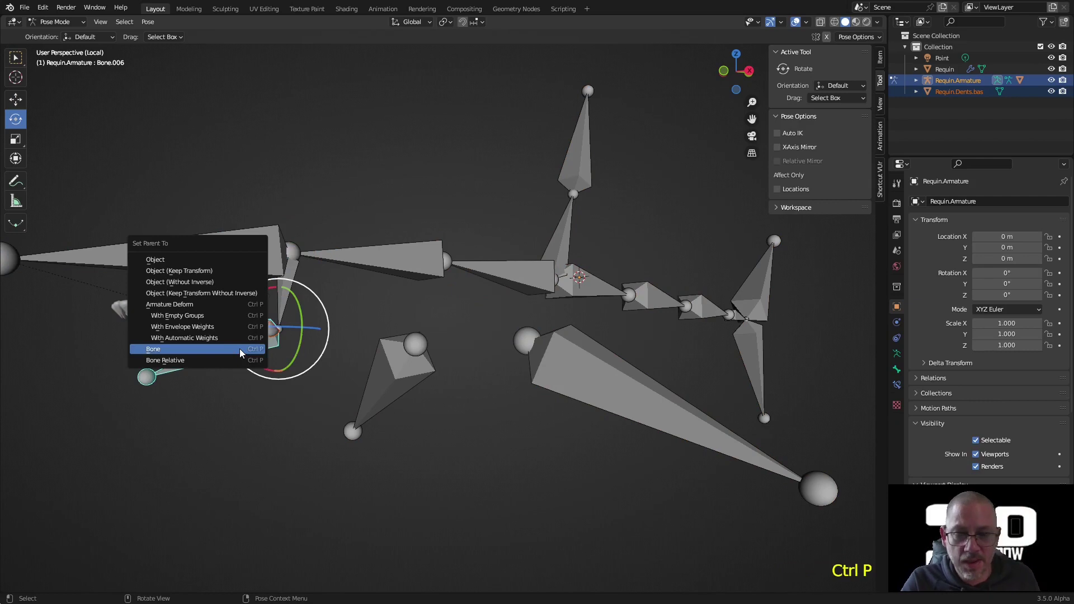
click(239, 348)
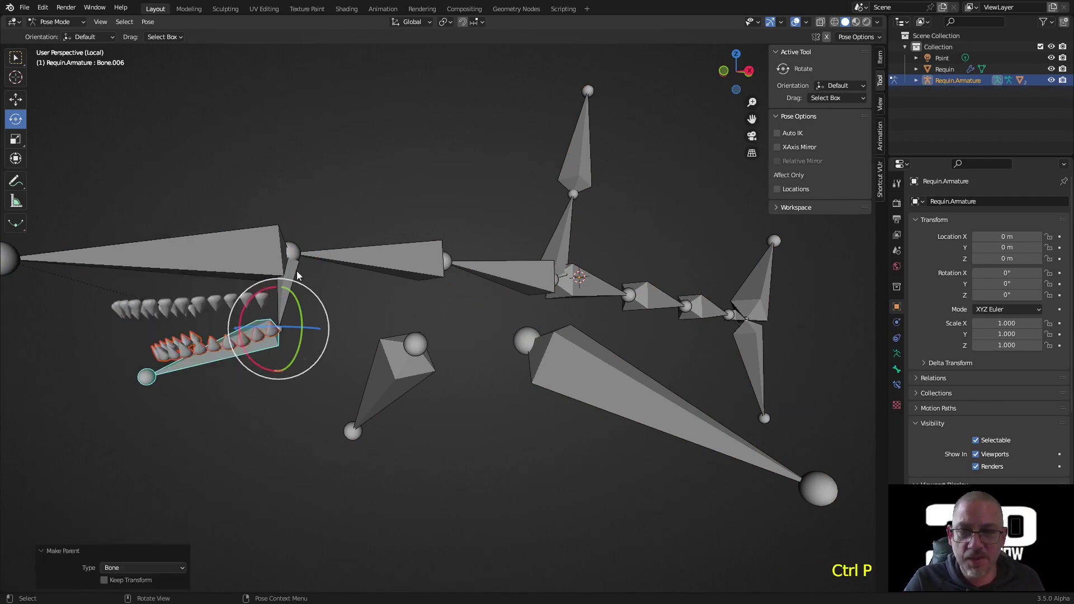
Try rotating the two jaw bones to check that the lower teeth follow them
click(415, 259)
drag(415, 240, 327, 278)
click(286, 294)
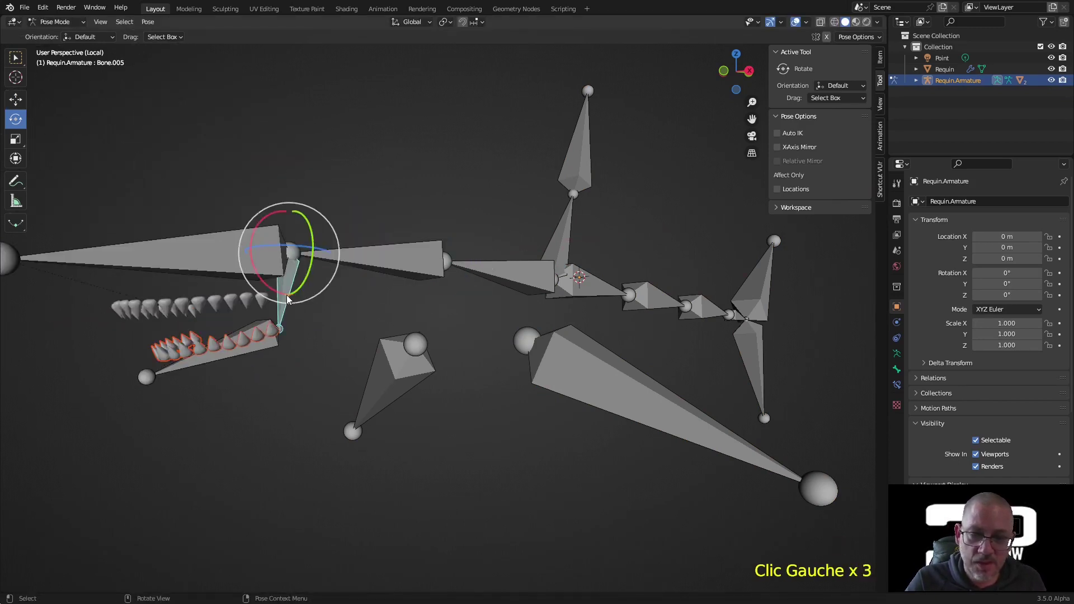
drag(253, 262, 259, 313)
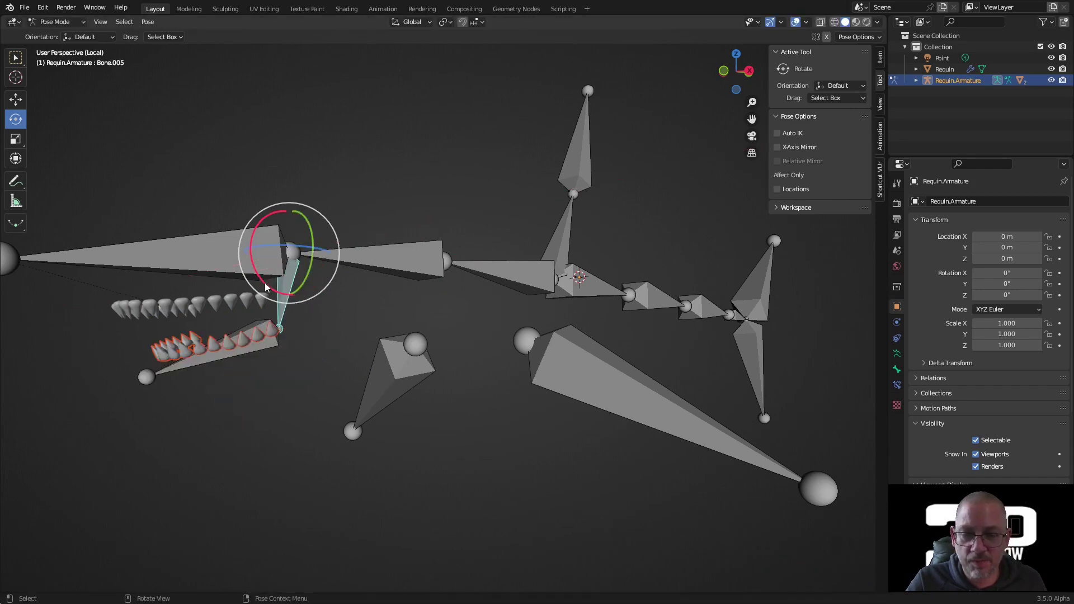
click(260, 324)
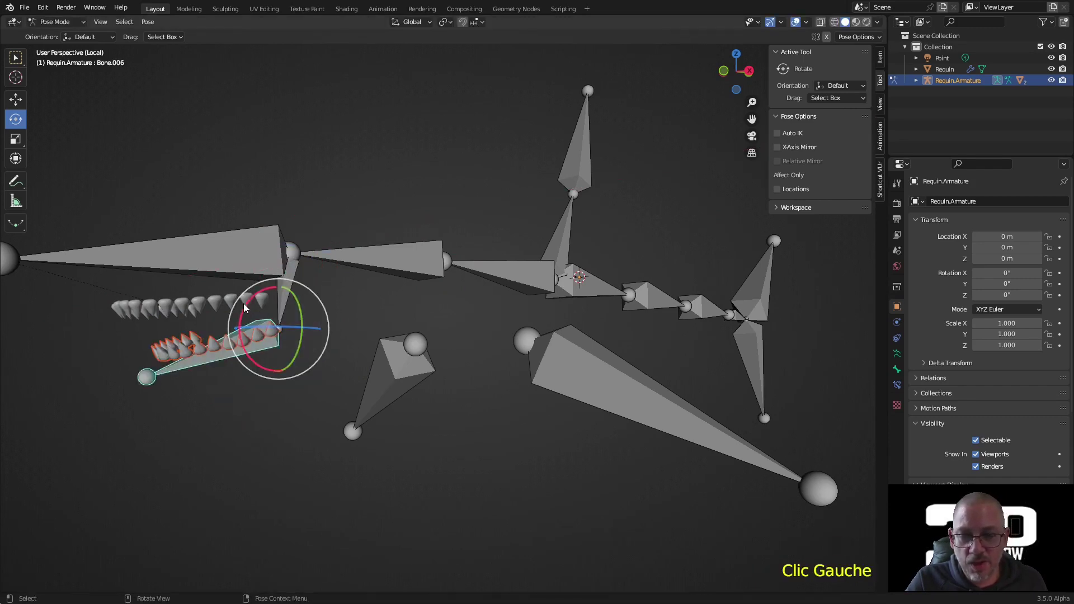
double_click(246, 304)
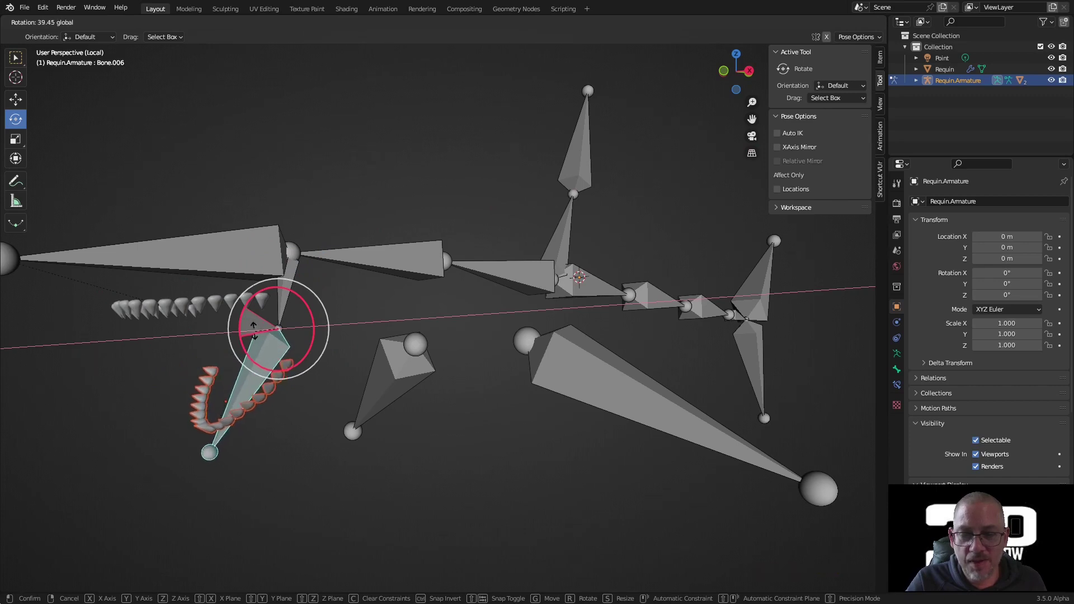
click(244, 304)
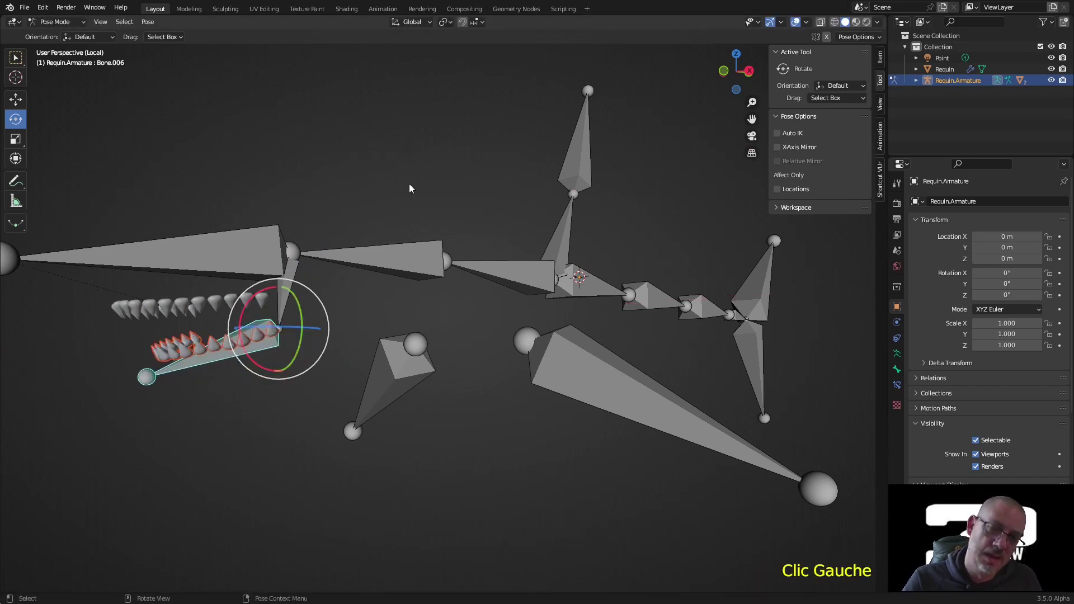
Exit local view to show the whole shark, and return the armature to Object Mode
key(KP_Divide)
click(408, 149)
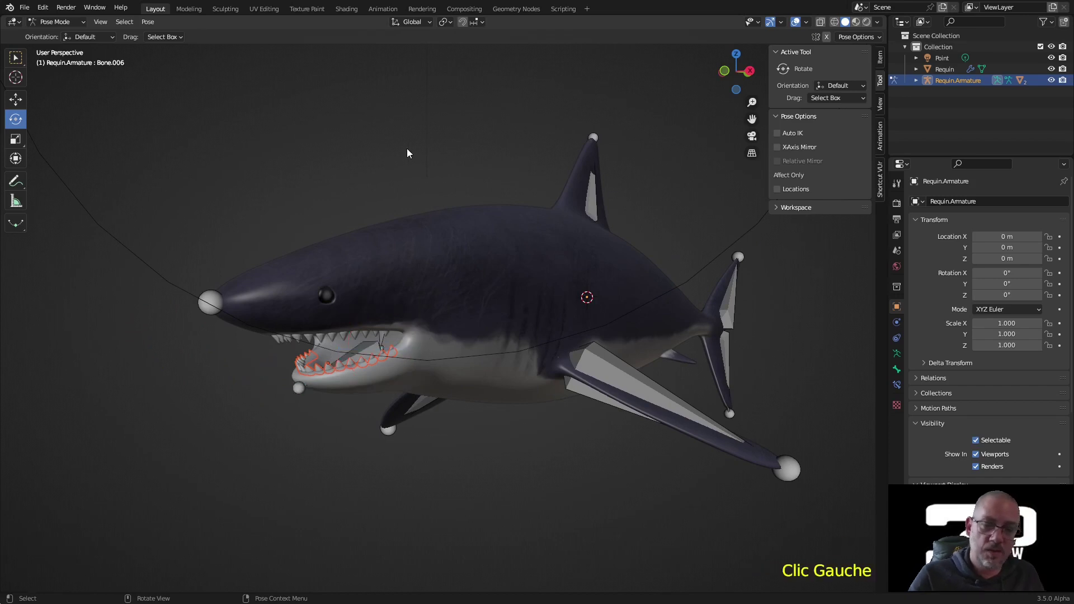
mouse_move(466, 328)
middle_down()
mouse_move(501, 315)
mouse_move(548, 318)
mouse_move(505, 330)
mouse_move(446, 325)
middle_up()
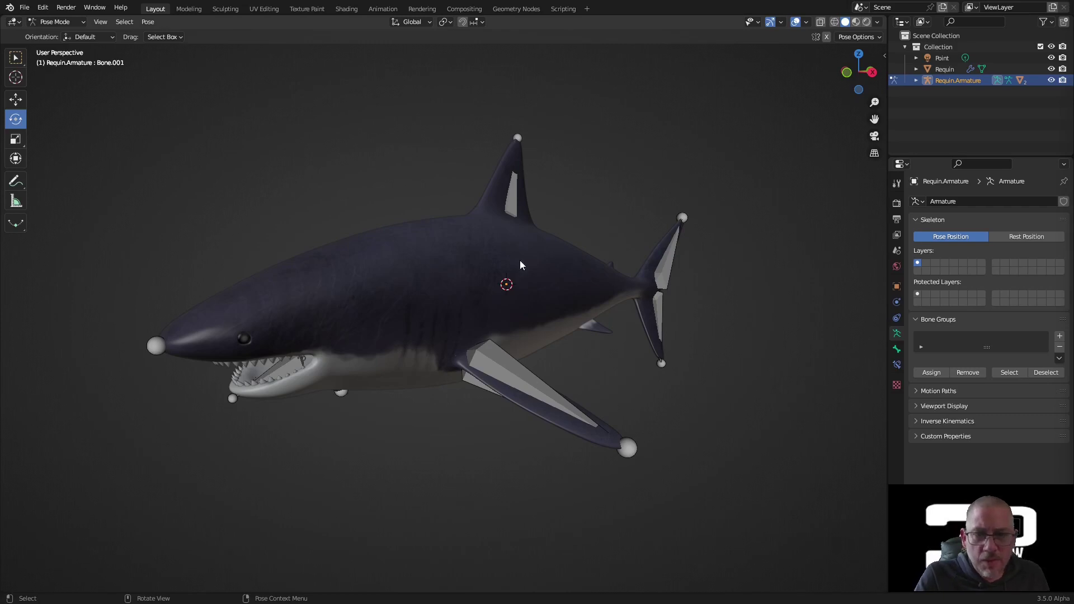
click(56, 21)
click(53, 32)
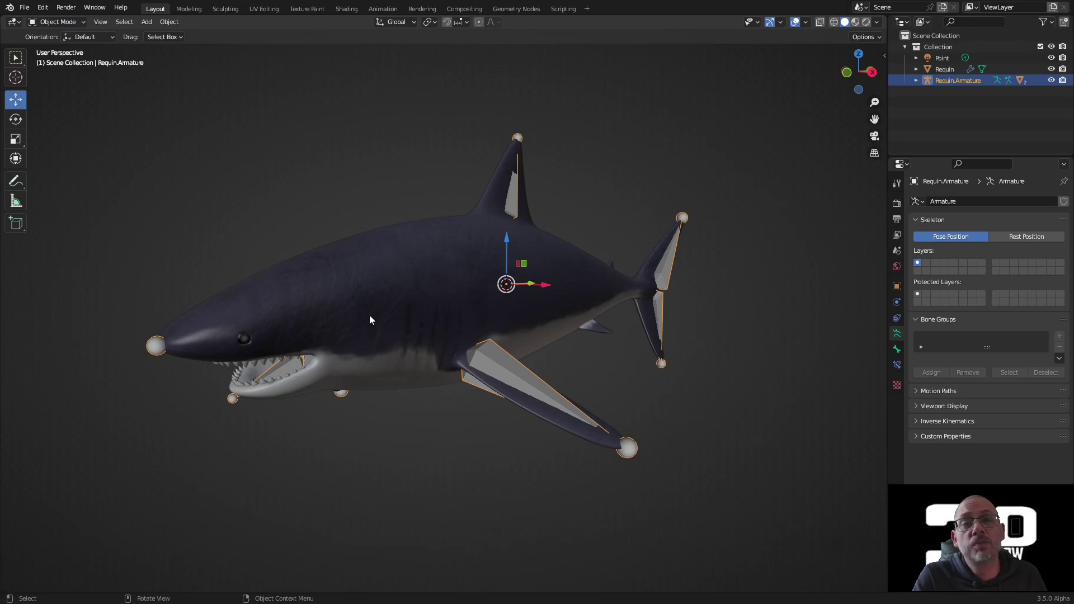
Add a 2 m mesh plane at the world origin while viewing the shark from the top
mouse_move(552, 227)
middle_down()
mouse_move(571, 230)
mouse_move(559, 238)
middle_up()
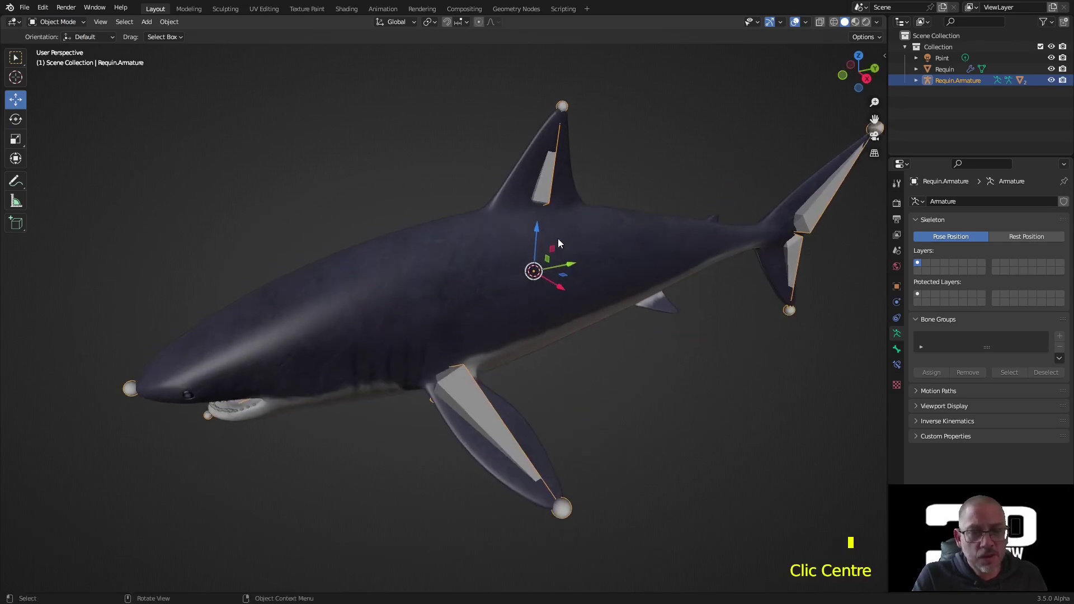
click(860, 55)
alt+middle_drag(643, 201, 572, 207)
scroll(554, 223, down, 1)
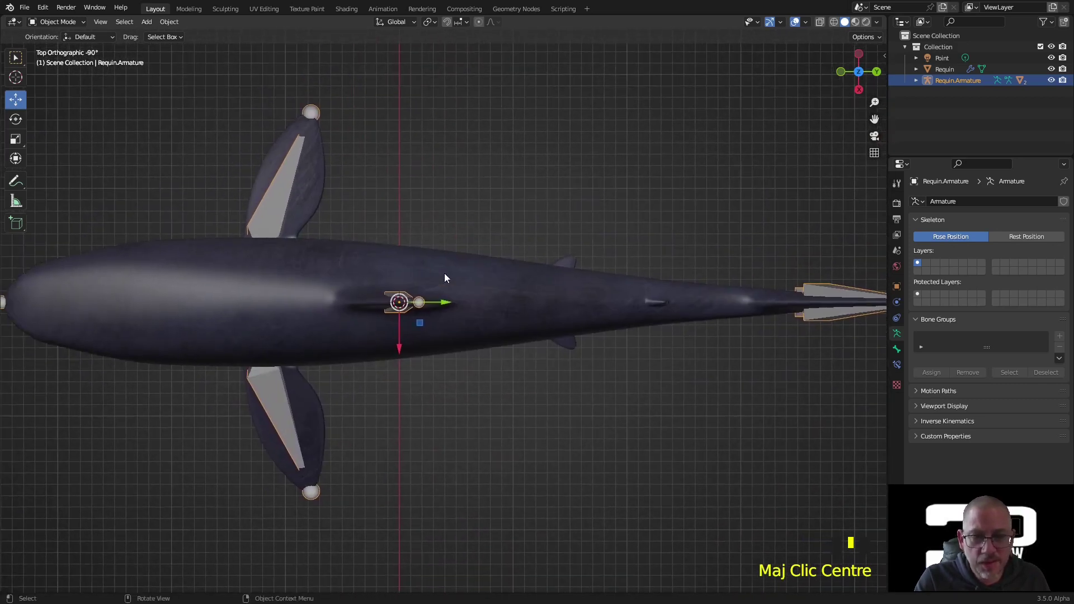
scroll(444, 273, down, 1)
click(146, 23)
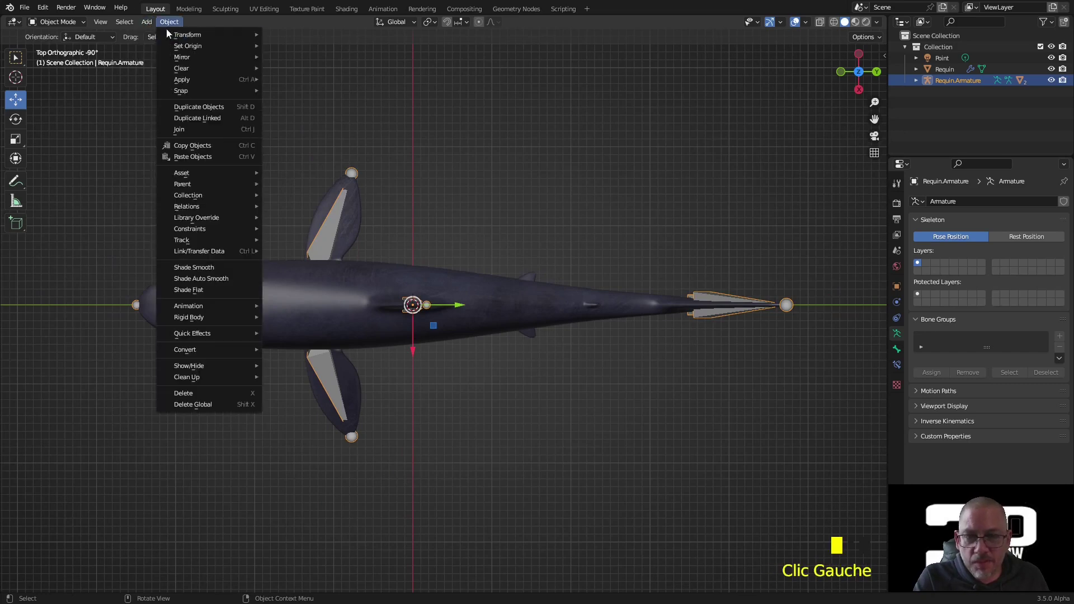
click(143, 24)
click(143, 24)
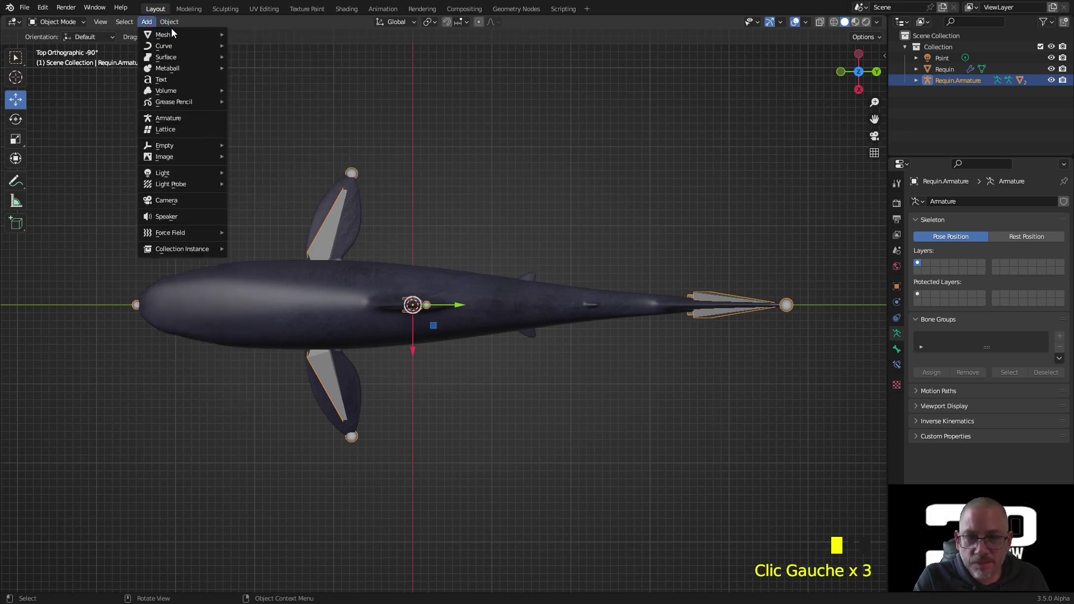
mouse_move(171, 33)
click(287, 34)
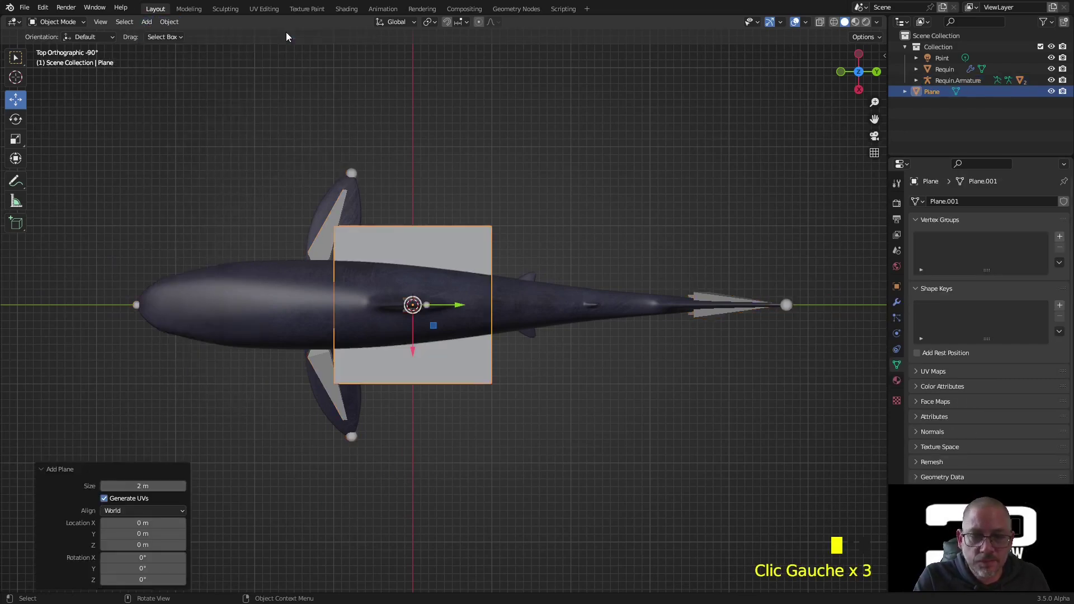
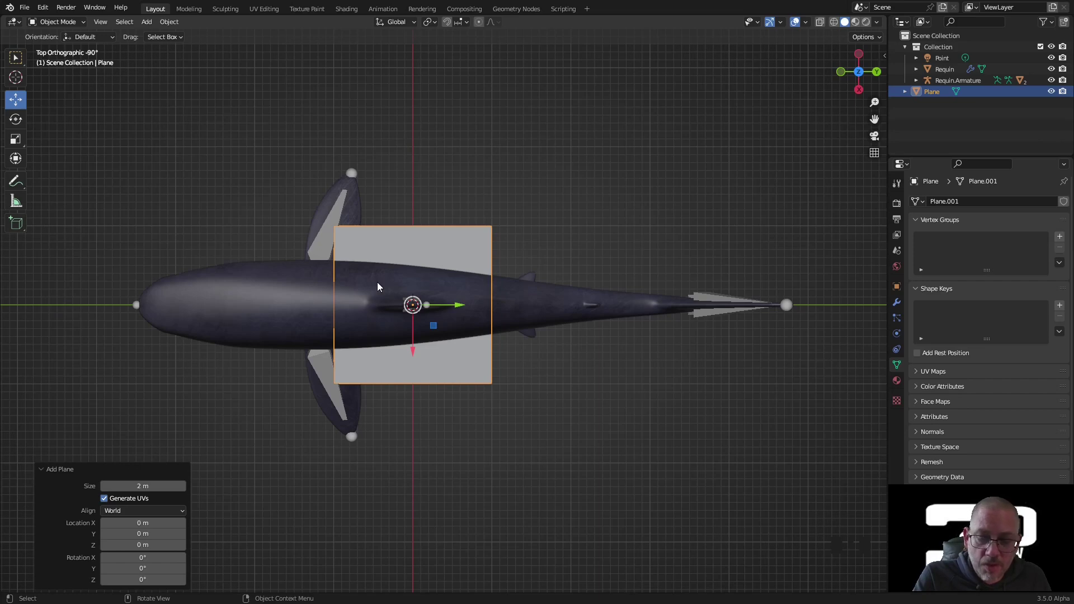
Turn on X-ray display in Edit Mode, and split the plane lengthwise with one centred loop cut along the shark's axis
key(Tab)
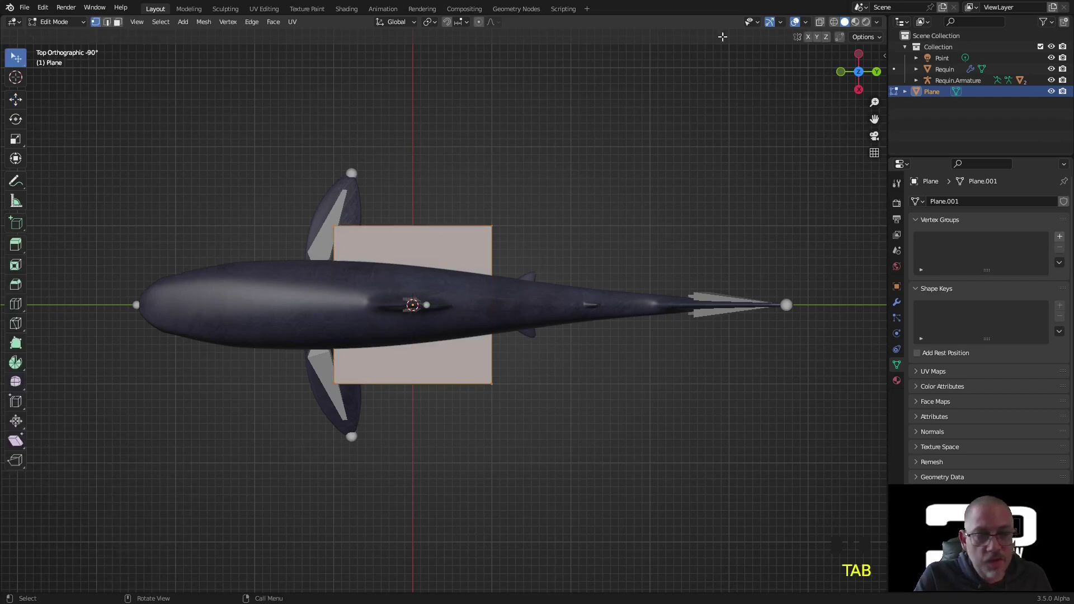
key(alt+z)
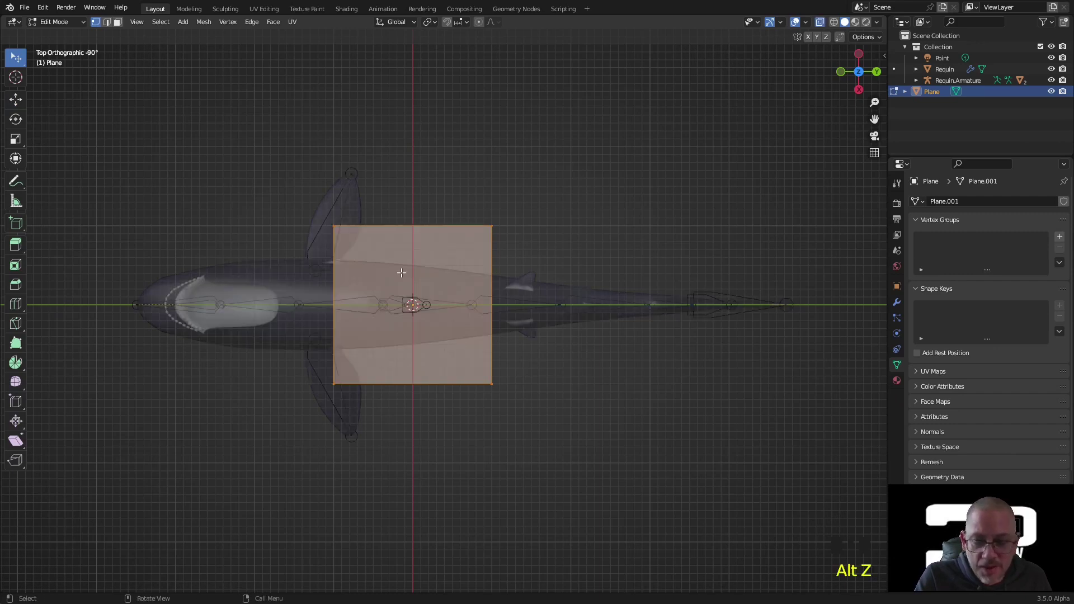
key(2)
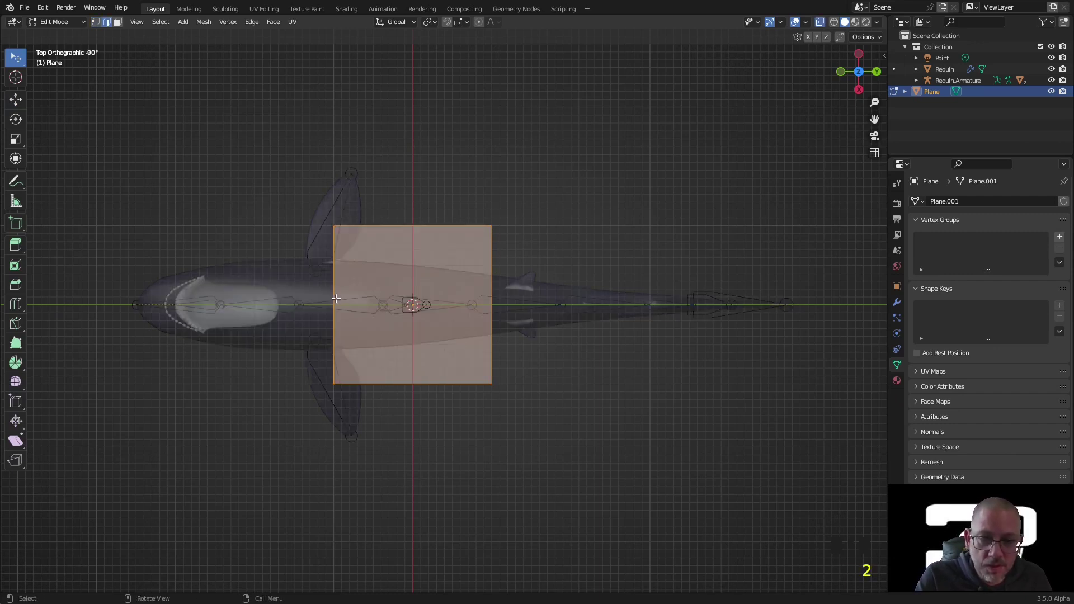
key(ctrl+r)
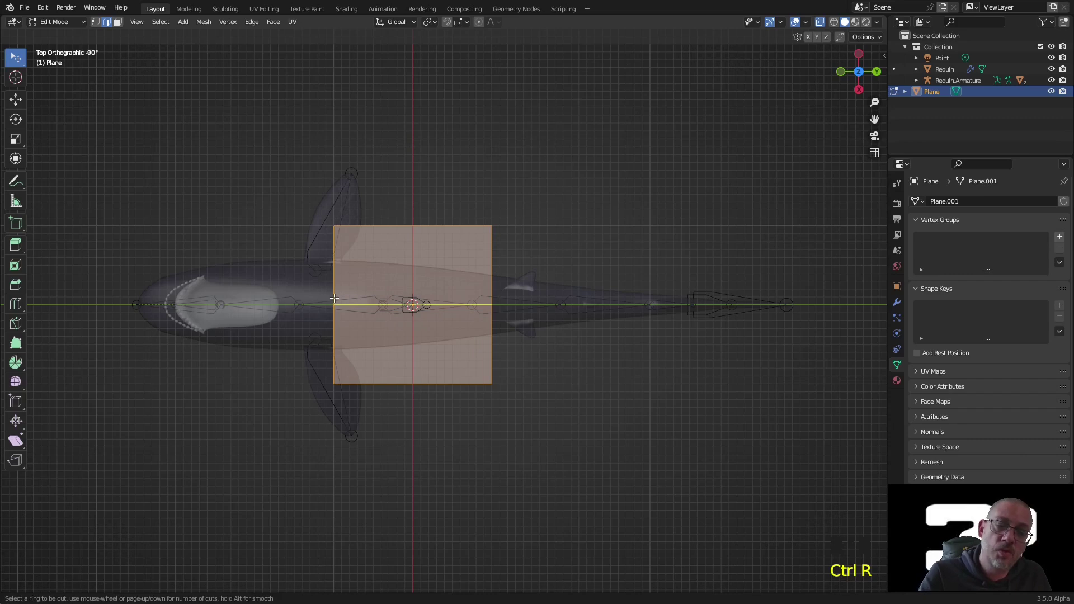
click(334, 297)
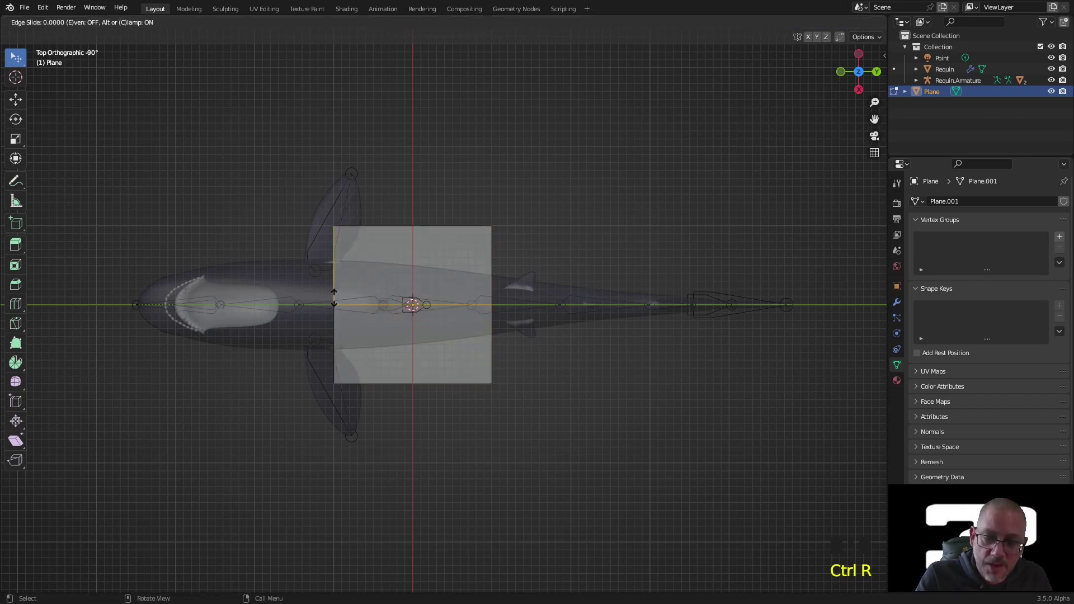
right_click(286, 255)
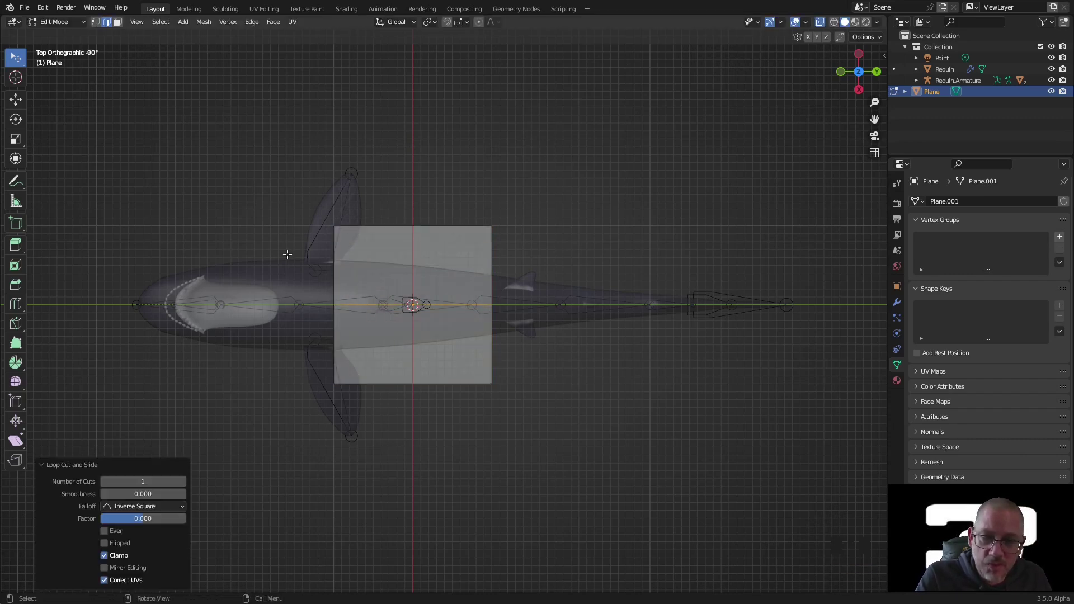
Delete the plane's half face on the positive X side of the shark's axis
key(3)
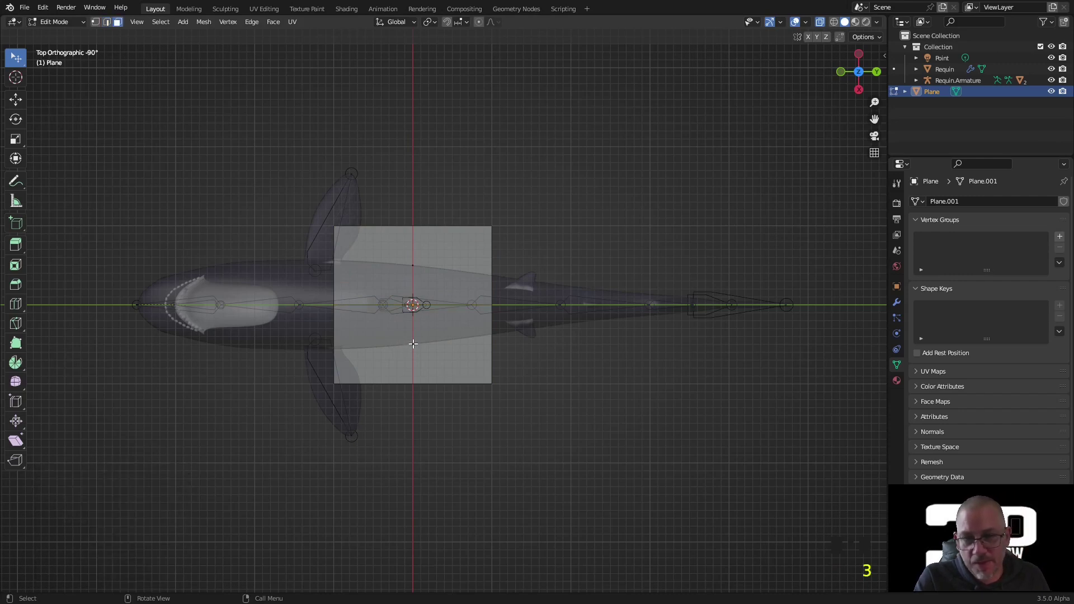
click(413, 343)
key(x)
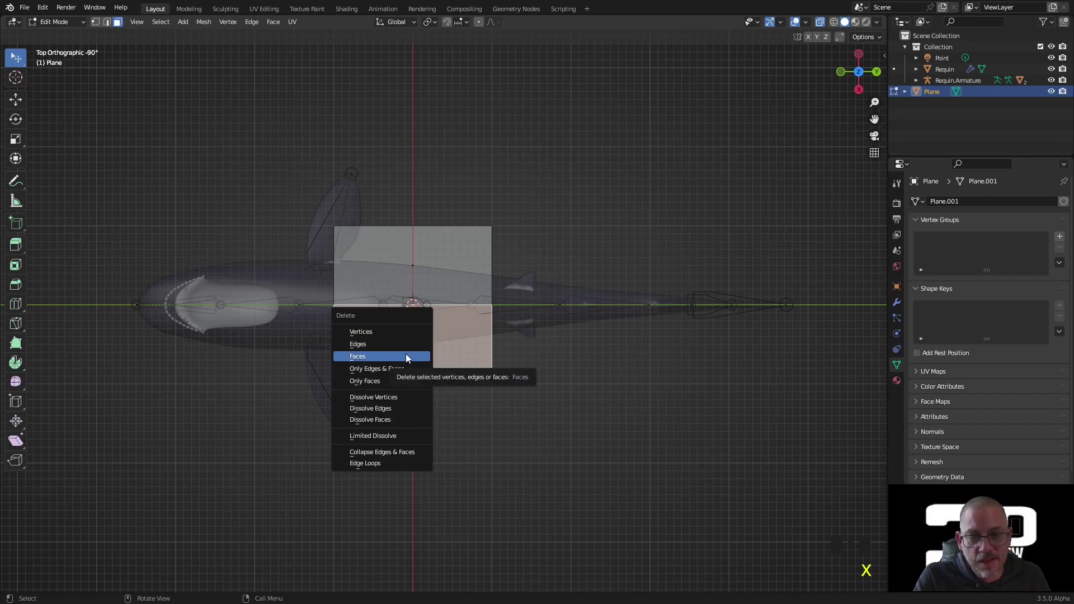
click(405, 355)
Move the remaining half plane's front edge along Y to the snout tip, and its rear edge about 2.7 m to the tail base
key(2)
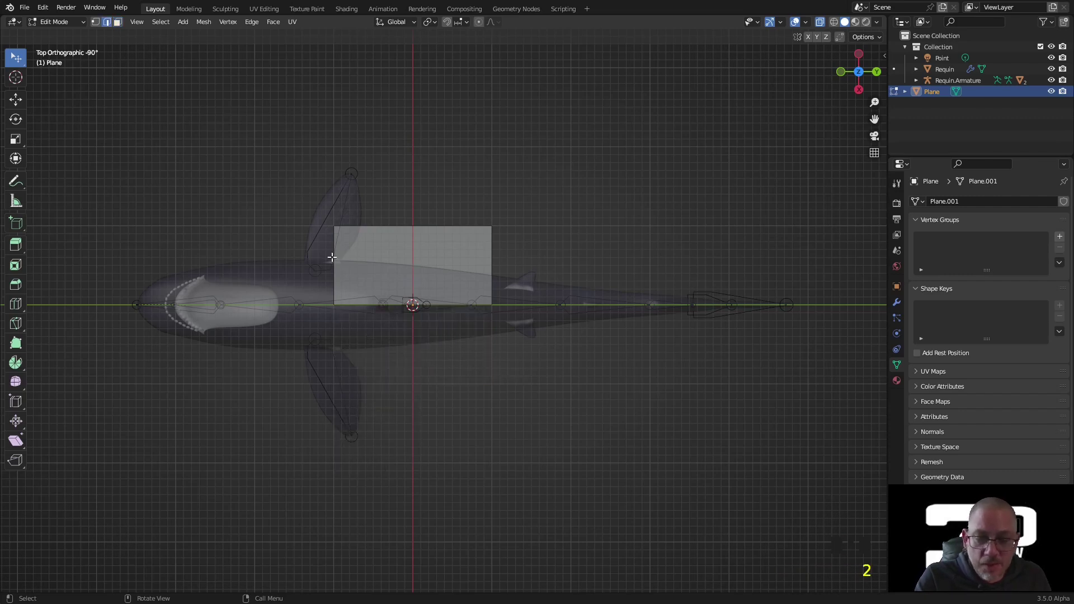
click(334, 261)
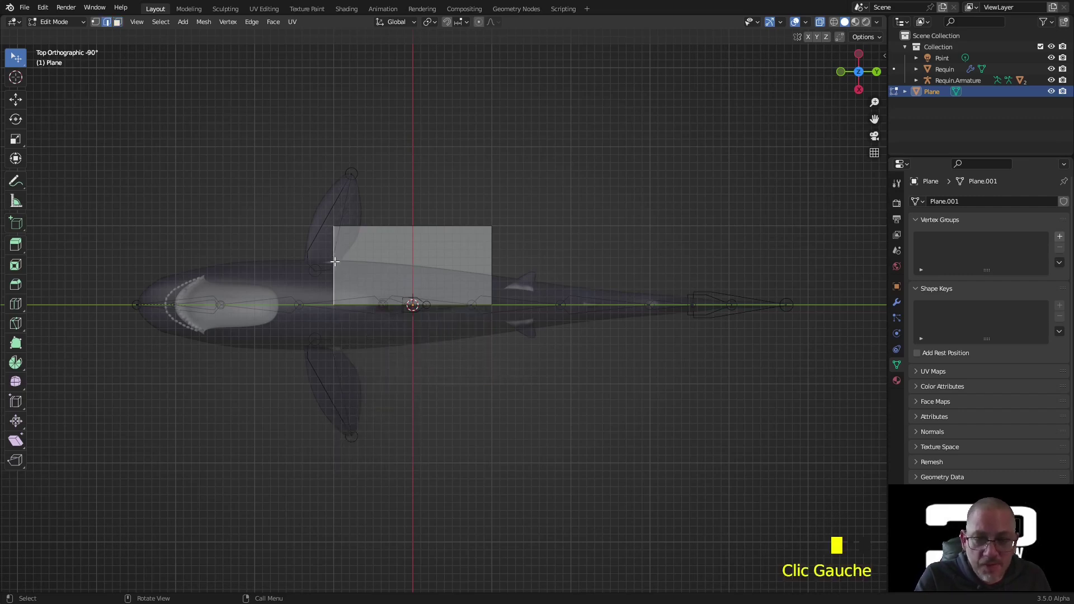
click(13, 97)
drag(361, 263, 164, 278)
click(493, 271)
drag(494, 271, 708, 268)
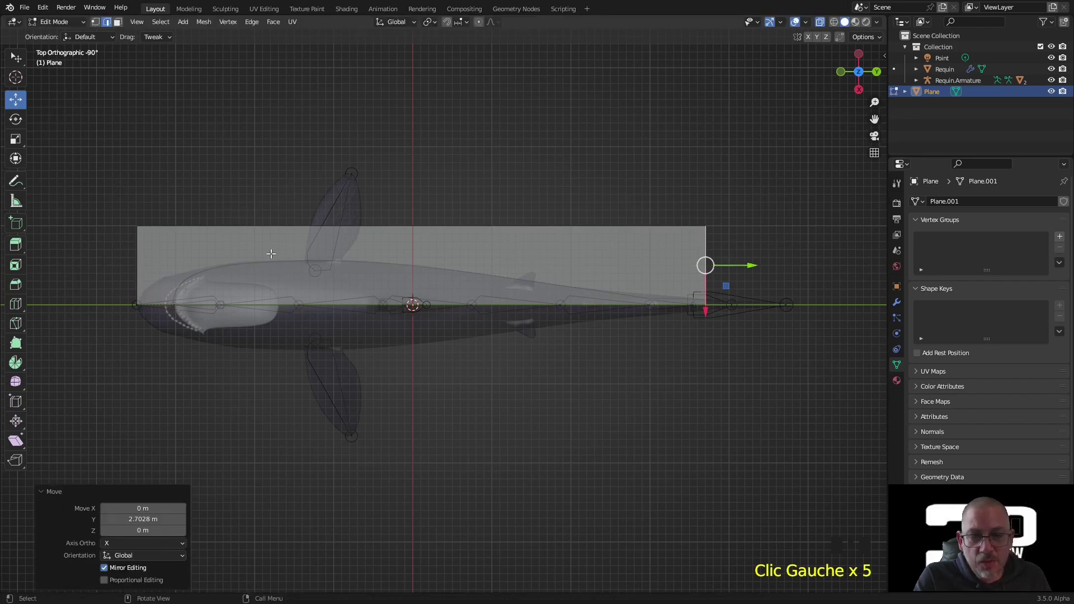
Add four evenly spaced crosswise loop cuts along the stretched half plane
key(ctrl+r)
scroll(287, 262, up, 3)
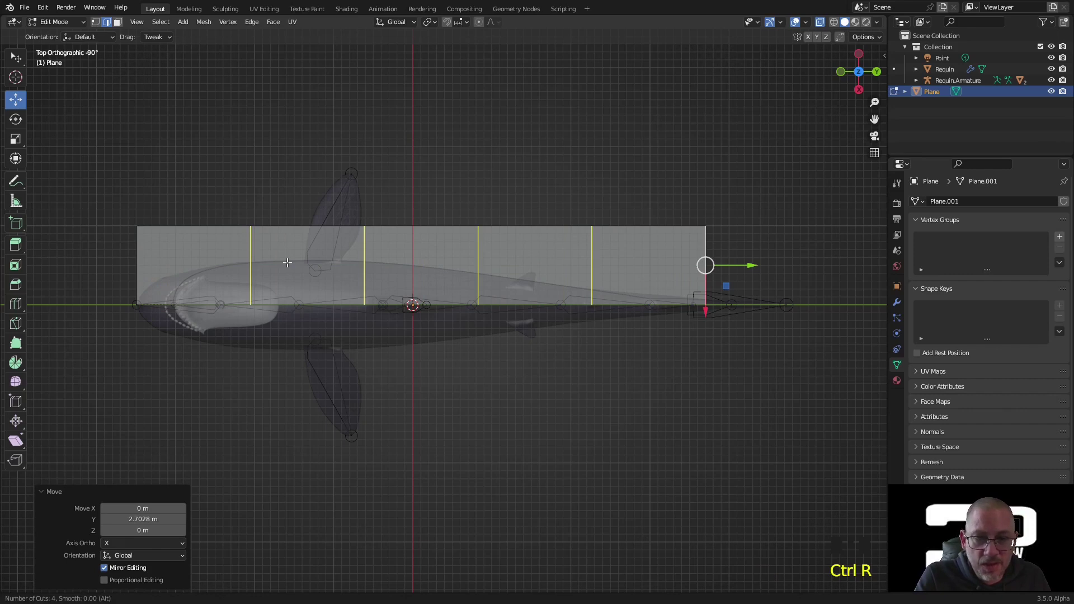
click(287, 263)
right_click(287, 262)
Move the four crosswise edges along Y toward the head, lining them up with the joints of the spine bones
click(250, 263)
drag(250, 263, 213, 263)
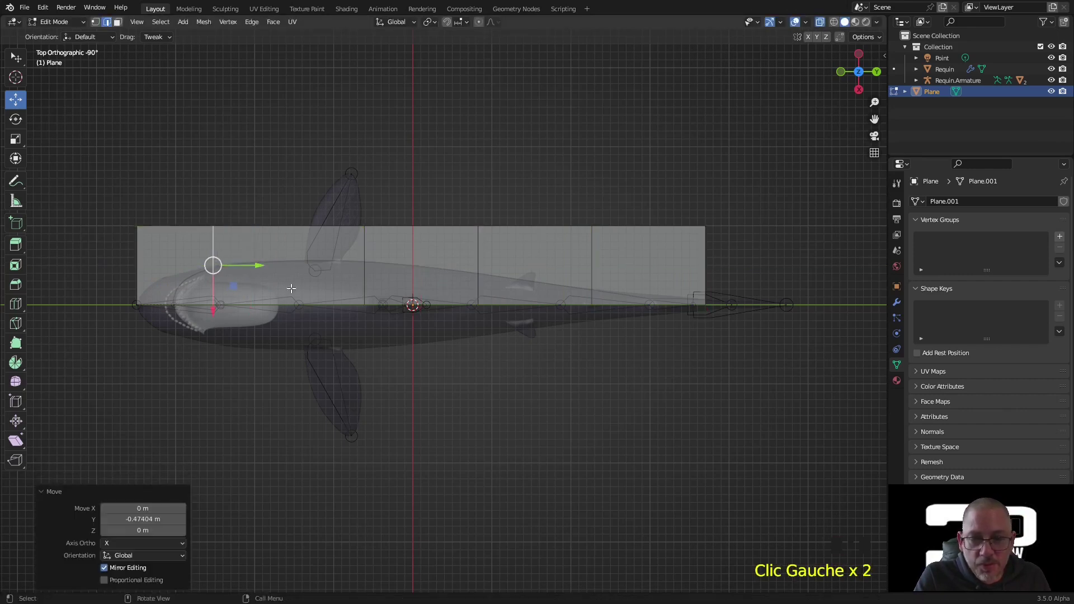
click(365, 259)
drag(392, 267, 324, 267)
click(471, 264)
drag(473, 264, 362, 264)
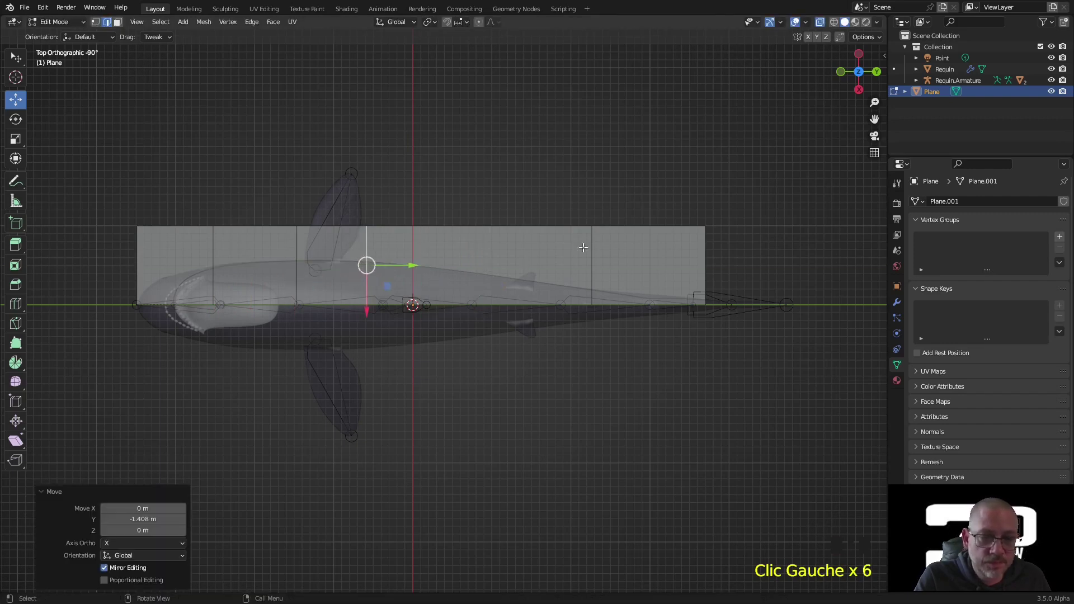
click(592, 255)
drag(608, 264, 492, 282)
Add one loop cut to the plane's rear section, slid toward the tail to the spine joint just ahead of the tail fin
key(ctrl+r)
click(606, 249)
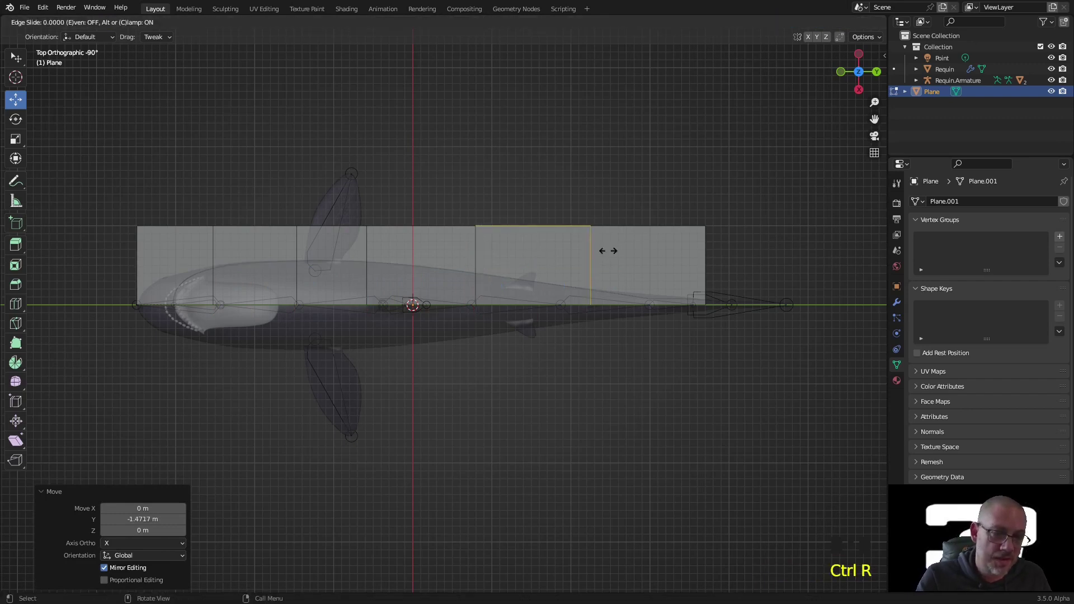
click(658, 265)
Move the plane's rear end edge along Y into the tail fin, and its last outer edge about 0.79 m inward along X
click(712, 264)
drag(728, 266, 694, 323)
click(692, 229)
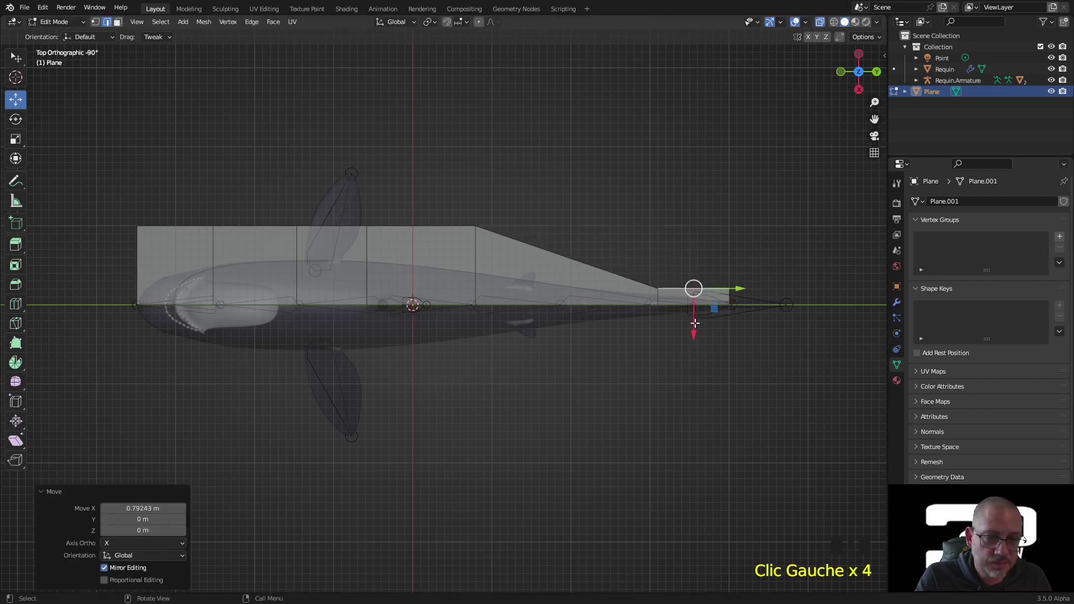
Move the plane's outer vertices along the mid-body inward to follow the shark's flank, the one behind the pectoral fin by about 0.38 m along X
click(475, 227)
drag(475, 227, 470, 268)
click(366, 228)
drag(367, 250, 367, 286)
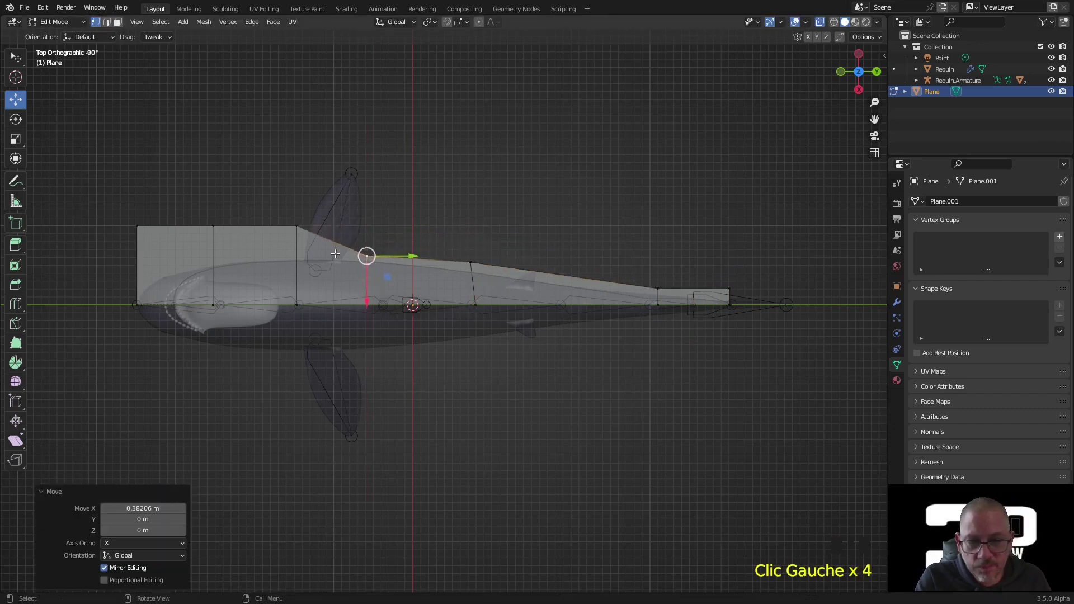
click(297, 226)
drag(294, 274, 301, 299)
Fit the plane's head-end vertices around the head, moving the nose vertex about -0.12 m along Y, and taper the tail-end outer corner
click(213, 226)
drag(212, 243, 146, 313)
click(137, 227)
click(136, 306)
scroll(742, 286, up, 1)
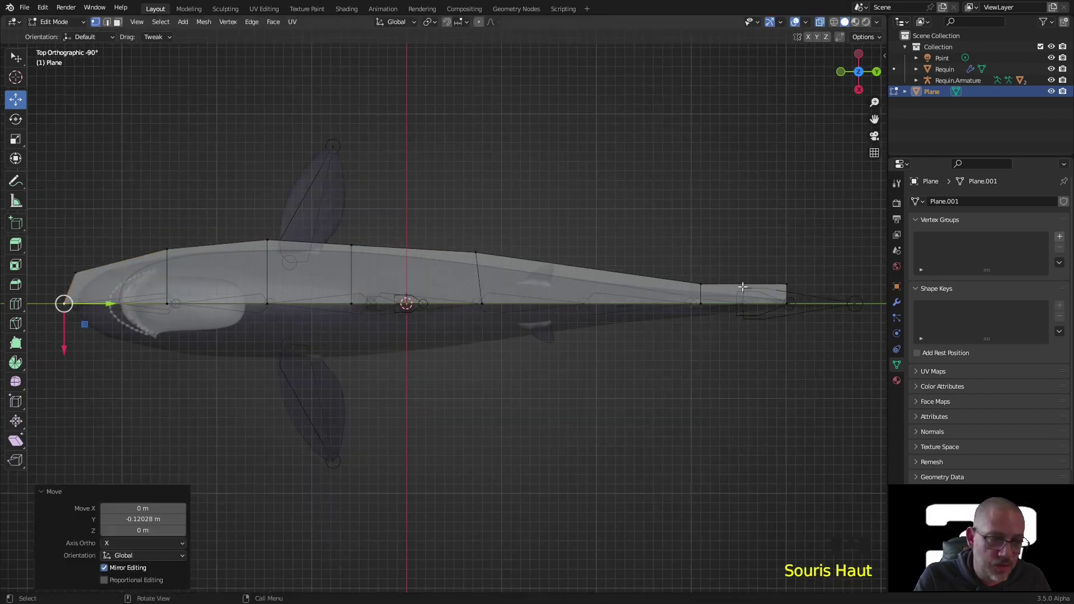
click(783, 285)
drag(783, 286, 781, 293)
Extrude the outer edge beside the pectoral fin about 1.23 m outward along X, and shift its tip vertices to fit the fin
click(306, 242)
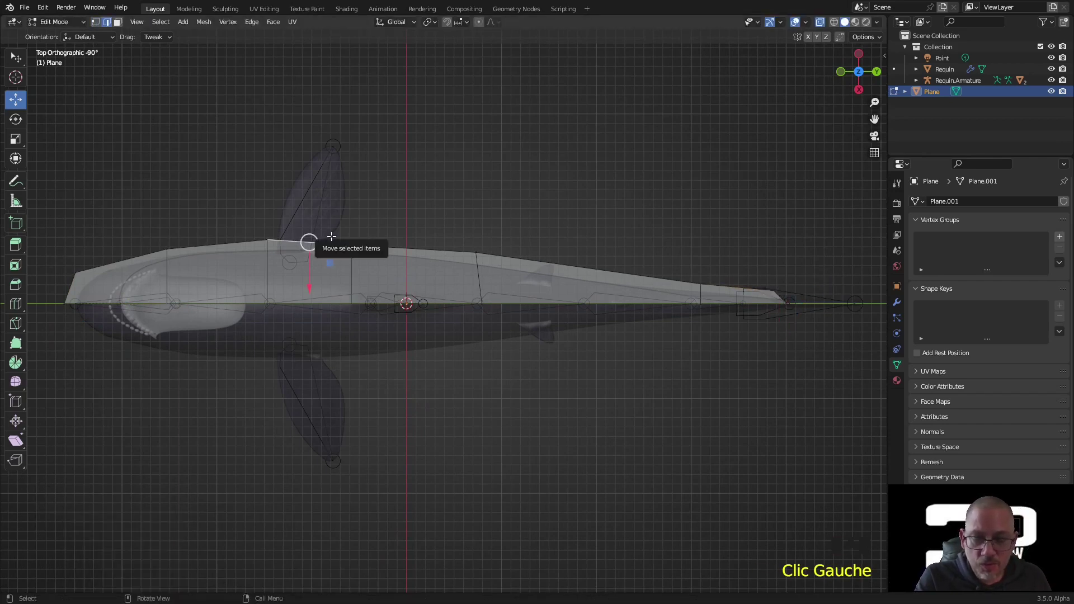
key(e)
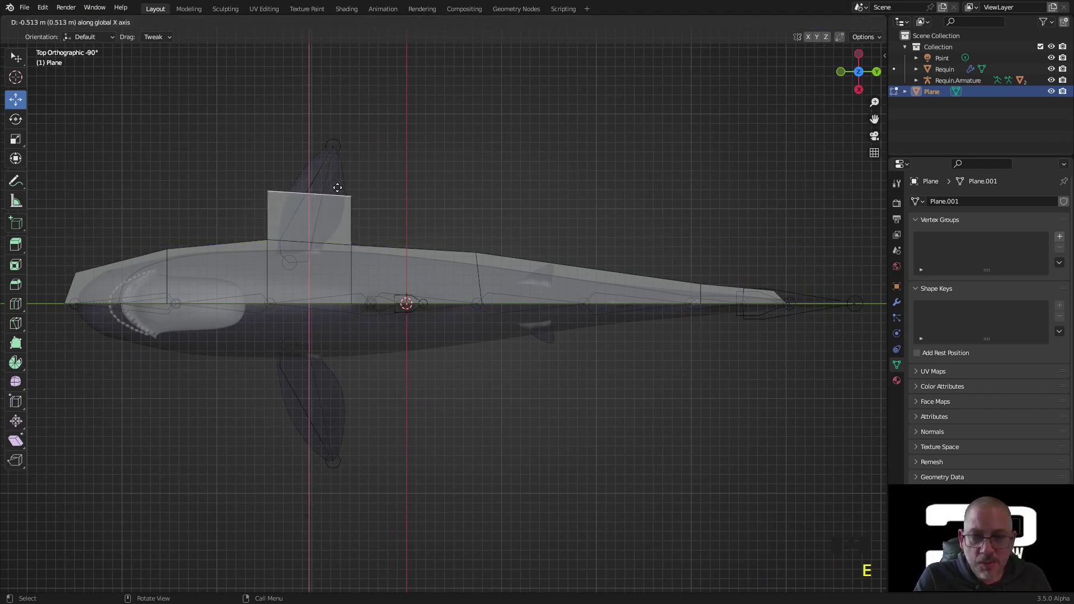
click(350, 119)
key(1)
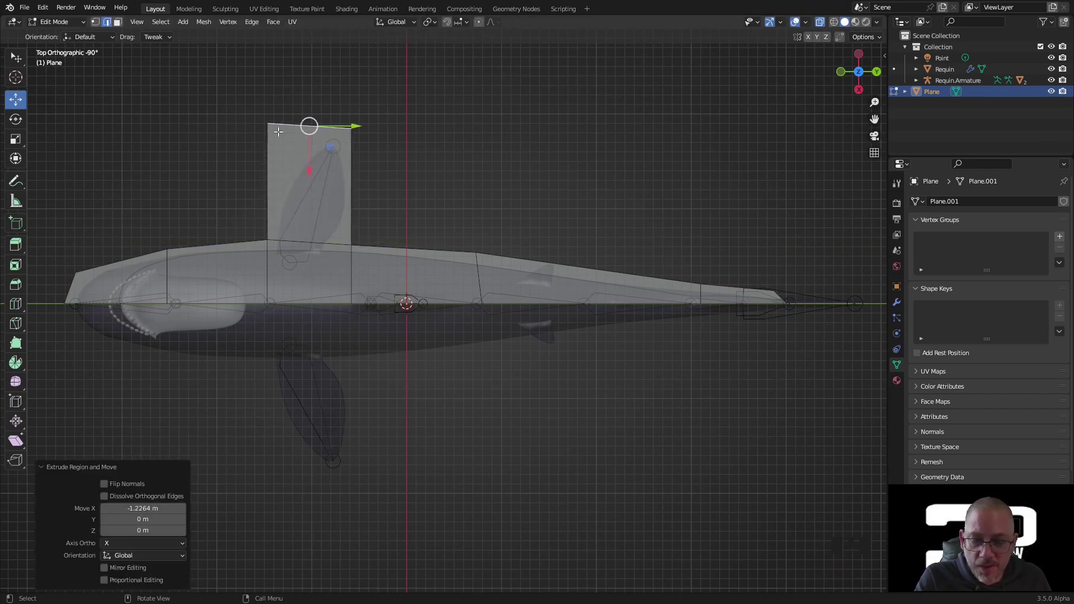
click(268, 123)
drag(268, 123, 358, 148)
click(367, 134)
click(350, 129)
Select all the faces of the half plane from head to tail, including the pectoral fin face
key(3)
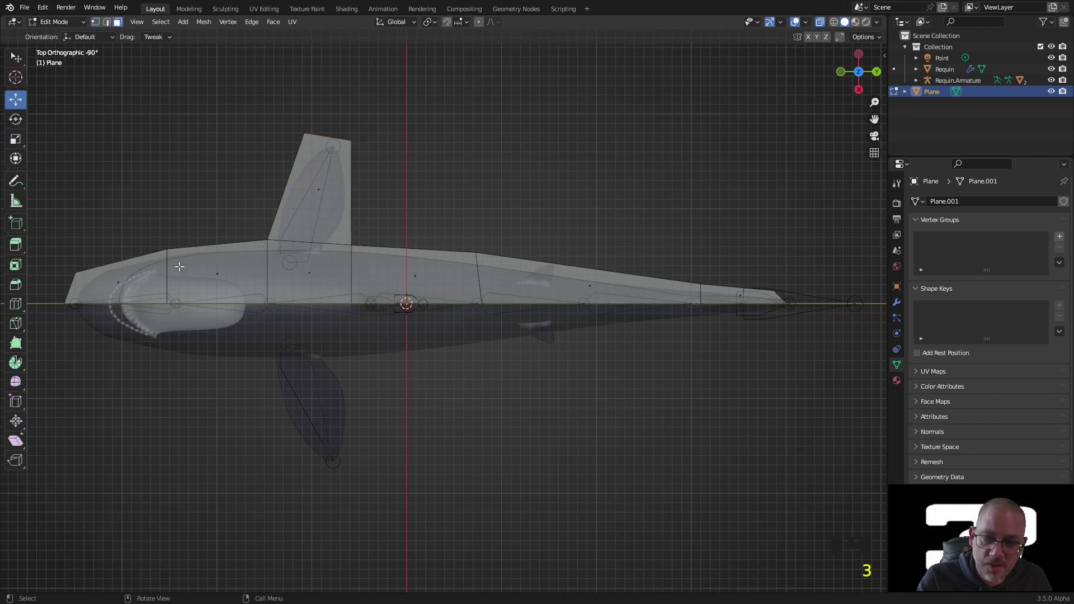
click(128, 280)
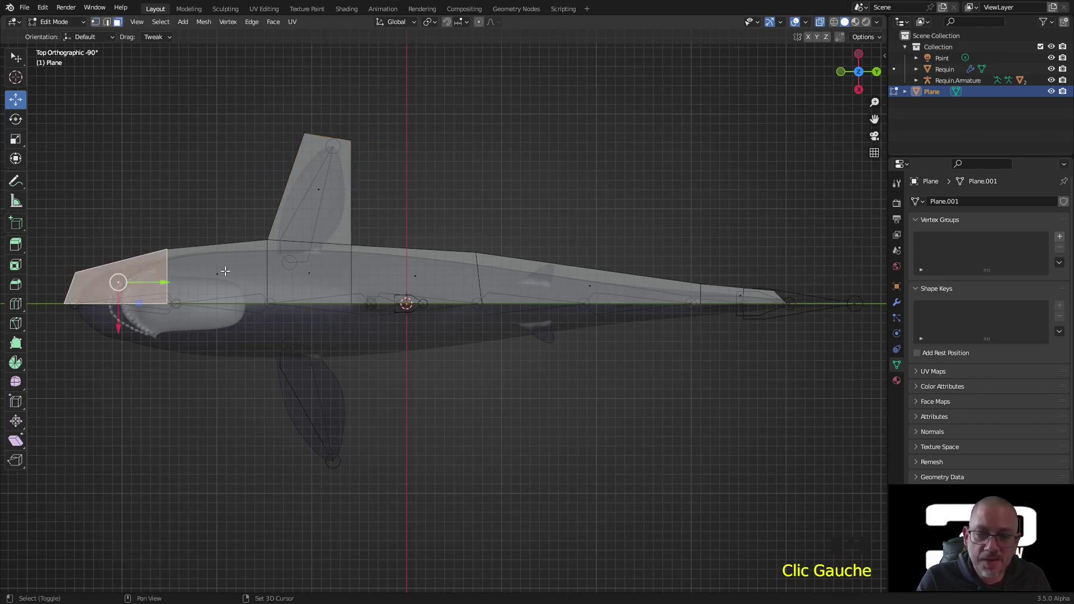
shift+click(250, 274)
shift+click(322, 263)
shift+click(322, 194)
shift+click(404, 291)
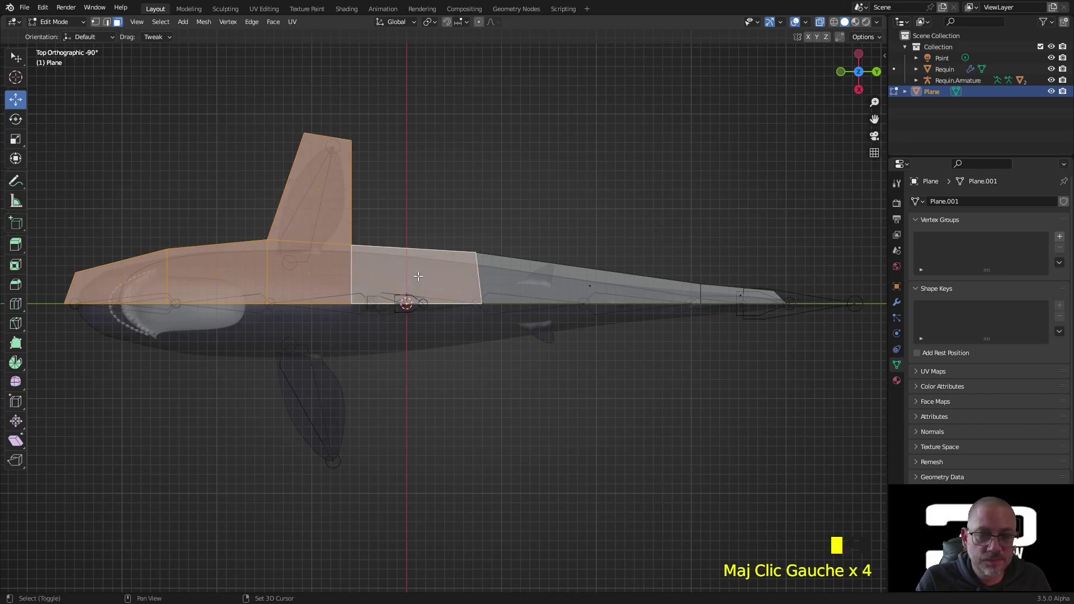
shift+click(553, 290)
shift+click(733, 298)
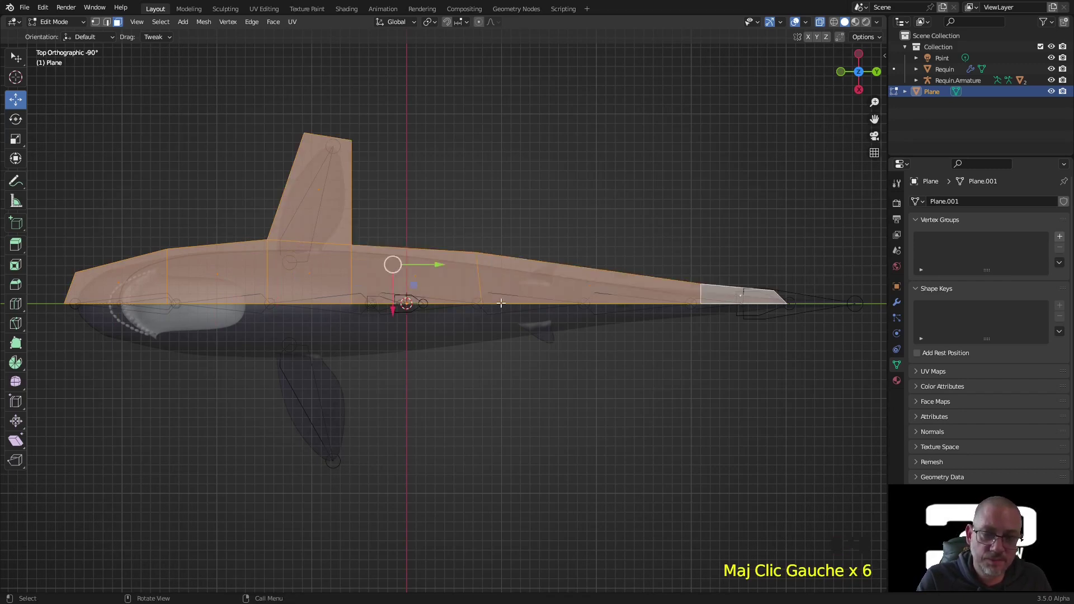
key(x)
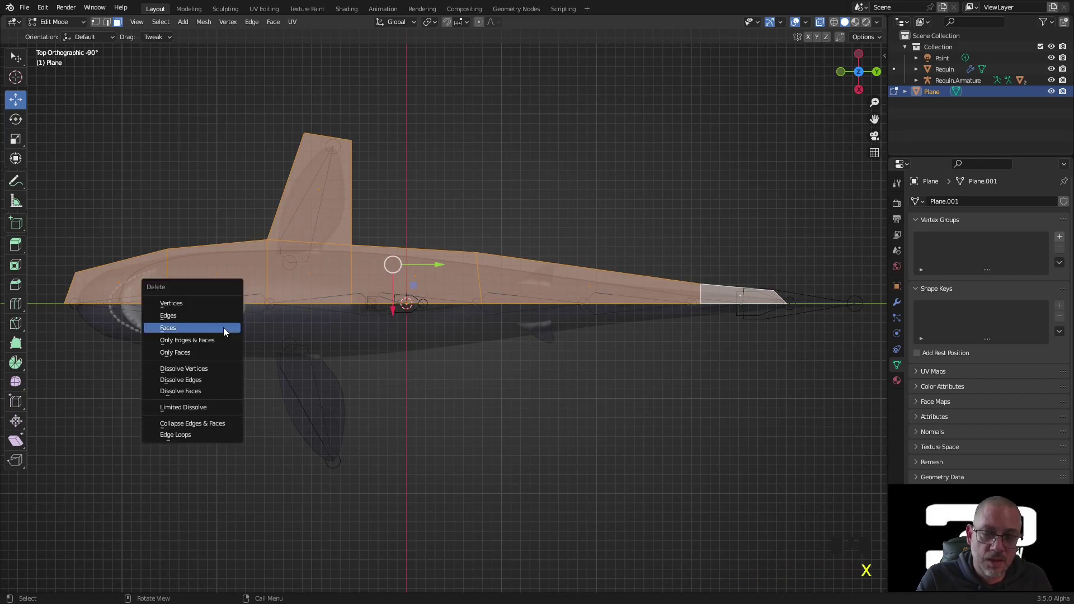
click(223, 328)
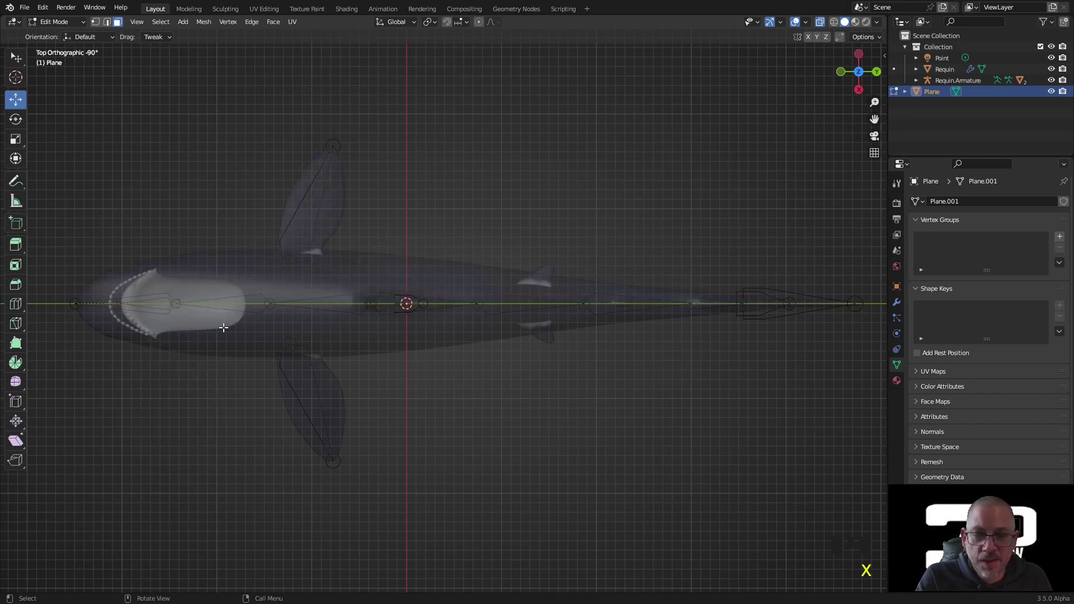
key(ctrl+z)
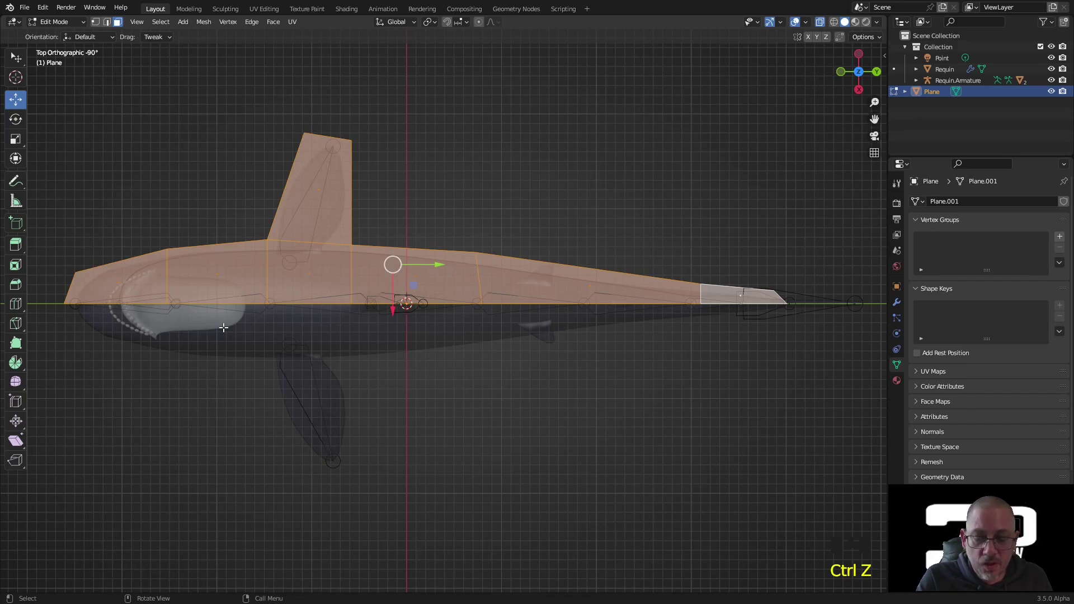
Delete only the faces of the half plane, keeping its edges and vertices
key(x)
click(207, 351)
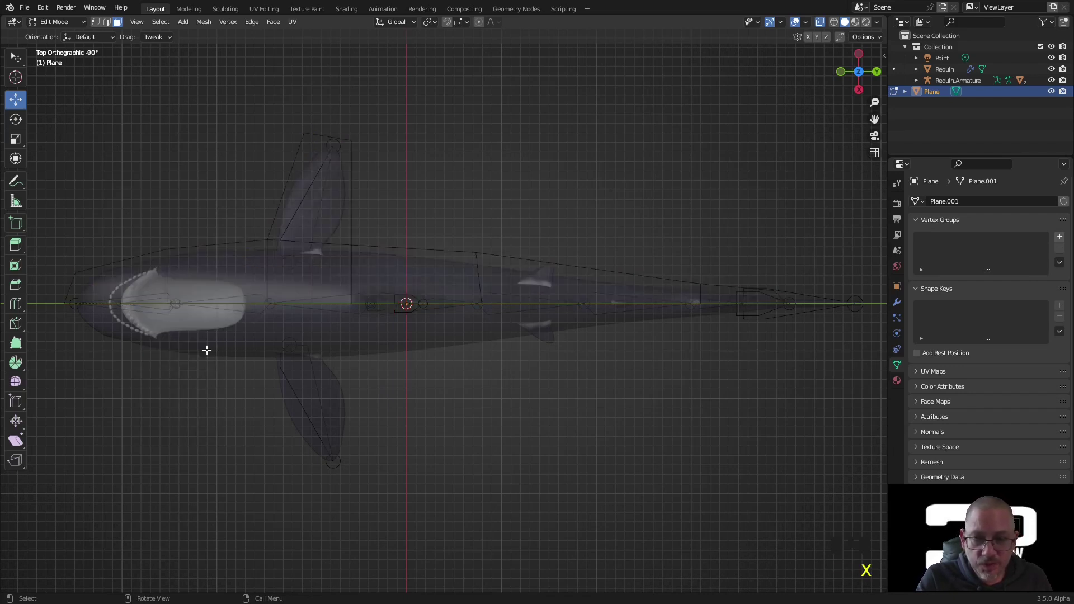
Delete the crosswise edges, the fin's base edge and the selected centerline edges so the half plane is reduced to its outer outline
key(2)
click(155, 303)
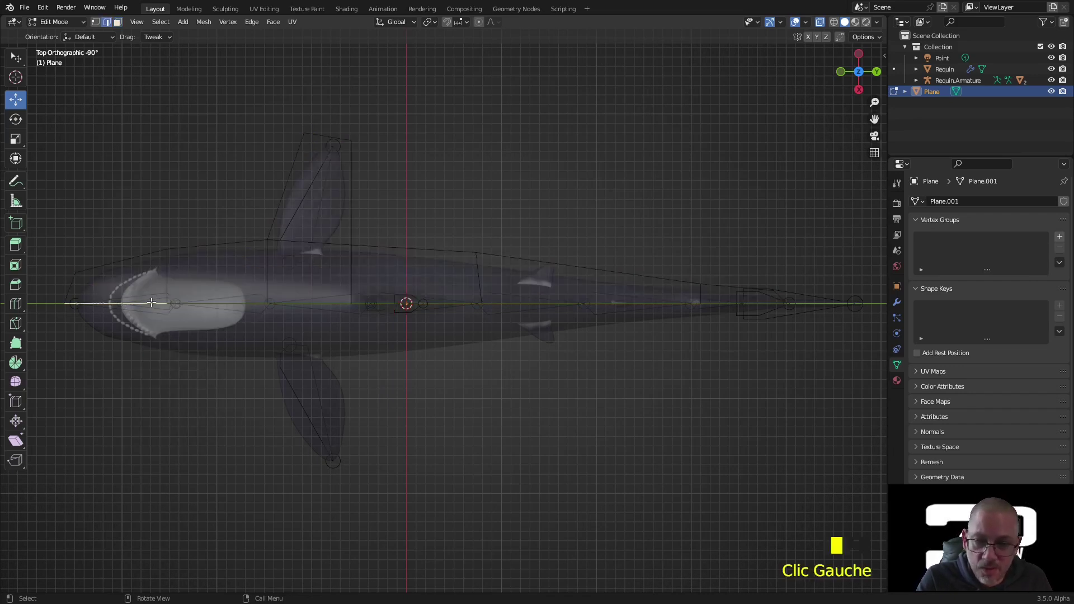
shift+click(166, 285)
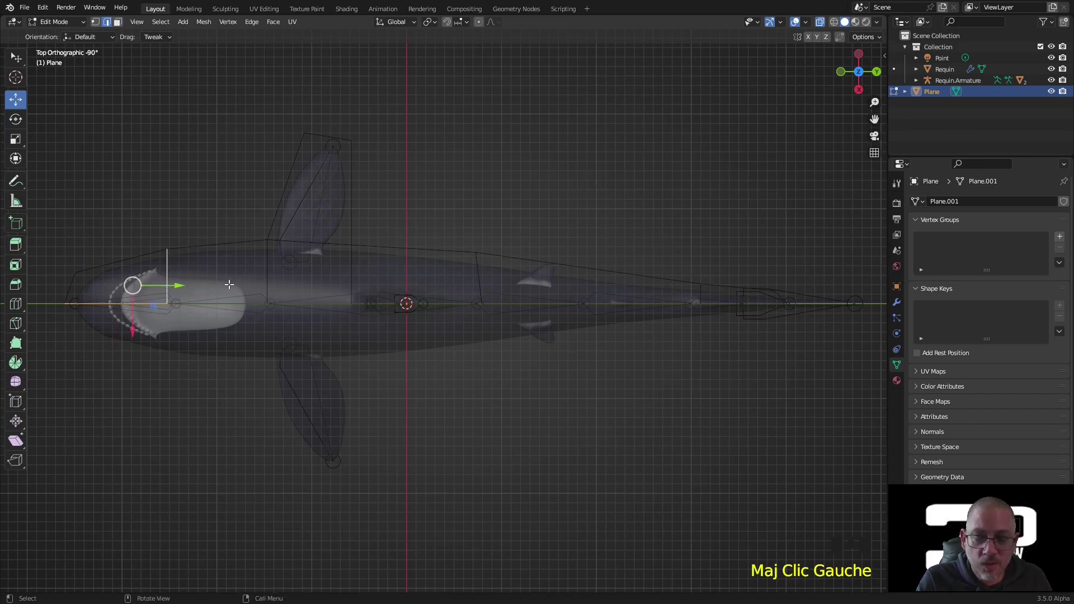
mouse_move(231, 285)
ctrl+right_down()
mouse_move(243, 316)
mouse_move(359, 321)
mouse_move(767, 299)
ctrl+right_up()
ctrl+shift+click(747, 304)
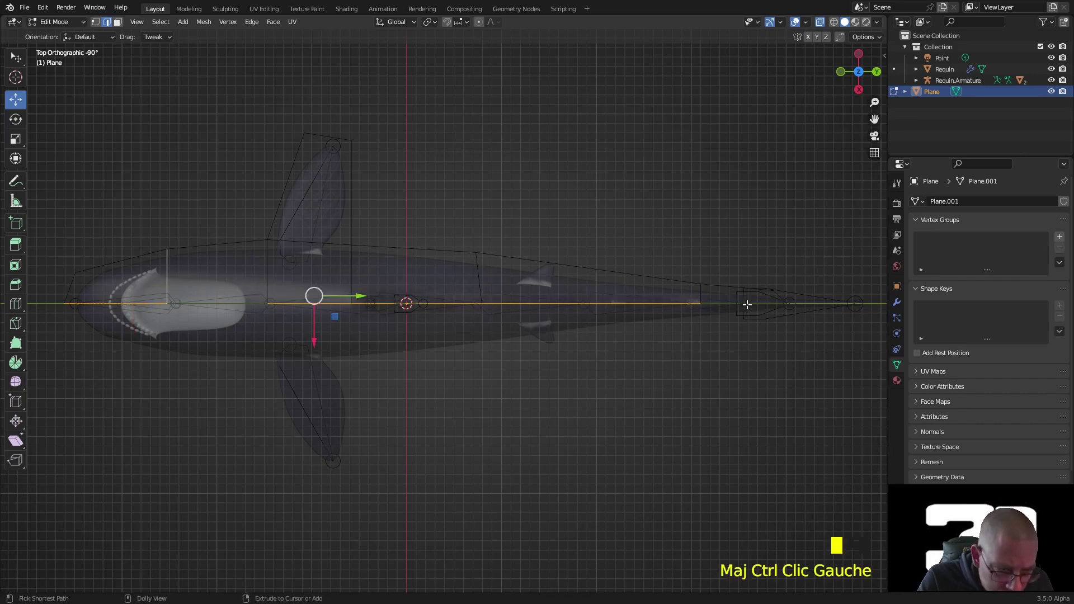
key(ctrl+z)
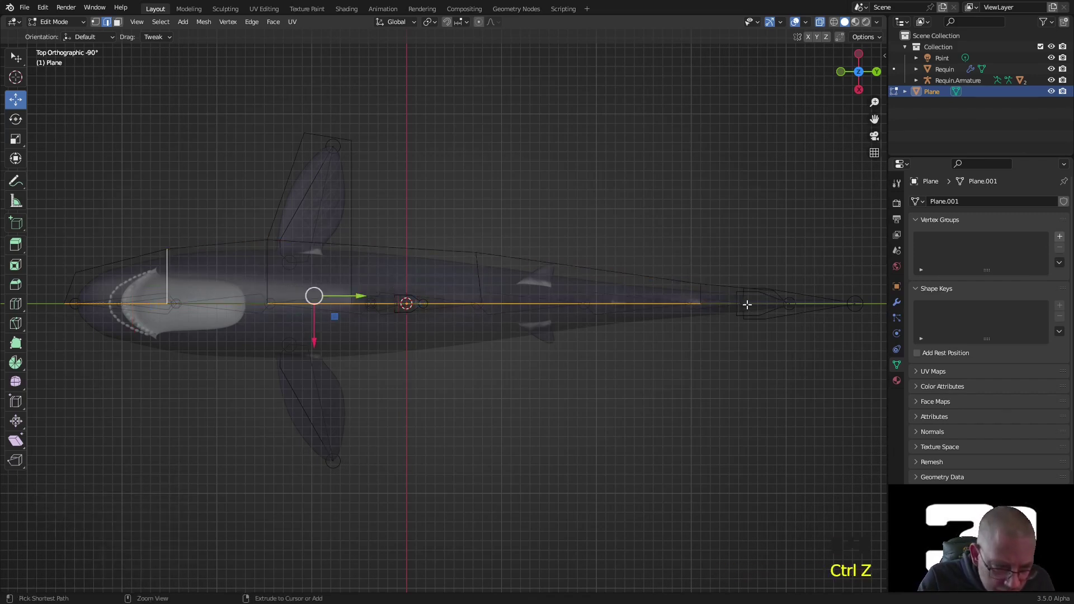
shift+click(726, 305)
shift+click(700, 295)
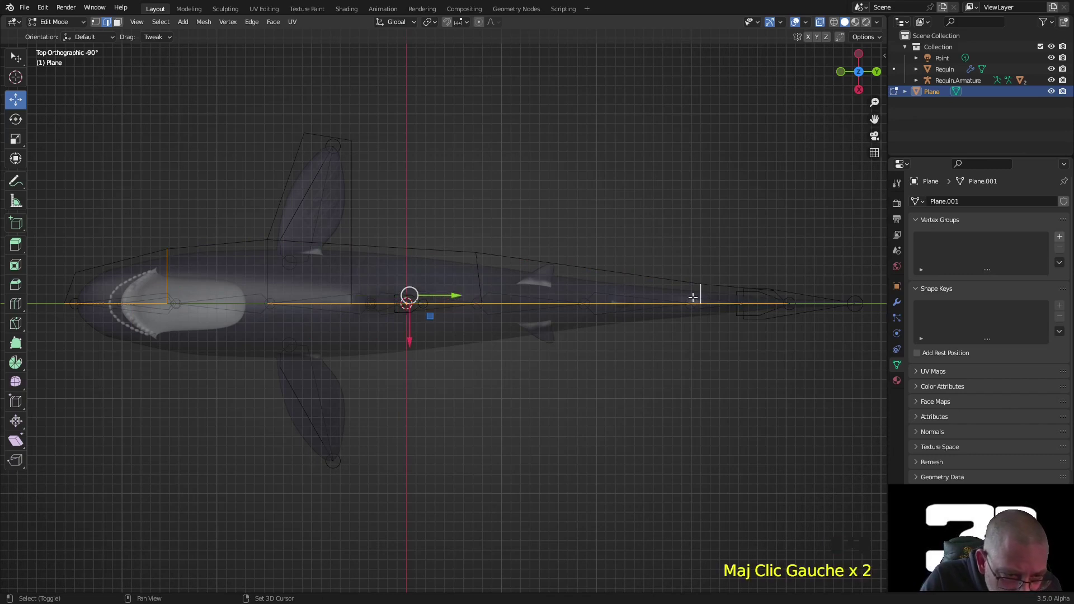
shift+click(480, 285)
shift+click(353, 268)
shift+click(314, 242)
shift+click(267, 297)
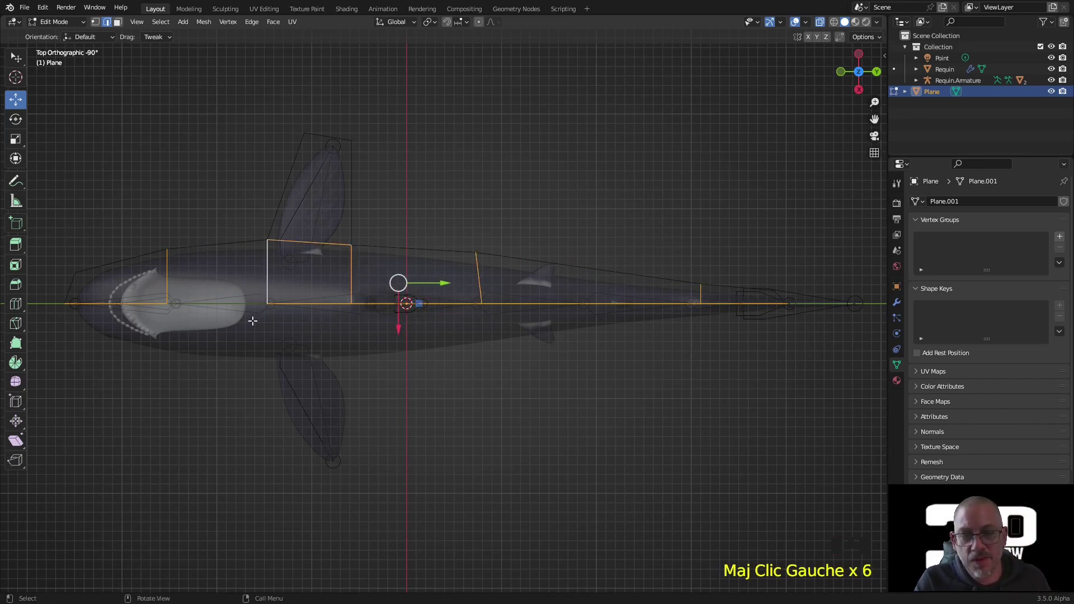
key(x)
click(243, 286)
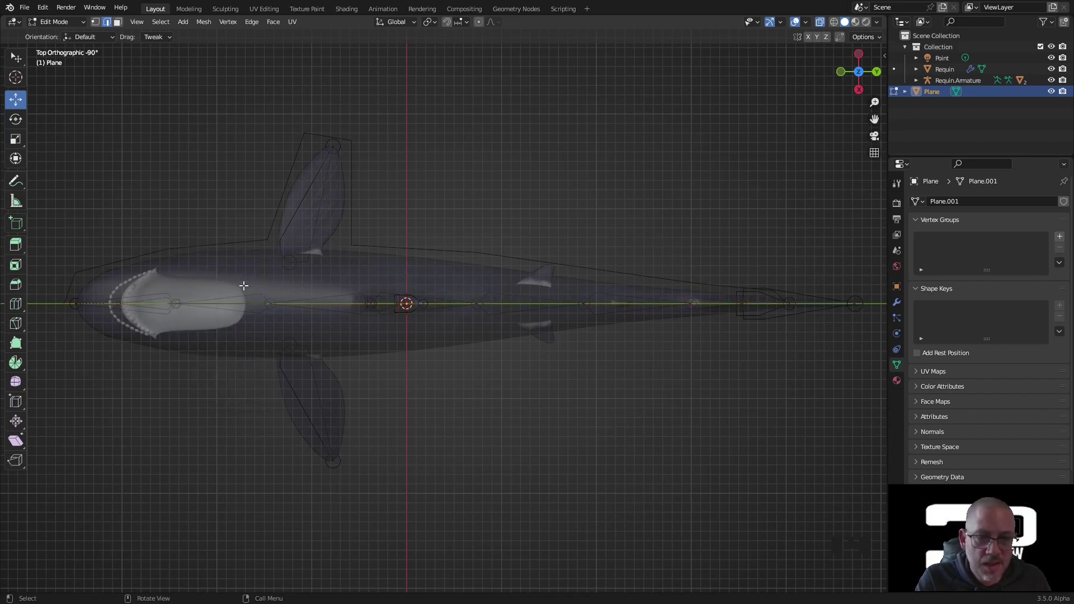
Isolate the outline in local view and add a Mirror modifier on X with Clipping enabled
key(KP_Divide)
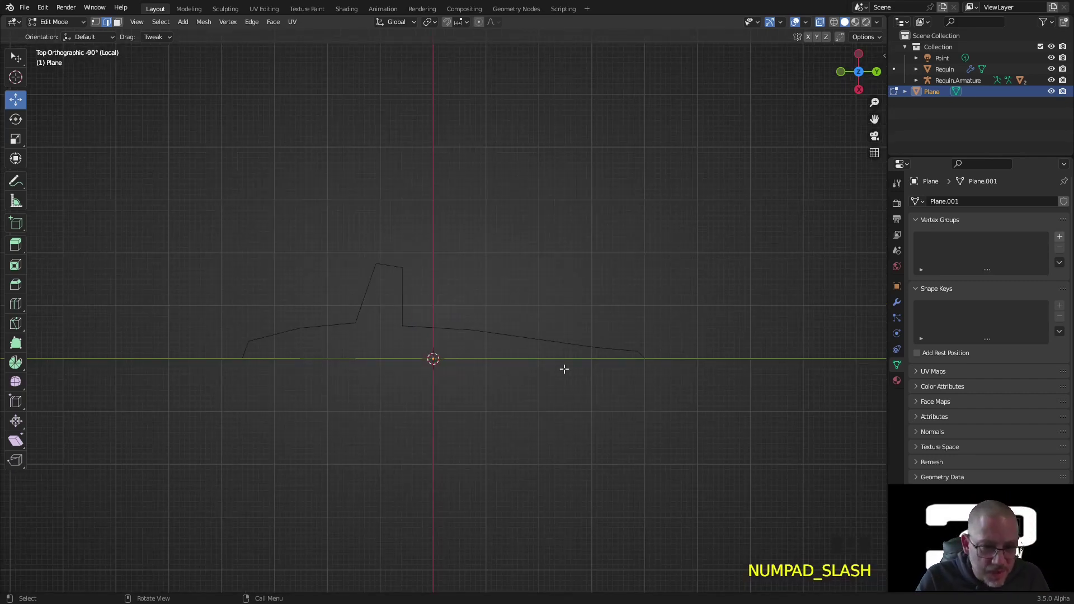
click(897, 302)
click(935, 201)
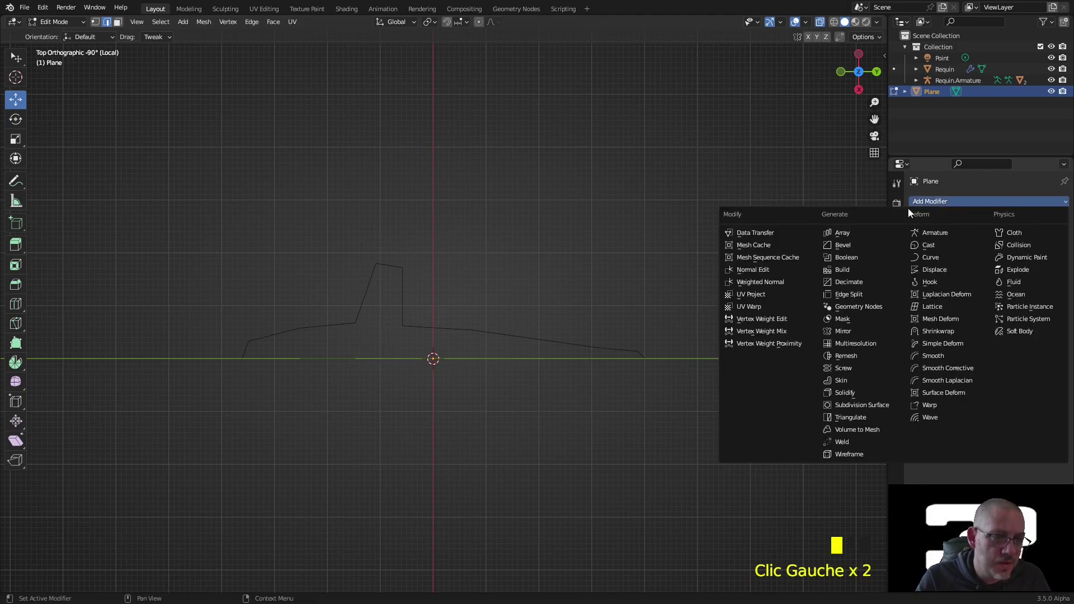
click(866, 327)
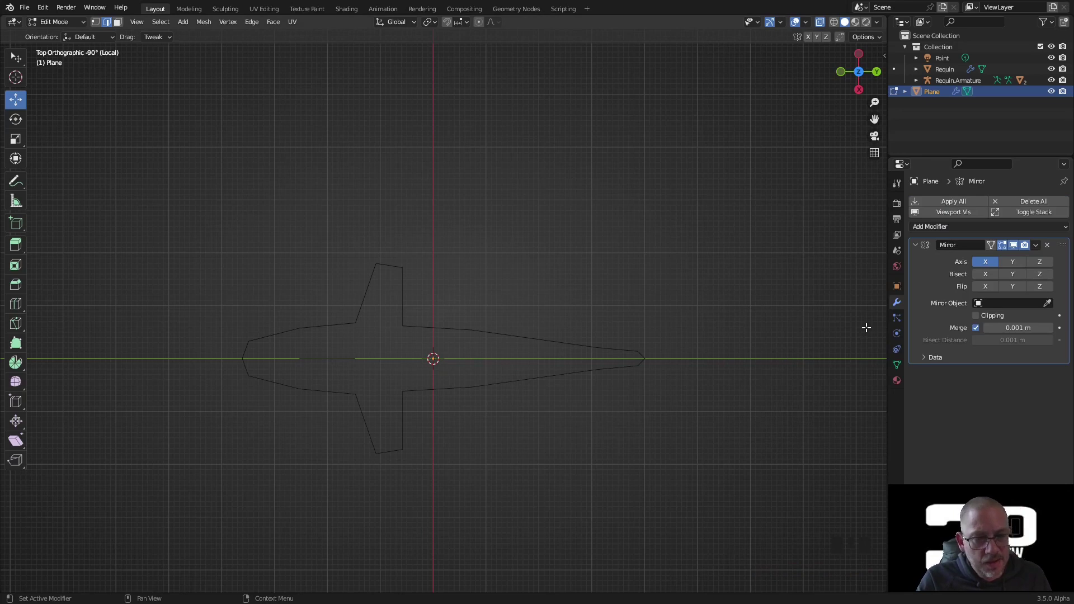
click(976, 316)
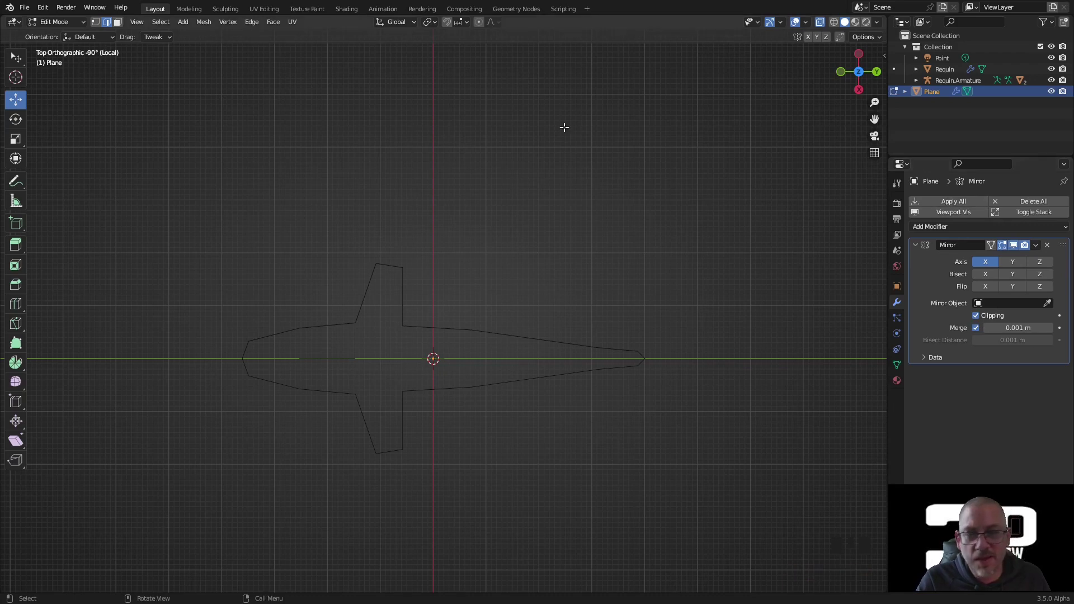
Check the Modifier Tools entry in the add-on preferences
click(38, 11)
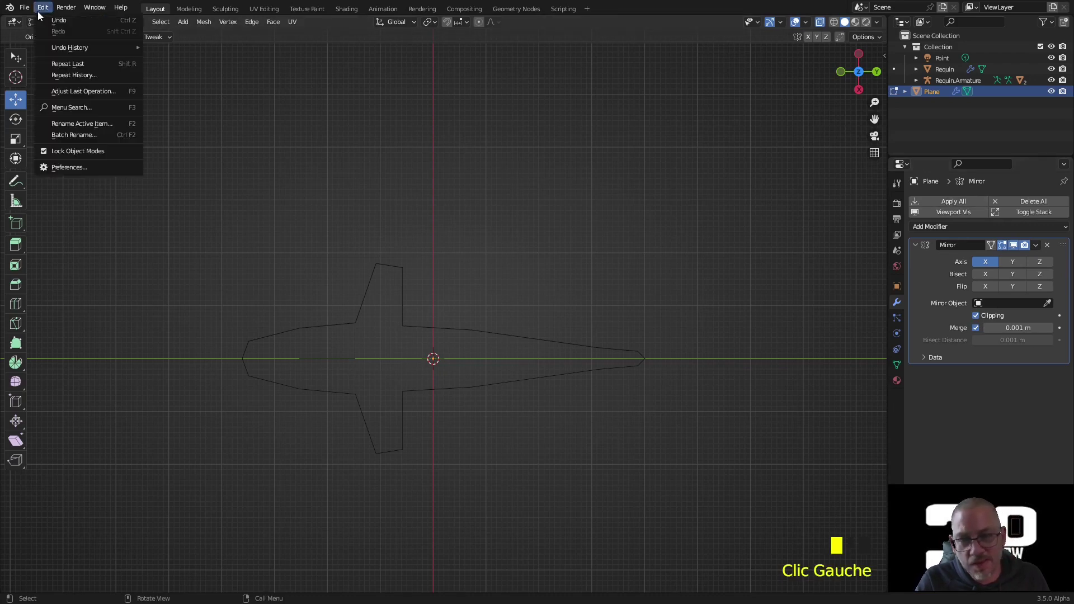
click(95, 169)
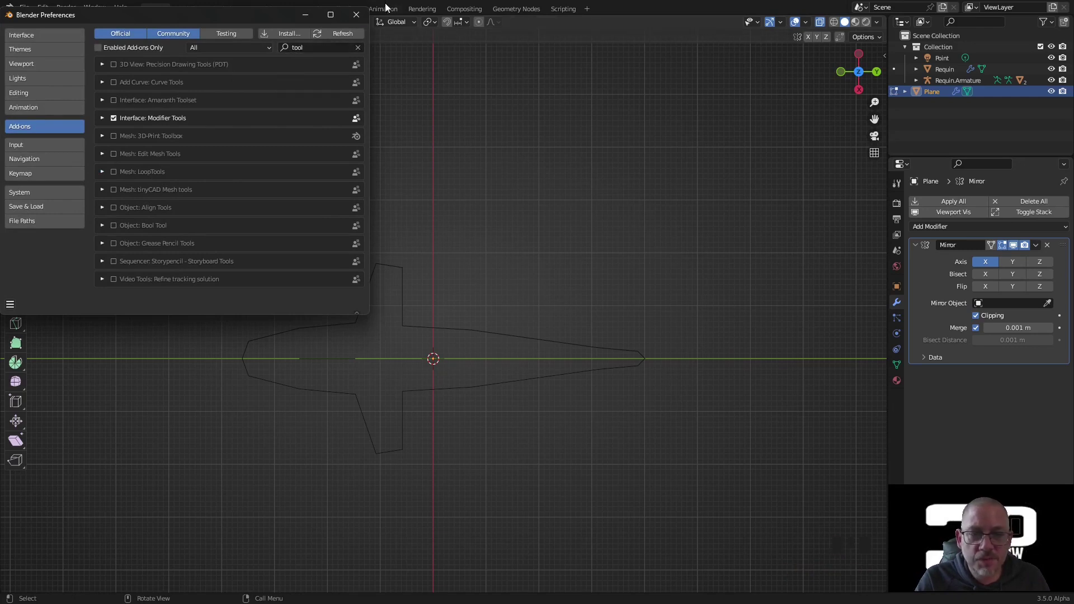
click(356, 15)
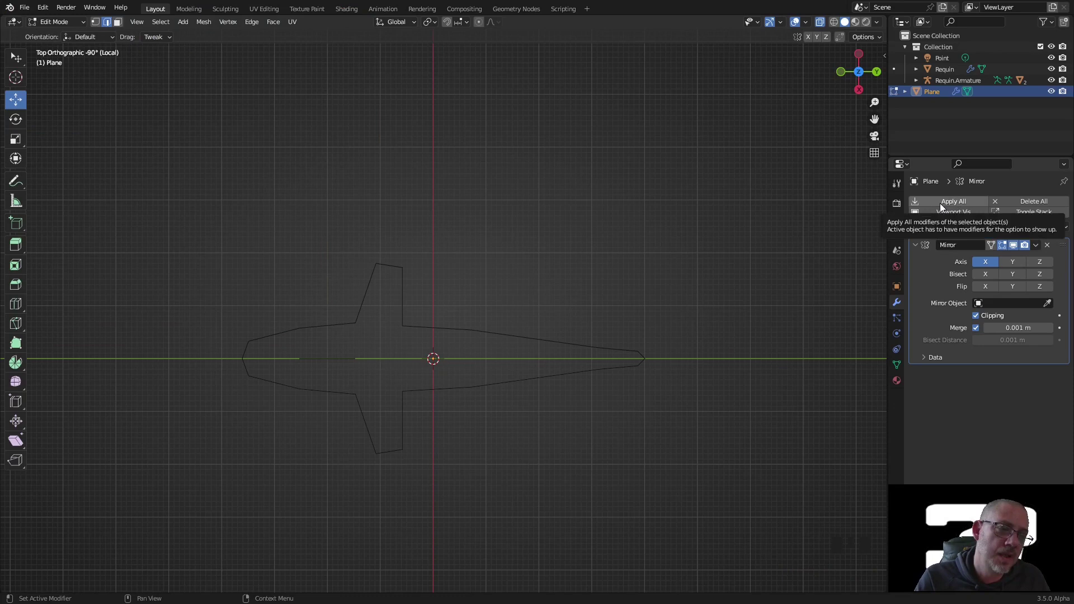
Apply all modifiers on the plane in Object Mode to make the mirrored outline real geometry
click(939, 203)
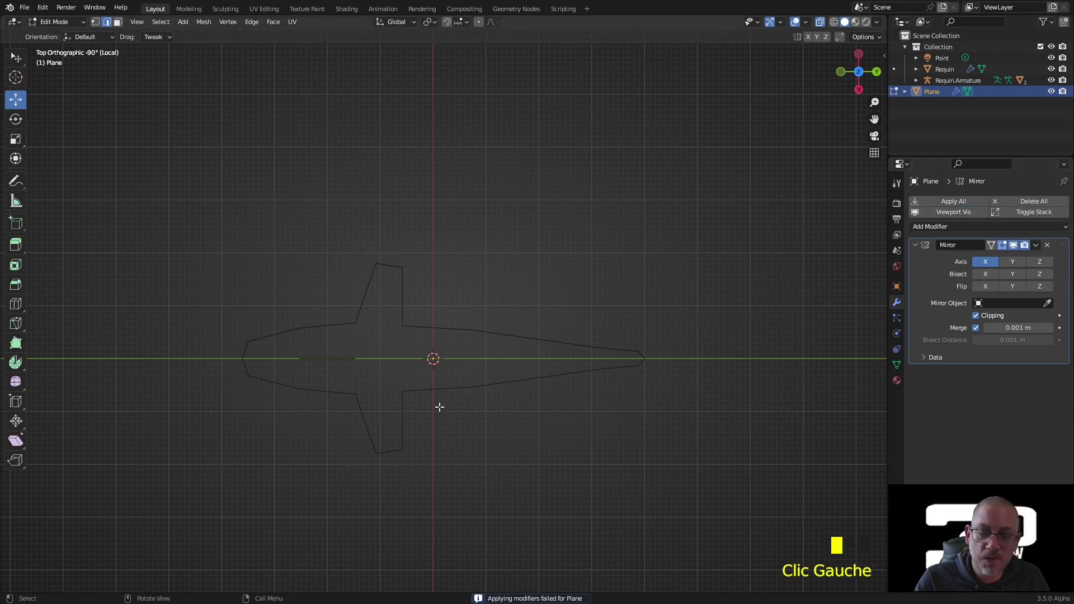
key(Tab)
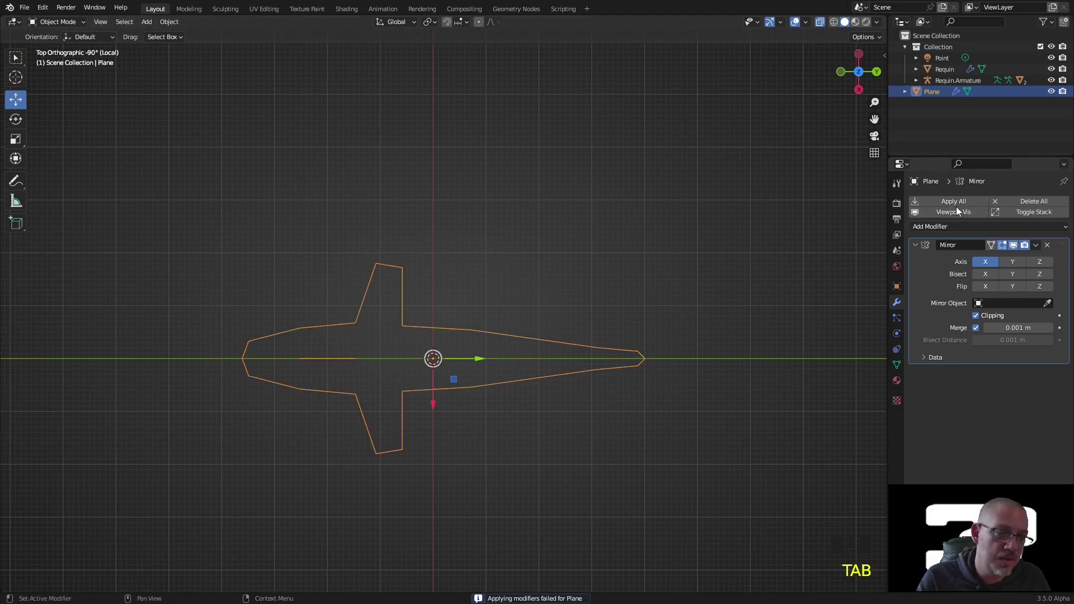
click(955, 205)
Delete the two leftover centerline vertices inside the front part of the outline
key(Tab)
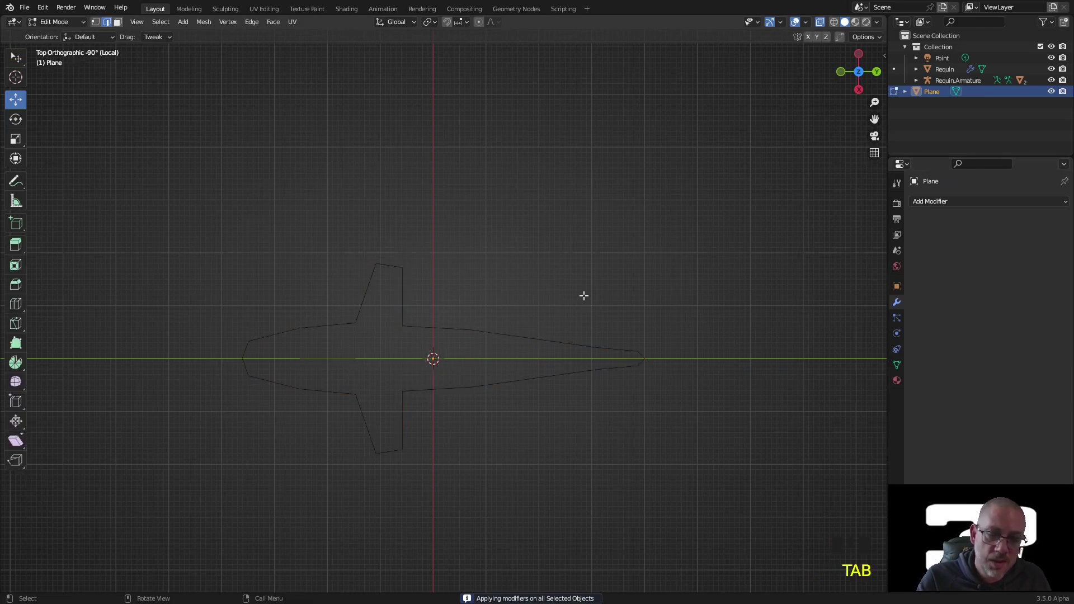
key(1)
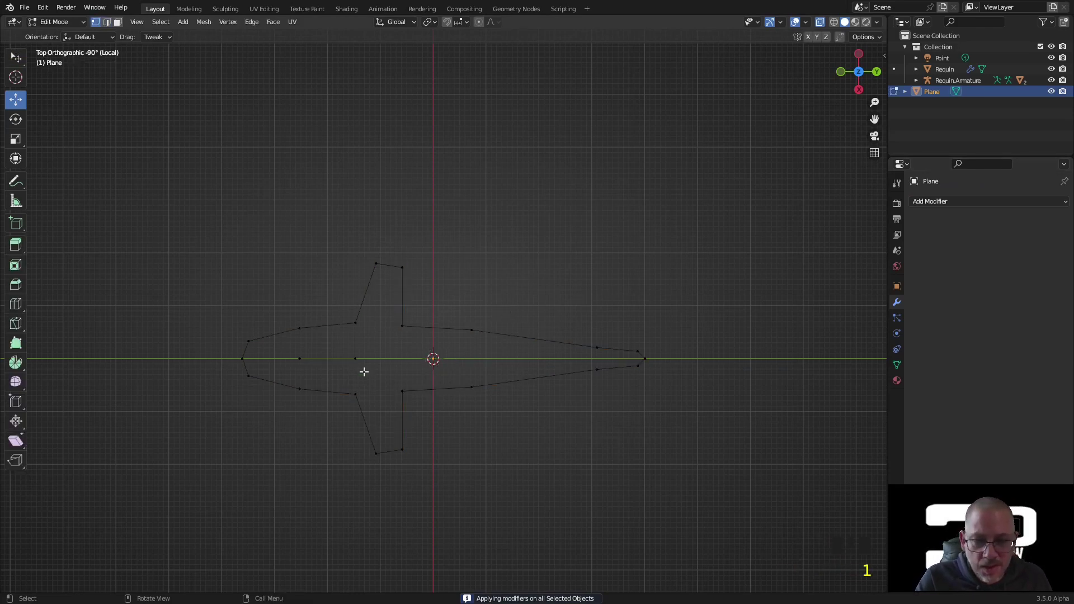
scroll(402, 388, up, 3)
shift+middle_drag(403, 388, 559, 272)
click(344, 265)
shift+click(449, 270)
key(x)
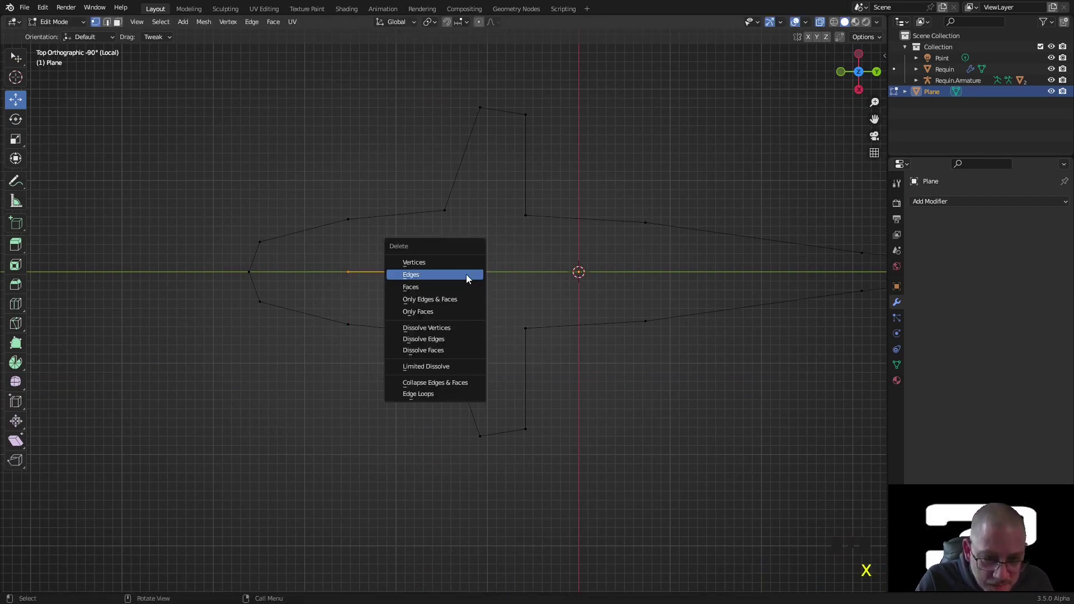
click(437, 261)
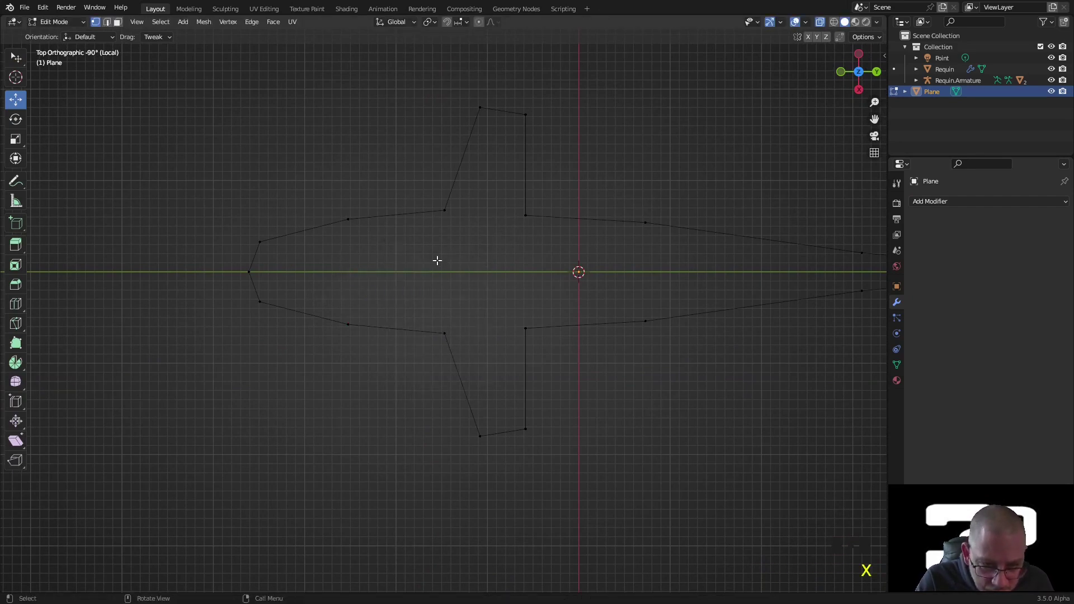
Select the outline vertex beside the nose tip and enable X-axis mirror editing for the mesh
click(261, 241)
click(808, 36)
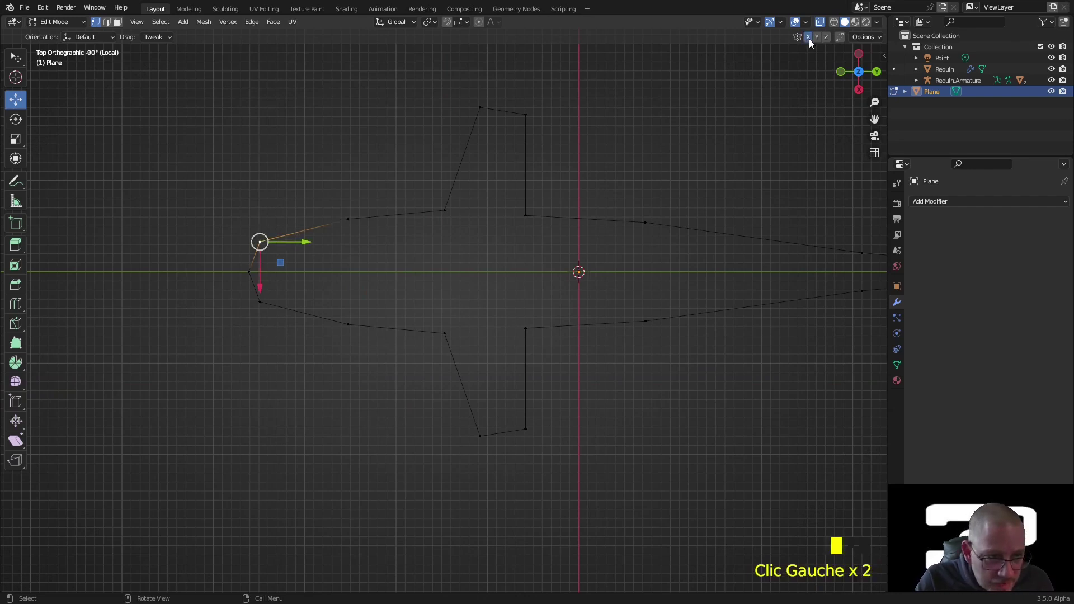
mouse_move(282, 260)
mouse_down()
mouse_move(299, 258)
mouse_move(285, 260)
mouse_up()
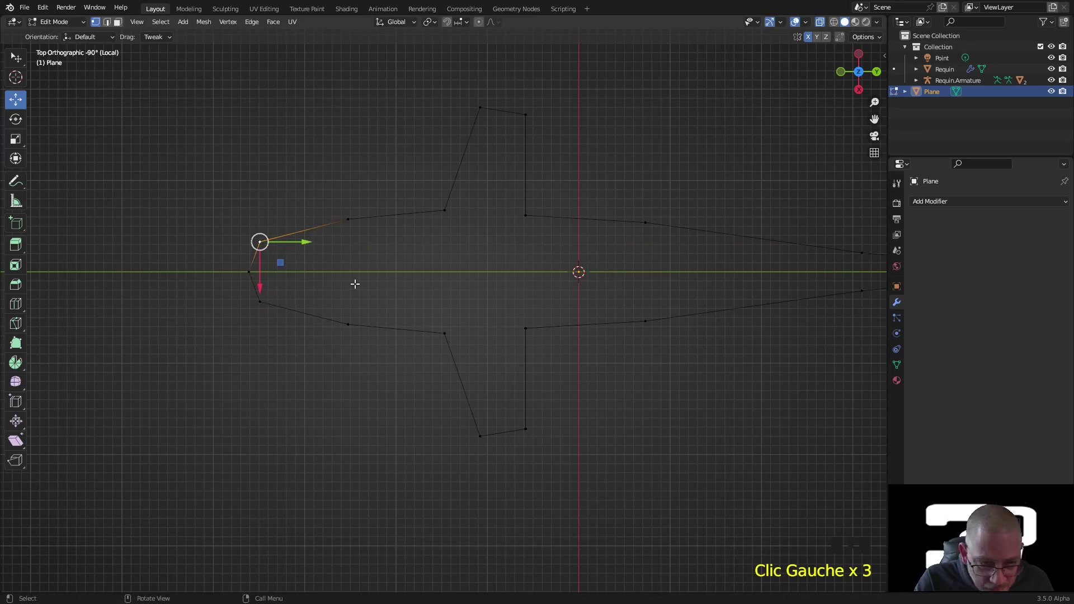
Move the mirrored vertex pair behind the fins about 0.37 m along Y and vertex-bevel it with one segment, 0.695 m wide
scroll(354, 283, down, 1)
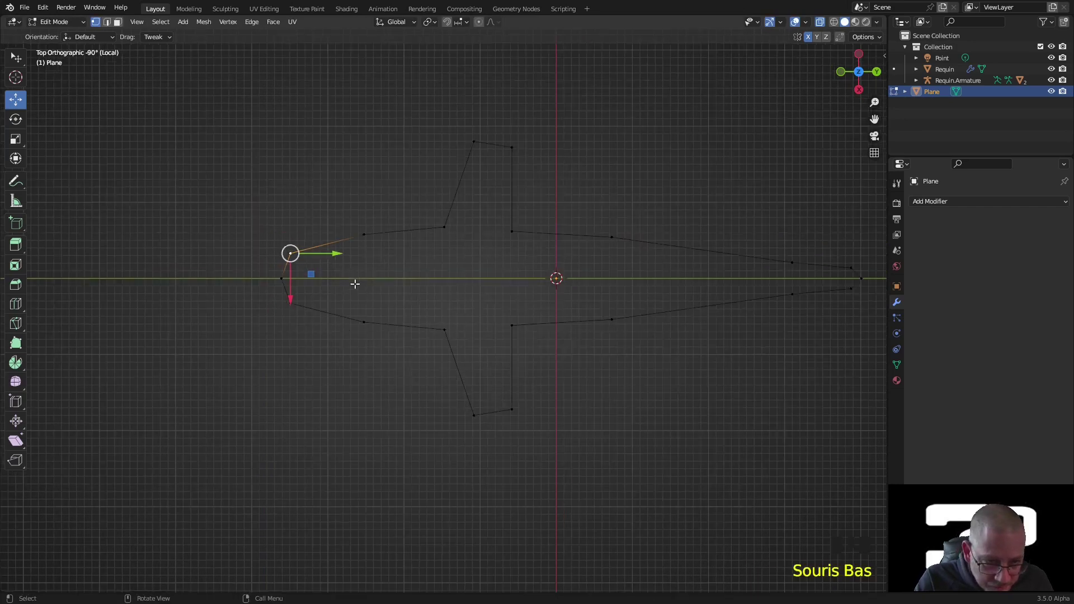
click(453, 227)
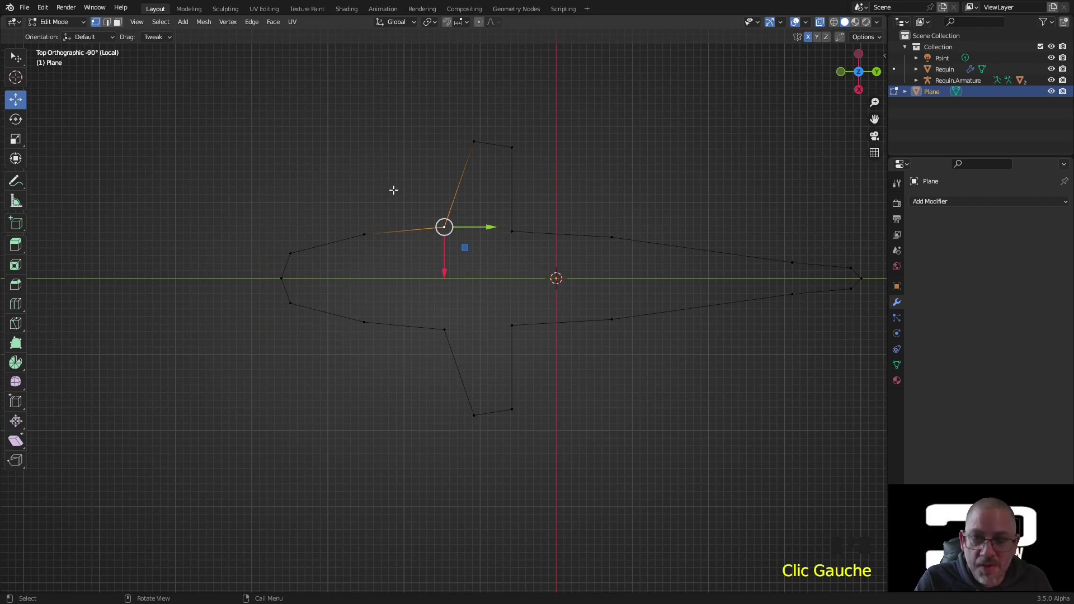
key(w)
key(w)
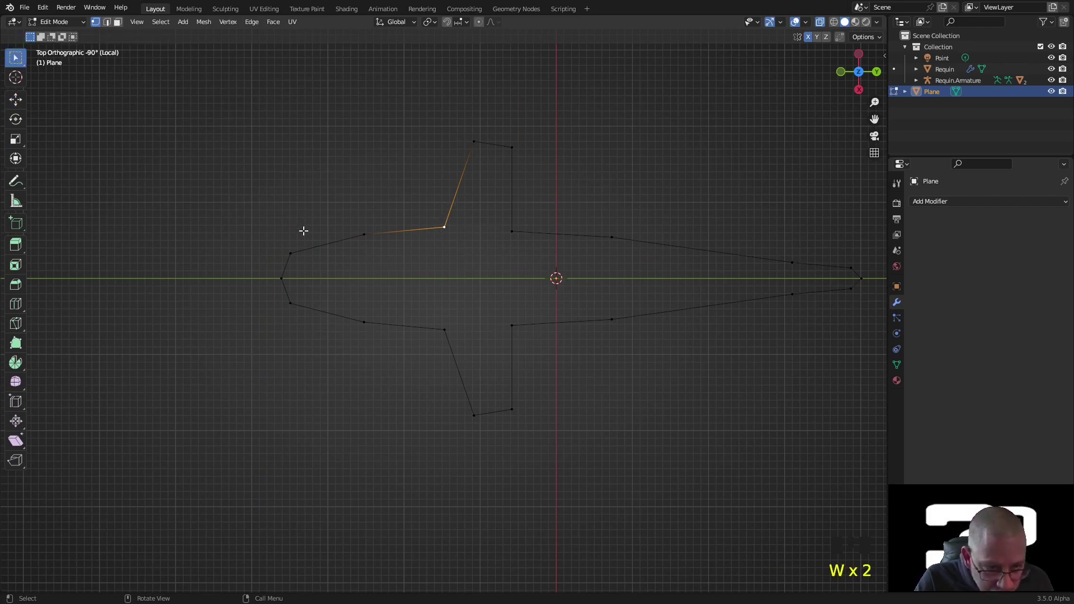
drag(590, 222, 648, 351)
key(g)
key(y)
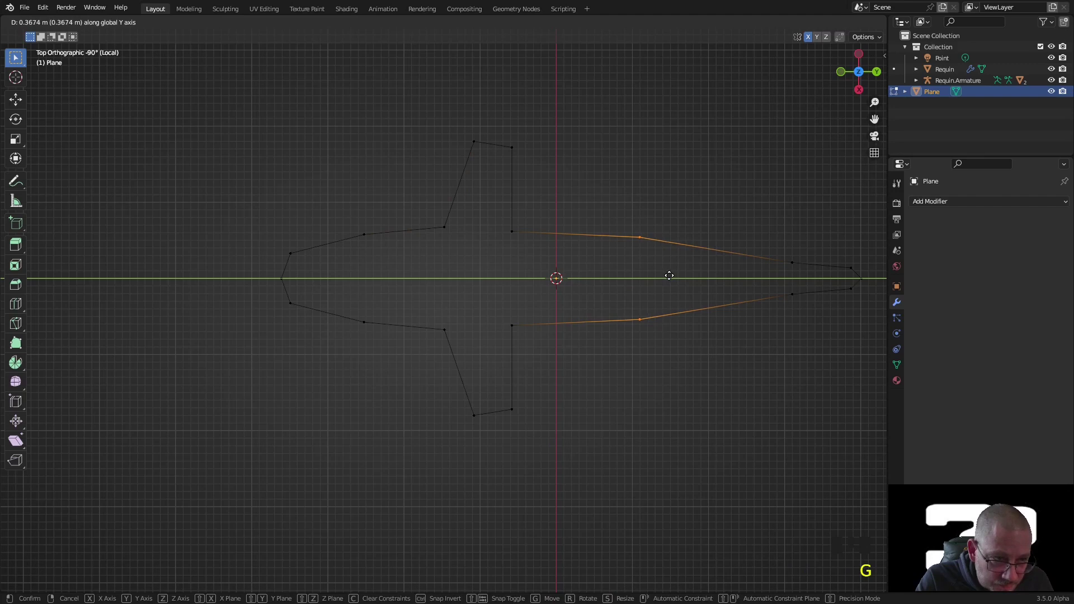
click(666, 275)
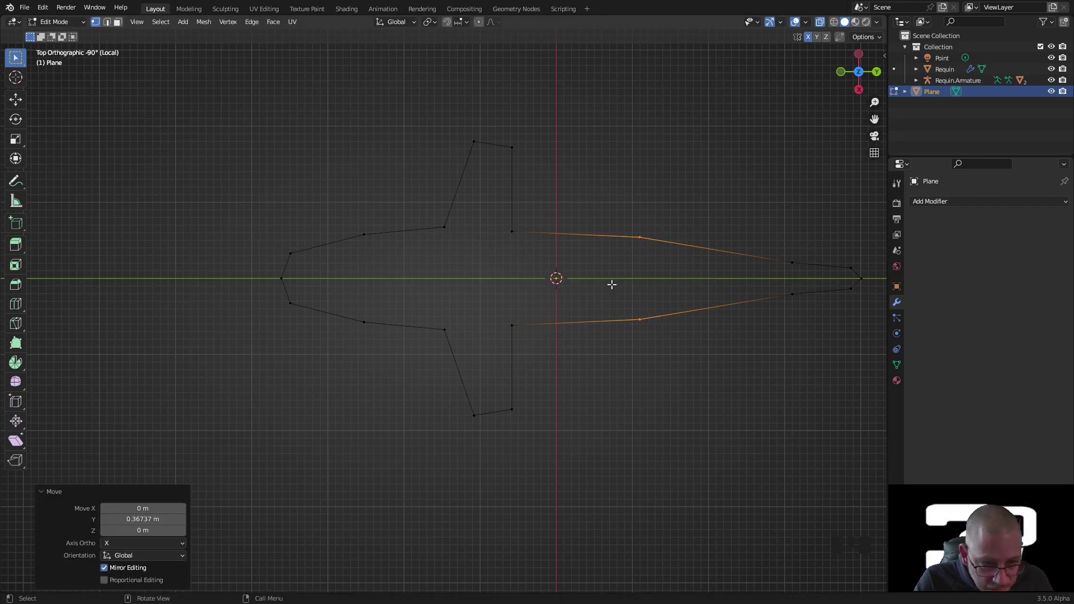
key(shift+ctrl+b)
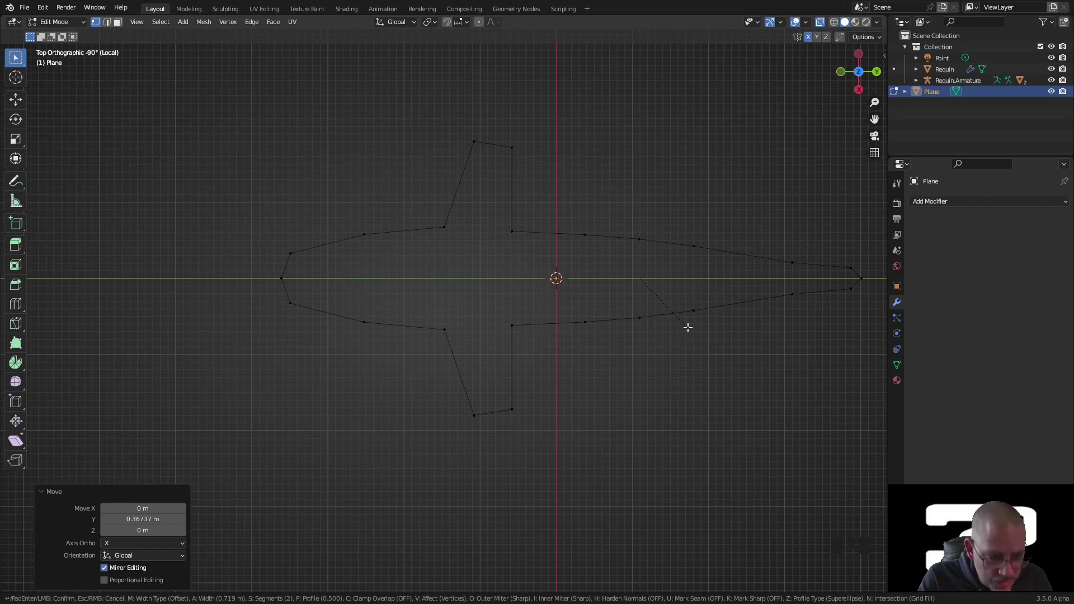
click(647, 323)
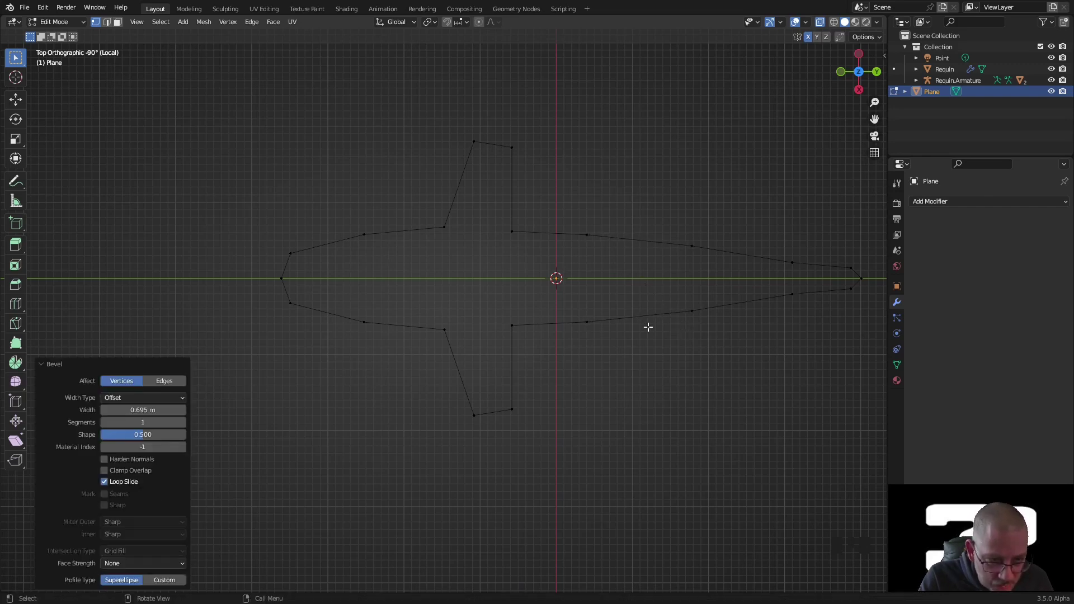
Round the four corner vertices at the tips of both side fins with a two-segment vertex bevel, 0.167 m wide
click(473, 142)
shift+click(510, 147)
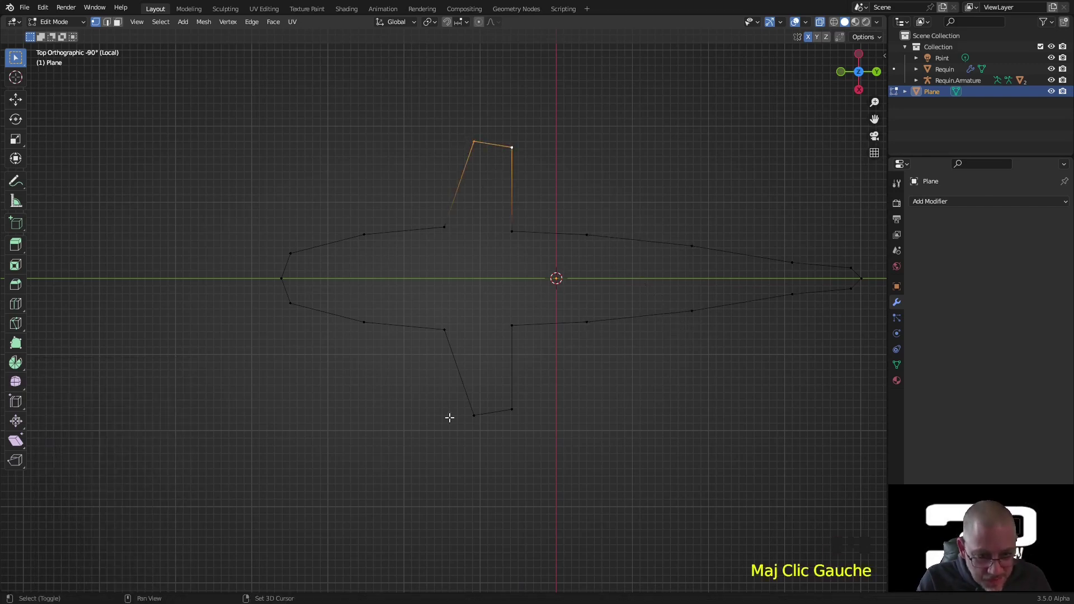
shift+click(474, 415)
shift+click(510, 409)
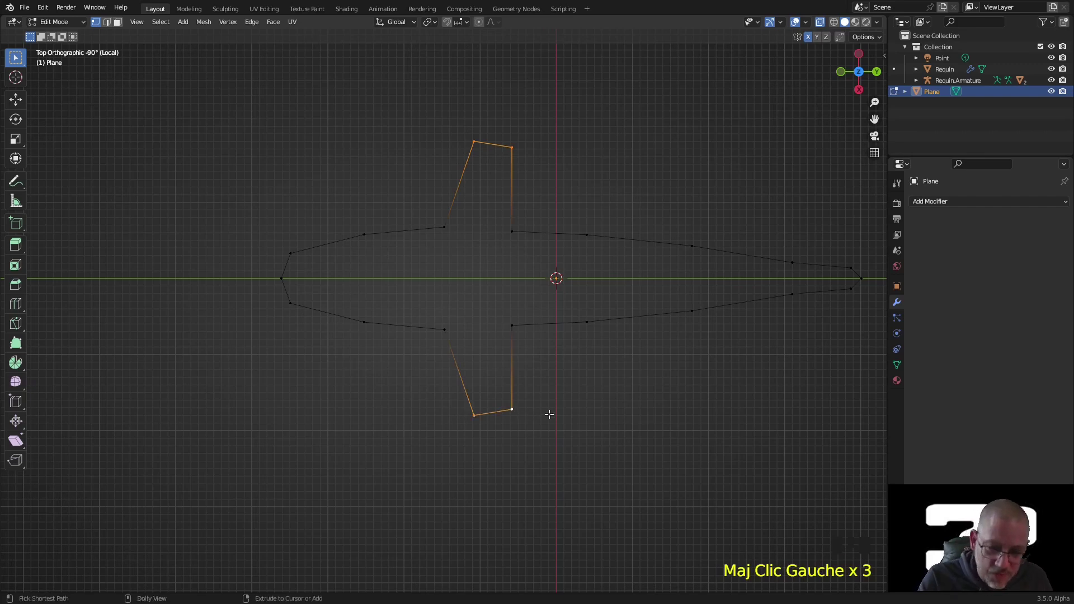
key(shift+ctrl+b)
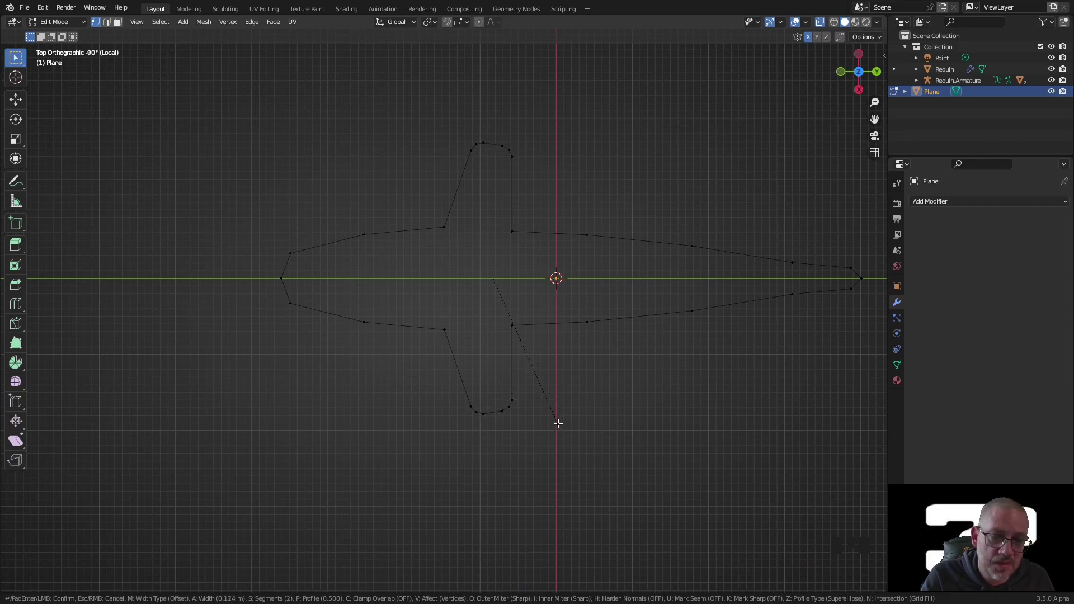
click(560, 427)
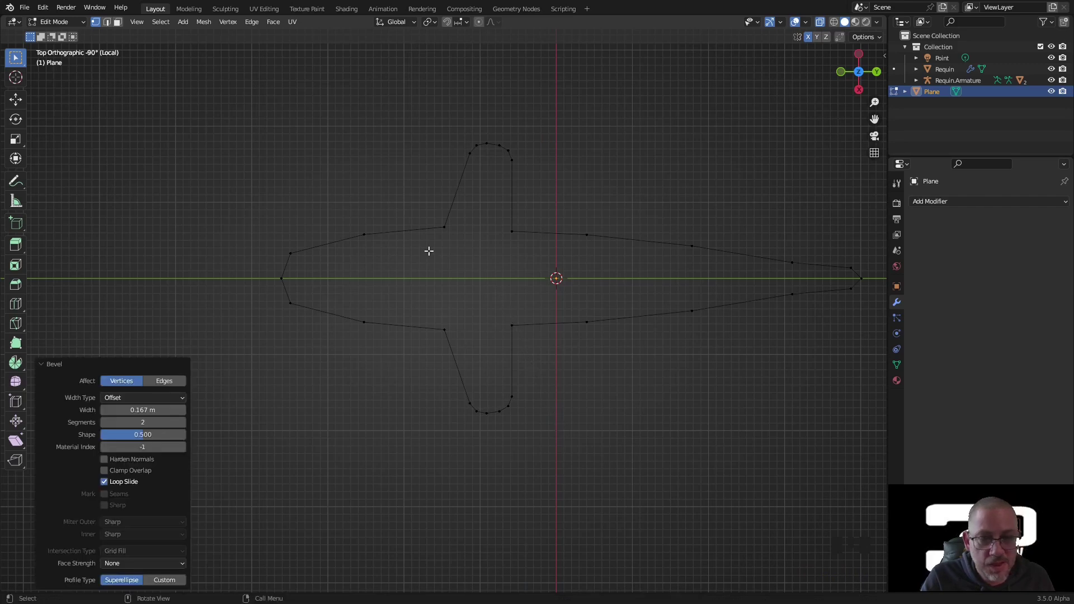
Round the four vertices where the side fins meet the body with a two-segment vertex bevel about 0.2 m wide
click(444, 227)
shift+click(511, 231)
shift+click(519, 328)
shift+click(462, 331)
key(ctrl+b)
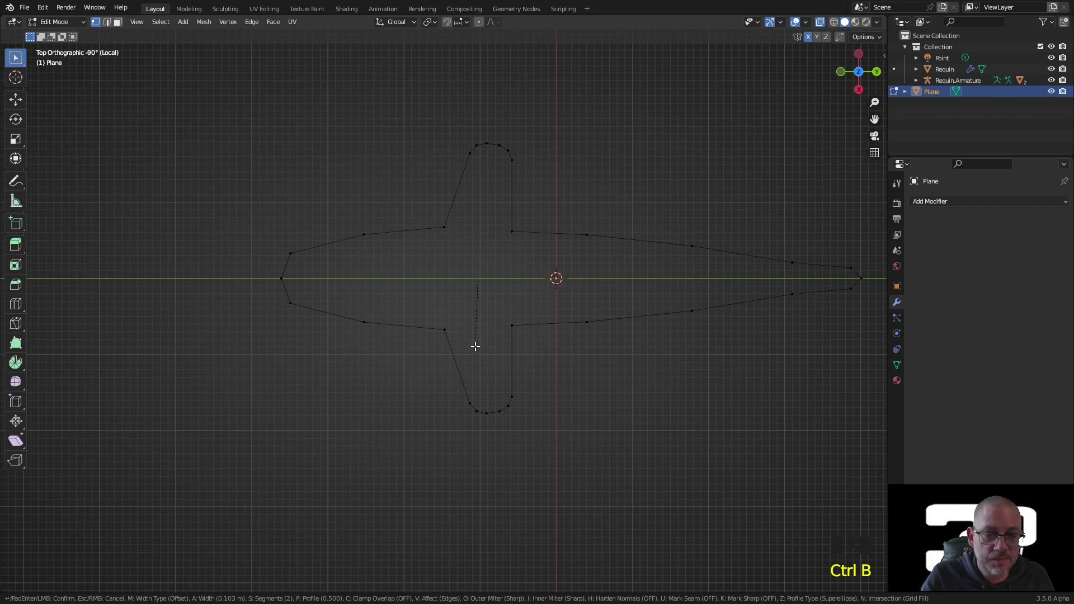
right_click(486, 334)
key(shift+ctrl+b)
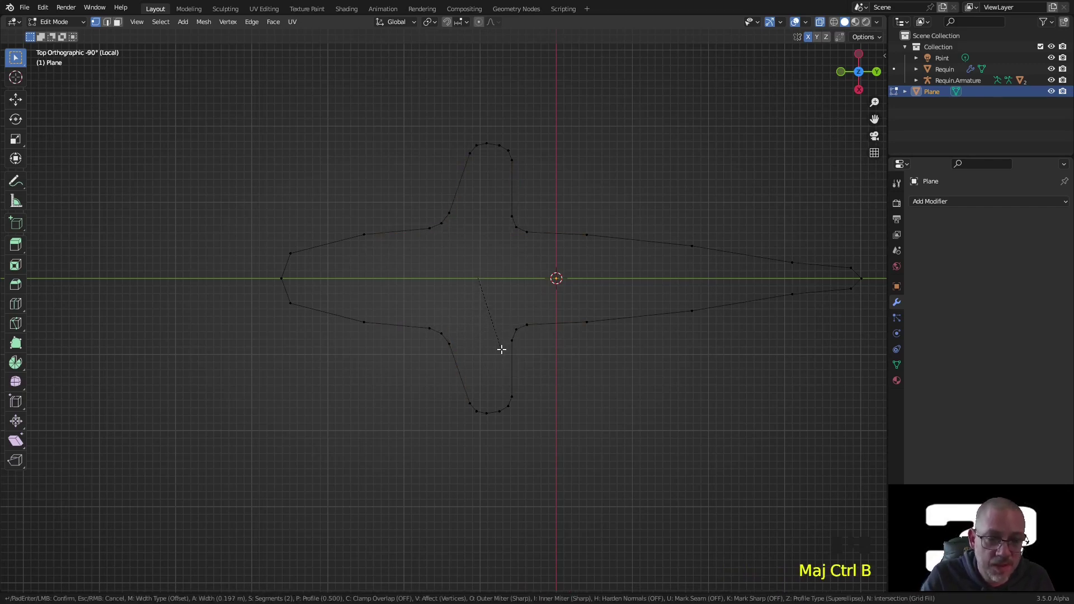
key(Return)
Round the nose tip vertex and its two neighbours with a two-segment vertex bevel, 0.101 m wide
click(361, 235)
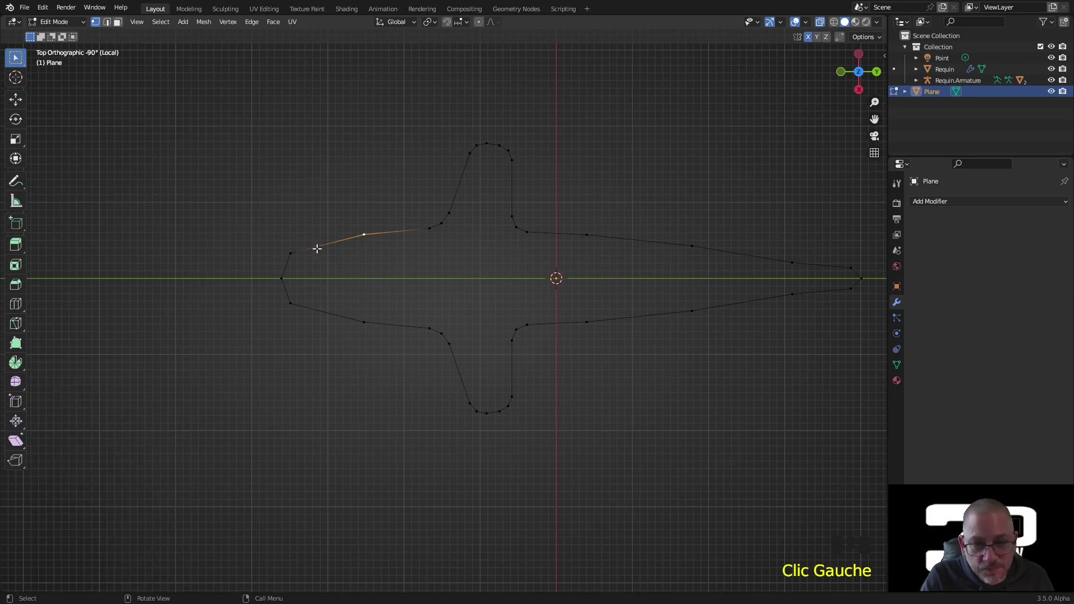
click(281, 279)
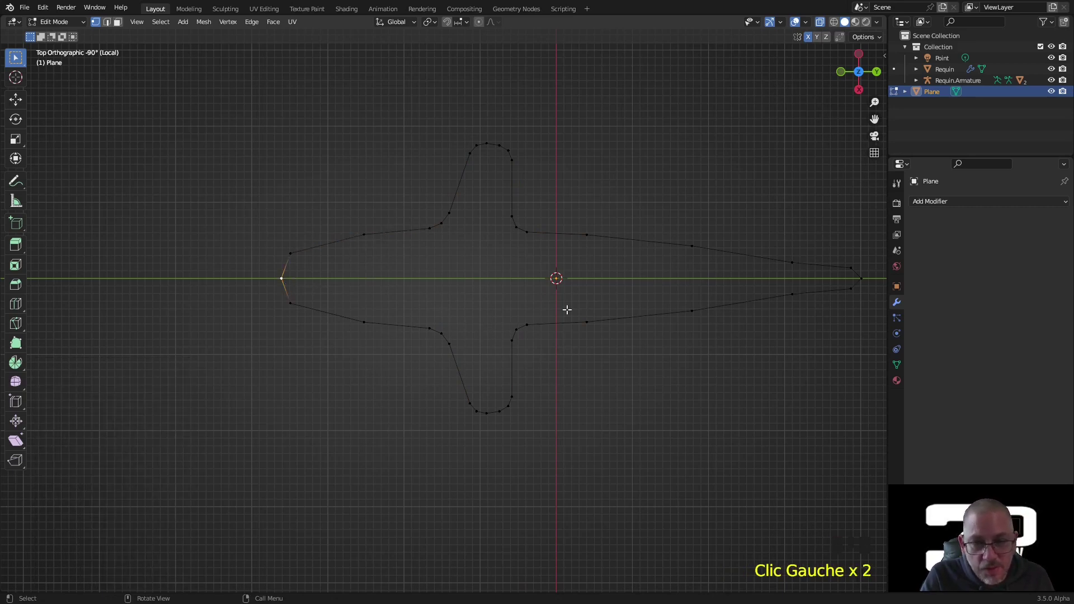
key(ctrl+KP_Add)
key(shift+ctrl+b)
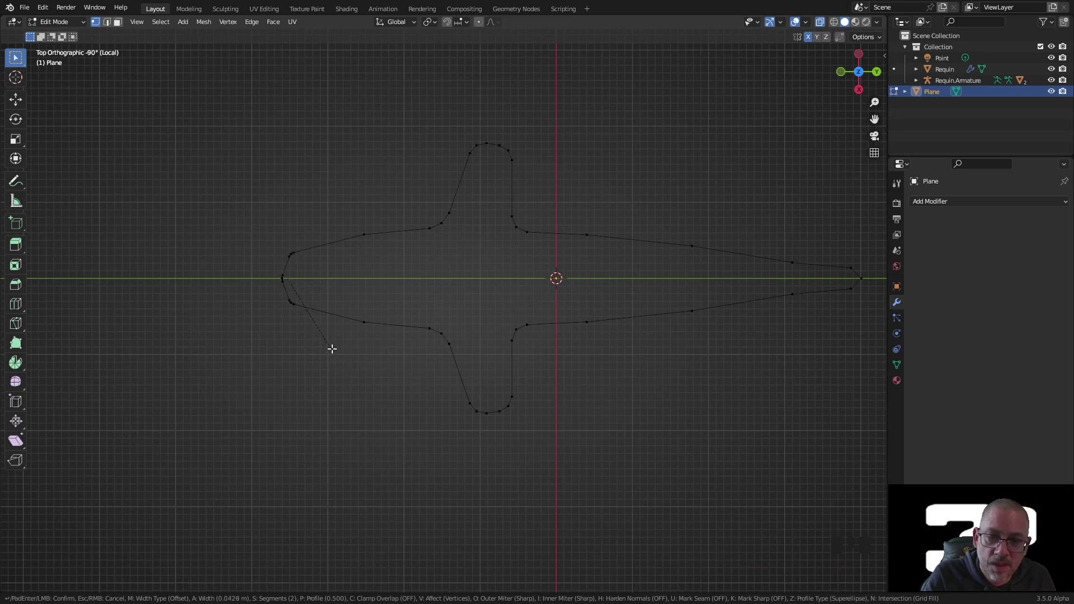
click(333, 352)
scroll(295, 284, up, 4)
shift+middle_drag(295, 285, 656, 309)
scroll(509, 237, up, 4)
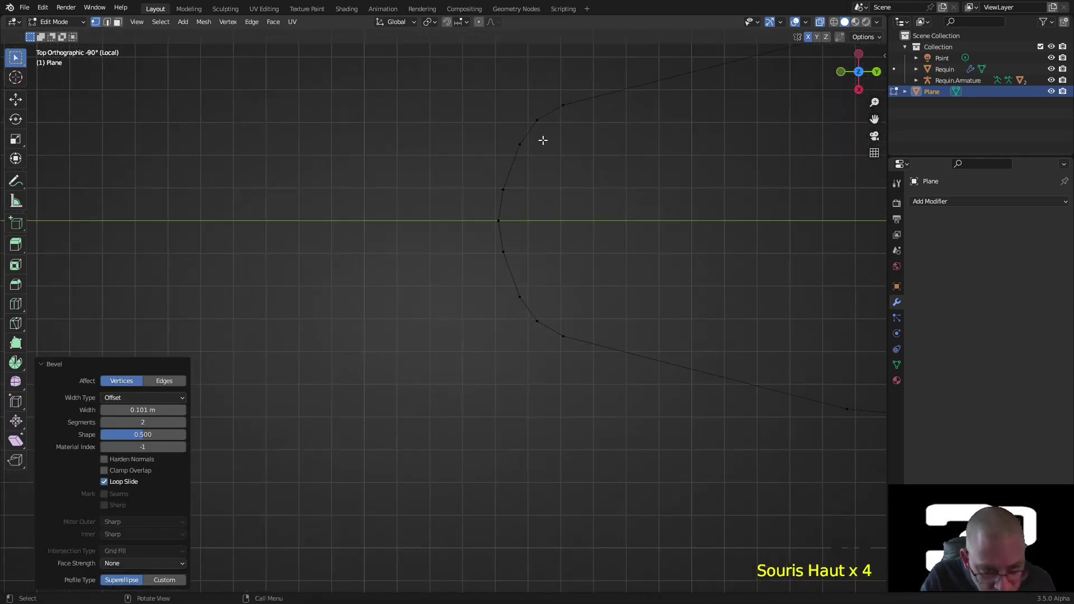
click(498, 221)
key(g)
key(Escape)
Smooth the mirrored vertex pair between nose and fins with a two-segment vertex bevel, 0.451 m wide
scroll(564, 240, down, 10)
click(606, 294)
click(508, 264)
shift+click(508, 326)
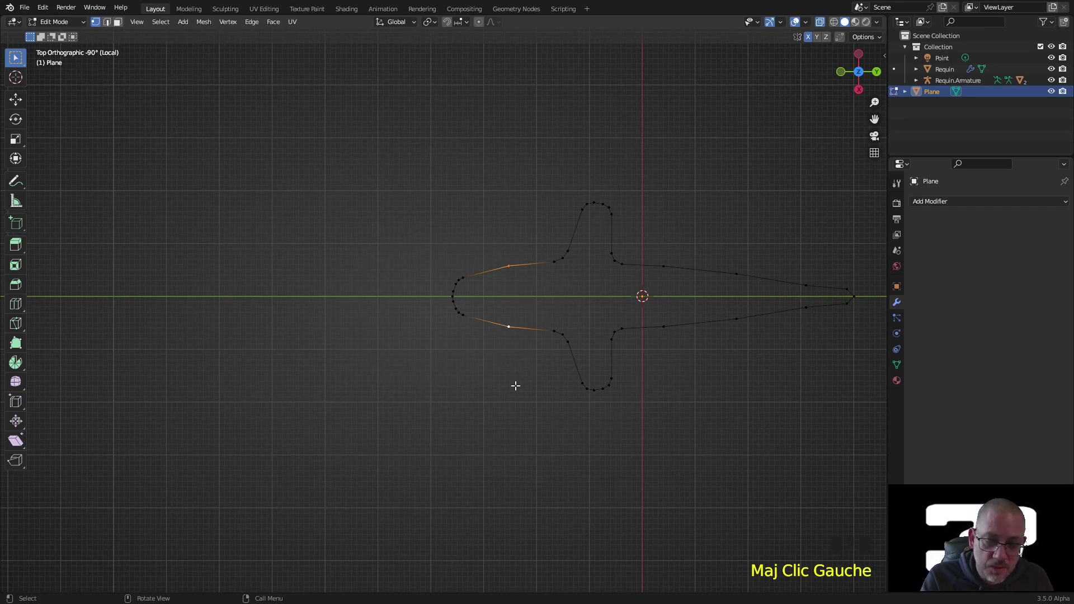
key(shift+ctrl+b)
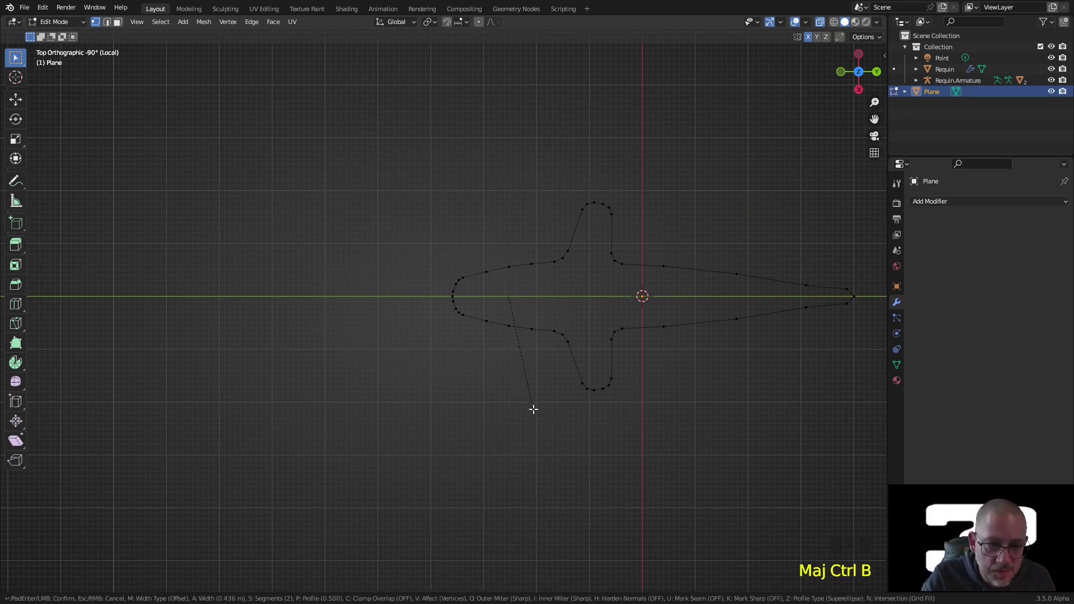
click(534, 410)
Round the outline's tail tip vertex with a two-segment vertex bevel, 0.118 m wide
shift+middle_drag(833, 326, 536, 297)
scroll(562, 285, up, 6)
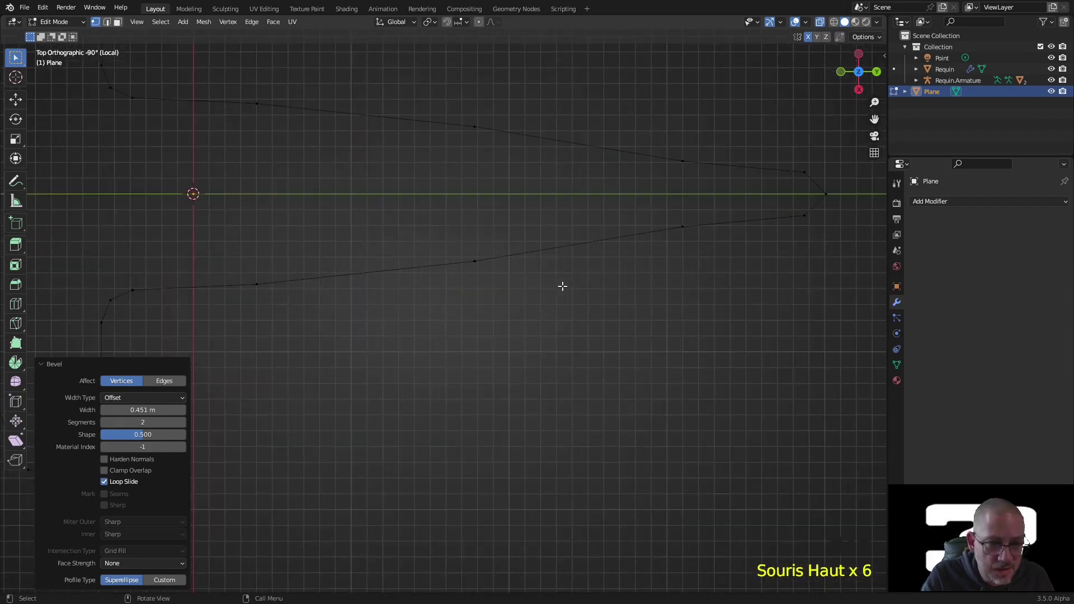
click(831, 199)
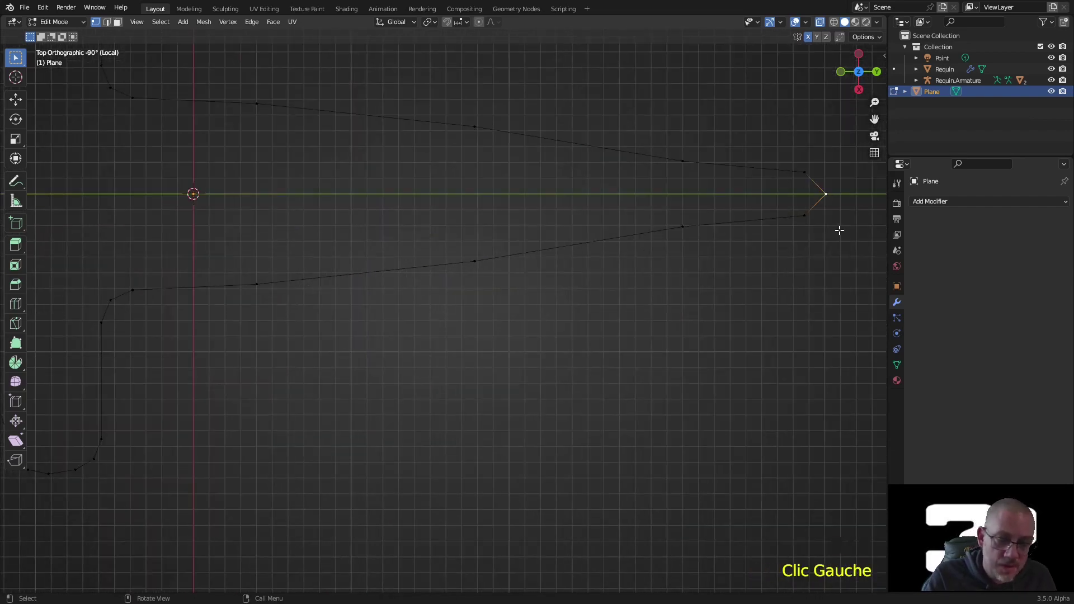
key(shift+ctrl+b)
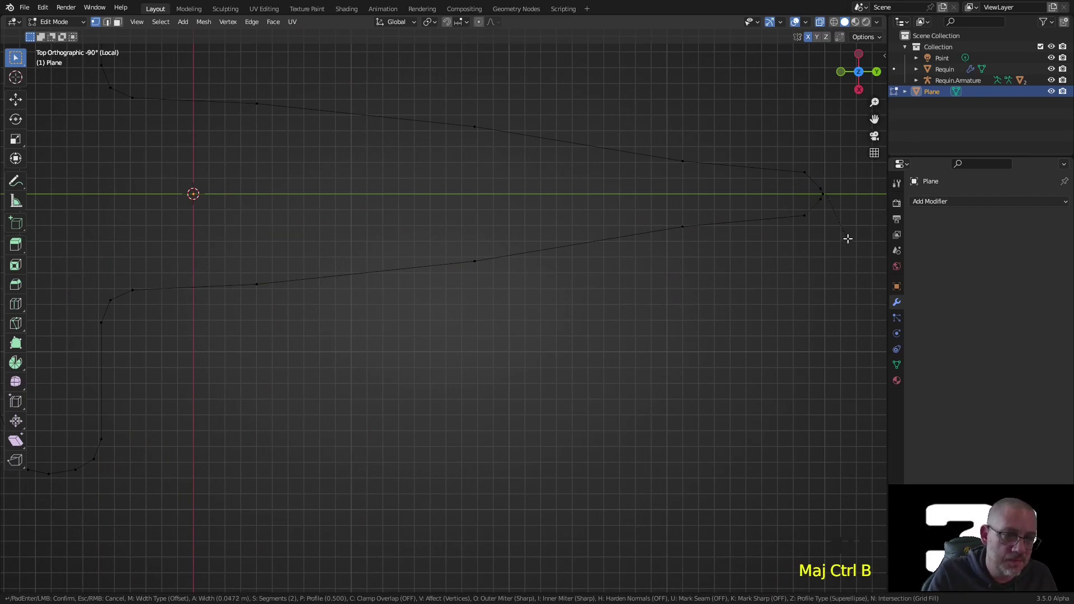
click(853, 247)
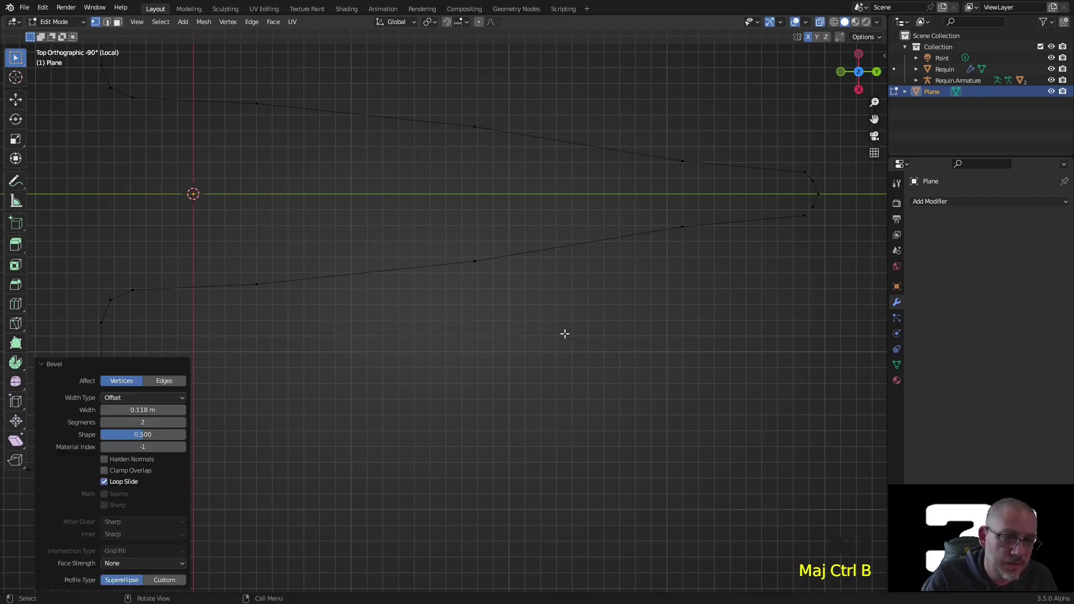
Return to Object Mode and leave local view to show the outline together with the shark and its armature
key(Tab)
scroll(533, 350, down, 6)
middle_drag(493, 339, 599, 227)
key(KP_Divide)
middle_drag(508, 350, 587, 280)
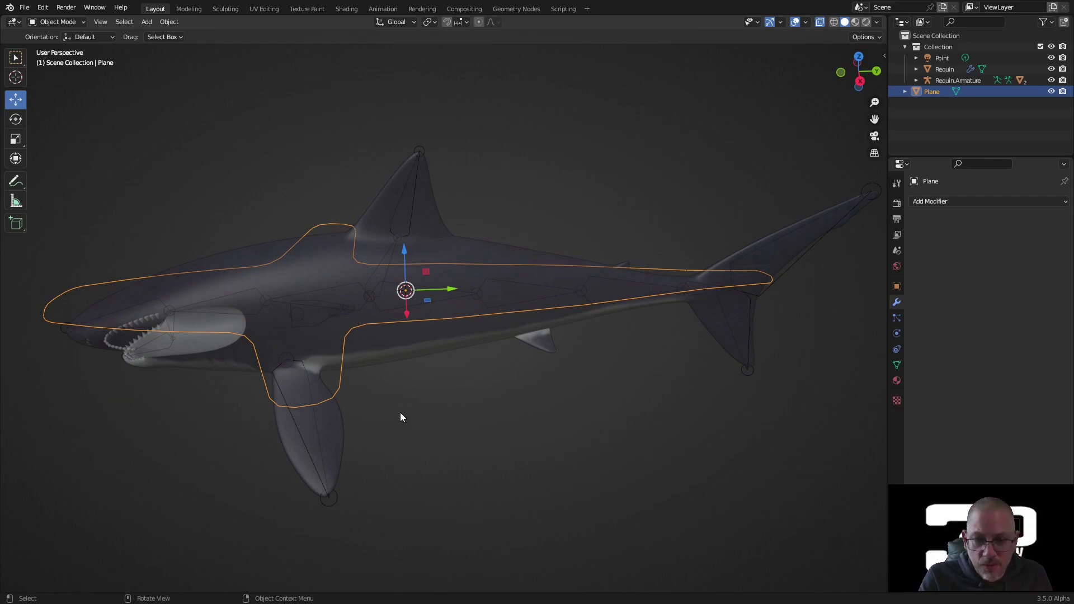
middle_drag(492, 393, 518, 308)
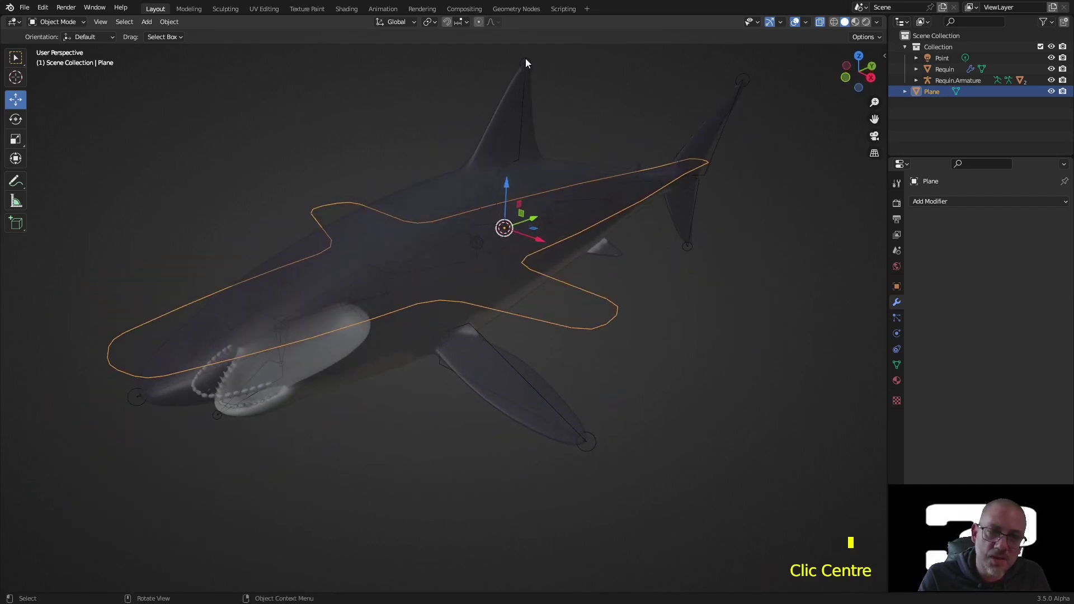
Rename the outline's plane object, starting the name with CTRL
click(931, 91)
double_click(933, 91)
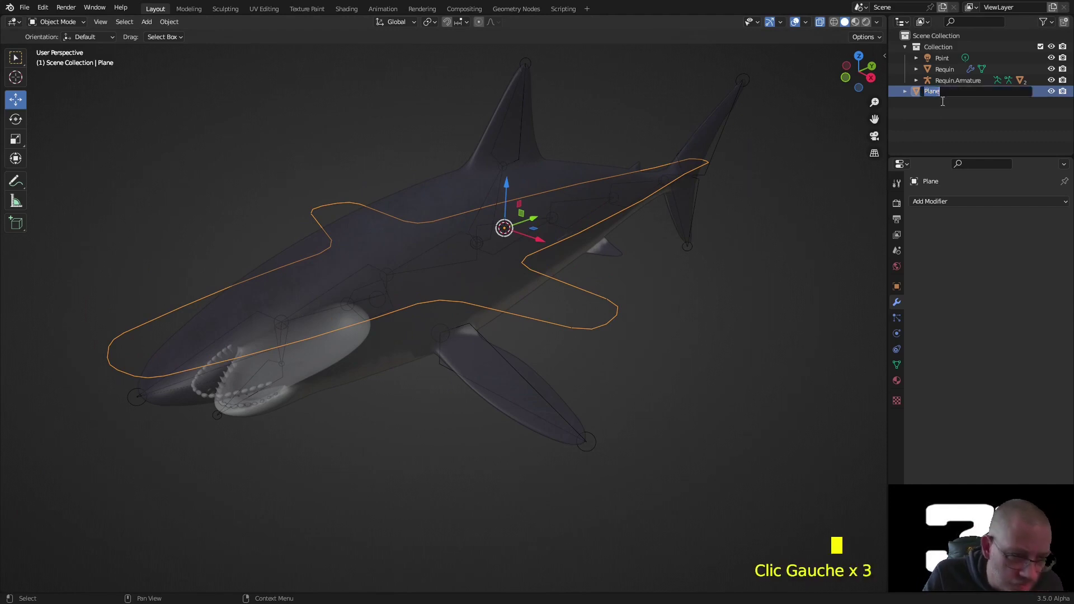
text(CTRL)
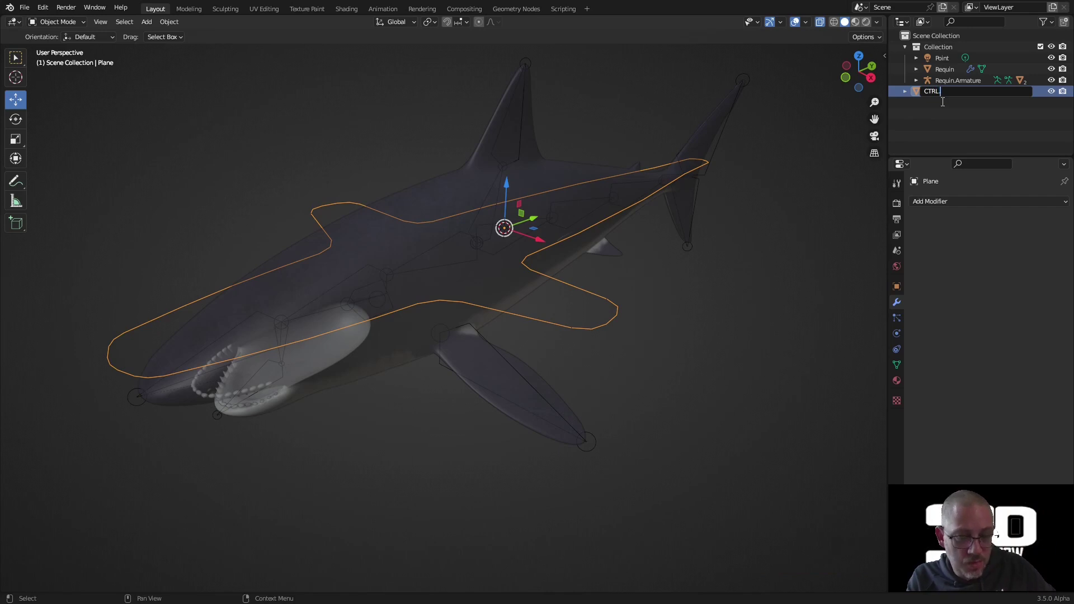
Finish renaming the shark-shaped outline plane as CTRL.Main
text(.Main)
key(Return)
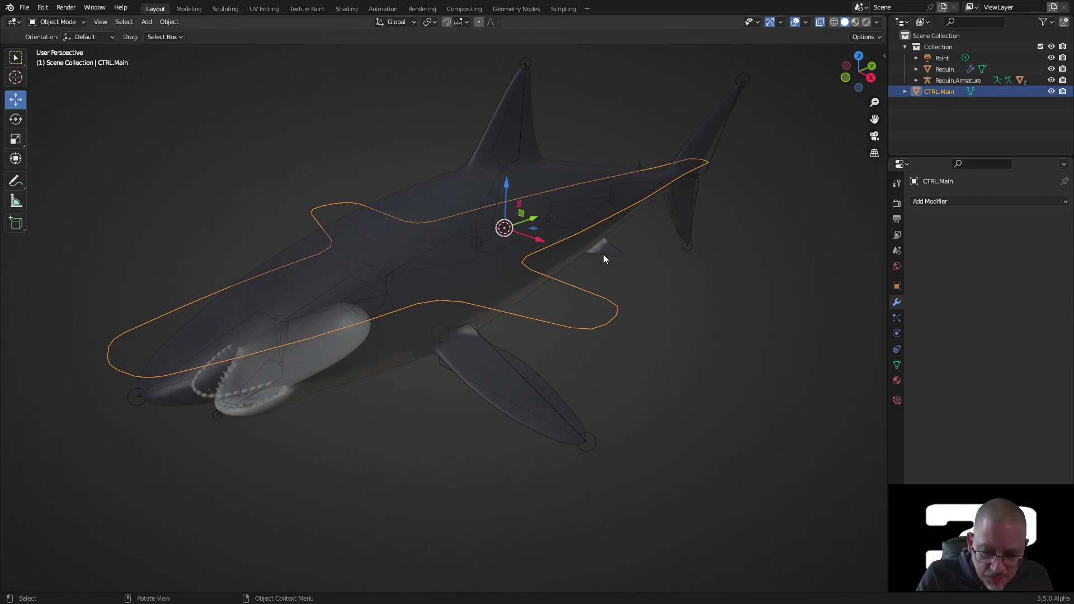
Add a Bezier circle at the 3D cursor in the middle of the shark
key(shift+a)
mouse_move(603, 256)
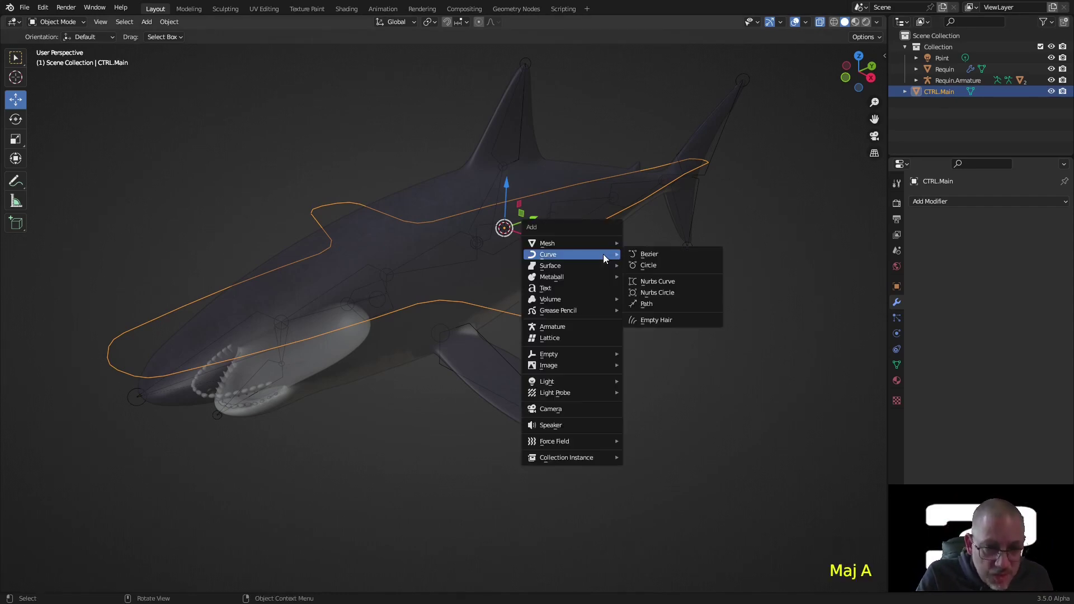
click(674, 265)
middle_drag(666, 329, 644, 270)
Duplicate all points of the Bezier circle in Edit Mode and rotate the copy 90° about the global X axis
key(Tab)
key(a)
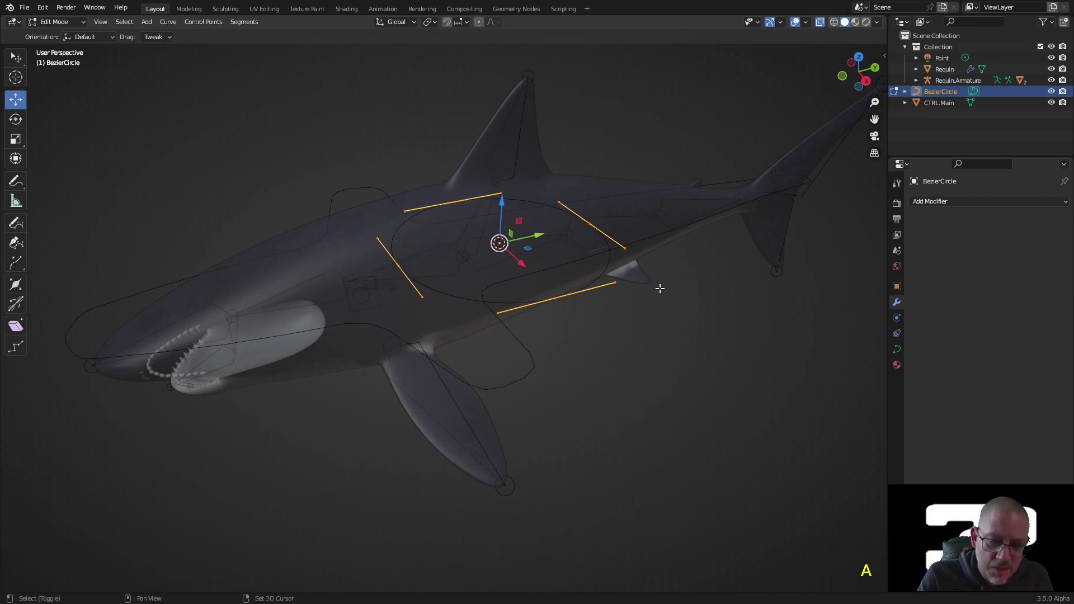
key(shift+d)
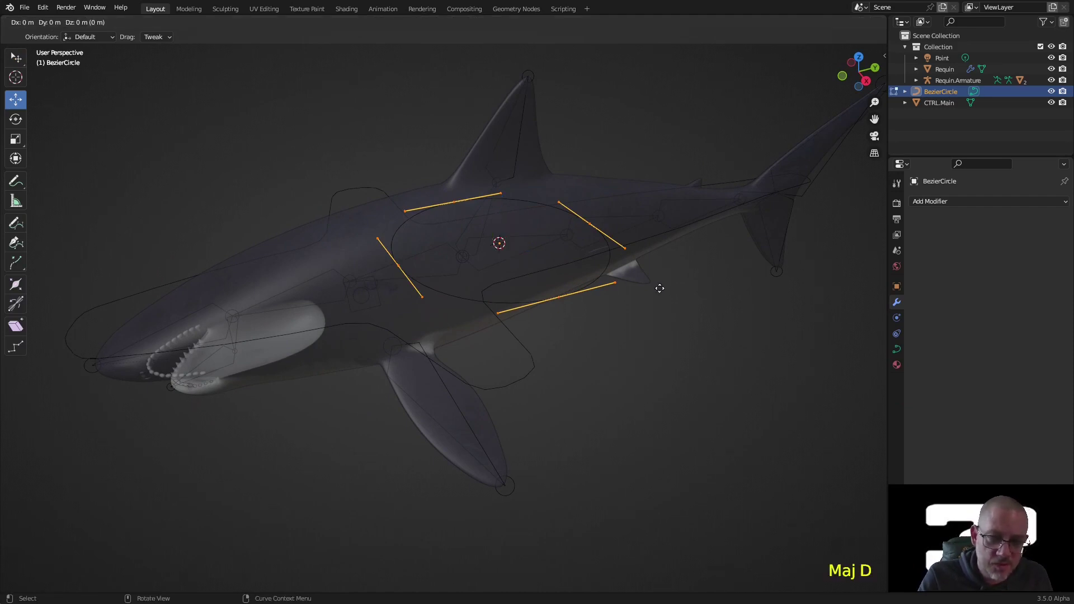
text(x)
text(90)
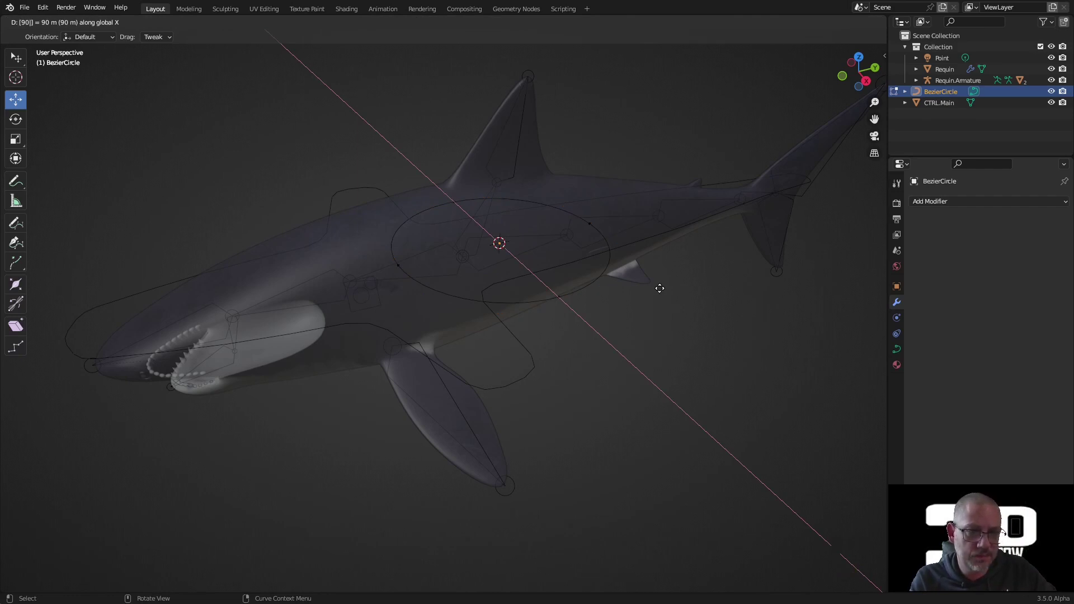
text(r)
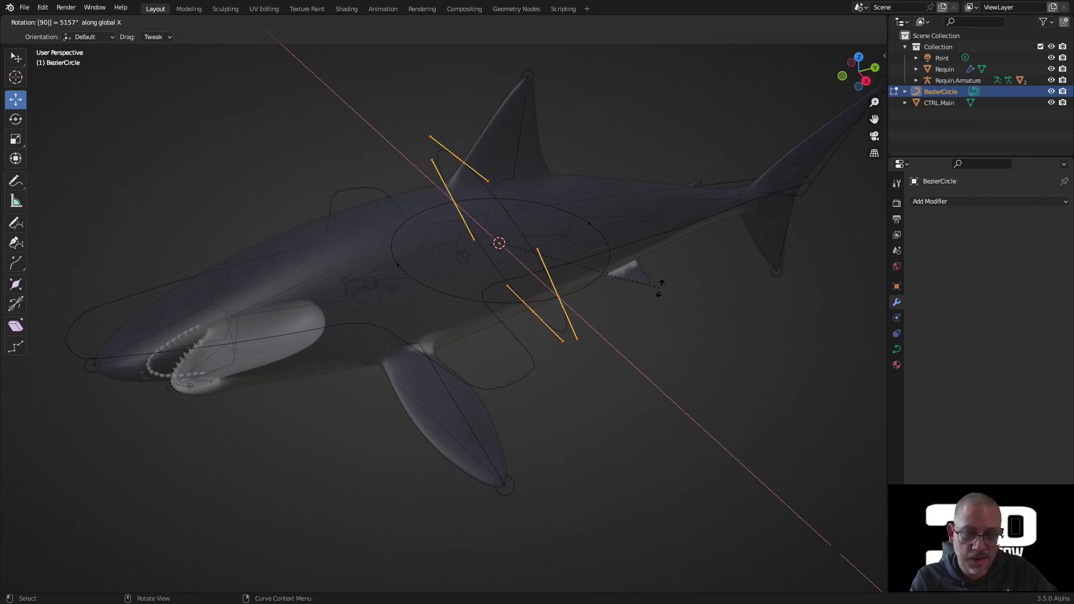
text(90)
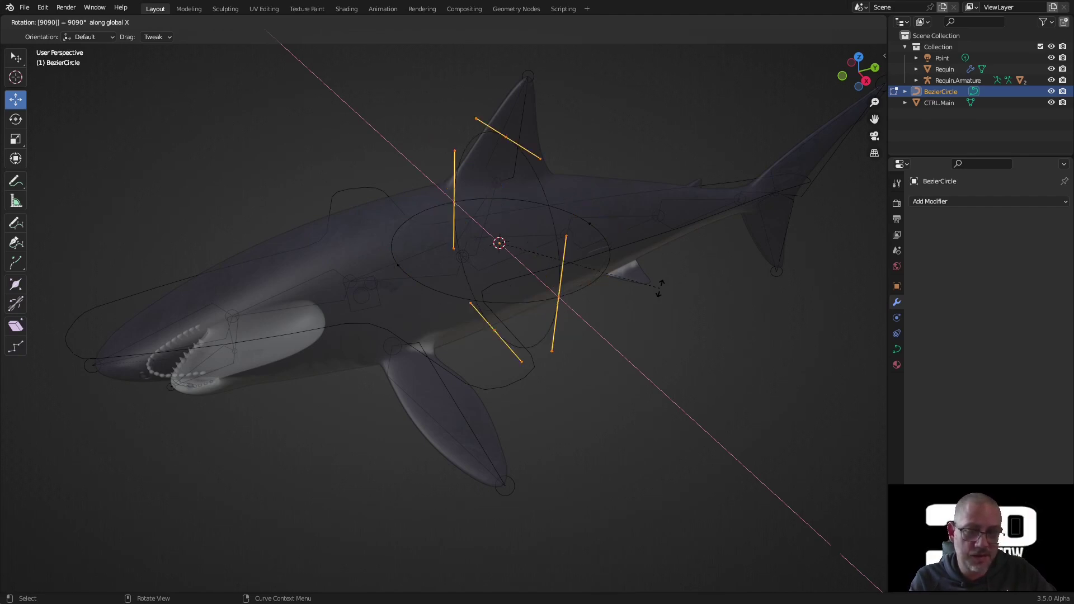
key(Return)
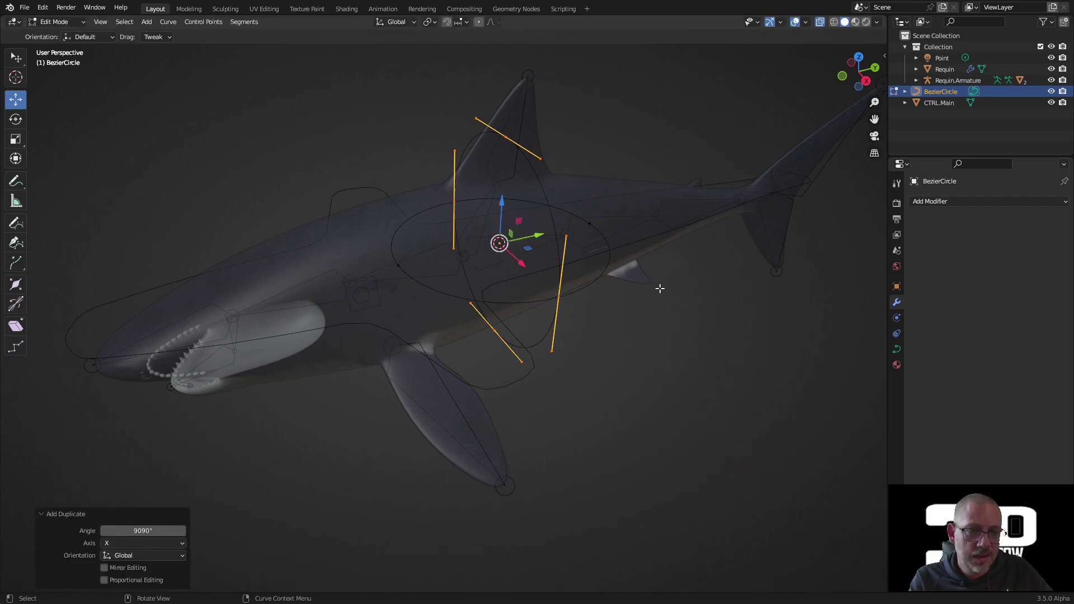
Duplicate the upright circle, rotate the copy 90° about the global Z axis, and return to Object Mode
key(shift+d)
key(r)
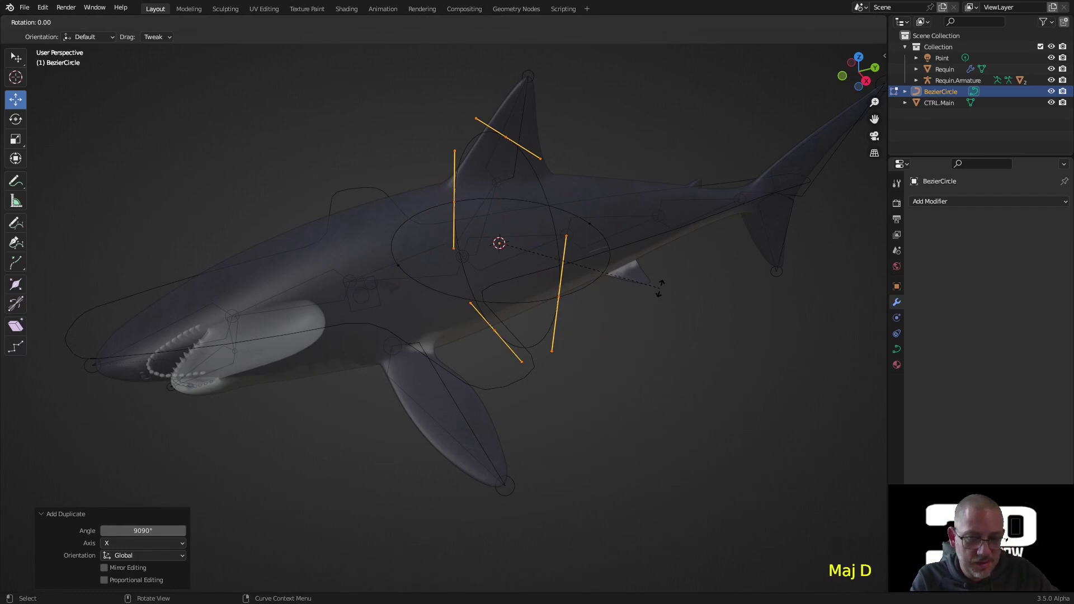
key(z)
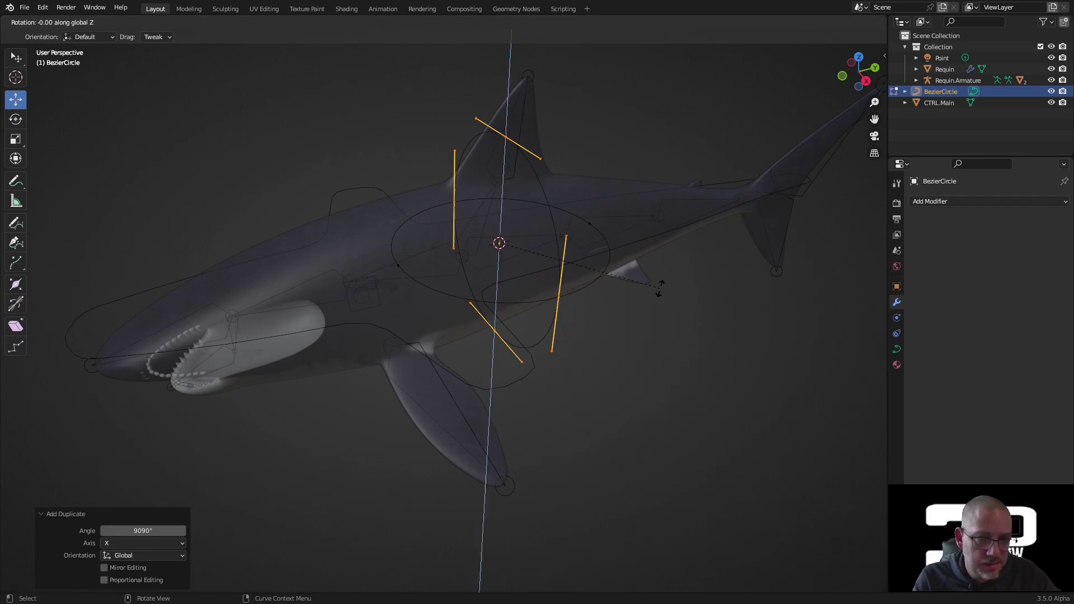
text(90)
key(Return)
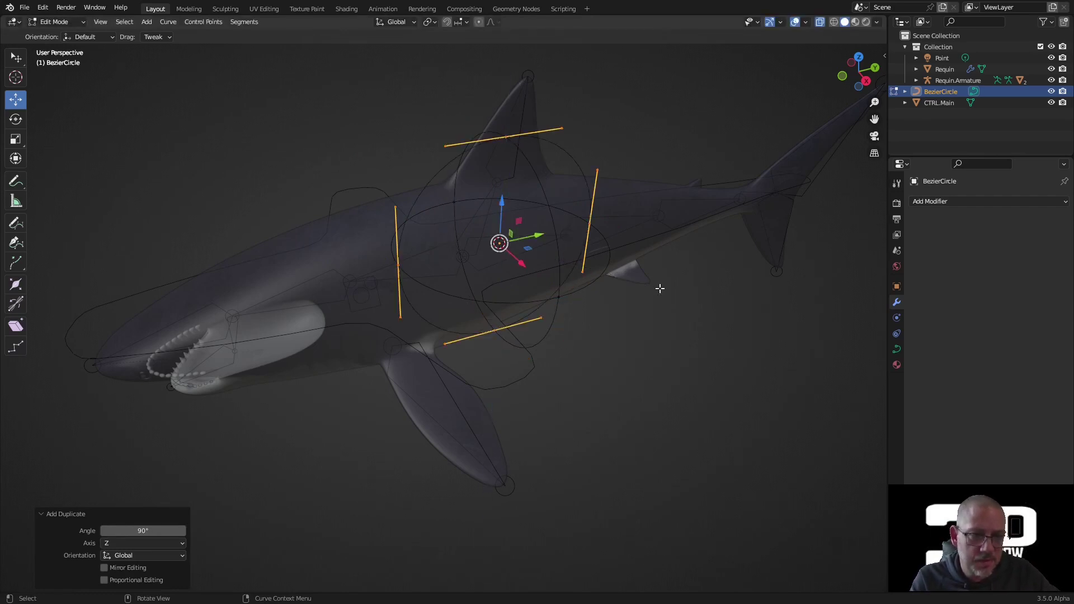
mouse_move(597, 270)
middle_down()
mouse_move(662, 251)
mouse_move(664, 230)
mouse_move(594, 267)
middle_up()
key(Tab)
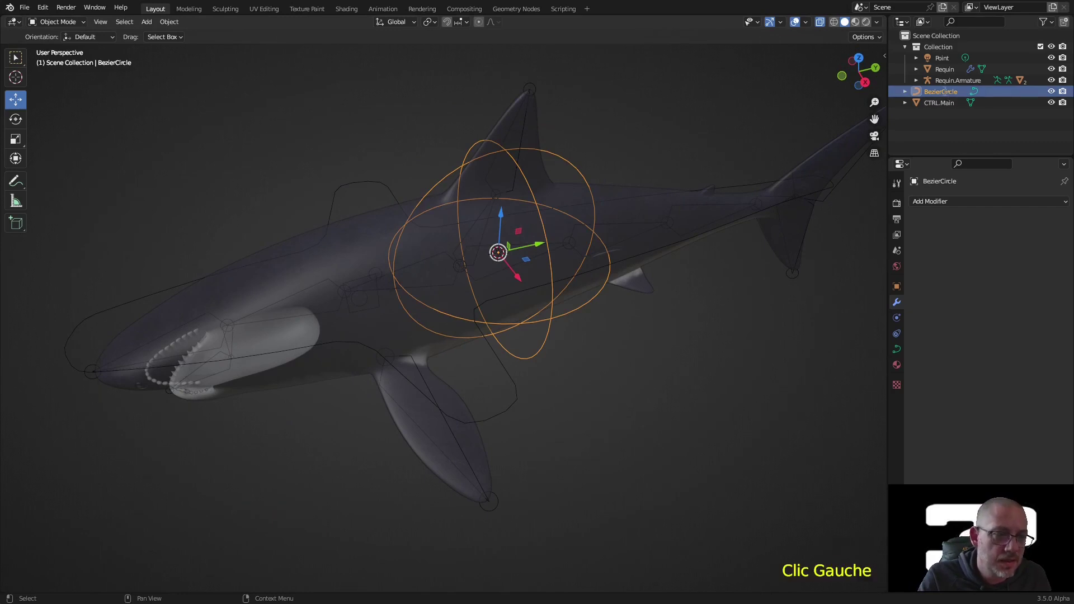
Rename the Bezier circle object made of three crossing rings as CTRL.Rot
triple_click(940, 91)
text(CT)
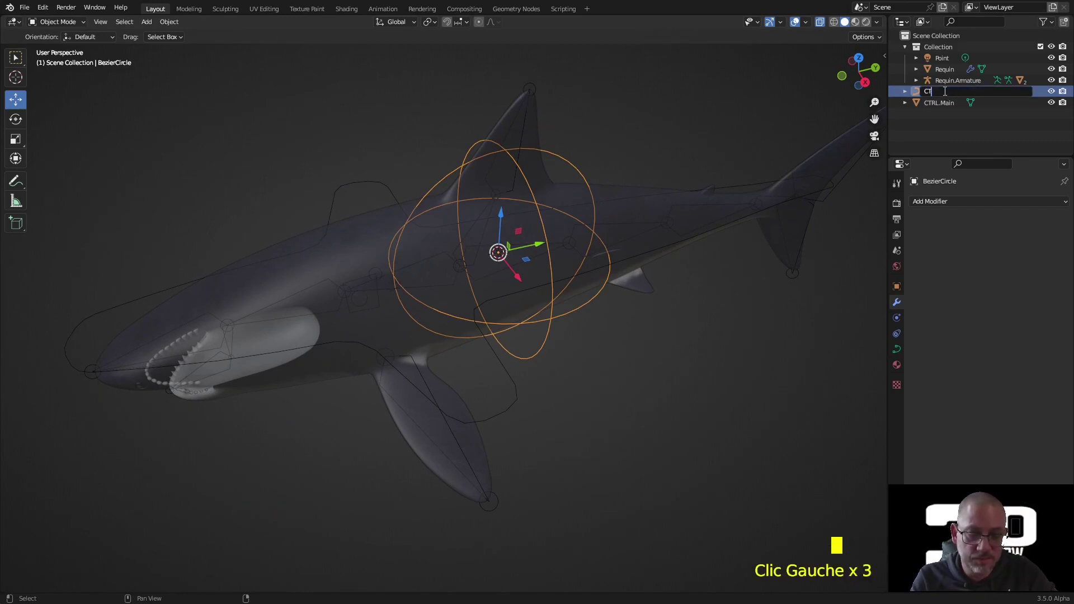
text(RL.)
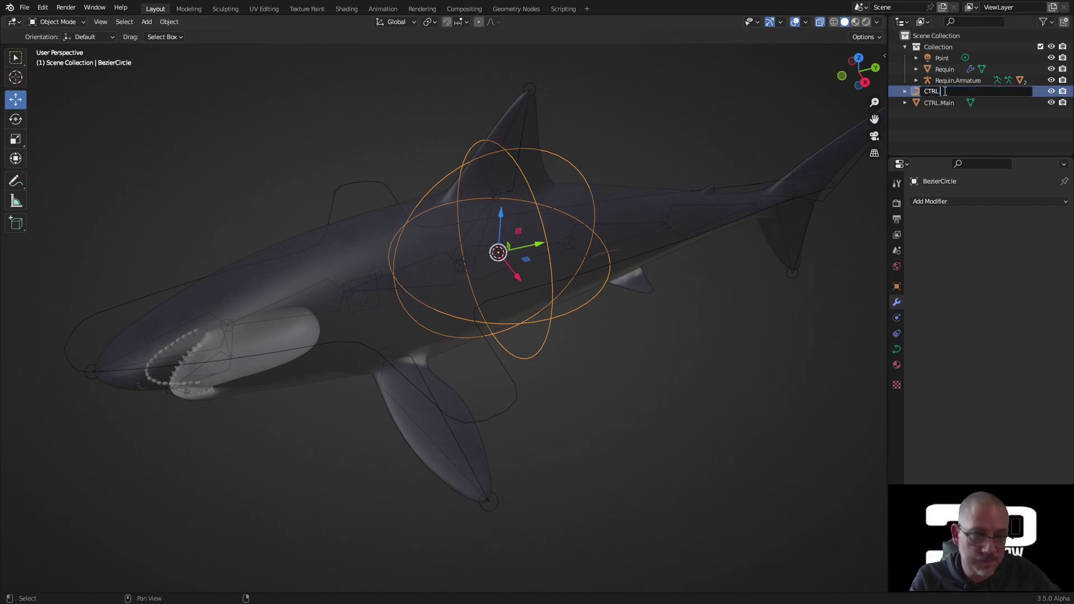
text(Rot)
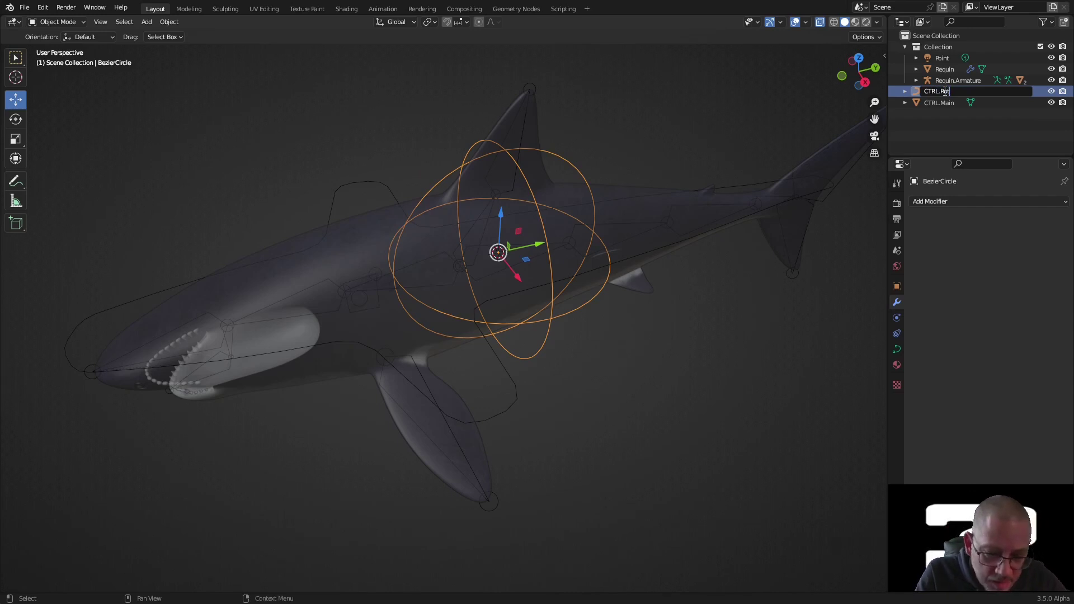
key(Return)
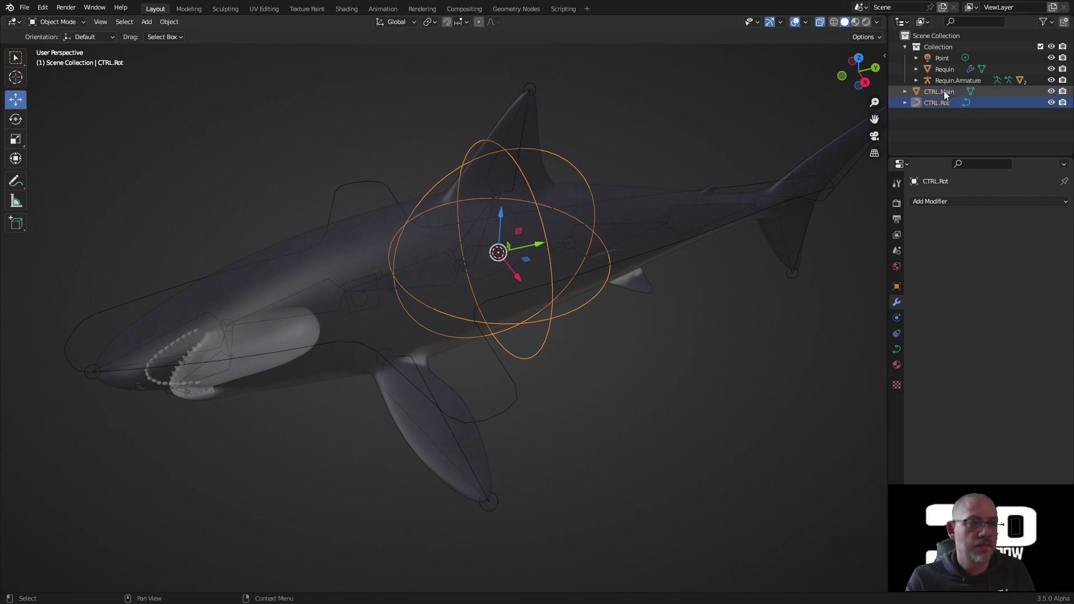
Move both CTRL.Main and CTRL.Rot into a new collection named CTRL
shift+click(943, 92)
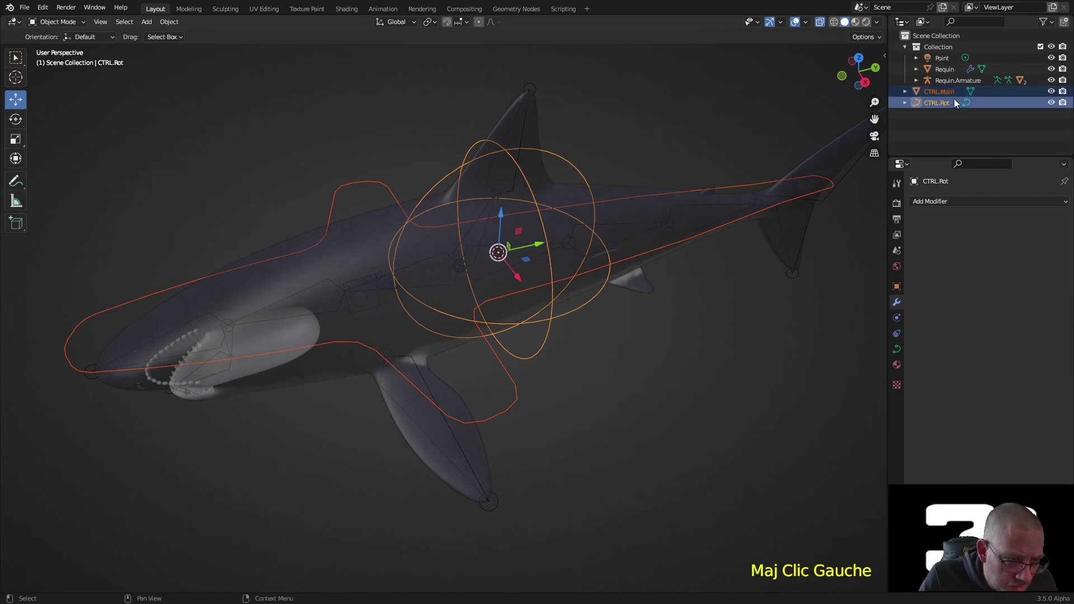
key(m)
click(460, 300)
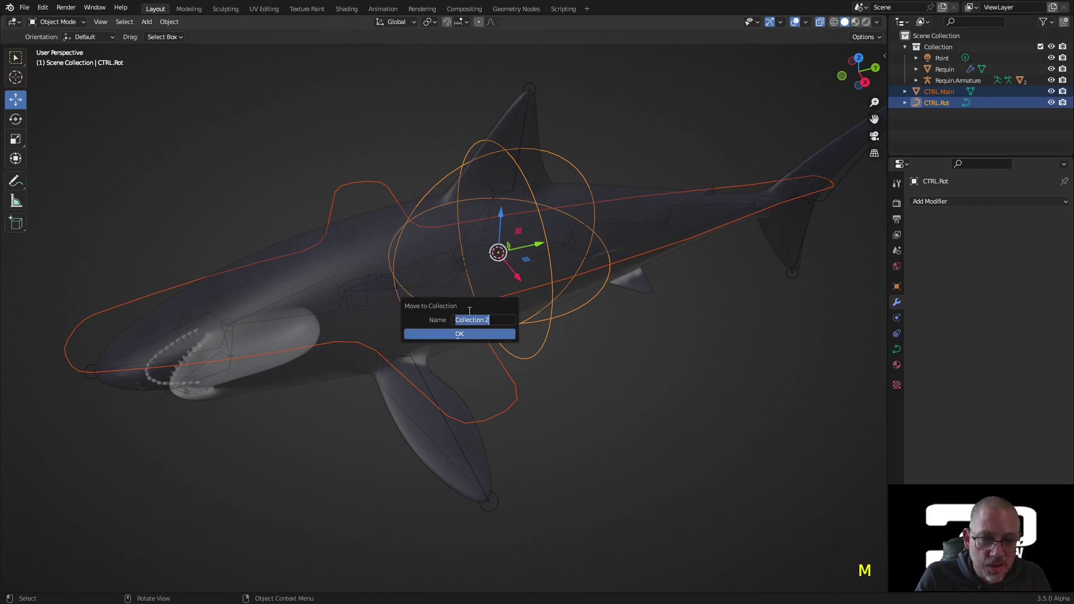
text(C)
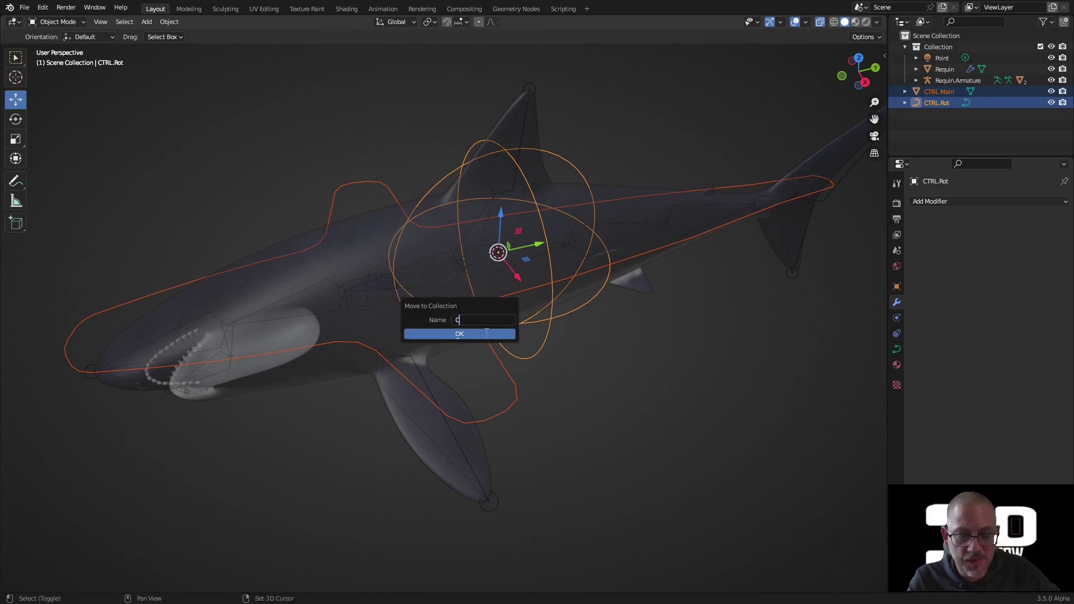
text(TRL)
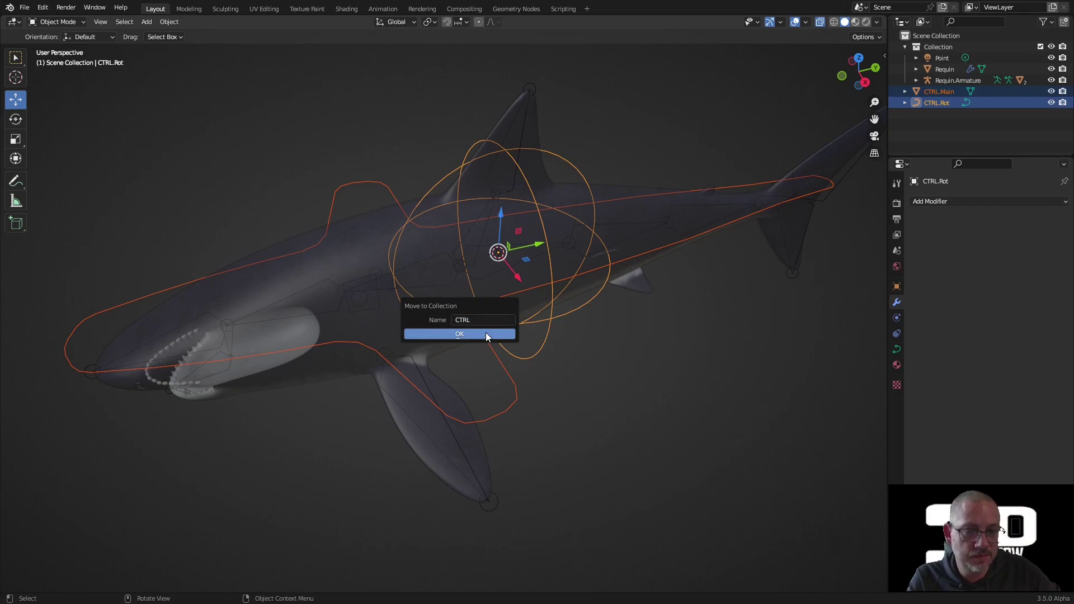
click(486, 334)
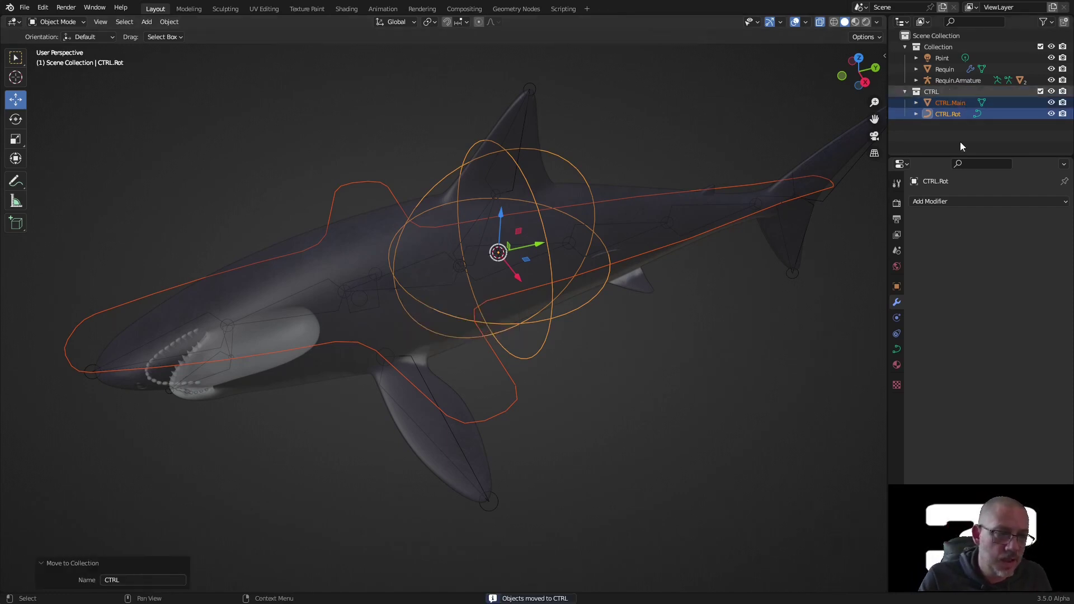
Disable CTRL.Main and CTRL.Rot in renders, and hide the collection holding the shark and its armature from the viewport
drag(1062, 102, 1059, 129)
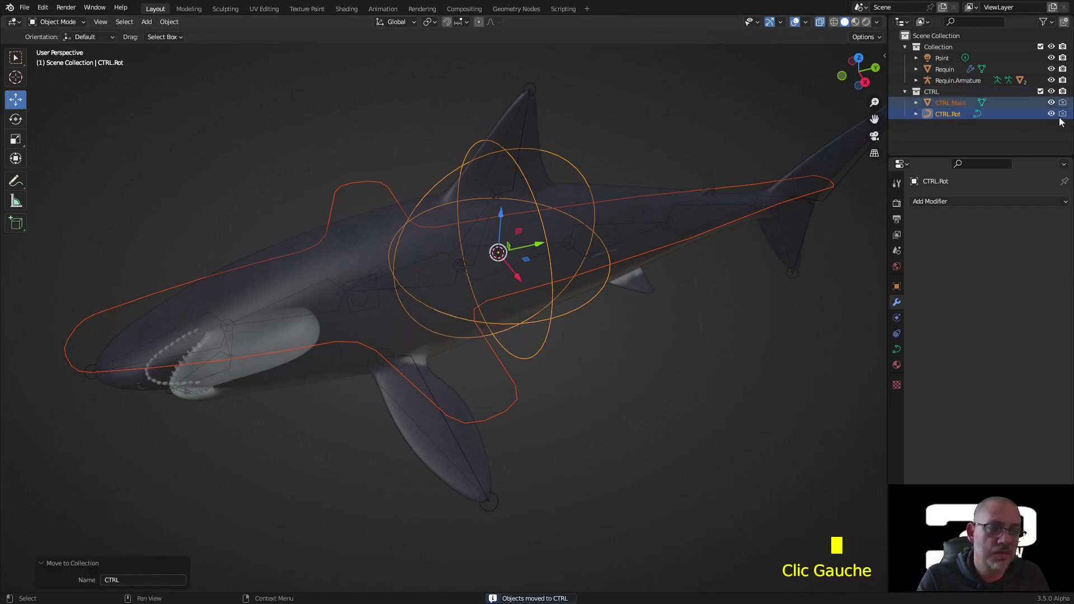
click(654, 391)
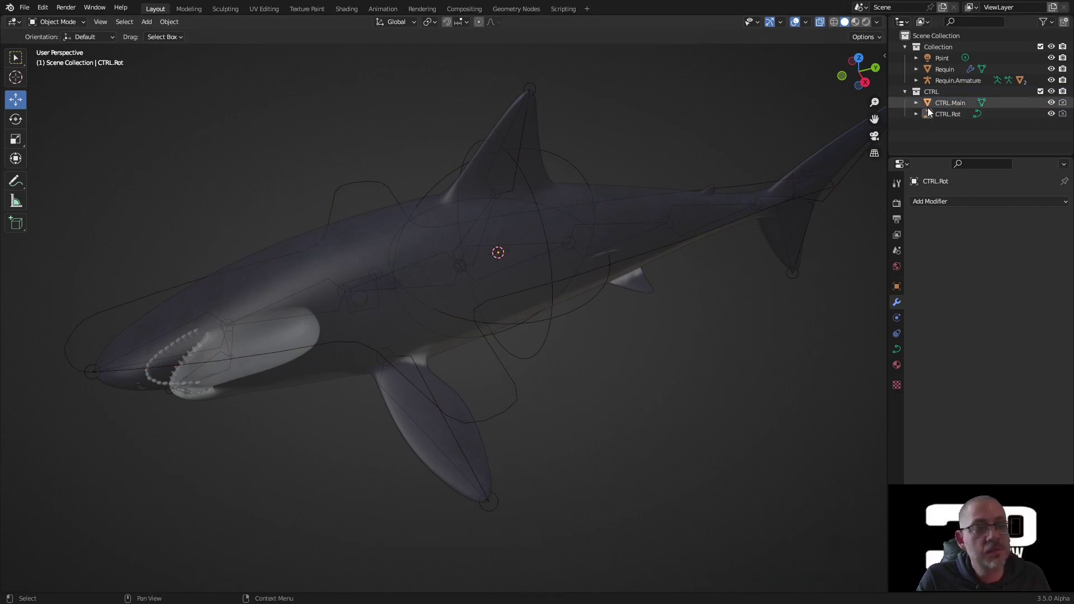
click(1050, 47)
middle_drag(626, 349, 640, 355)
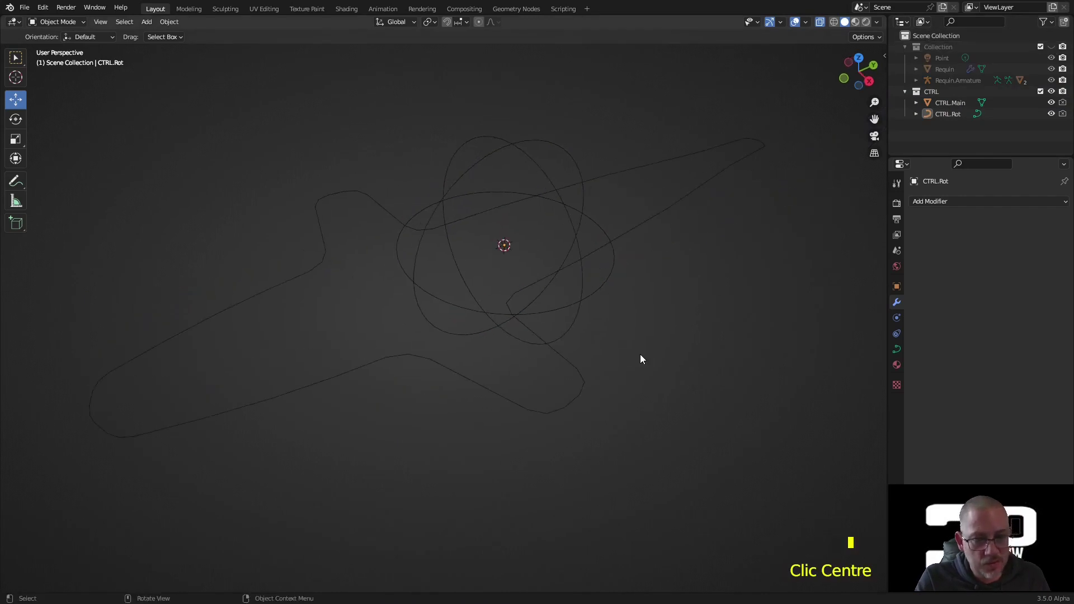
Give the CTRL.Rot curve a round bevel with a depth of 0.02 m
click(610, 277)
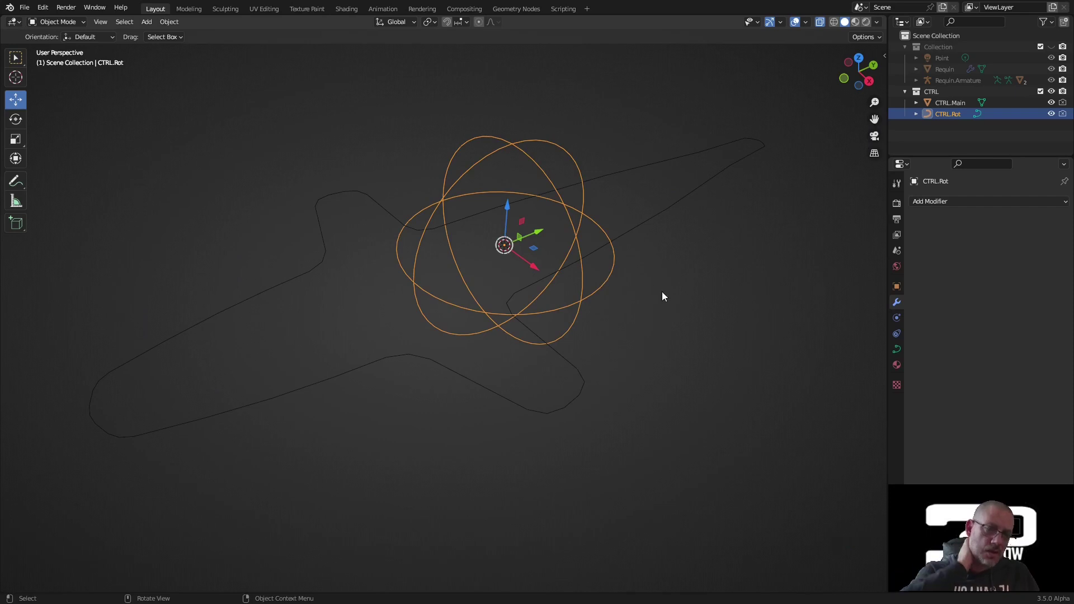
click(897, 349)
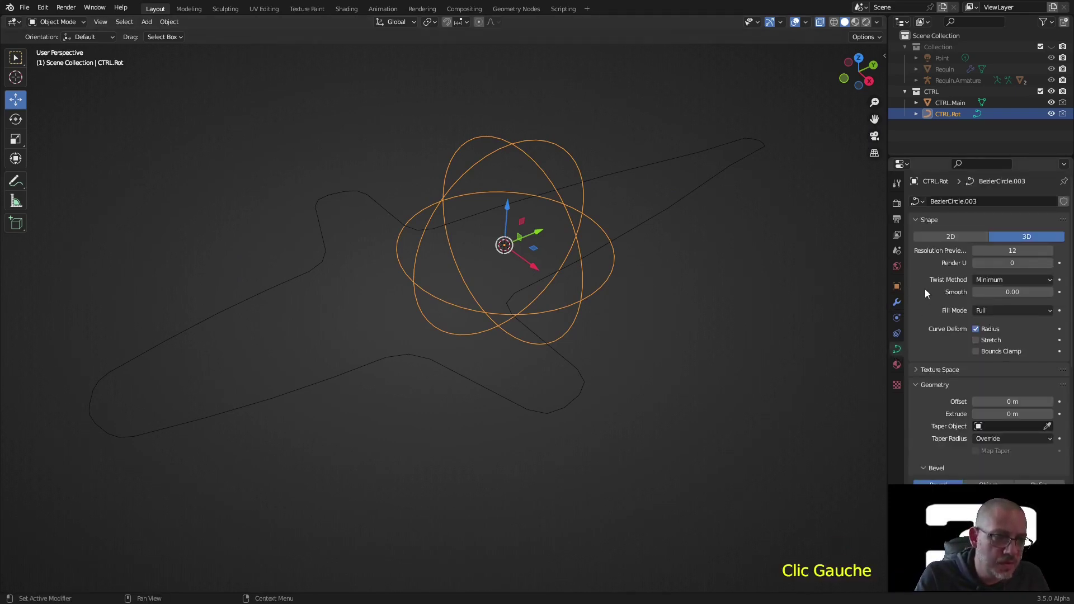
scroll(938, 306, down, 6)
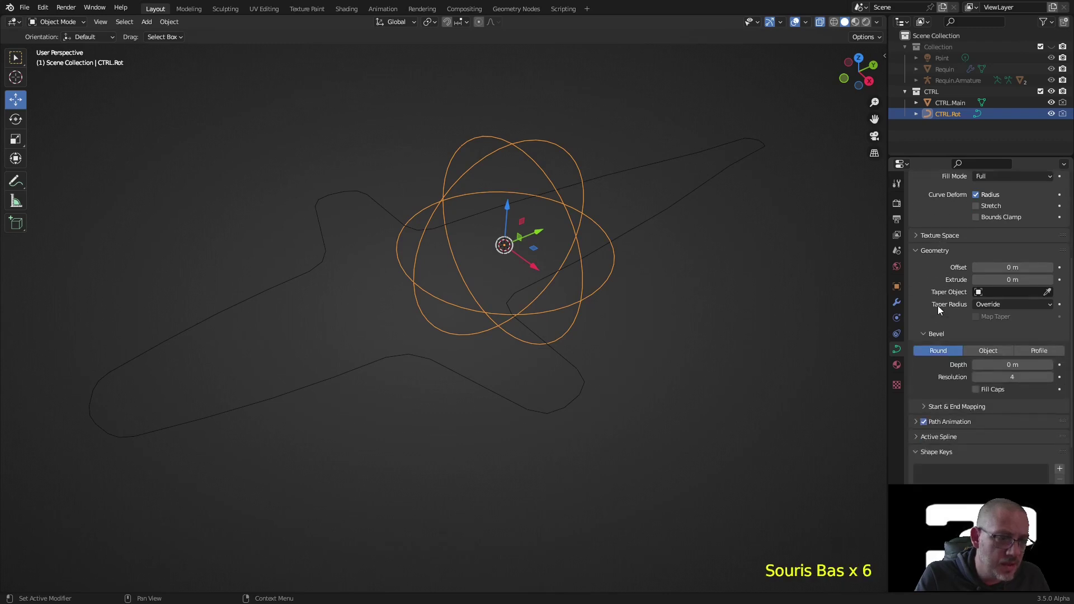
click(1030, 364)
text(0.02)
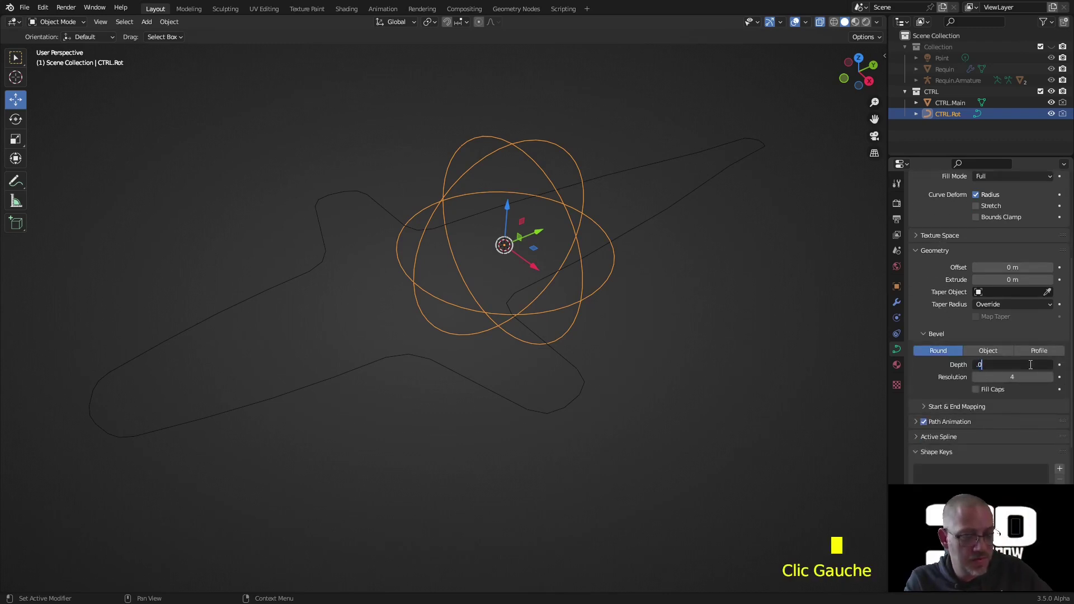
key(Return)
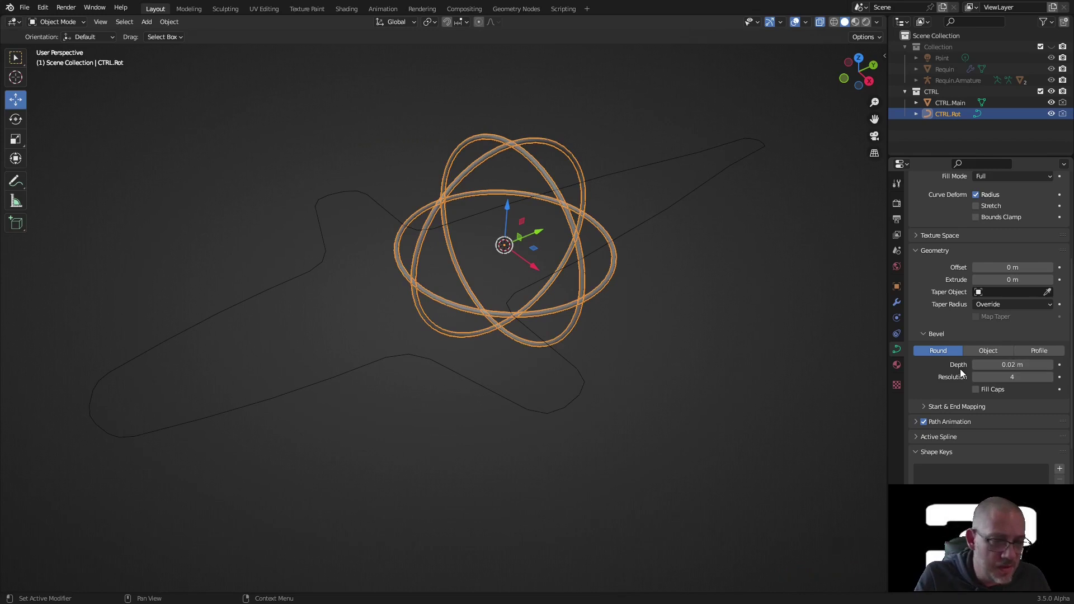
Apply the Convert To operation to the CTRL.Main outline with Mesh as the target
click(634, 228)
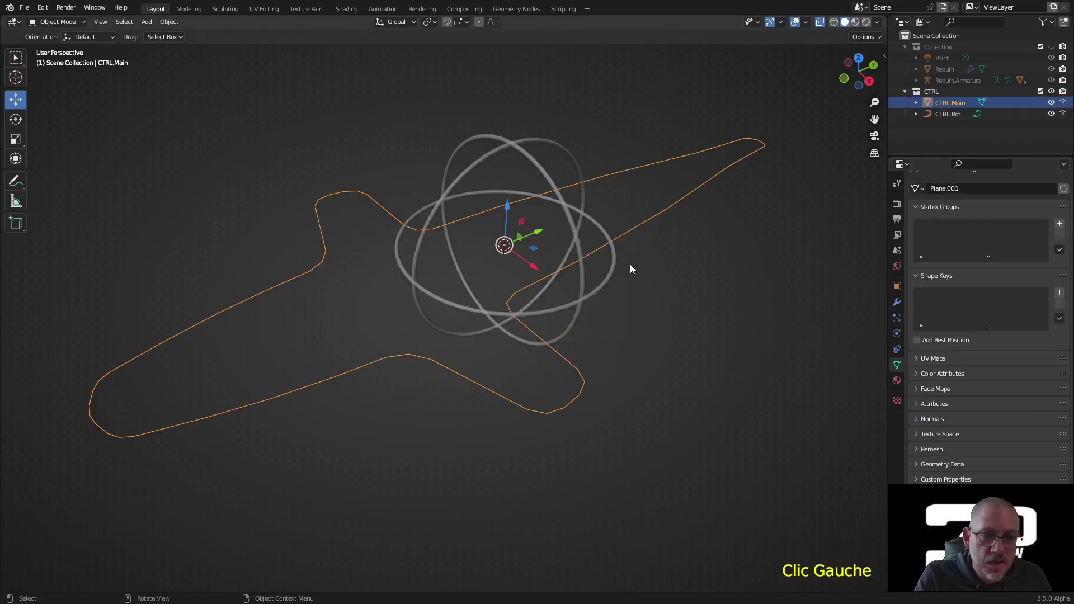
scroll(626, 259, down, 1)
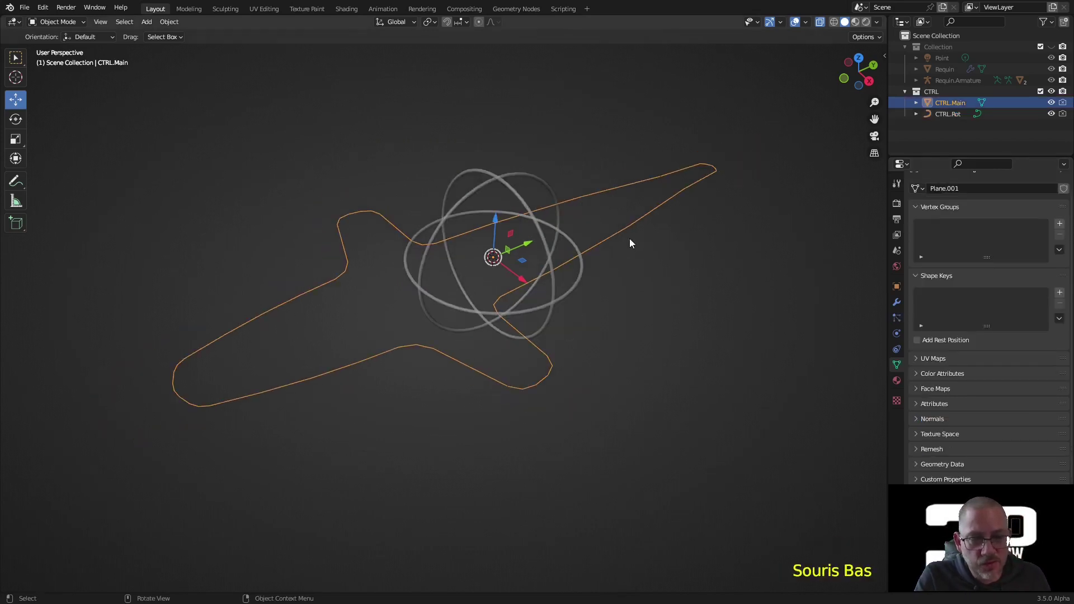
scroll(602, 242, up, 2)
scroll(602, 216, down, 2)
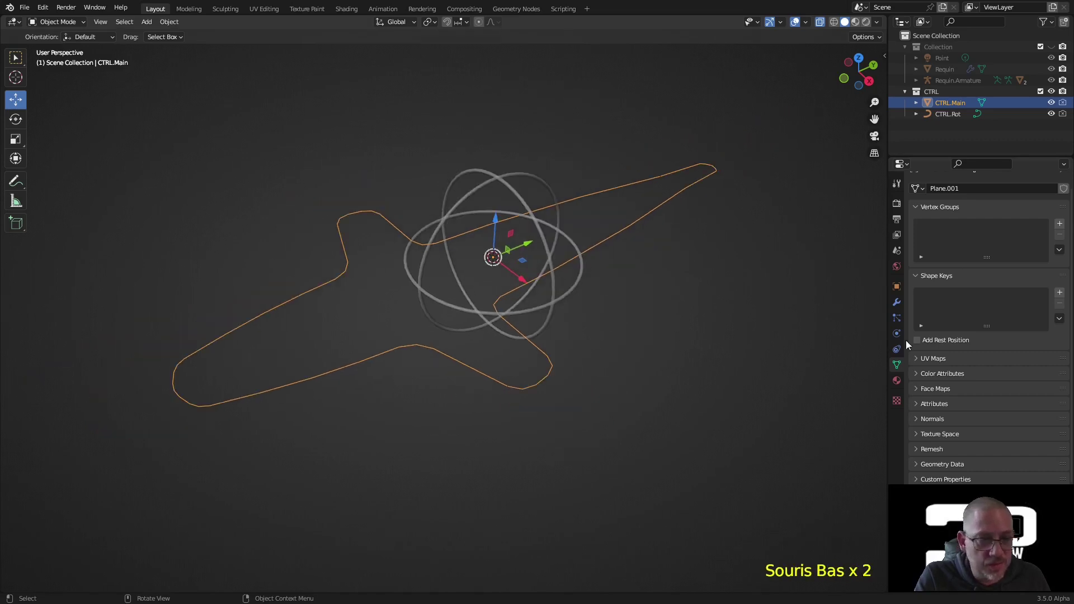
right_click(594, 232)
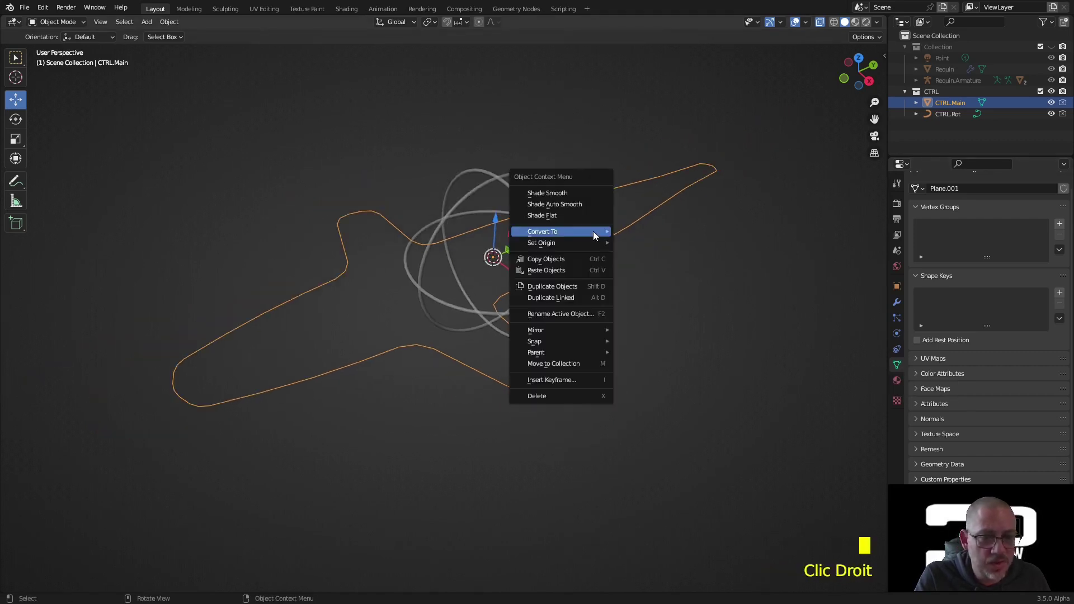
mouse_move(594, 233)
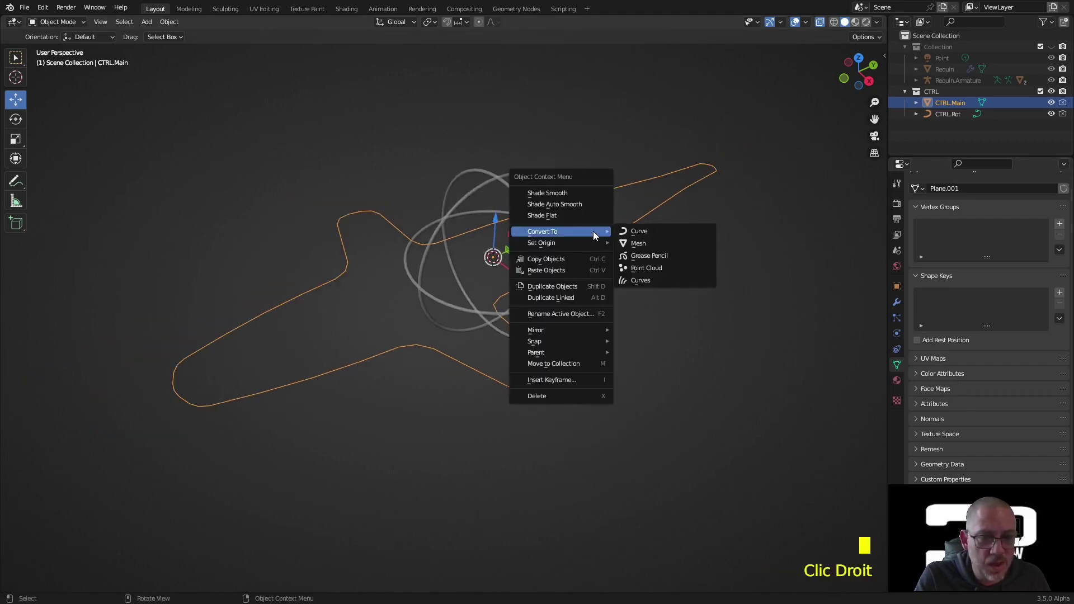
click(648, 244)
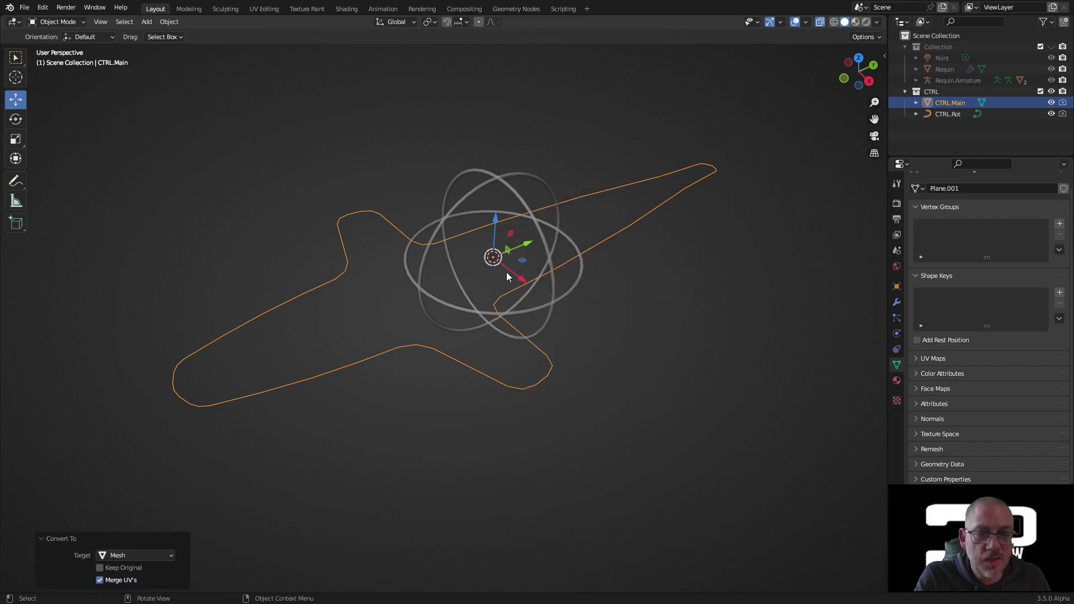
Convert the CTRL.Main mesh outline to a curve
click(172, 22)
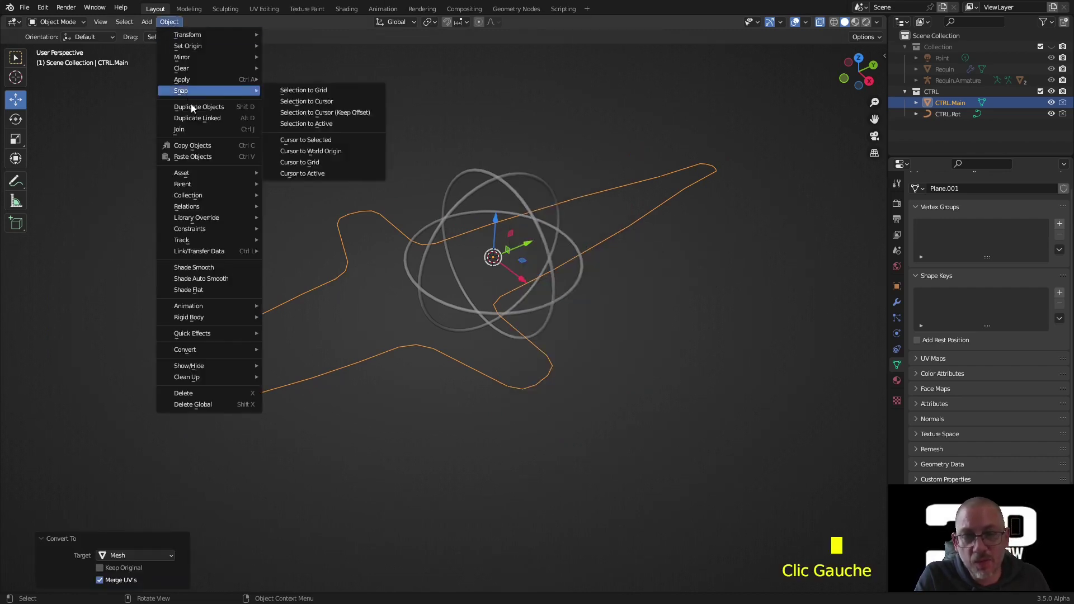
mouse_move(215, 353)
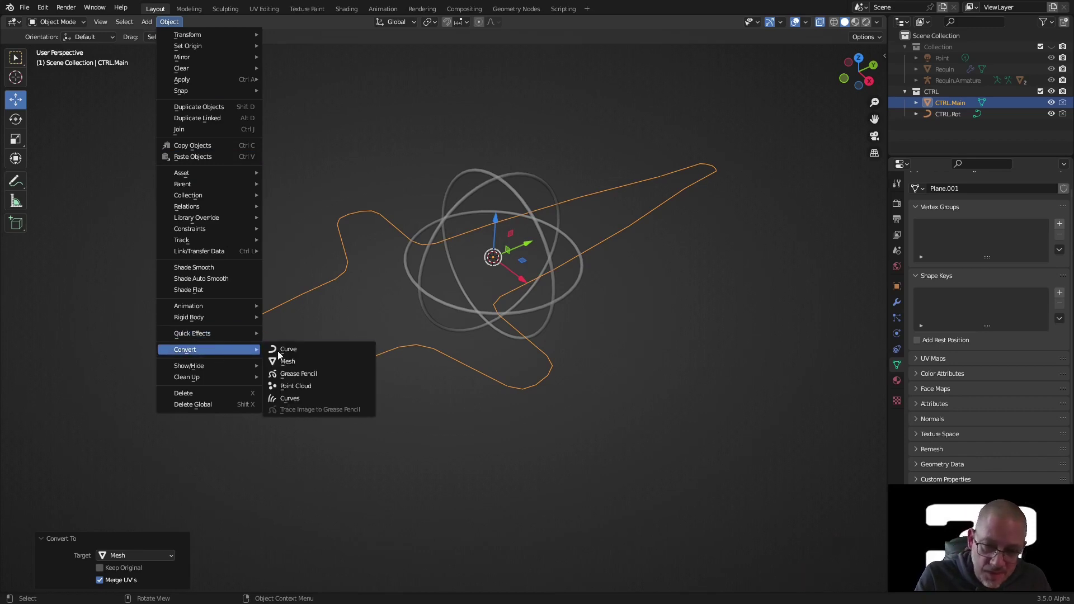
click(305, 361)
right_click(385, 228)
mouse_move(385, 228)
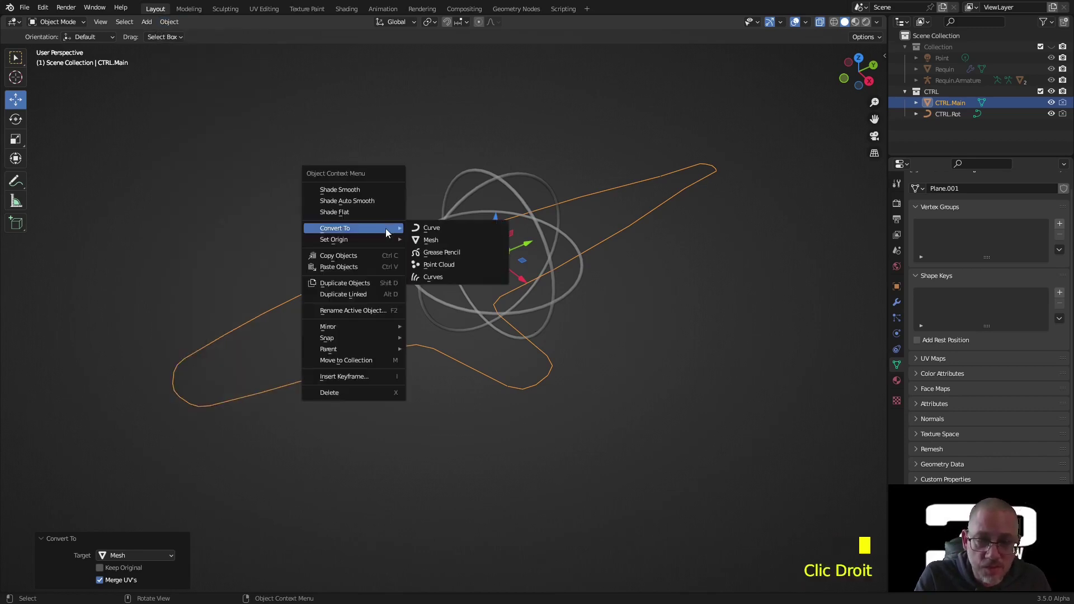
click(455, 233)
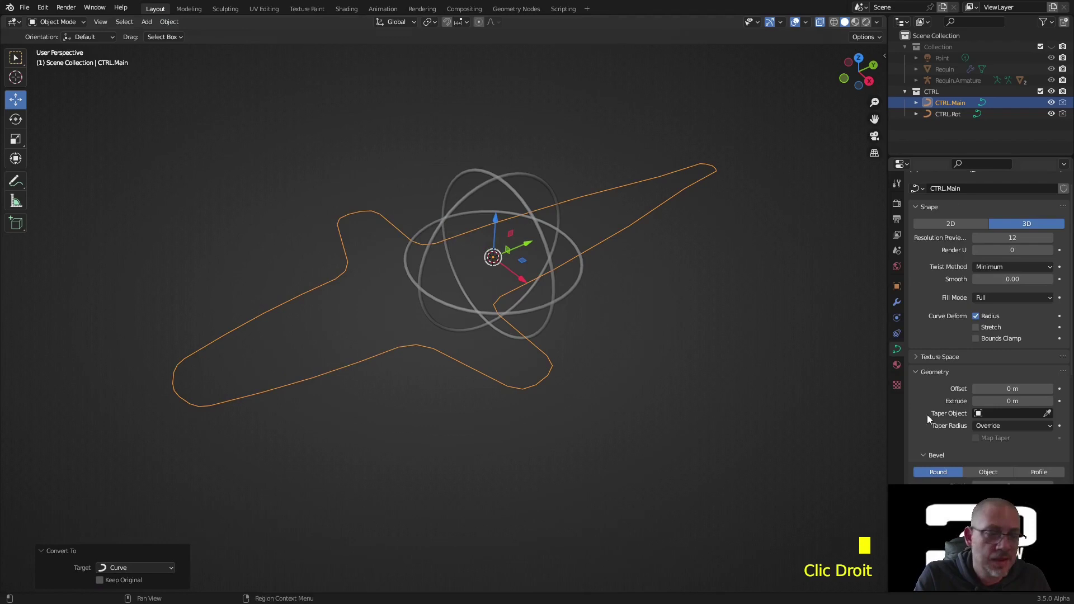
Give the CTRL.Main curve a round bevel with a depth of 0.02 m and deselect it
scroll(951, 421, down, 5)
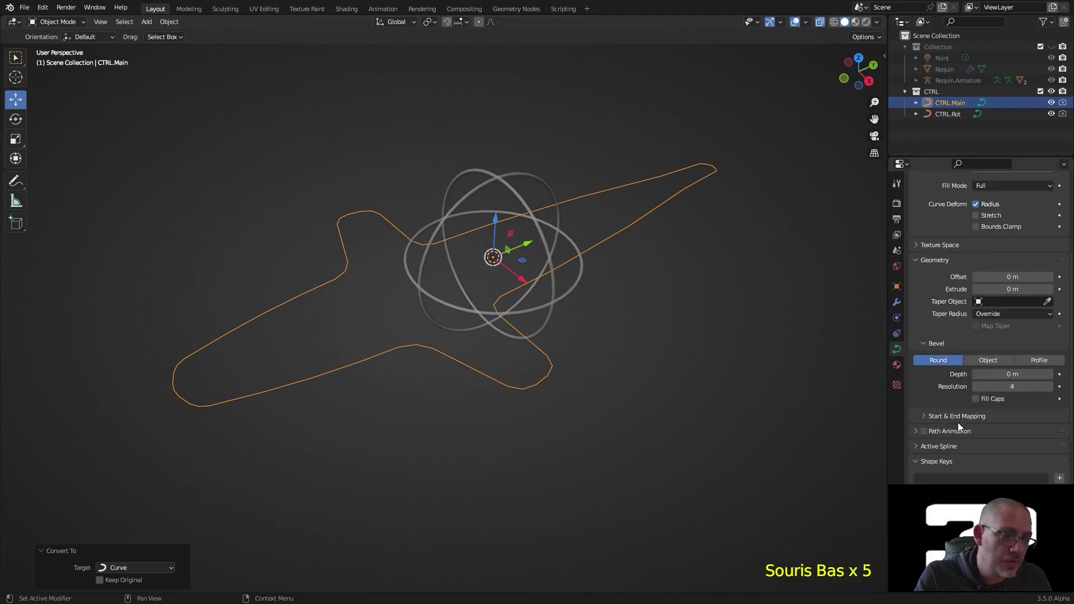
click(1012, 375)
key(BackSpace)
text(0.02)
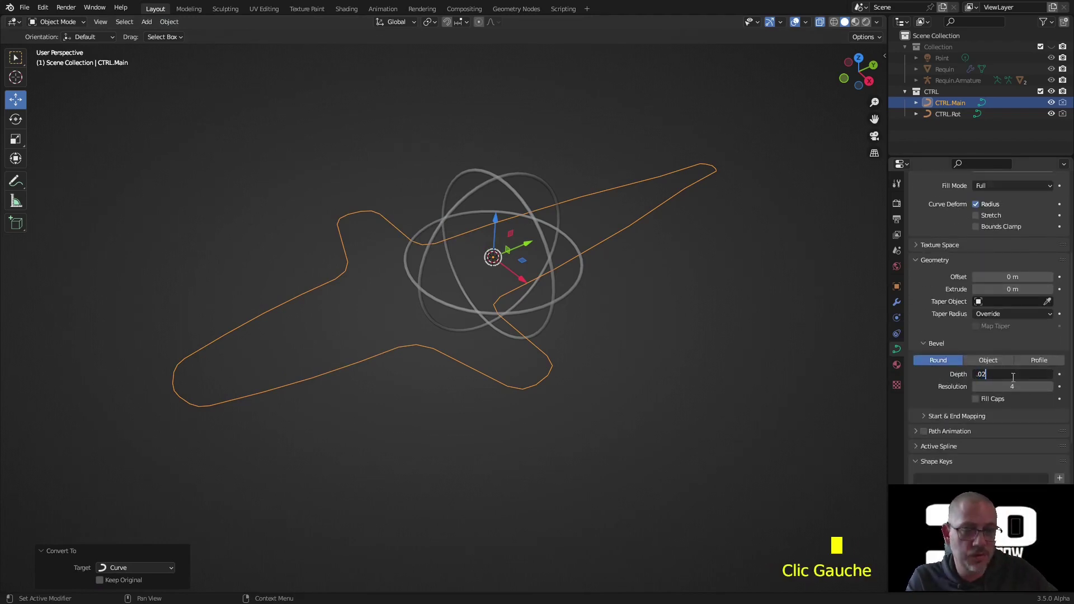
key(Return)
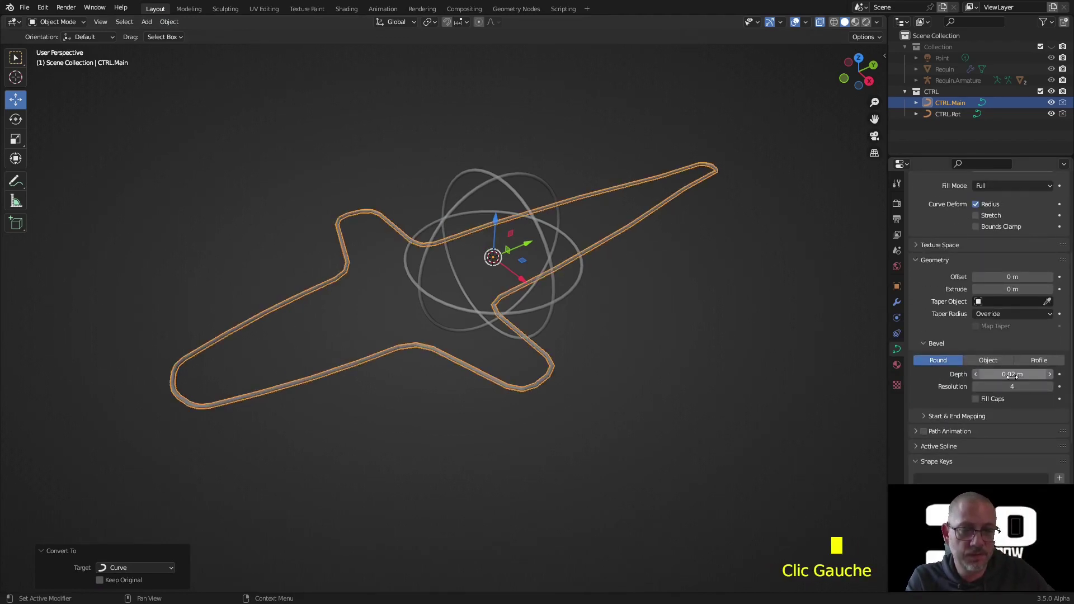
click(613, 377)
mouse_move(613, 377)
middle_down()
mouse_move(670, 351)
mouse_move(673, 335)
mouse_move(619, 393)
mouse_move(674, 430)
mouse_move(696, 353)
mouse_move(639, 336)
mouse_move(622, 363)
mouse_move(628, 378)
middle_up()
key(KP_Divide)
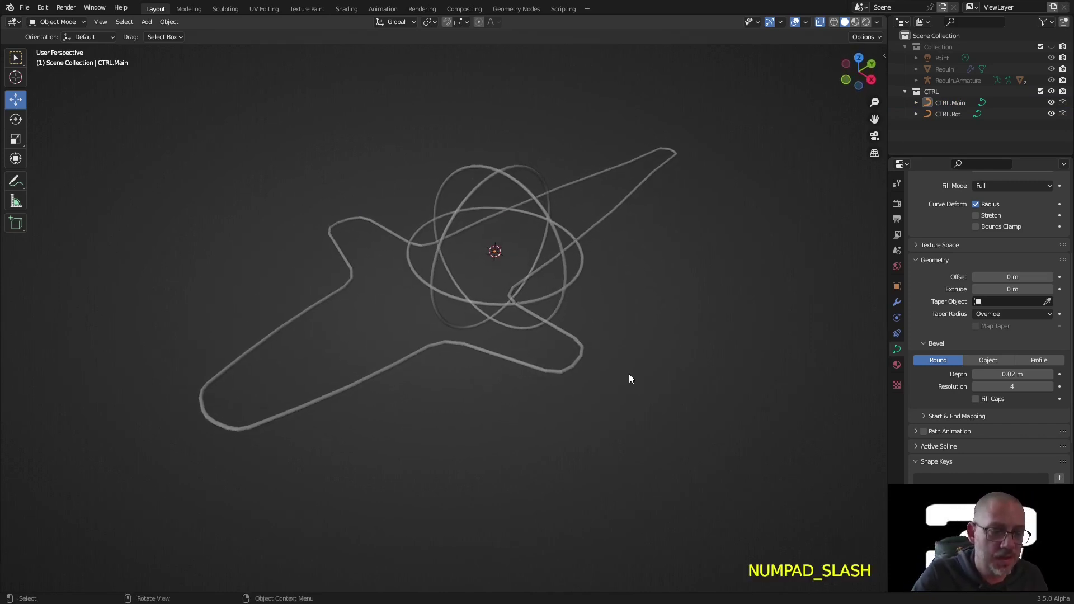
Show the collection holding the shark and its armature in the viewport again
click(642, 321)
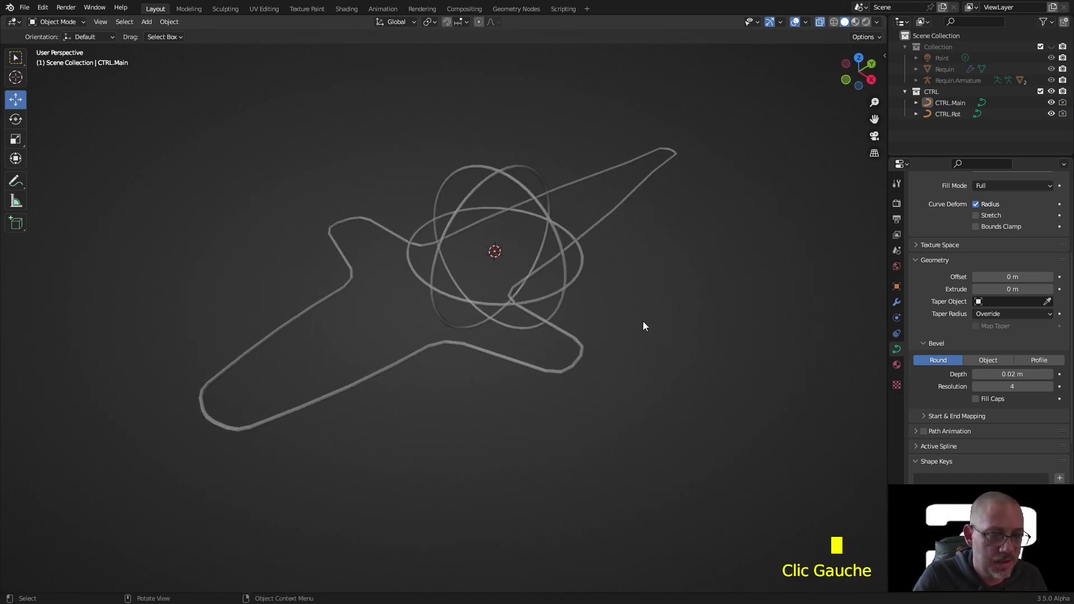
click(1052, 47)
click(696, 303)
middle_drag(695, 304, 636, 198)
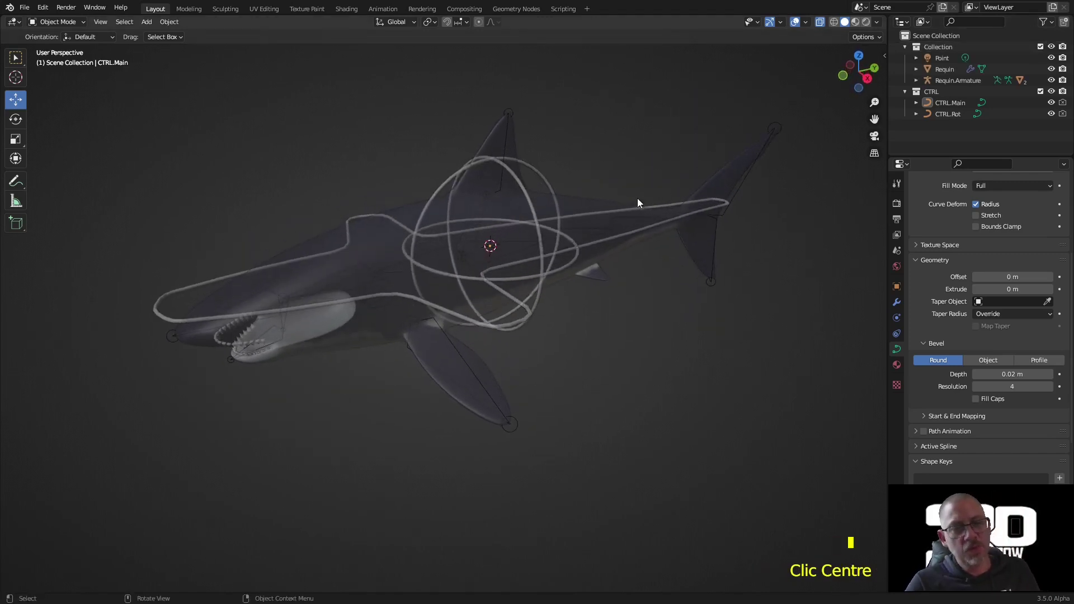
Hide the CTRL collection with both control shapes from the viewport
click(1051, 103)
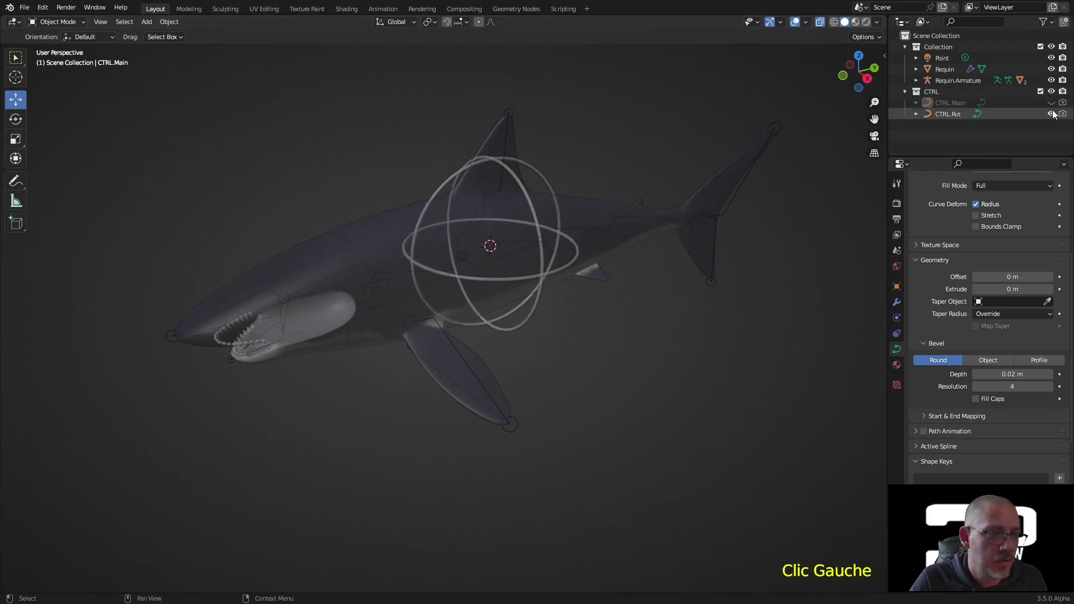
click(1051, 114)
click(1051, 114)
click(1052, 103)
click(1052, 92)
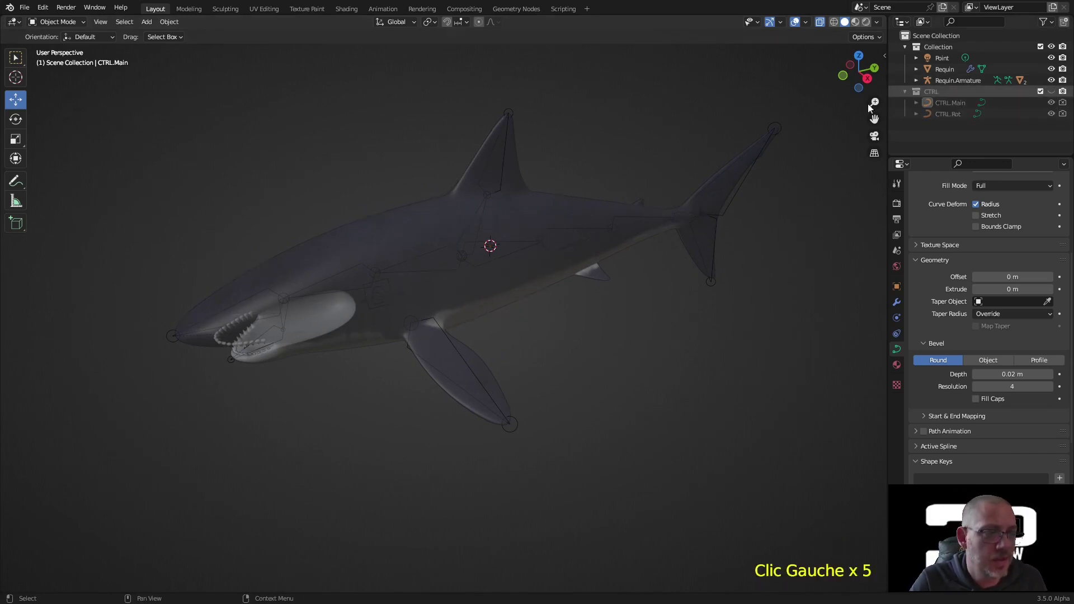
Put Requin.Armature in Pose Mode and select the control bone running from the spine up to the dorsal fin bone
click(502, 155)
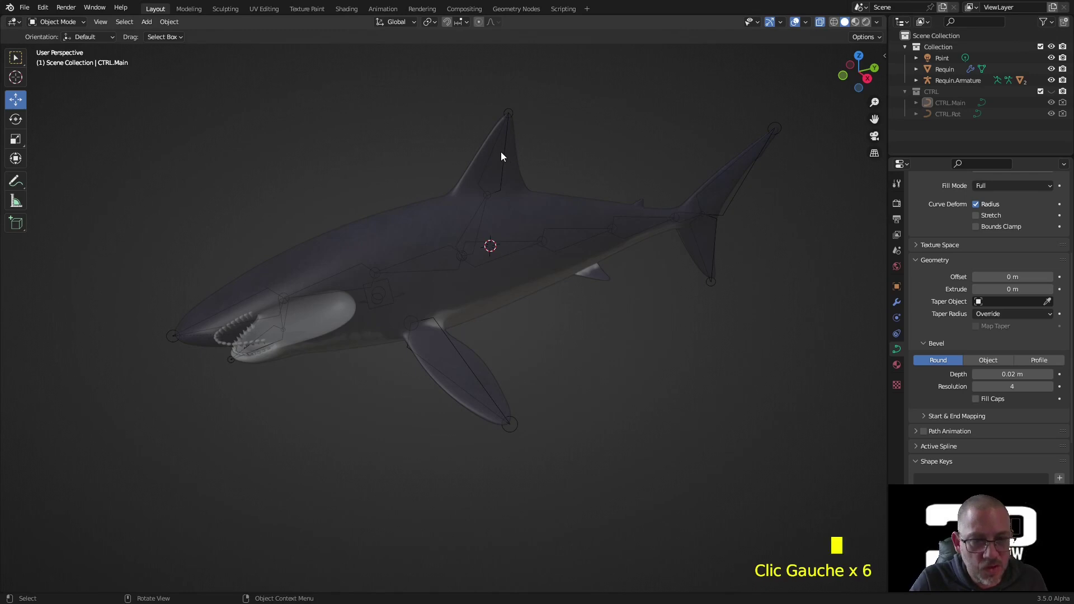
click(82, 21)
click(62, 59)
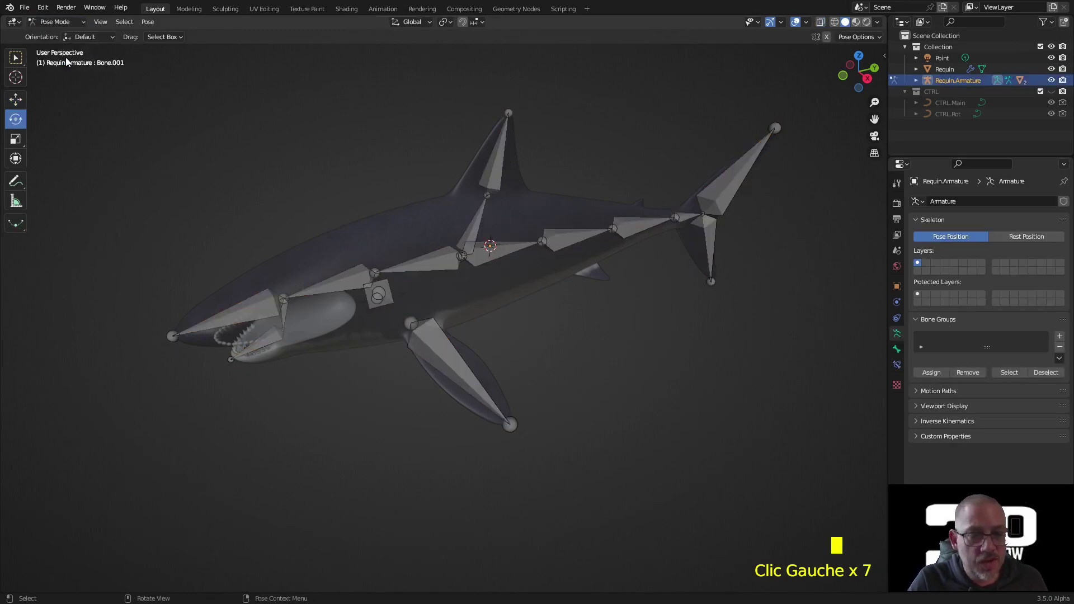
middle_drag(606, 320, 554, 278)
click(455, 217)
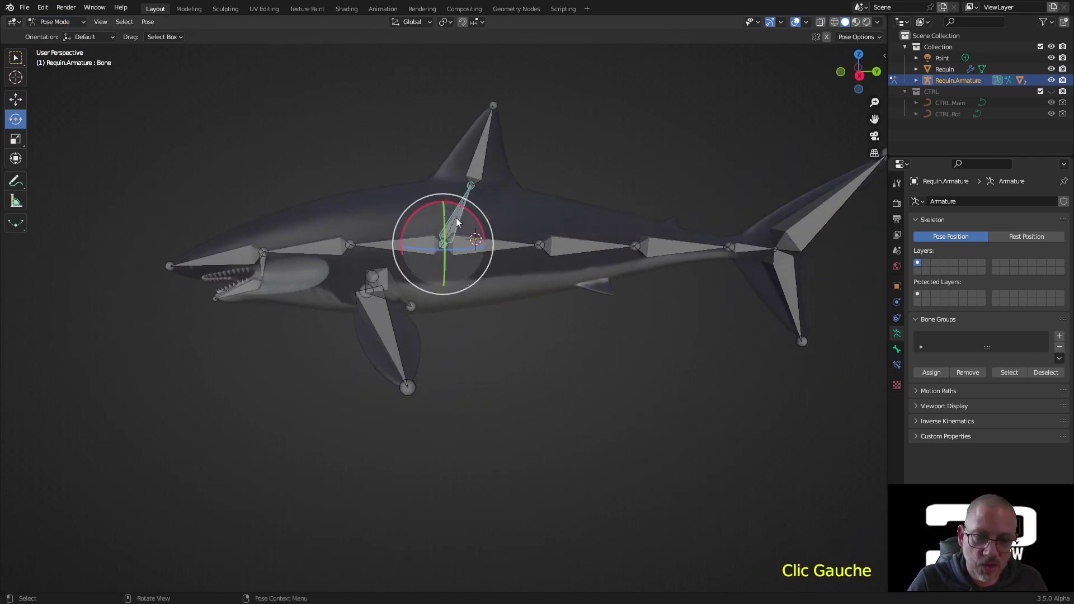
Examine the selected control bone's Deform setting and its place in the shark's skeleton
click(897, 349)
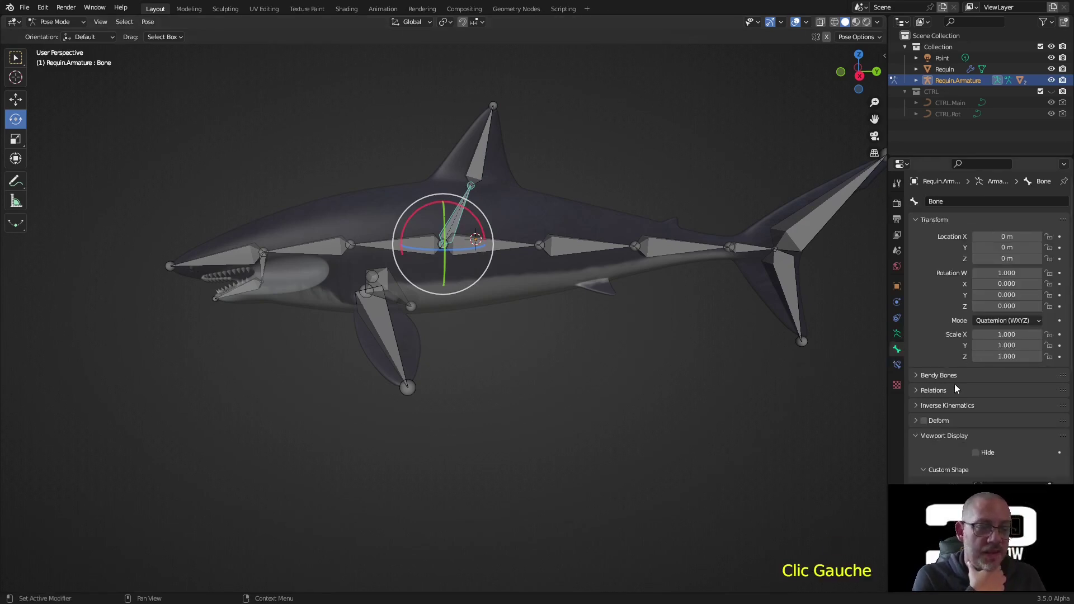
click(928, 420)
click(922, 422)
click(921, 421)
click(923, 421)
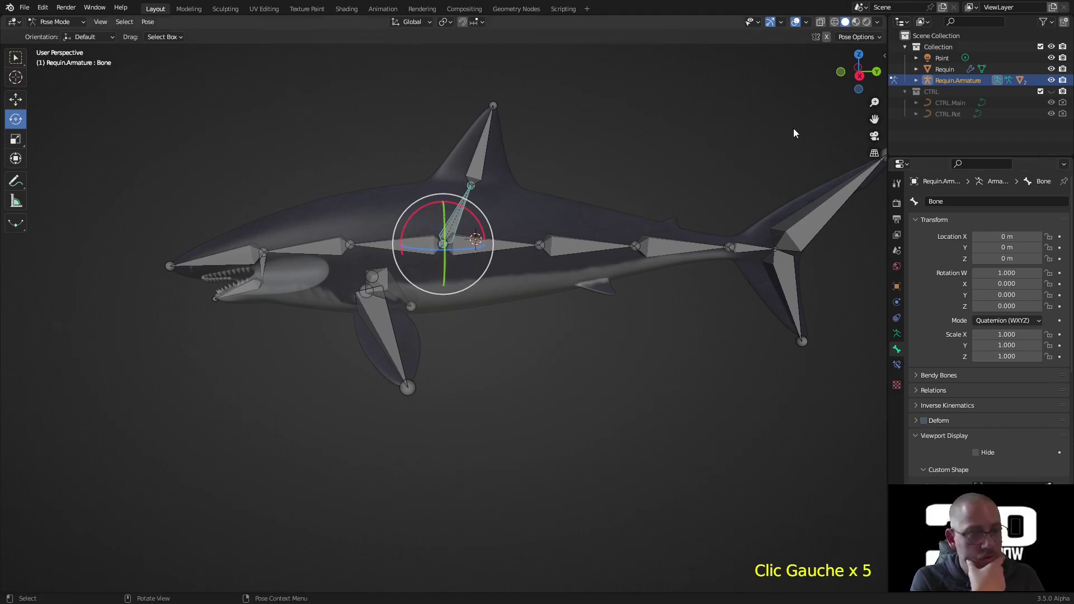
middle_drag(406, 411, 556, 378)
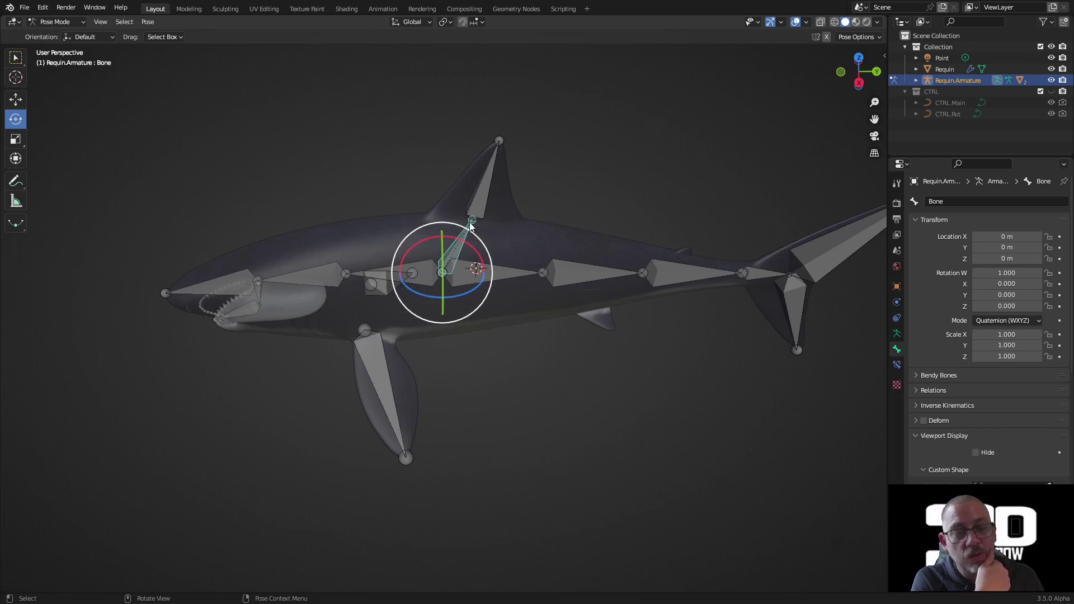
middle_drag(580, 355, 561, 343)
scroll(585, 296, up, 2)
scroll(571, 330, down, 2)
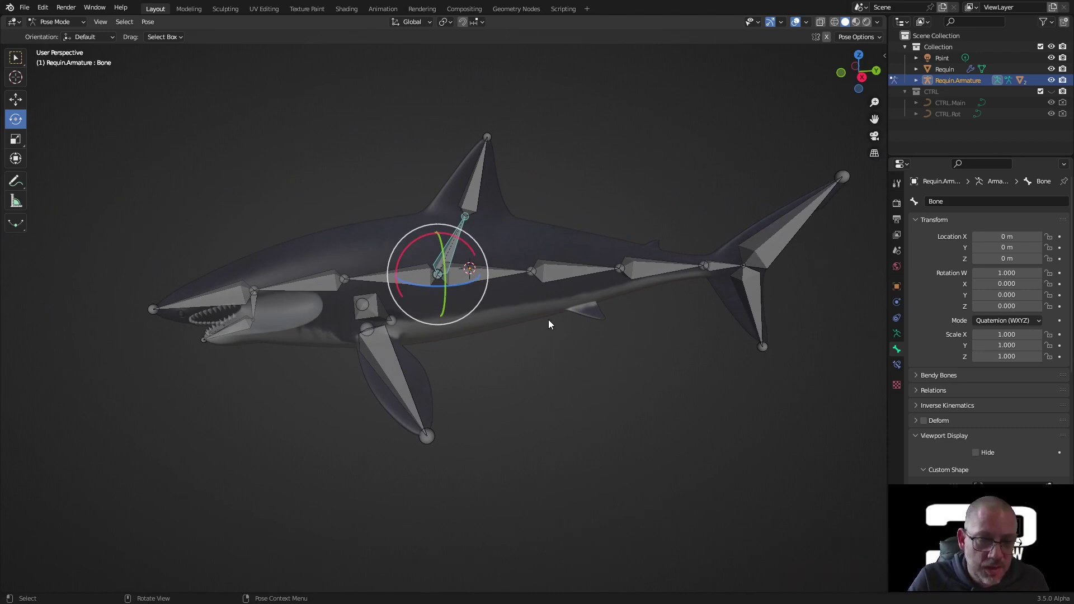
Assign CTRL.Main as the custom shape object of the selected control bone
click(934, 435)
double_click(935, 435)
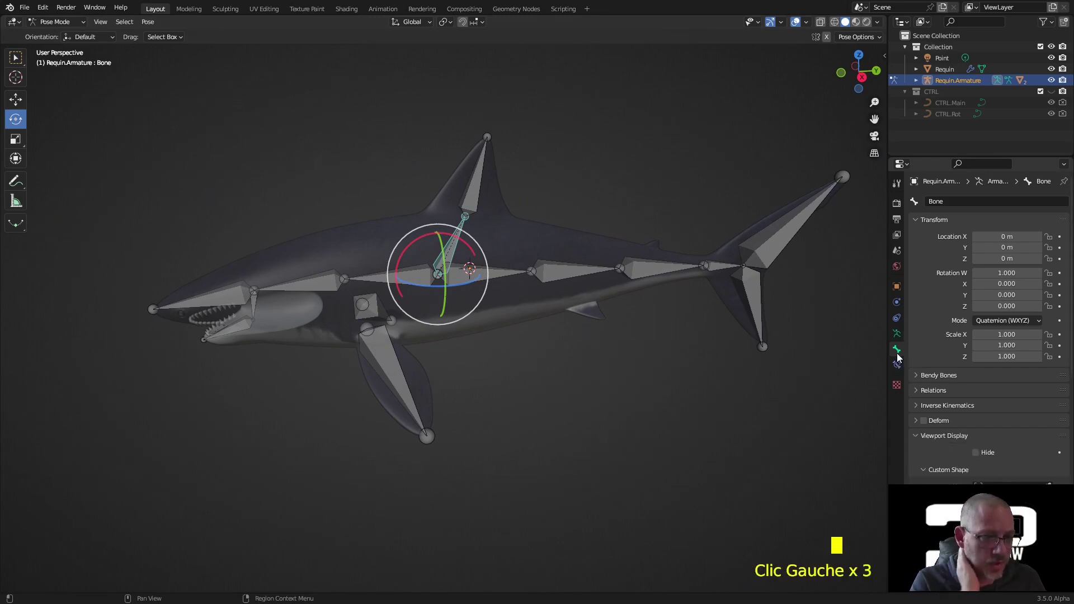
scroll(933, 334, down, 6)
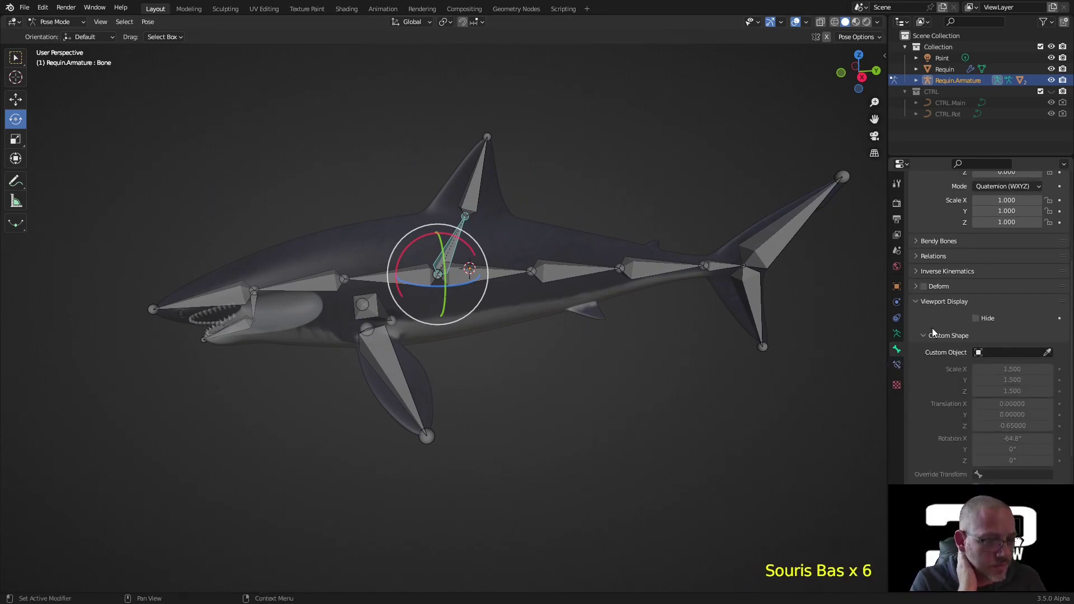
click(987, 352)
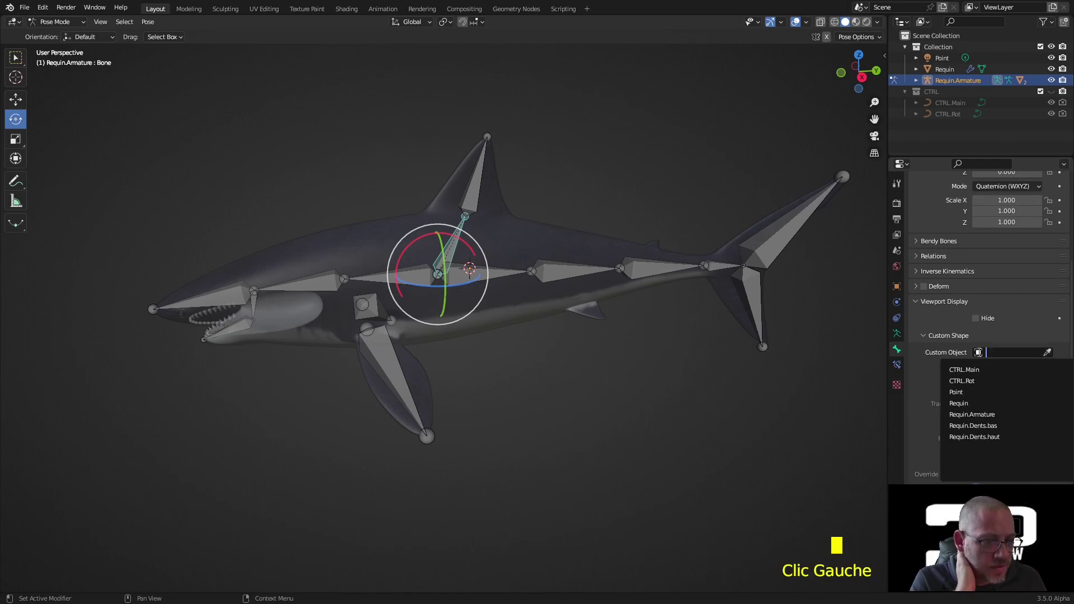
click(972, 369)
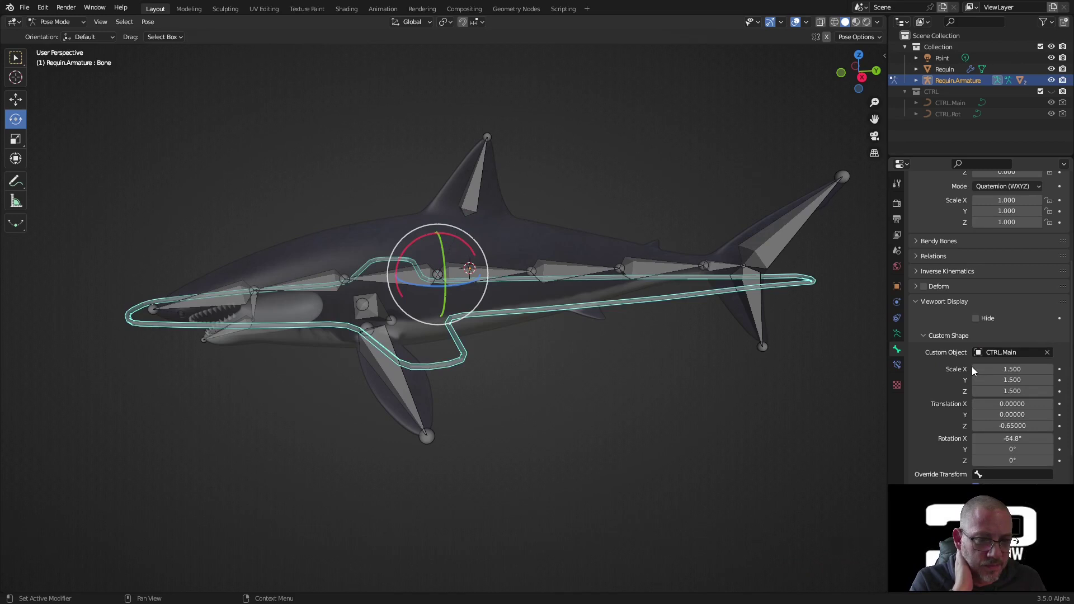
Examine how the custom shape's Z translation and X rotation align the CTRL.Main outline with the shark's body
middle_drag(660, 397, 588, 376)
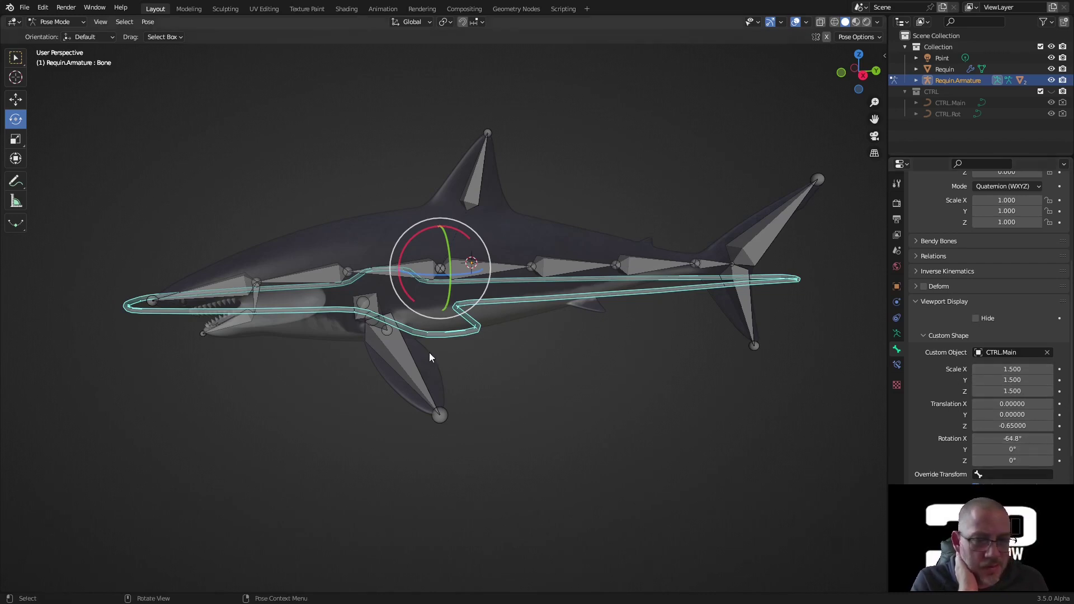
middle_drag(511, 365, 568, 376)
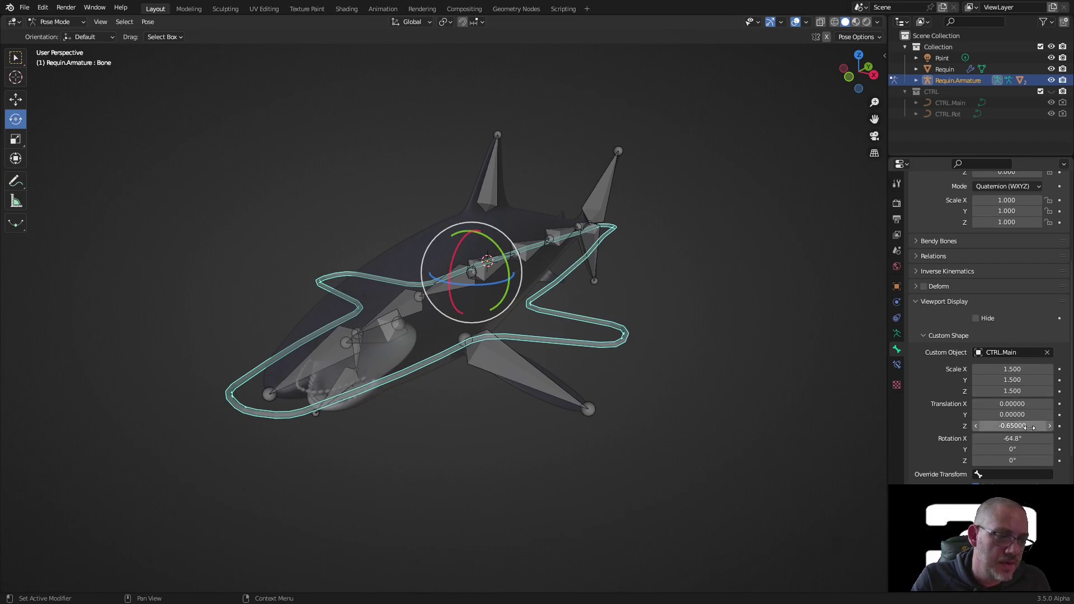
mouse_move(1012, 426)
mouse_down()
mouse_move(1035, 426)
mouse_move(1004, 426)
mouse_up()
middle_drag(559, 380, 495, 375)
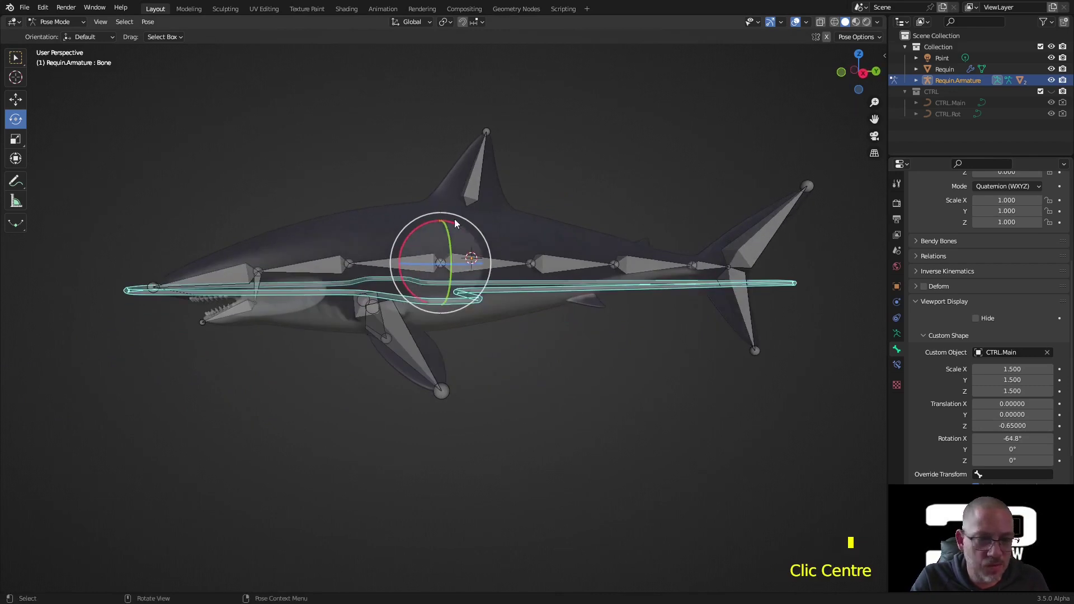
drag(990, 438, 996, 438)
middle_drag(468, 399, 506, 428)
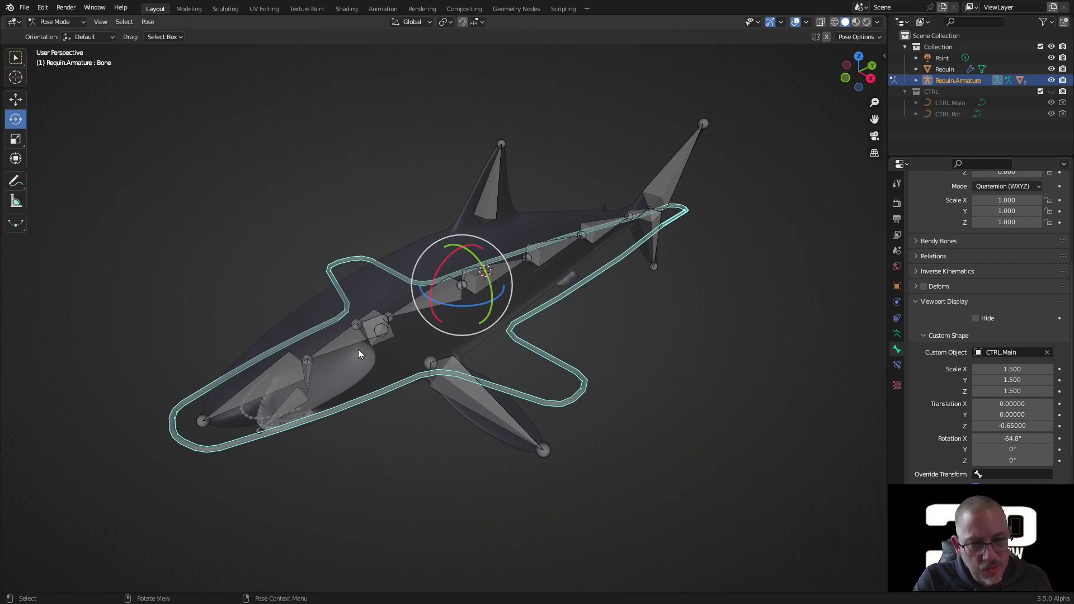
Create a bone group using 04 - Theme Color Set and assign the control bone with the CTRL.Main shape to it
click(896, 334)
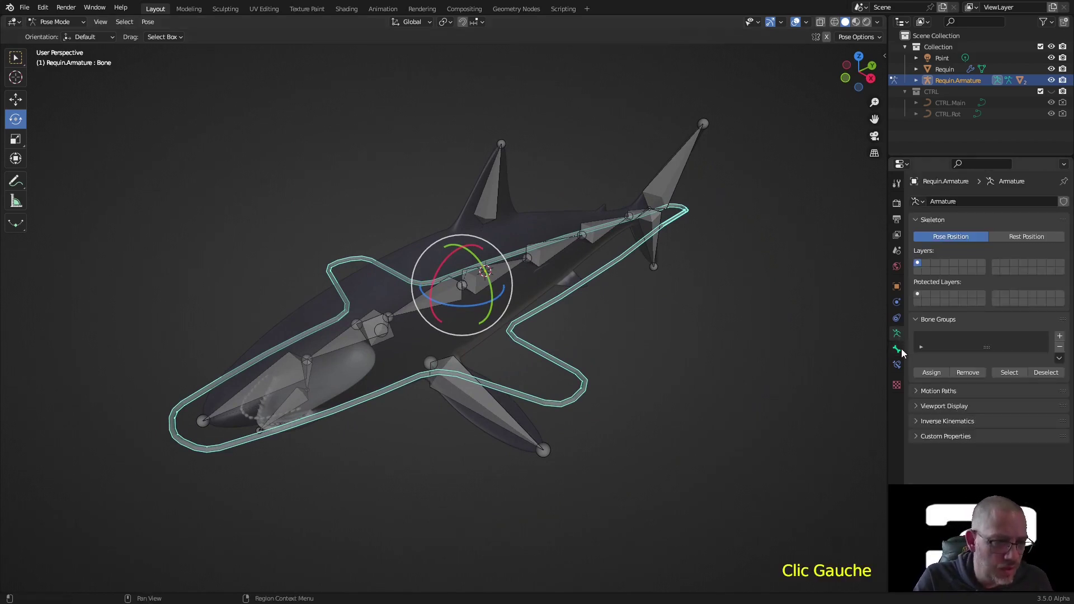
click(1059, 337)
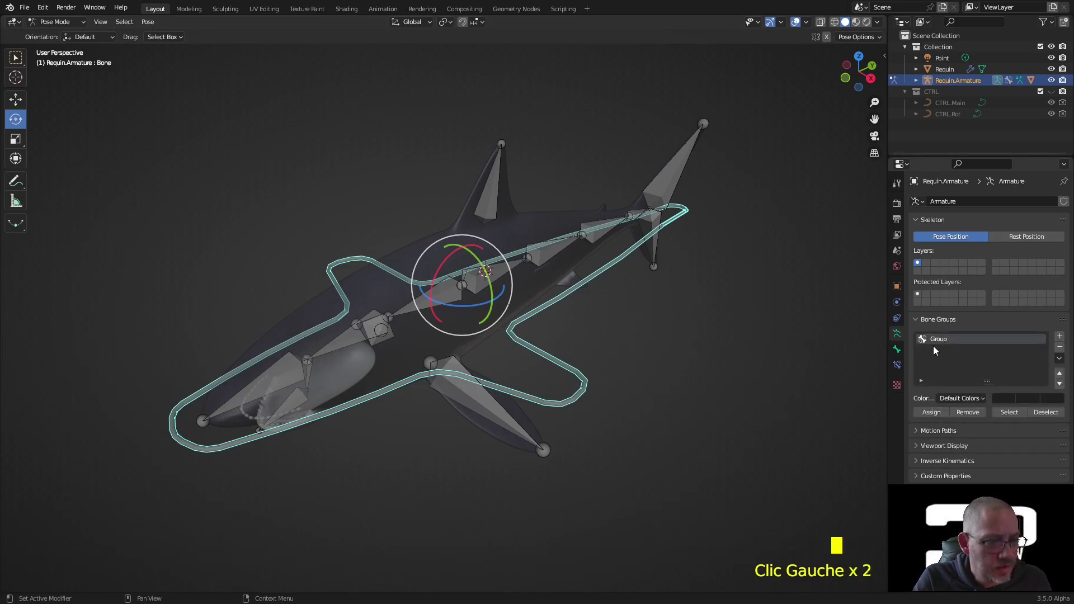
click(931, 412)
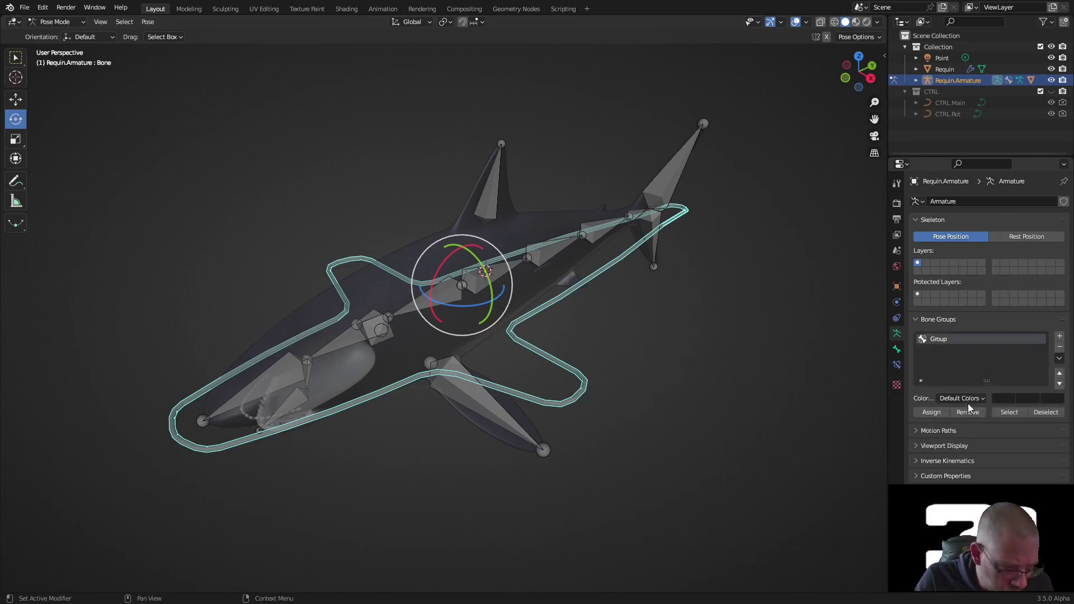
click(974, 400)
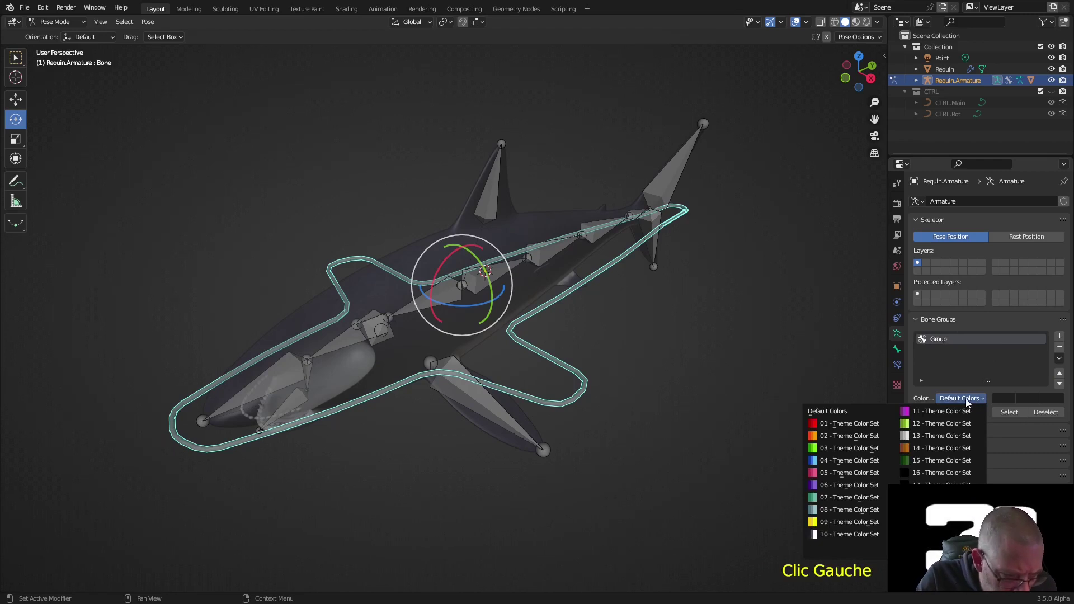
click(838, 460)
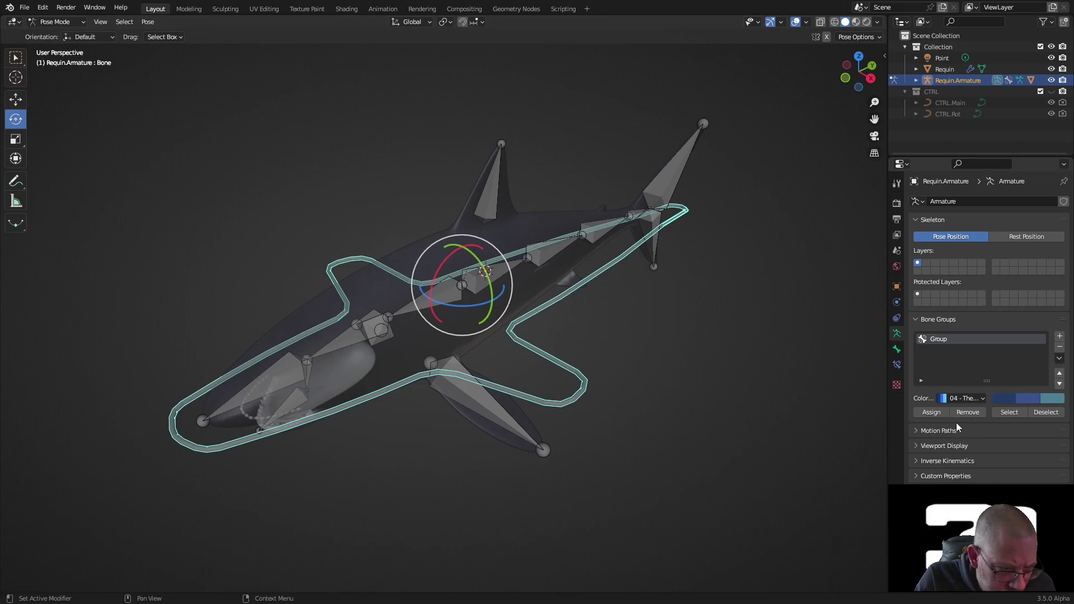
click(930, 414)
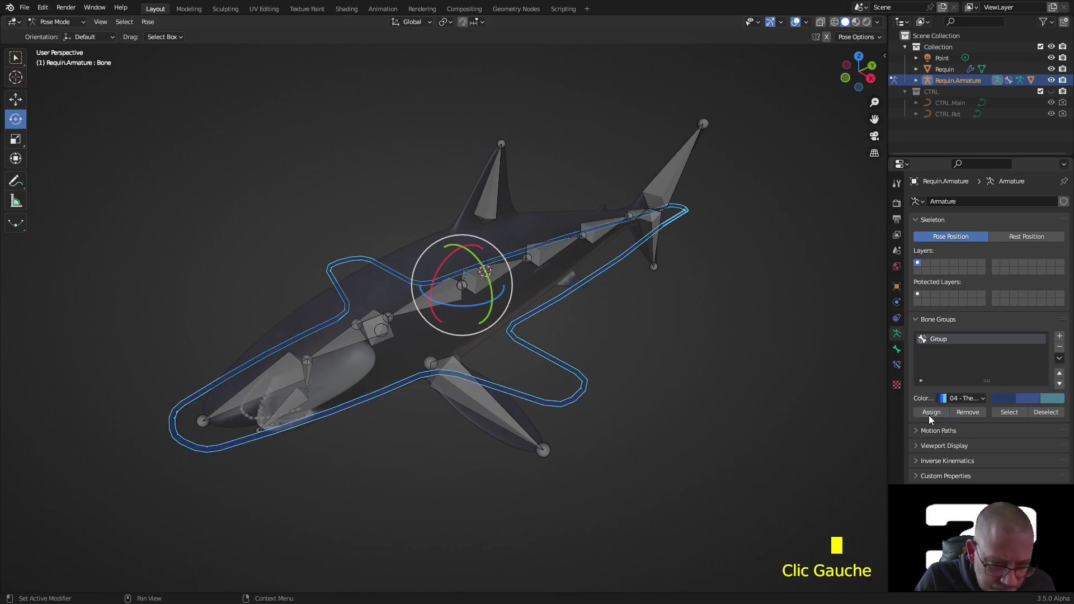
middle_drag(749, 352, 642, 419)
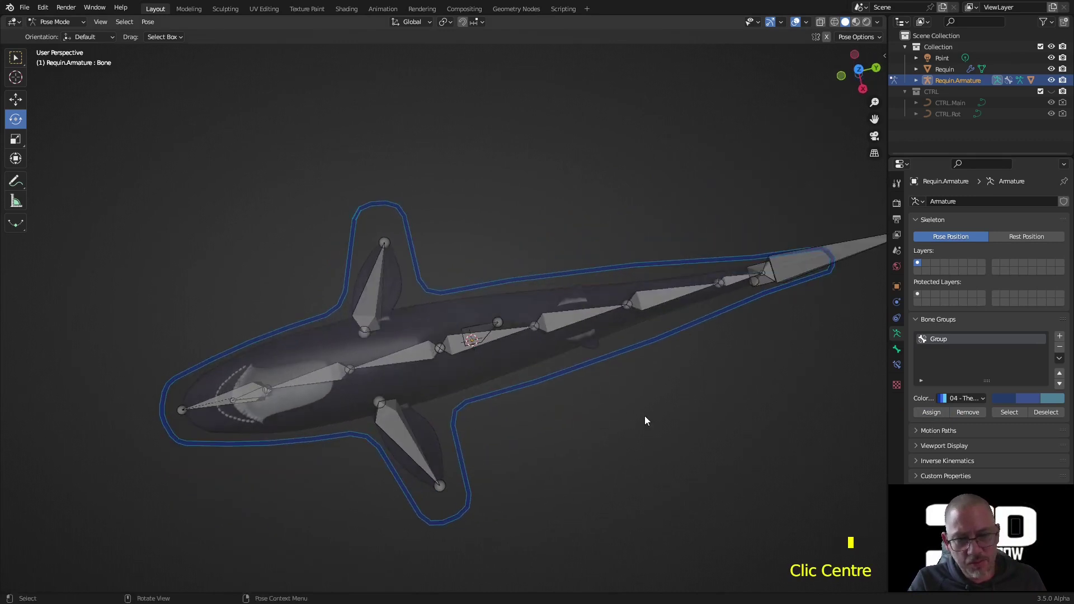
Assign the shark's front spine, head and lower jaw bones to the existing blue bone group
click(396, 390)
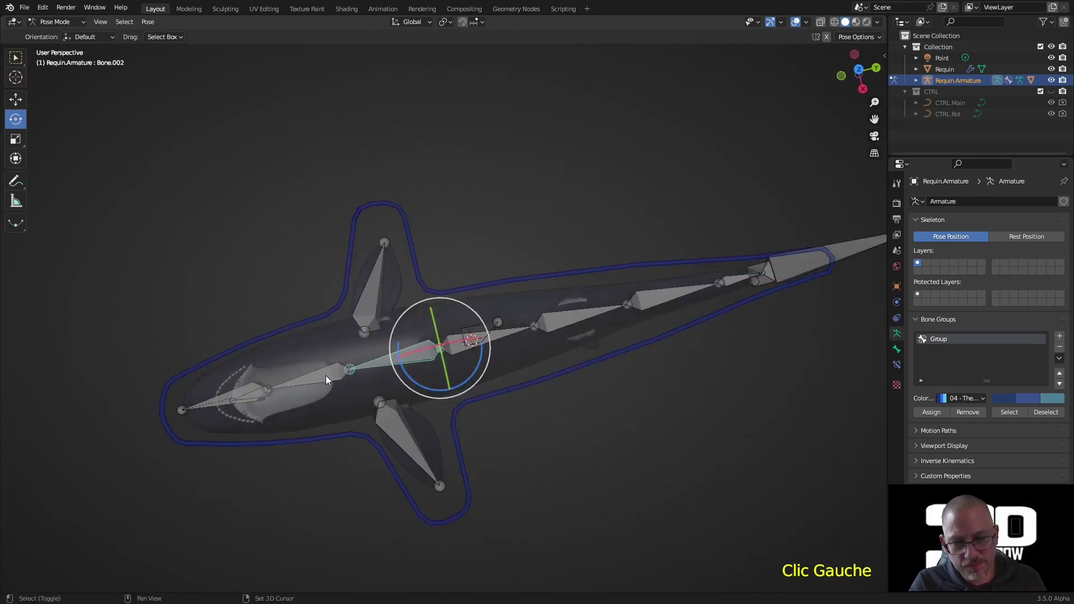
shift+click(233, 402)
middle_drag(347, 394, 361, 310)
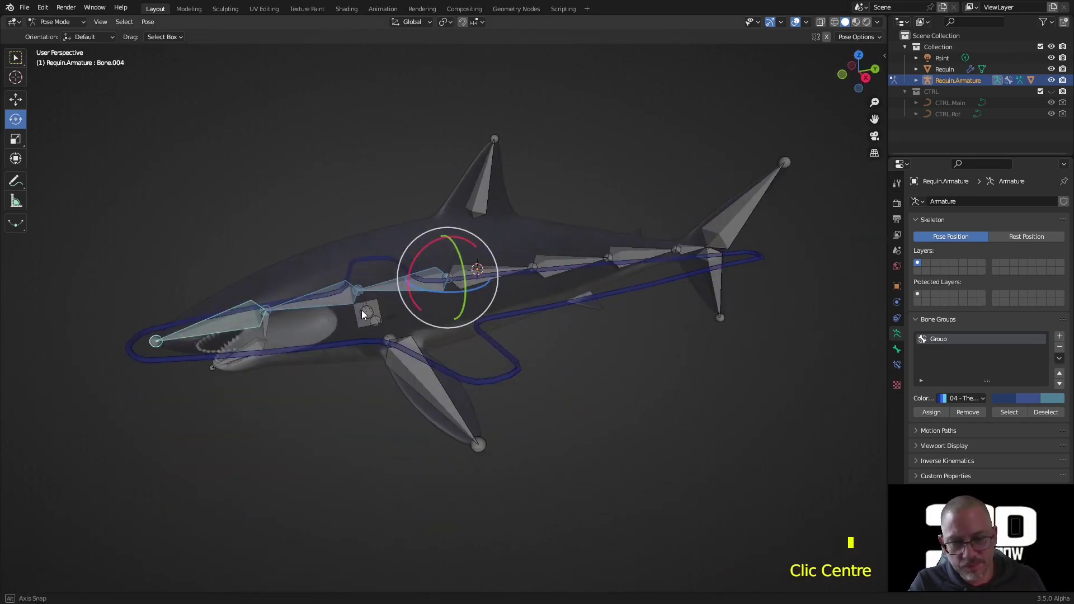
shift+click(255, 344)
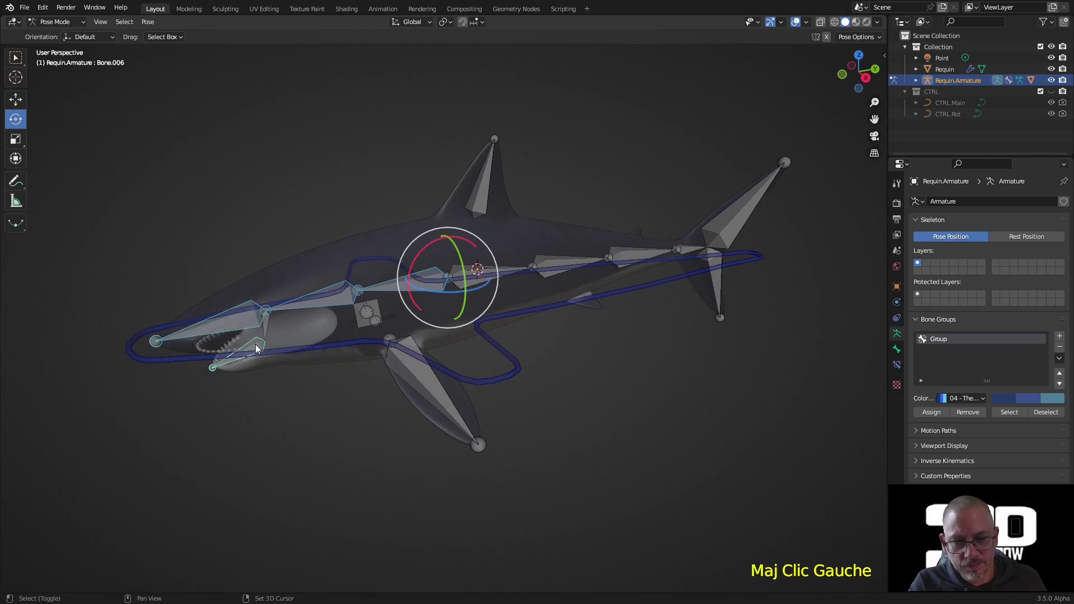
click(924, 413)
click(588, 409)
Assign the rear spine bones and both tail fin bones to the same blue bone group
middle_drag(588, 409, 633, 406)
click(490, 317)
shift+click(593, 299)
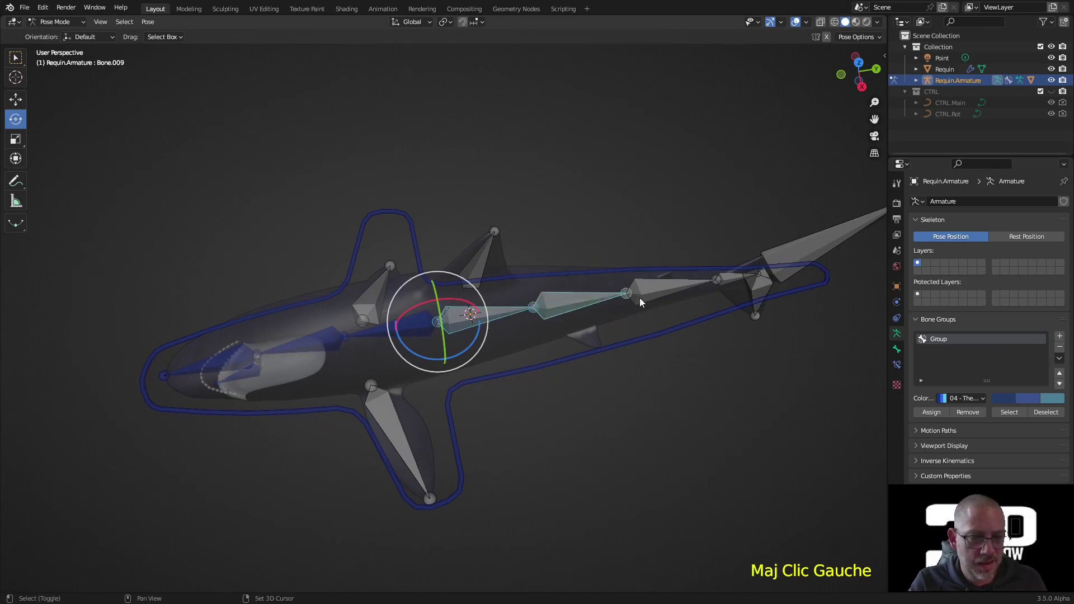
shift+click(713, 291)
shift+click(736, 283)
shift+click(811, 248)
shift+click(761, 295)
click(931, 413)
With the Naj.r pectoral fin bone selected, add a second bone group and name the two groups Blue and Red
middle_drag(743, 413, 554, 411)
click(338, 263)
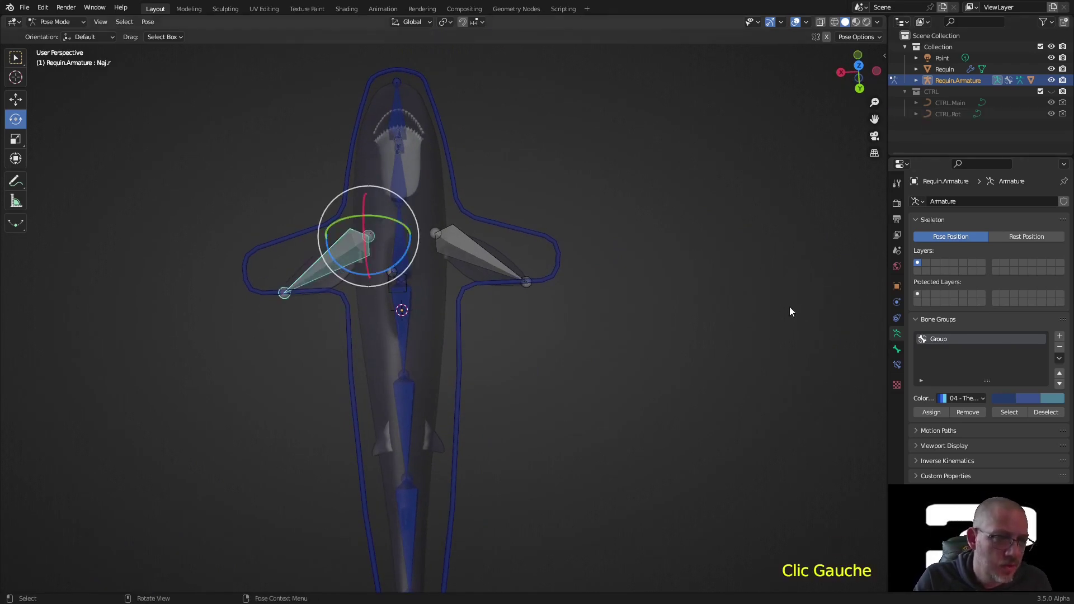
click(897, 349)
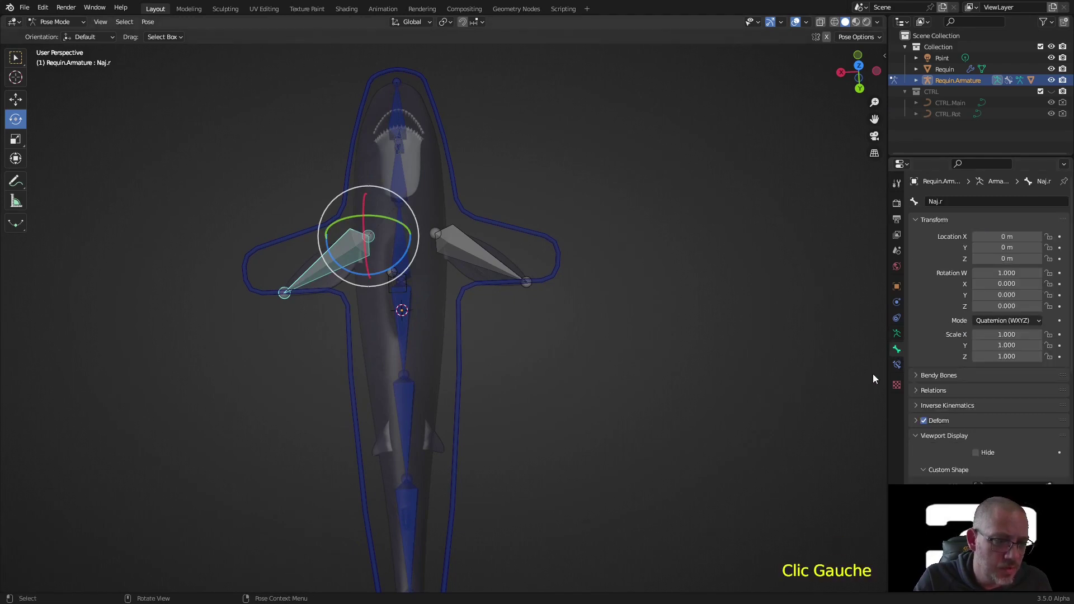
click(896, 333)
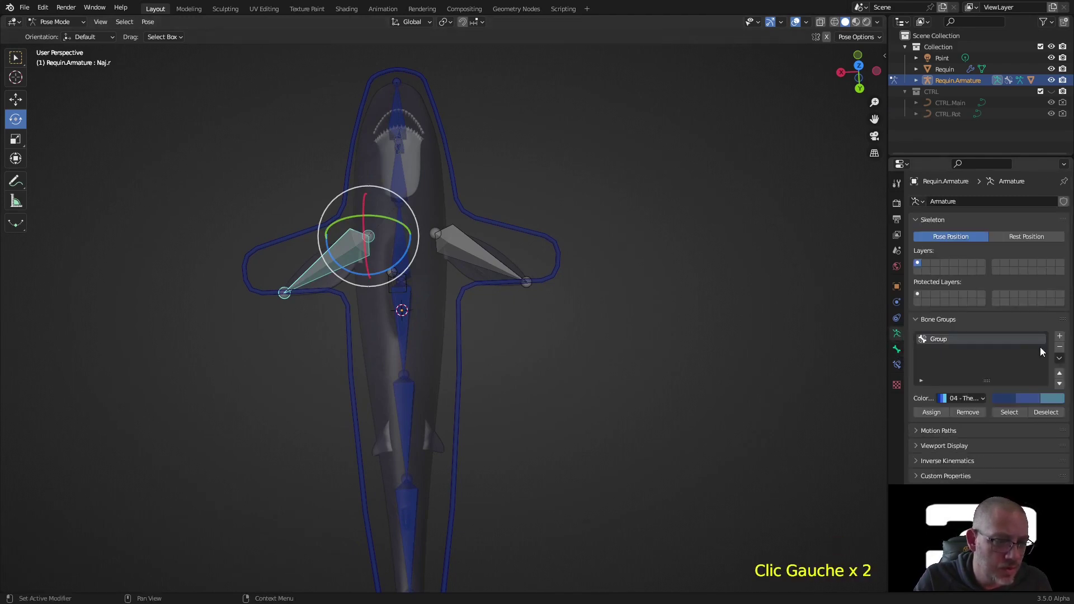
click(1059, 338)
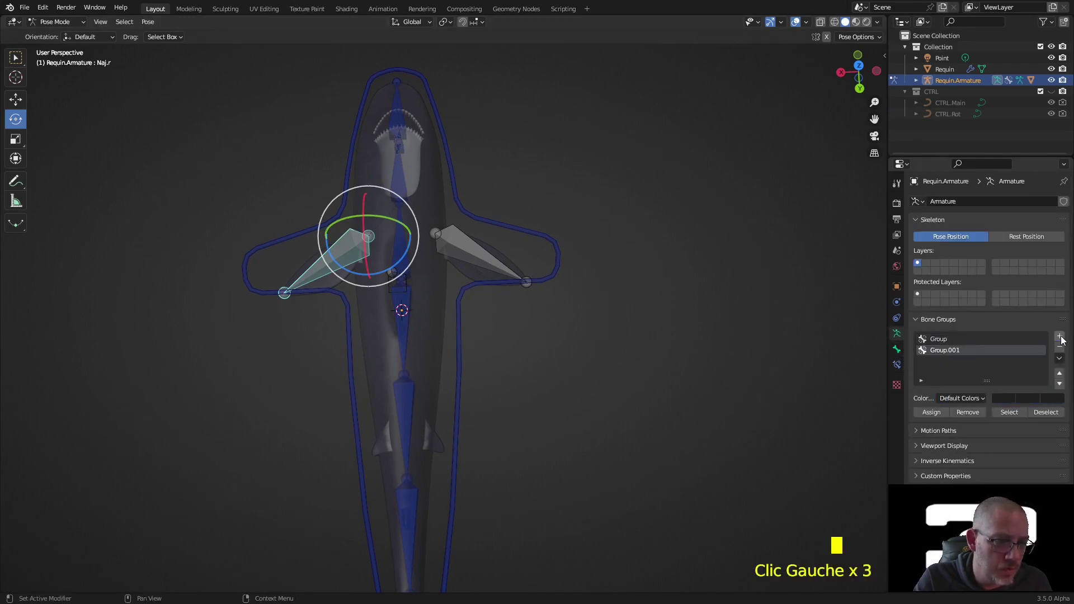
click(946, 340)
double_click(945, 340)
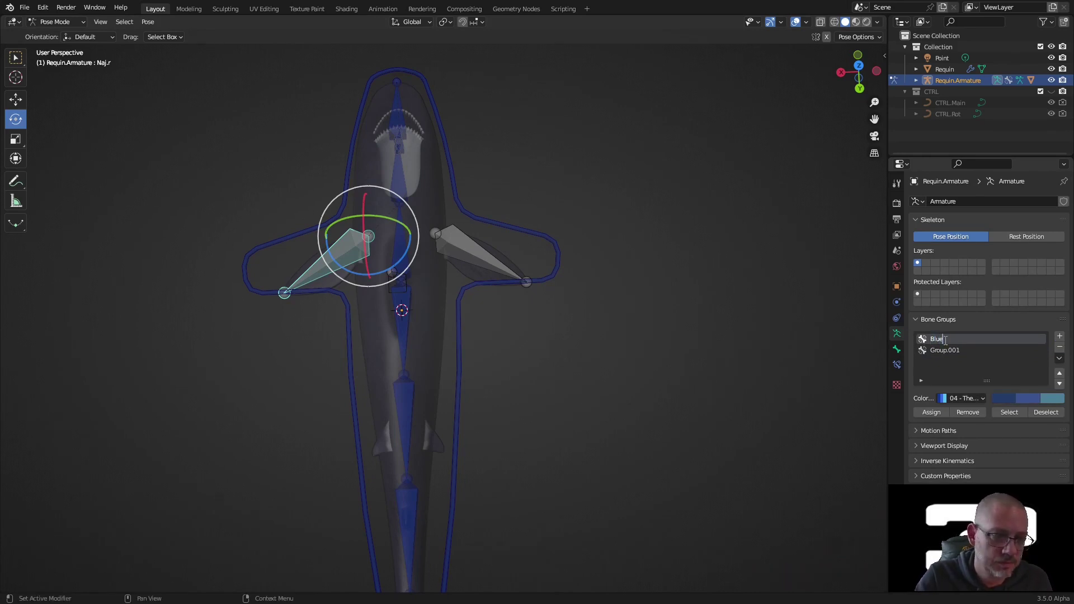
click(949, 350)
double_click(949, 350)
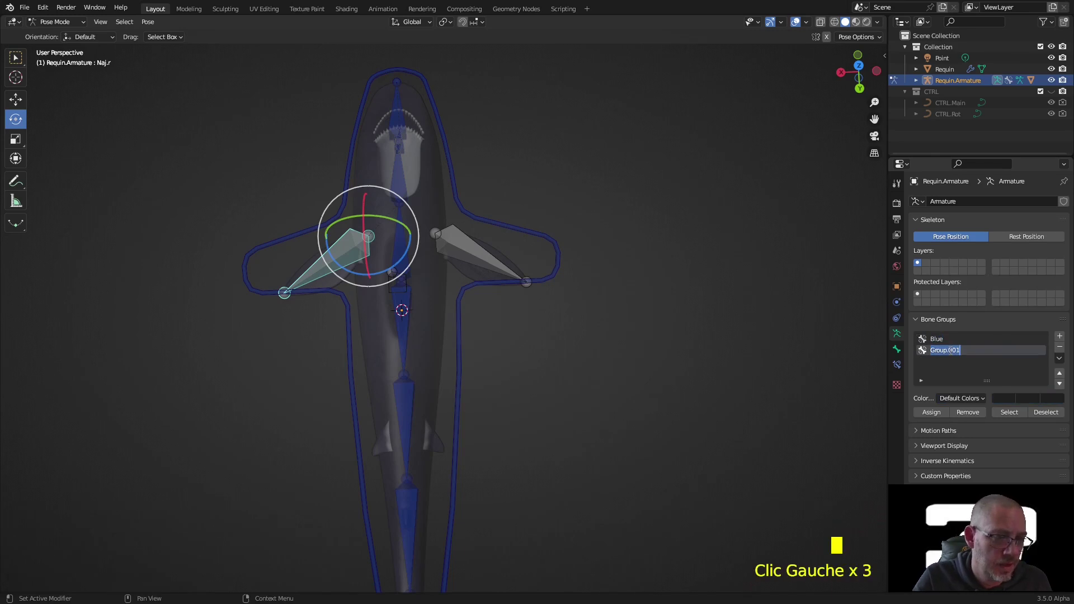
text(Red)
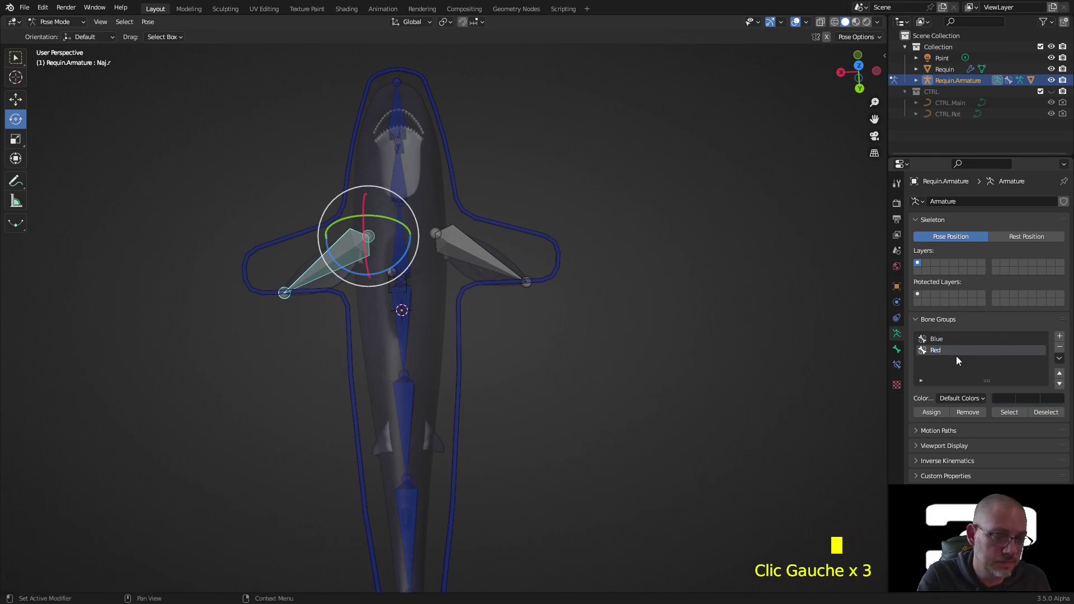
Add a third bone group named Green
click(1059, 338)
double_click(948, 361)
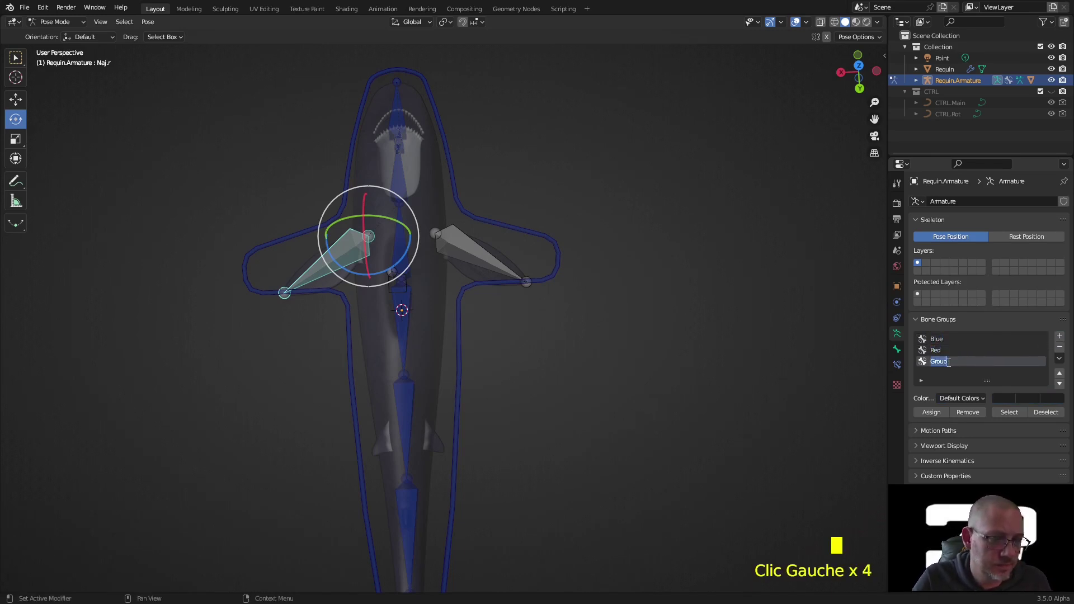
text(Gree)
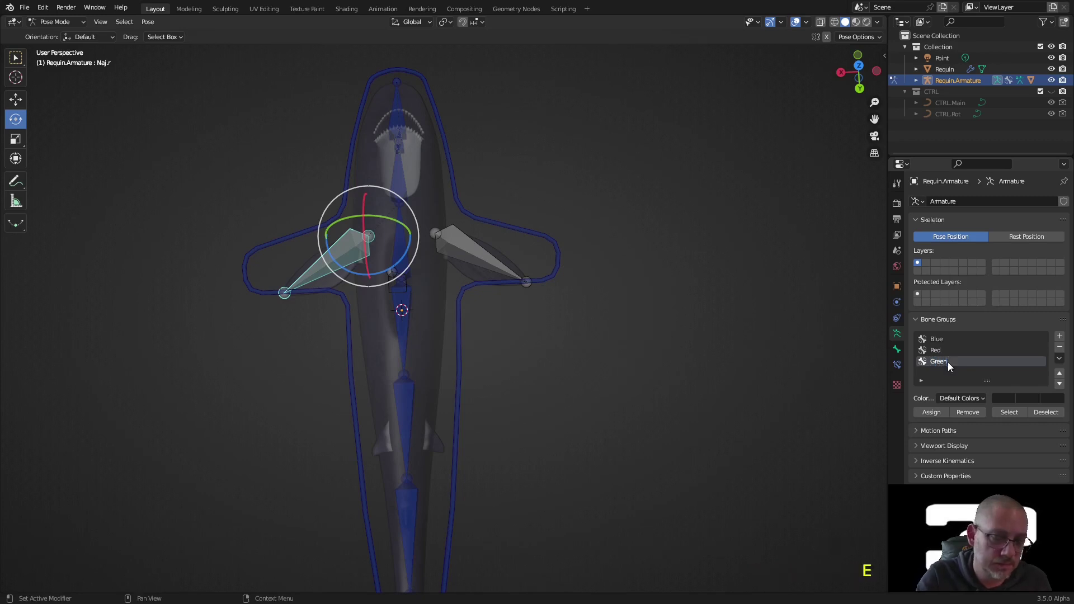
text(n)
Set the Red bone group to 01 - Theme Color Set and the Green group to 03 - Theme Color Set
click(941, 353)
click(951, 398)
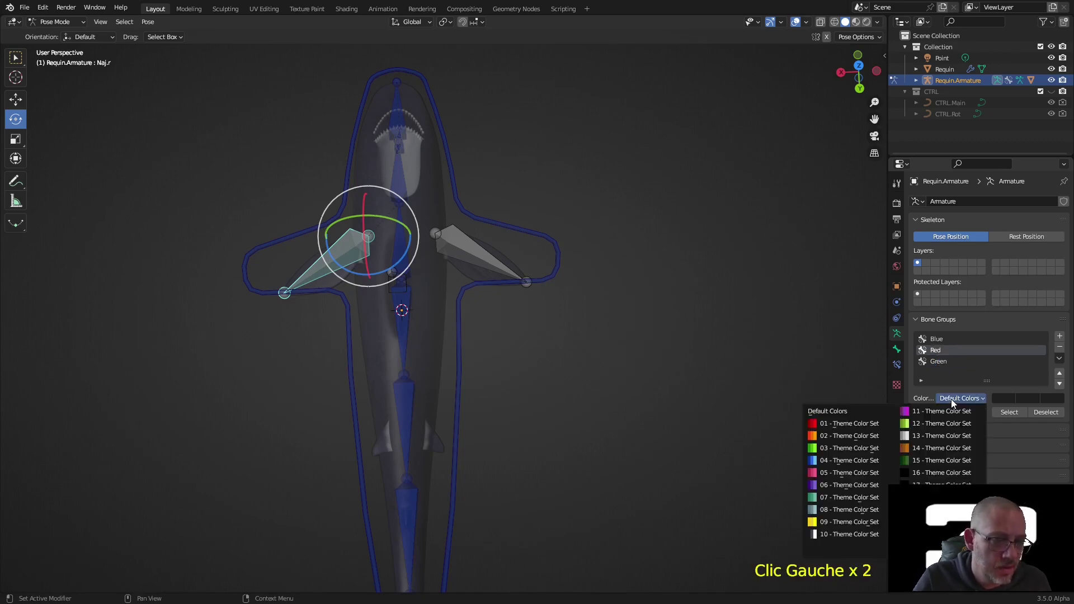
click(867, 424)
click(945, 361)
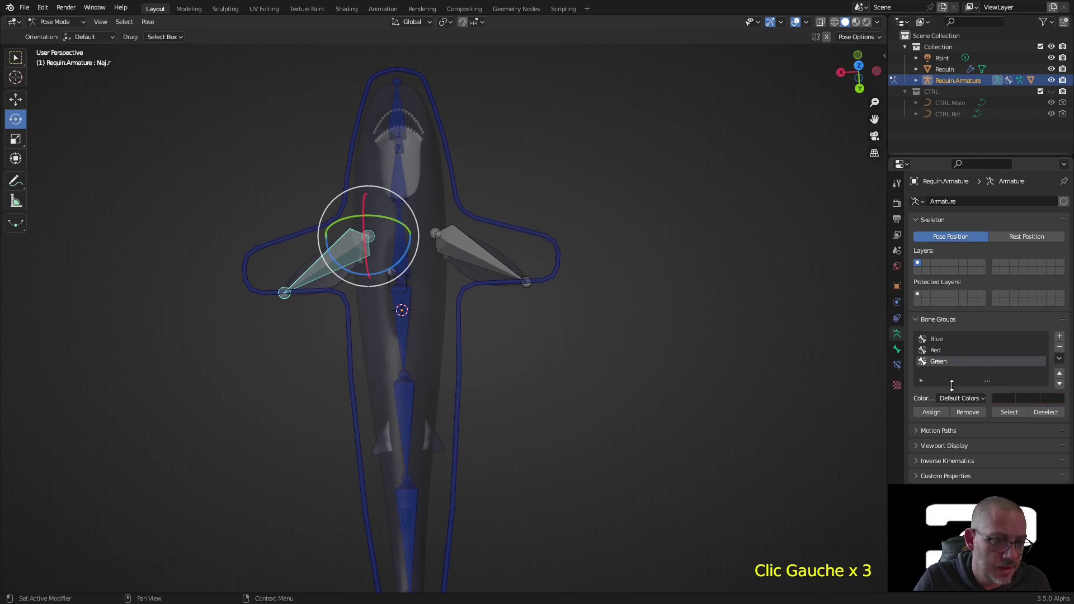
click(952, 399)
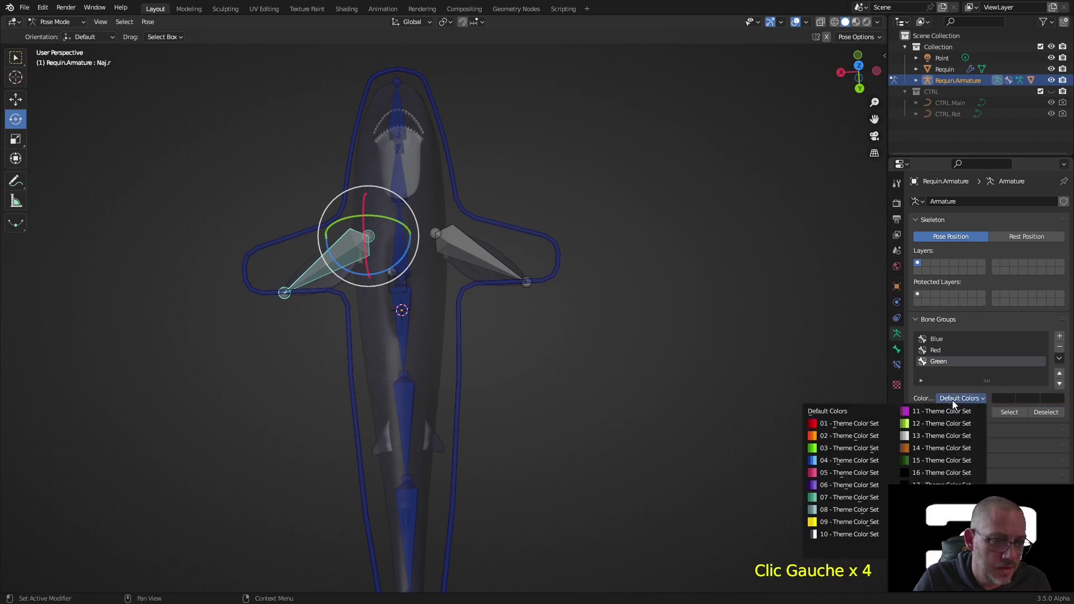
click(861, 447)
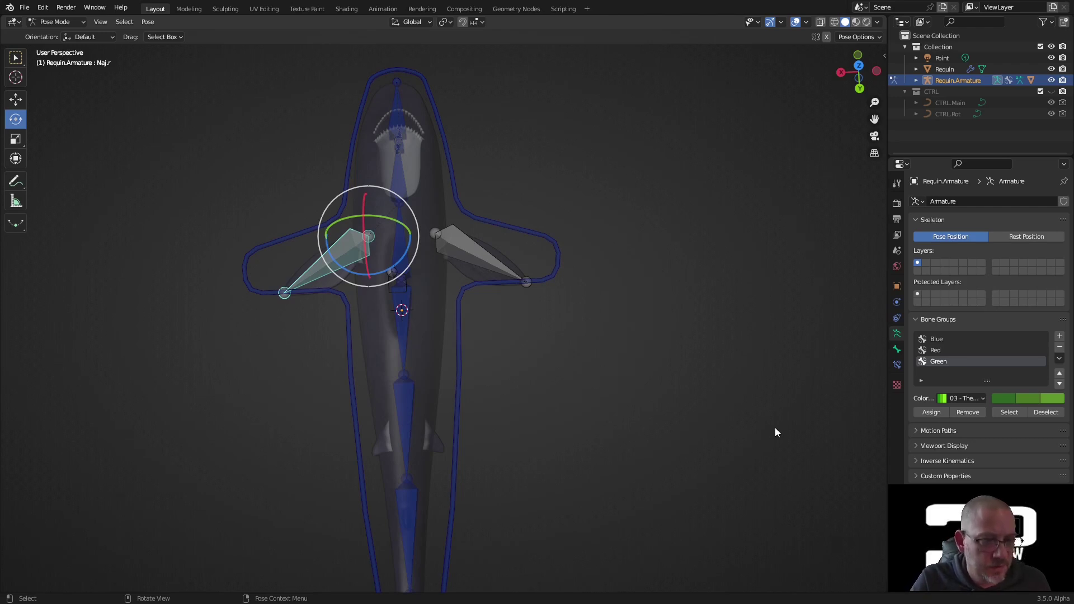
Assign the Naj.r pectoral fin bone to the Red bone group and the Naj.l fin bone to the Green group
middle_drag(606, 446, 514, 446)
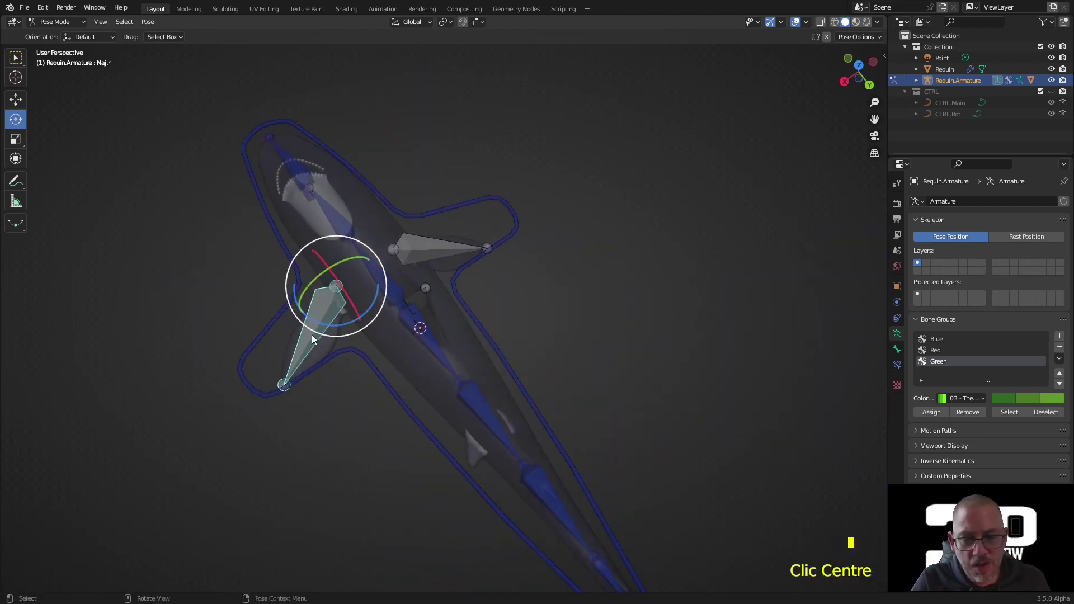
click(938, 353)
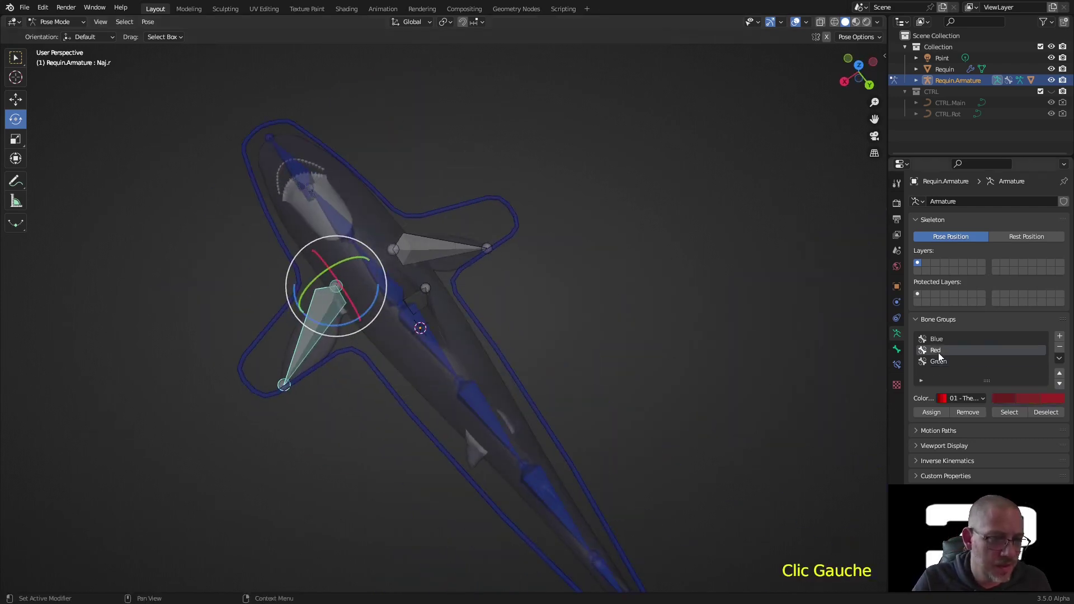
click(928, 412)
click(437, 253)
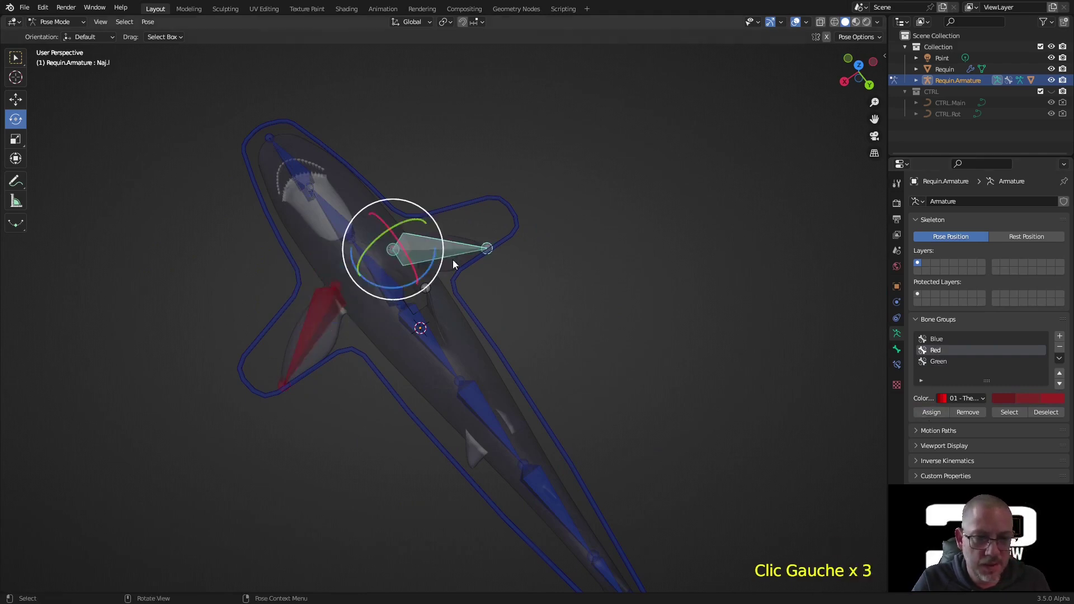
click(945, 361)
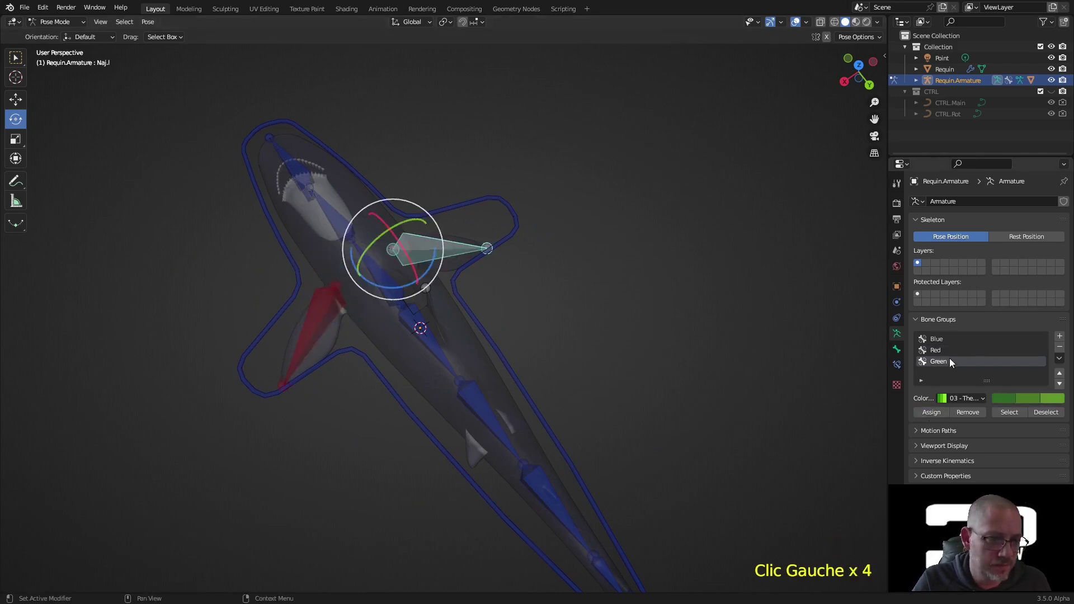
click(924, 416)
click(521, 352)
Assign CTRL.Rot as the custom shape object of the Naj.r pectoral fin bone
middle_drag(521, 350, 508, 384)
scroll(536, 395, up, 3)
scroll(508, 384, down, 2)
click(446, 384)
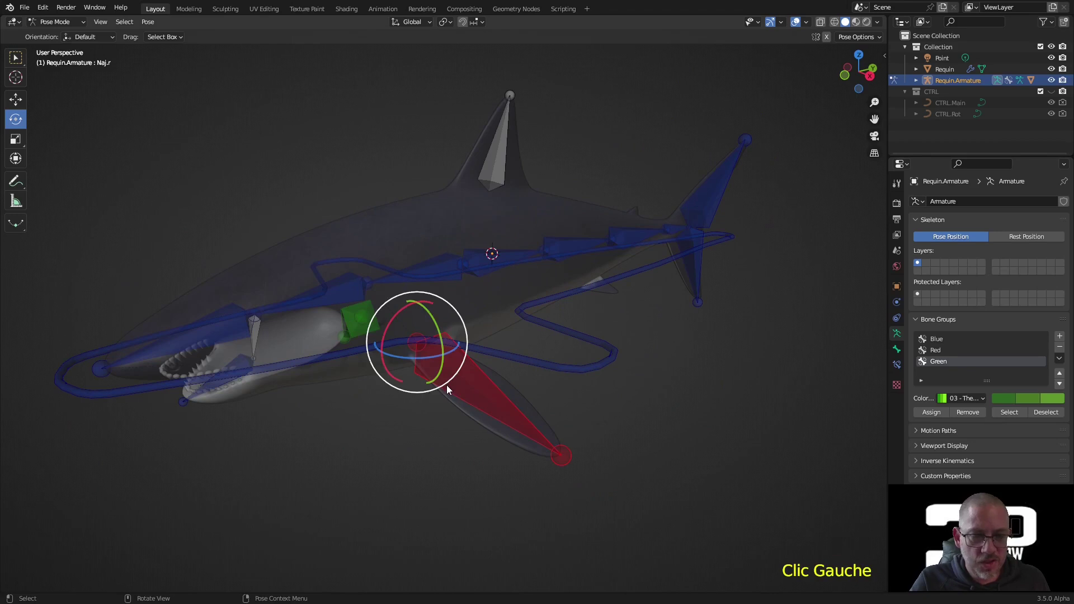
click(897, 348)
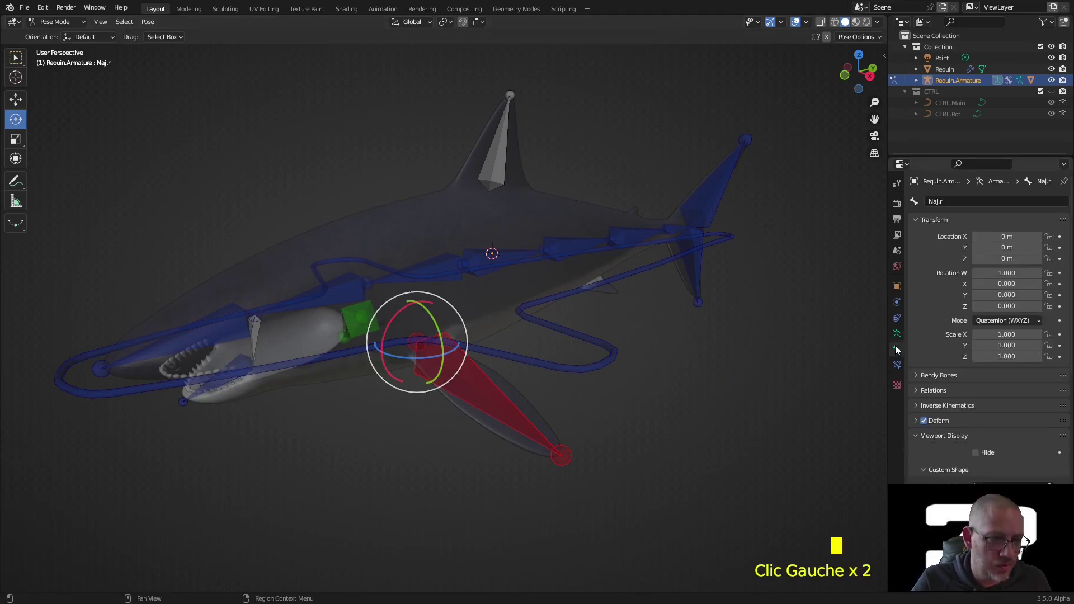
click(938, 221)
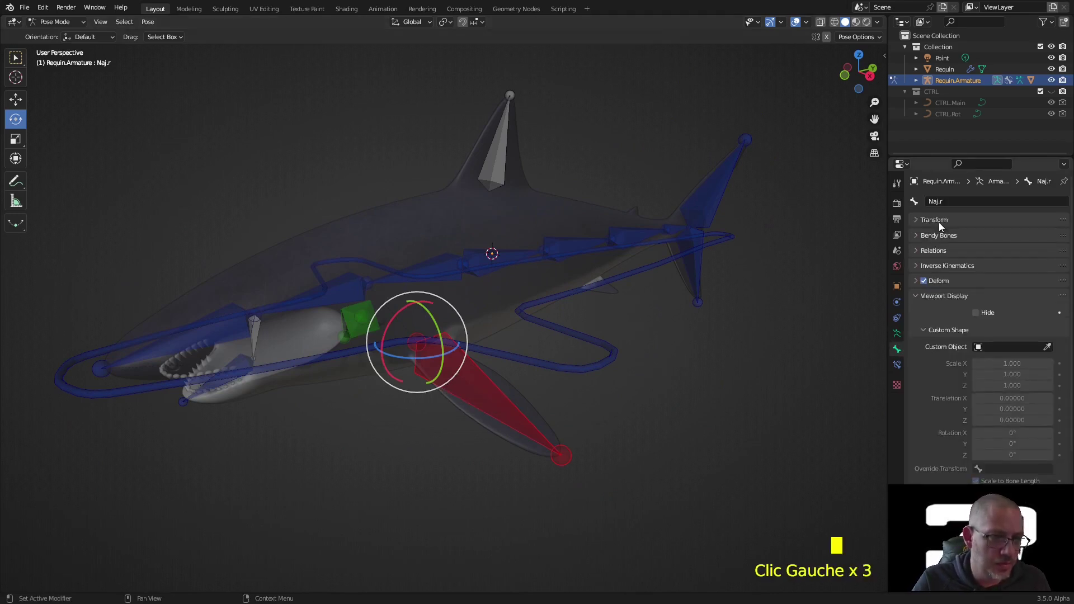
click(978, 346)
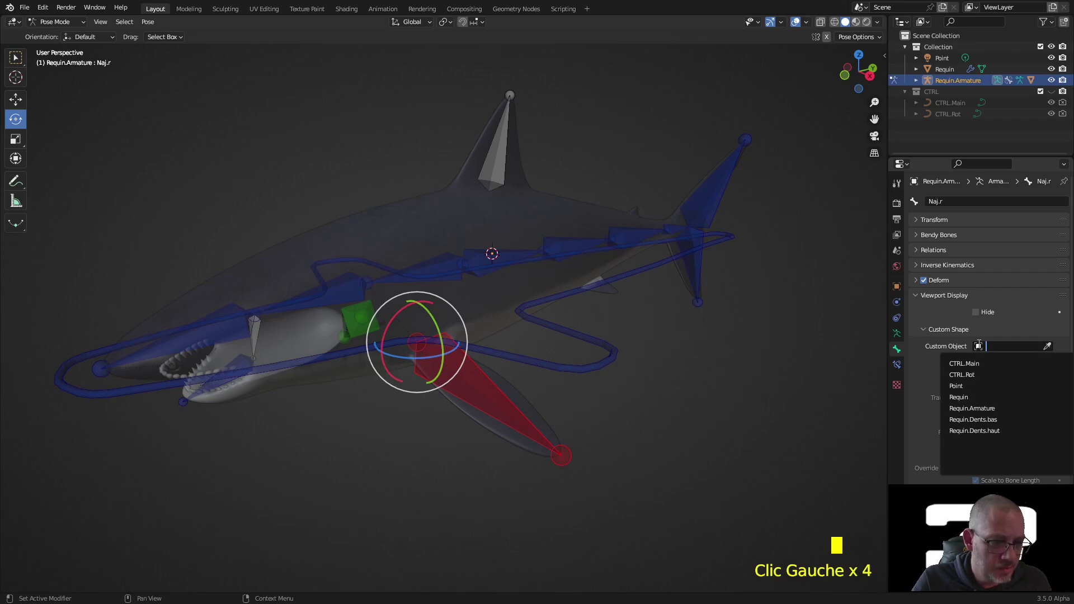
click(967, 376)
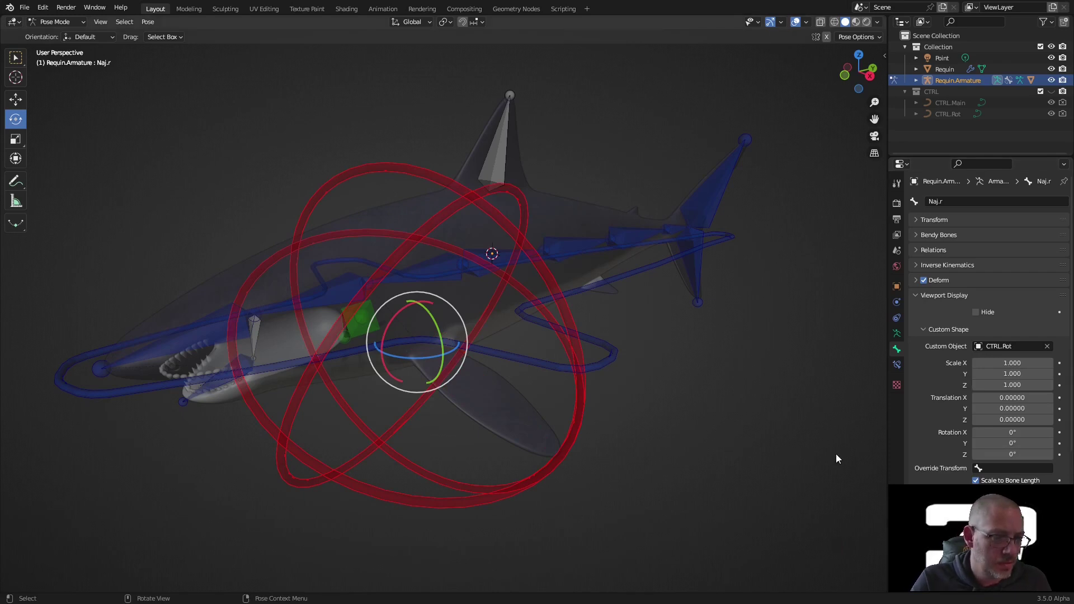
Turn off Scale to Bone Length for the Naj.r bone's custom shape
scroll(936, 435, down, 2)
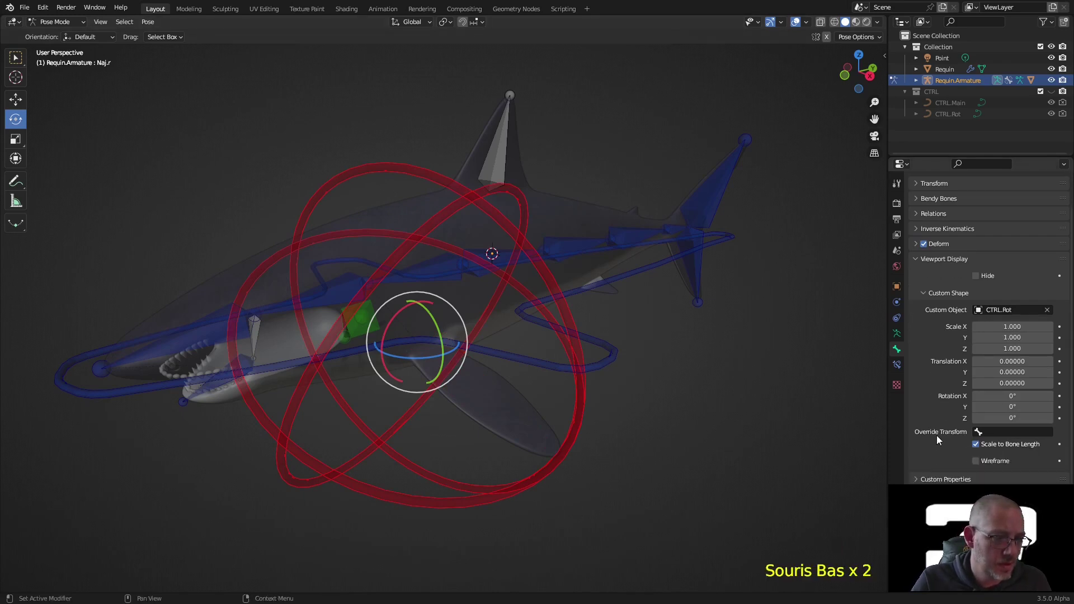
click(975, 444)
click(974, 445)
click(974, 445)
click(975, 445)
click(974, 444)
click(974, 445)
click(974, 445)
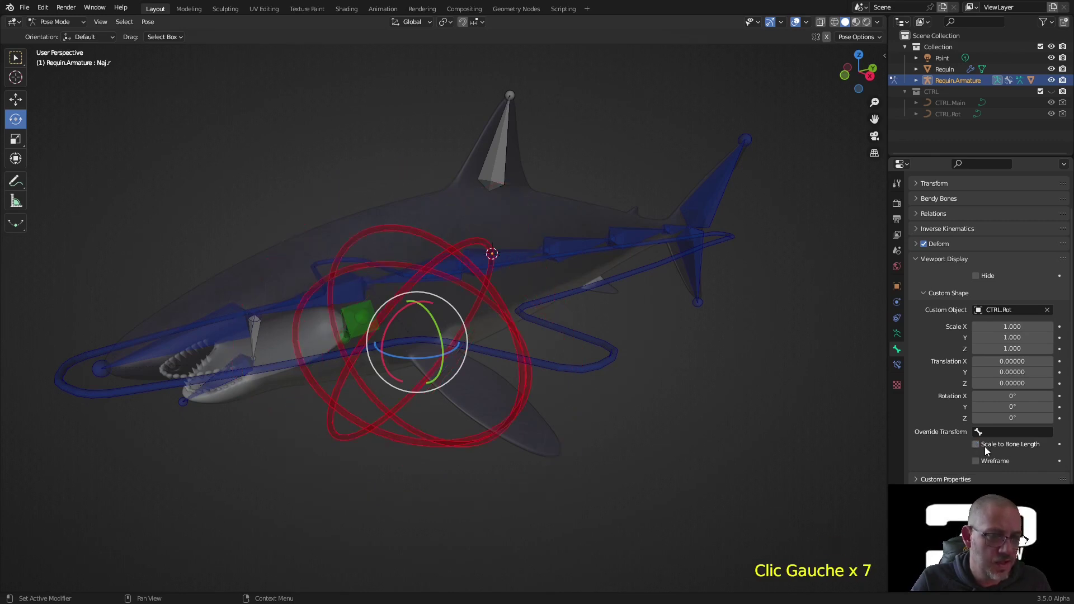
middle_drag(626, 414, 588, 414)
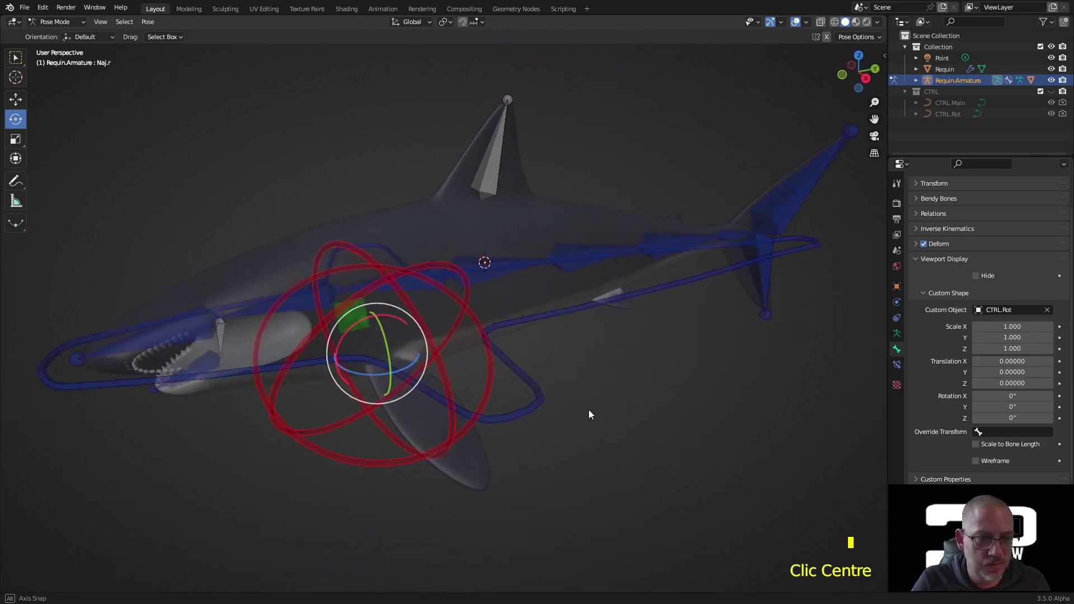
click(1012, 326)
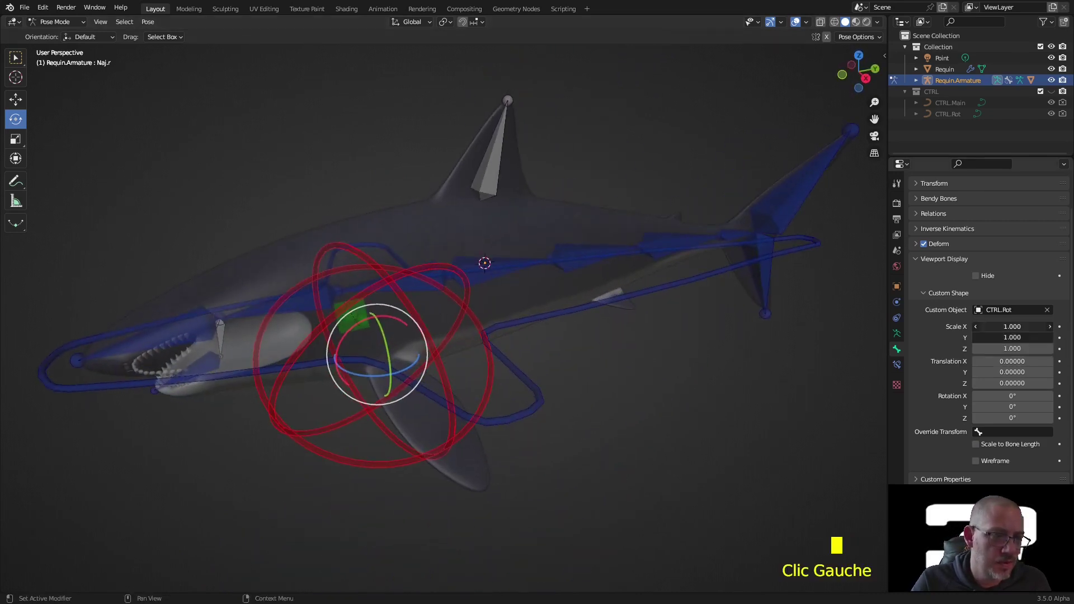
click(988, 328)
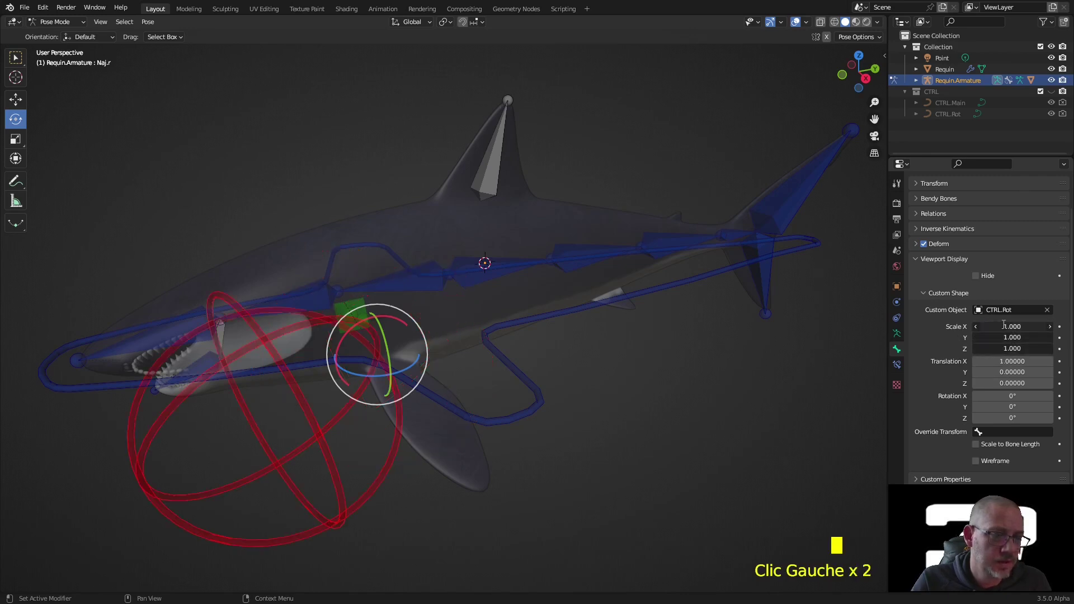
double_click(1004, 362)
text(0)
key(Return)
Set the Naj.r custom shape's X, Y and Z scale to 0.5
drag(1004, 348, 1004, 326)
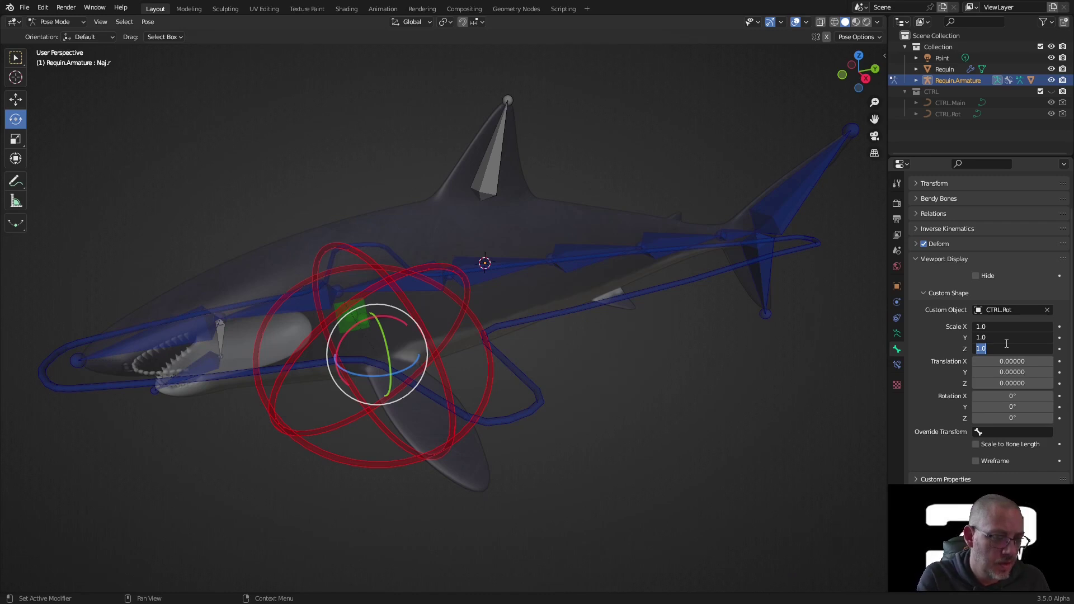
text(.5)
key(Return)
Assign CTRL.Rot as the custom shape object of the Naj.l pectoral fin bone
middle_drag(626, 358, 746, 398)
click(618, 378)
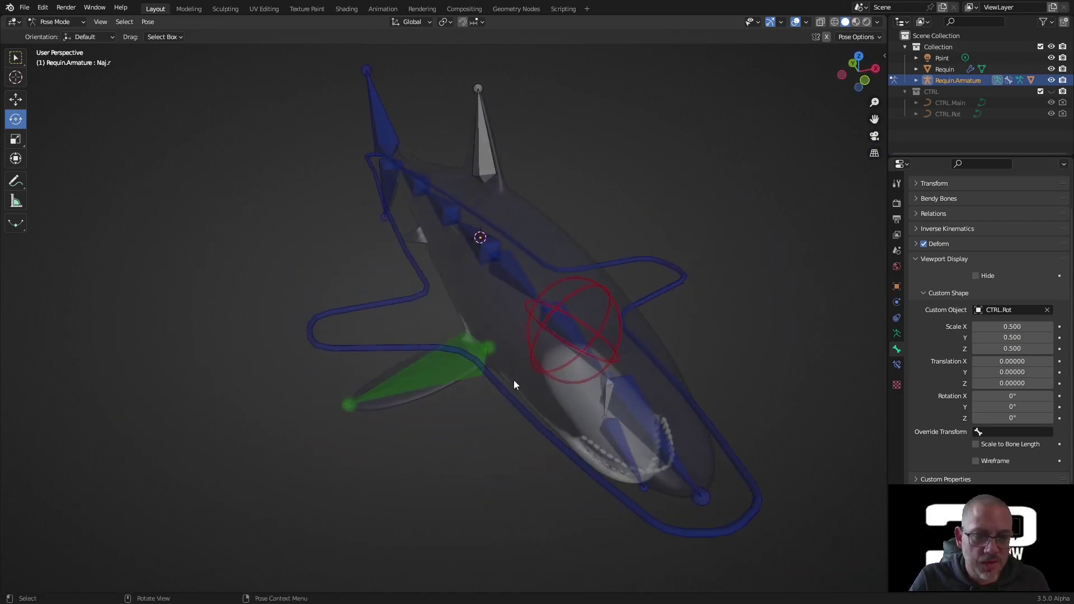
click(451, 370)
click(985, 310)
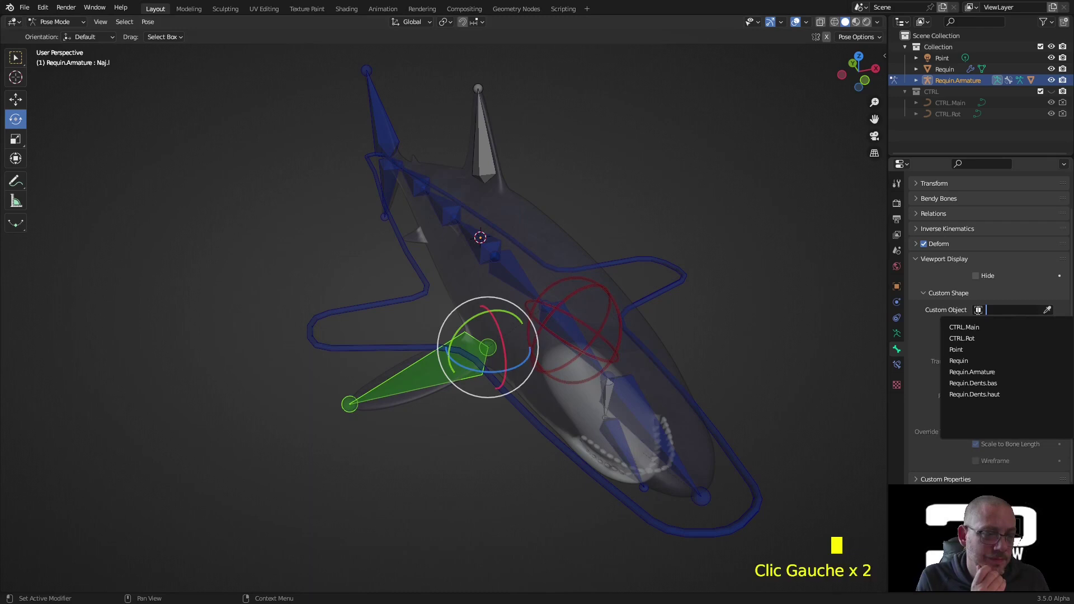
click(979, 338)
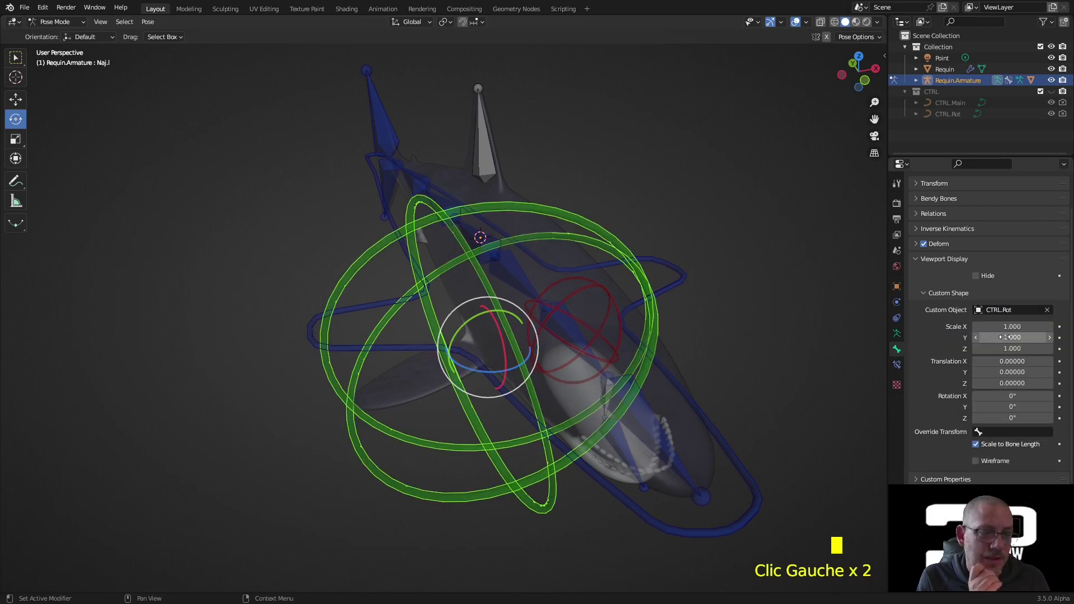
Turn off Scale to Bone Length for the Naj.l custom shape and reduce its X, Y and Z scale uniformly
click(976, 444)
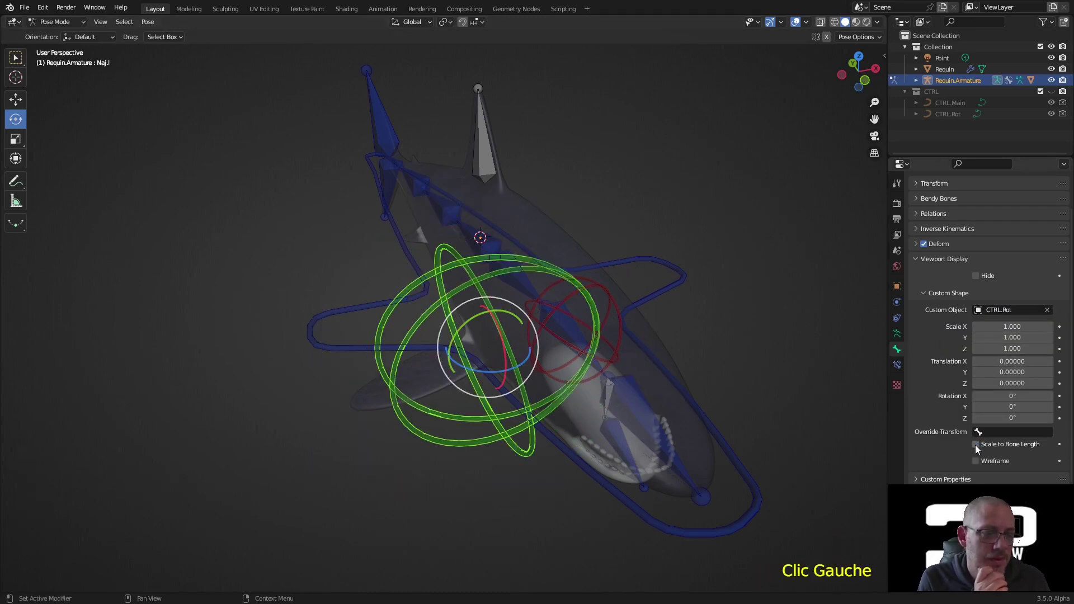
double_click(1012, 326)
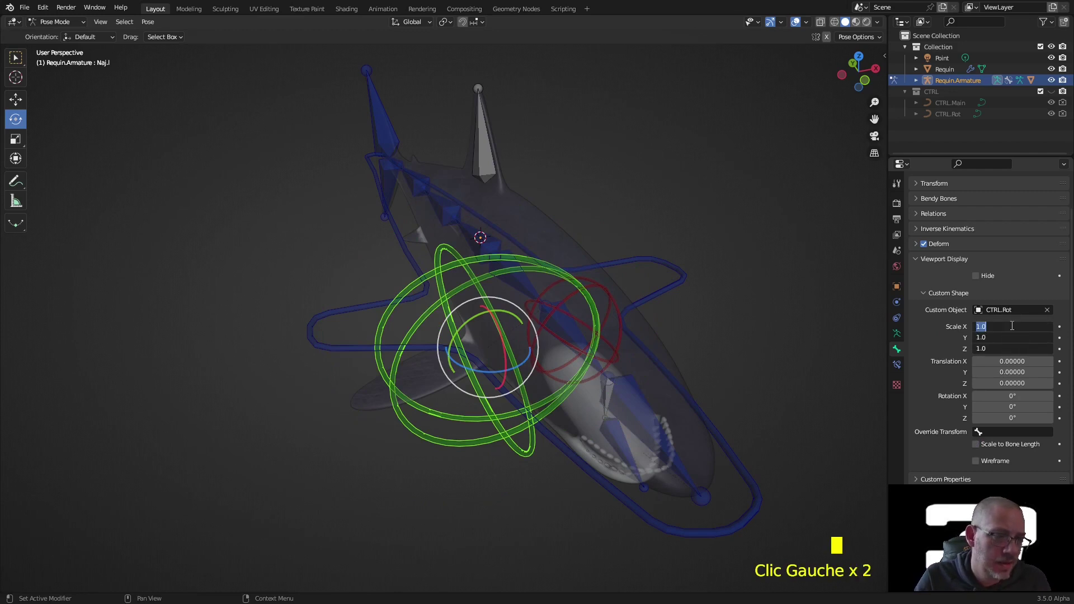
key(Return)
middle_drag(776, 281, 630, 280)
Assign CTRL.Rot as Bone.003's custom shape object and set its X, Y and Z scale to 0.8
click(279, 293)
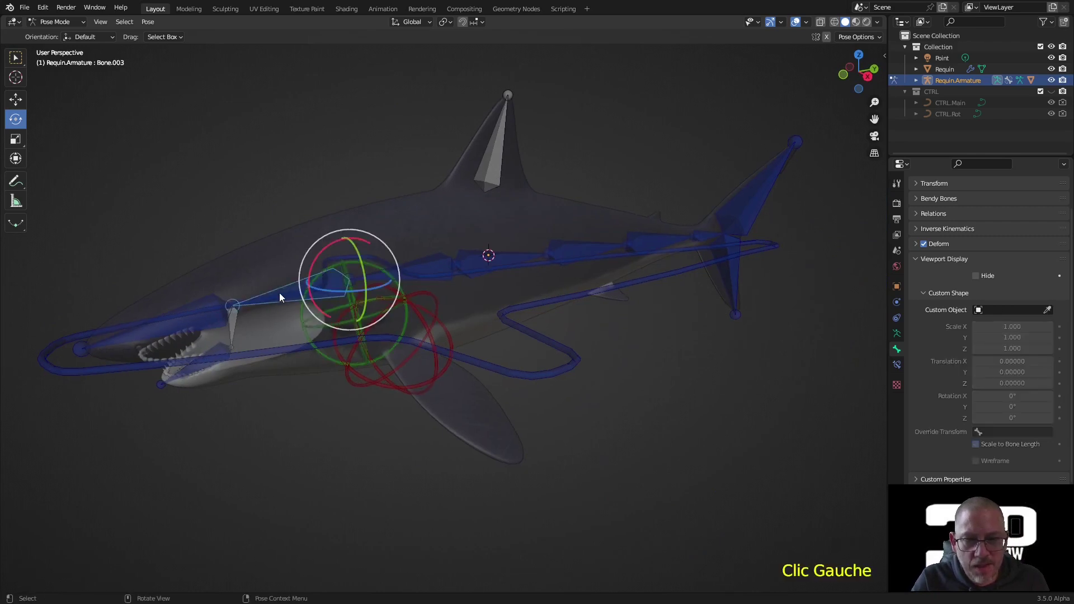
click(1004, 310)
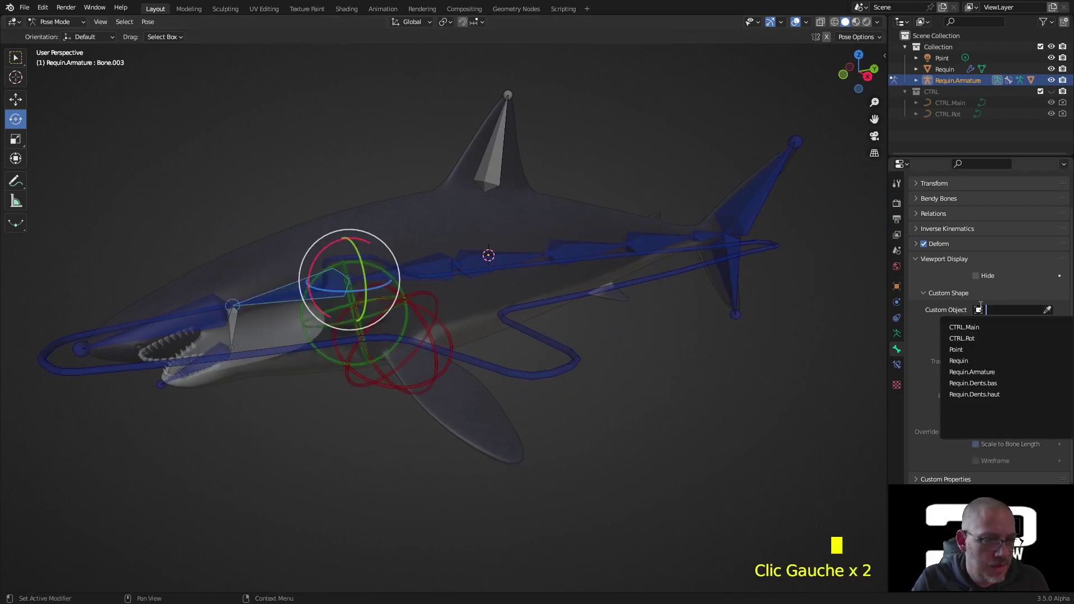
click(974, 337)
middle_drag(718, 344, 649, 356)
drag(1004, 327, 1007, 349)
text(.8)
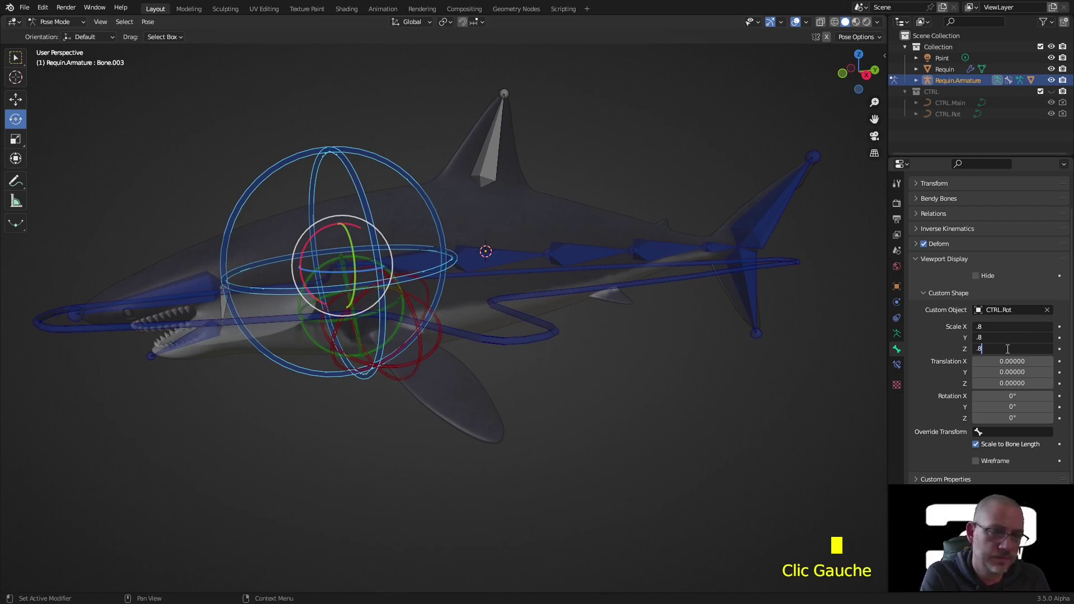
key(Return)
middle_drag(611, 435, 619, 437)
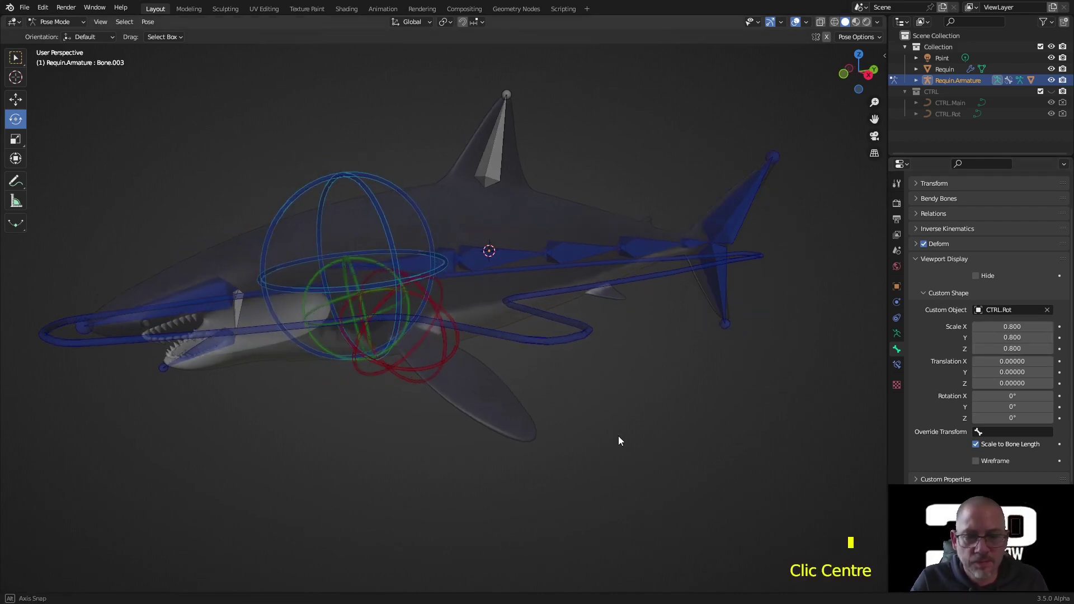
Assign CTRL.Rot as the custom shape object of the head bone Bone.004, keeping Scale to Bone Length on
click(212, 298)
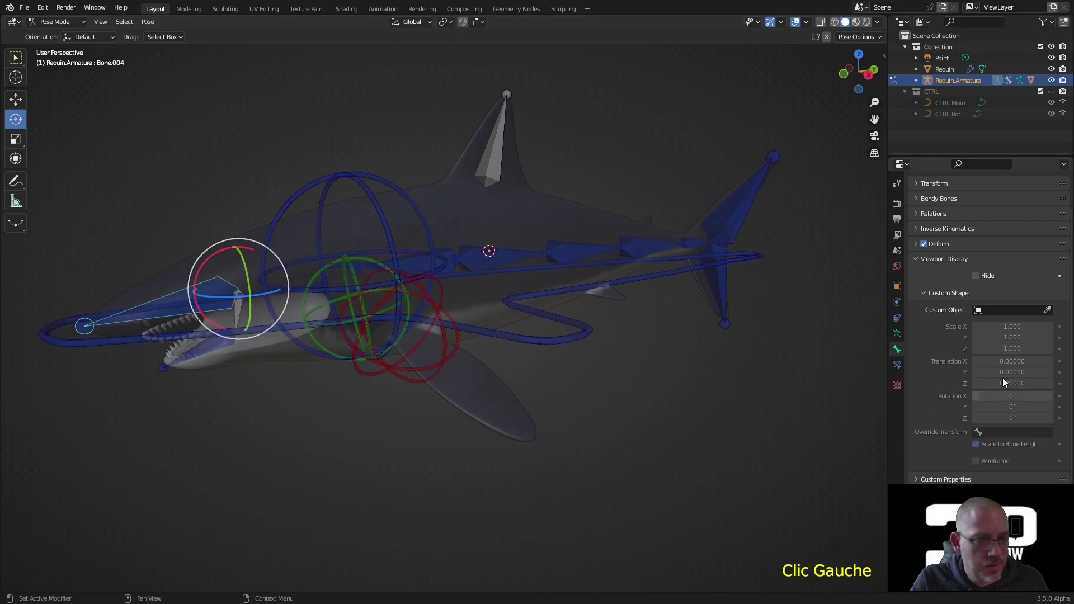
double_click(987, 309)
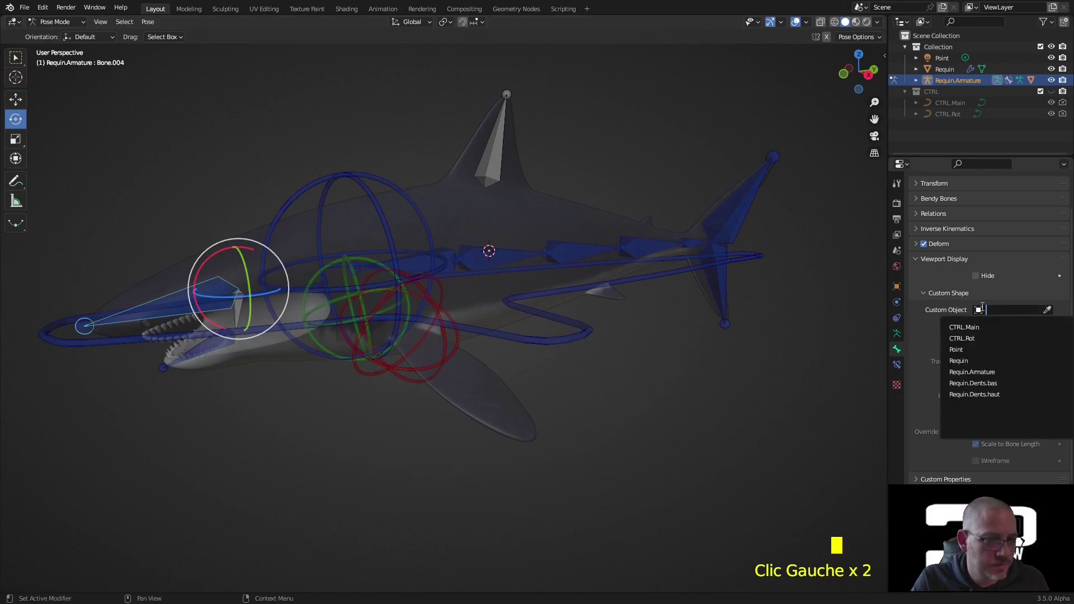
click(986, 338)
click(976, 445)
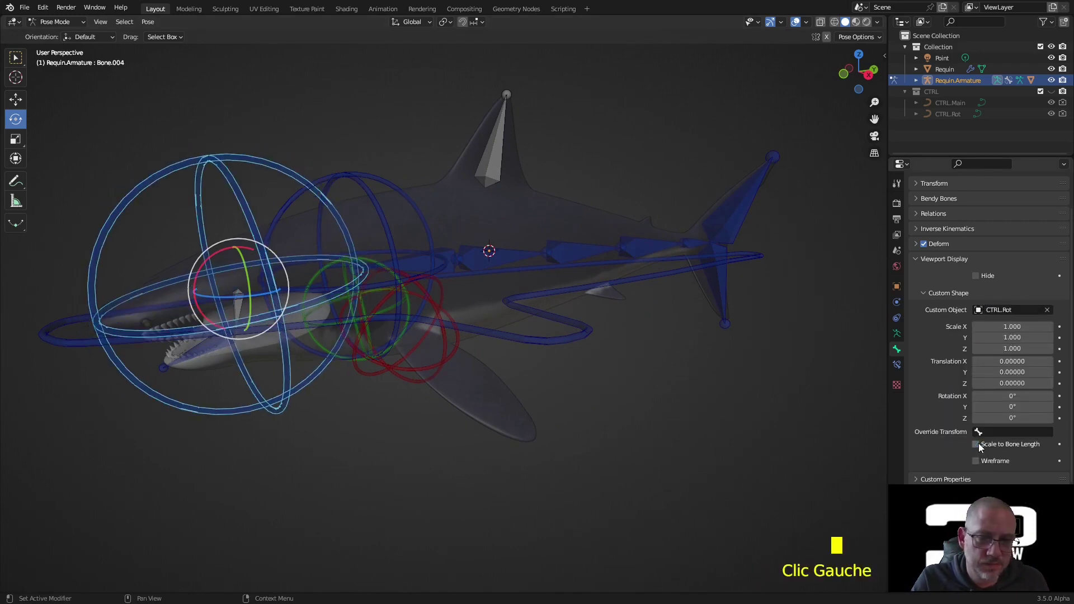
click(976, 445)
Set the Bone.004 custom shape's X, Y and Z scale to 0.7
mouse_move(1016, 348)
mouse_down()
mouse_move(1016, 327)
mouse_move(1016, 347)
mouse_up()
text(0.7)
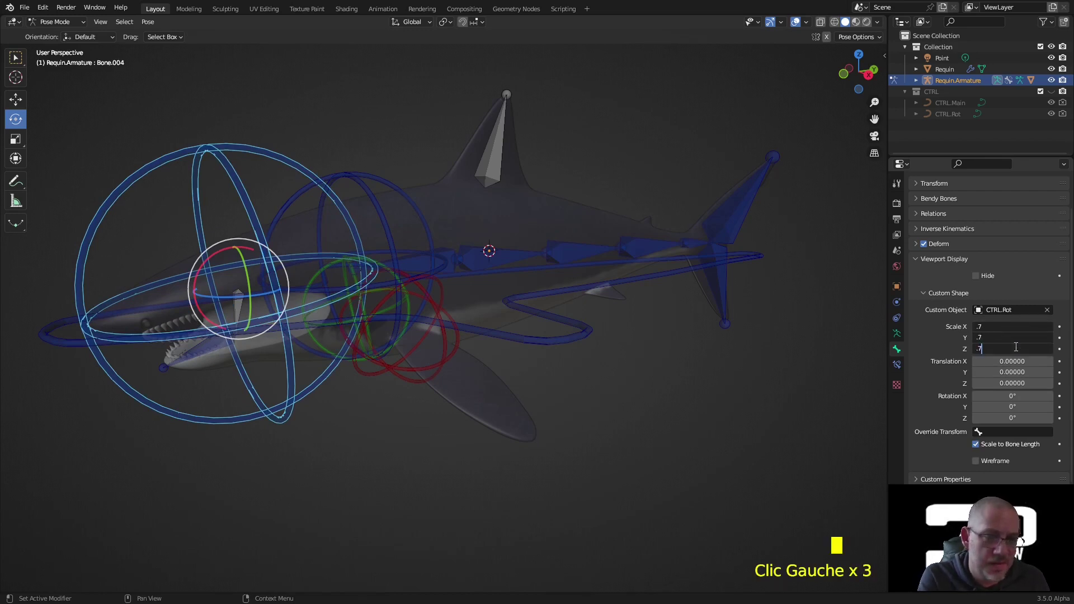
key(Return)
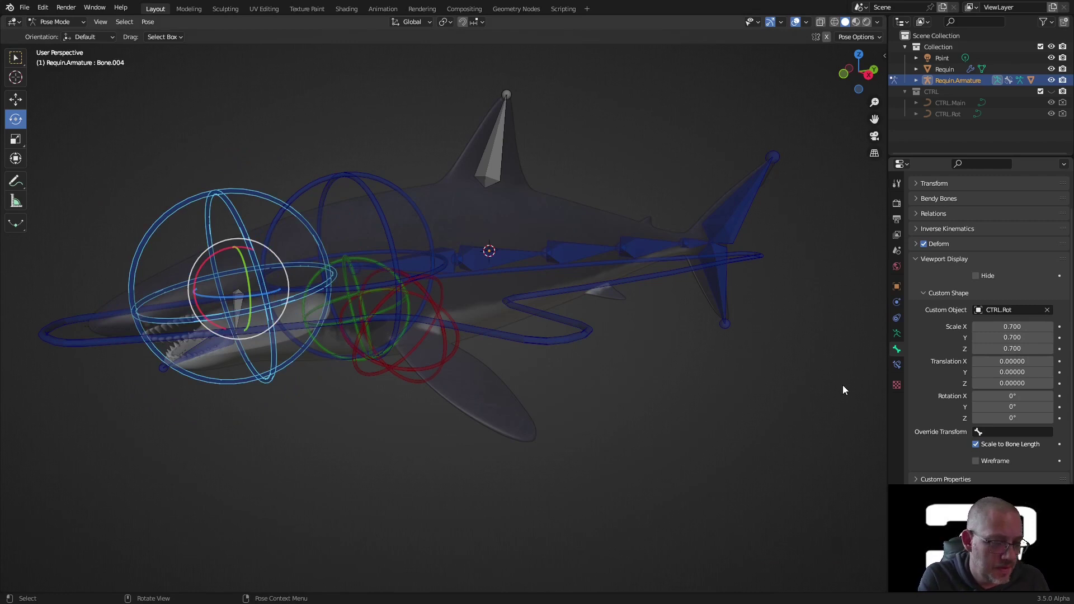
Set the Bone.004 custom shape's X, Y and Z scale to 0.5
key(KP_Decimal)
key(KP_5)
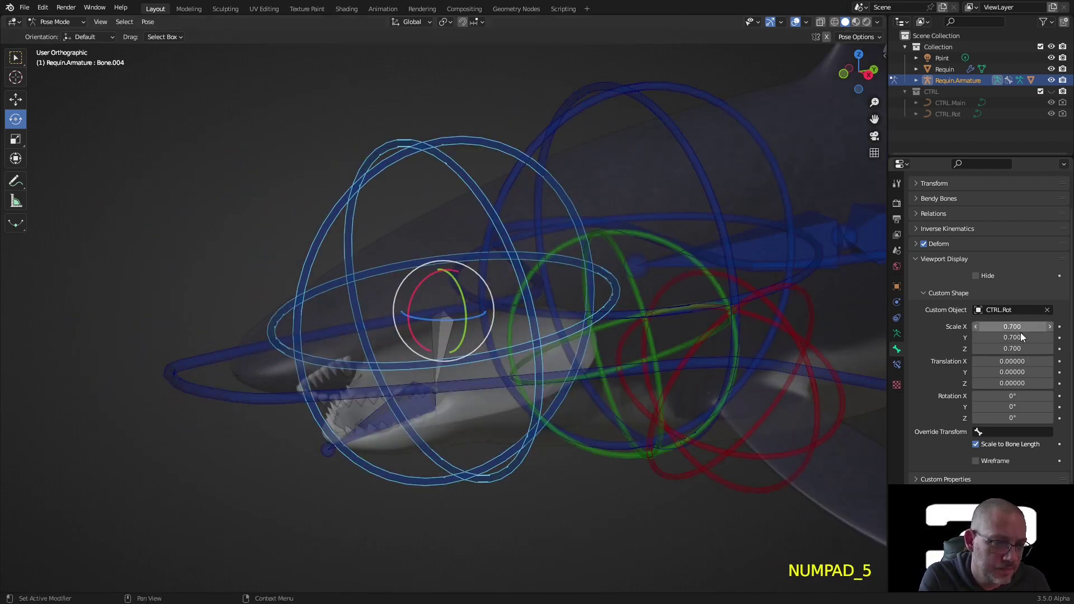
drag(1019, 348, 1019, 326)
text(0.5)
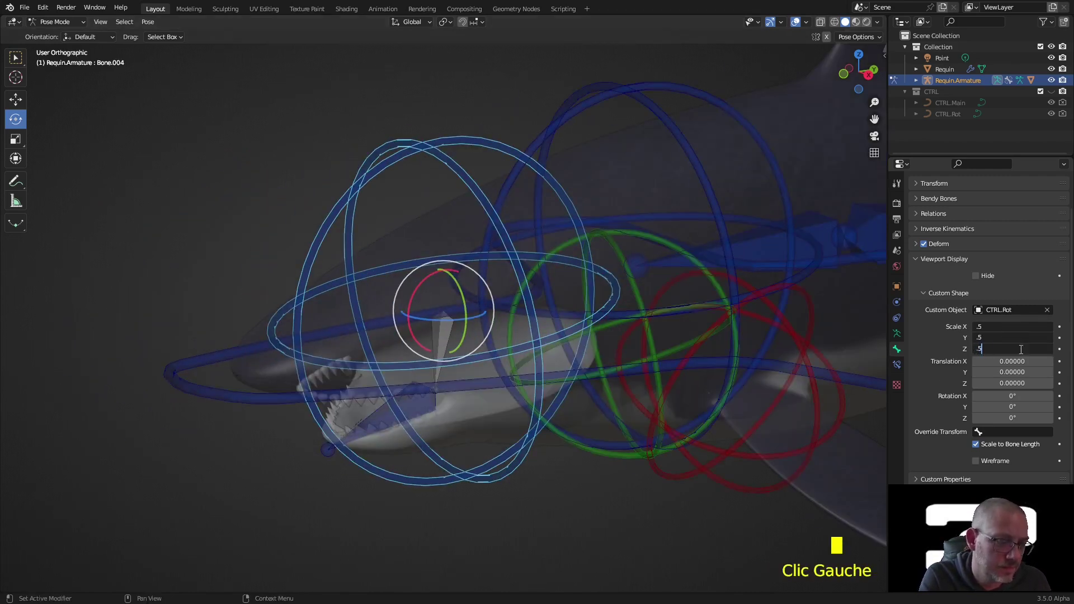
key(Return)
click(433, 542)
Assign Bone.005, the short bone linking the head to the lower jaw, to the Blue bone group
middle_drag(434, 542, 459, 538)
middle_drag(464, 527, 445, 526)
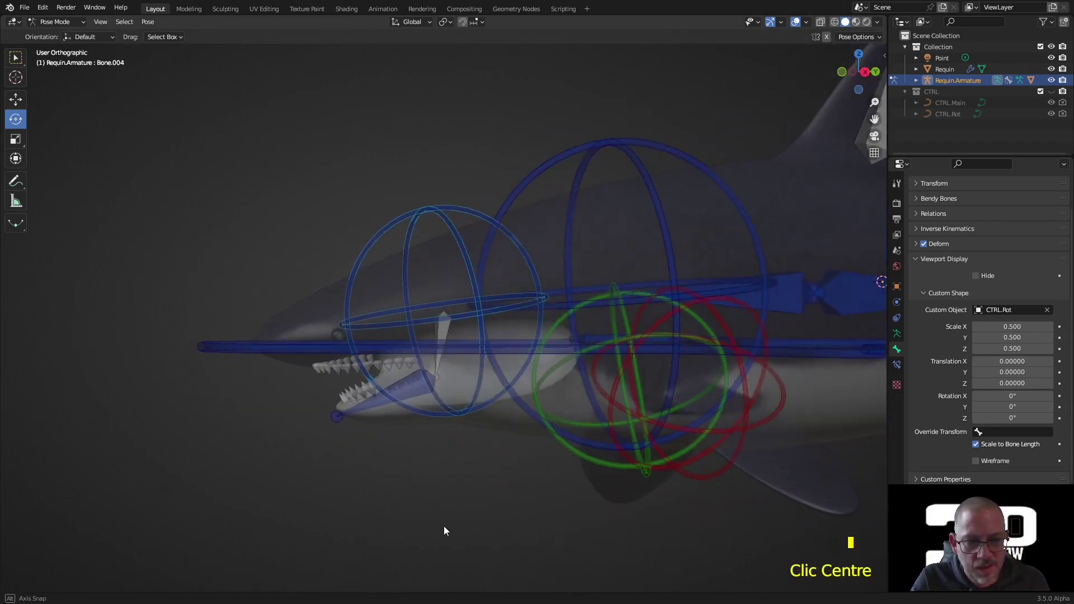
click(445, 335)
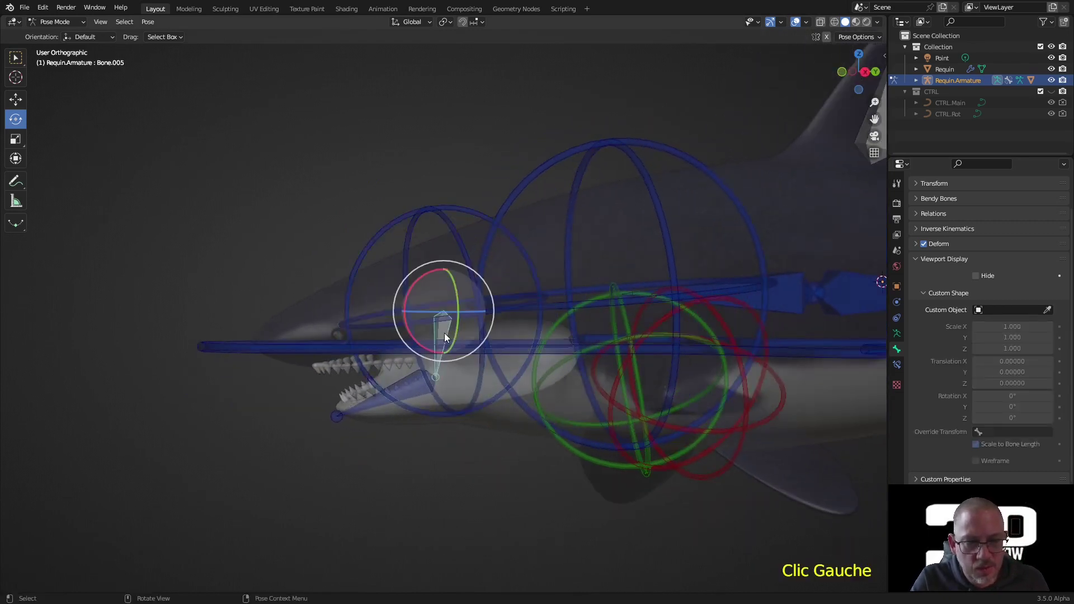
click(897, 332)
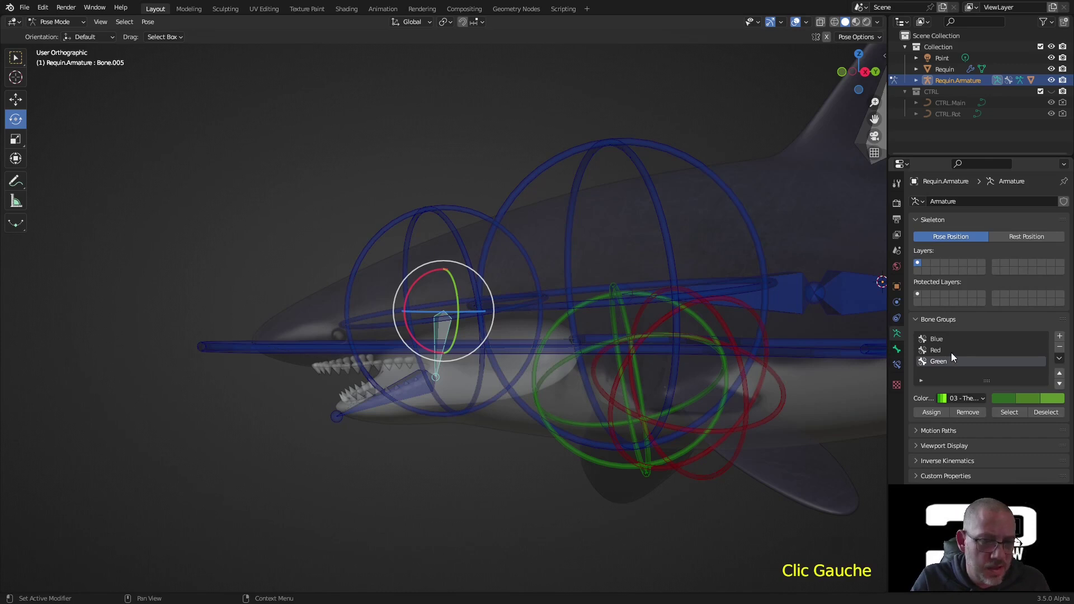
click(945, 339)
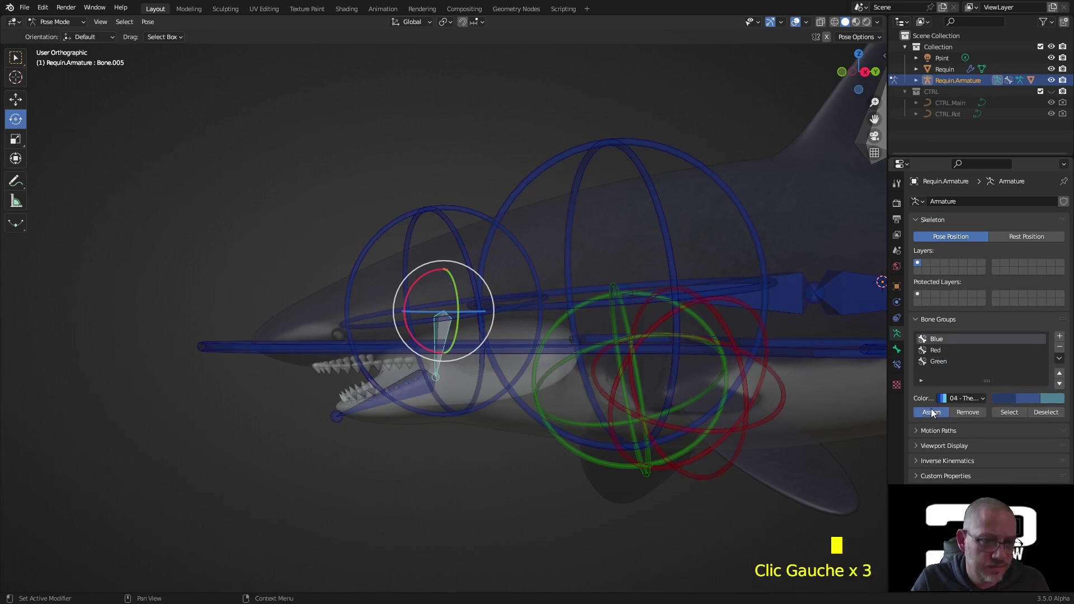
click(504, 475)
Assign CTRL.Rot as the custom shape object of the lower jaw bone Bone.006
mouse_move(504, 475)
middle_down()
mouse_move(494, 478)
mouse_move(514, 482)
middle_up()
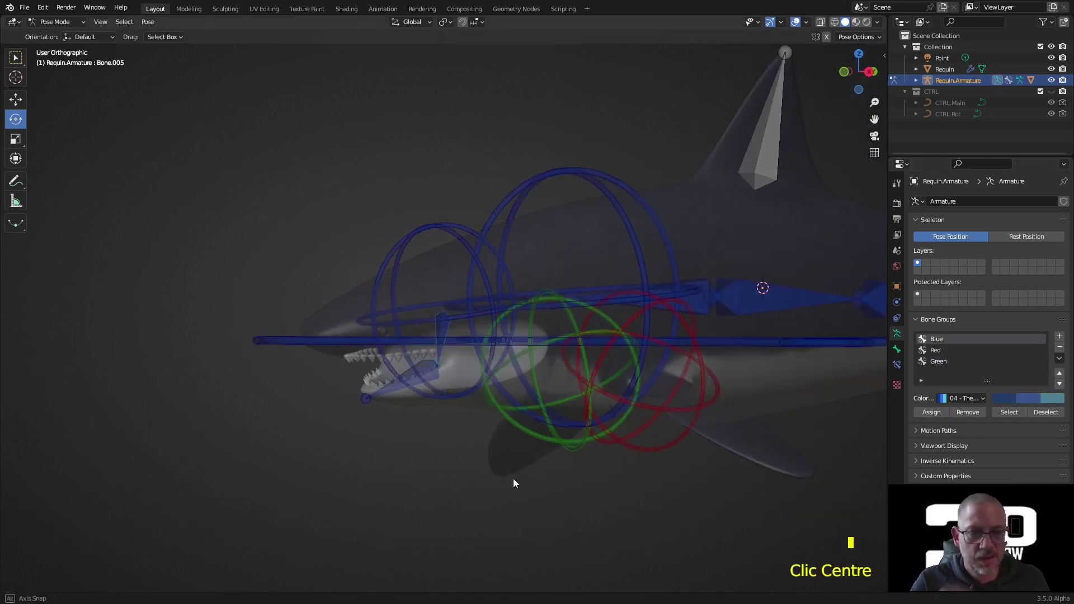
click(434, 375)
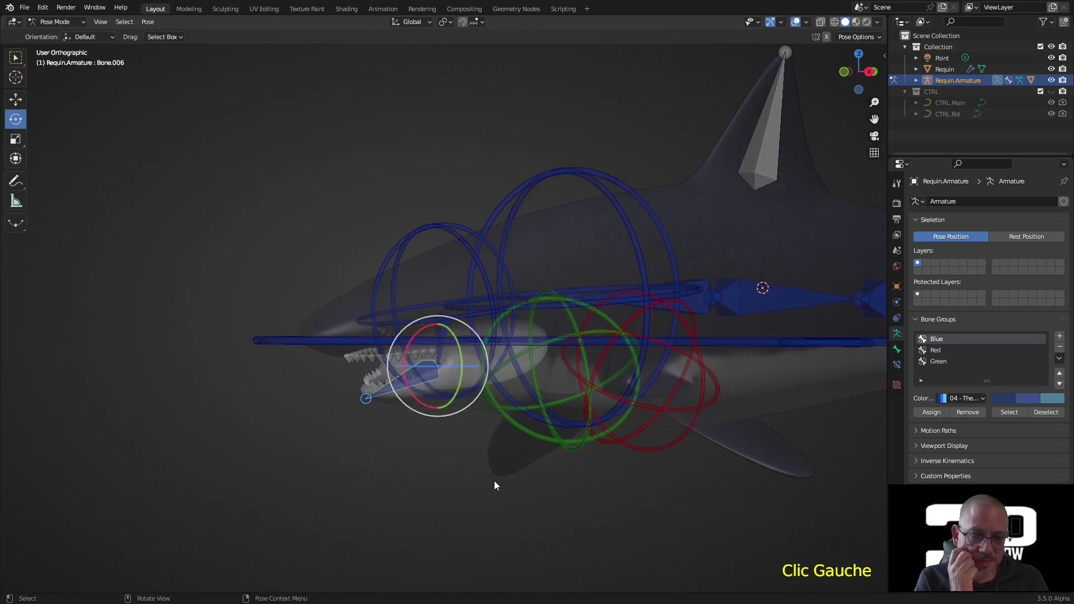
middle_drag(494, 485, 455, 496)
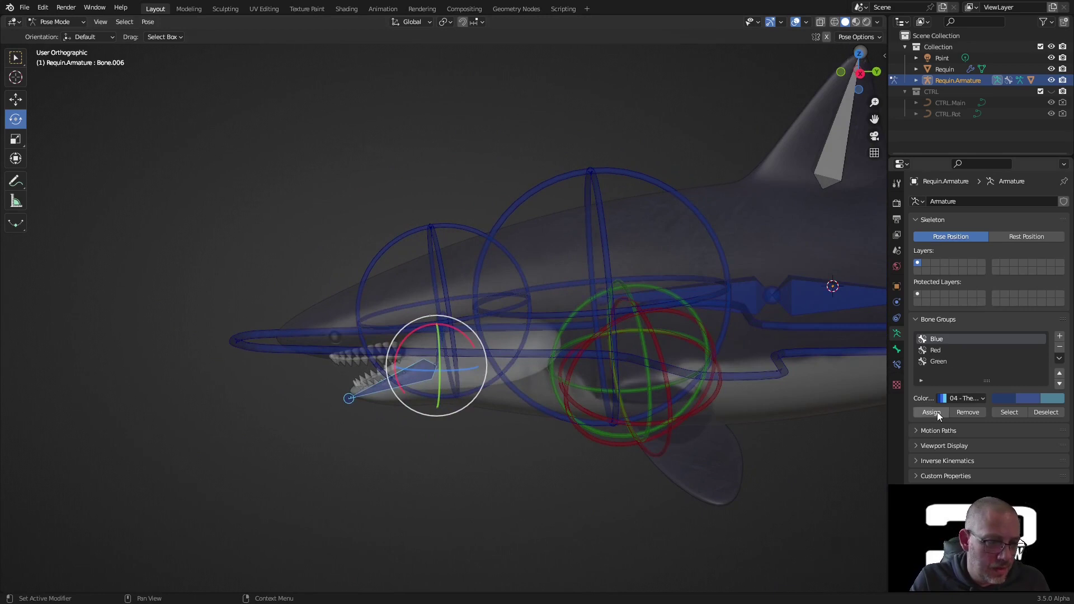
click(891, 351)
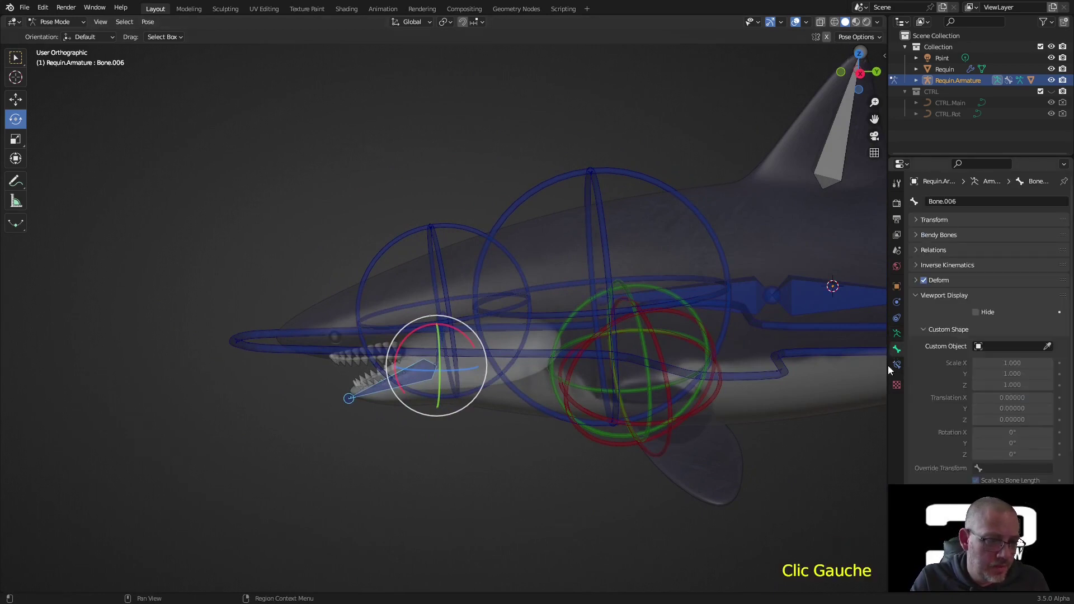
click(989, 345)
click(968, 373)
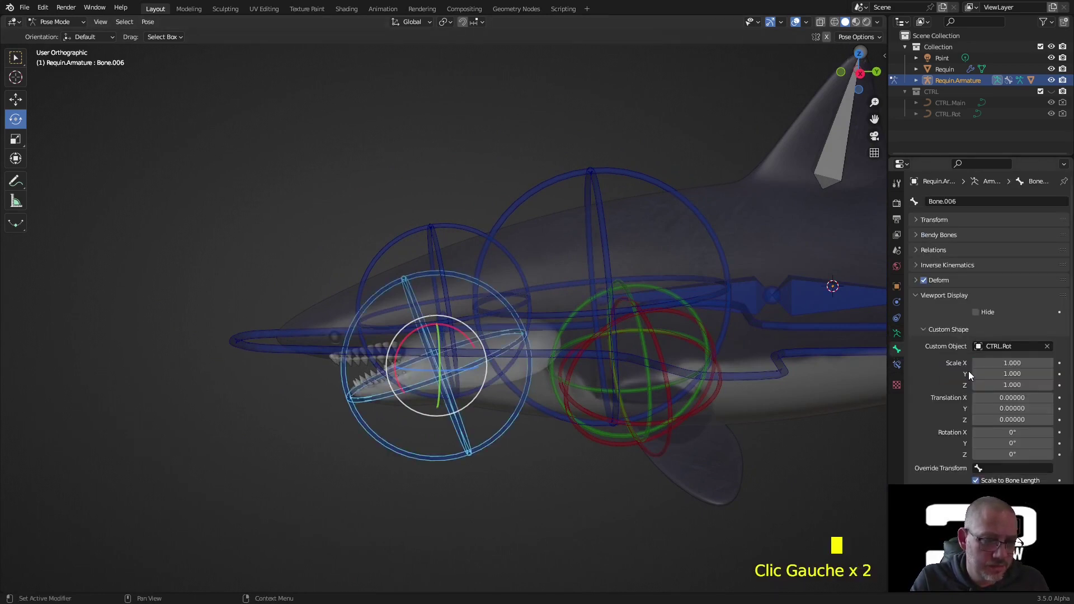
Set the Bone.006 custom shape's X, Y and Z scale to 0.3
click(1010, 384)
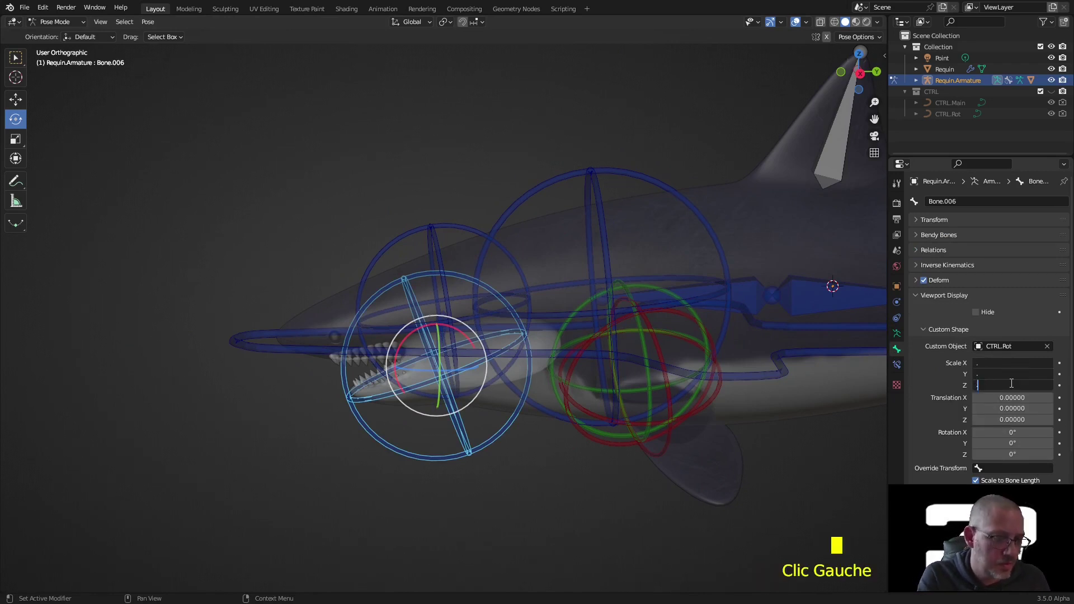
text(.3)
key(Return)
mouse_move(690, 464)
middle_down()
mouse_move(739, 441)
mouse_move(682, 462)
middle_up()
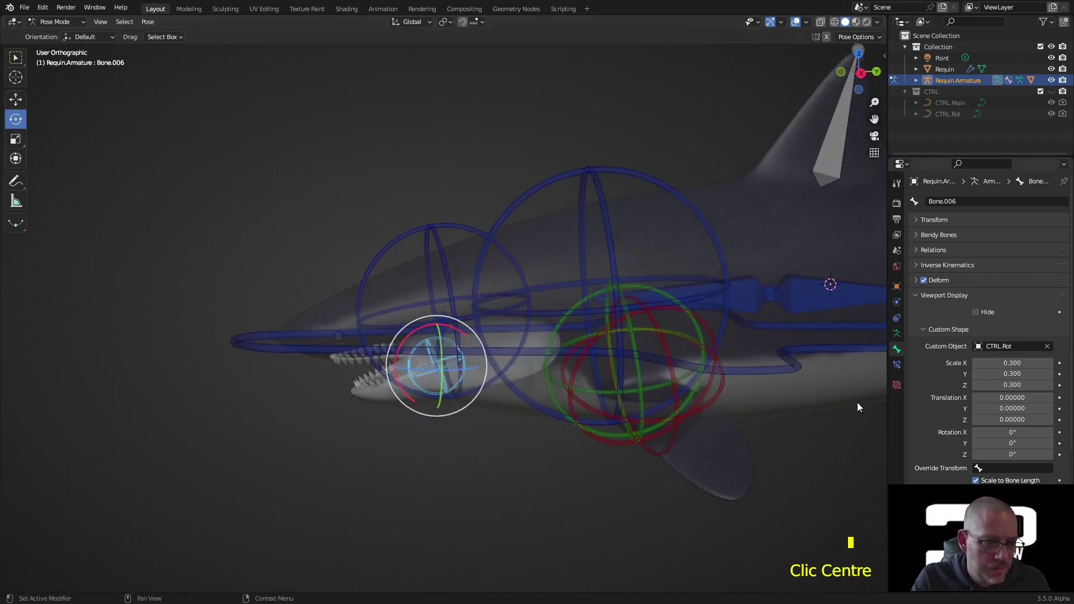
Set the Bone.006 custom shape's X, Y and Z scale to 0.5 and turn off Scale to Bone Length
click(444, 227)
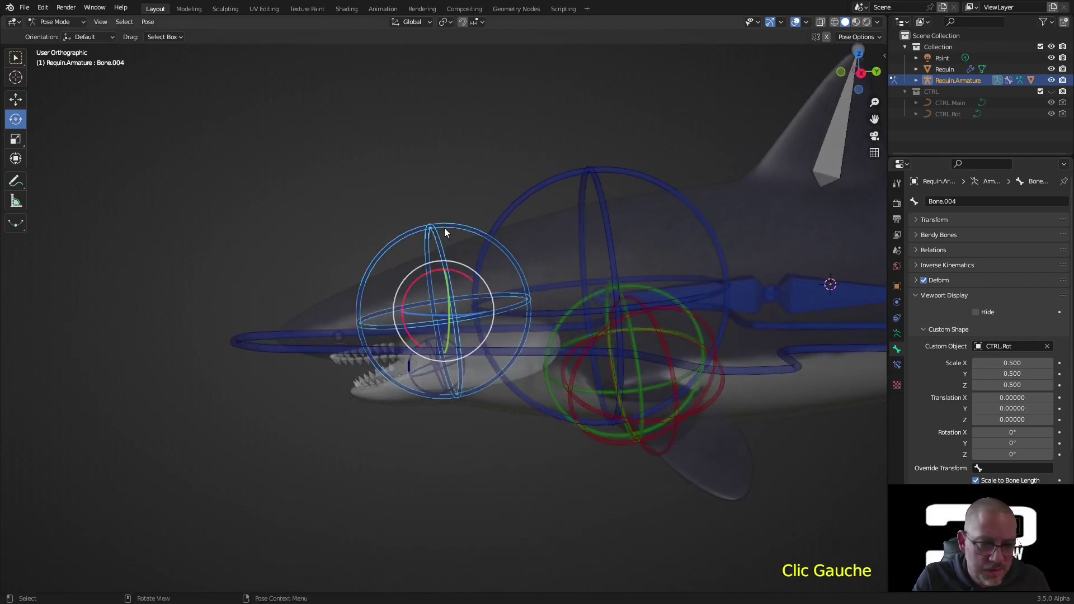
click(445, 378)
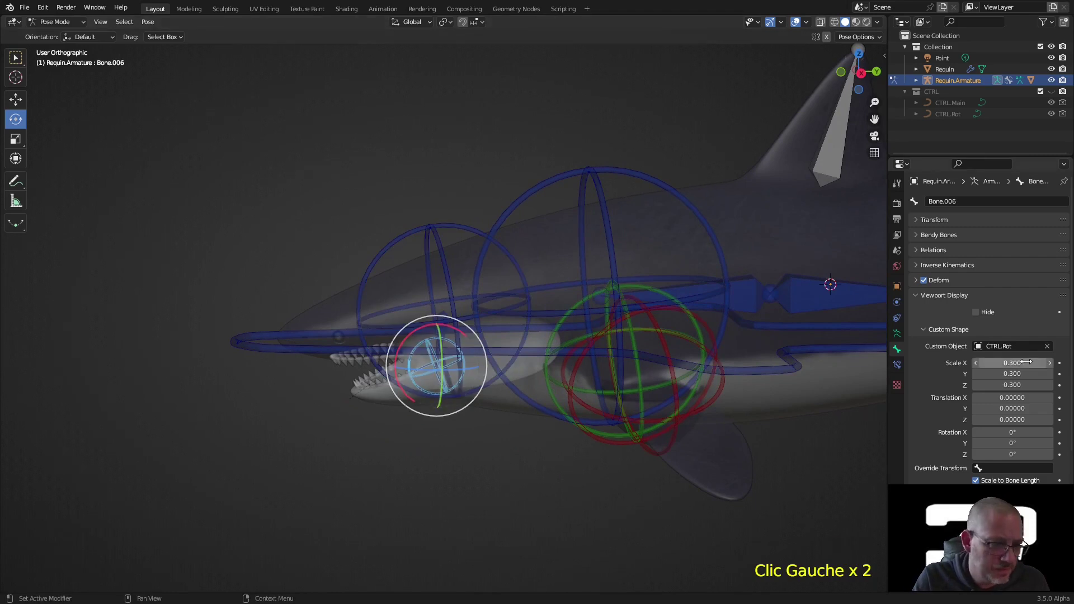
drag(1021, 362, 1021, 385)
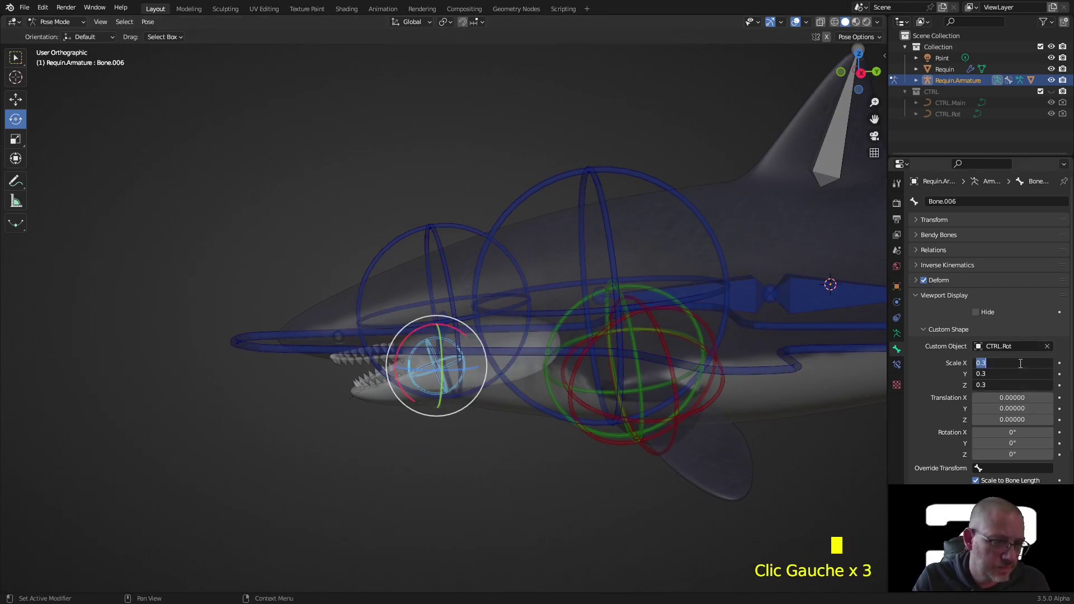
text(.5)
key(Return)
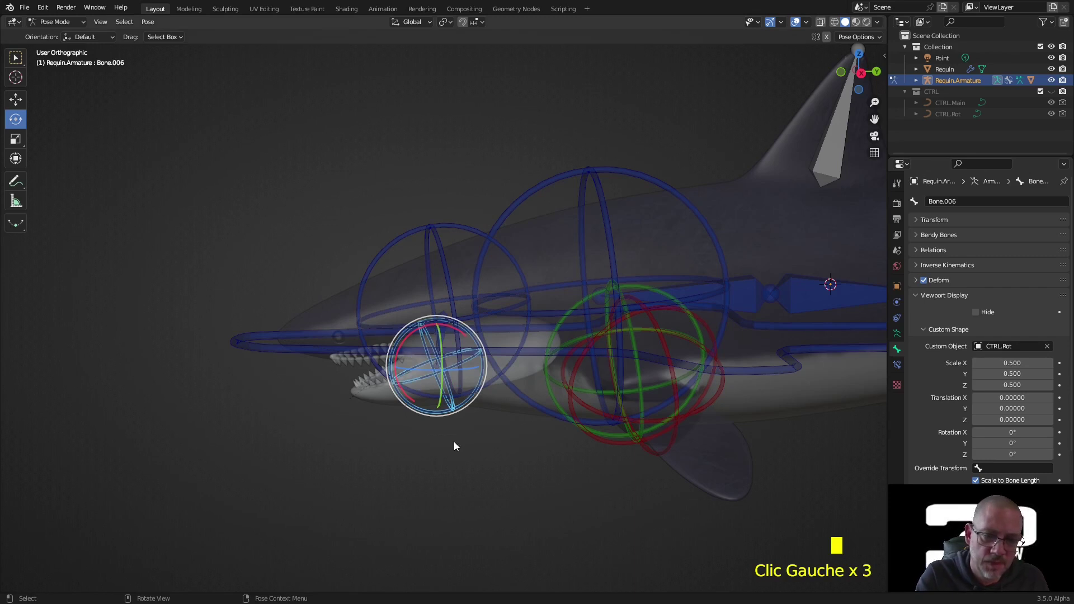
click(975, 479)
Assign CTRL.Rot as the custom shape object of the dorsal fin bone Bone.001
middle_drag(419, 517, 440, 521)
scroll(518, 420, down, 5)
scroll(671, 217, up, 2)
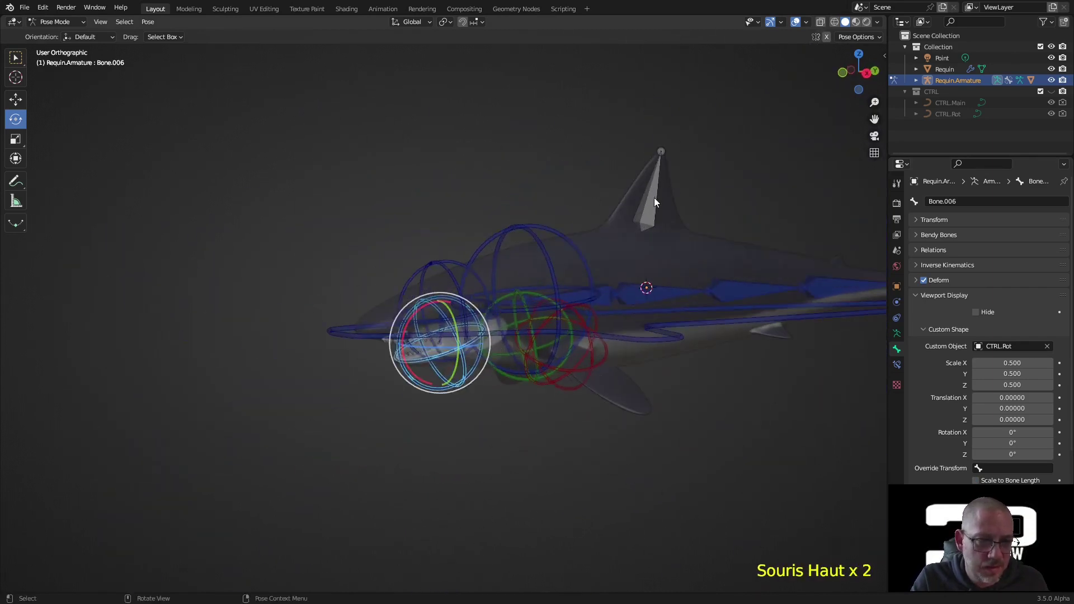
click(655, 201)
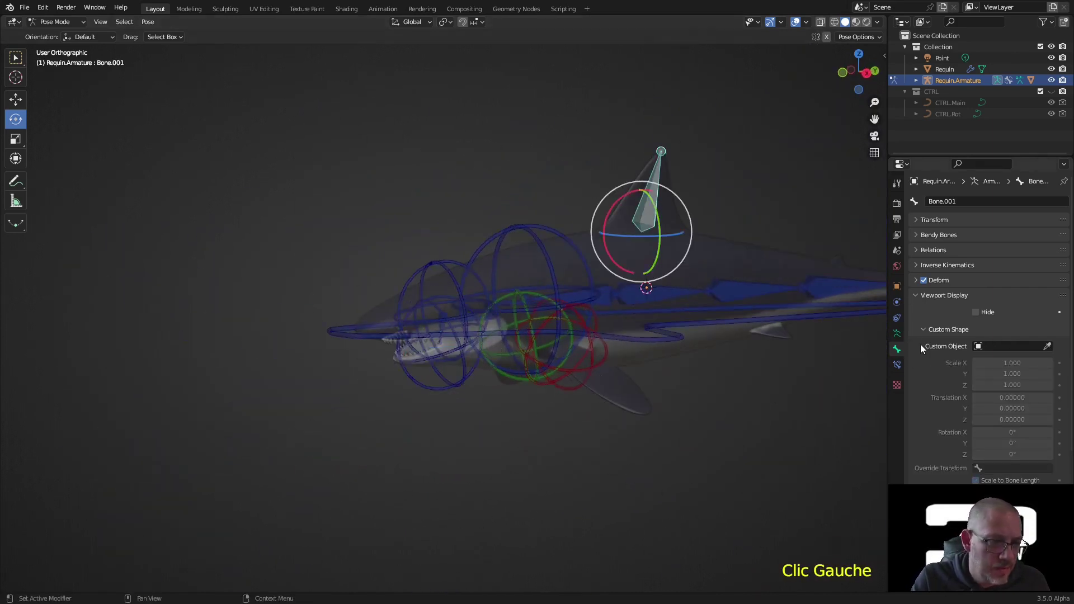
click(980, 346)
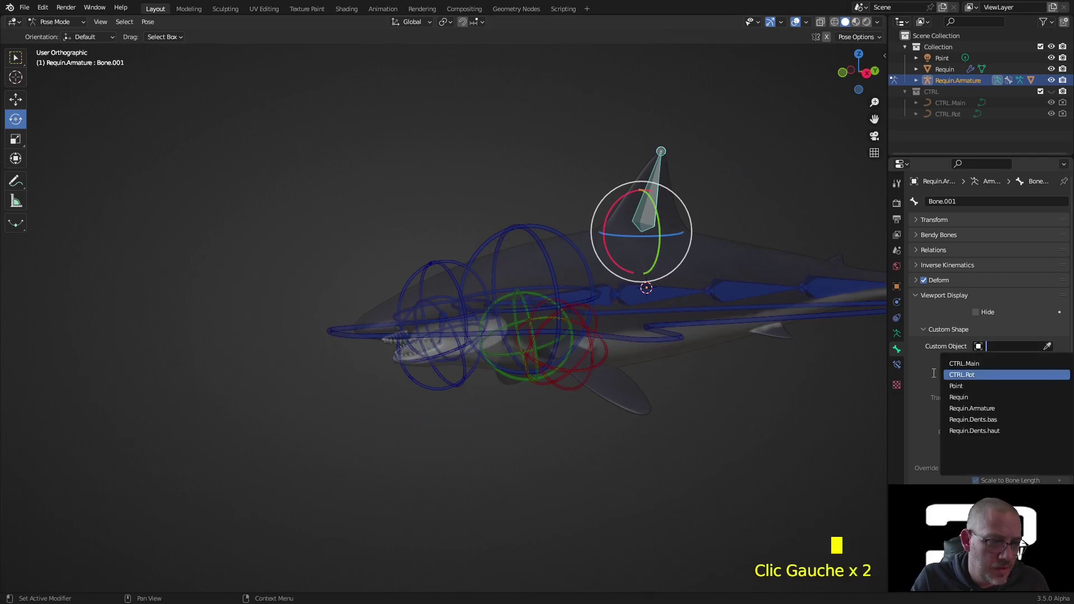
click(979, 375)
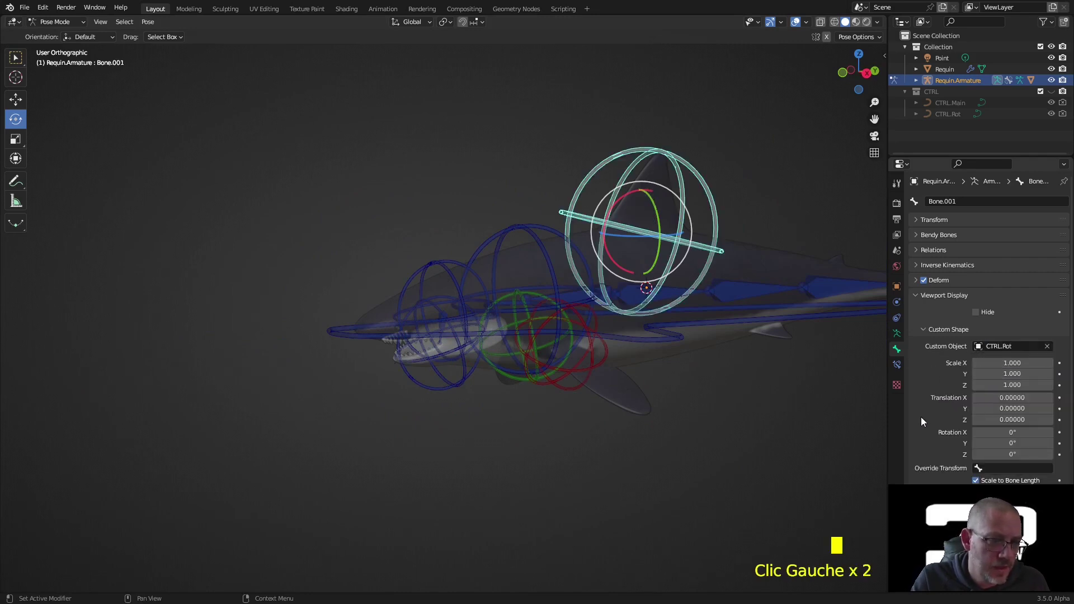
Turn off Scale to Bone Length for the Bone.001 custom shape and set its X, Y and Z scale to 0.3
click(976, 481)
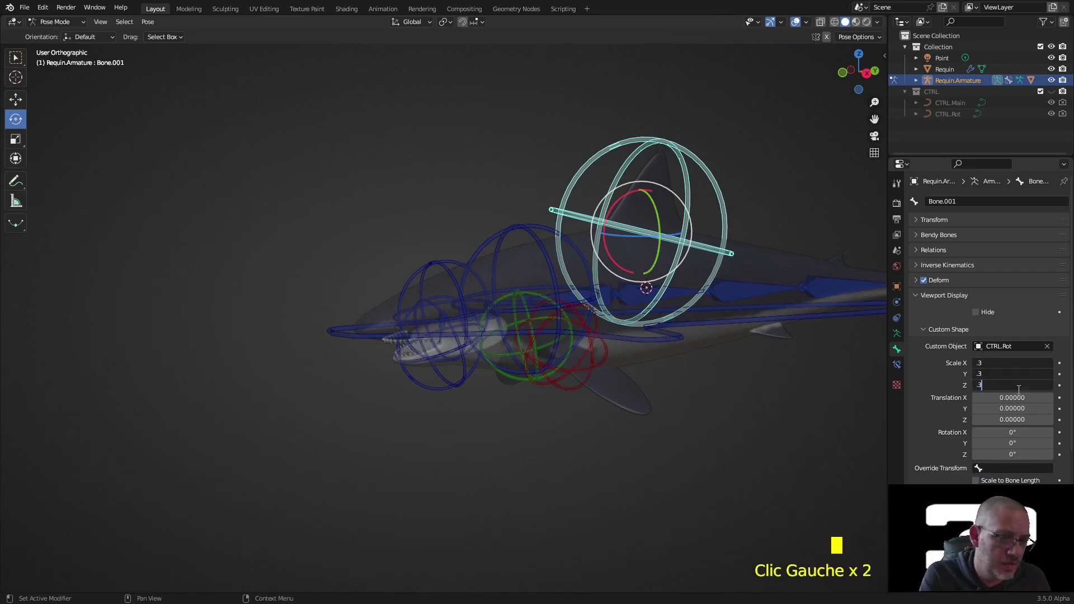
double_click(1018, 389)
text(.3)
key(Return)
Set the X, Y and Z scale of the Naj.r pectoral fin bone's custom shape to 0.3
middle_drag(712, 407, 524, 460)
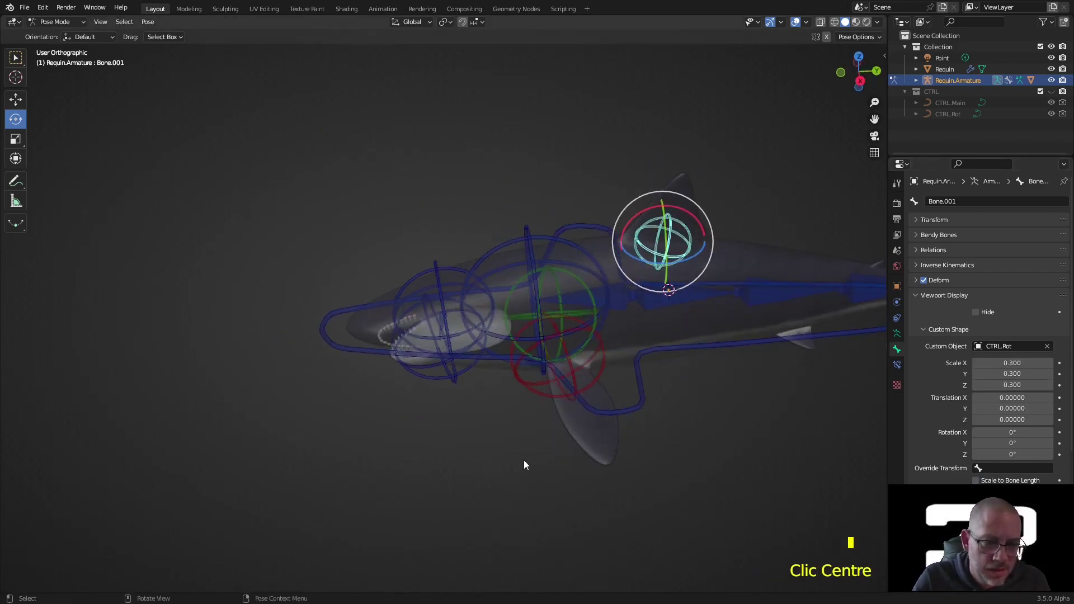
click(527, 387)
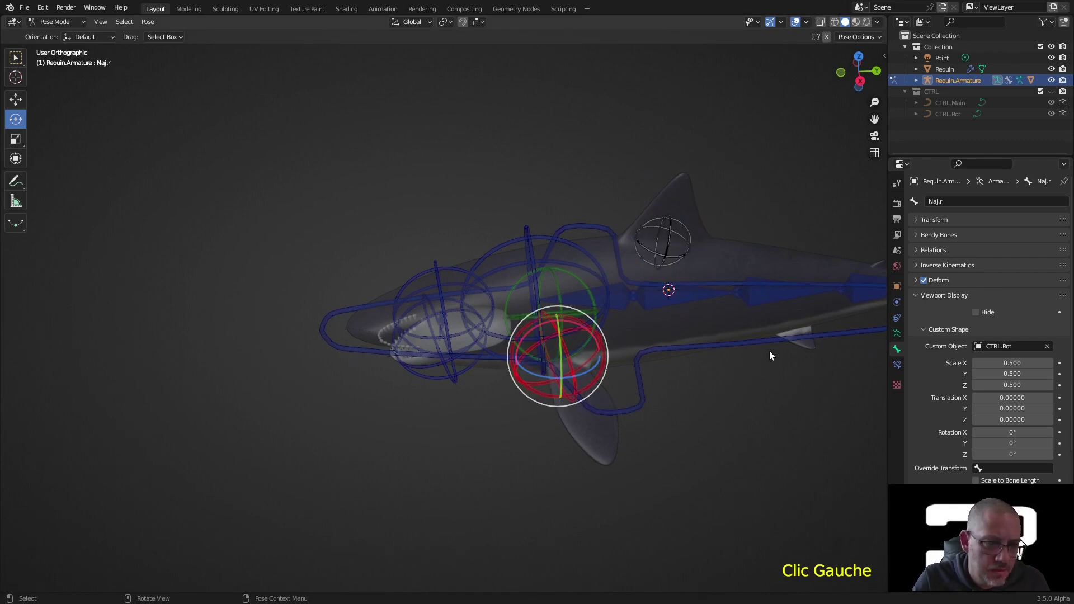
drag(1022, 385, 1022, 363)
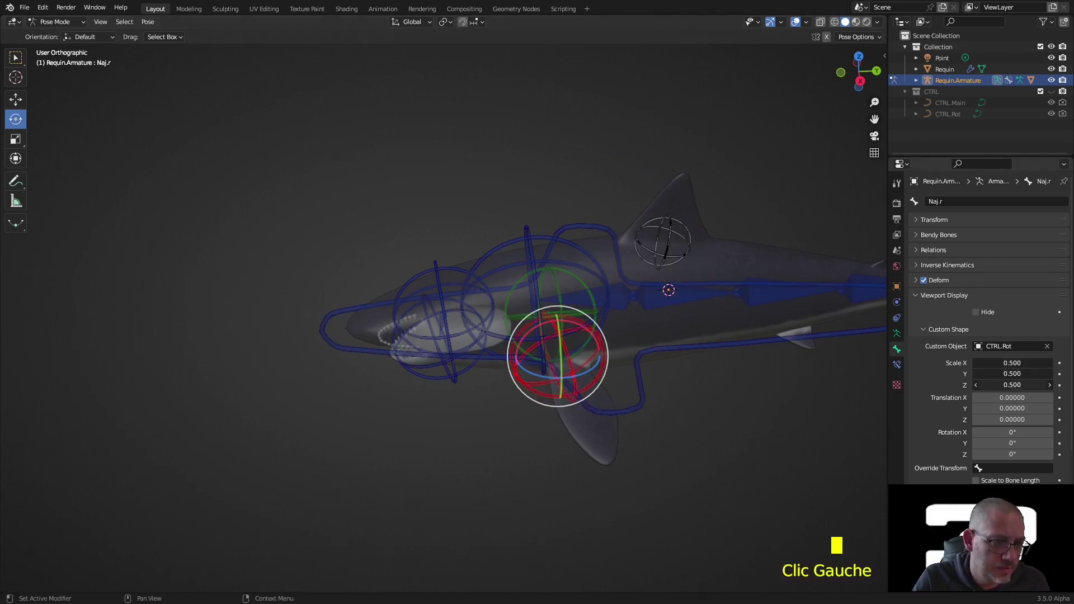
text(.3)
key(Return)
Set the X, Y and Z scale of the Naj.l pectoral fin bone's custom shape to 0.3
middle_drag(778, 357, 844, 362)
click(374, 345)
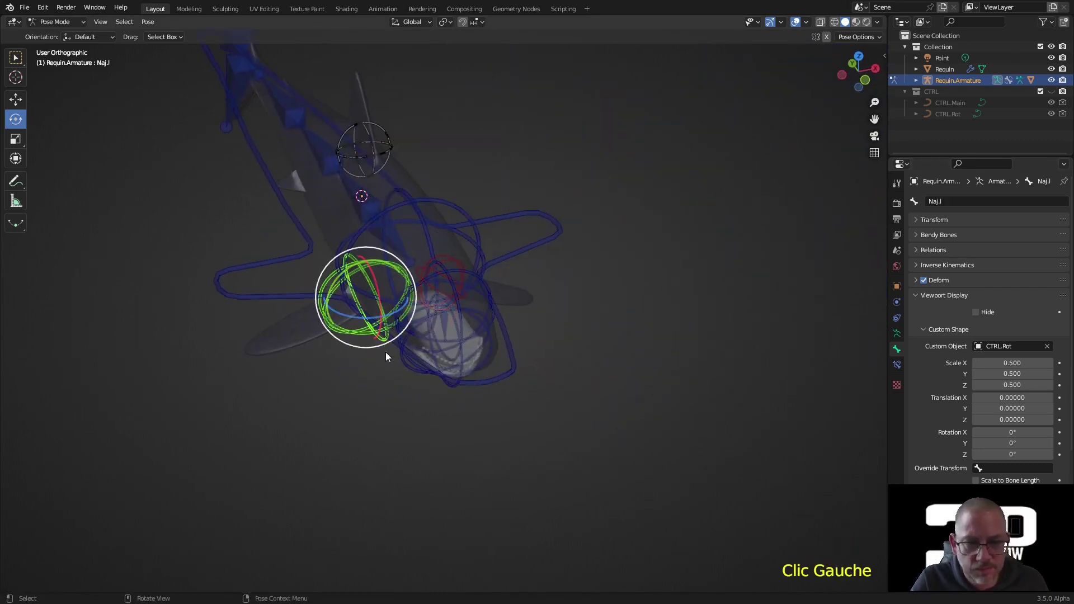
double_click(972, 384)
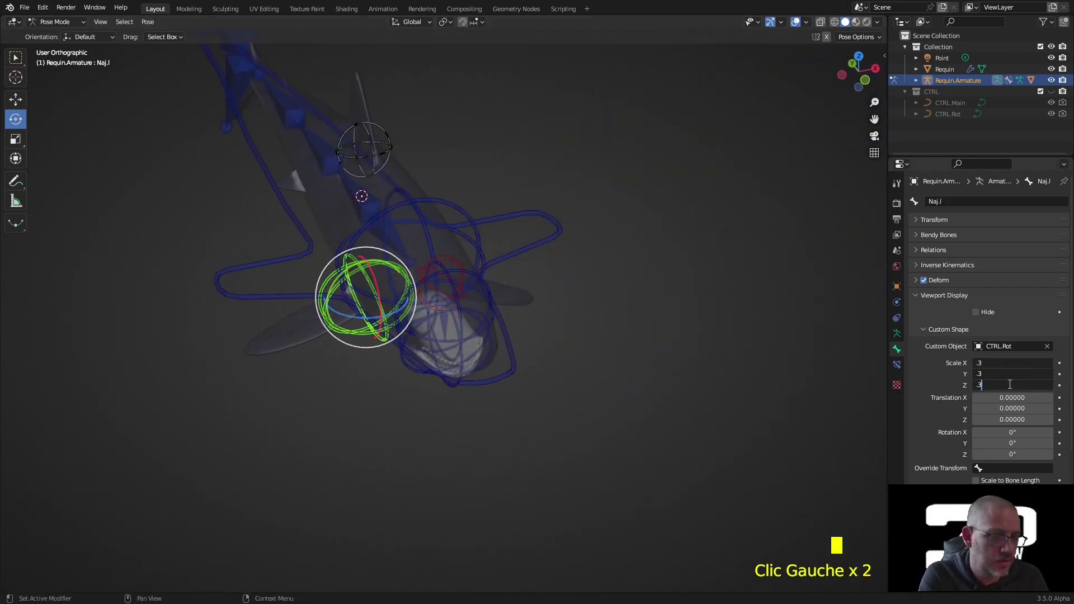
click(663, 314)
Try rotating the Bone.003 control to test how the shark's body follows it
middle_drag(663, 314, 525, 302)
scroll(542, 341, down, 2)
middle_drag(542, 340, 520, 347)
scroll(463, 353, down, 1)
click(387, 299)
middle_drag(387, 300, 522, 319)
key(r)
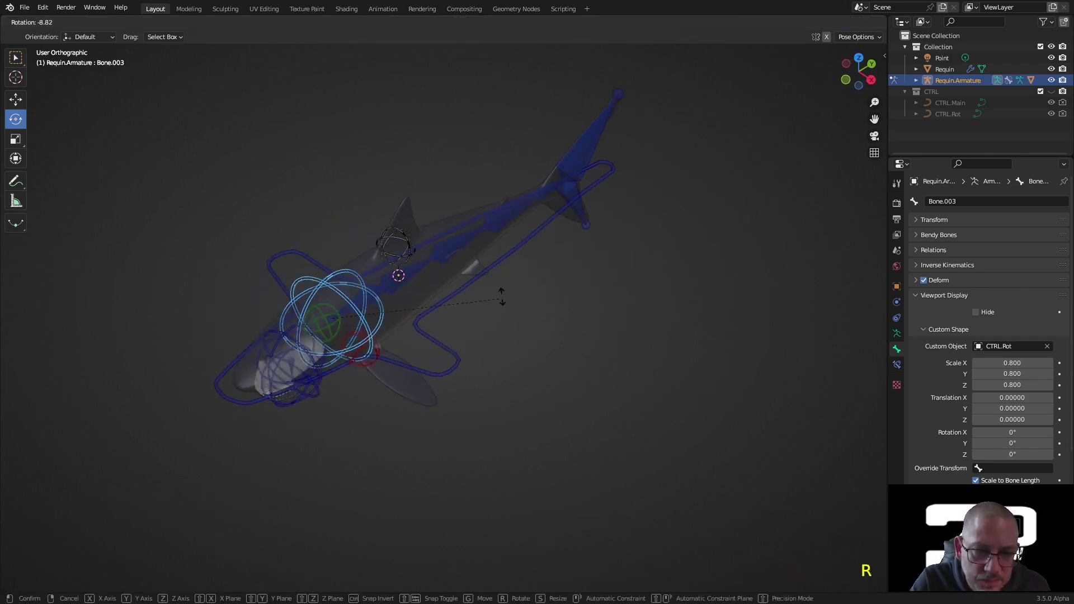
click(460, 314)
In right view, raise the Bone.003 custom shape above the back with a Z translation of 0.74
middle_drag(459, 314, 408, 293)
middle_drag(339, 278, 380, 298)
scroll(380, 299, up, 3)
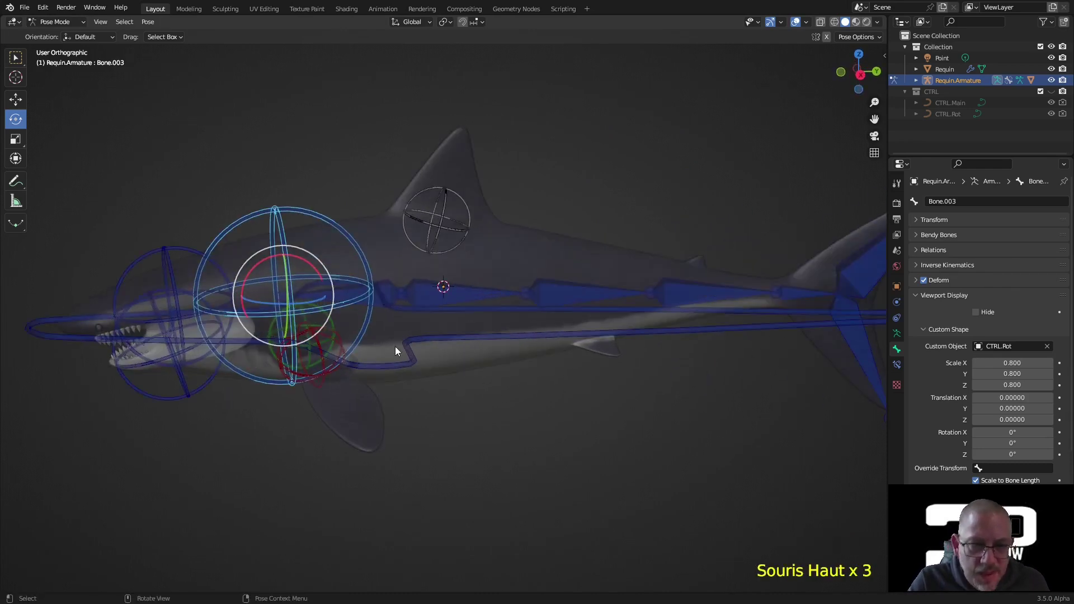
shift+middle_drag(399, 358, 554, 417)
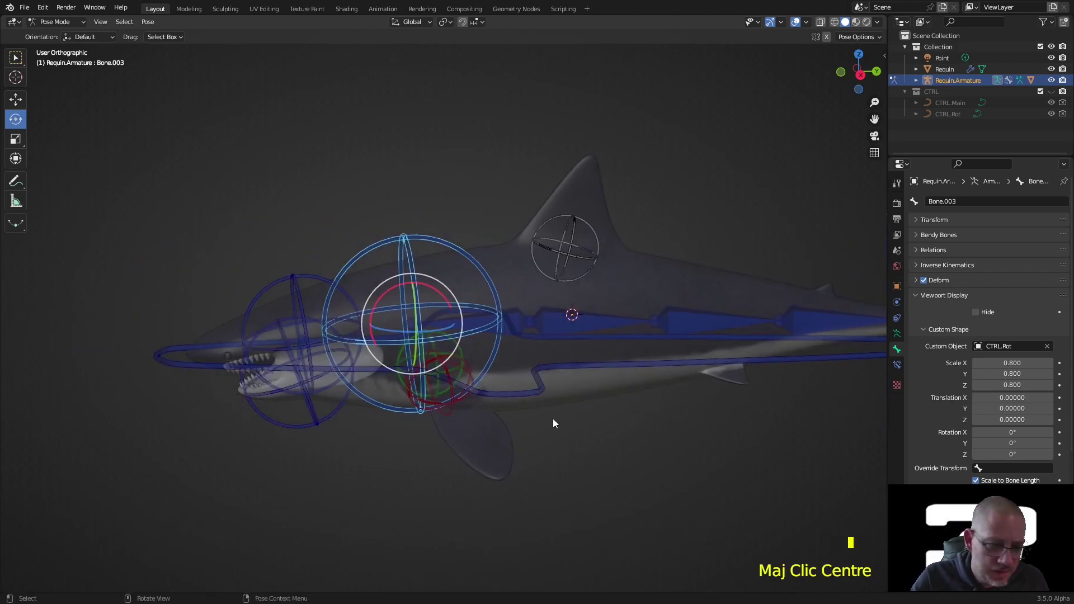
key(KP_3)
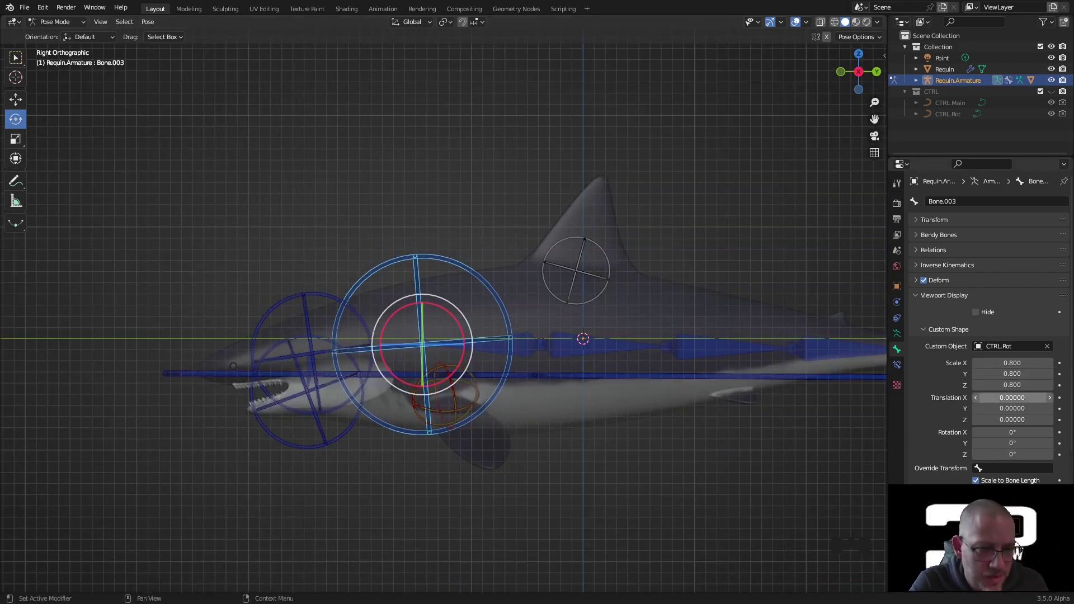
click(1012, 397)
drag(1007, 408, 1048, 420)
Set the Bone.003 custom shape's X, Y and Z scale to 0.2
drag(1012, 384, 1020, 386)
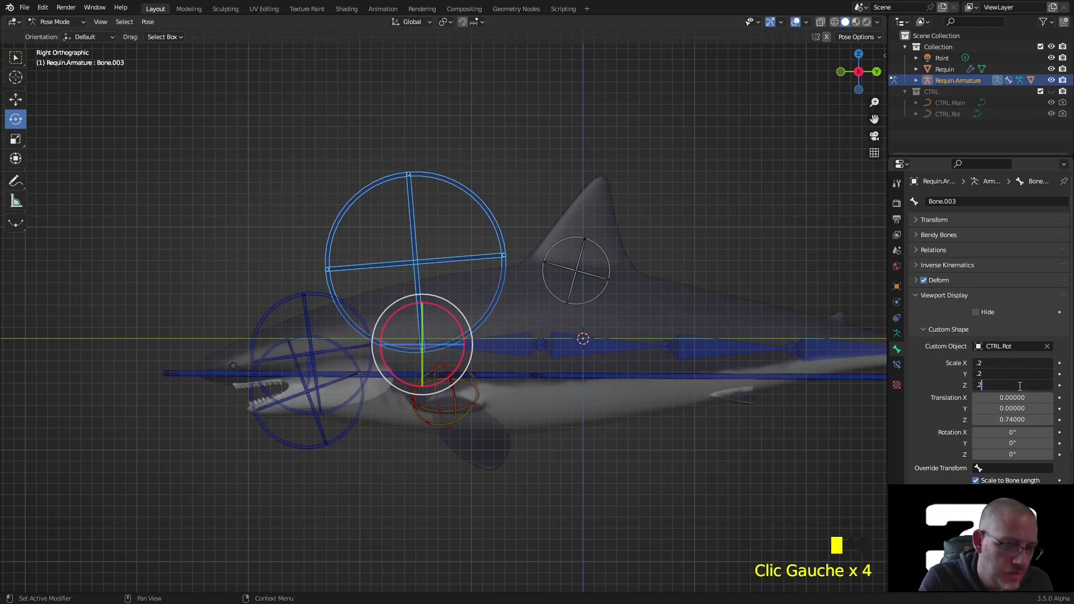
text(.2)
key(Return)
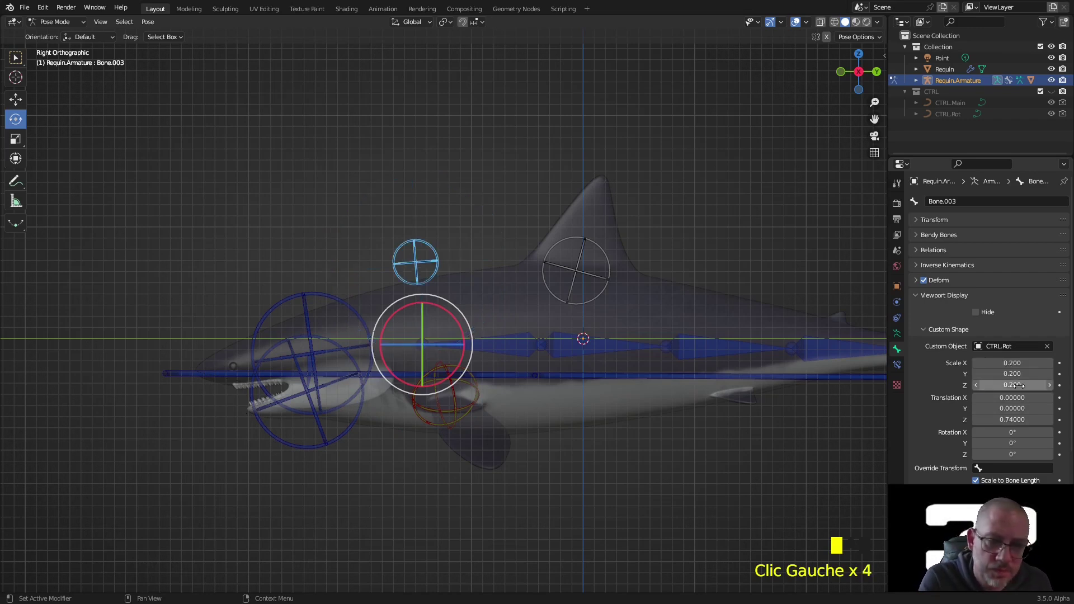
Assign CTRL.Rot as the custom shape object of the spine bone Bone.002
click(510, 348)
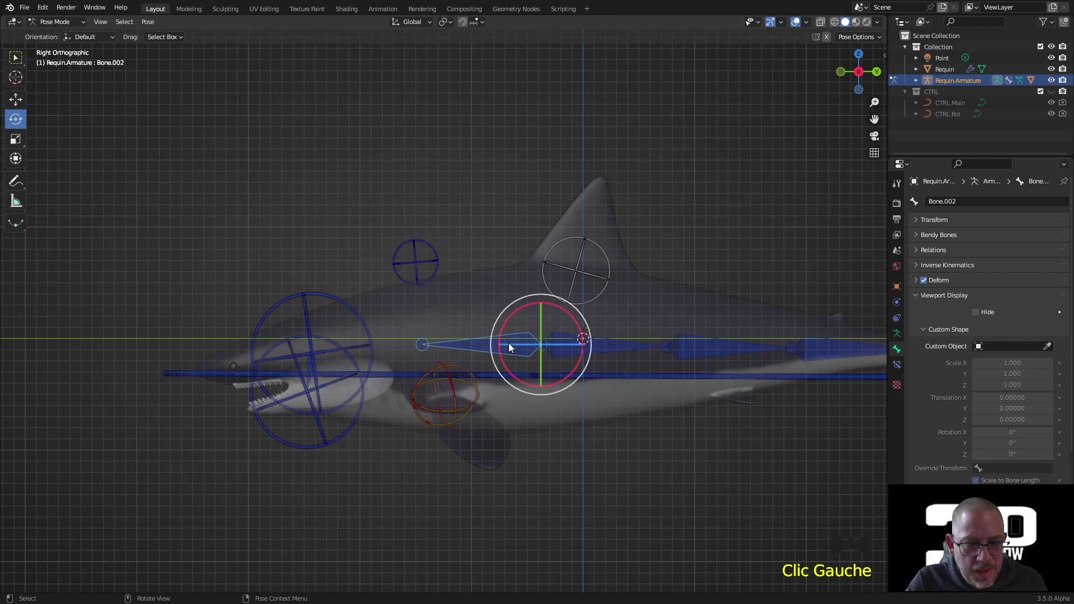
click(979, 346)
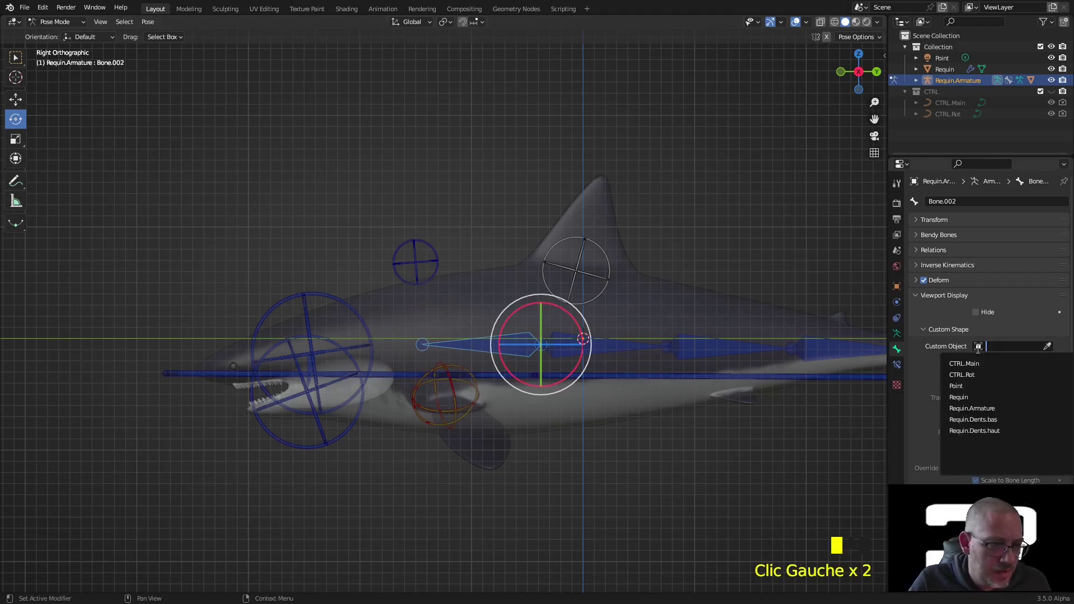
click(984, 374)
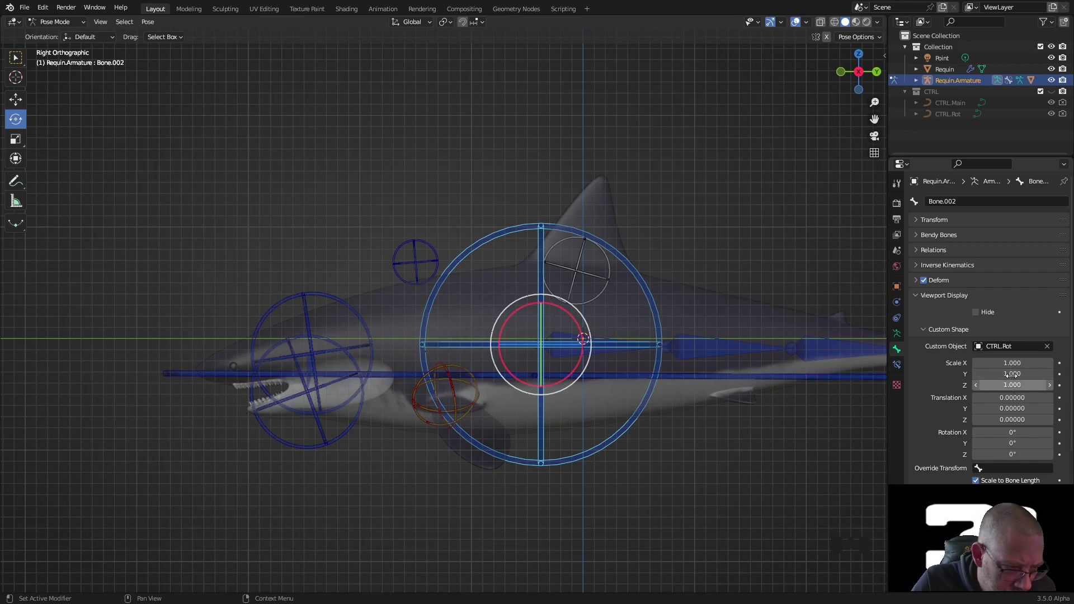
Set the Bone.002 custom shape's scale to 0.2 on all axes and its translation to Y 0.28 and Z 0.89
drag(1014, 375, 1013, 363)
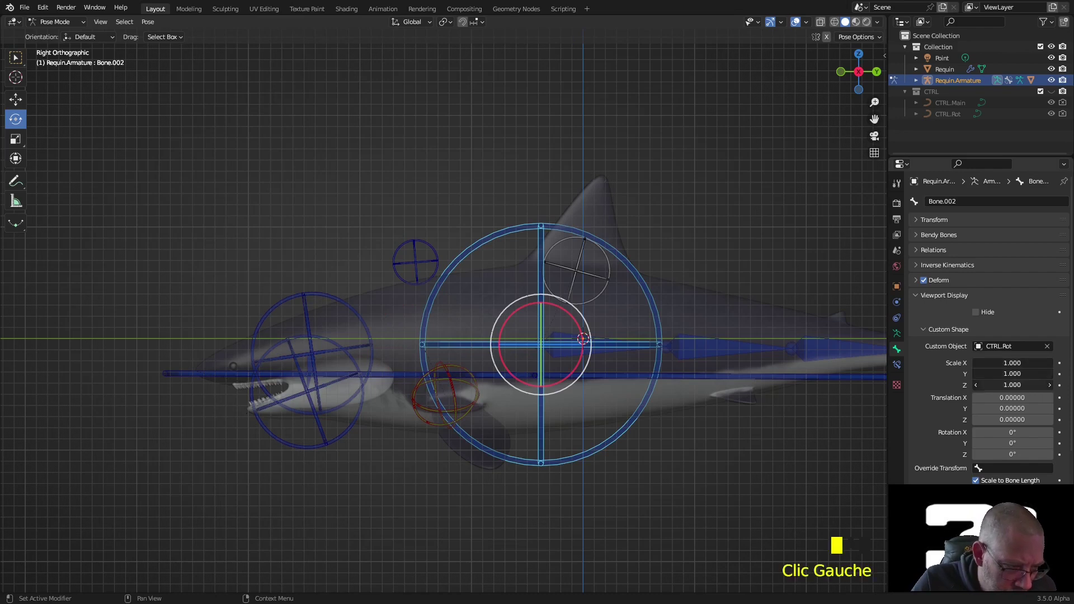
key(Return)
drag(1007, 419, 1029, 408)
click(1012, 397)
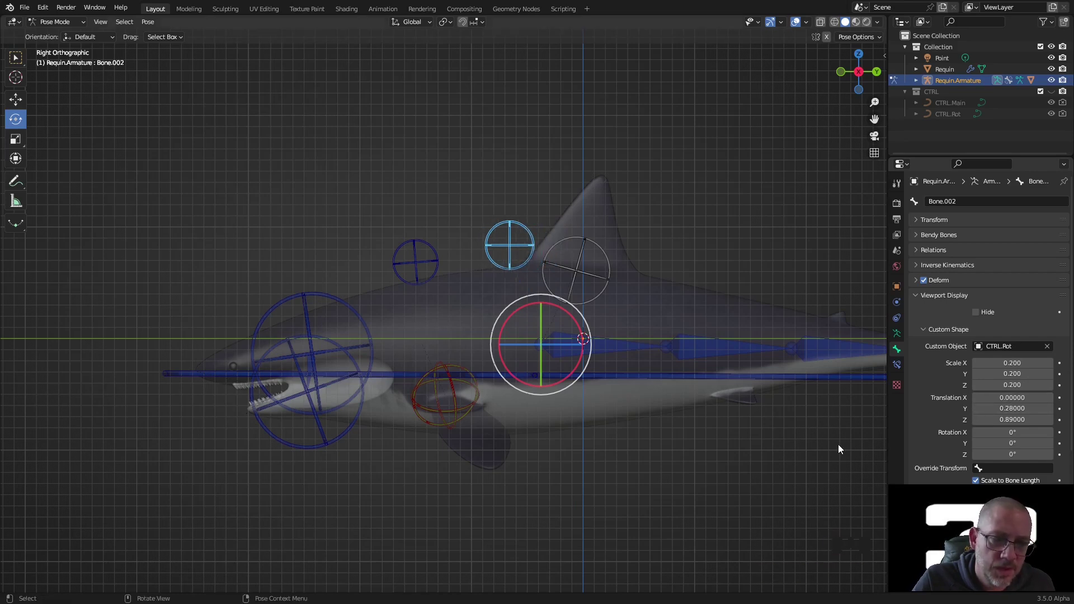
Try CTRL.Rot as the custom shape of Bone.007, then clear that bone's custom object
click(627, 349)
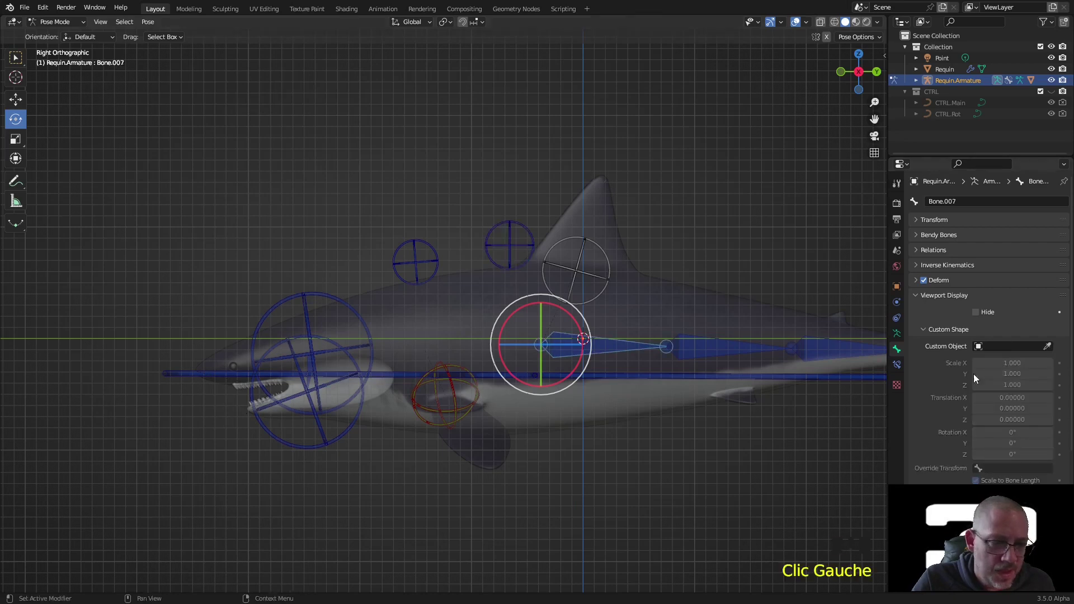
click(978, 346)
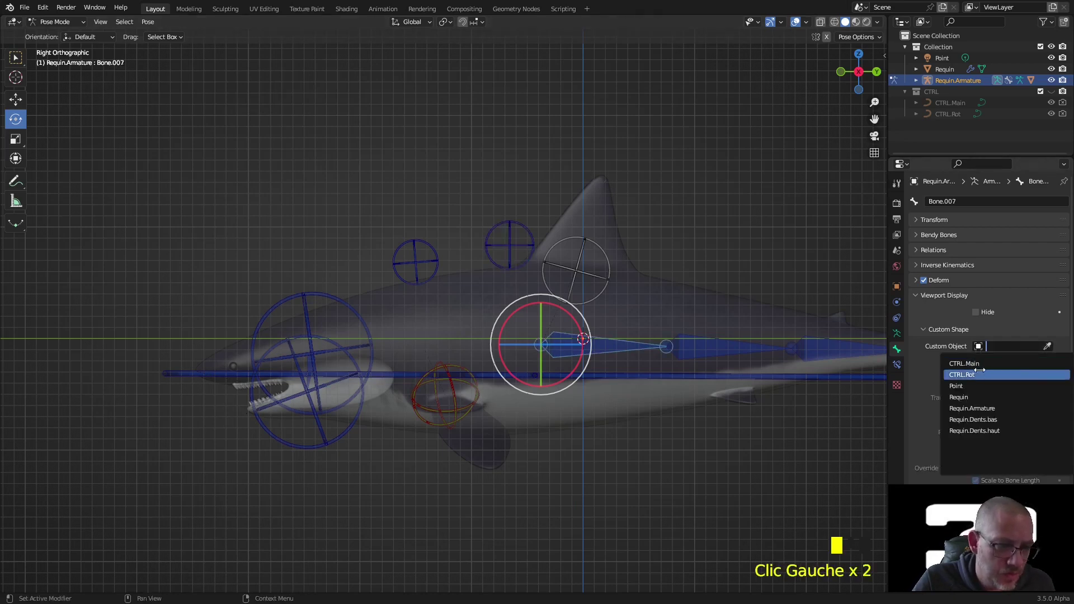
click(978, 375)
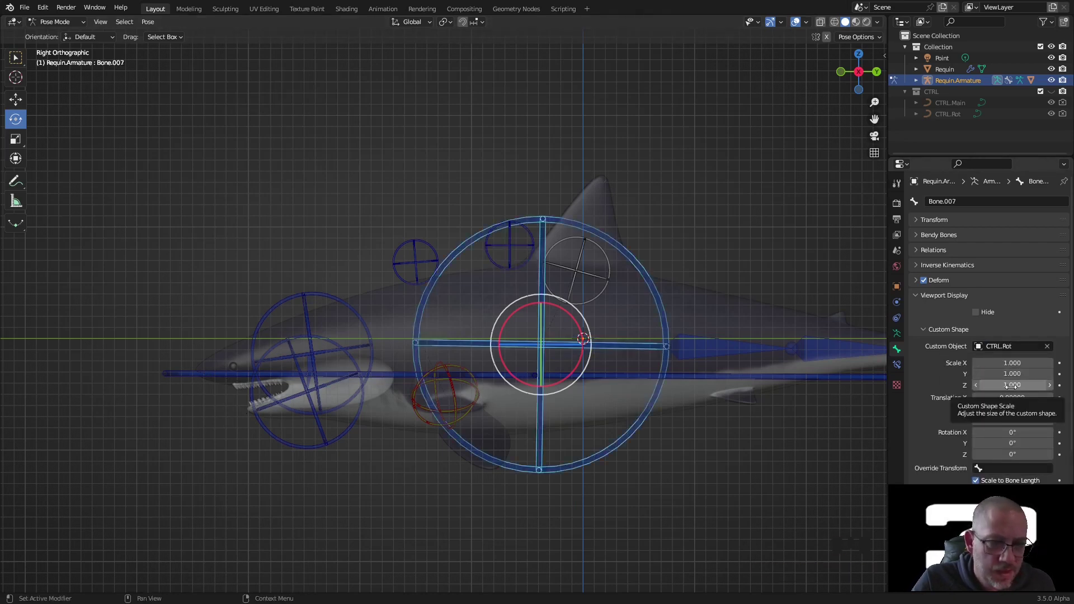
middle_drag(875, 421, 783, 476)
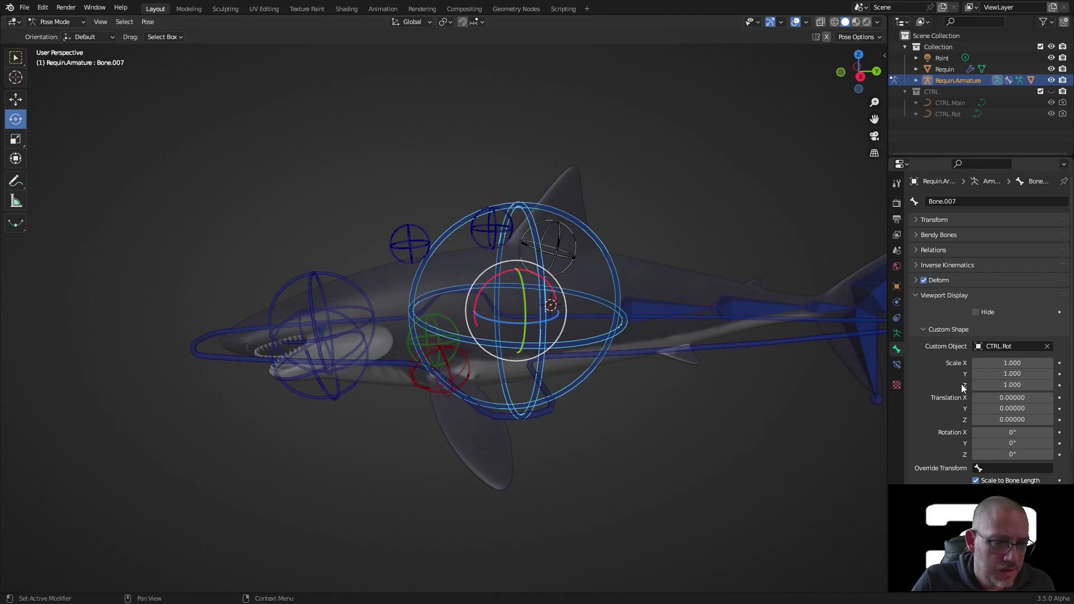
click(1046, 346)
middle_drag(753, 451, 597, 511)
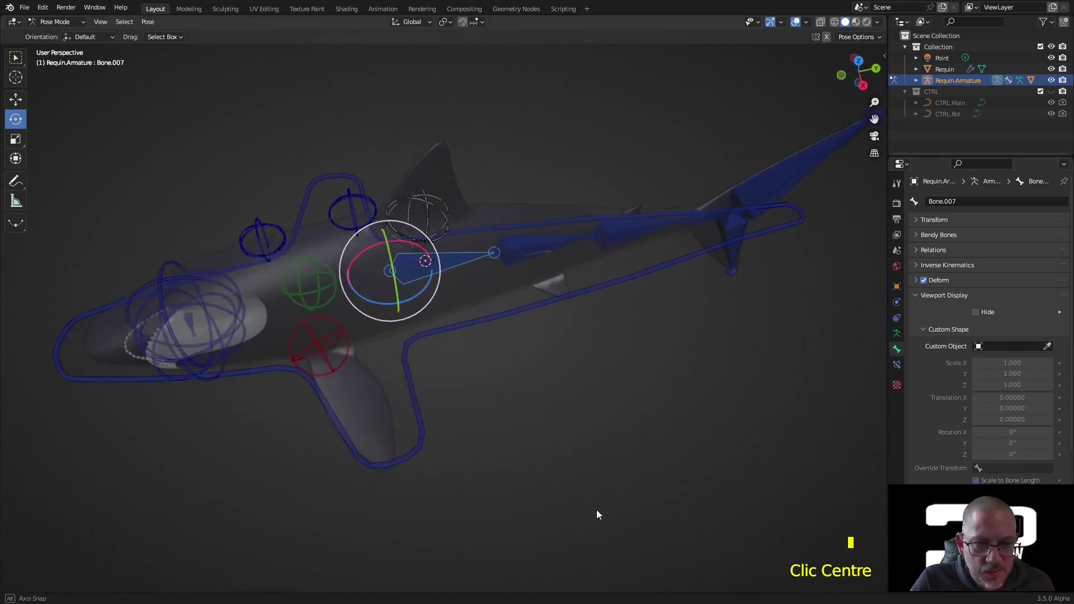
drag(419, 295, 471, 299)
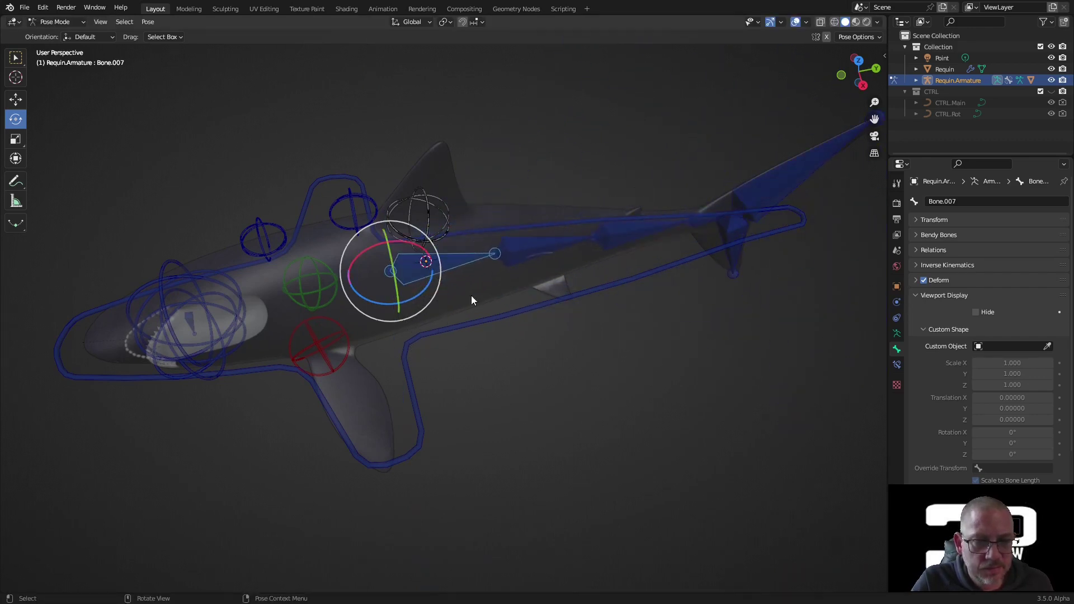
click(529, 251)
mouse_move(521, 277)
mouse_down()
mouse_move(516, 249)
mouse_move(525, 264)
mouse_move(516, 269)
mouse_up()
mouse_move(516, 269)
middle_down()
mouse_move(505, 279)
mouse_move(505, 264)
middle_up()
click(395, 291)
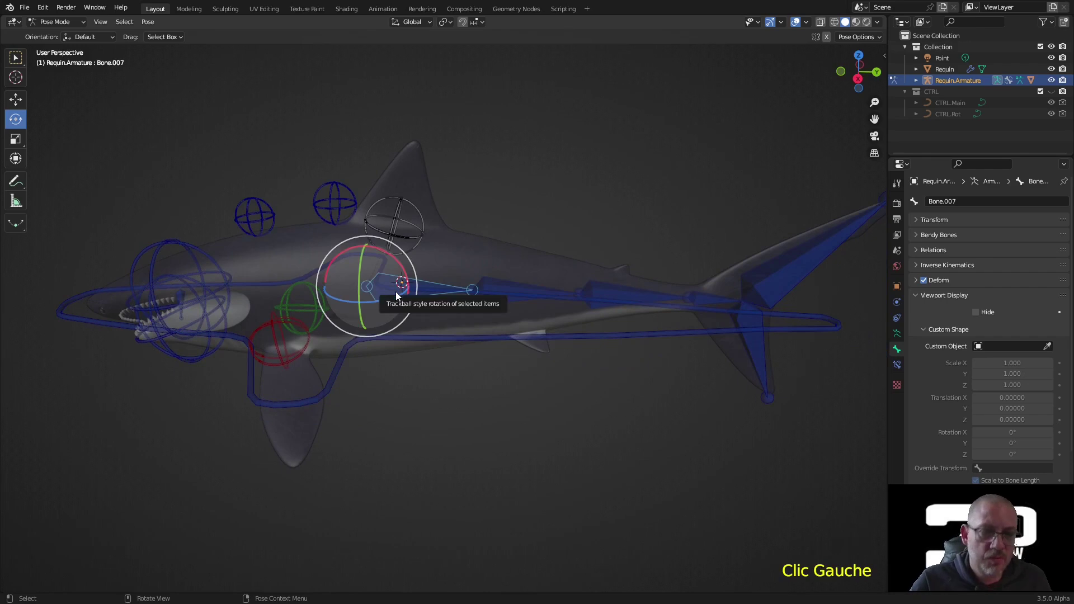
Assign CTRL.Rot as the custom shape object of the spine bone Bone.009
click(504, 286)
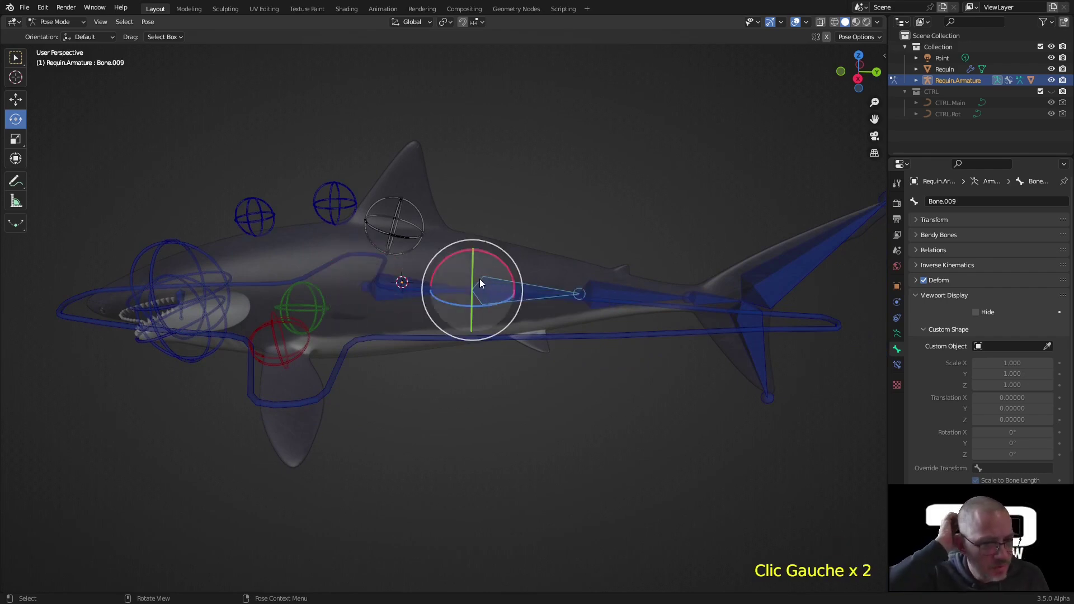
click(989, 346)
click(975, 373)
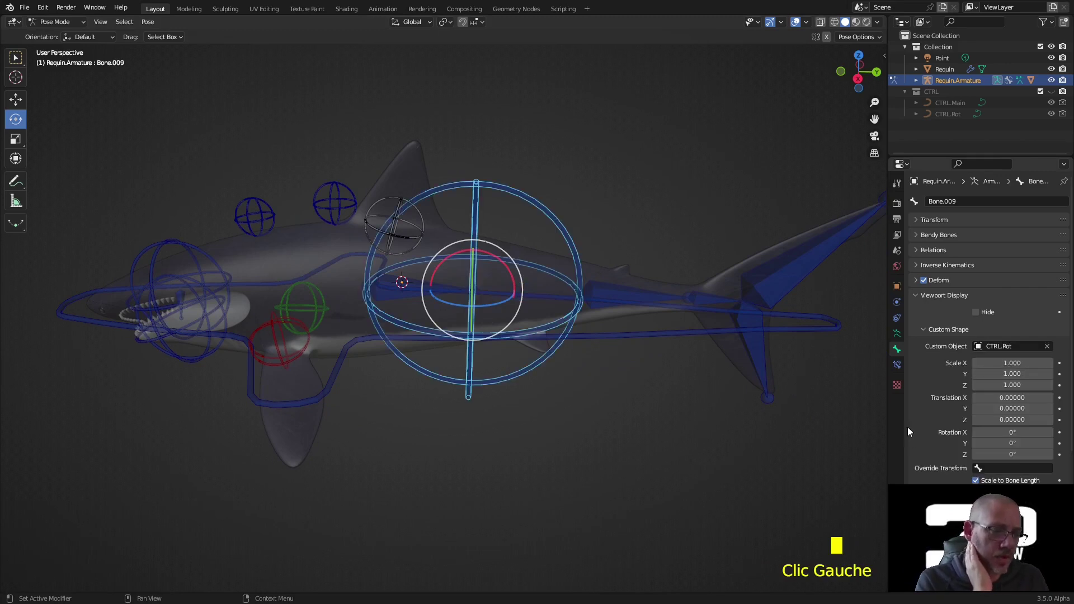
Set the Bone.009 custom shape's X, Y and Z scale to 0.2 and turn off Scale to Bone Length
double_click(1012, 385)
text(.)
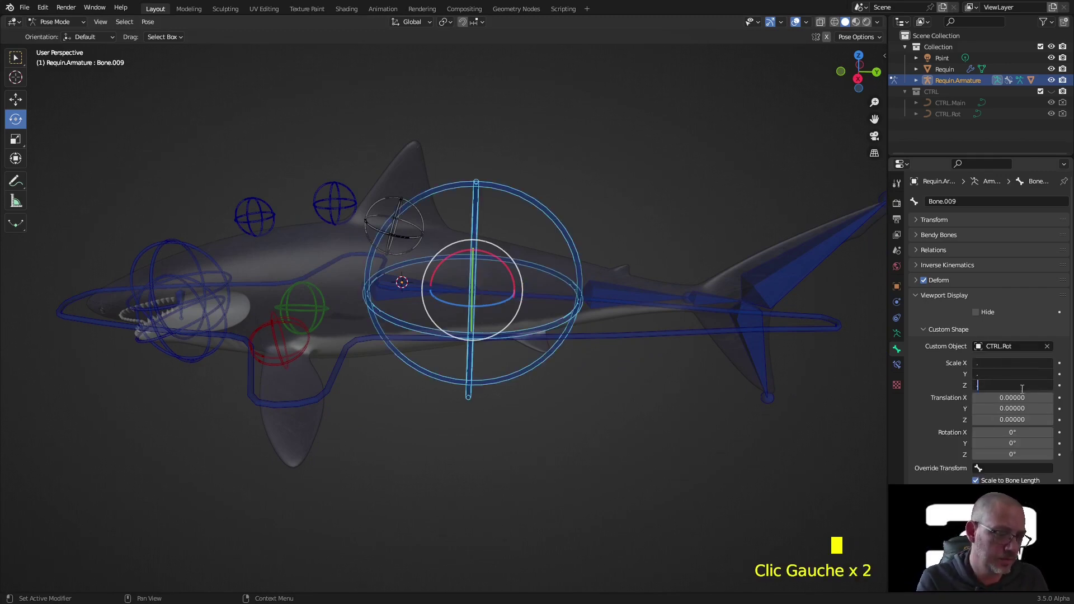
text(2)
key(Return)
click(975, 479)
Raise the Bone.009 custom shape above the shark's back by increasing its Z translation, level with the Bone.003 control
click(338, 207)
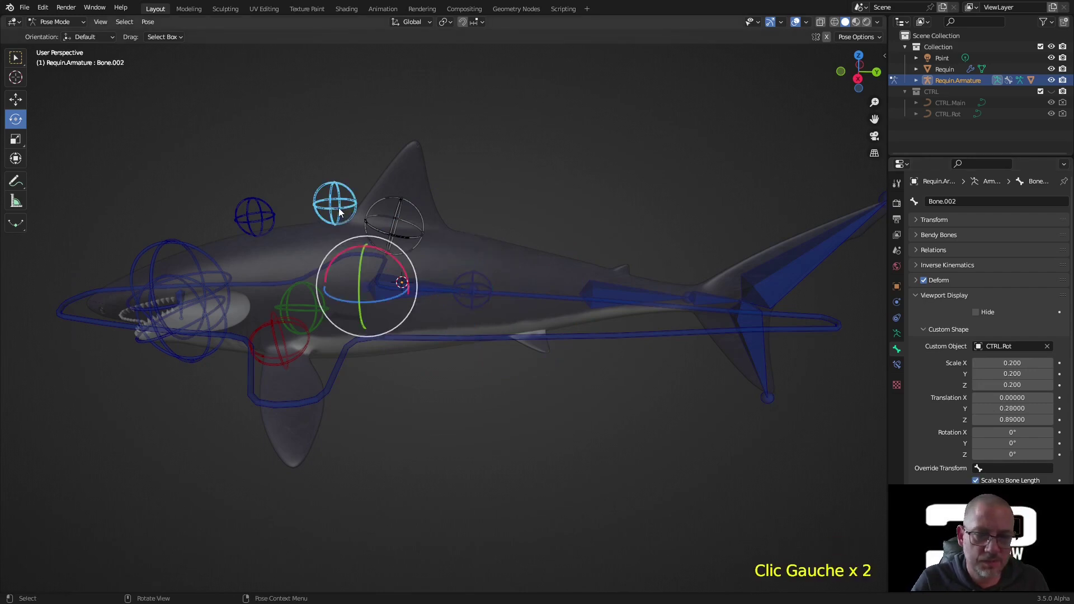
click(926, 468)
click(273, 223)
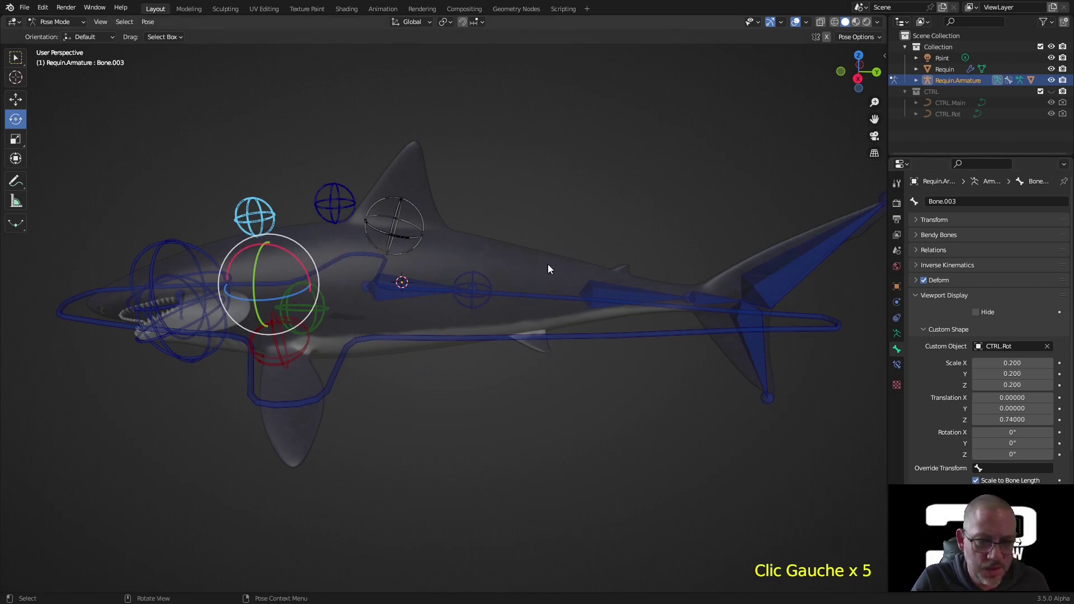
click(488, 285)
mouse_move(1013, 420)
mouse_down()
mouse_move(990, 420)
mouse_move(1034, 419)
mouse_move(1007, 417)
mouse_up()
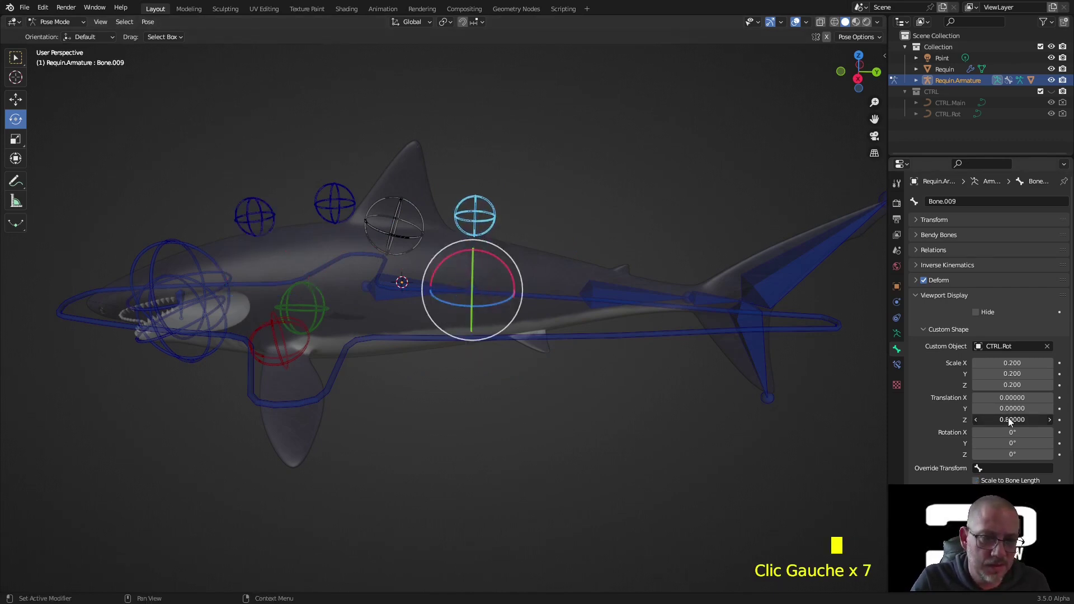
Assign CTRL.Rot as the custom shape object of Bone.008 and turn off Scale to Bone Length
click(611, 288)
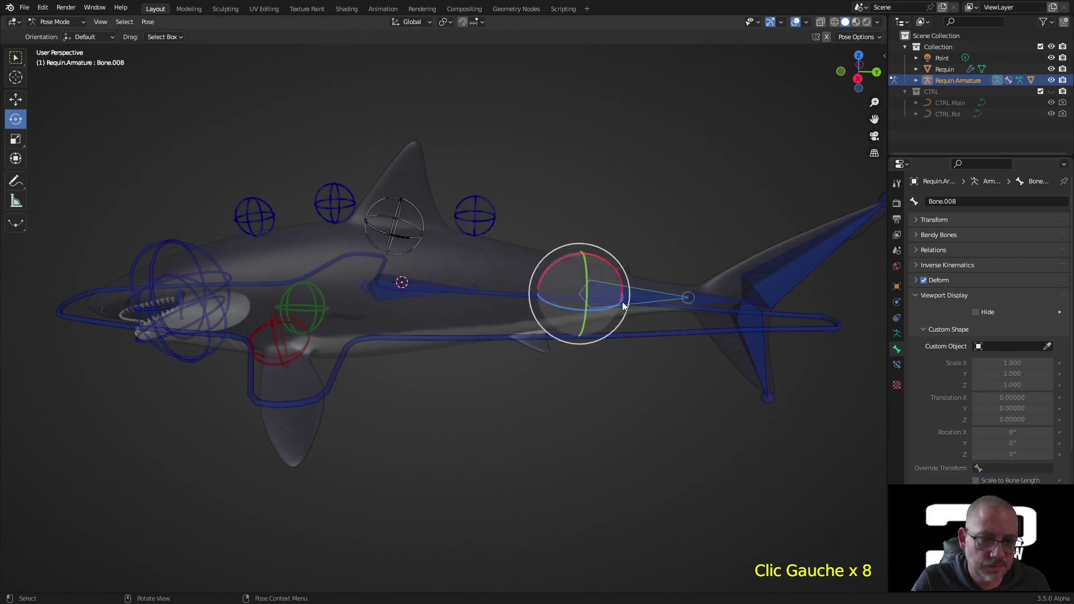
click(971, 346)
click(961, 374)
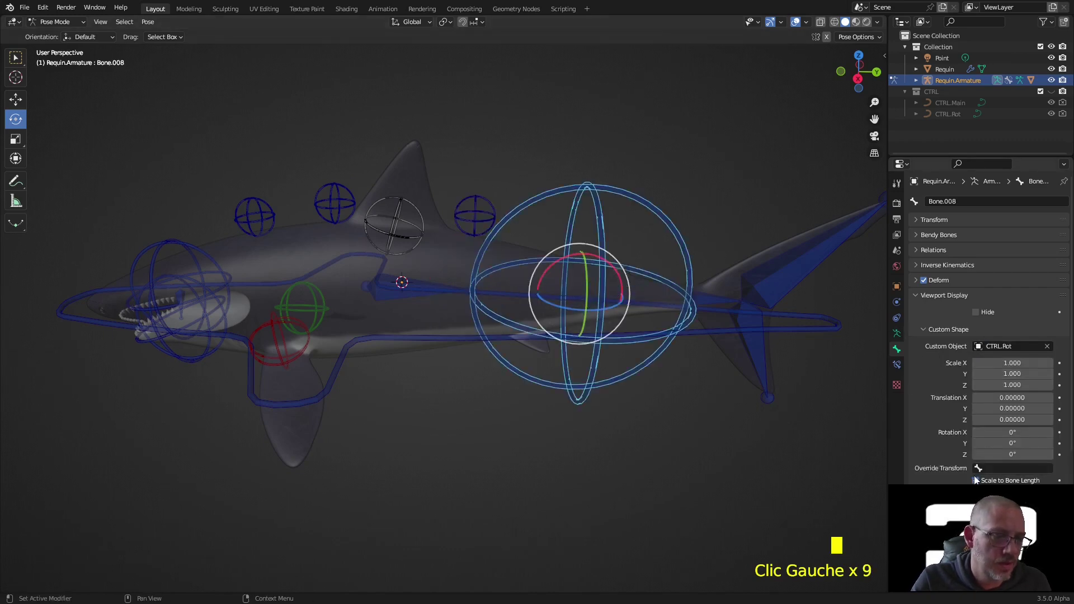
Set the Bone.008 custom shape's scale to 0.2 on all axes and its Z translation to 0.58
drag(1017, 385, 1019, 364)
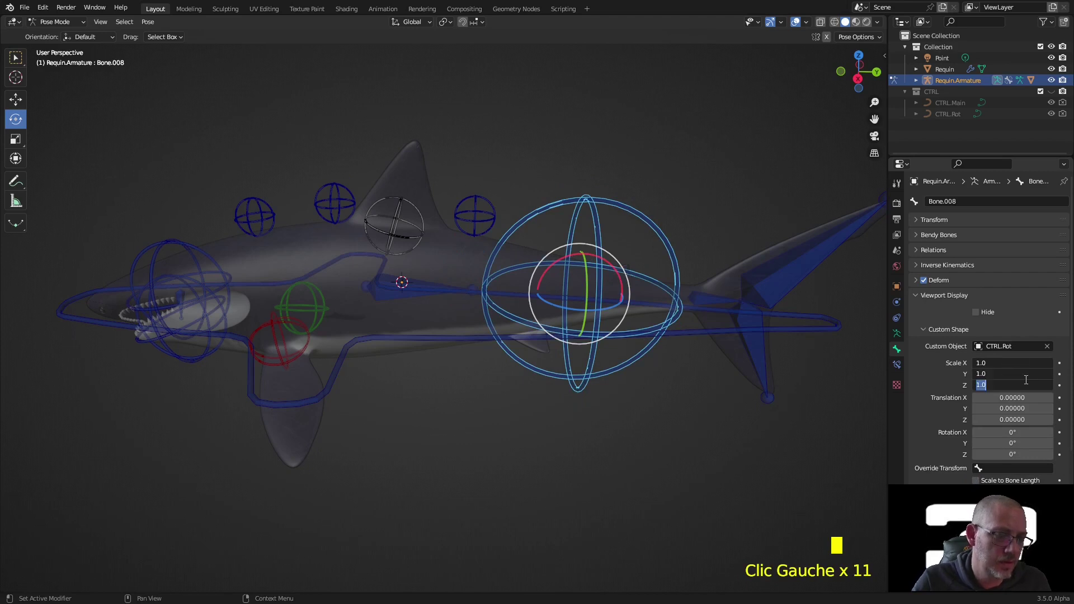
text(.2)
key(Return)
drag(1001, 419, 1043, 420)
Assign CTRL.Rot as the custom shape object of Bone.010 at the base of the tail fin
middle_drag(773, 408, 575, 371)
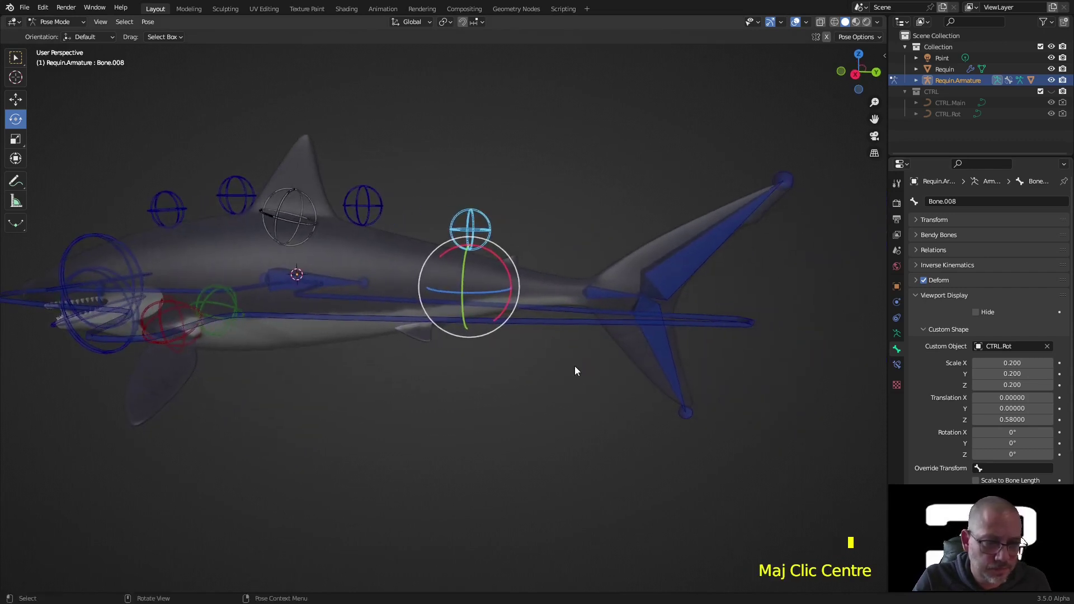
click(608, 297)
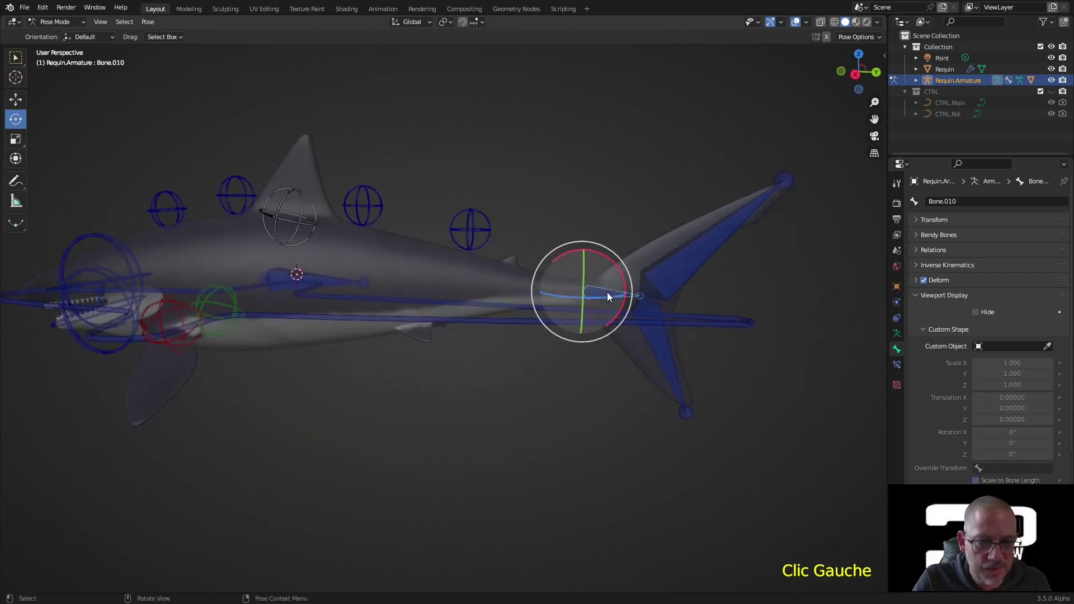
click(987, 350)
click(972, 376)
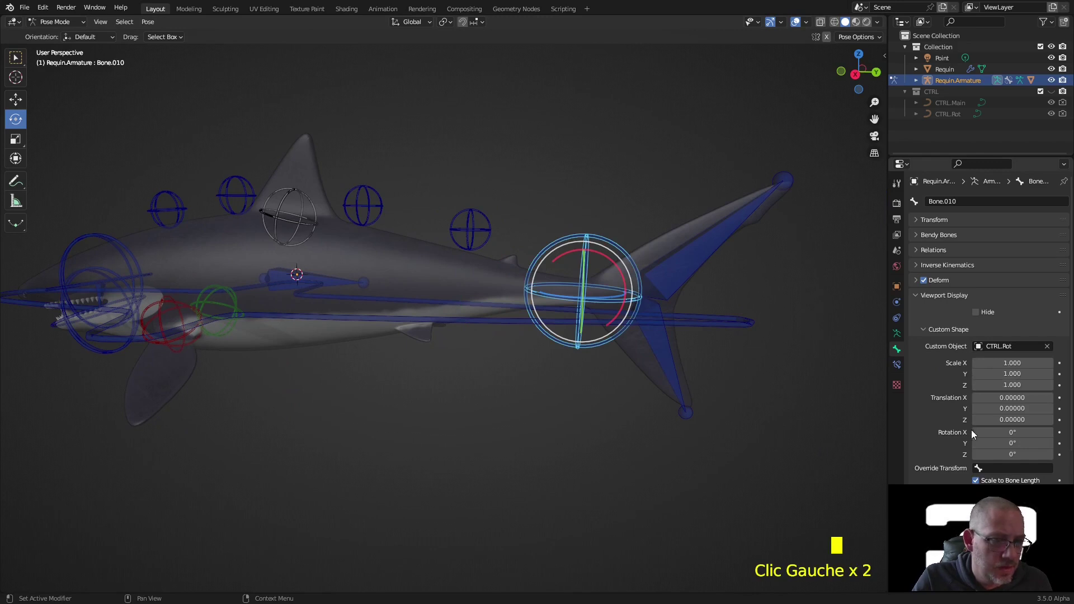
Turn off Scale to Bone Length for Bone.010, set its custom shape scale to 0.2 on all axes and raise it above the tail base along Z
click(977, 481)
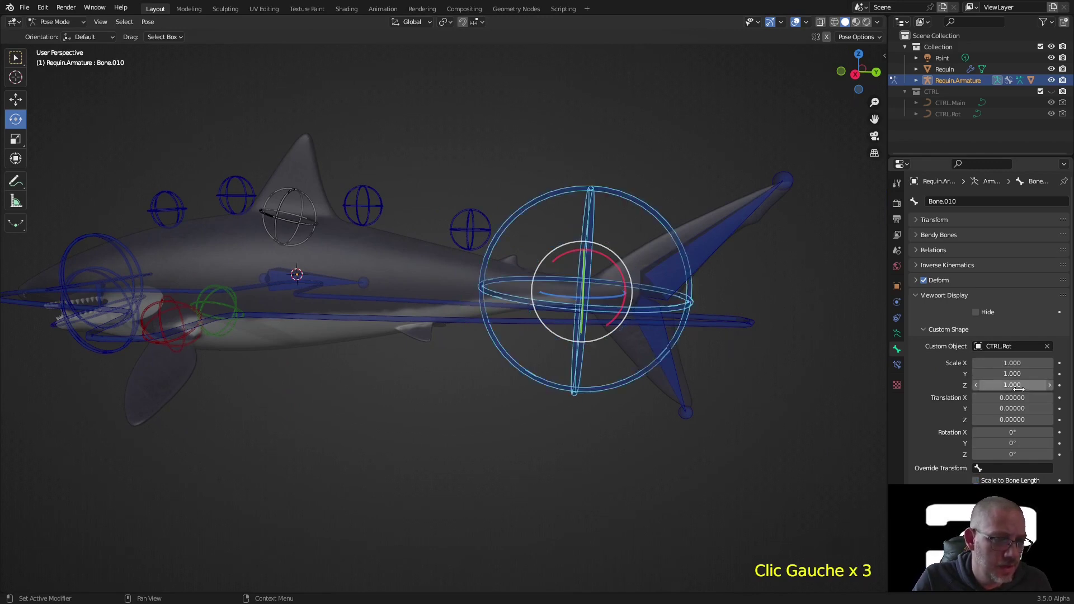
click(1019, 389)
text(.2)
key(Return)
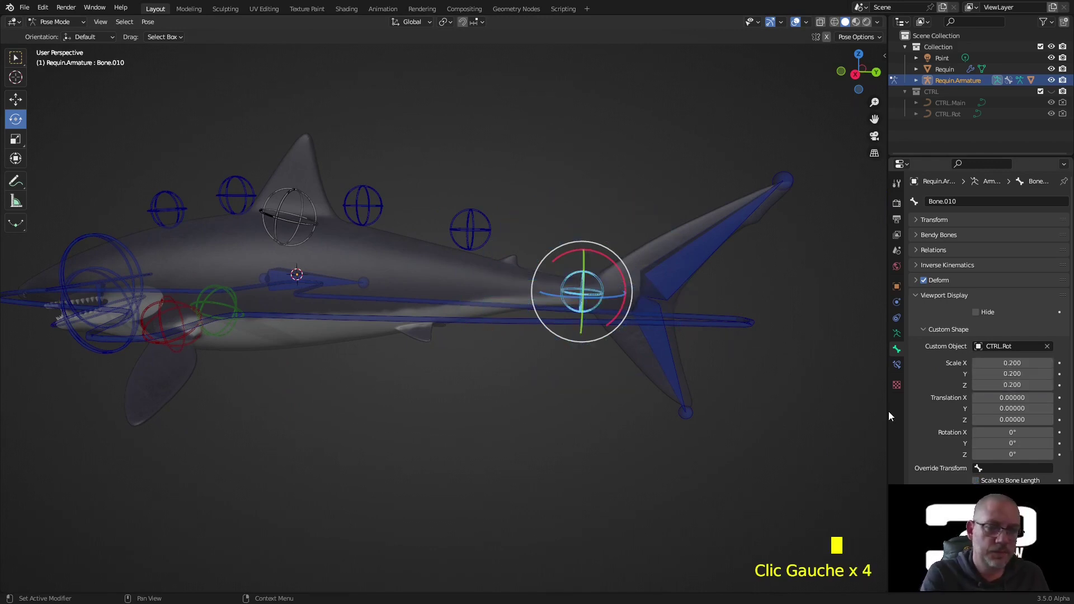
drag(1005, 420, 1032, 420)
Offset the dorsal fin's Bone.001 custom shape to Y translation 1.0 and set its scale to 0.2 on all axes
middle_drag(559, 480, 320, 289)
click(220, 204)
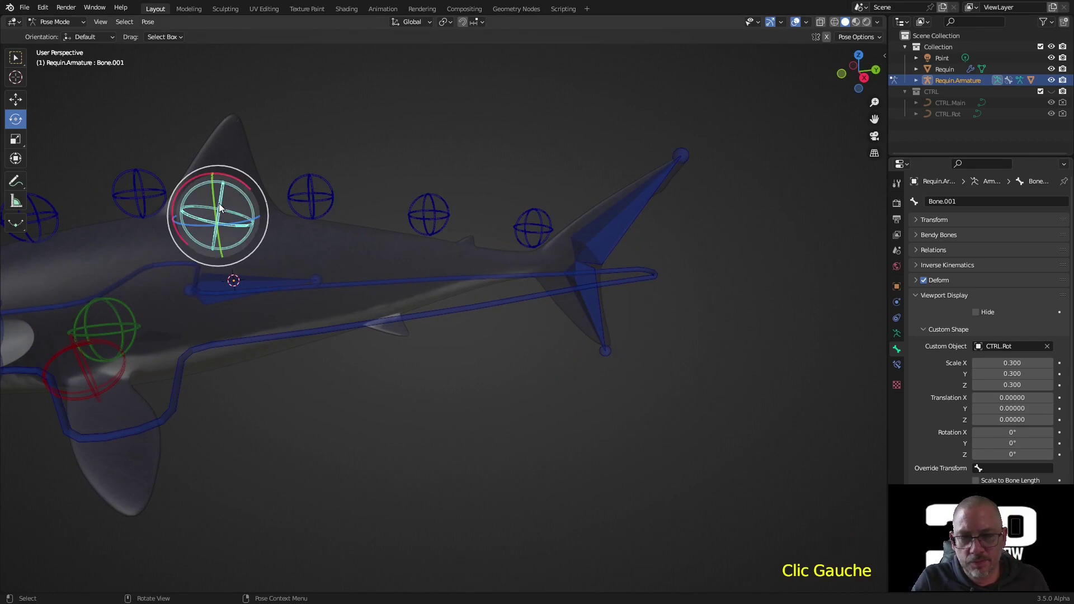
click(1005, 408)
drag(1005, 408, 1037, 409)
drag(1005, 363, 1010, 387)
text(.2)
key(Return)
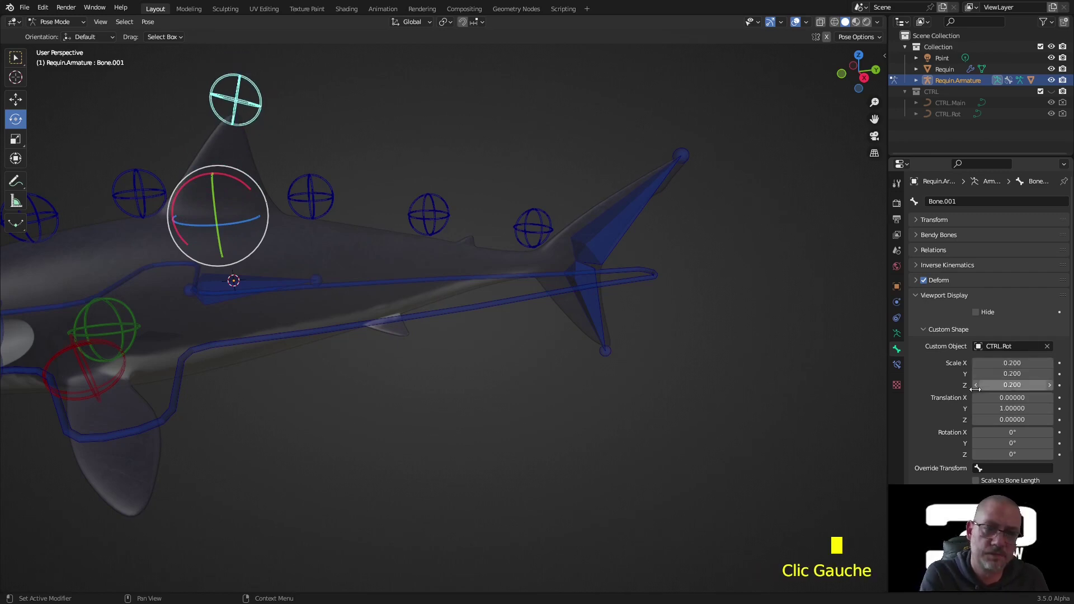
Assign the dorsal fin's Bone.001 control to the Blue bone group
click(467, 430)
middle_drag(462, 431, 378, 221)
click(225, 108)
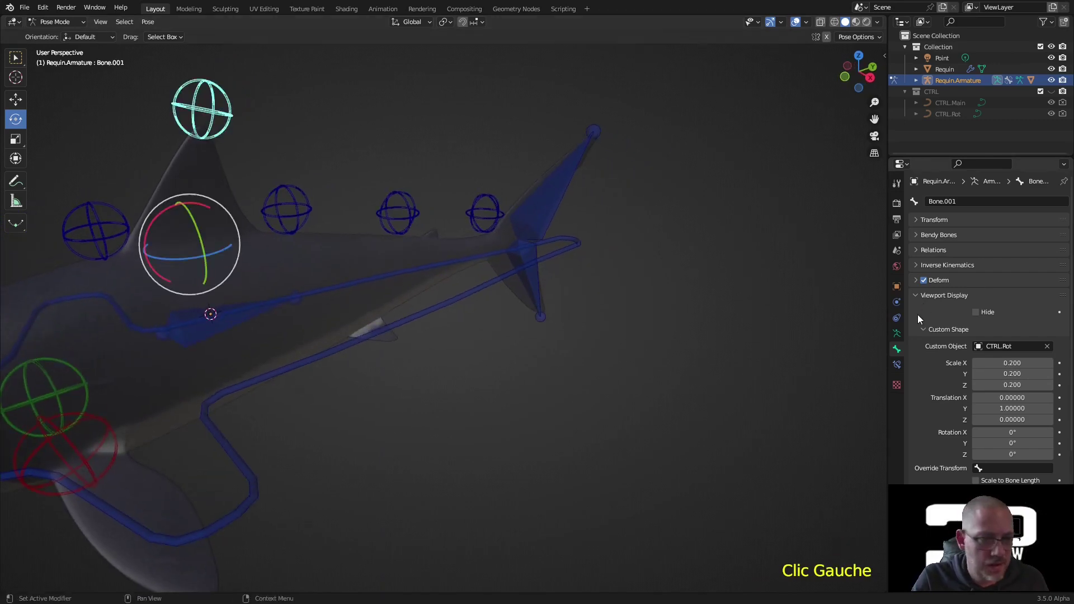
click(896, 333)
click(931, 411)
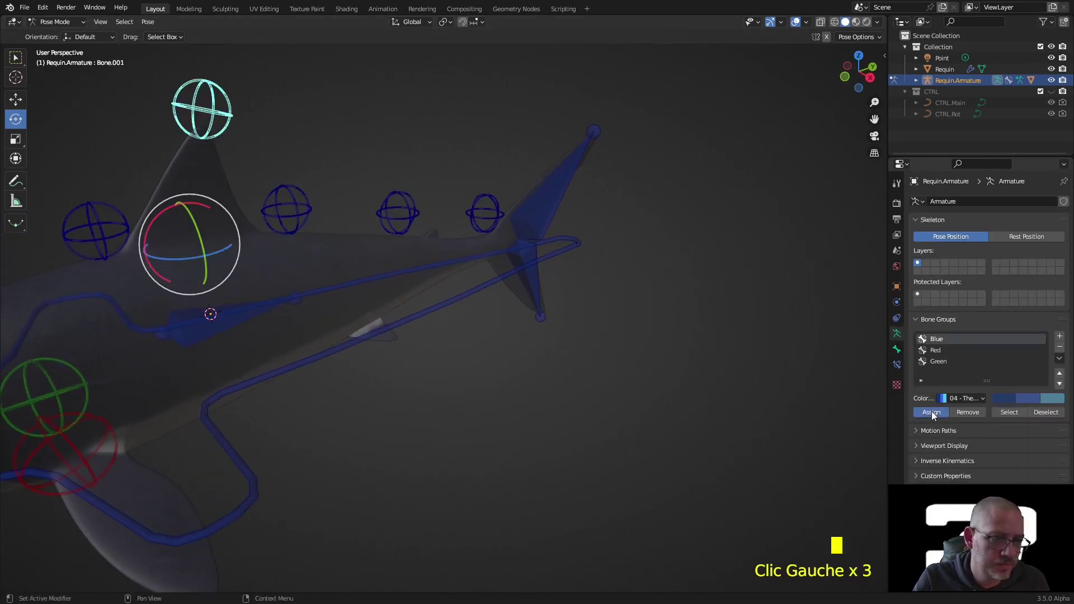
click(572, 420)
Move the red Naj.r custom shape out to the pectoral fin's tip by setting its Y translation to 1.4
middle_drag(572, 420, 516, 371)
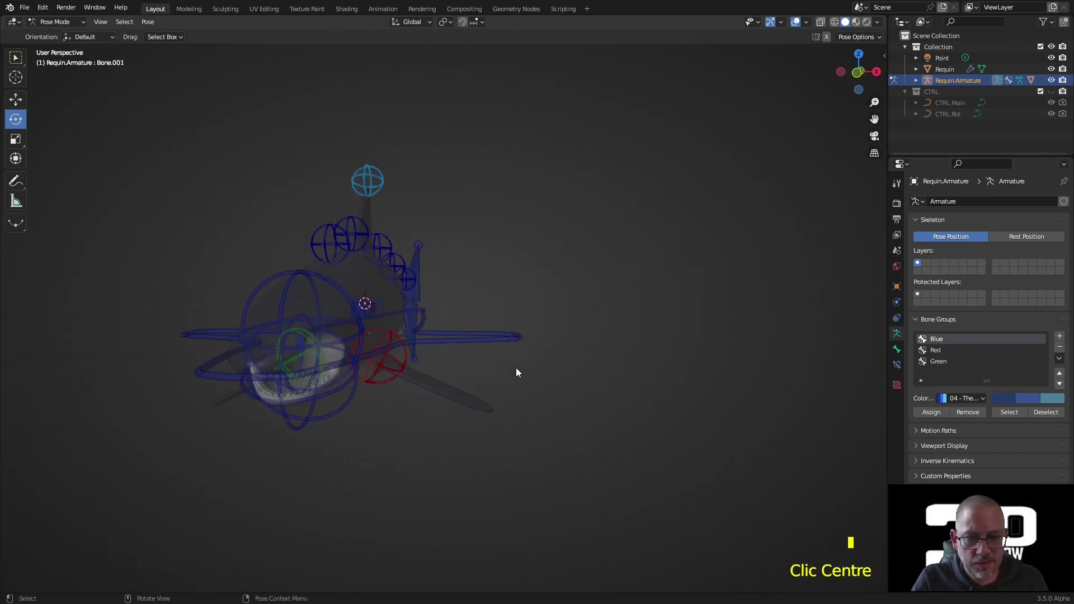
click(396, 361)
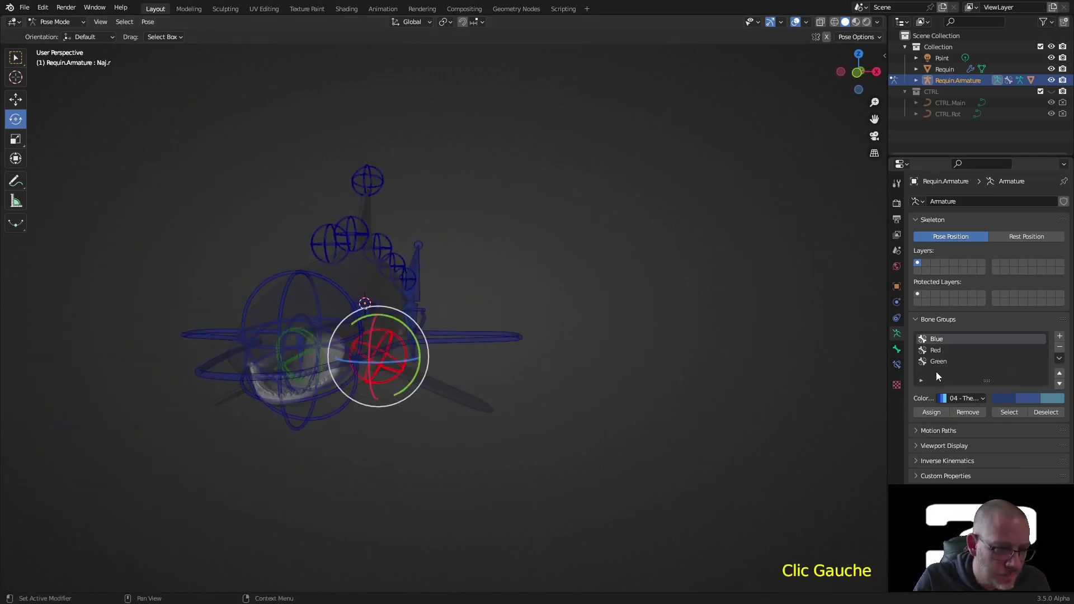
click(896, 348)
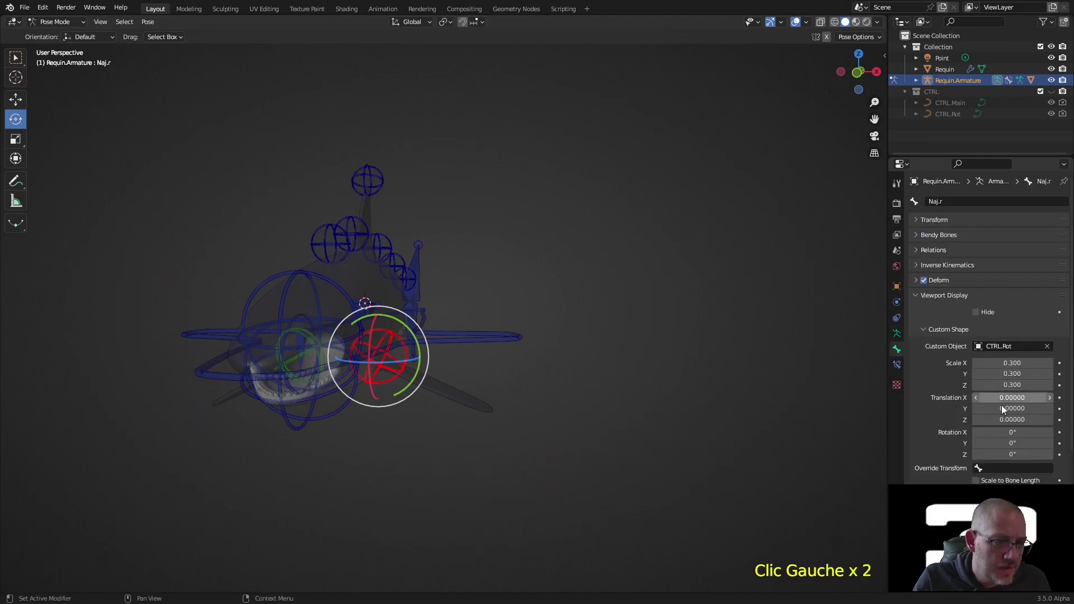
click(1012, 420)
drag(1007, 409, 1034, 409)
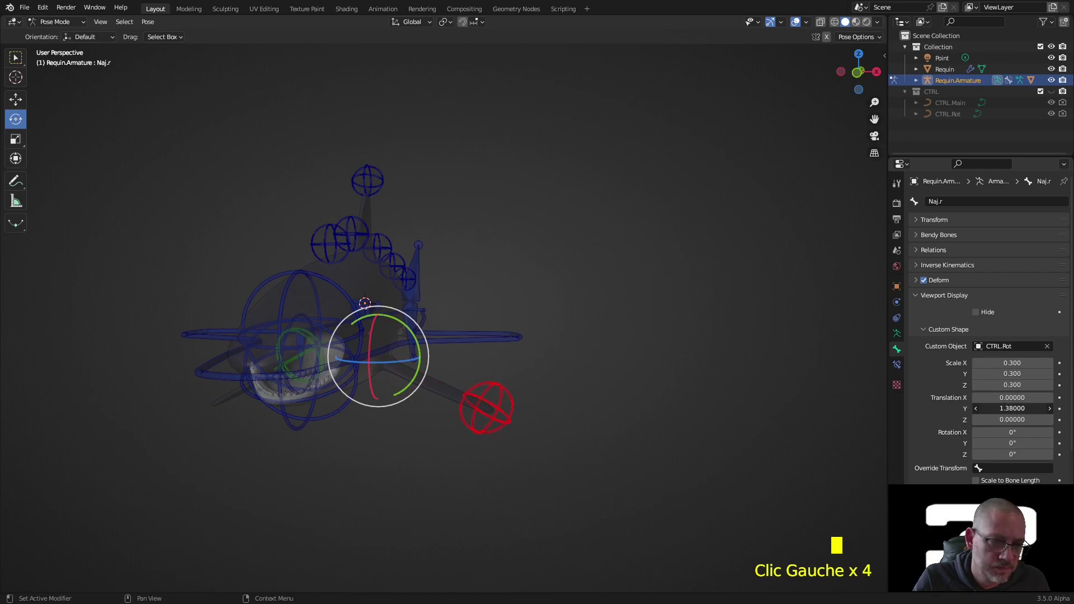
click(1017, 409)
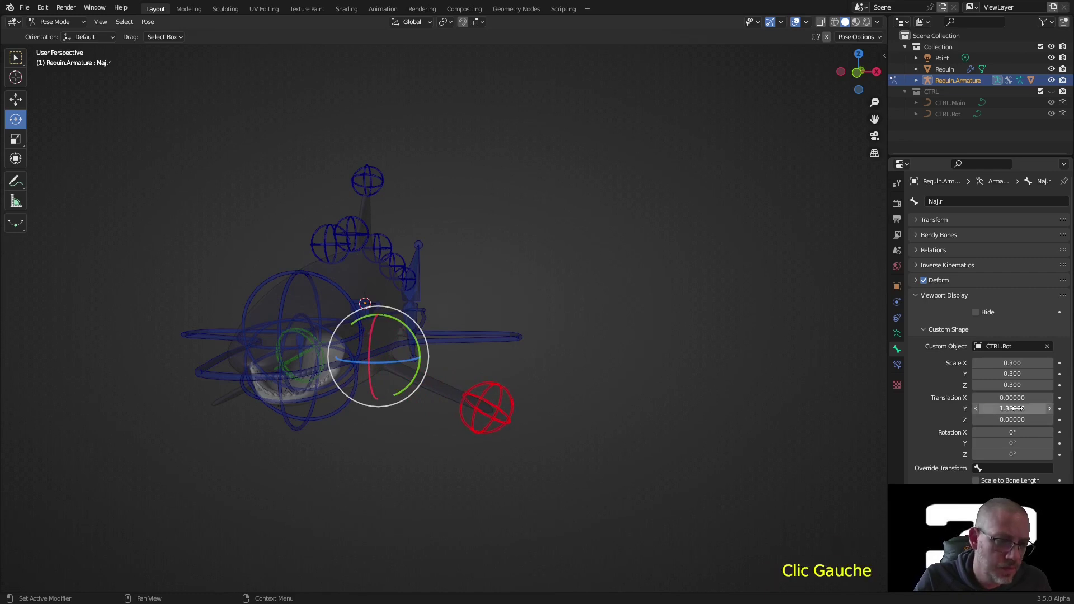
double_click(1016, 408)
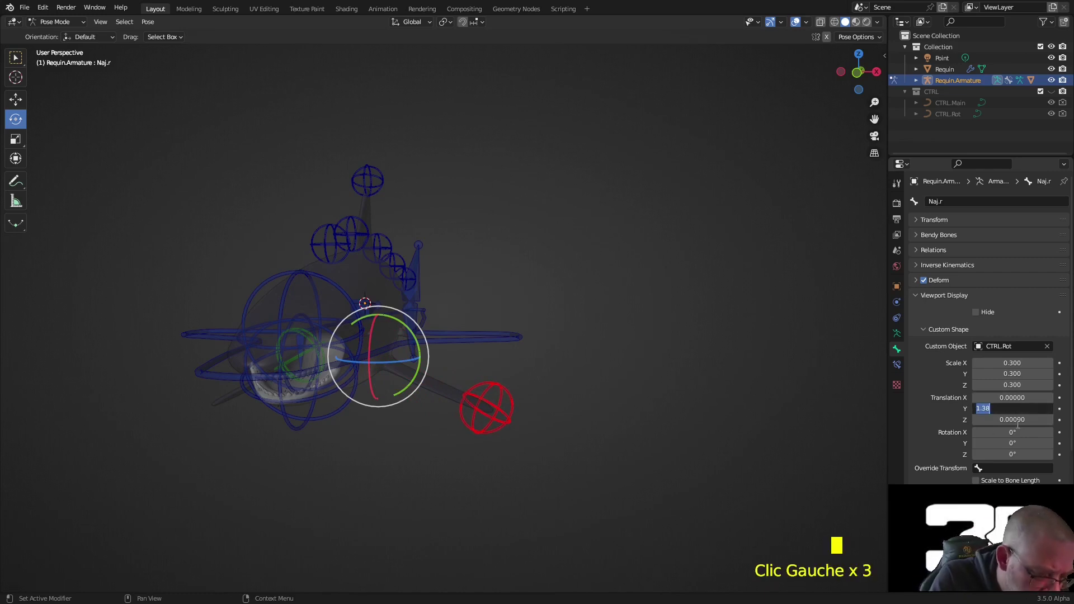
text(1.4)
key(Return)
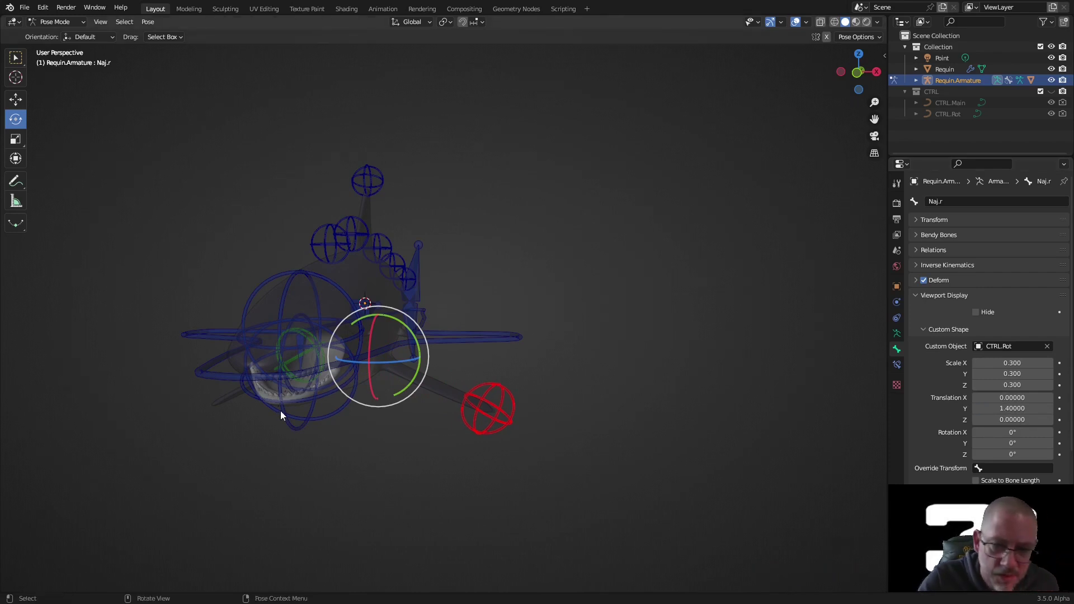
Set the green Naj.l custom shape's Y translation to 1.4 at the opposite pectoral fin
middle_drag(281, 411, 322, 407)
click(449, 375)
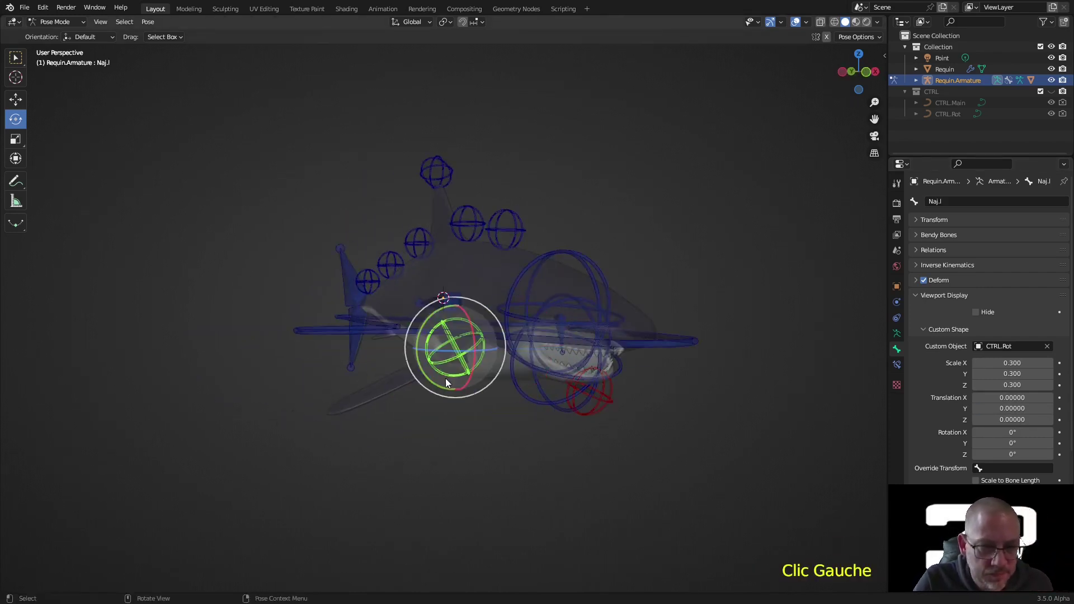
click(1013, 409)
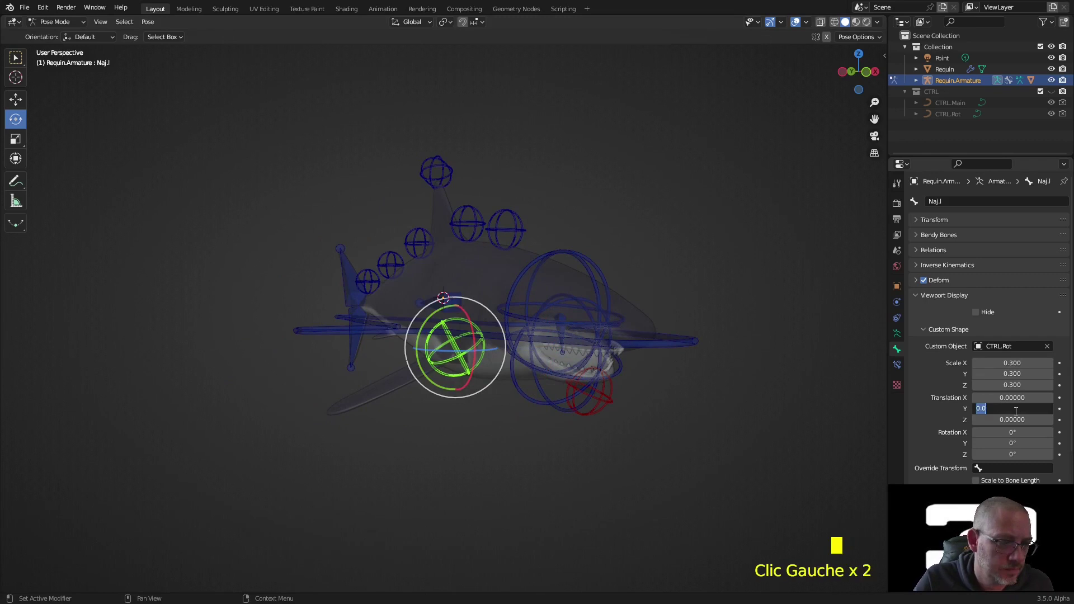
text(1.)
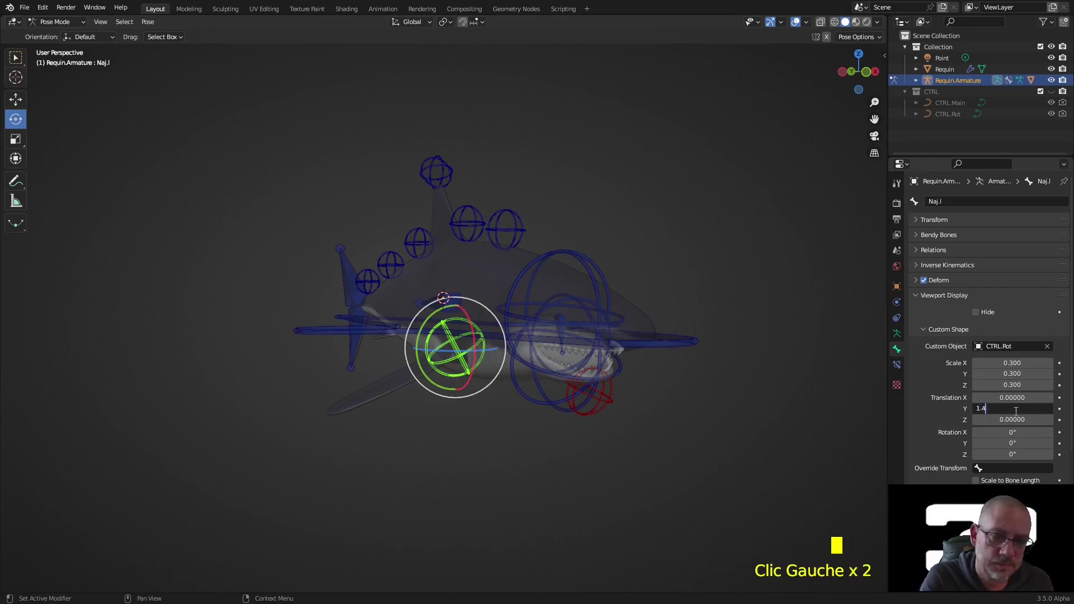
text(4)
key(Return)
Set the Bone.004 custom shape's scale to 0.2 on all axes and raise it above the shark's head along Z
middle_drag(783, 394, 528, 361)
scroll(541, 372, up, 2)
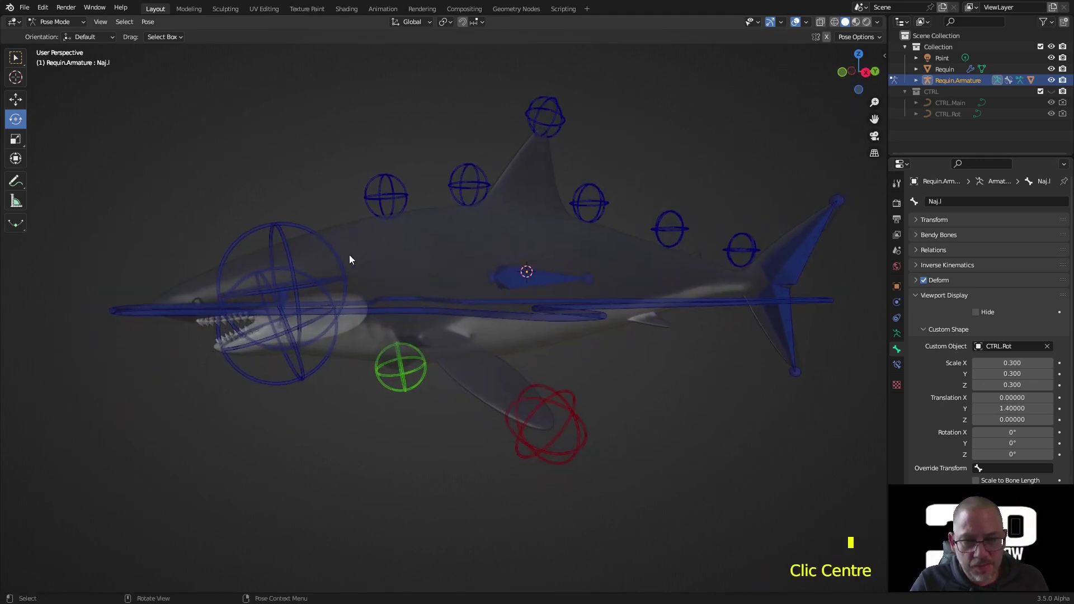
click(279, 229)
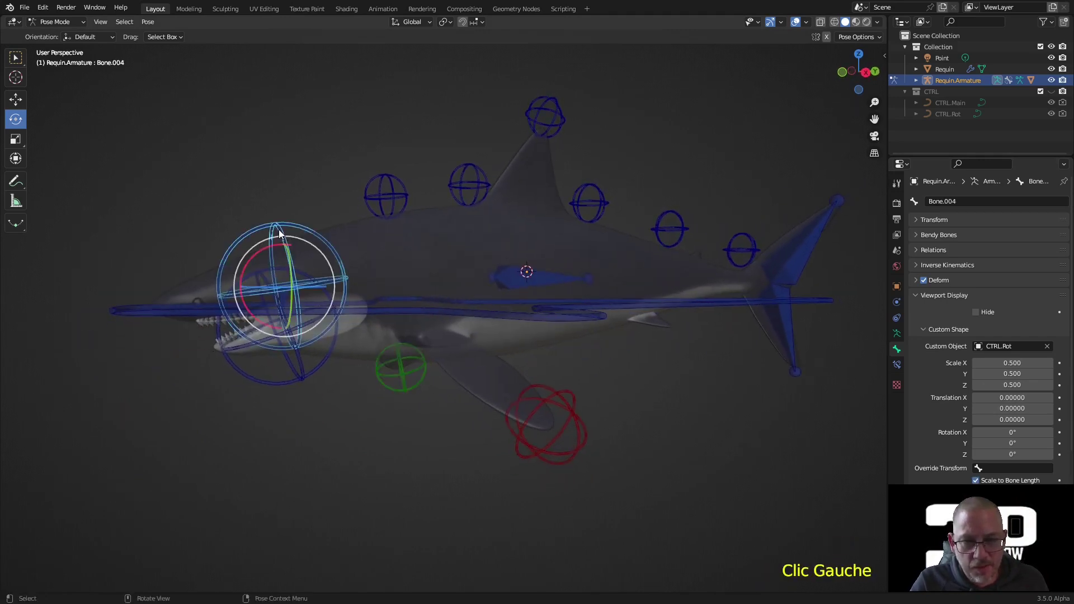
double_click(1012, 363)
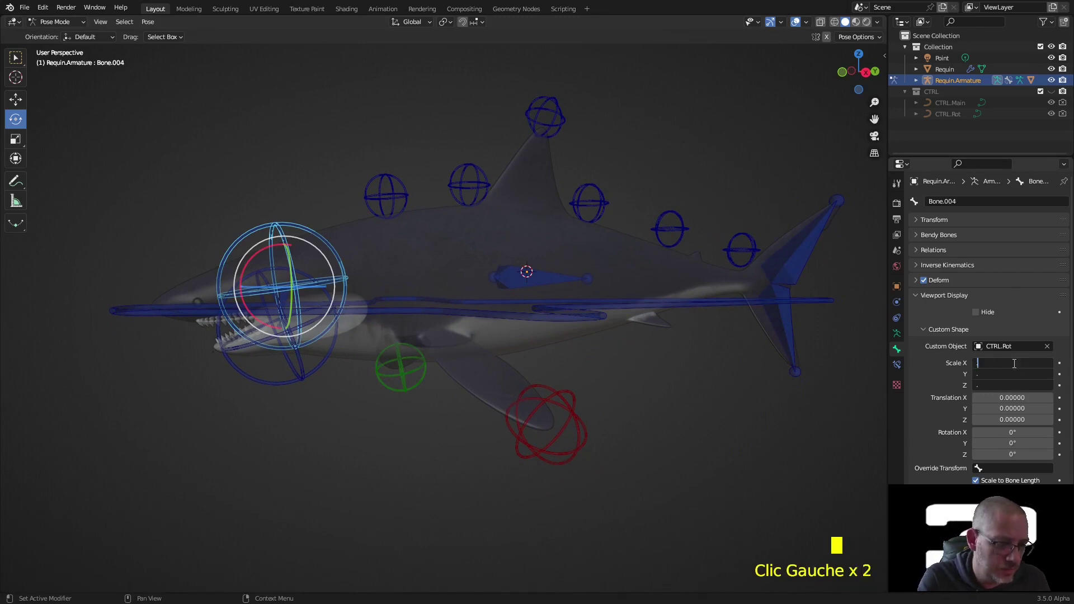
text(0.2)
key(Return)
drag(1012, 419, 1049, 420)
Scale the jaw's Bone.006 custom shape to 0.2 on all axes and offset it below the mouth with Z translation -0.39 and Y translation 0.47
middle_drag(672, 474, 529, 461)
click(291, 394)
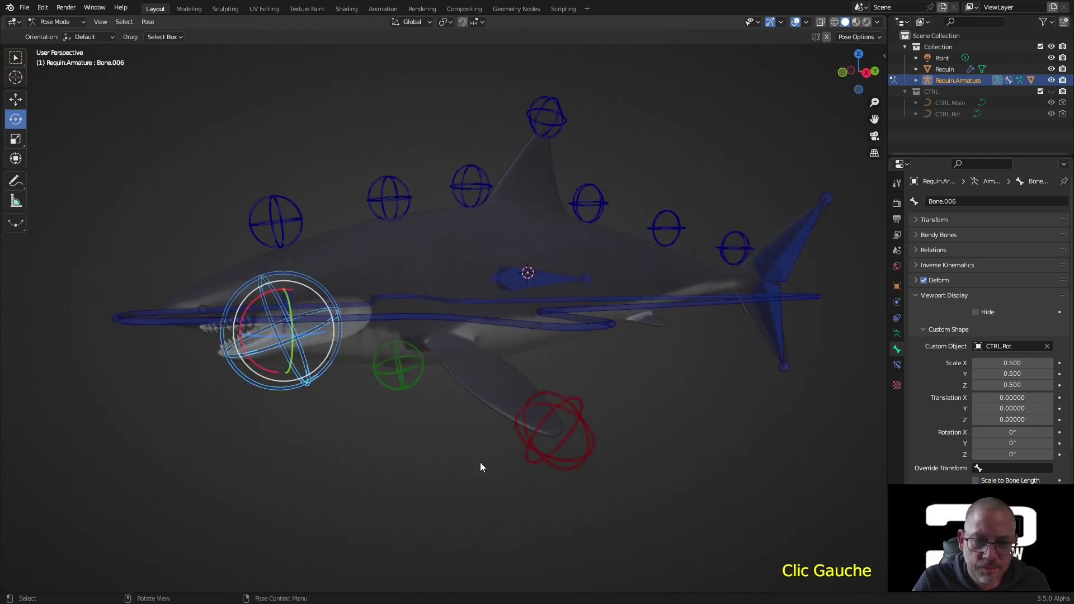
drag(1010, 363, 1009, 386)
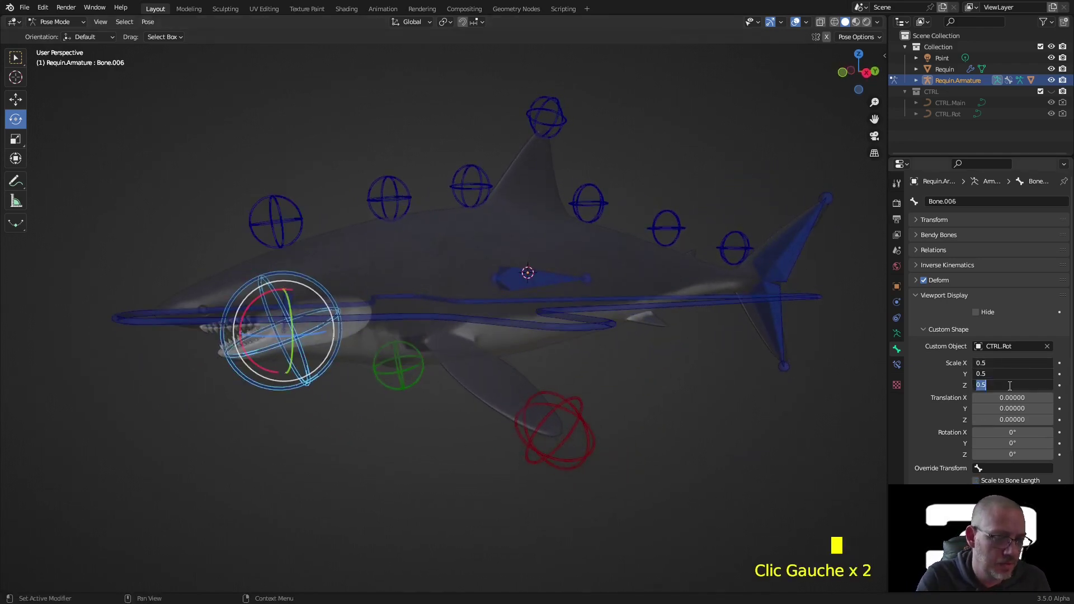
text(0.2)
key(Return)
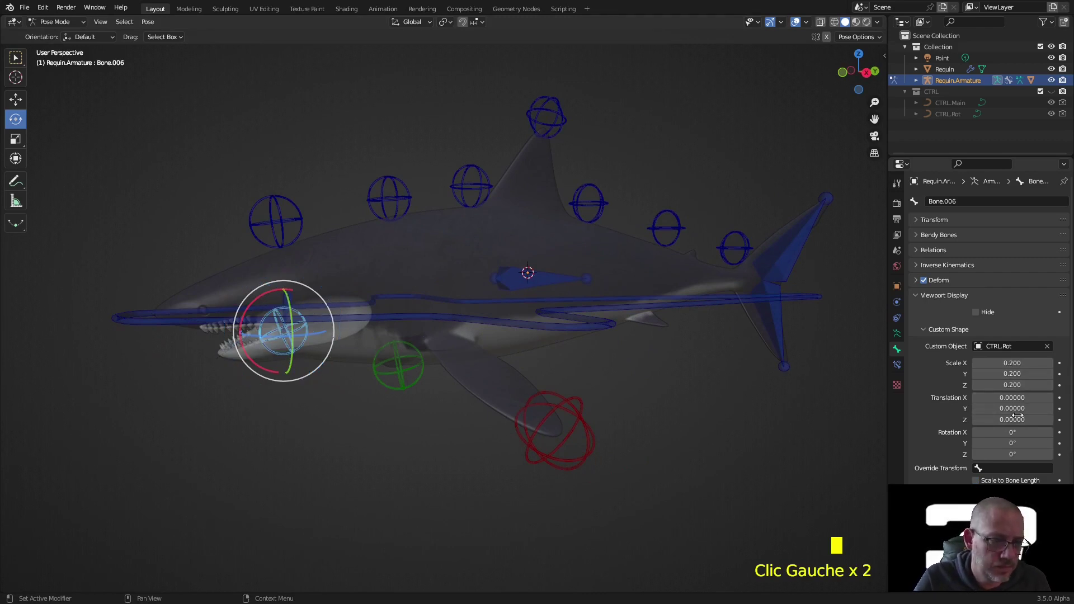
drag(1017, 419, 995, 419)
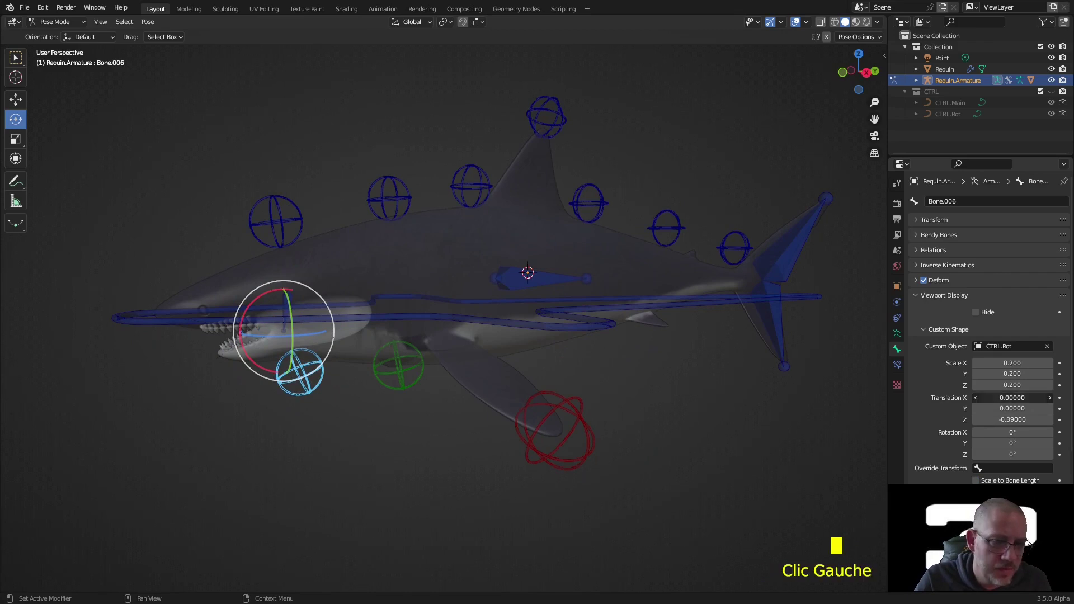
drag(1012, 408, 1038, 408)
Move Bone.005 in the head and Bone.007 in the body, both without custom shapes, to the second bone layer
click(434, 480)
middle_drag(434, 479, 500, 483)
click(538, 457)
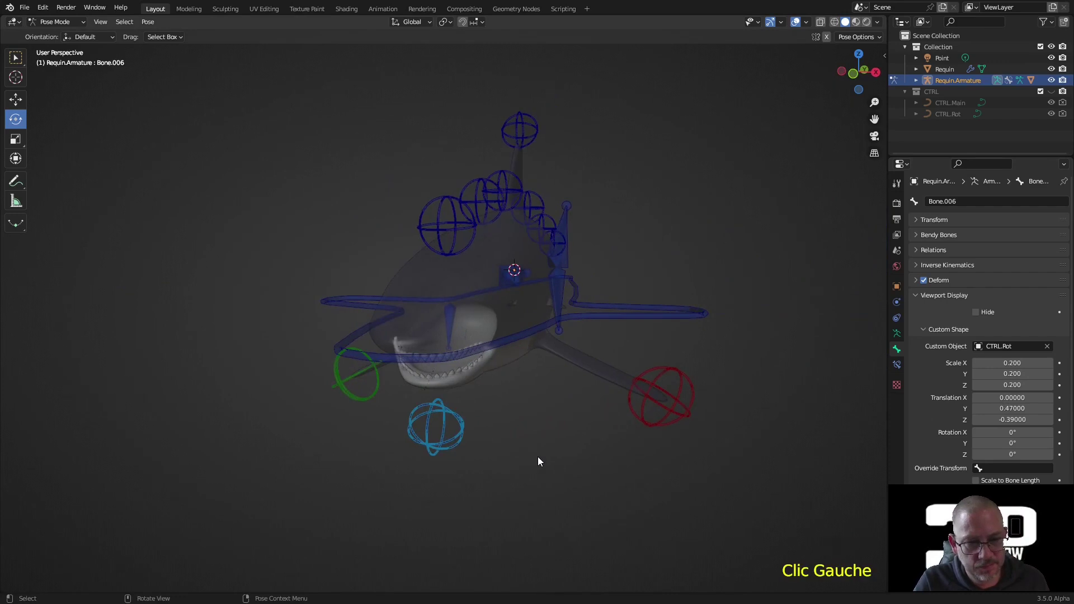
scroll(538, 457, down, 2)
middle_drag(543, 449, 359, 368)
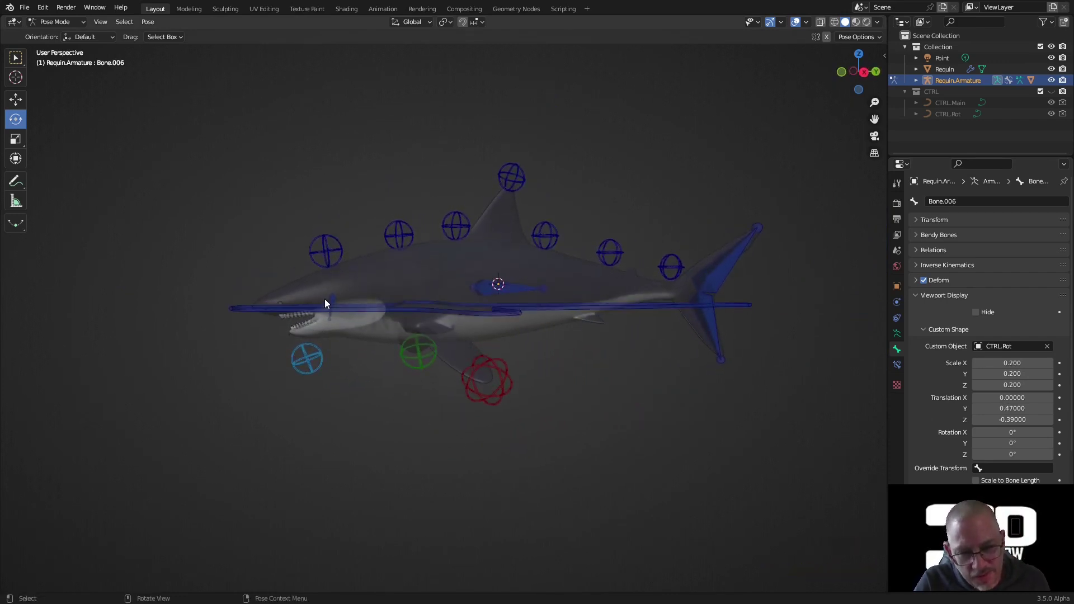
middle_drag(324, 336, 285, 334)
scroll(341, 346, down, 2)
click(314, 329)
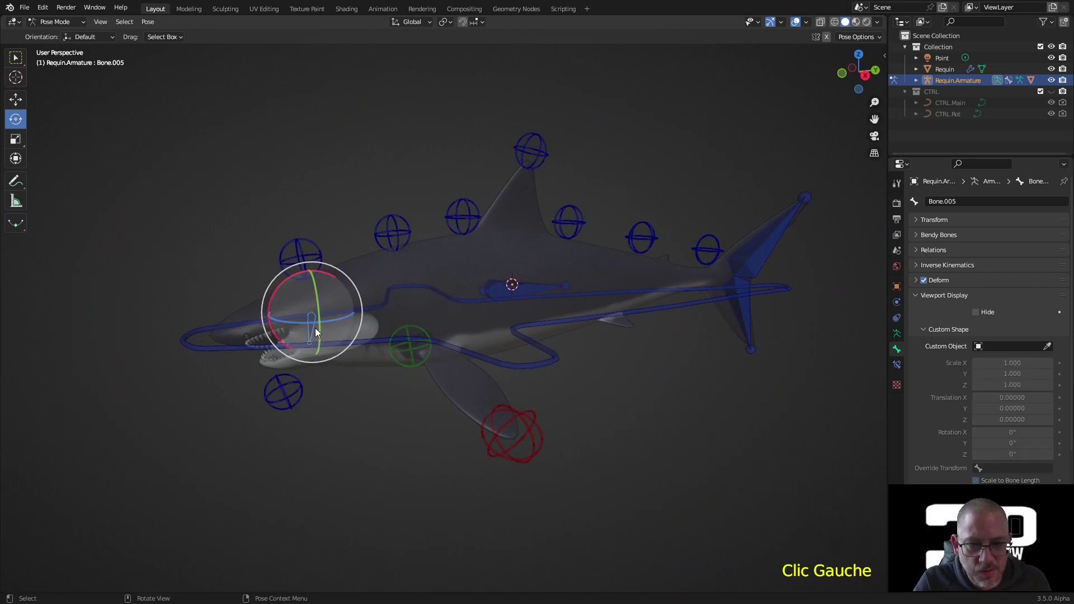
shift+click(533, 290)
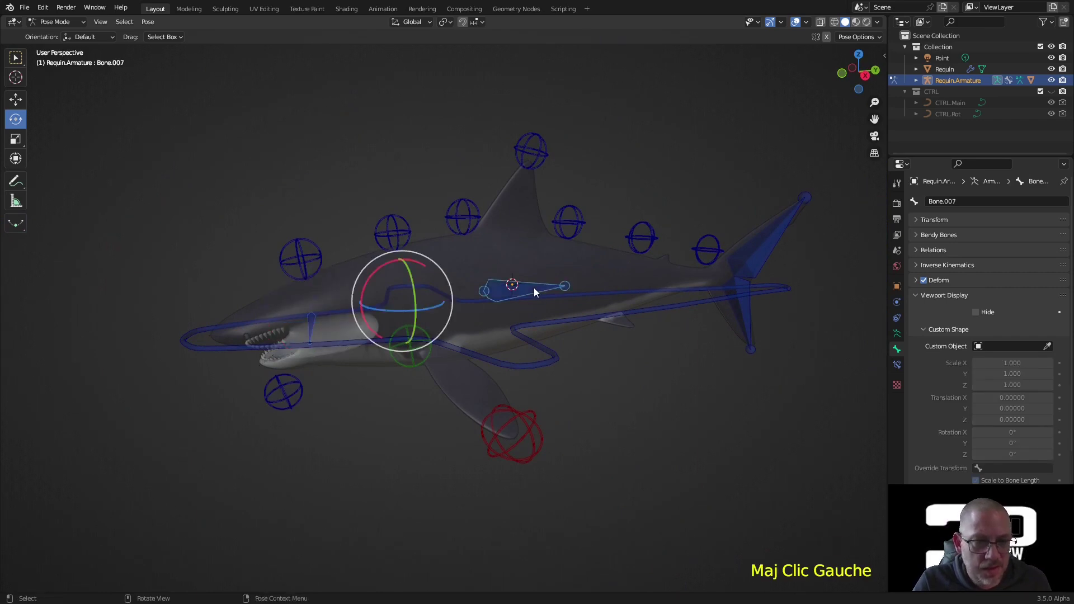
key(m)
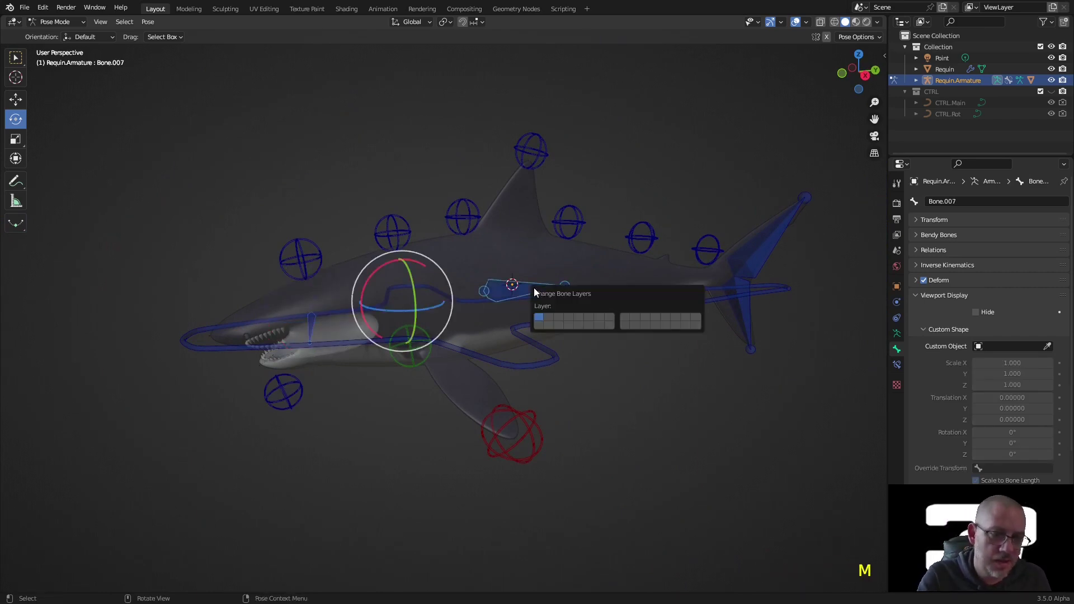
click(549, 315)
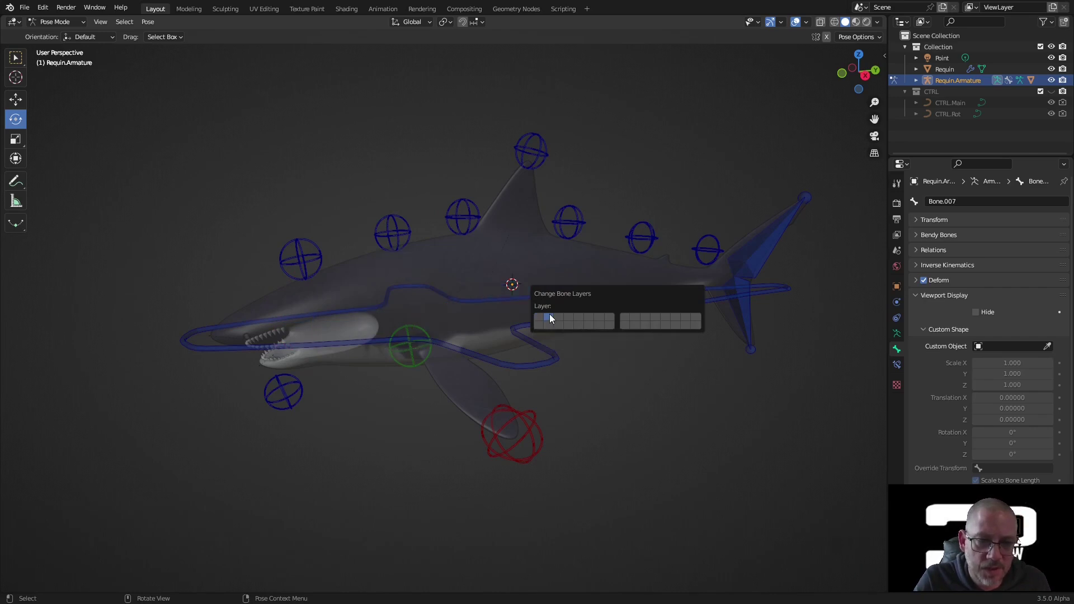
Check the bone distribution by switching the armature's display between the second and first layers
click(896, 334)
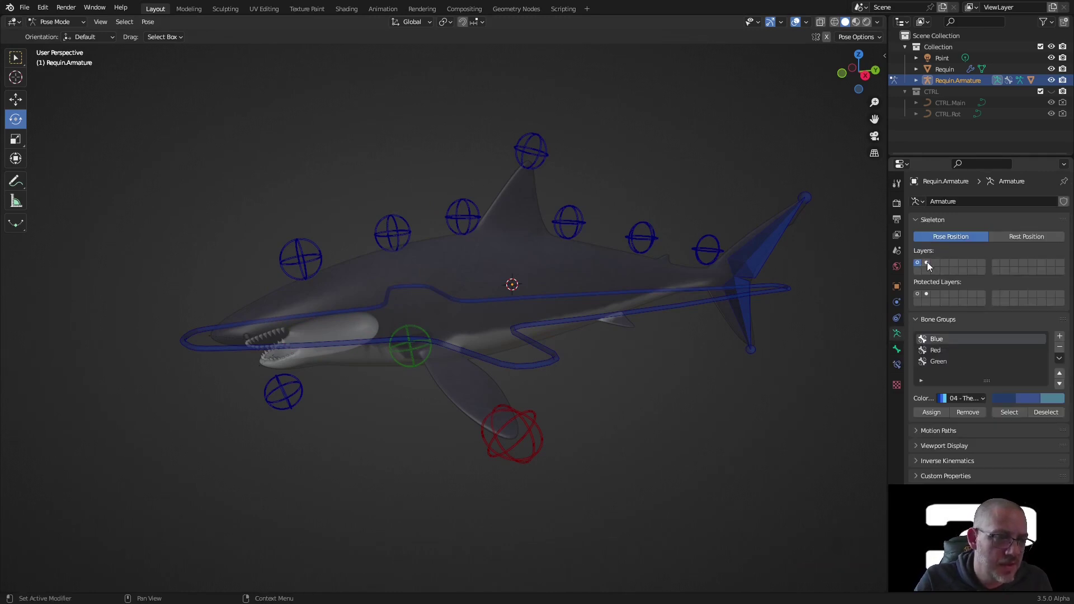
click(926, 262)
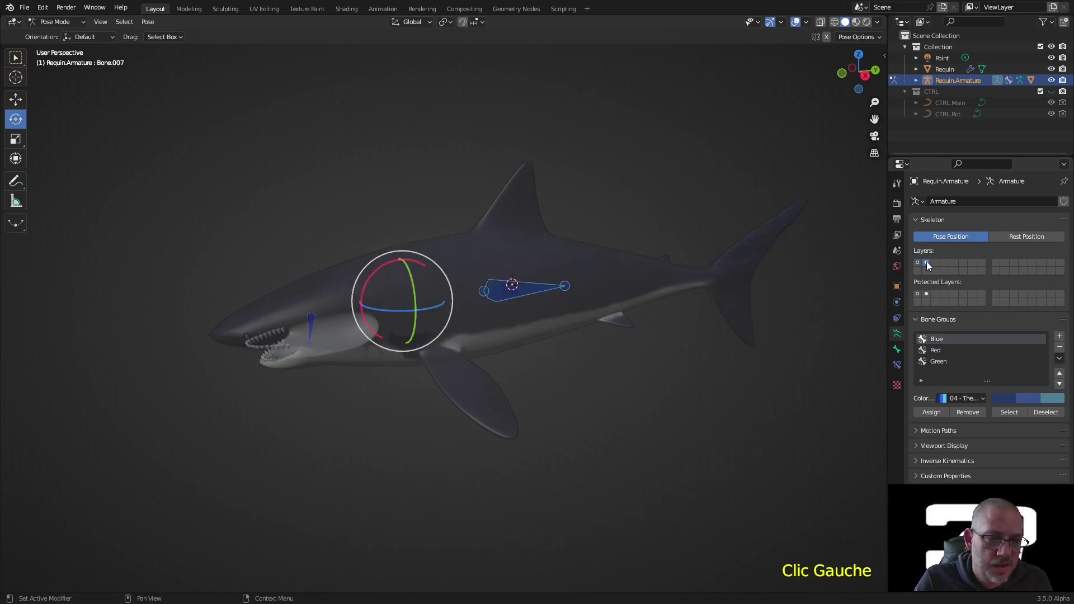
click(918, 263)
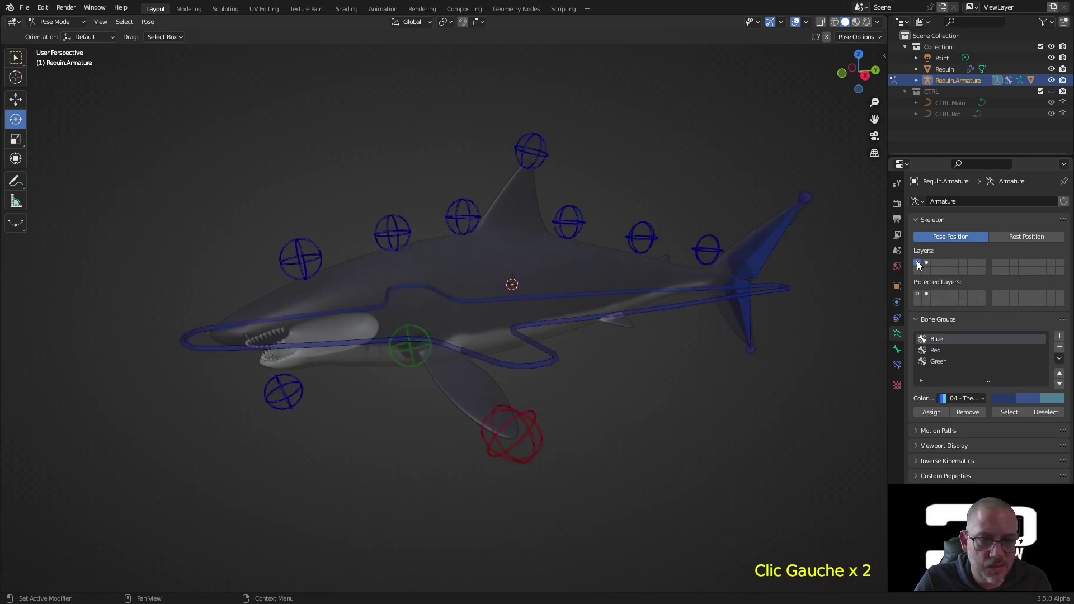
click(926, 262)
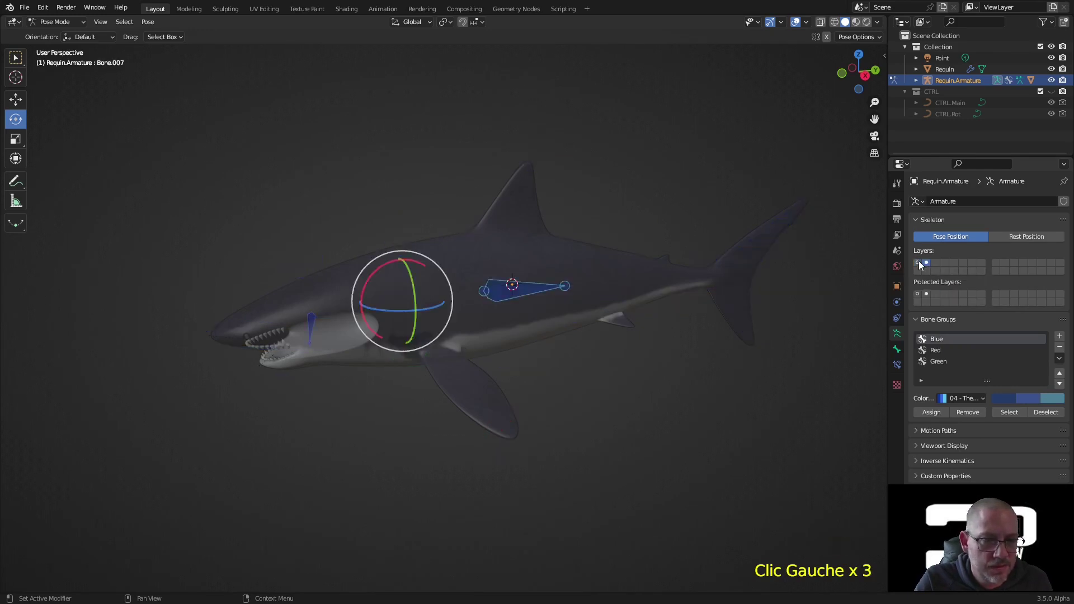
click(918, 263)
Show the armature's second bone layer together with the first
middle_drag(743, 336, 794, 346)
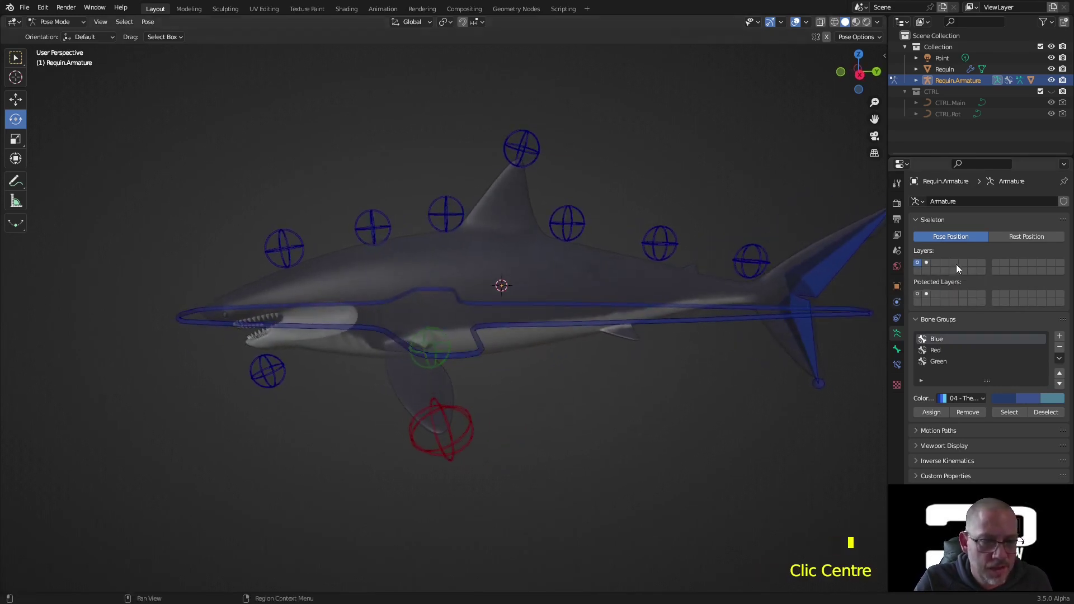
shift+click(923, 264)
mouse_move(605, 444)
middle_down()
mouse_move(614, 473)
mouse_move(614, 444)
middle_up()
double_click(489, 268)
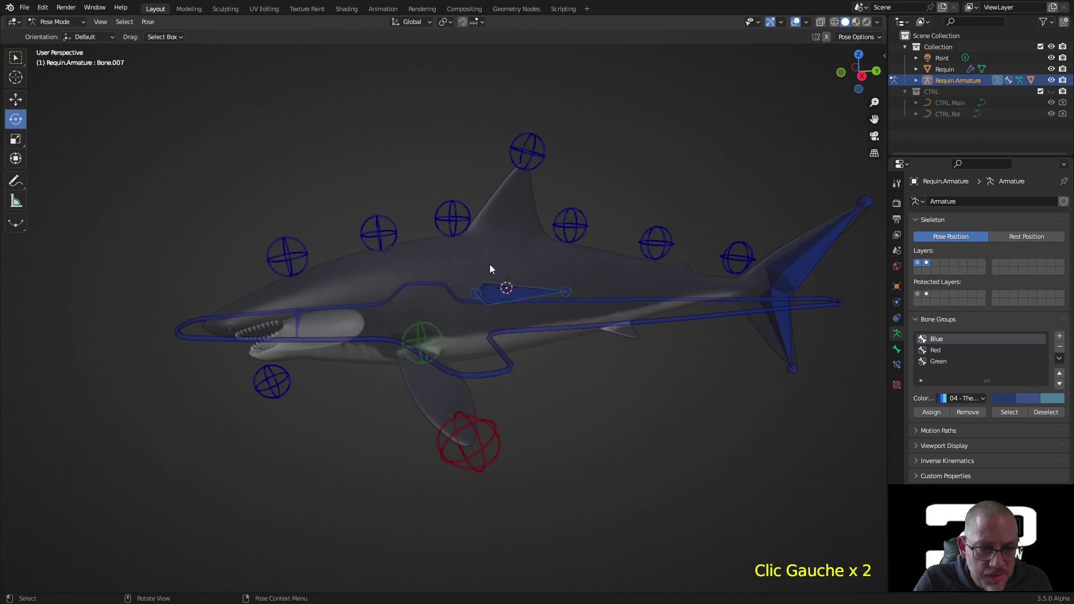
scroll(490, 269, up, 3)
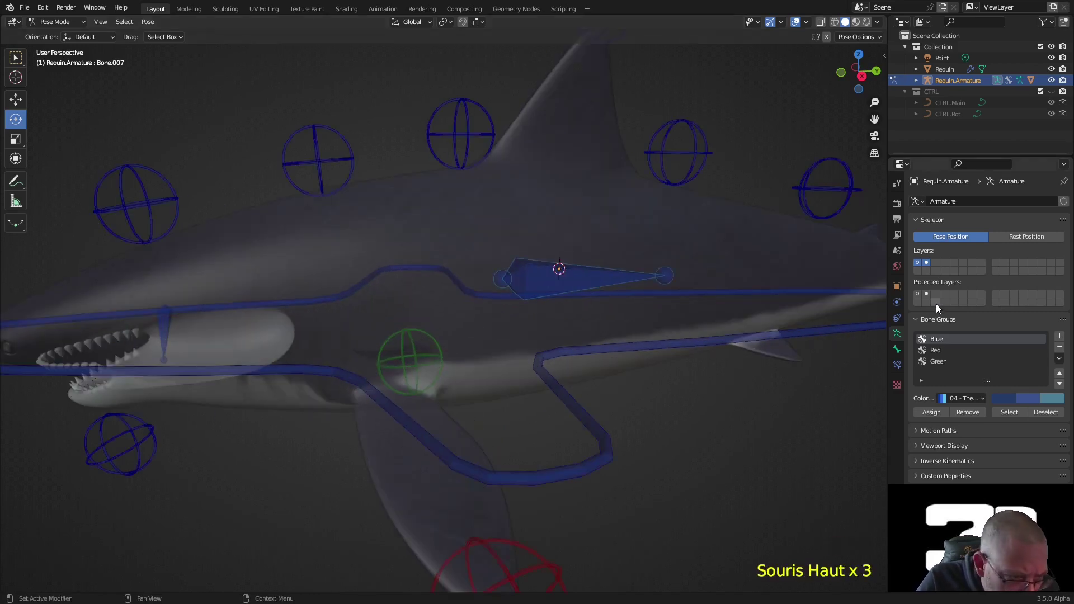
click(535, 287)
scroll(576, 326, down, 2)
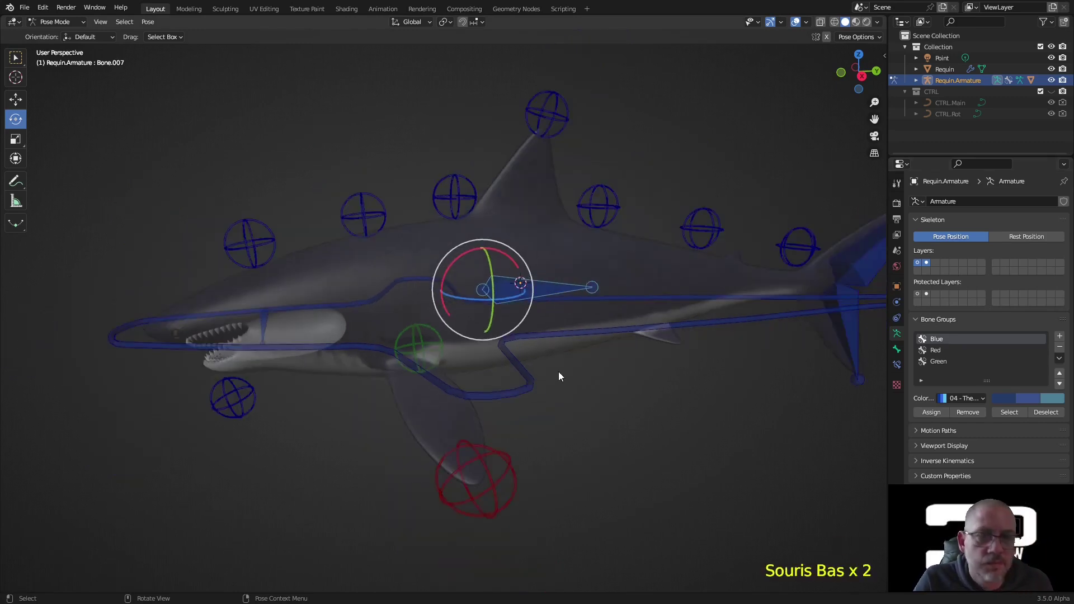
click(56, 22)
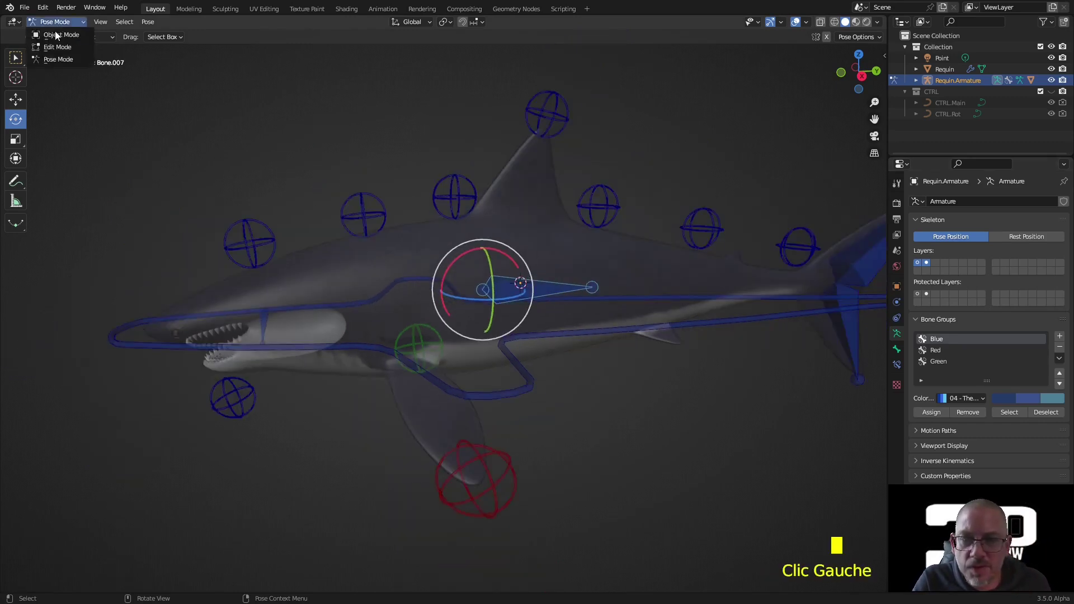
click(71, 58)
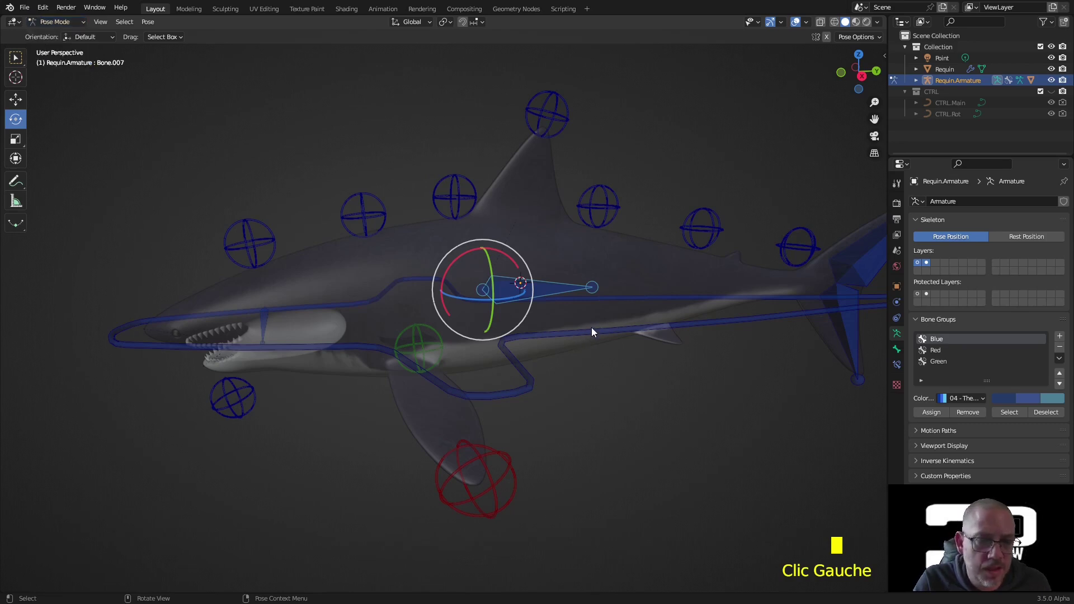
click(591, 333)
double_click(547, 283)
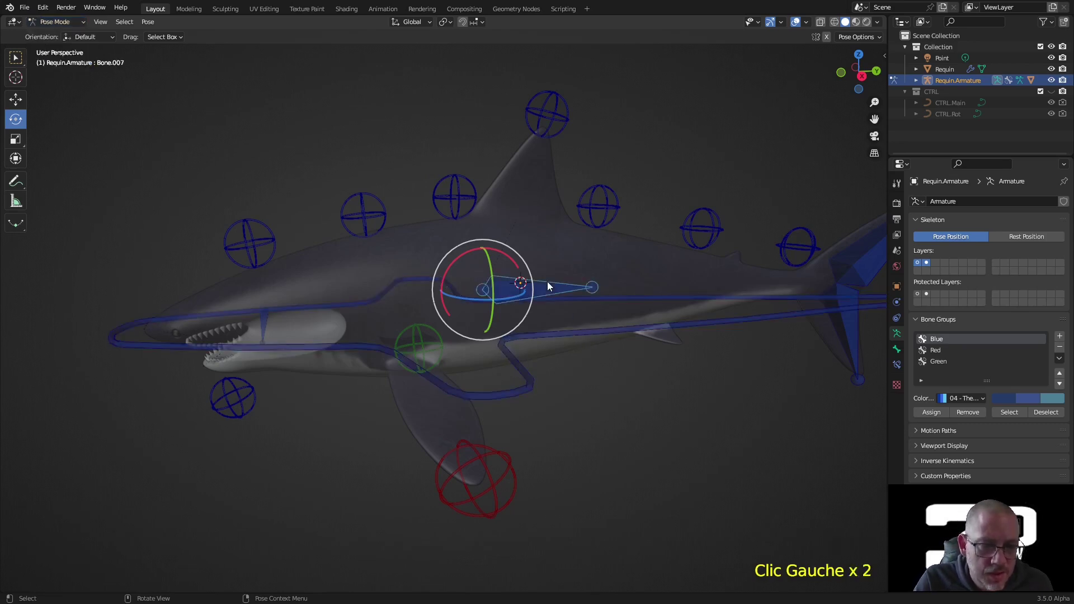
Show only the armature's first bone layer so the bones without custom shapes are hidden
click(917, 262)
scroll(635, 416, down, 3)
middle_drag(622, 400, 638, 416)
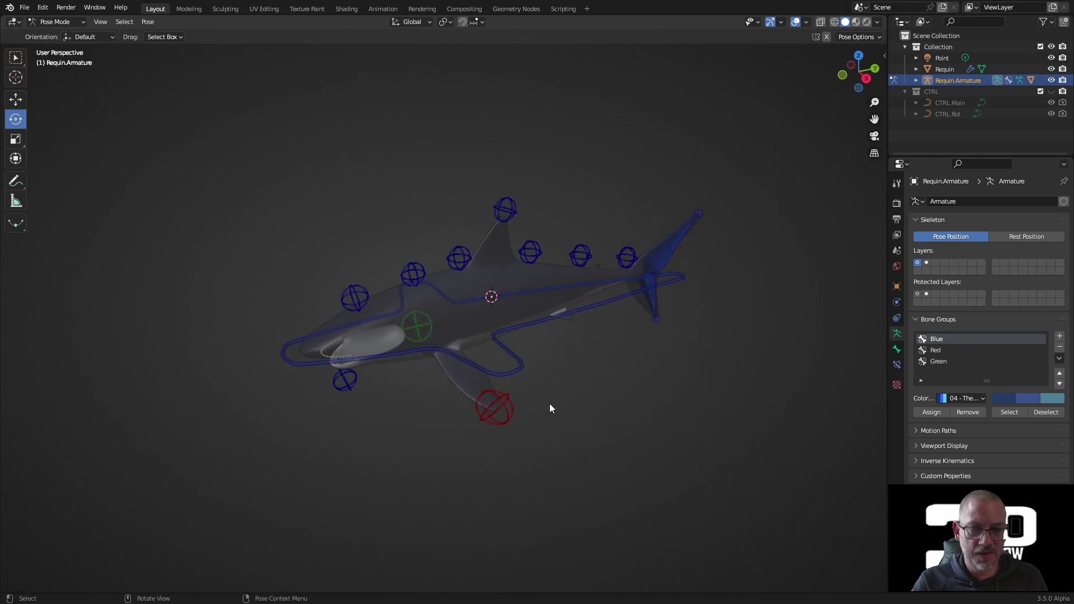
scroll(548, 402, up, 2)
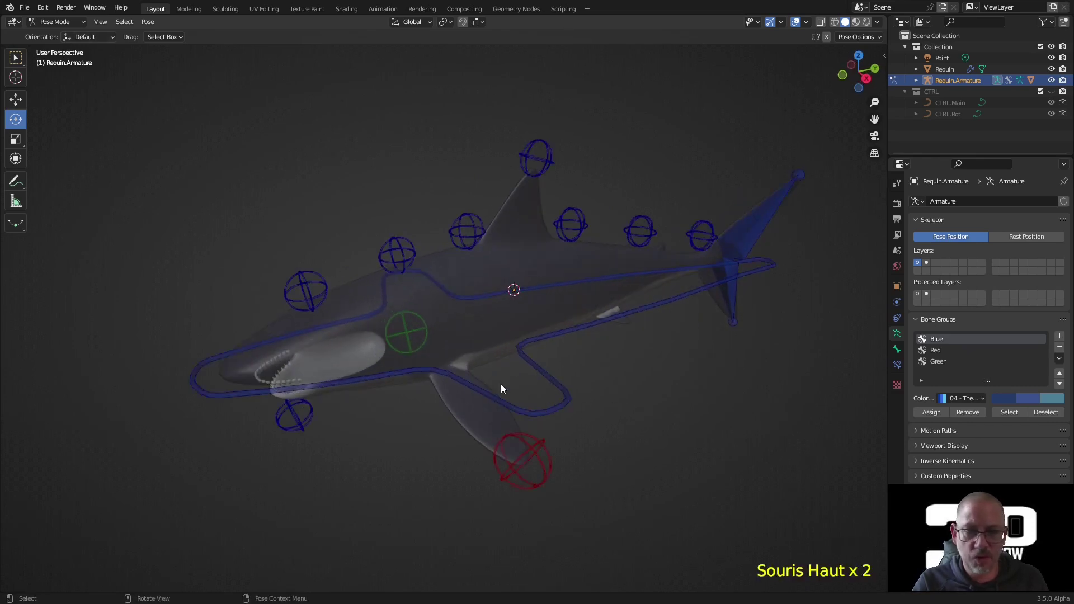
Try moving the main body control to test that it carries the whole rig
click(541, 351)
middle_drag(595, 387, 595, 367)
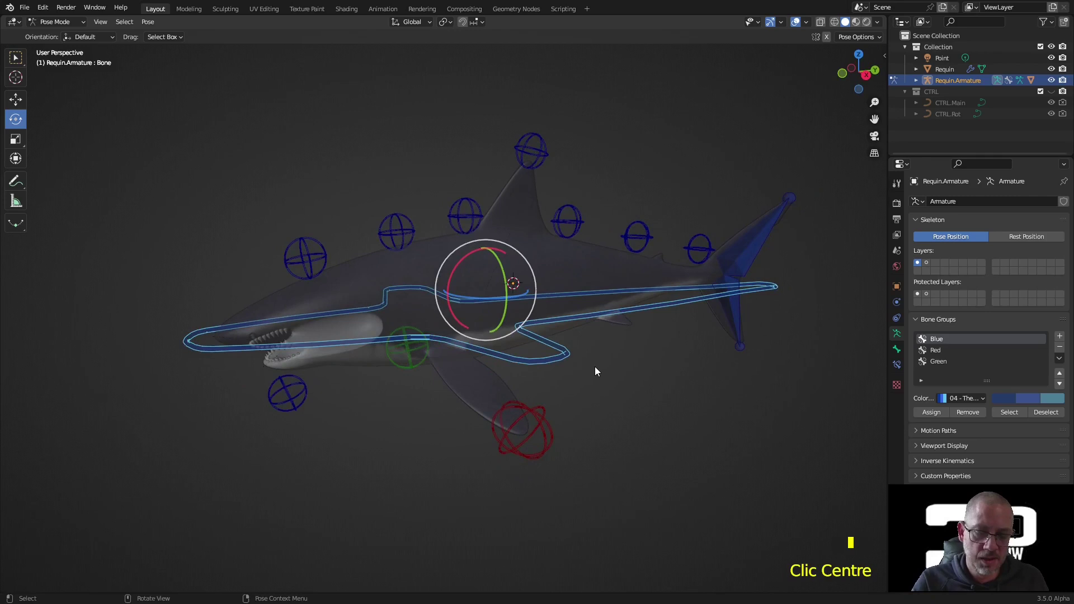
key(g)
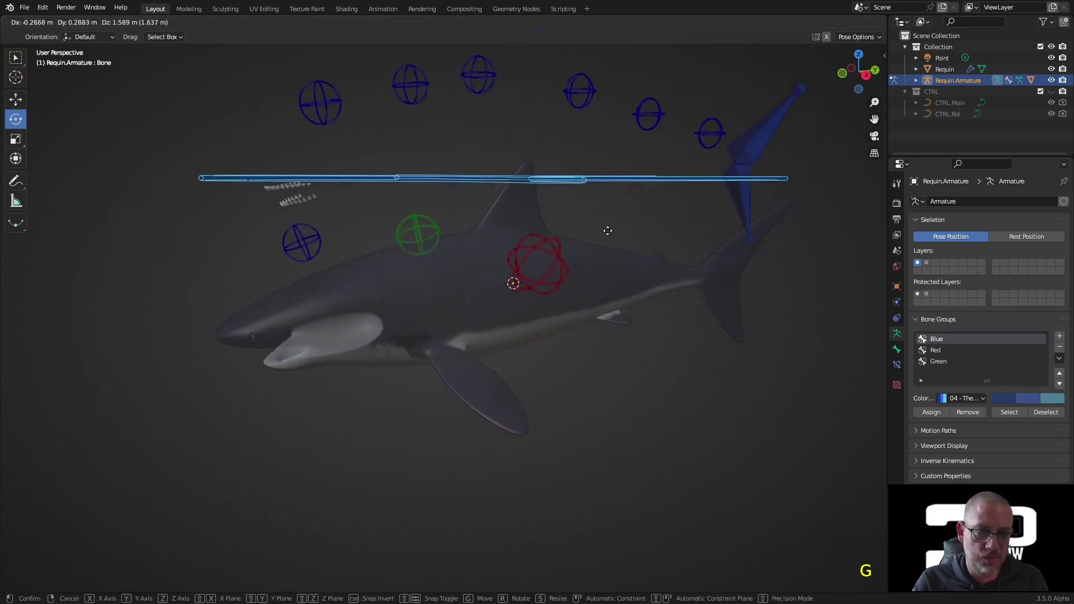
right_click(565, 249)
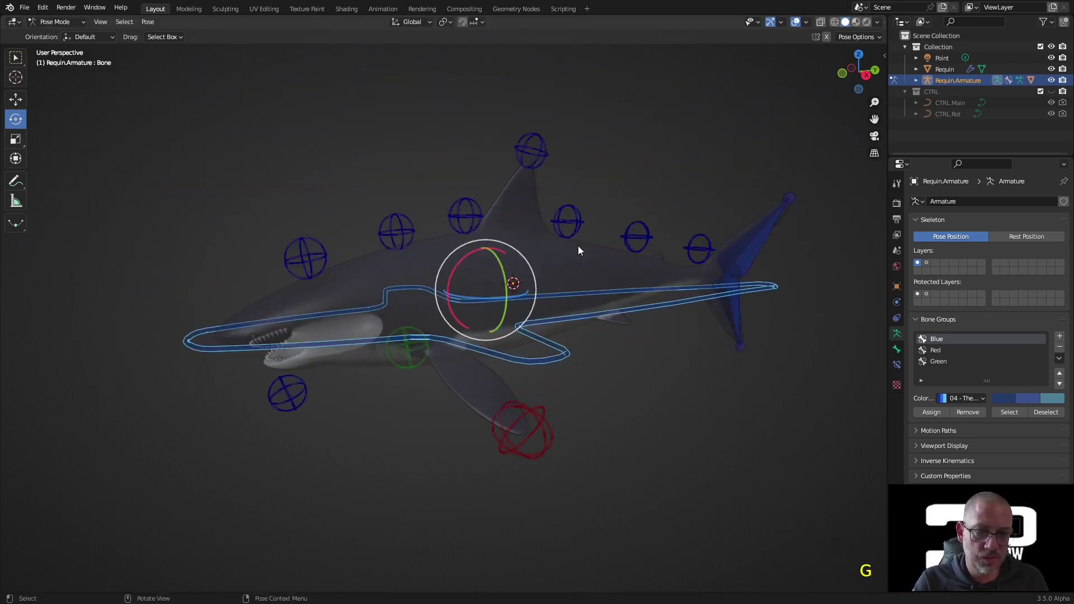
Bring up the transform properties of the jaw's Bone.006 and test rotating the jaw about the global X axis
click(302, 402)
mouse_move(343, 432)
middle_down()
mouse_move(330, 425)
mouse_move(350, 435)
middle_up()
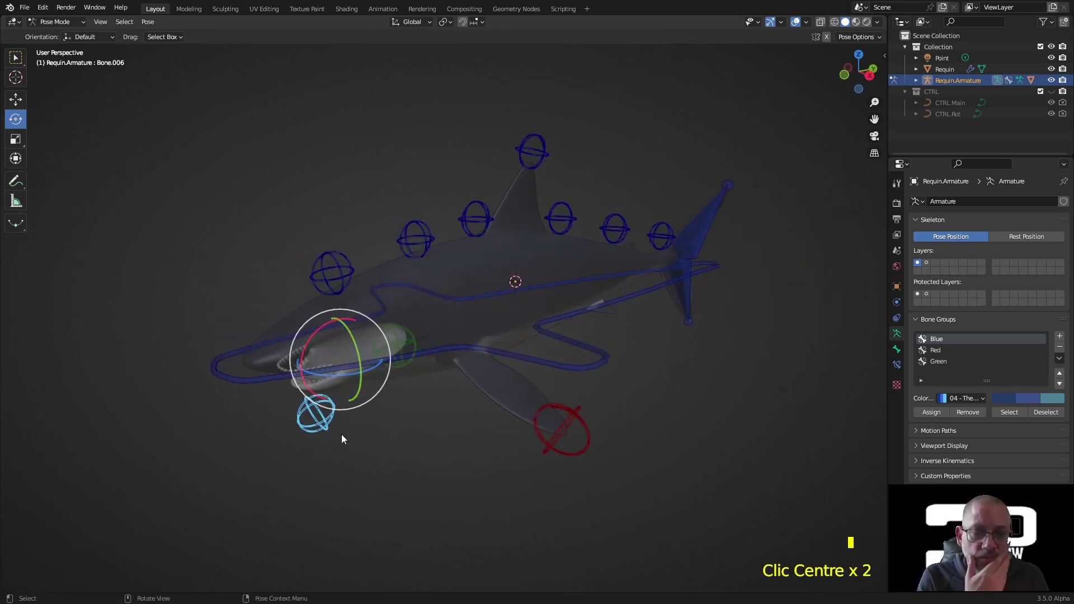
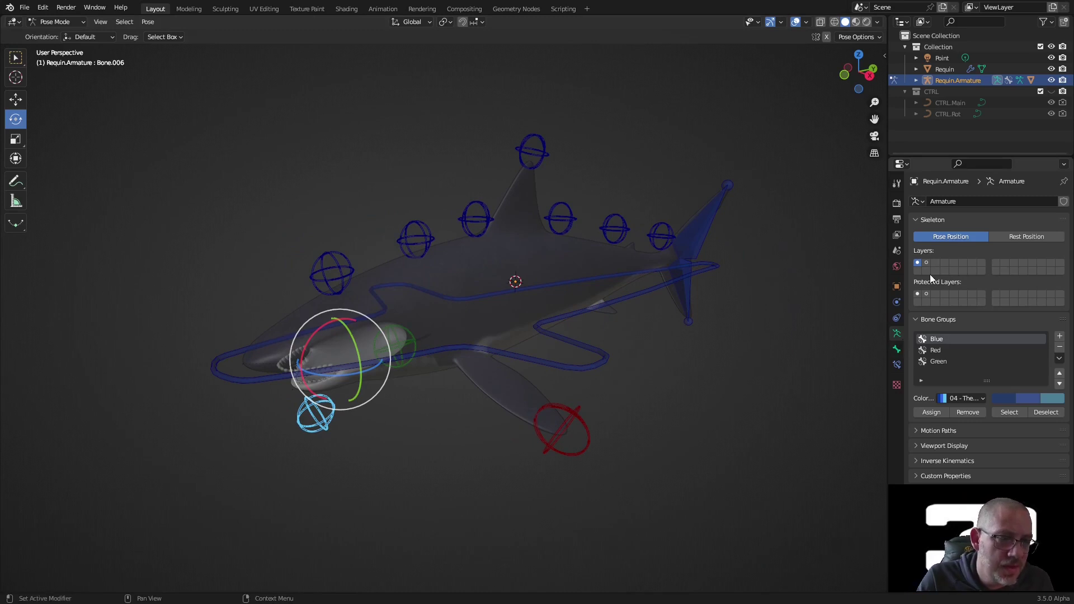
click(897, 349)
click(920, 220)
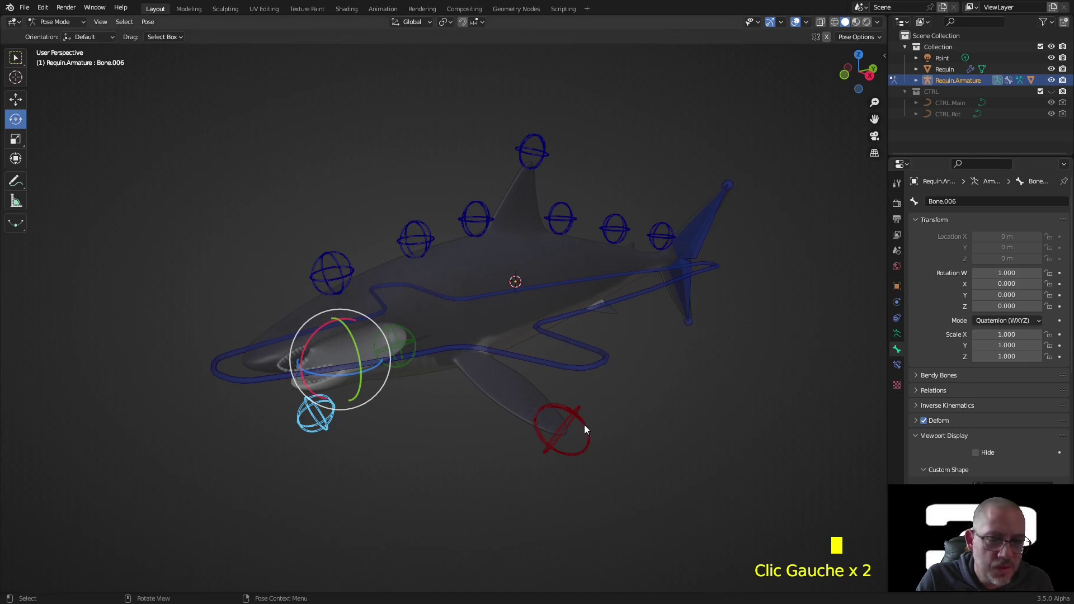
drag(313, 336, 313, 356)
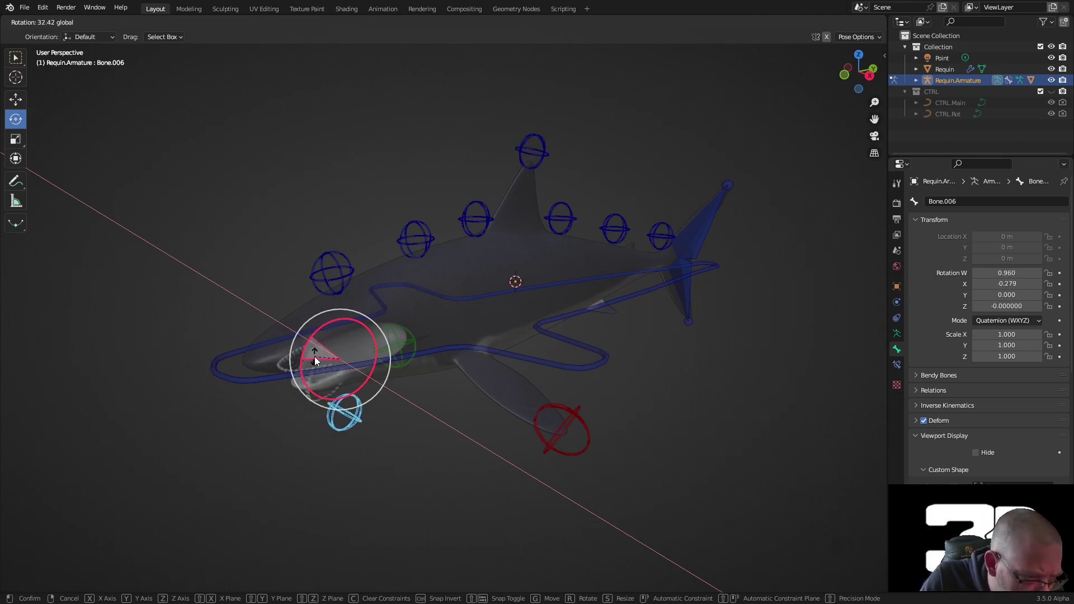
right_click(315, 356)
Lock the Y and Z rotation of the jaw's Bone.006 and test its free rotation
middle_drag(398, 392, 462, 371)
scroll(541, 353, up, 2)
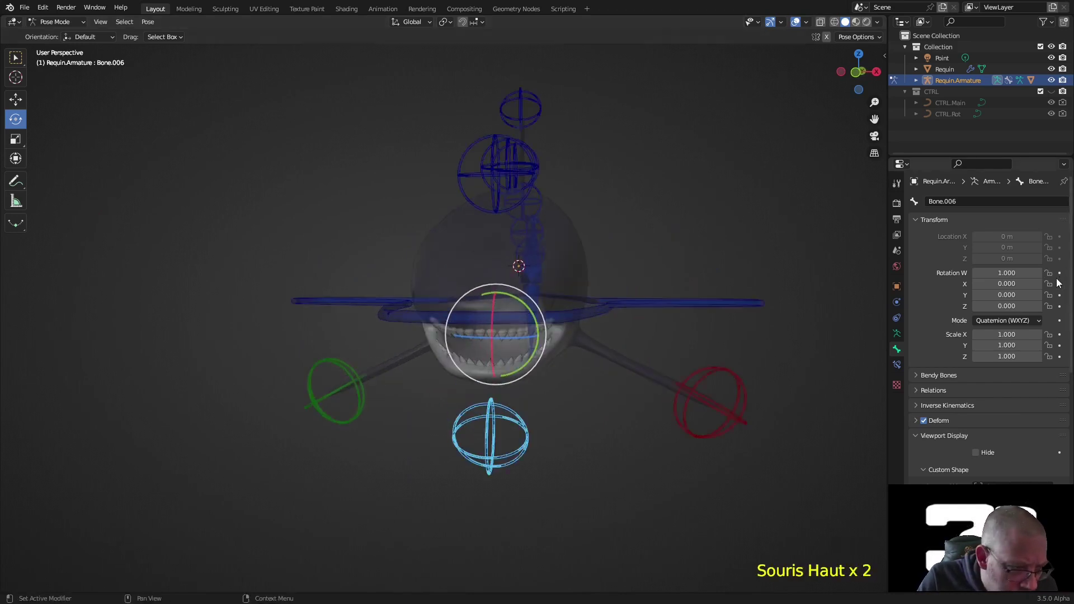
middle_drag(688, 383, 571, 405)
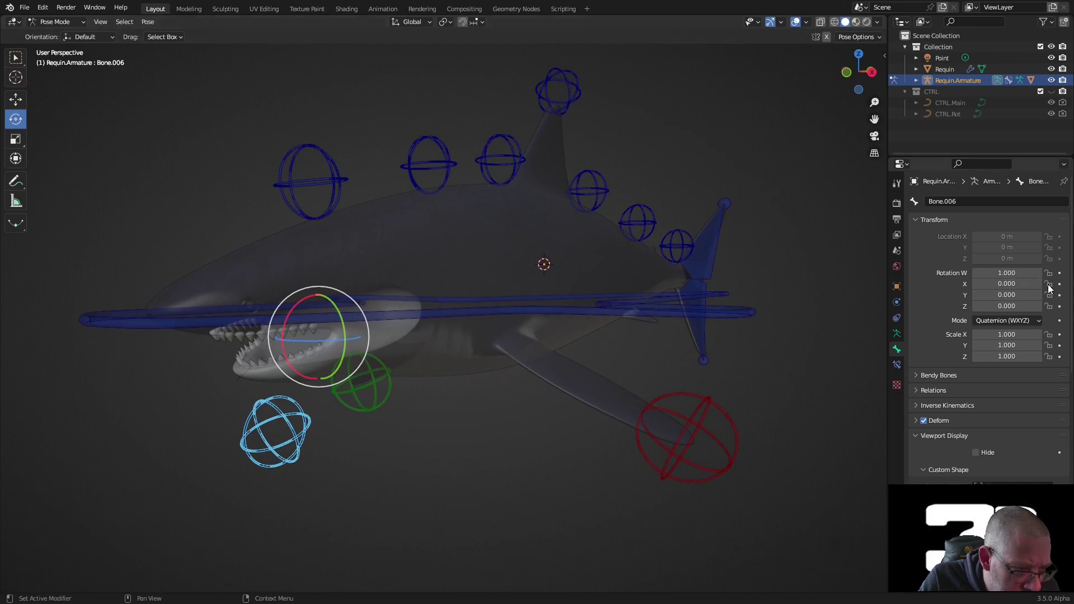
drag(1049, 295, 1048, 306)
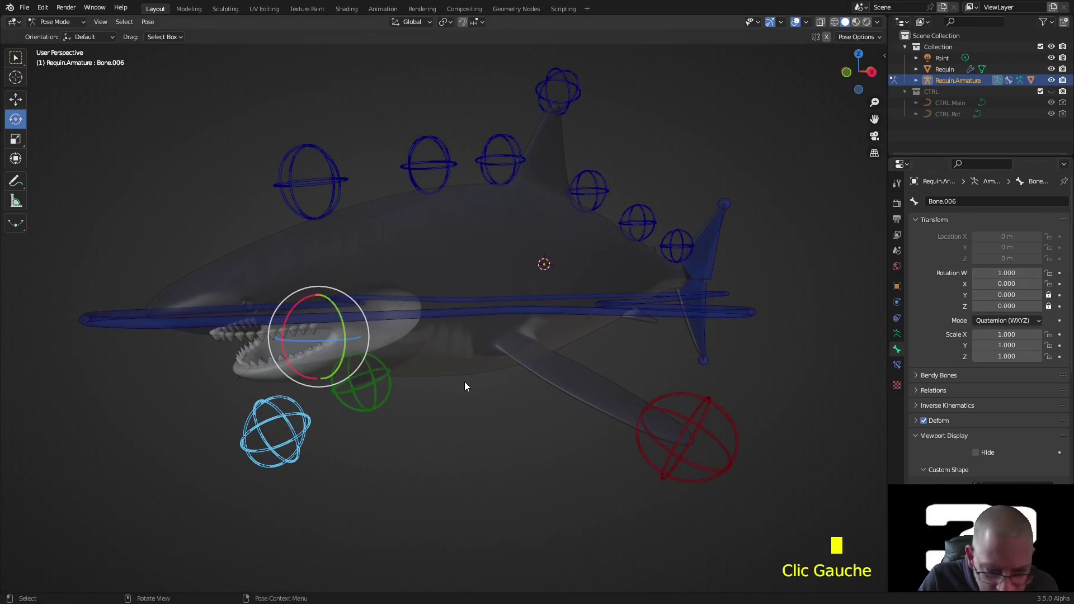
key(r)
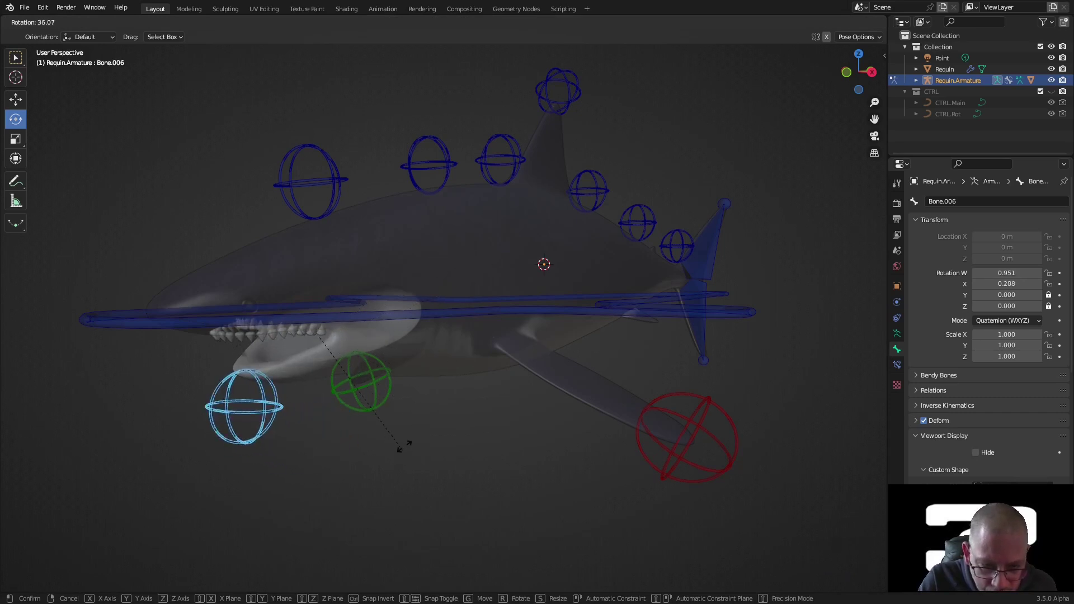
key(Escape)
Lock the W, Y and Z rotation of the head's Bone.004 and test rotating it
click(313, 167)
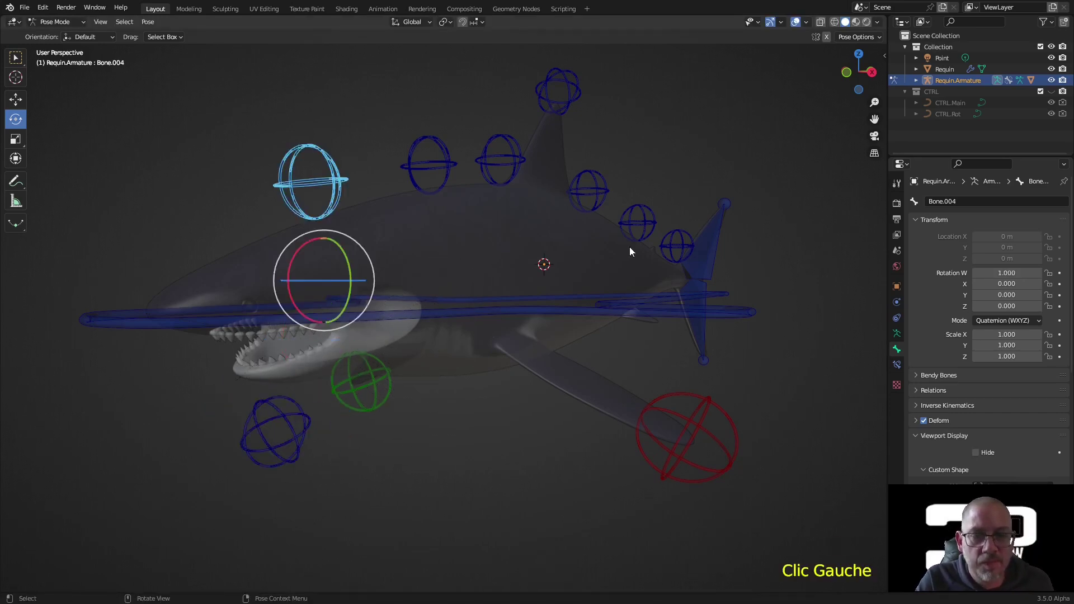
click(1048, 294)
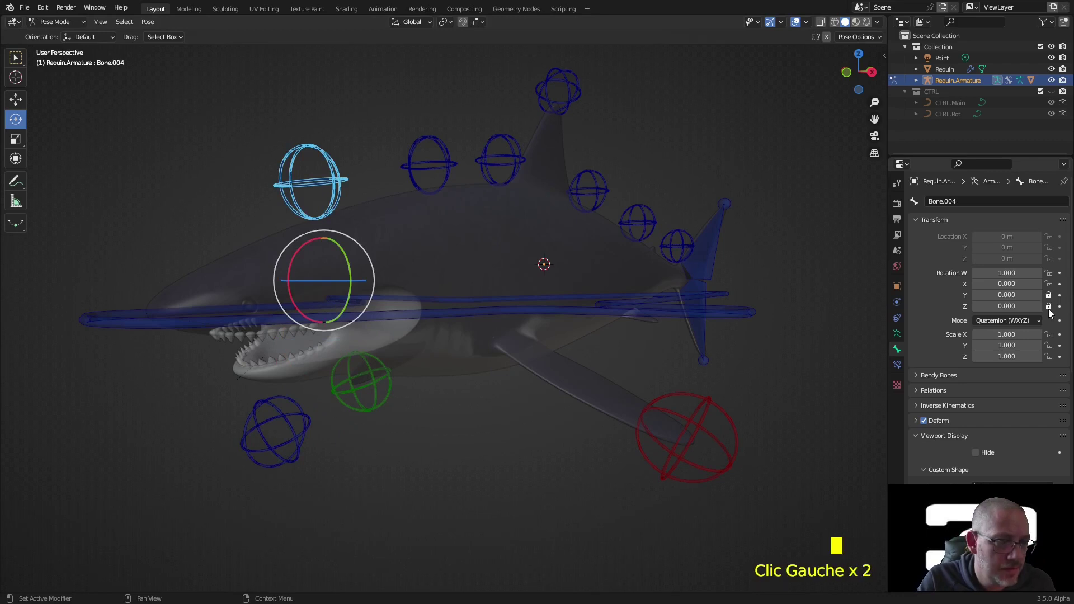
key(r)
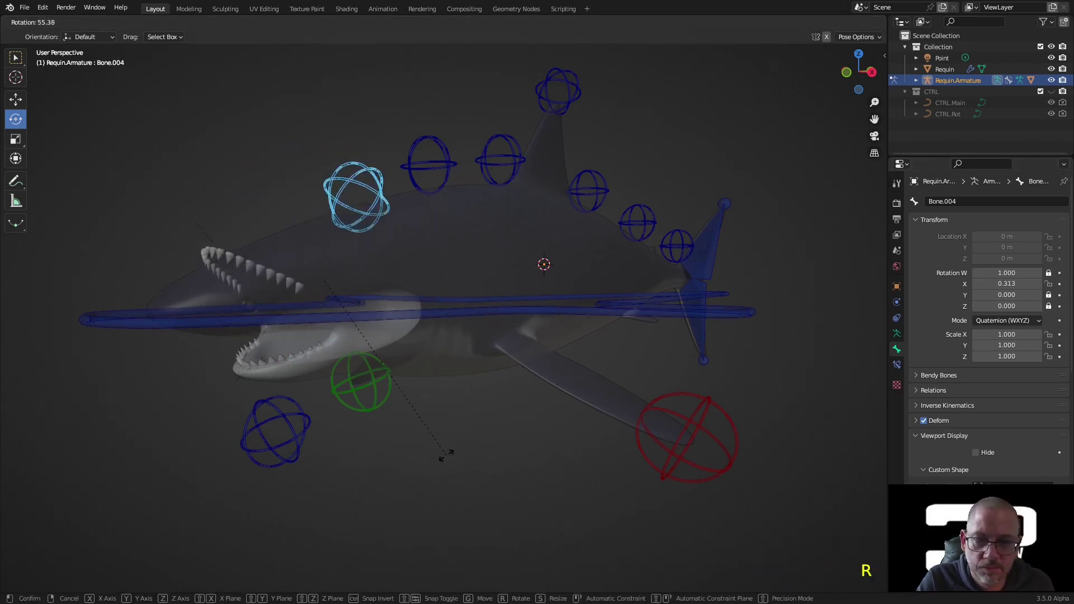
key(Escape)
Lock the W, Y and Z rotation of Bone.003 behind the head and test rotating it
click(458, 150)
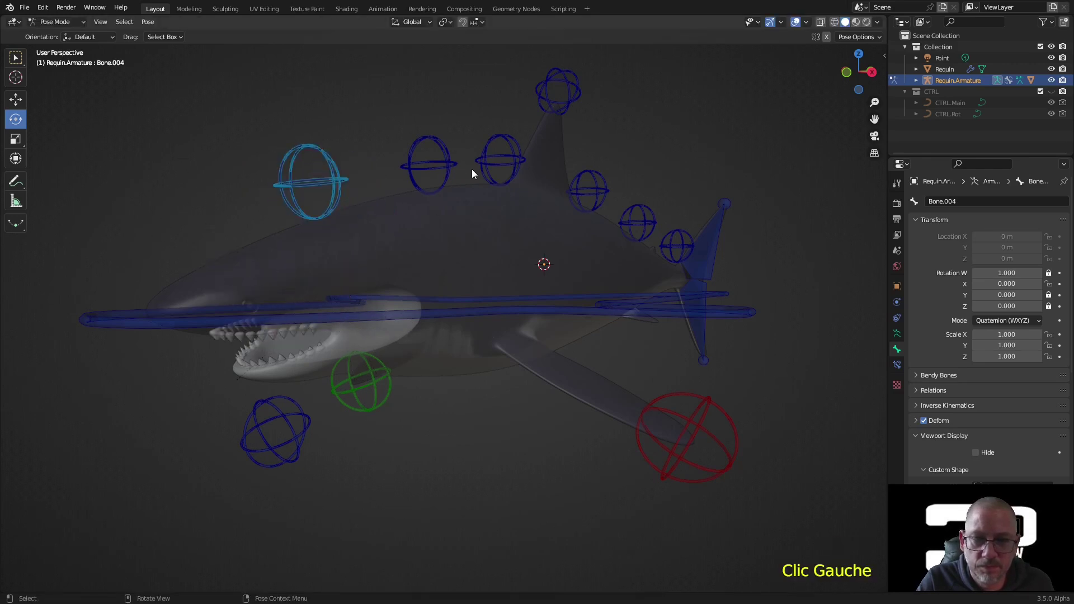
click(446, 159)
drag(1048, 295, 1051, 322)
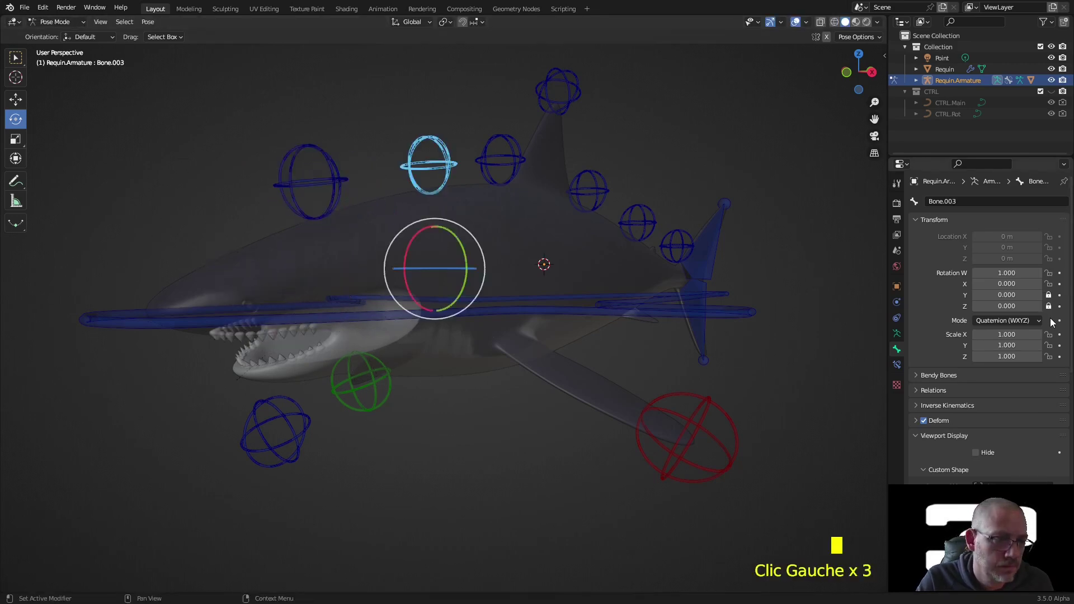
click(1048, 272)
middle_drag(448, 475, 492, 471)
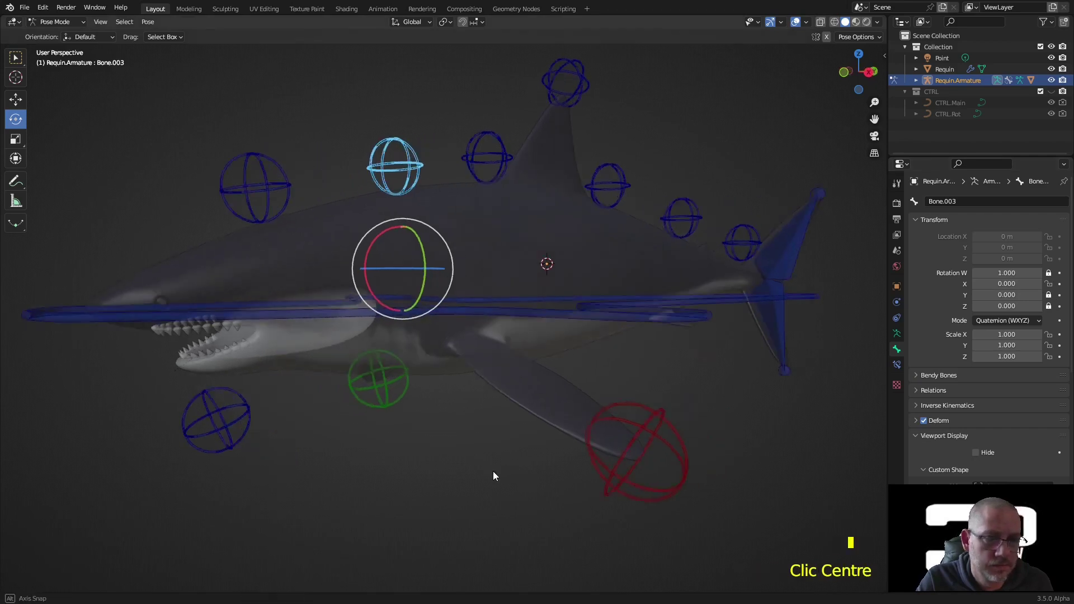
middle_drag(767, 369, 695, 395)
key(r)
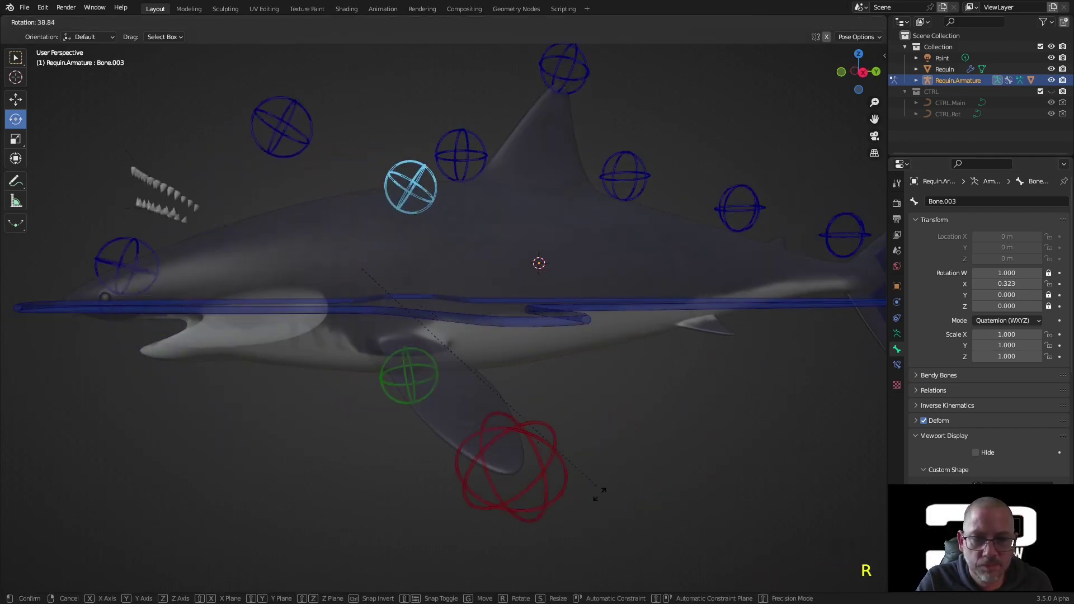
right_click(555, 333)
Check whether the shark mesh can be selected directly in the viewport, in both Pose Mode and Object Mode
middle_drag(508, 216, 726, 377)
click(750, 394)
scroll(666, 401, down, 3)
mouse_move(691, 386)
middle_down()
mouse_move(760, 374)
mouse_move(677, 399)
middle_up()
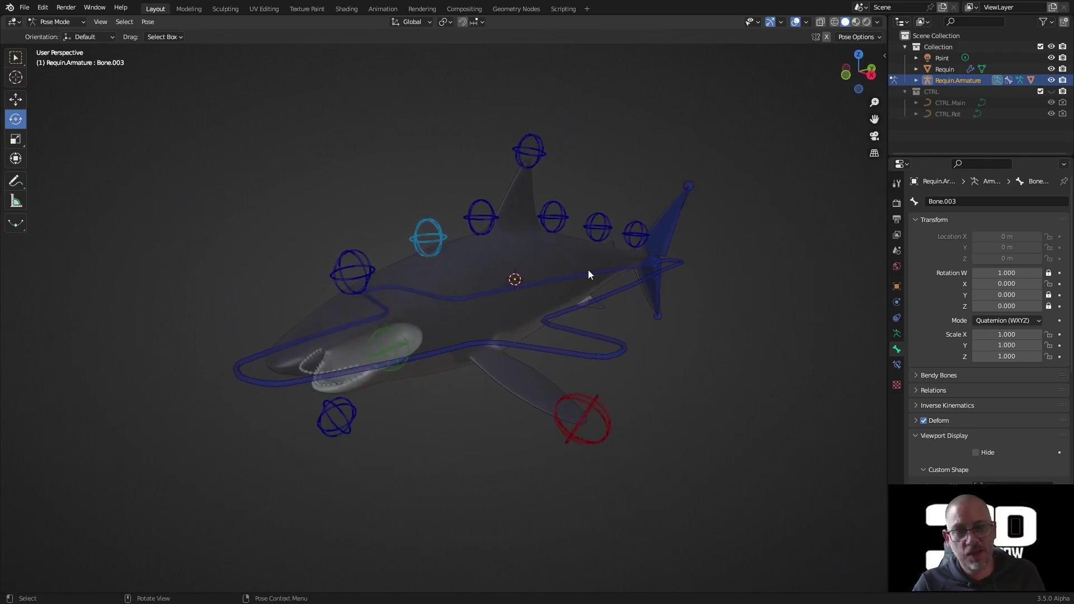
click(443, 284)
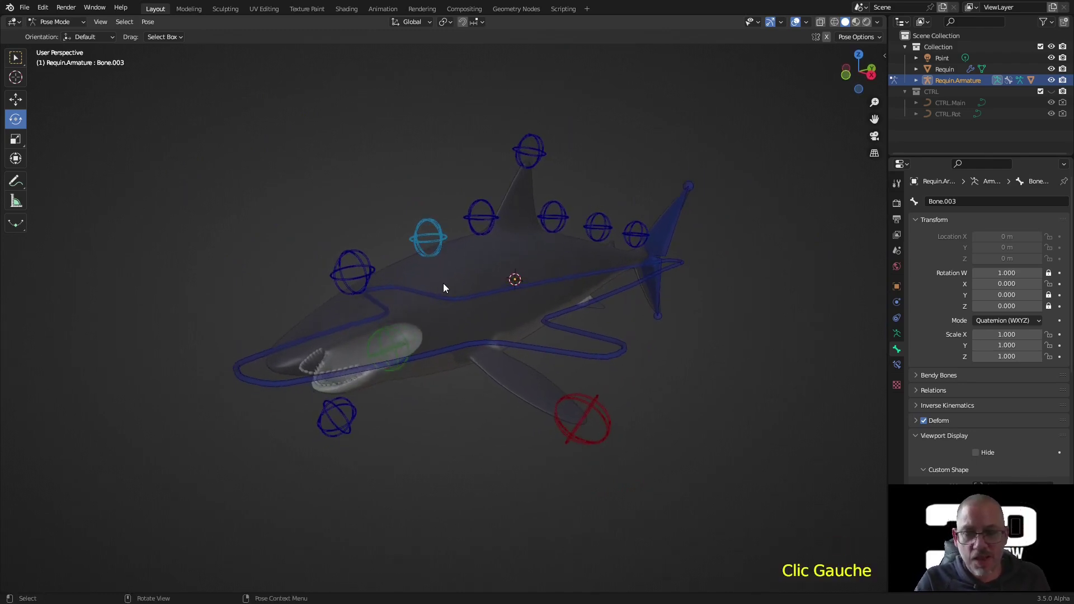
key(ctrl+Tab)
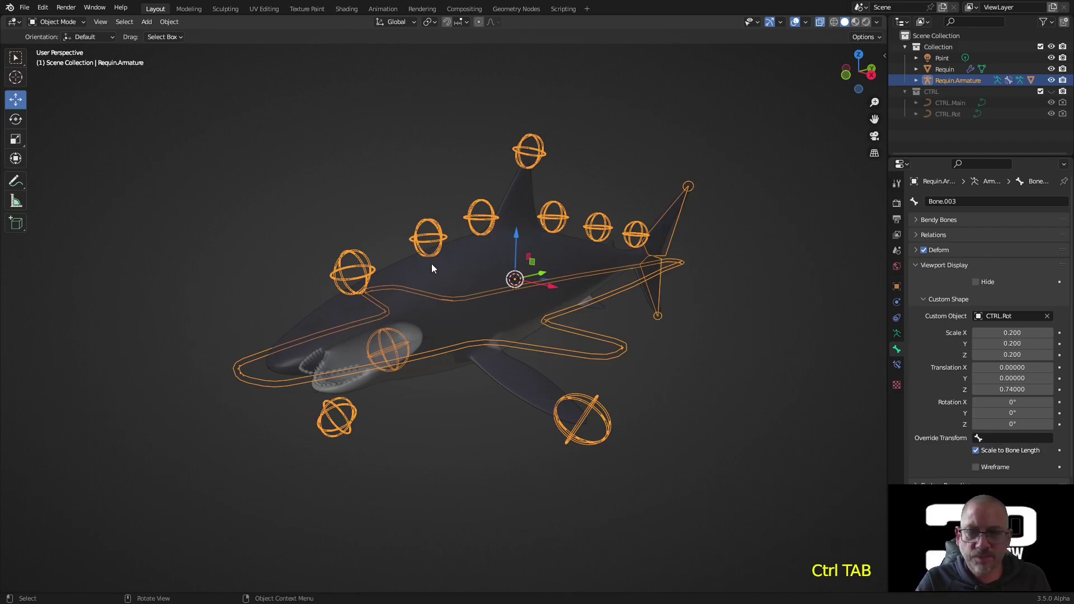
click(431, 289)
click(464, 267)
click(460, 274)
key(ctrl+Tab)
click(434, 249)
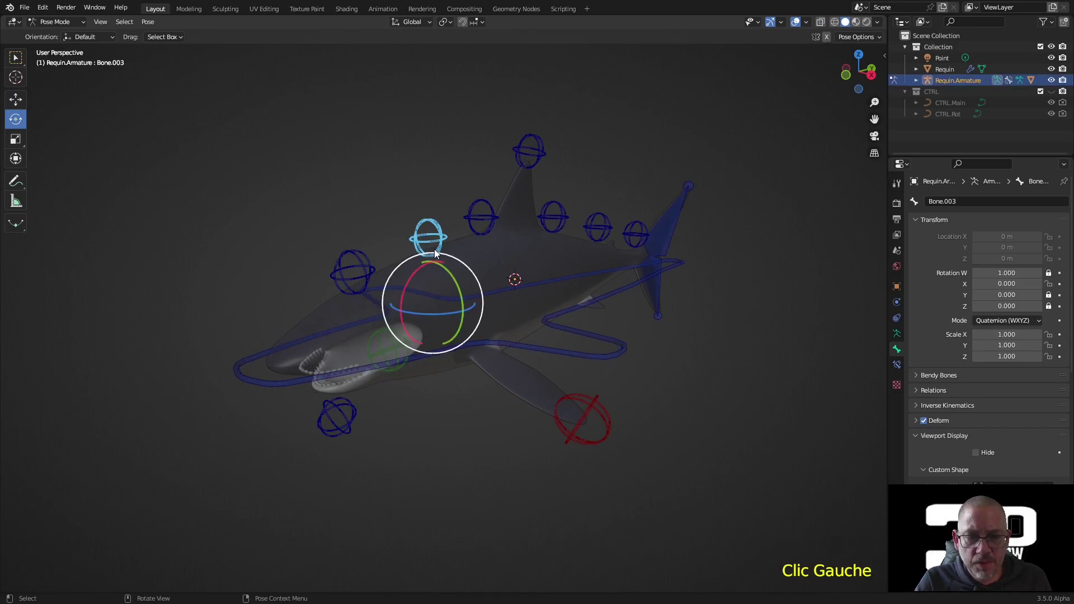
click(497, 256)
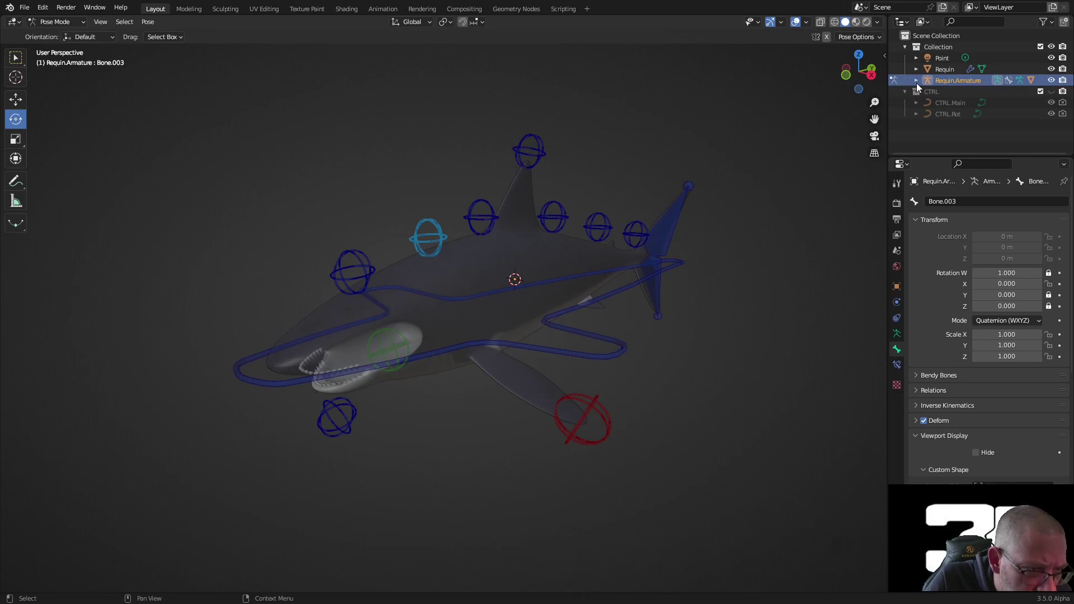
Make the Requin mesh the active object in Object Mode and bring its visibility settings into view
click(947, 67)
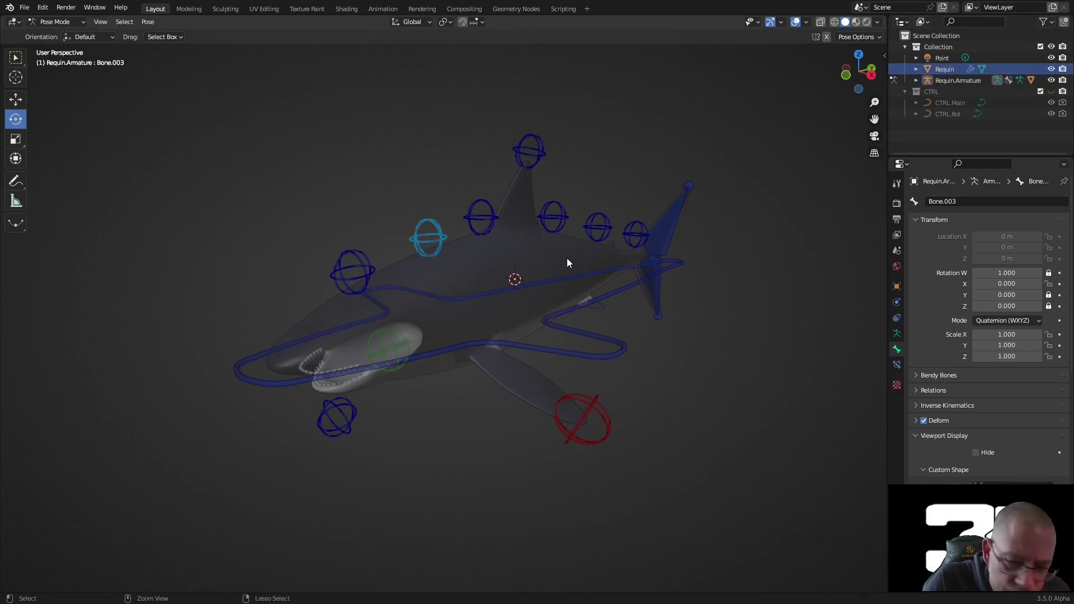
key(ctrl+Tab)
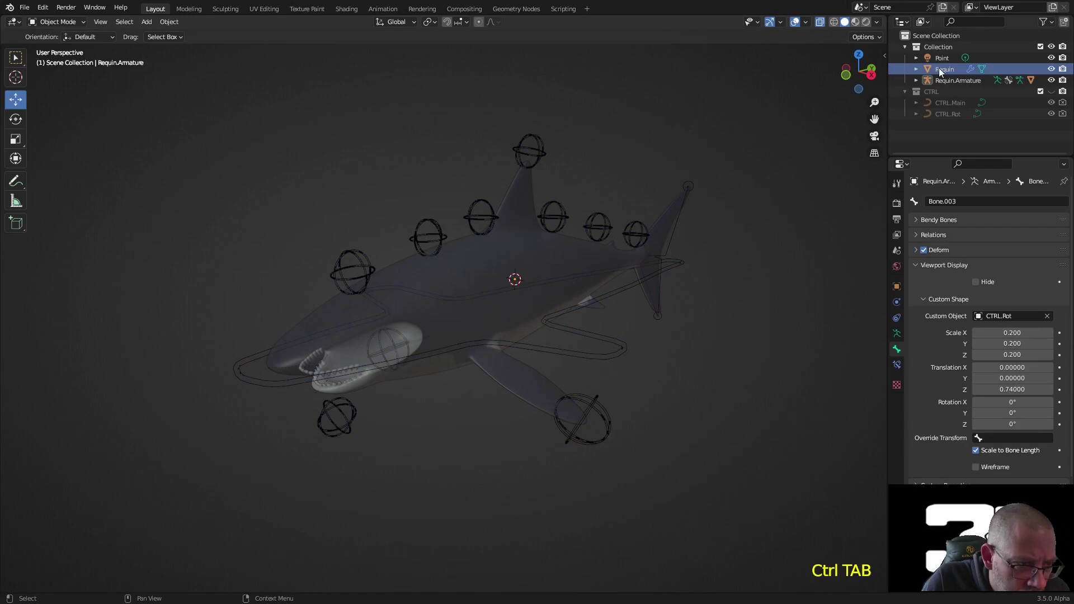
click(939, 68)
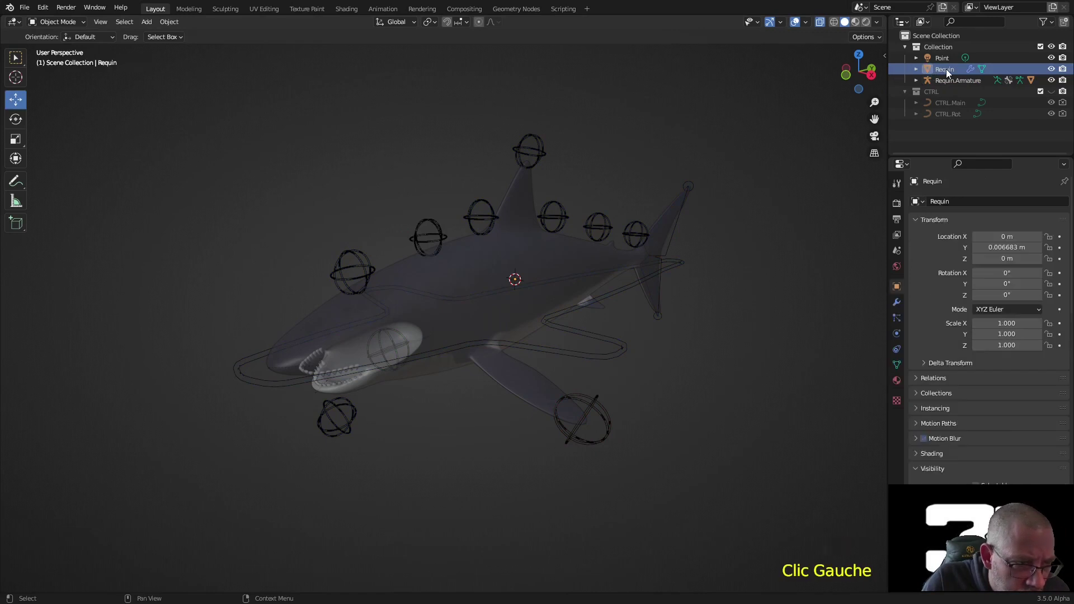
click(484, 263)
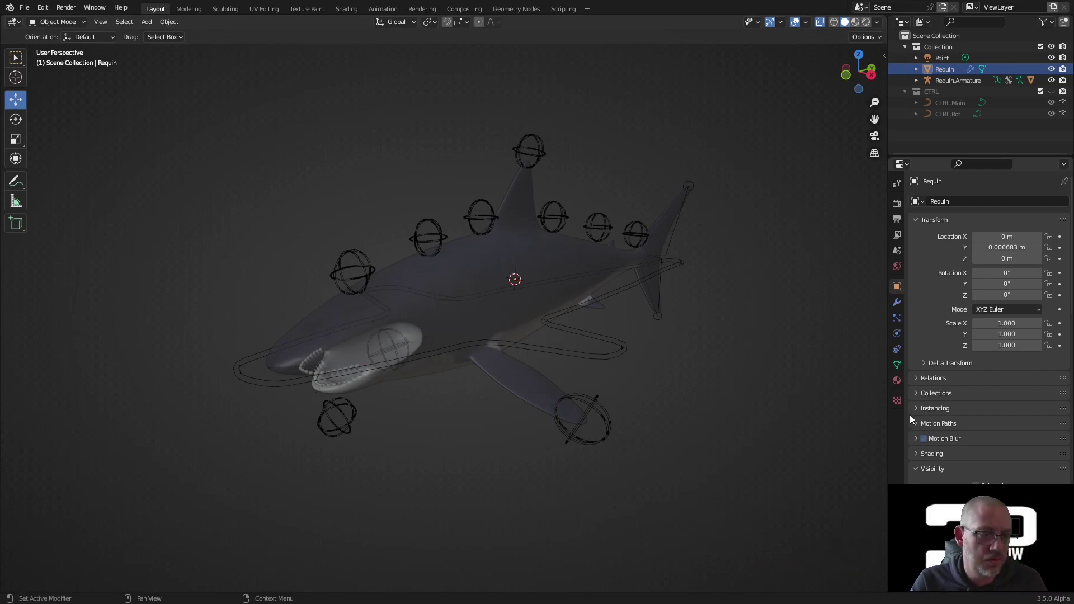
scroll(938, 447, down, 4)
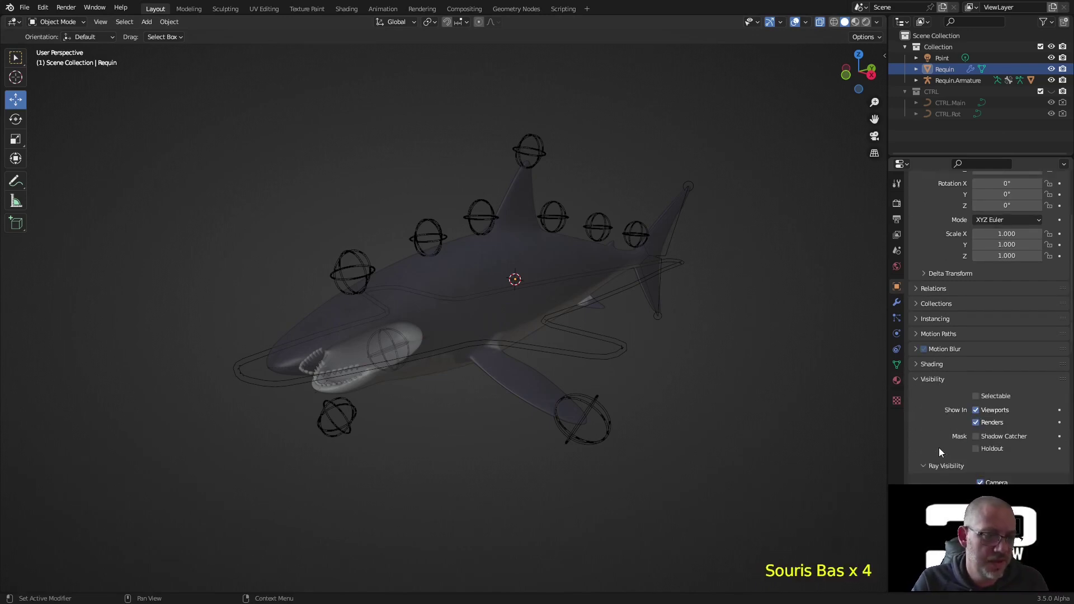
Make the Requin mesh selectable again and test selecting and deselecting it in the viewport
click(975, 396)
double_click(442, 270)
middle_drag(442, 270, 530, 354)
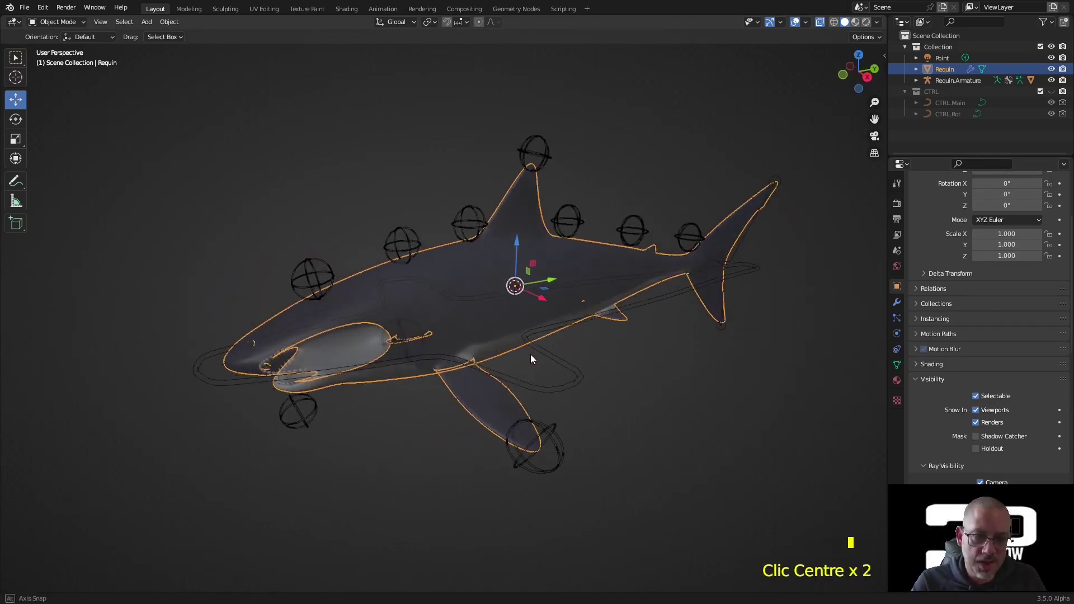
click(716, 367)
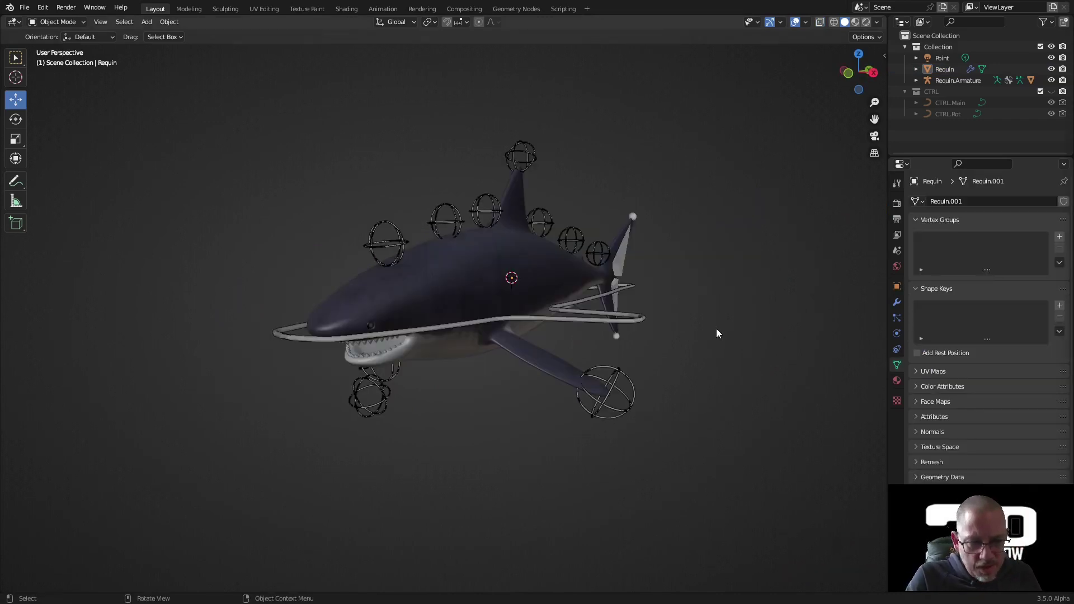
Parent the Requin mesh to Requin.Armature using Armature Deform With Automatic Weights
click(467, 278)
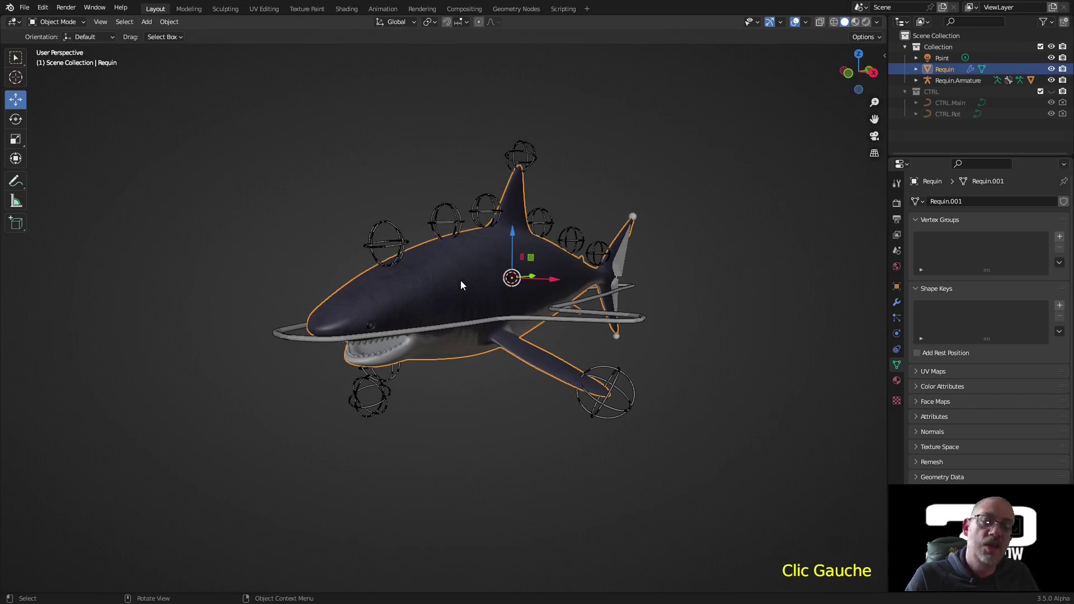
click(300, 344)
click(435, 299)
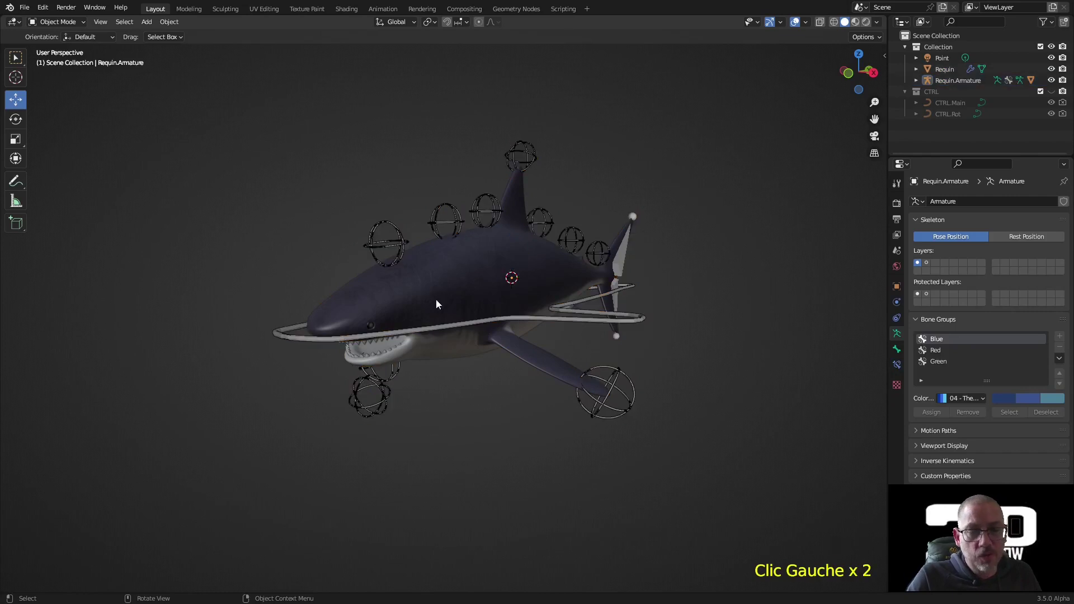
click(447, 270)
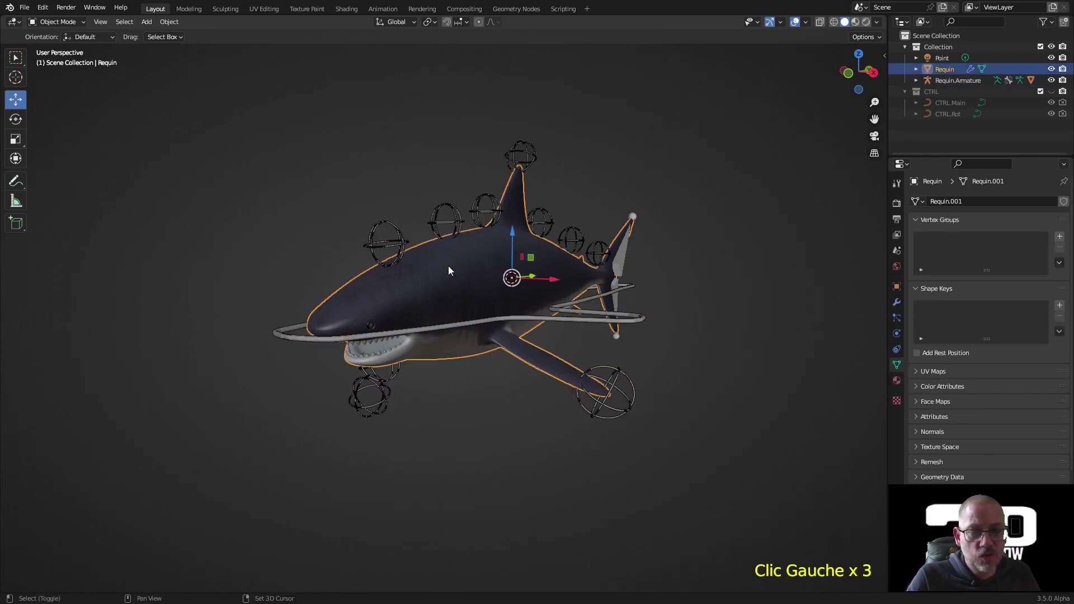
shift+click(449, 209)
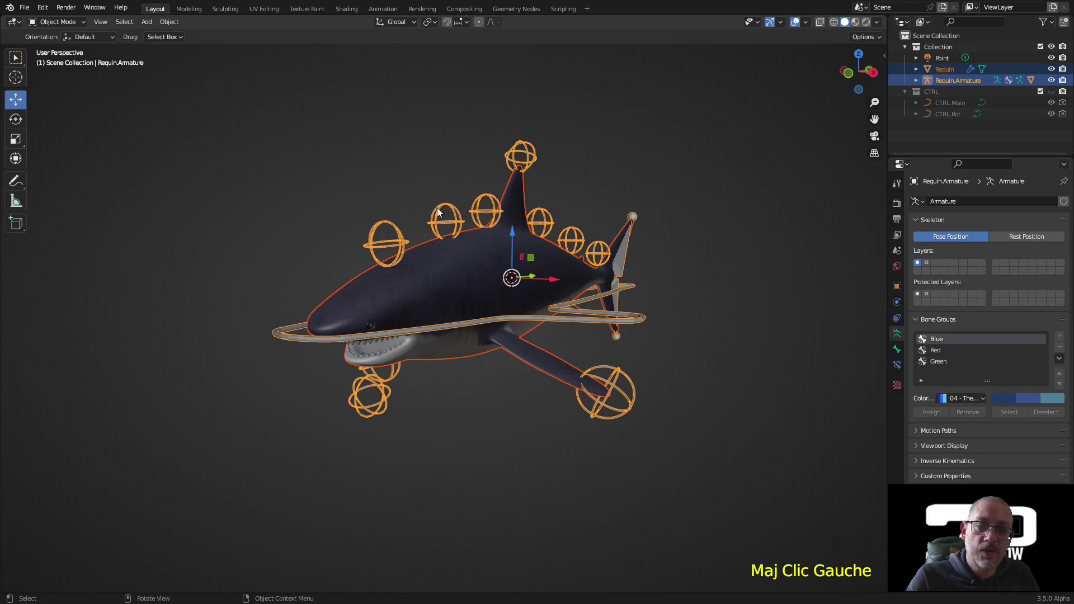
click(170, 22)
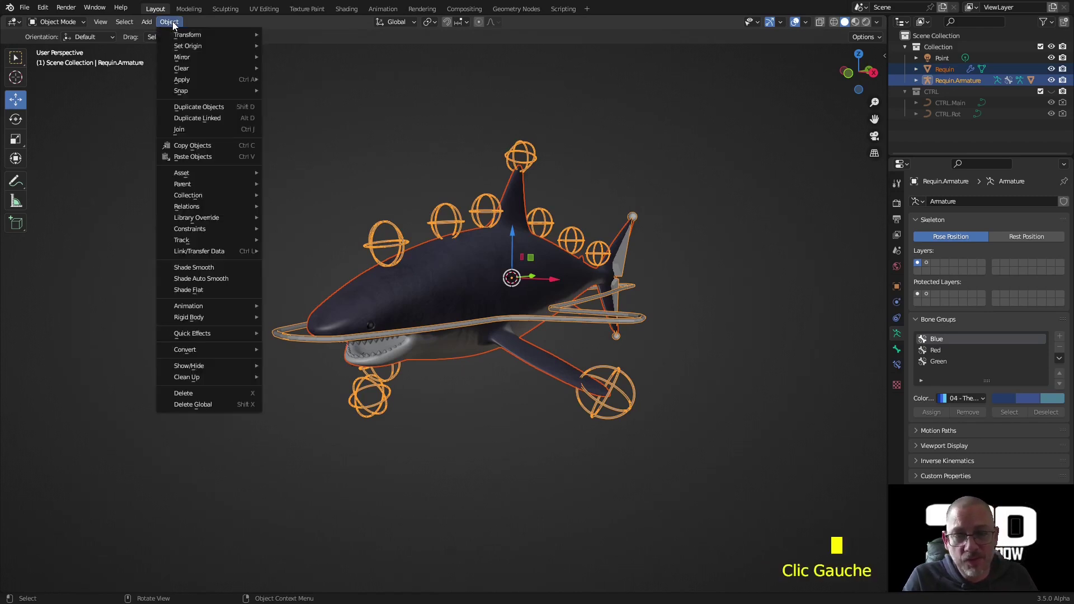
mouse_move(212, 182)
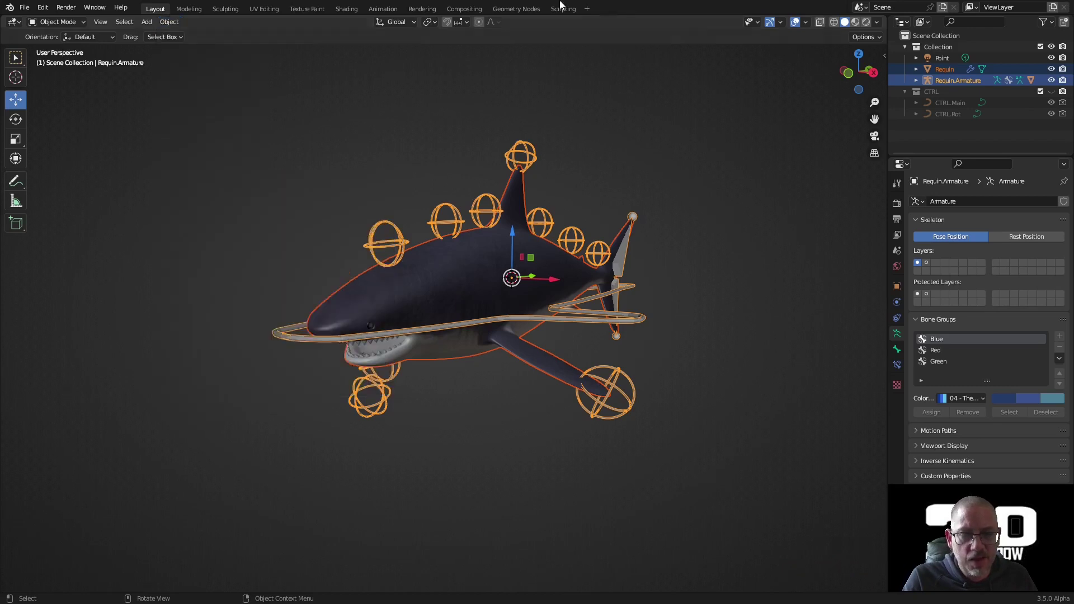
key(ctrl+p)
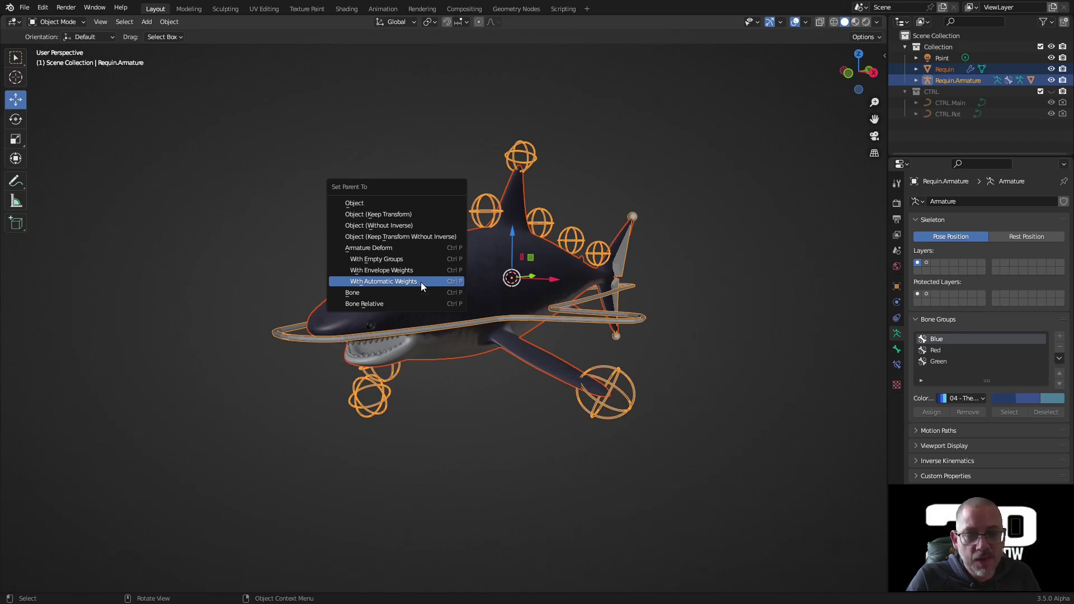
click(421, 282)
Switch Requin.Armature to Pose Mode and test the deformation by rotating Bone.003 behind the head
middle_drag(519, 371, 460, 387)
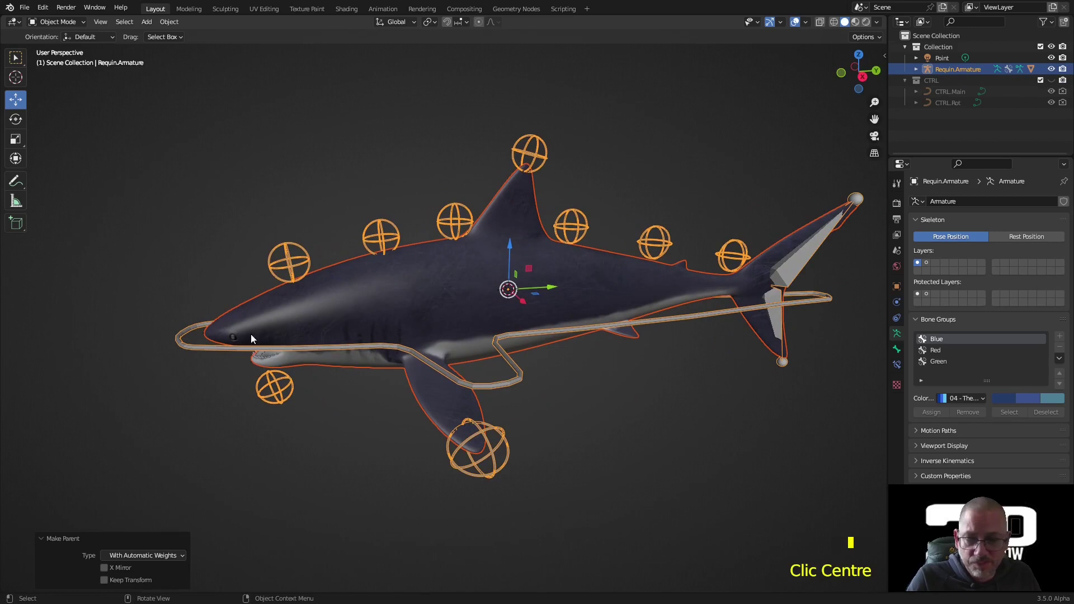
click(375, 218)
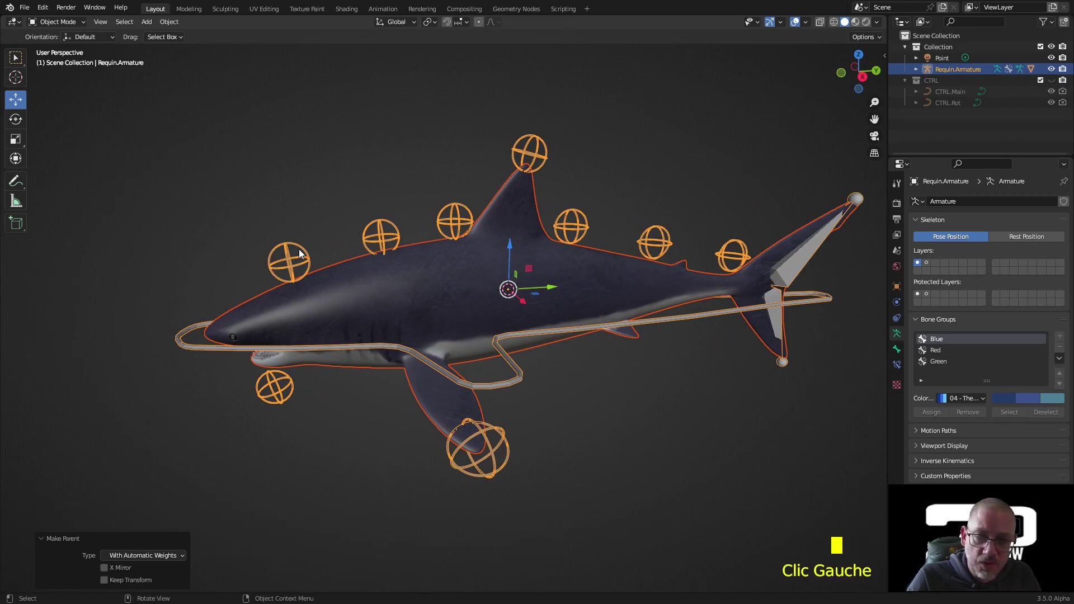
key(ctrl+Tab)
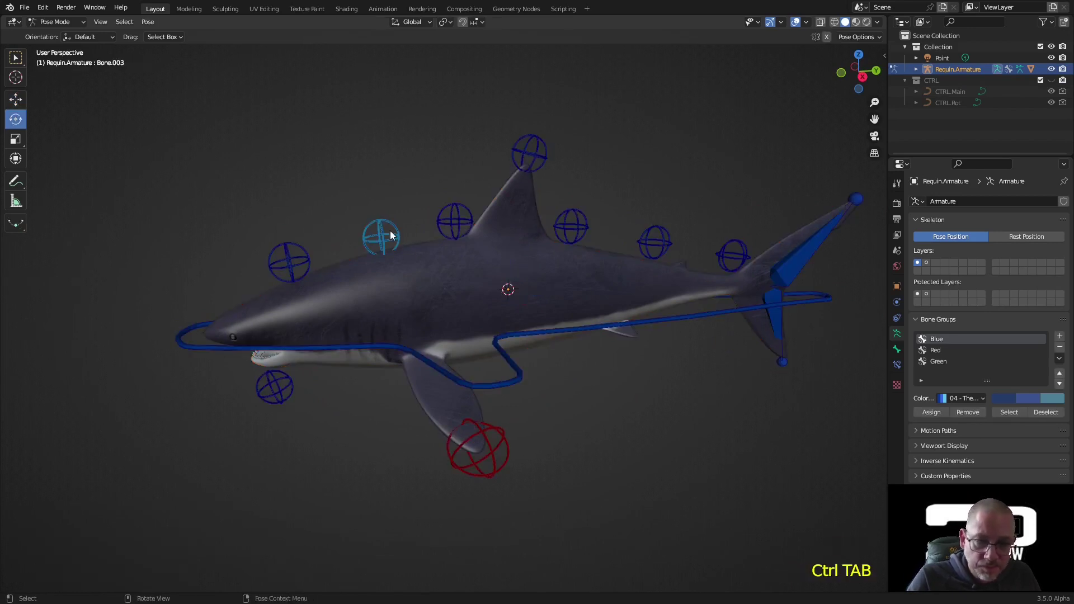
click(391, 235)
double_click(359, 269)
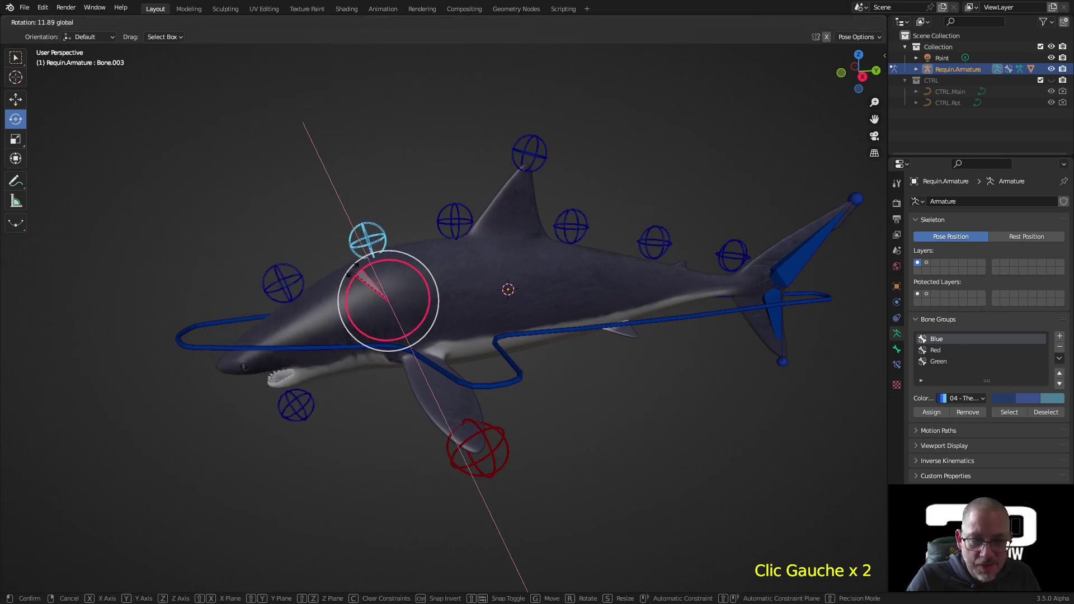
click(363, 278)
Rotate the lower jaw's Bone.006 by -14° around the global X axis and inspect the mouth
middle_drag(364, 277, 299, 411)
scroll(294, 404, down, 2)
click(323, 381)
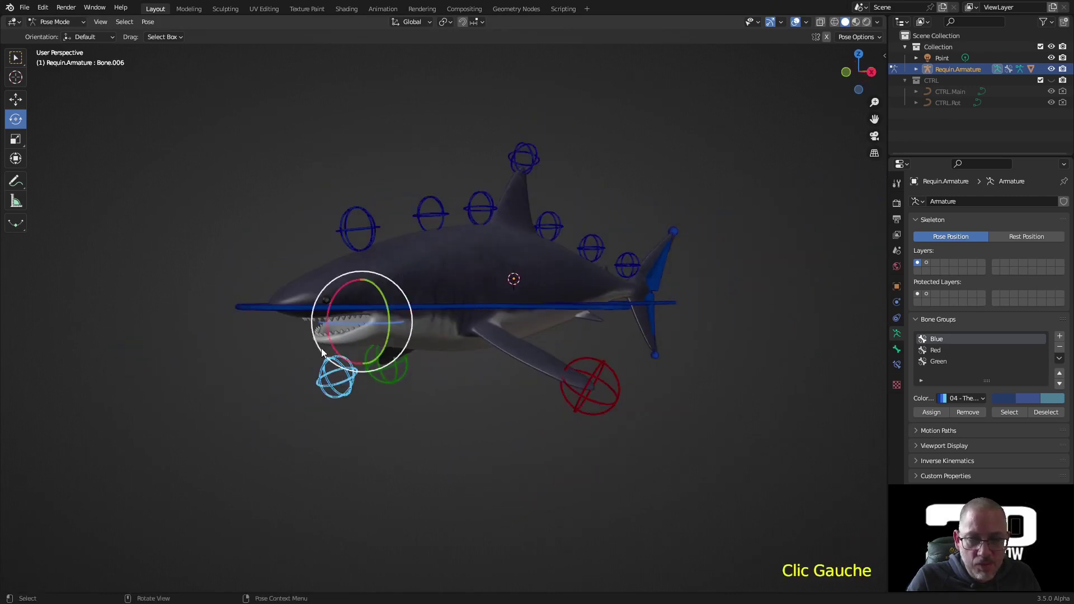
double_click(330, 303)
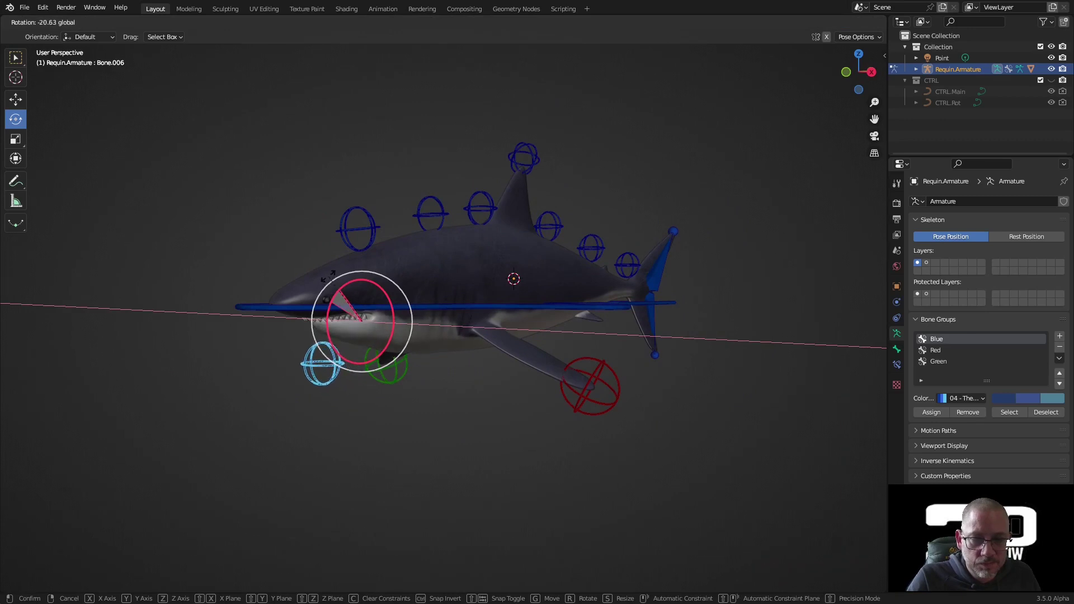
click(328, 292)
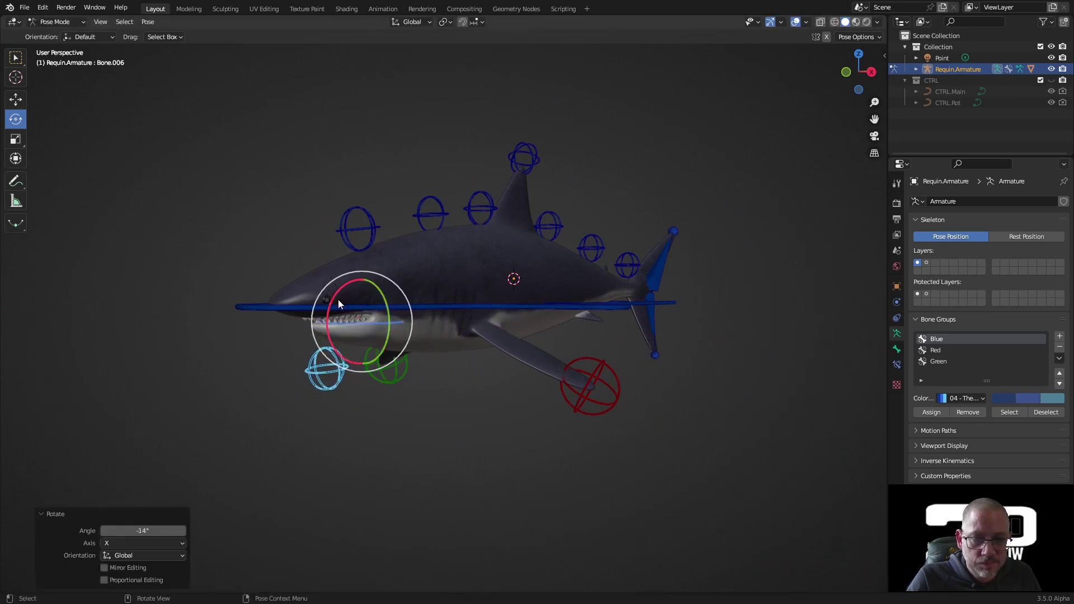
scroll(360, 327, up, 4)
middle_drag(361, 327, 532, 343)
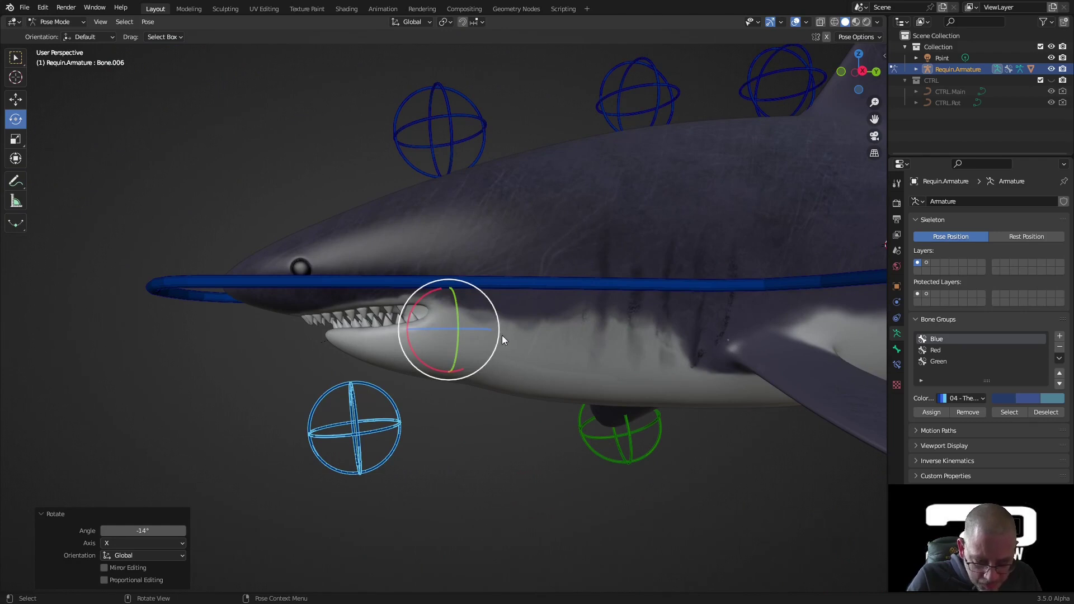
Move the two tail fin bones, Bone.011 and Bone.012, to the second bone layer
scroll(493, 364, down, 7)
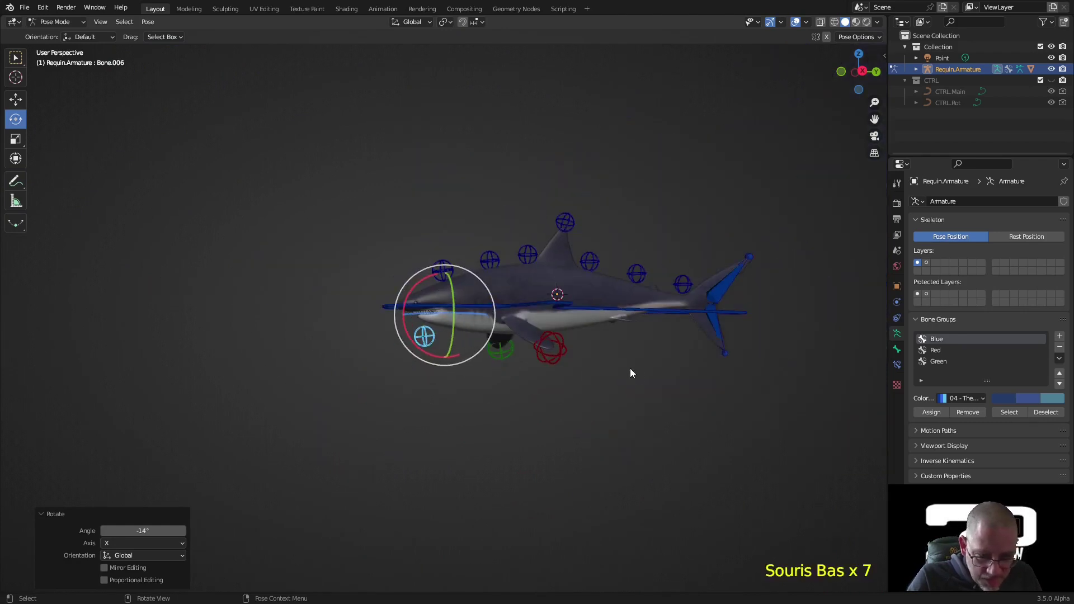
scroll(643, 387, up, 2)
scroll(678, 390, down, 2)
click(761, 294)
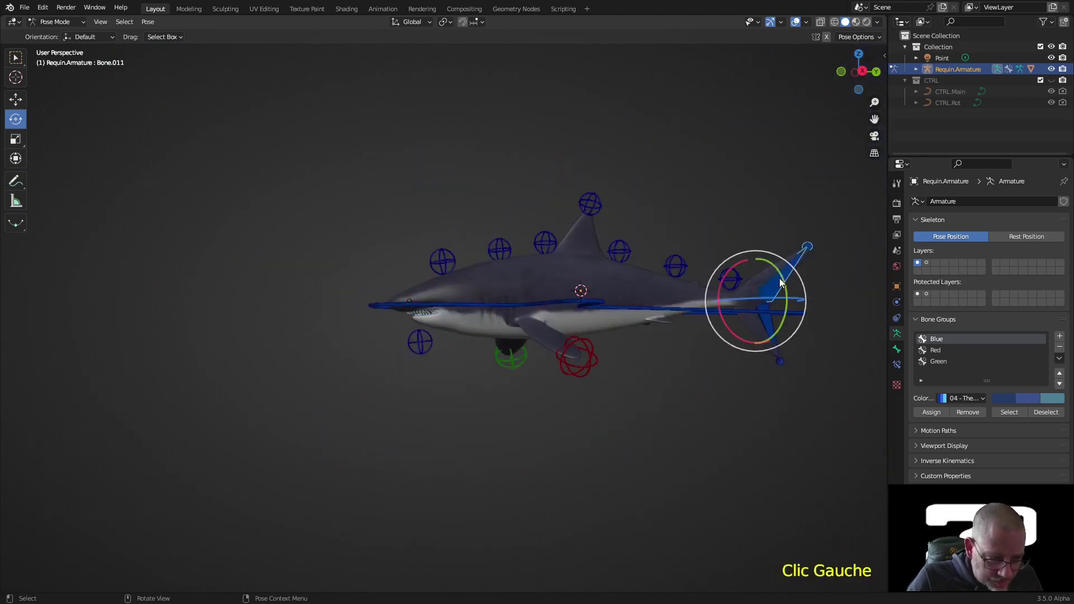
shift+click(764, 319)
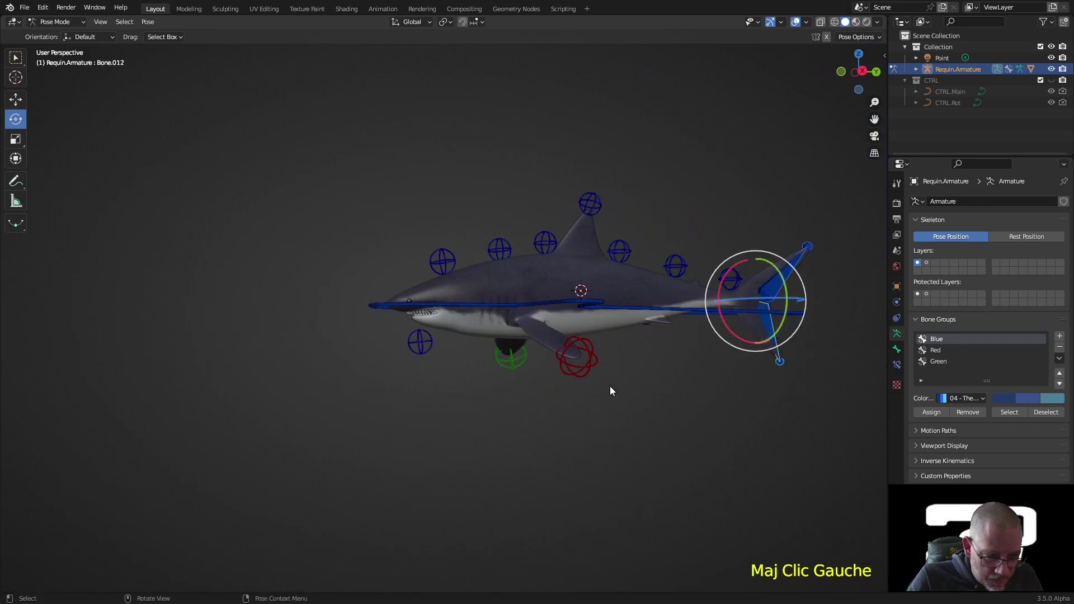
key(m)
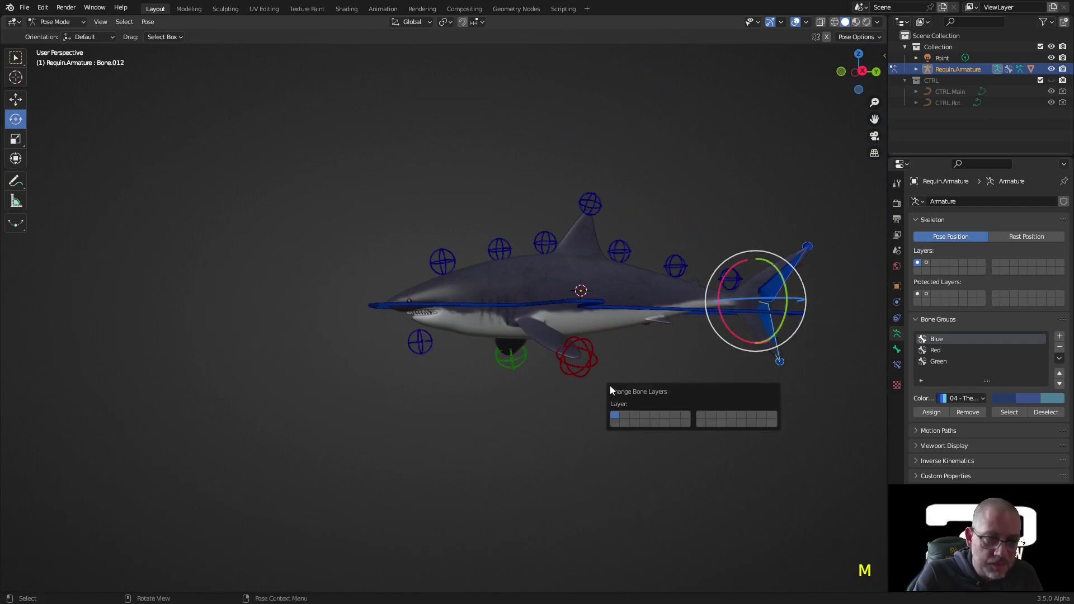
click(627, 415)
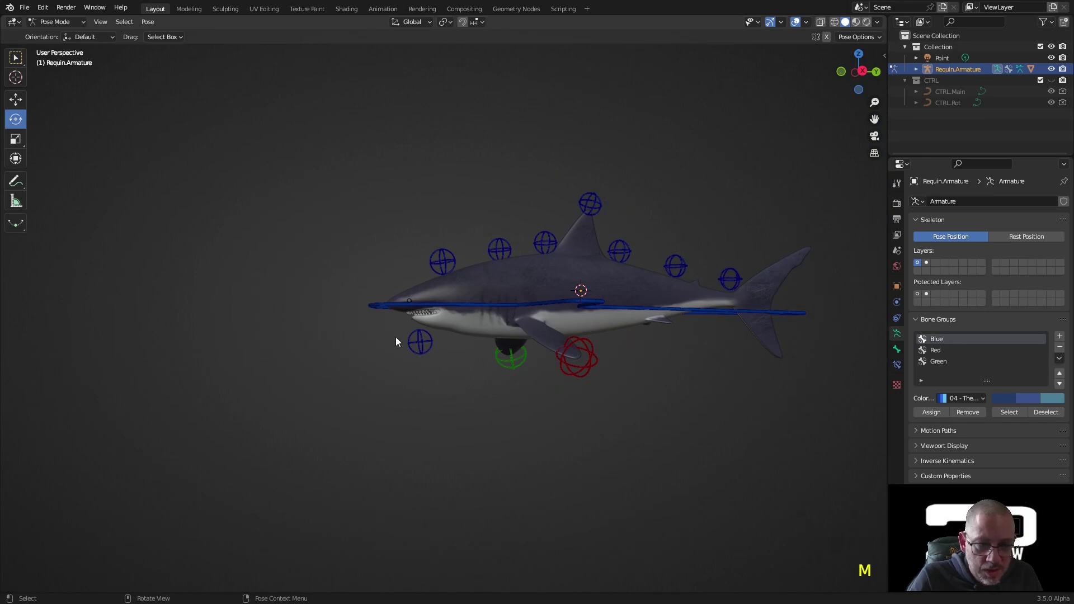
Turn on X-ray, move Bone.005 in the head from the second bone layer to the first, and display the first layer
scroll(425, 337, up, 4)
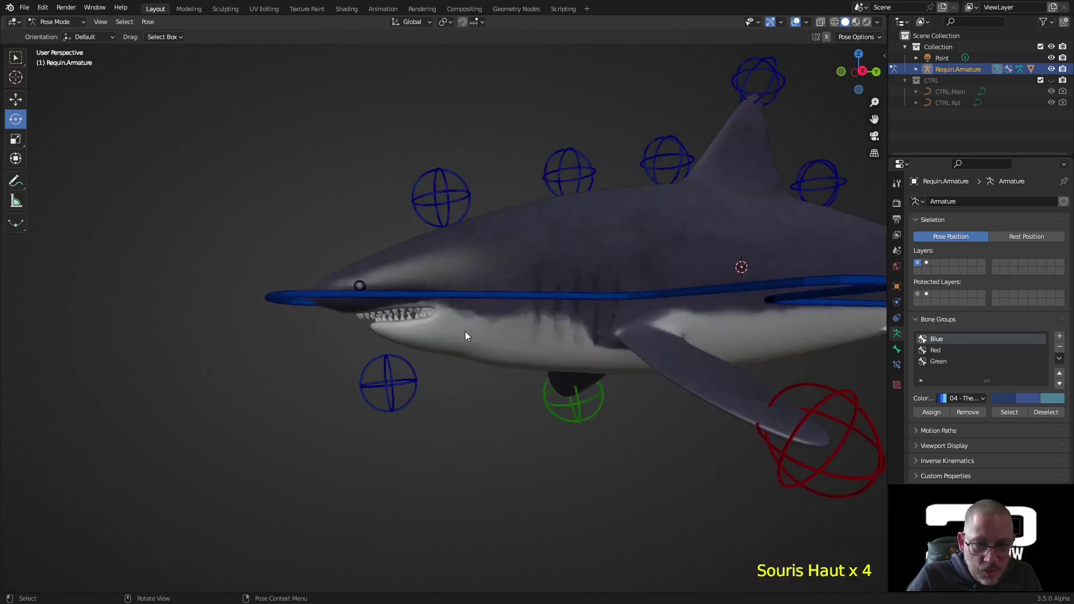
click(926, 262)
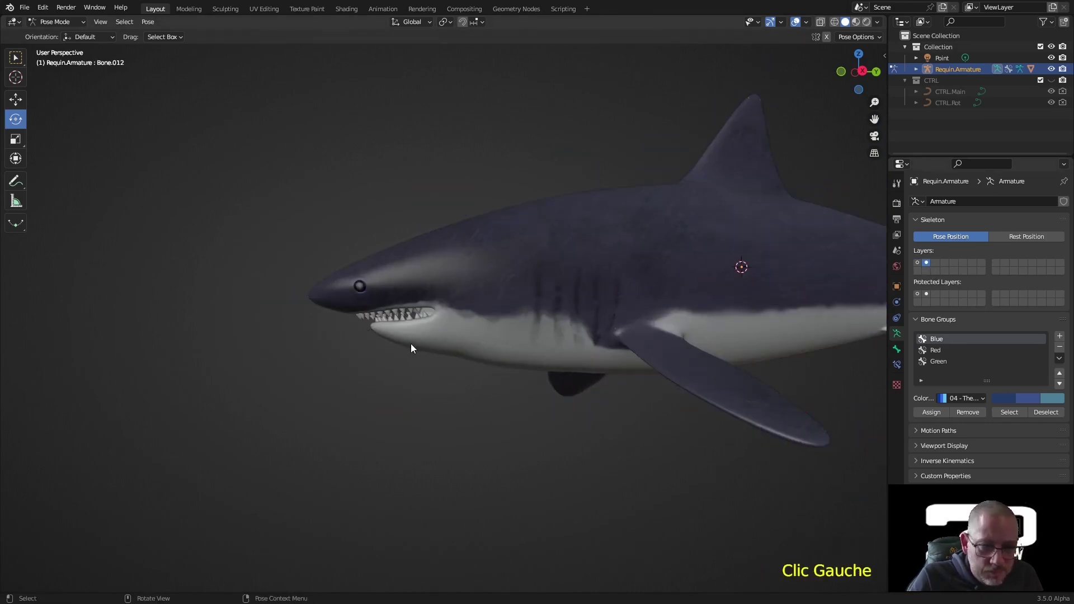
click(819, 23)
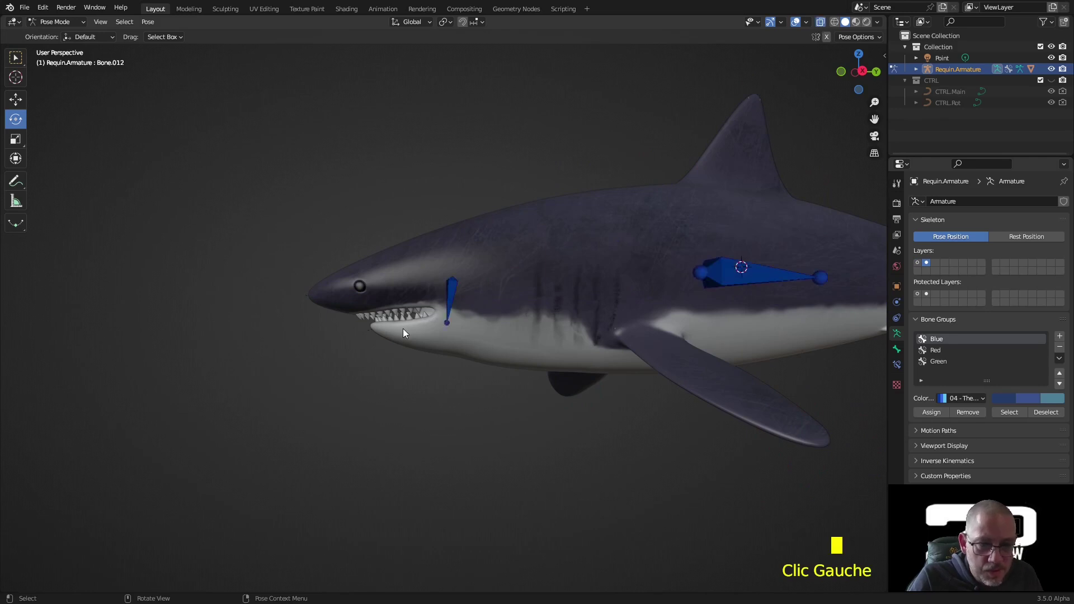
click(446, 296)
mouse_move(448, 296)
middle_down()
mouse_move(506, 318)
mouse_move(555, 318)
mouse_move(494, 335)
mouse_move(458, 311)
middle_up()
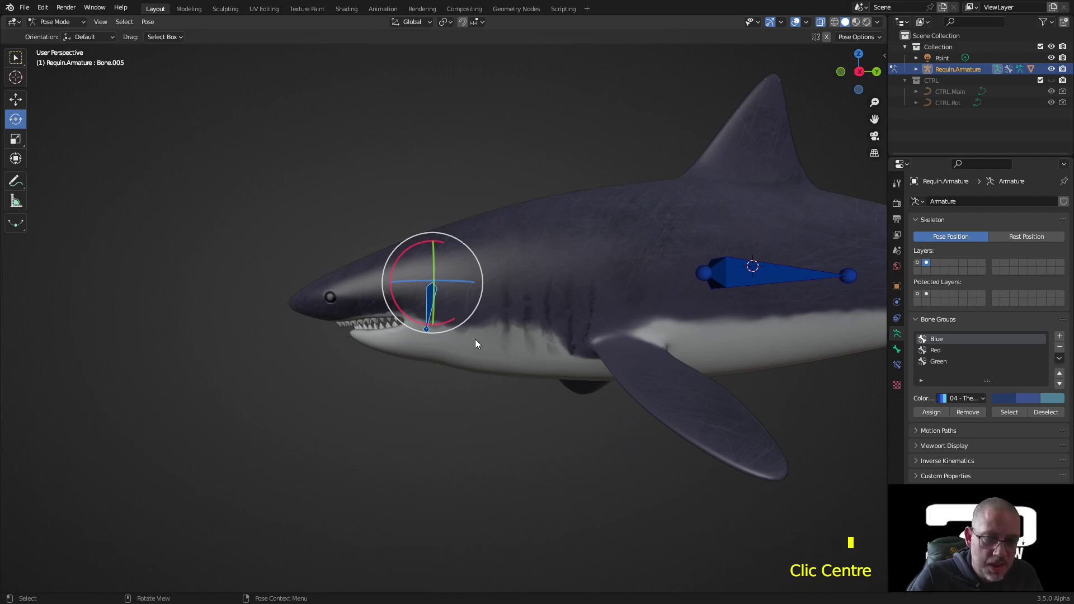
key(m)
click(480, 368)
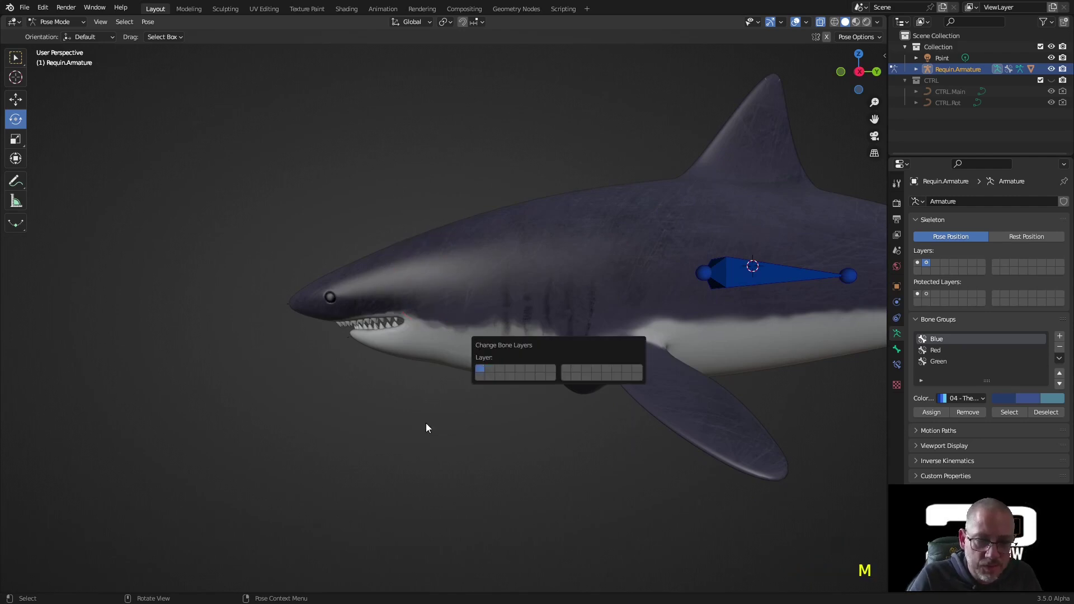
click(917, 263)
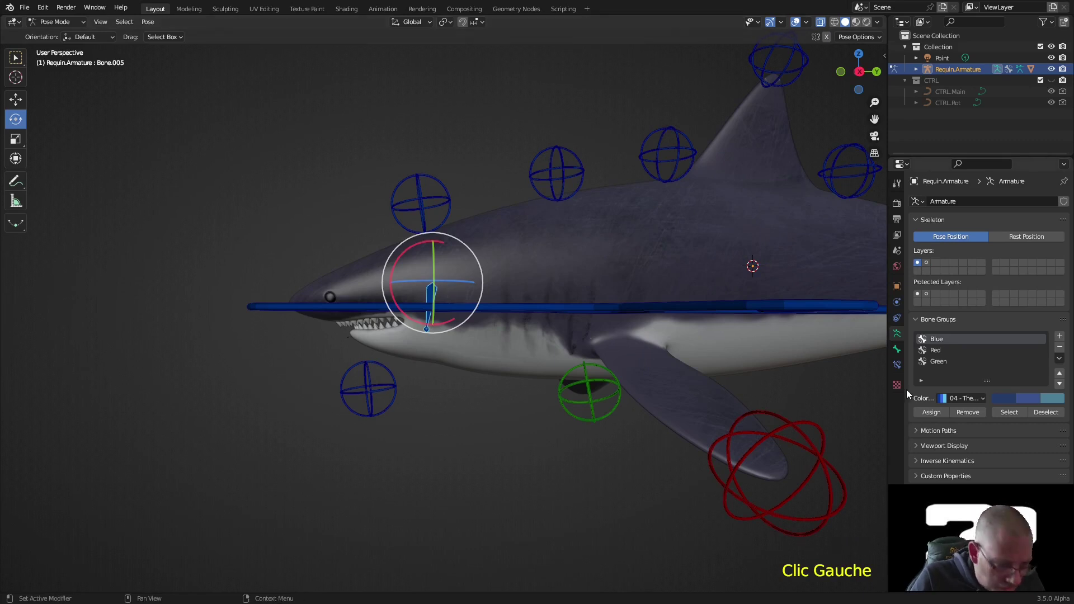
Assign CTRL.Rot as the custom shape of Bone.005 in the head
click(898, 347)
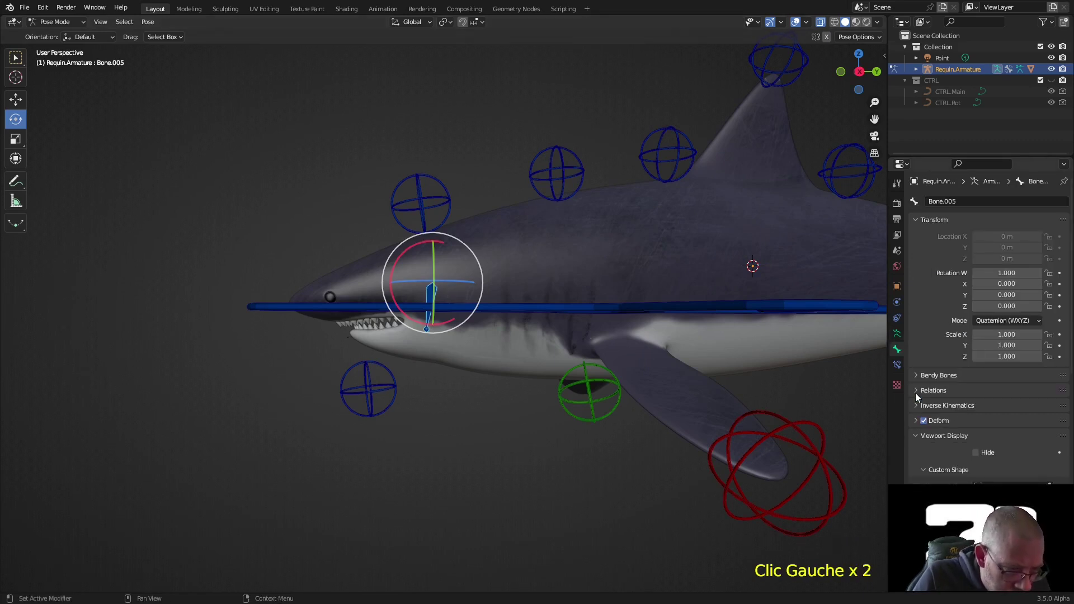
scroll(925, 442, down, 6)
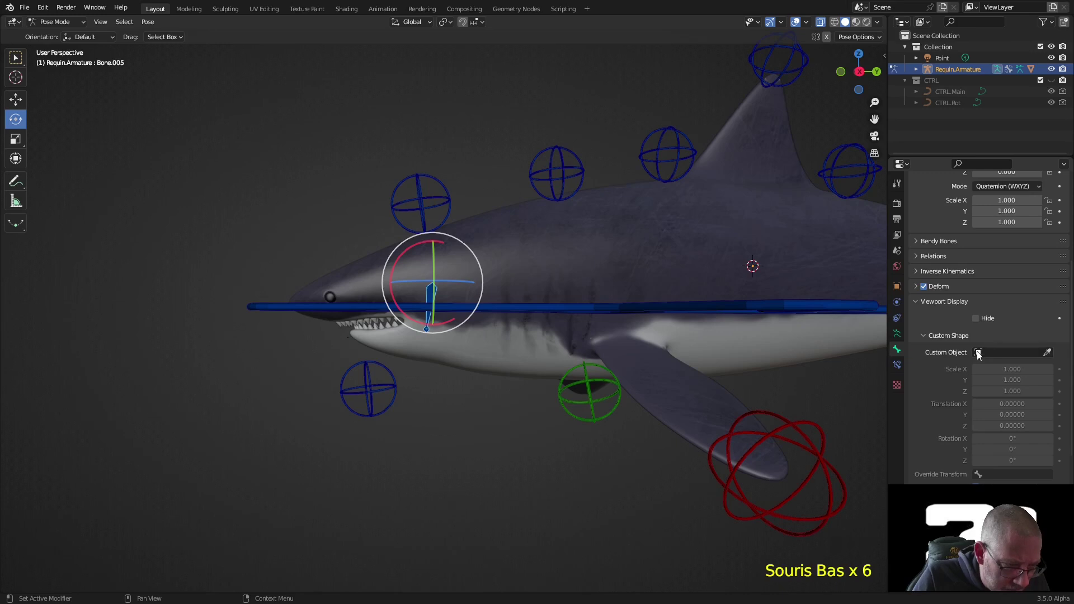
click(977, 353)
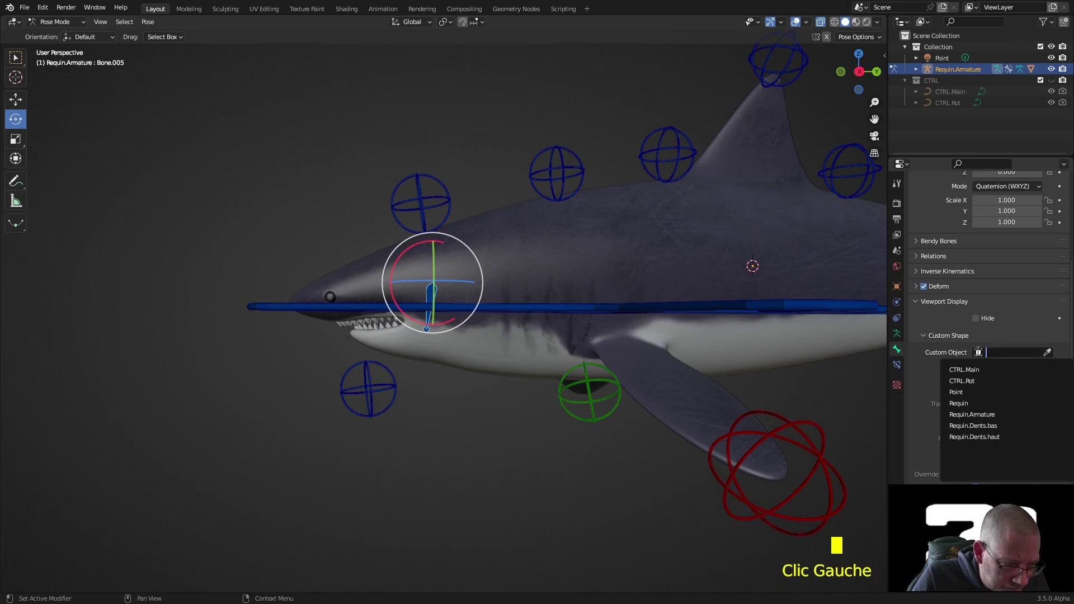
click(974, 381)
Set Bone.005's custom shape scale to 0.2 on X, Y and Z and disable Scale to Bone Length
mouse_move(444, 391)
middle_down()
mouse_move(463, 401)
mouse_move(440, 397)
middle_up()
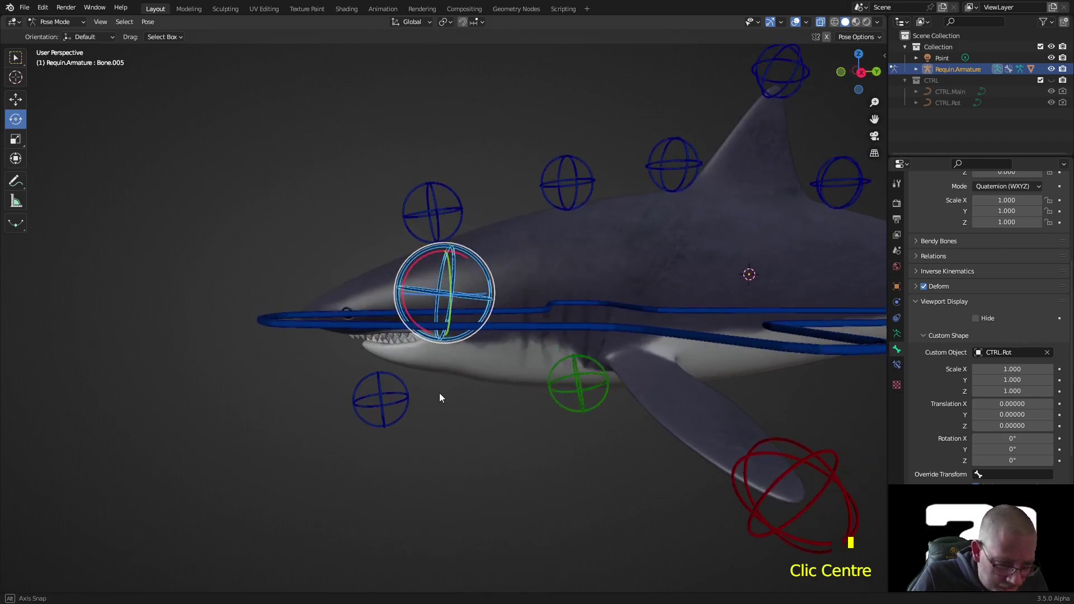
drag(995, 392, 995, 370)
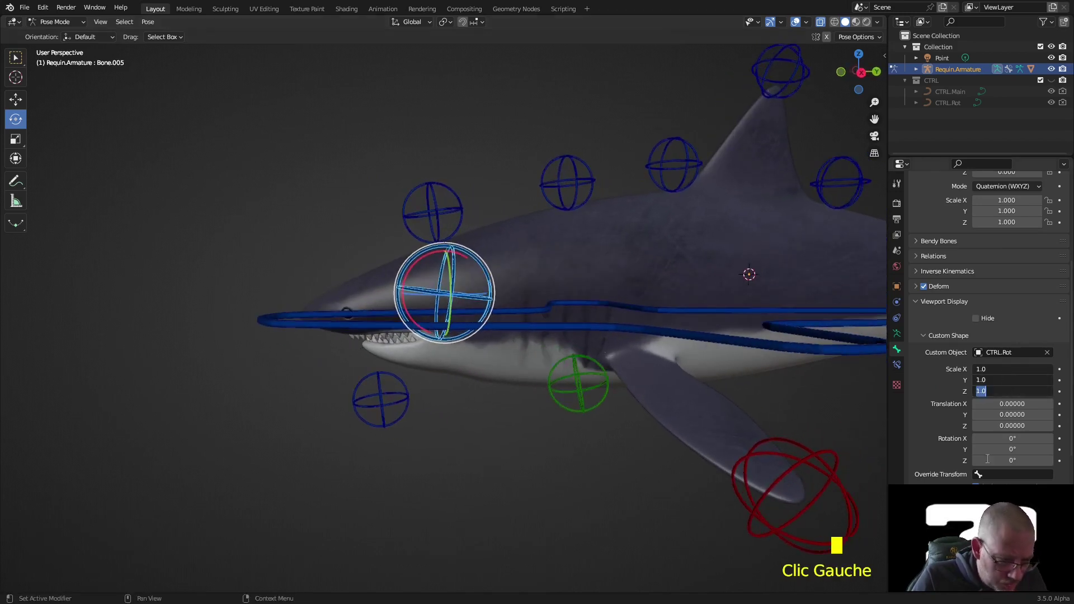
text(0.2)
key(Return)
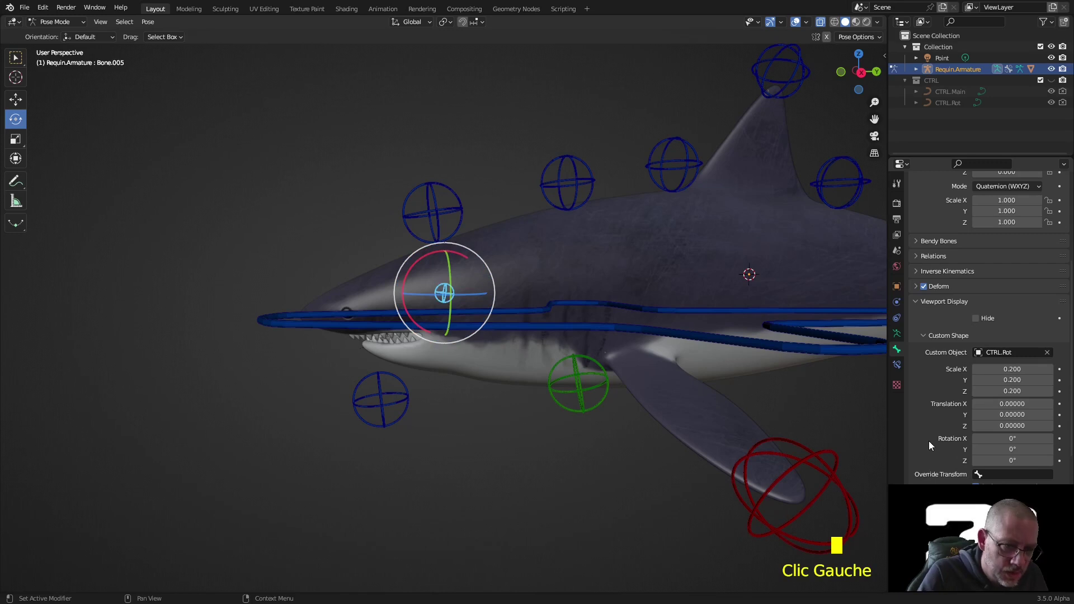
scroll(931, 438, down, 4)
click(975, 445)
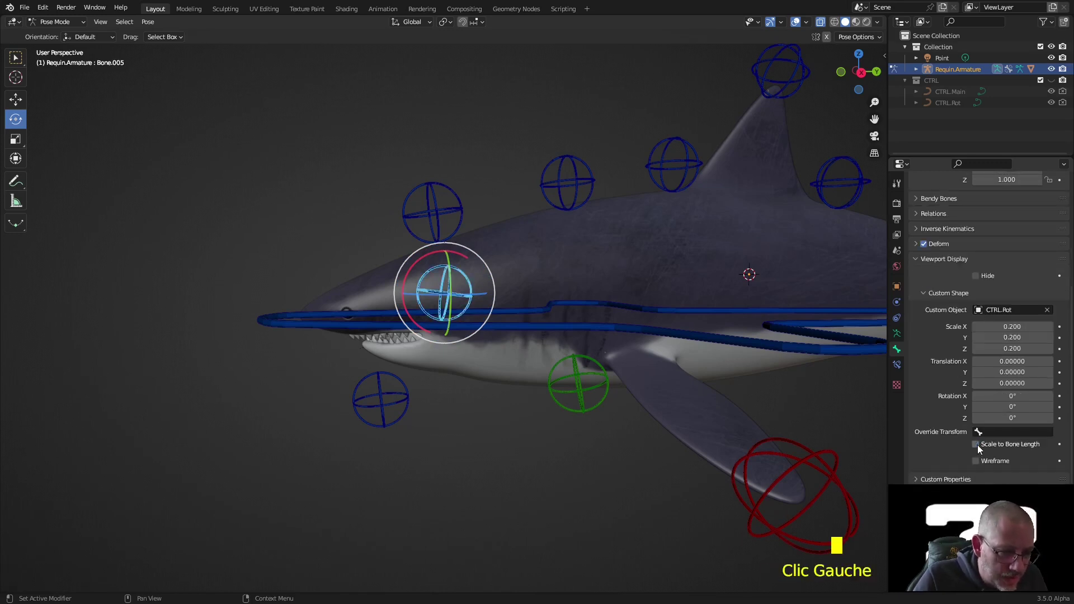
Offset Bone.005's custom shape by 0.76 on Y and -0.16 on Z, placing the control below the jaw
drag(1006, 383, 1029, 372)
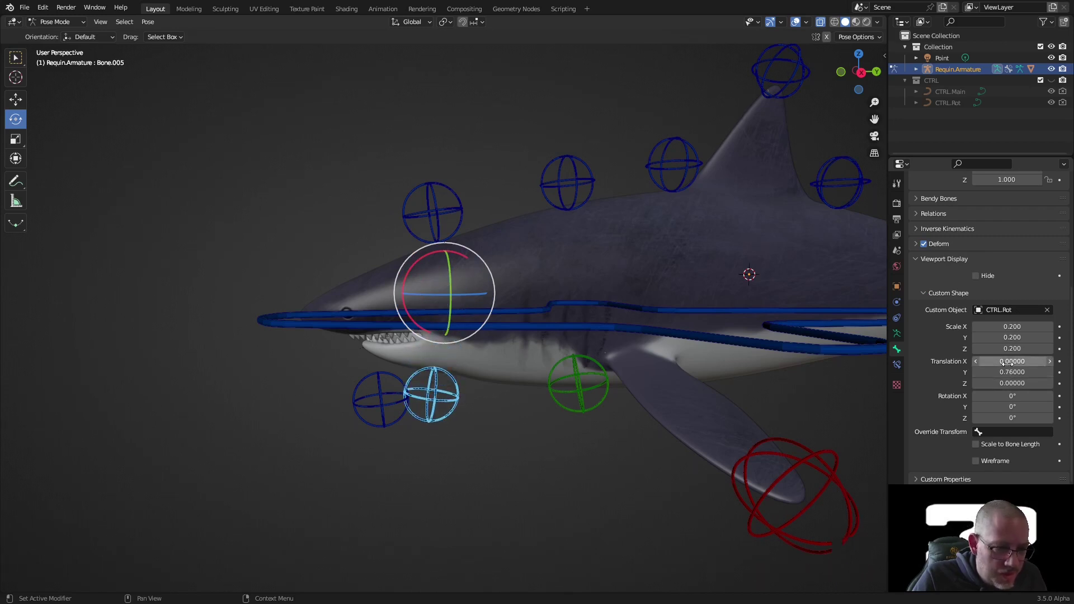
drag(1007, 363, 1018, 384)
mouse_move(554, 460)
middle_down()
mouse_move(571, 469)
mouse_move(654, 448)
mouse_move(585, 465)
mouse_move(549, 464)
mouse_move(550, 454)
middle_up()
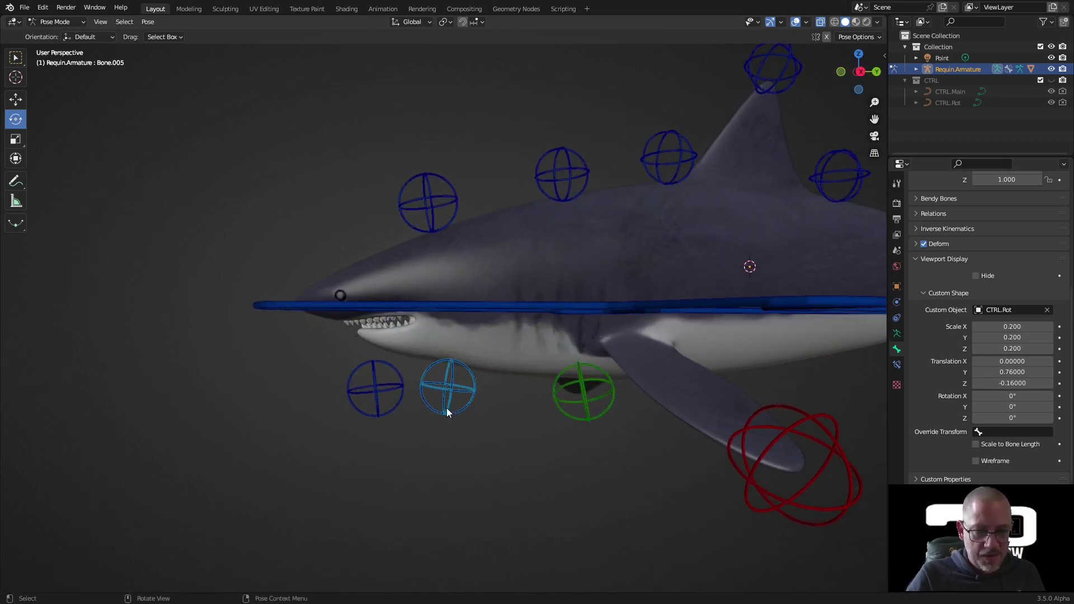
Test the jaw deformation by rotating Bone.005 and Bone.006 alternately with their controls below the mouth
click(455, 384)
key(r)
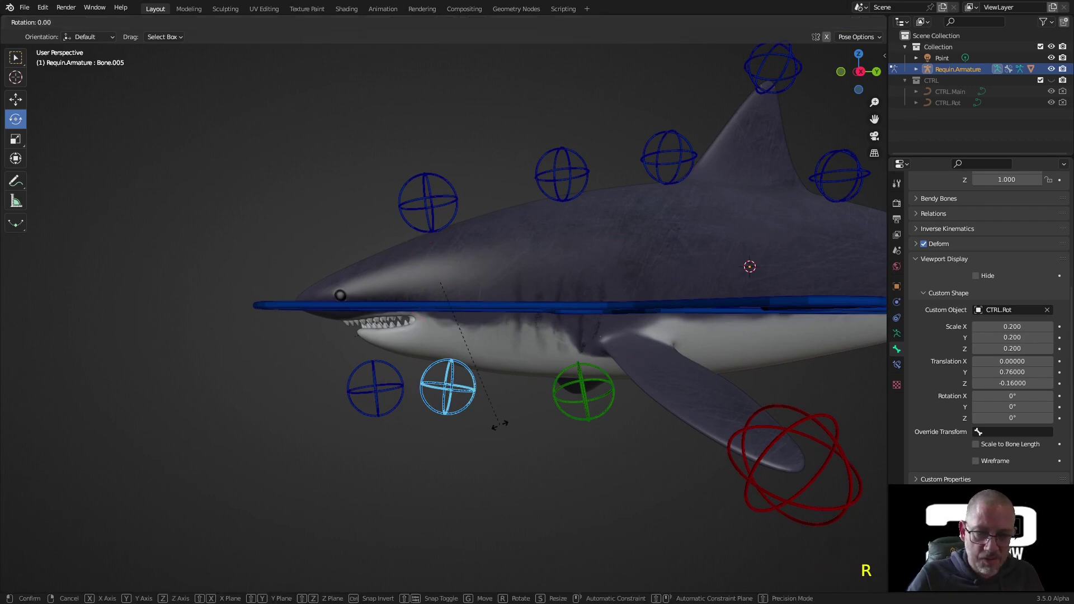
click(477, 430)
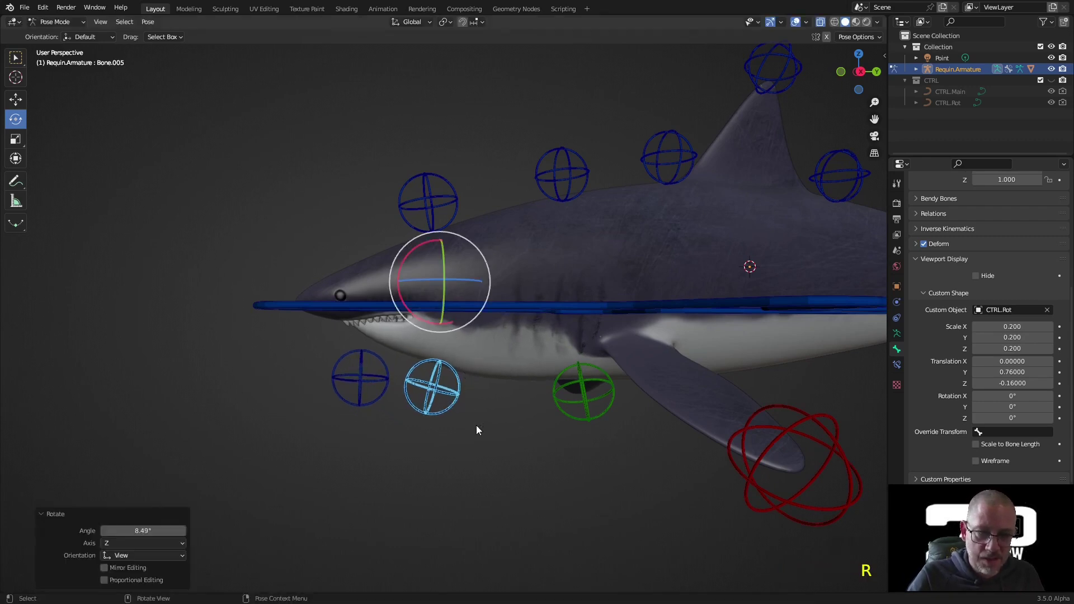
click(384, 363)
key(r)
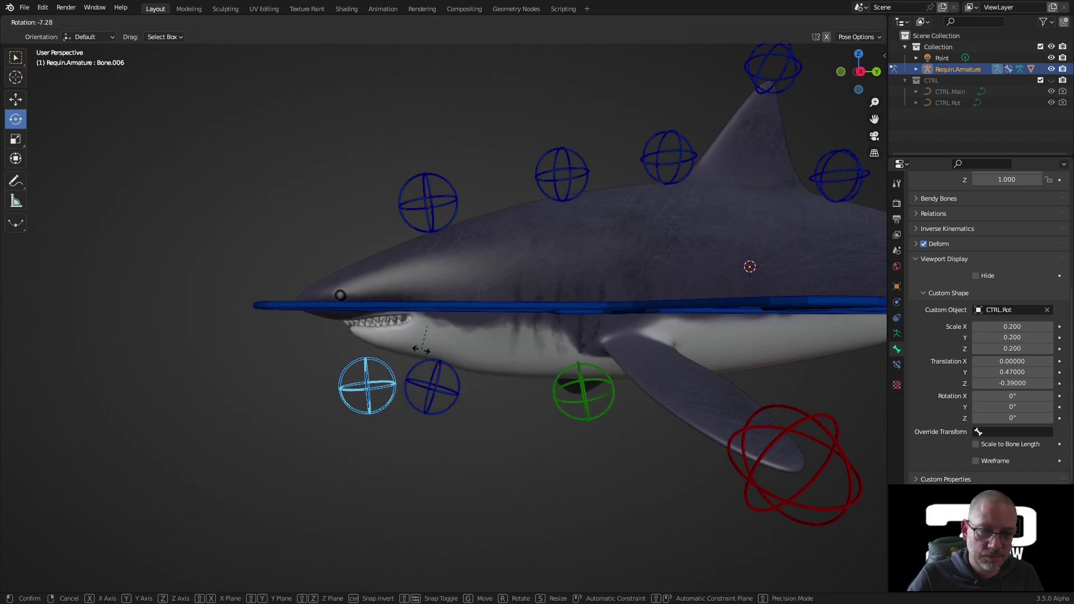
click(424, 344)
click(431, 363)
key(r)
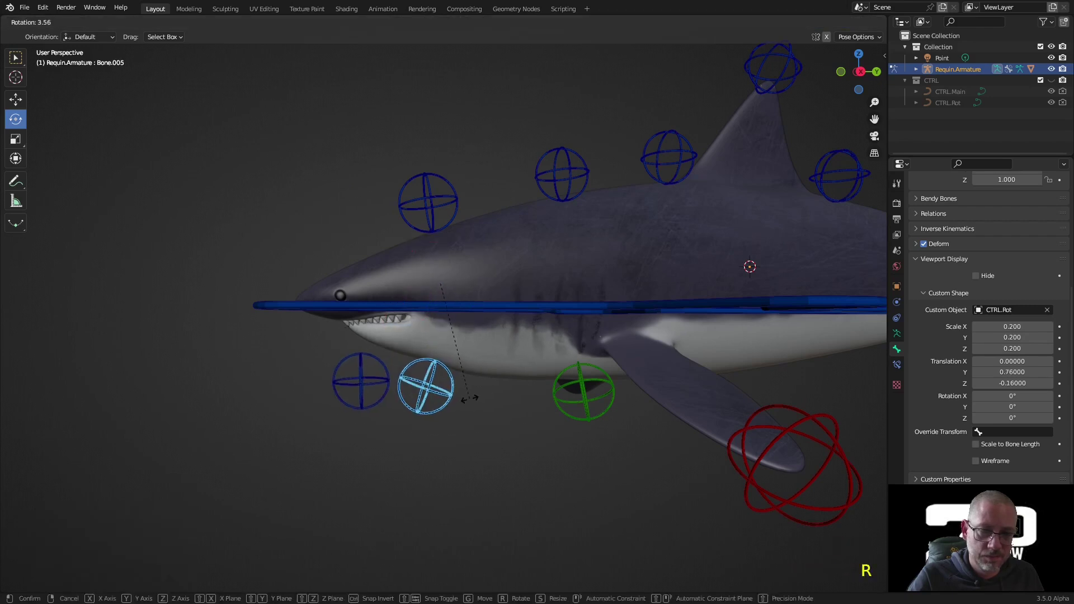
click(469, 401)
Rotate the jaw bones Bone.006 and Bone.005 again to try further mouth positions
click(372, 374)
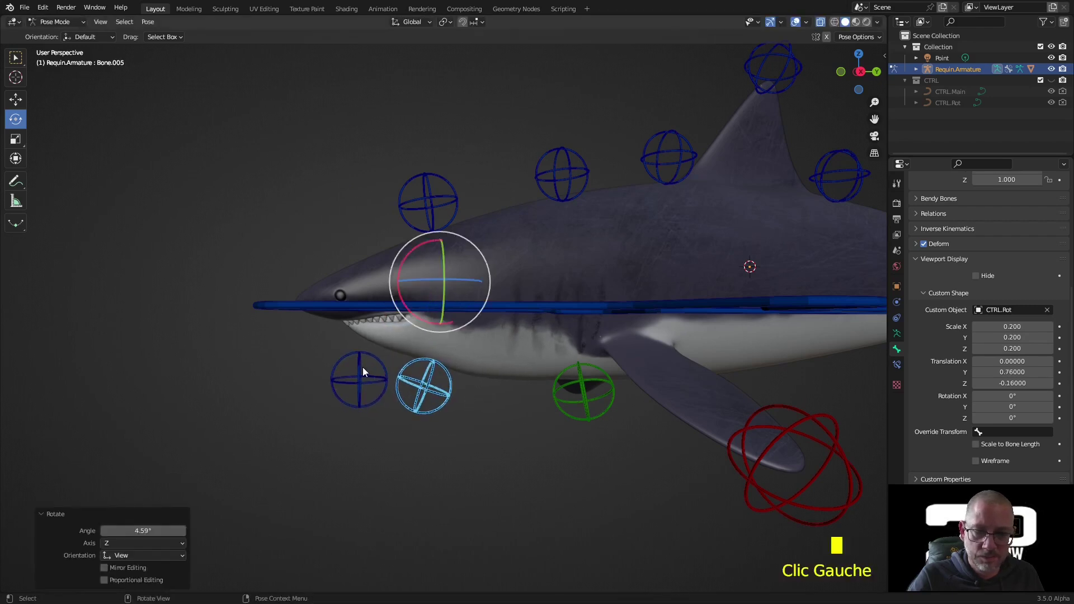
key(r)
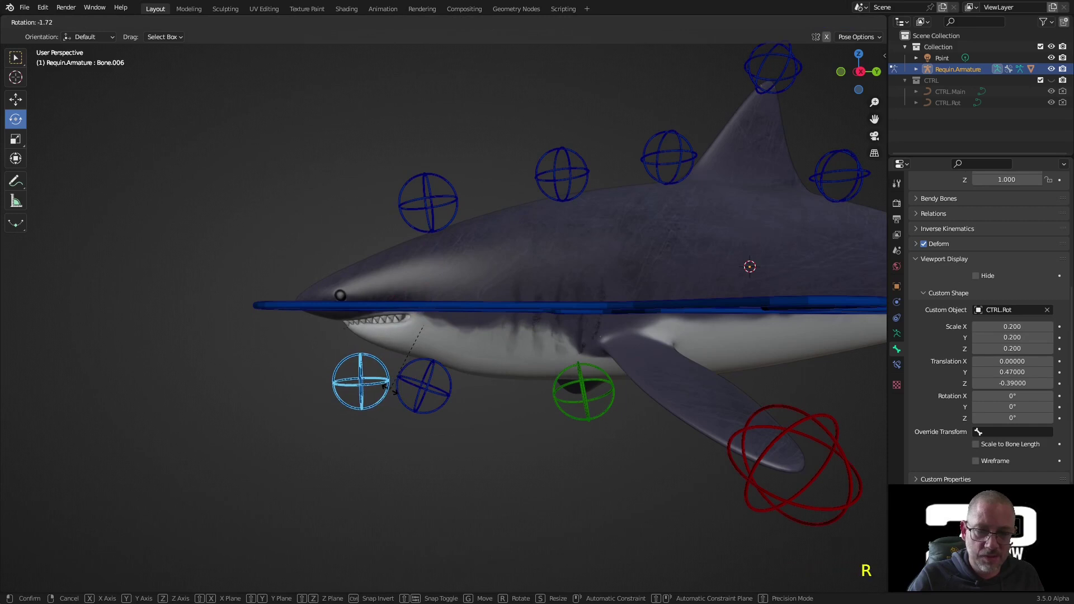
click(420, 399)
click(418, 399)
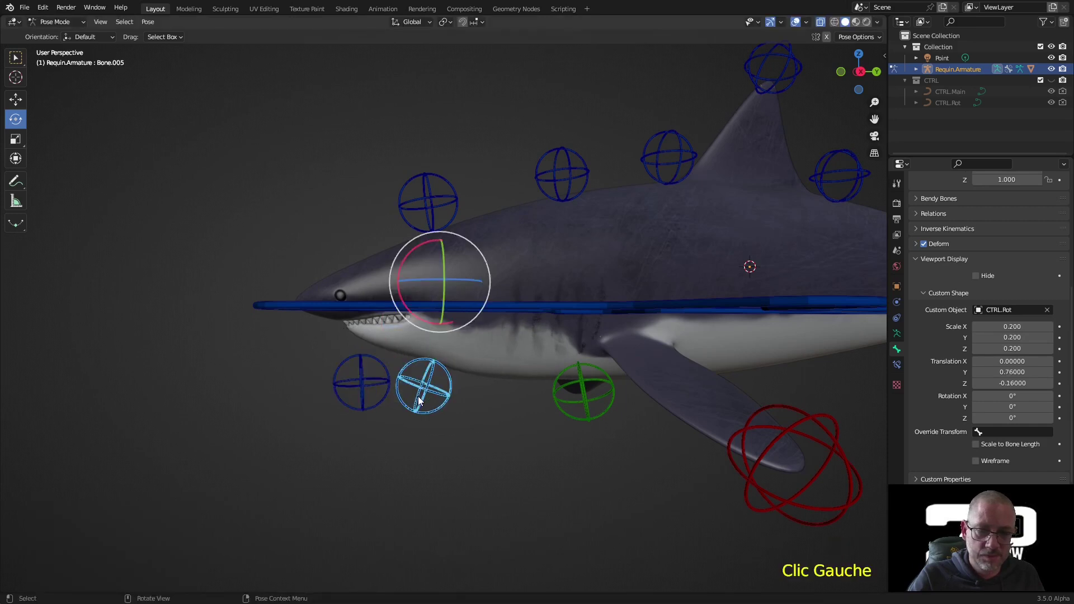
key(r)
click(368, 387)
click(352, 369)
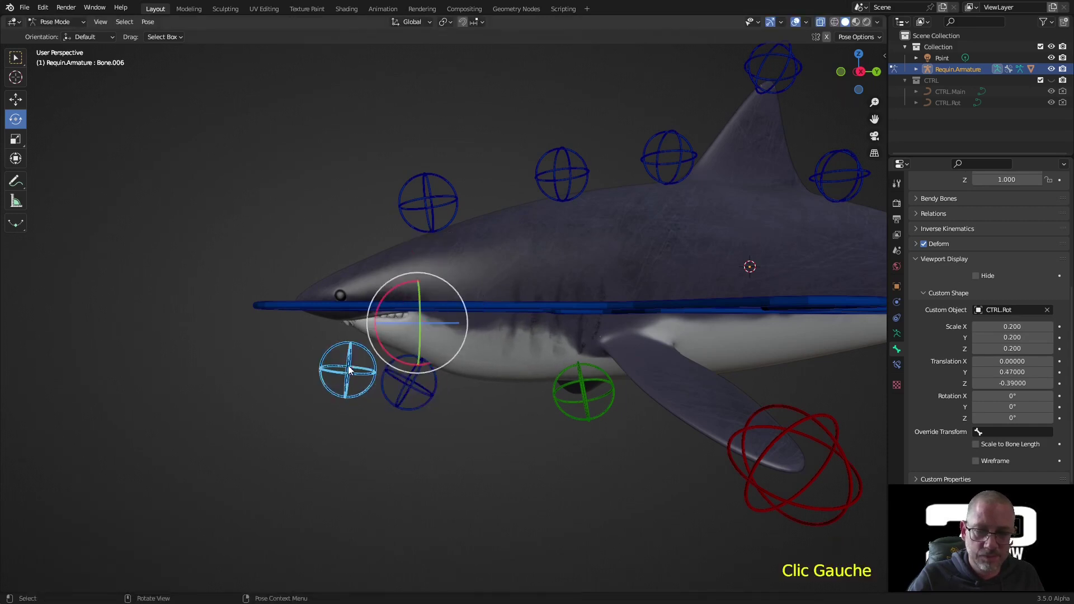
key(r)
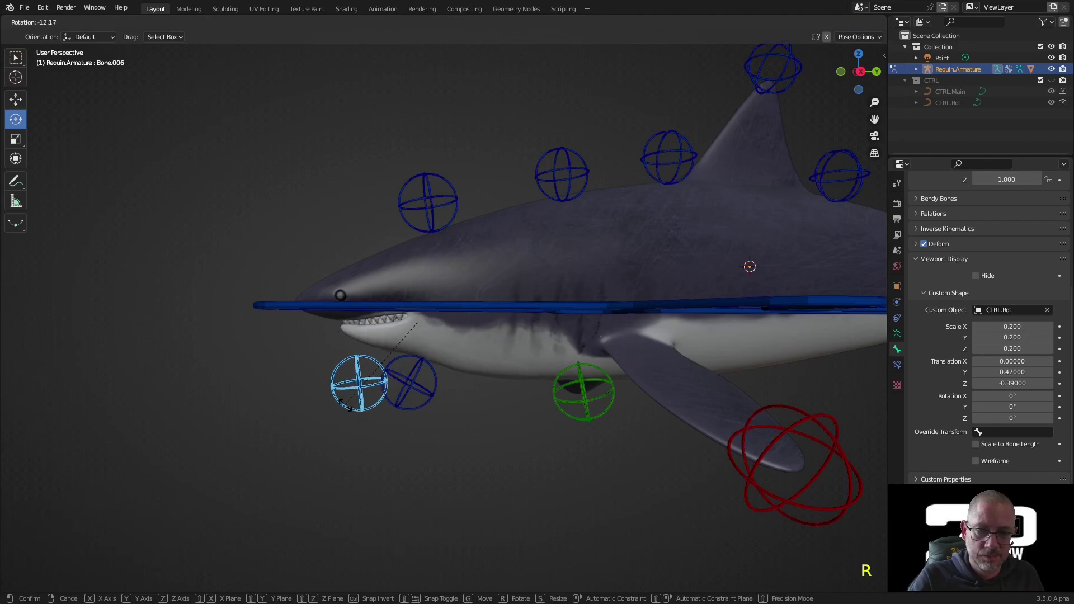
click(347, 400)
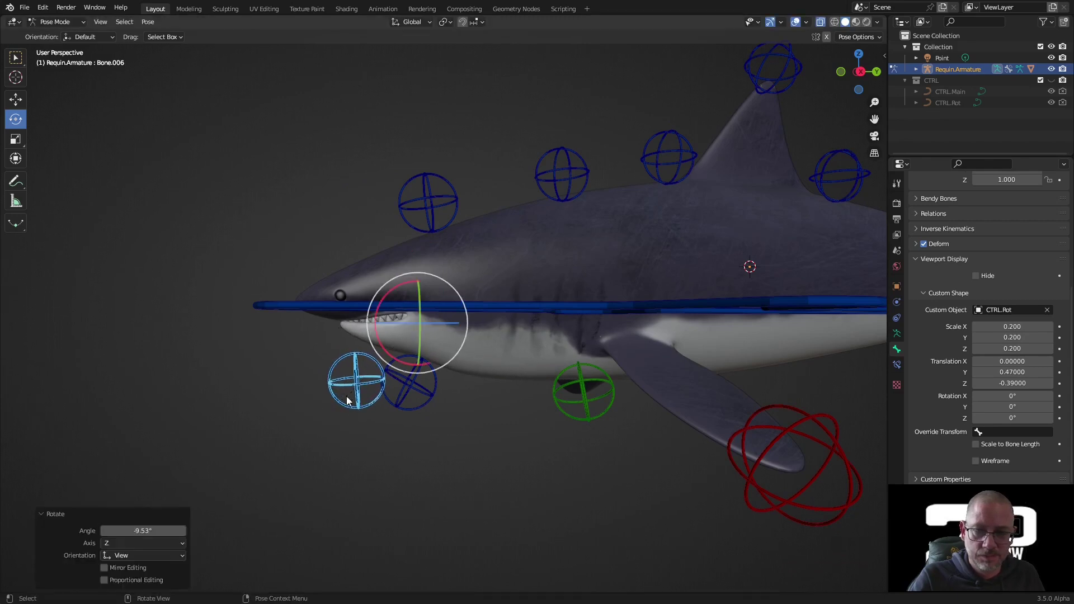
Test the head and front spine deformation by rotating Bone.004 and Bone.003
click(423, 213)
key(r)
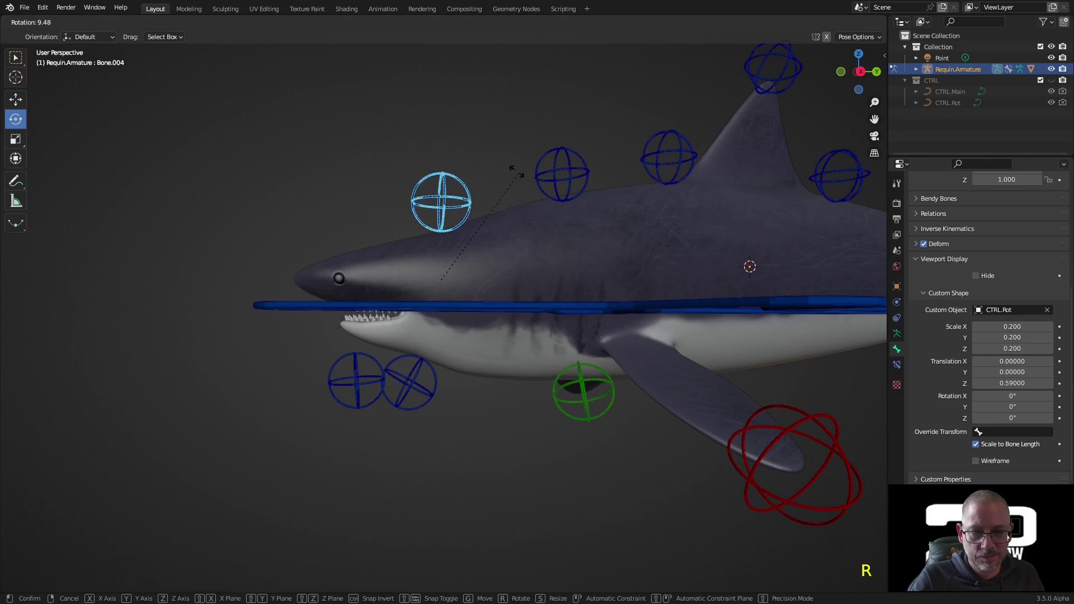
click(539, 175)
click(547, 172)
key(r)
click(526, 180)
Select all the shark's pose bones, clear their rotation and deselect them
middle_drag(525, 180, 510, 240)
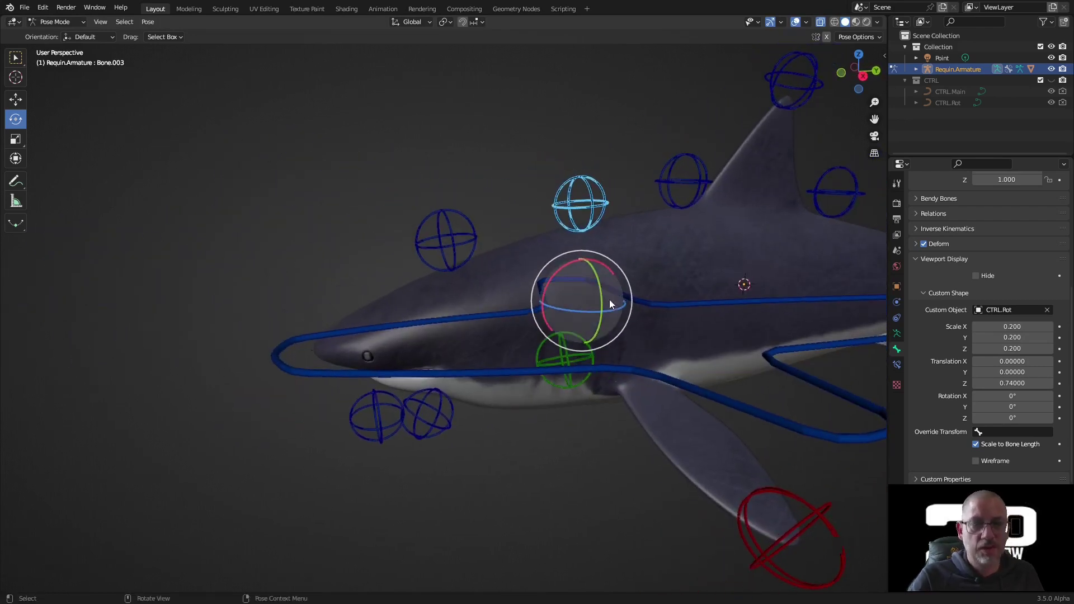
shift+middle_drag(611, 304, 416, 287)
scroll(405, 324, down, 2)
middle_drag(404, 324, 434, 300)
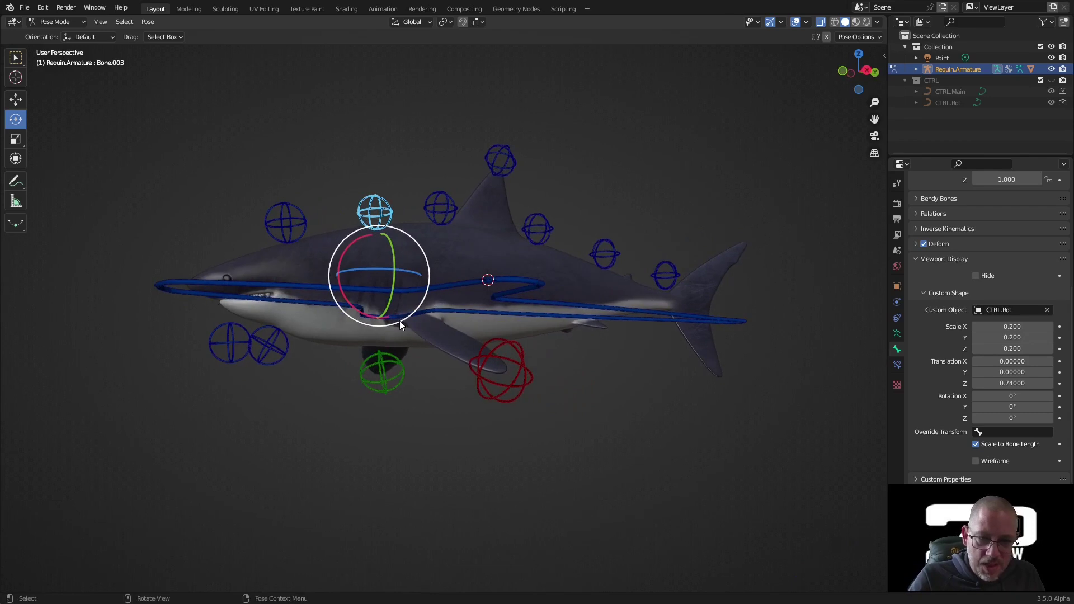
key(a)
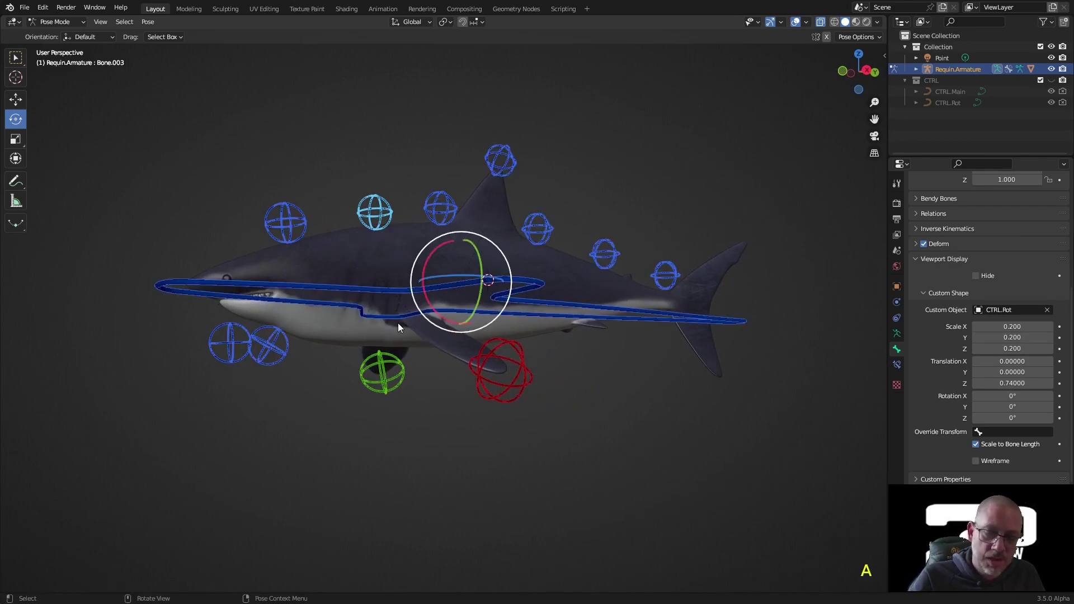
key(alt+r)
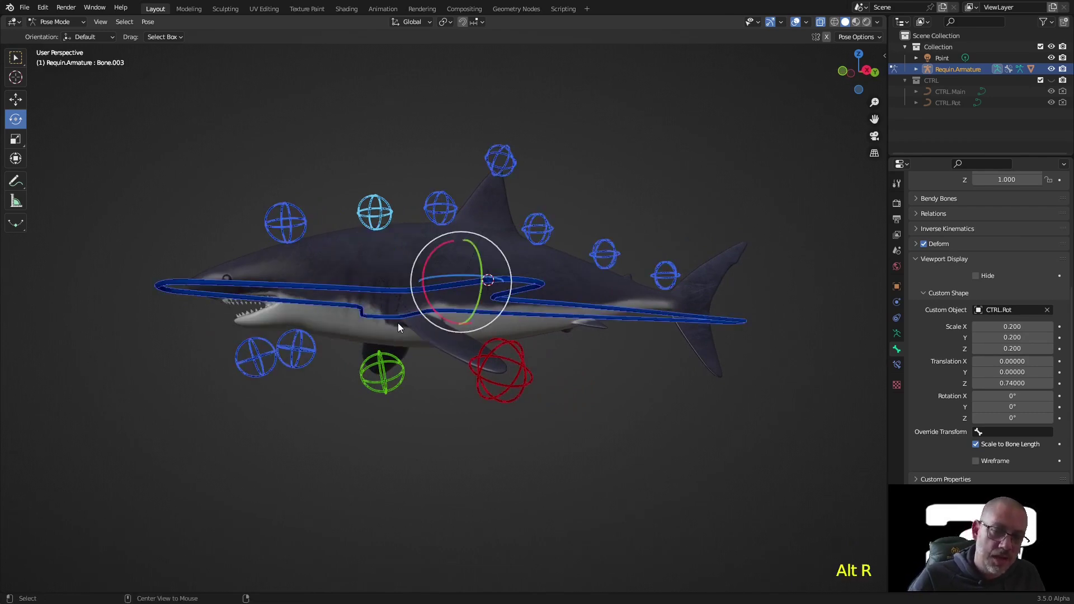
click(333, 456)
middle_drag(345, 448, 408, 465)
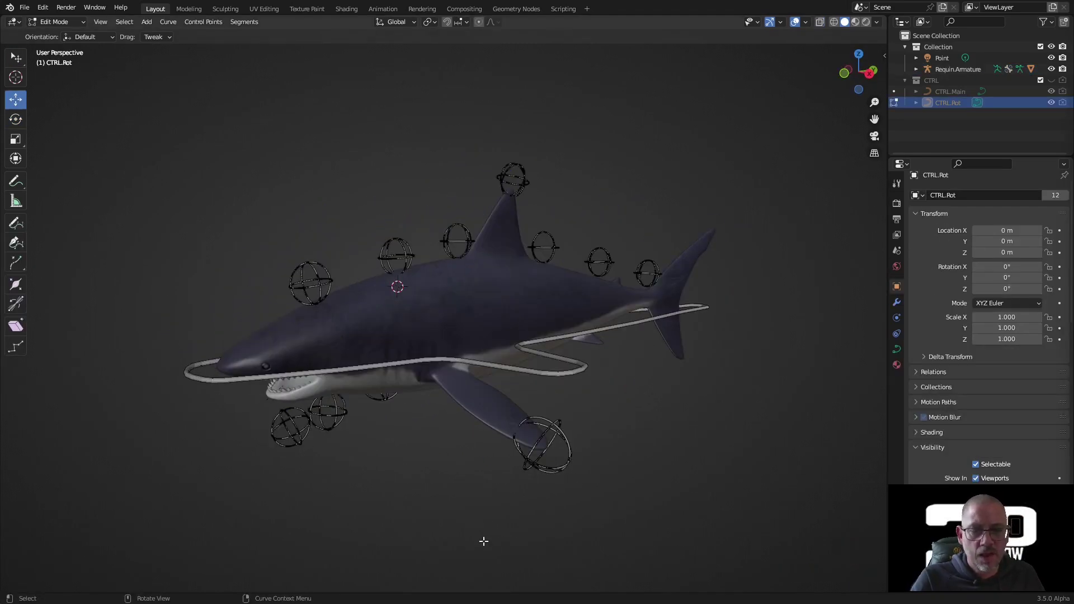
Return to Object Mode and unhide the CTRL collection, keeping the CTRL.Rot curve selected
middle_drag(484, 541, 489, 502)
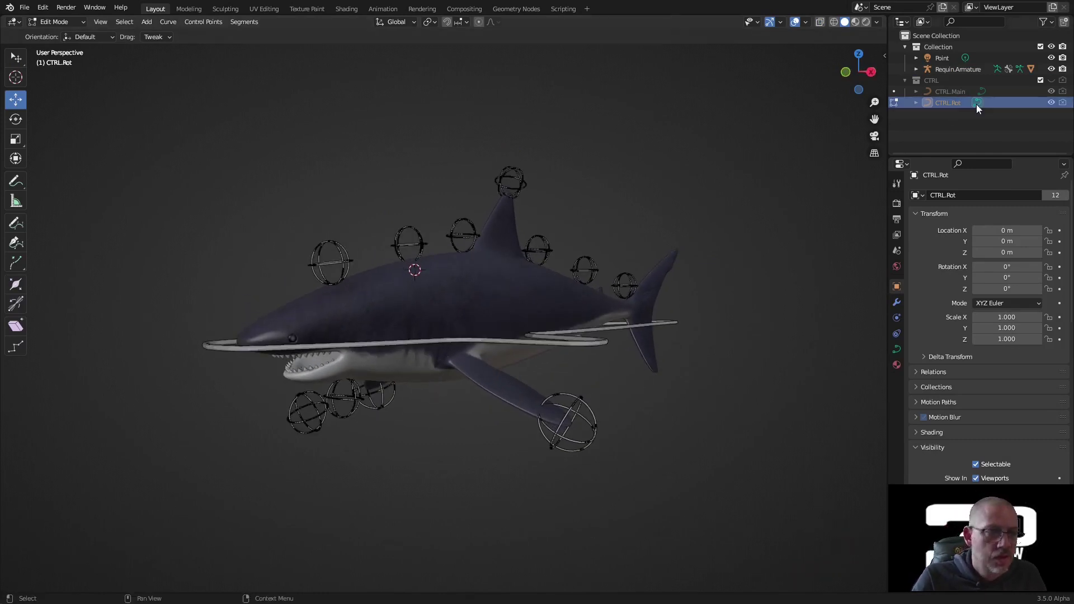
key(Tab)
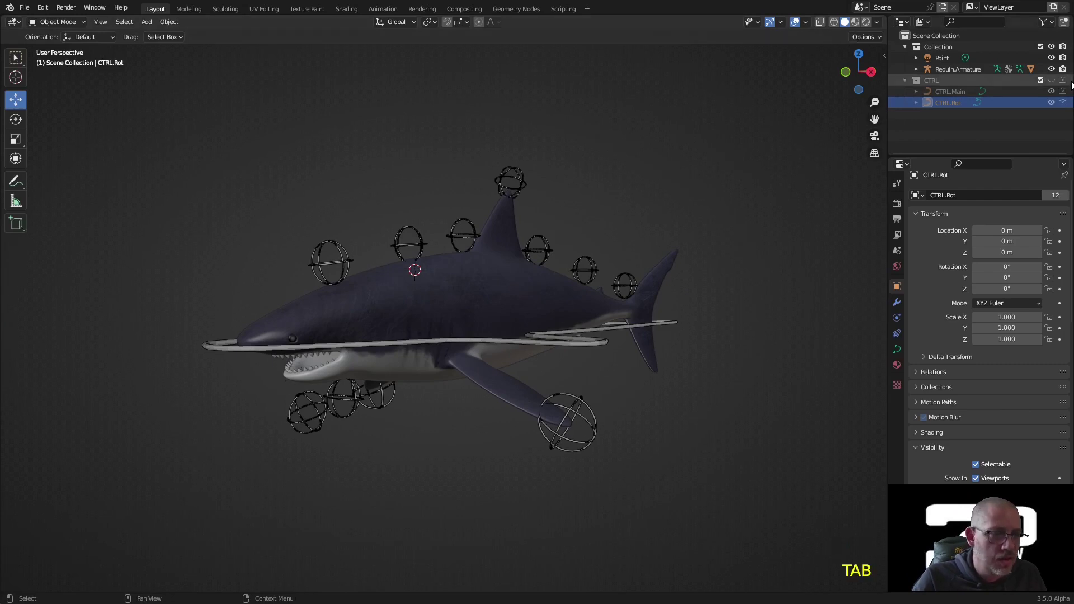
click(1053, 81)
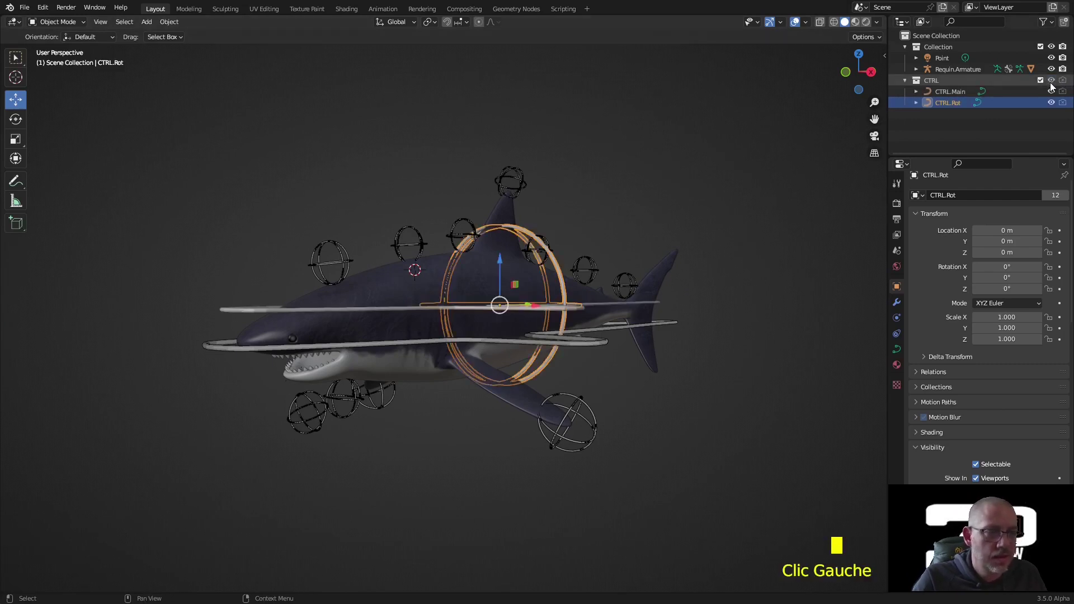
click(605, 205)
click(526, 230)
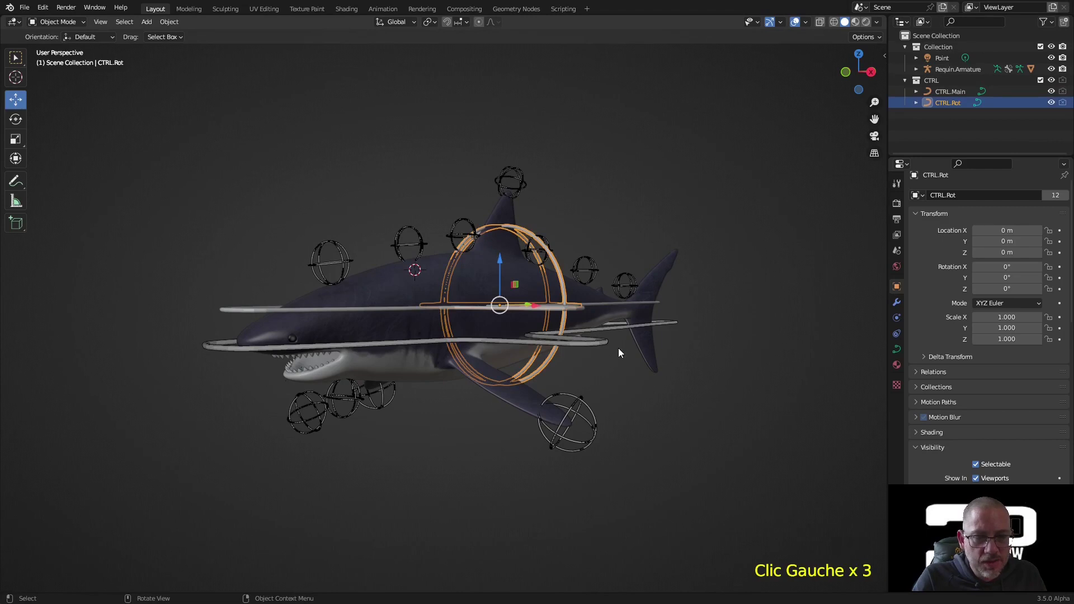
Scale all of CTRL.Rot's control points by about 0.396 in Edit Mode, and hide the CTRL collection
key(Tab)
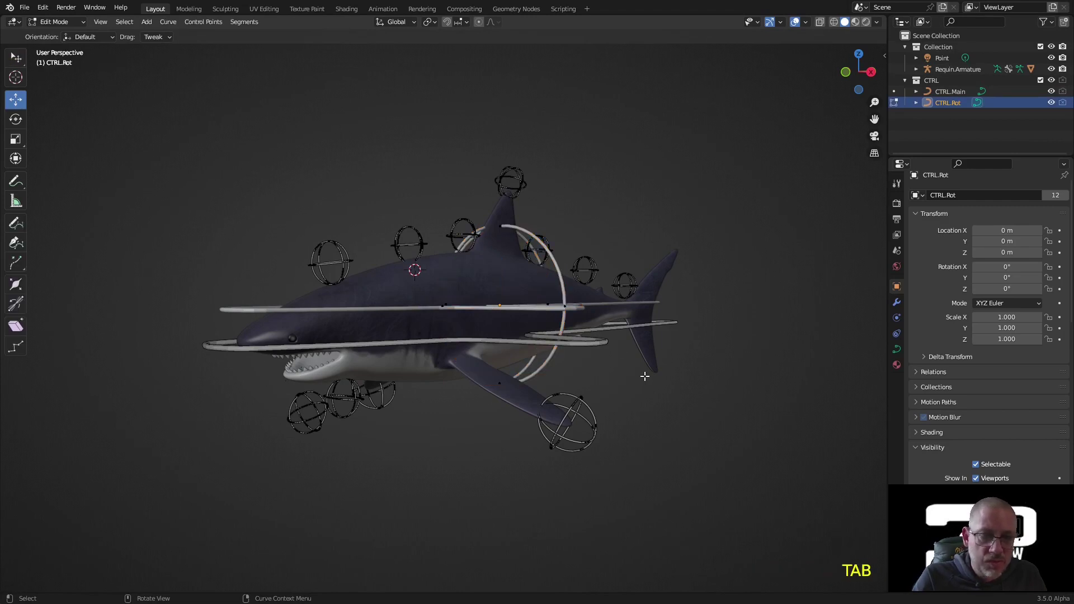
key(a)
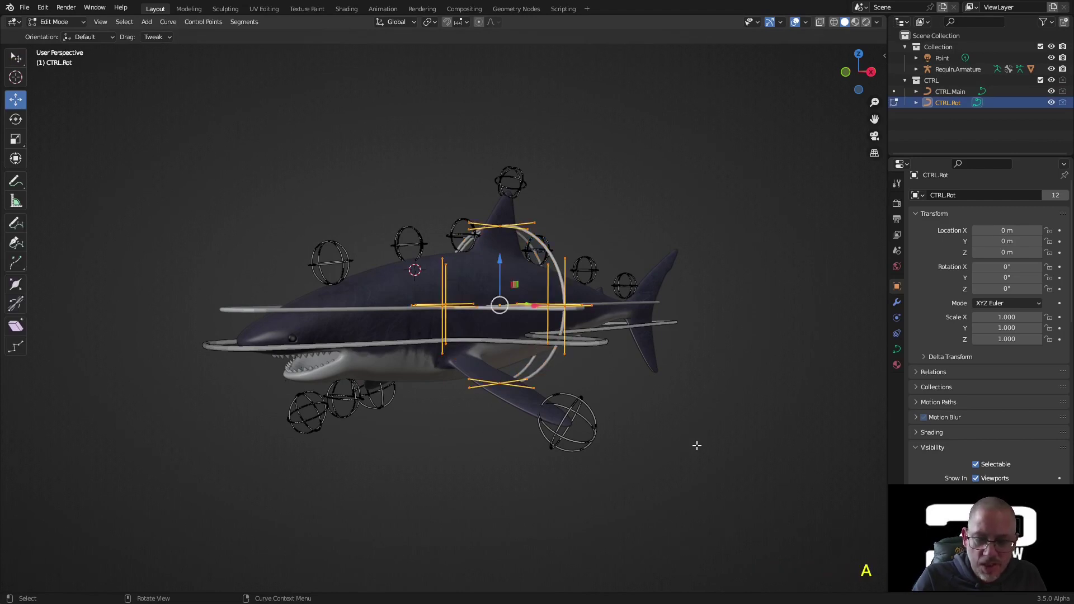
key(s)
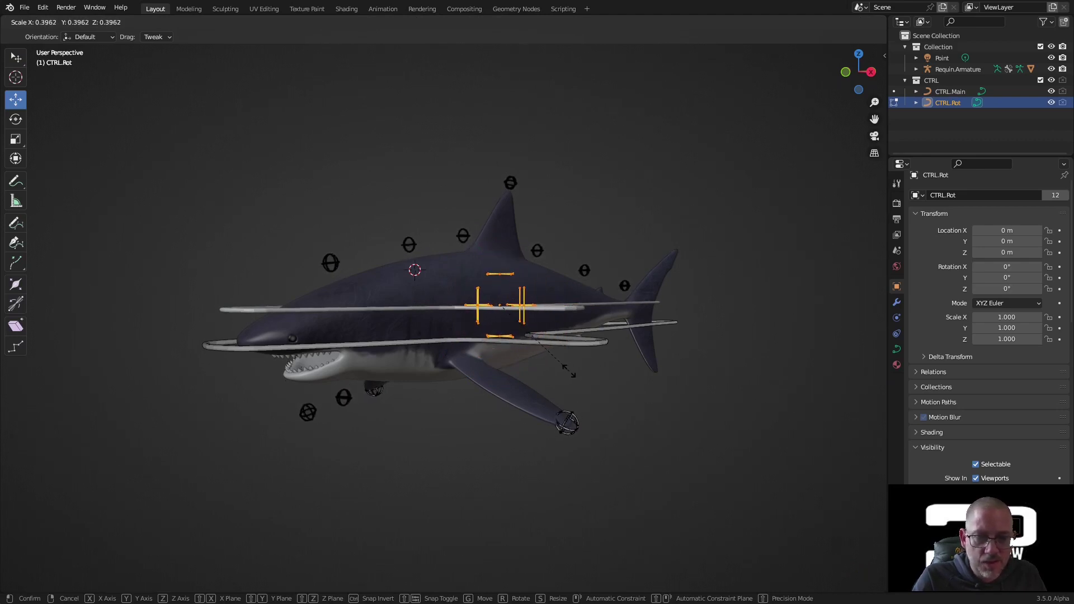
click(569, 371)
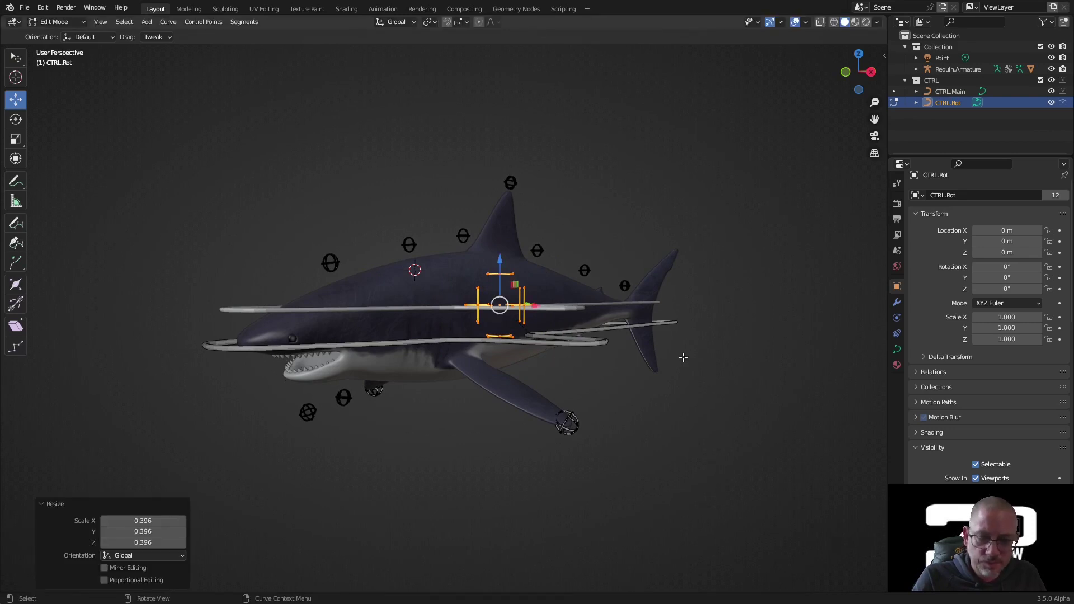
key(Tab)
middle_drag(669, 380, 649, 436)
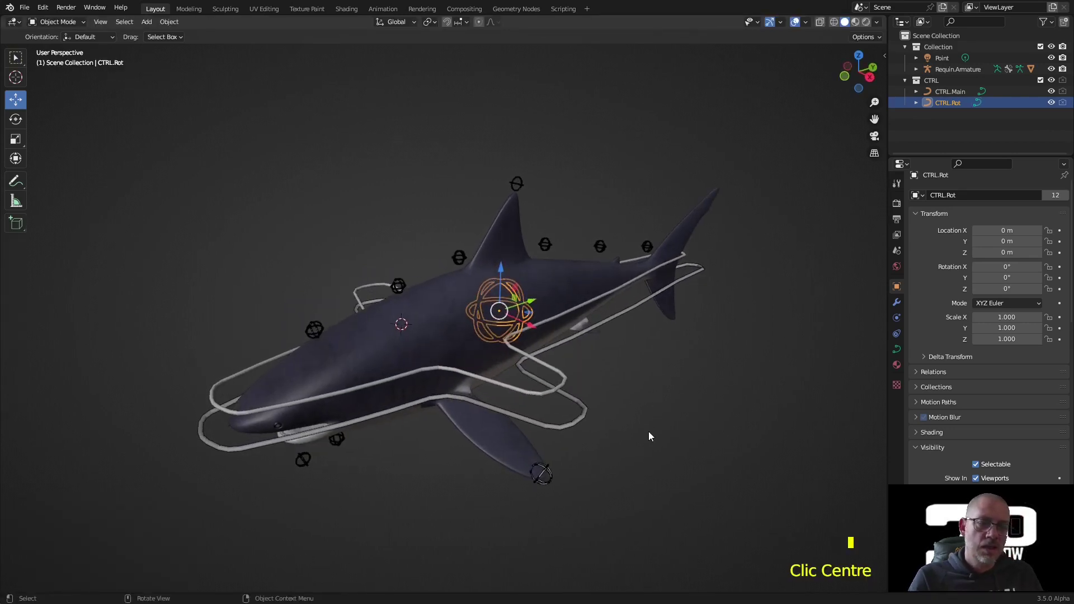
click(1050, 80)
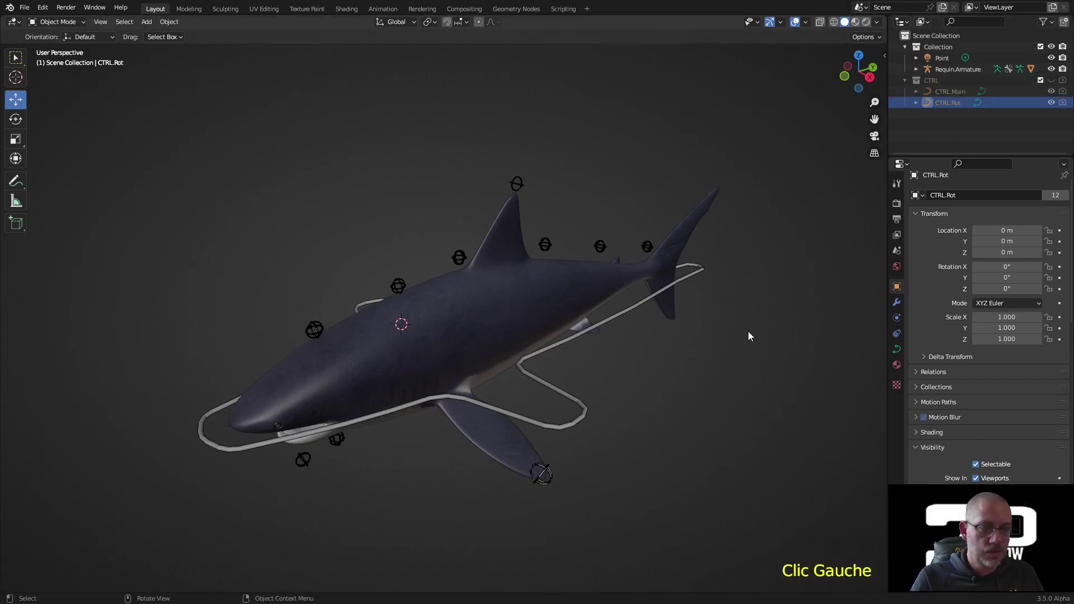
middle_drag(618, 404, 651, 396)
Select the Requin shark mesh and examine its list of bone vertex groups
click(629, 386)
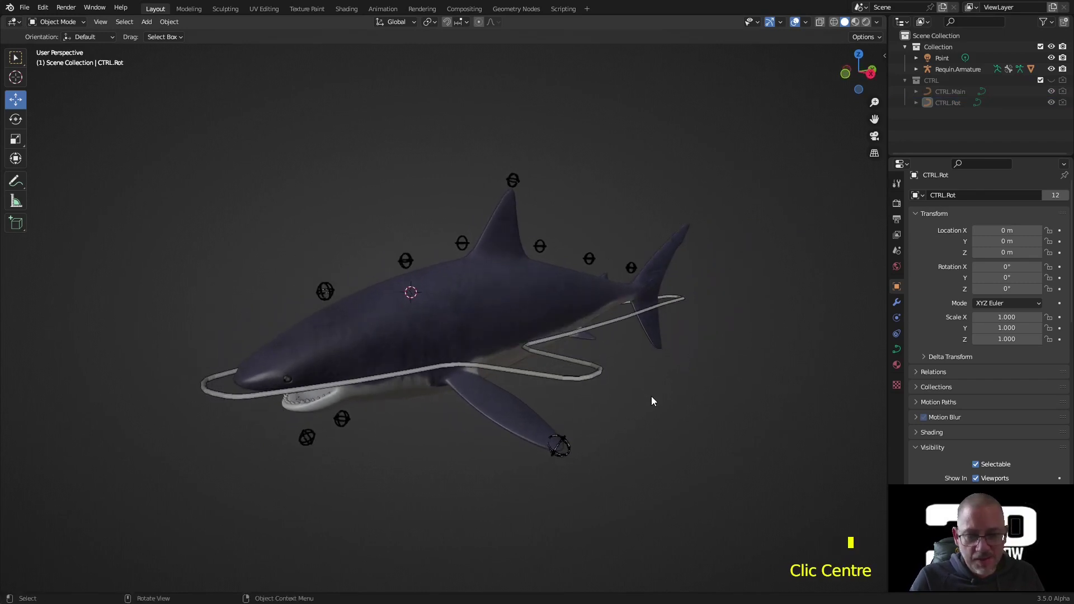
click(375, 347)
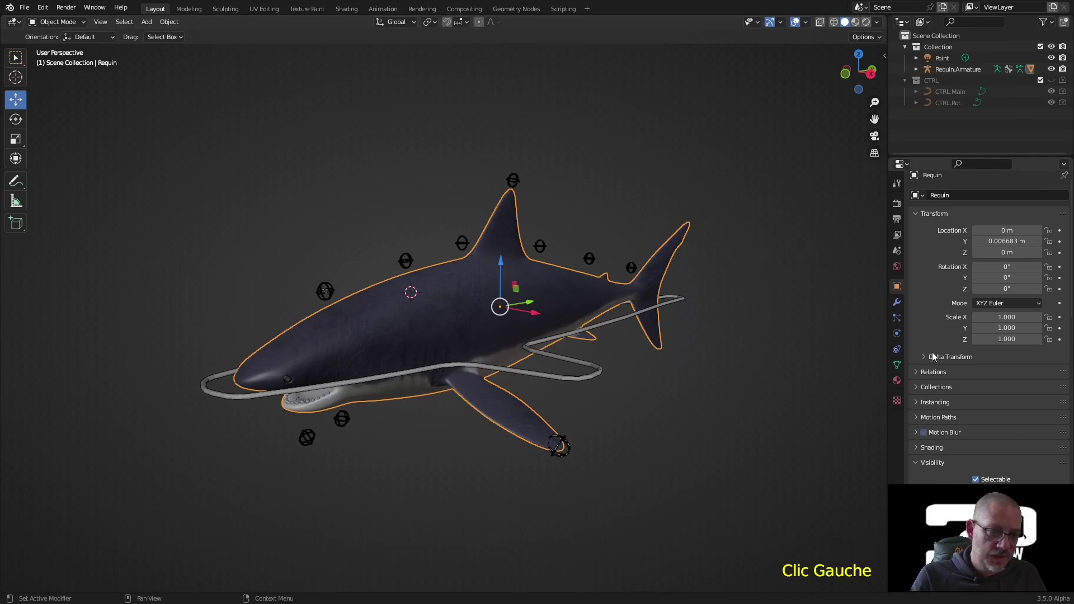
click(897, 365)
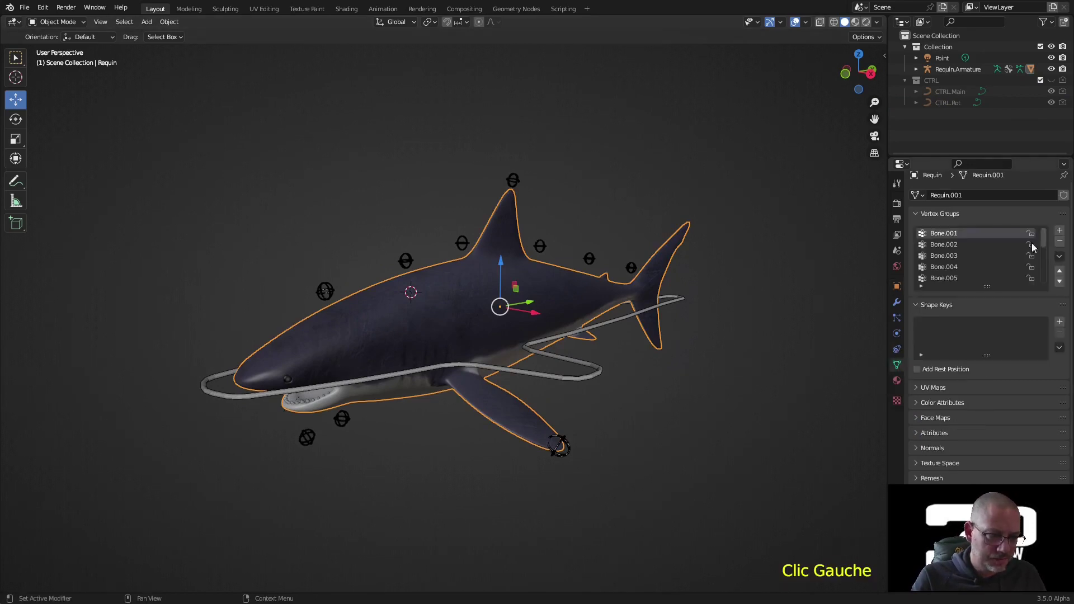
click(1050, 251)
mouse_move(1044, 237)
mouse_down()
mouse_move(1044, 255)
mouse_move(1033, 225)
mouse_up()
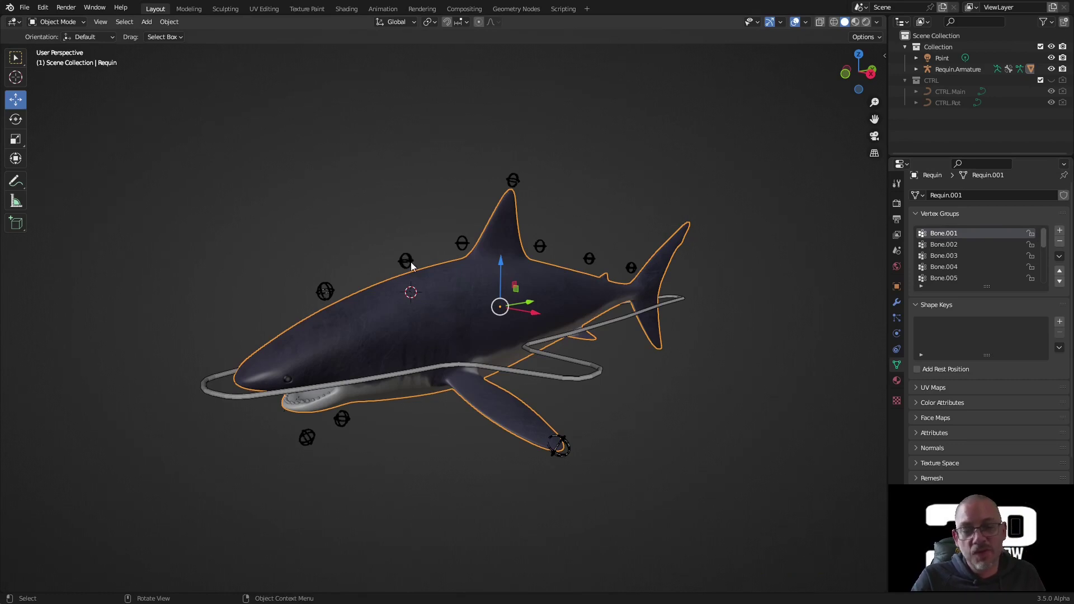
Switch the shark mesh to Weight Paint mode and enable face selection masking
click(54, 23)
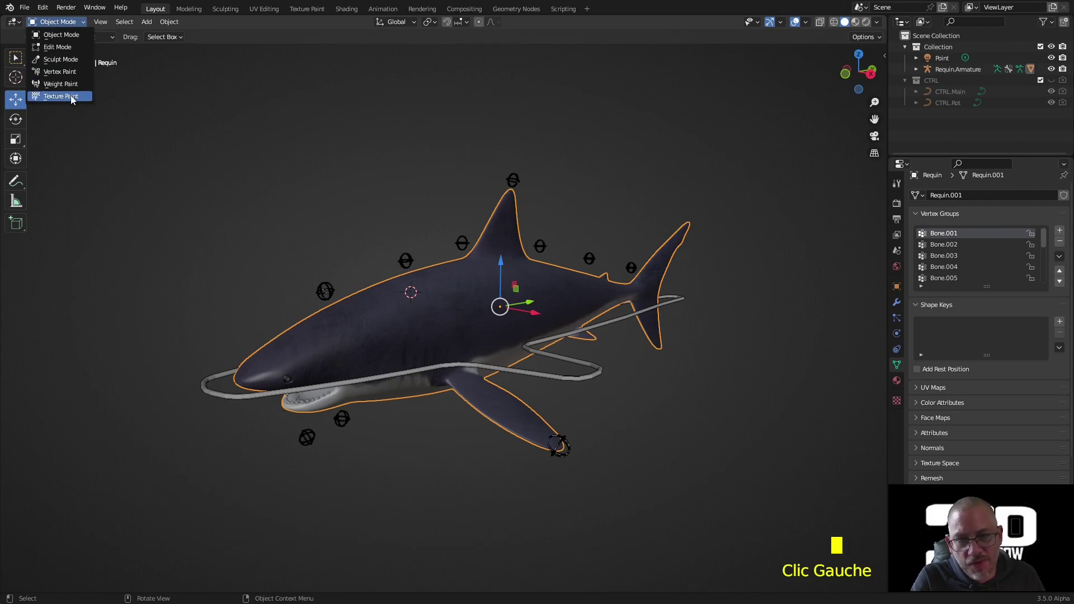
click(61, 83)
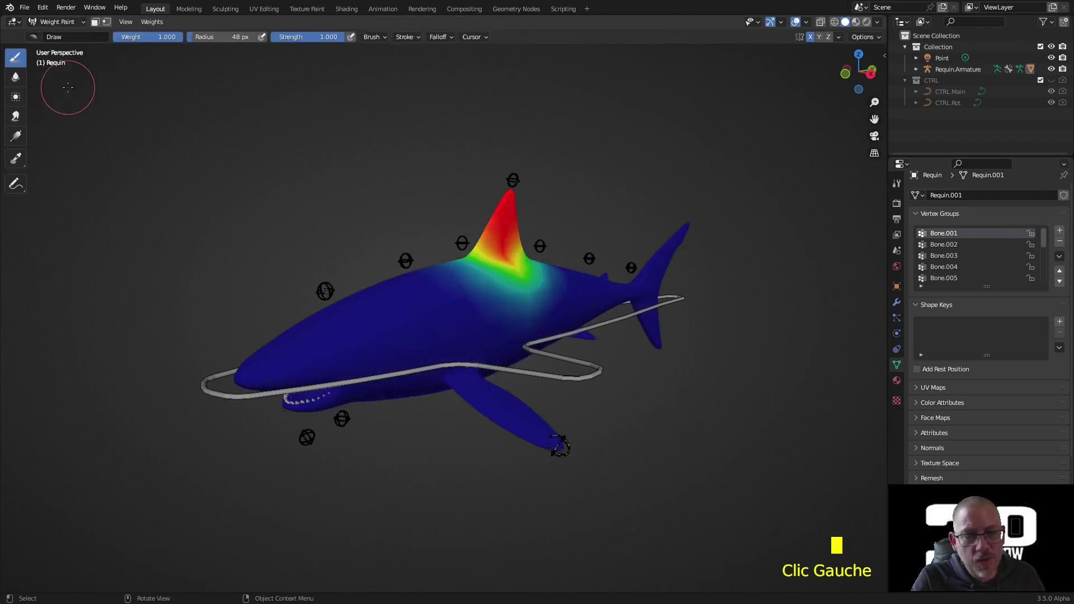
click(96, 22)
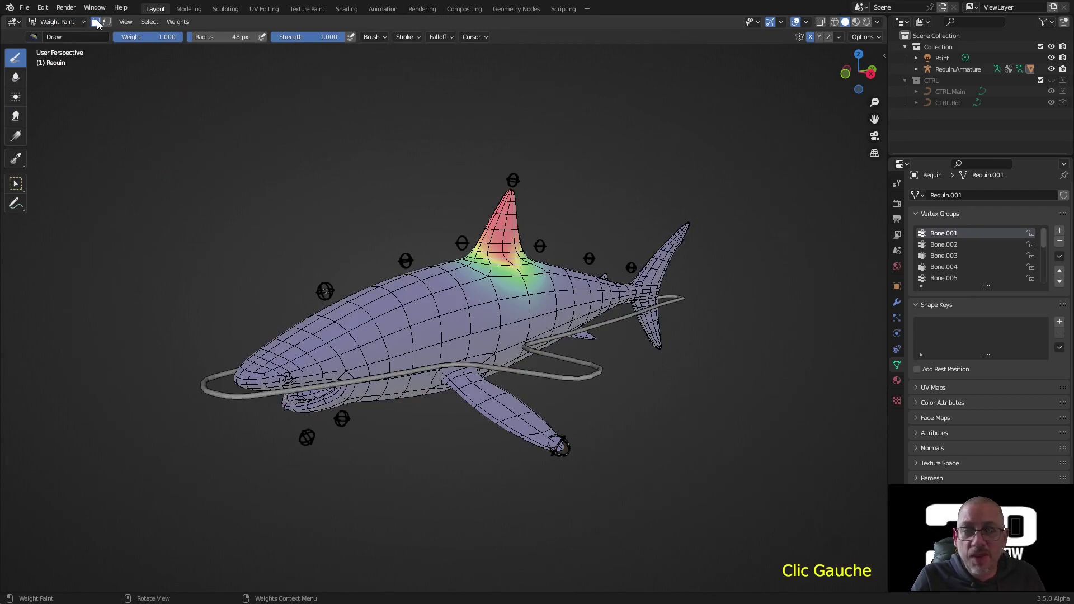
Turn off face selection masking so the dorsal fin bone's weights display on the whole shark mesh
click(96, 22)
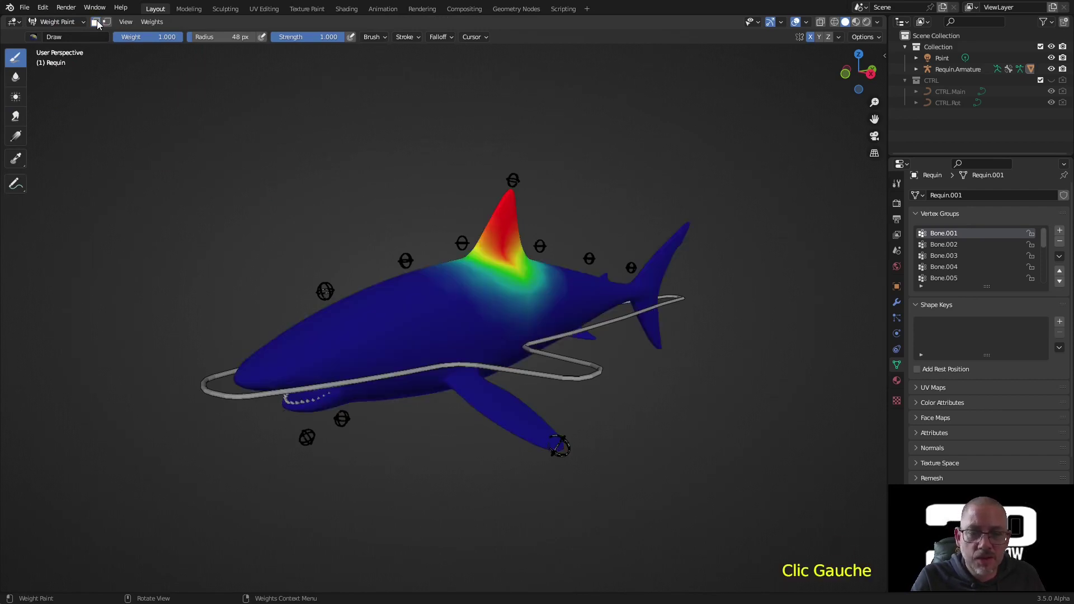
mouse_move(425, 335)
middle_down()
mouse_move(396, 412)
mouse_move(455, 439)
mouse_move(513, 249)
mouse_move(557, 162)
middle_up()
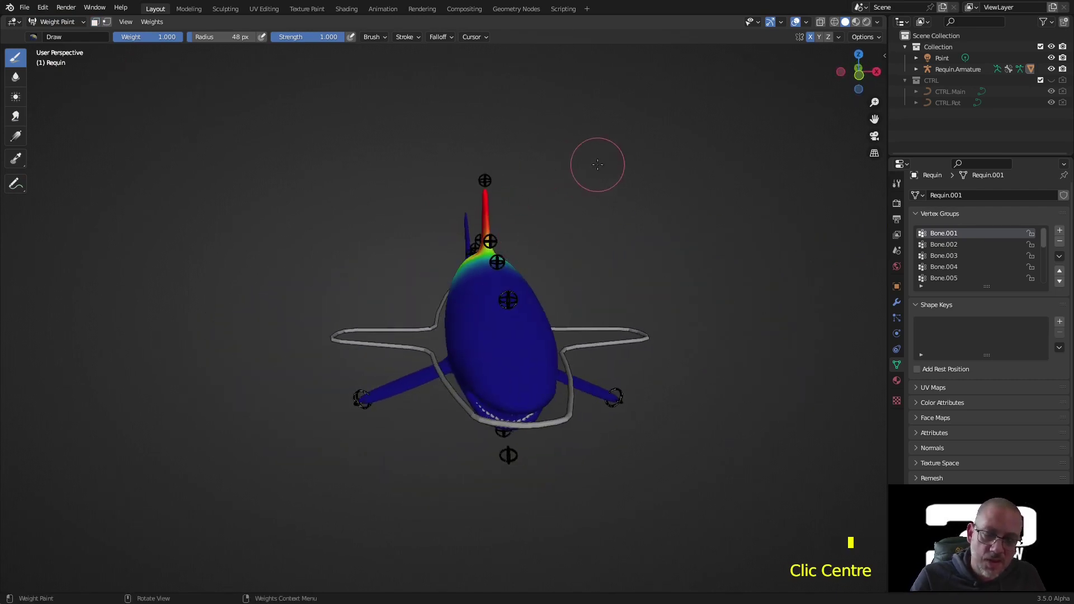
key(r)
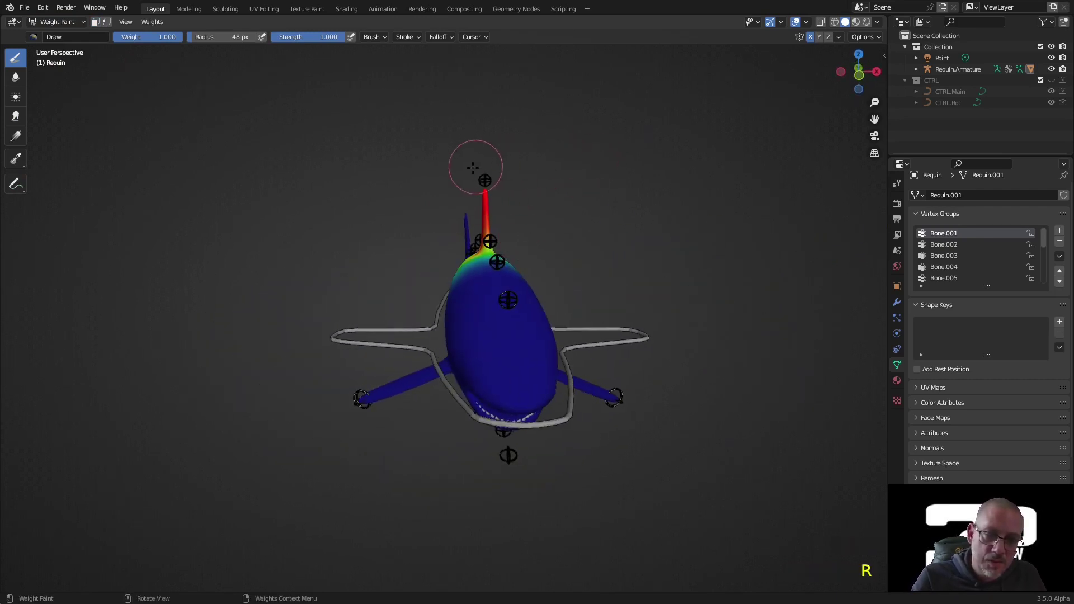
Leave Weight Paint mode, select the shark's armature and put it in Pose Mode
click(61, 21)
click(43, 22)
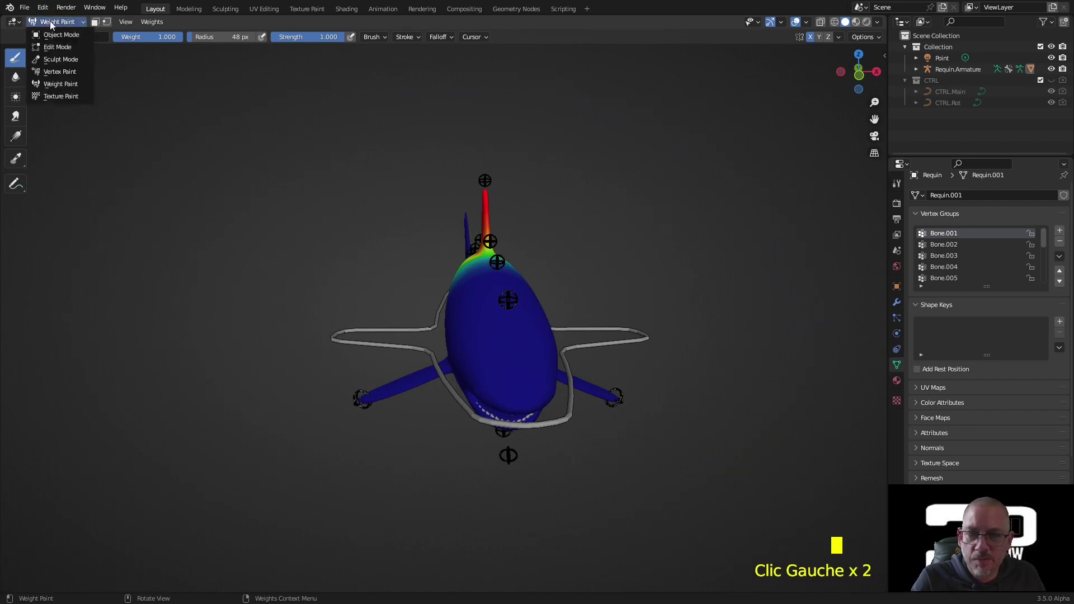
click(53, 34)
click(491, 179)
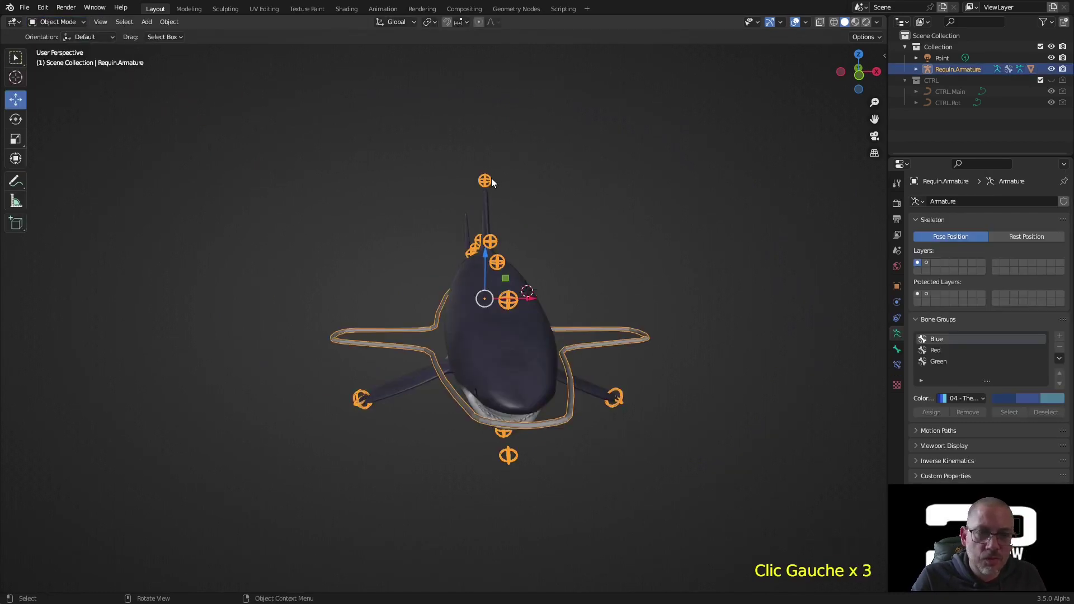
key(ctrl+Tab)
Rotate the dorsal fin's control bone about 39.4° around the front view axis and check the deformation at the fin's base
click(489, 182)
middle_drag(489, 183, 641, 152)
key(r)
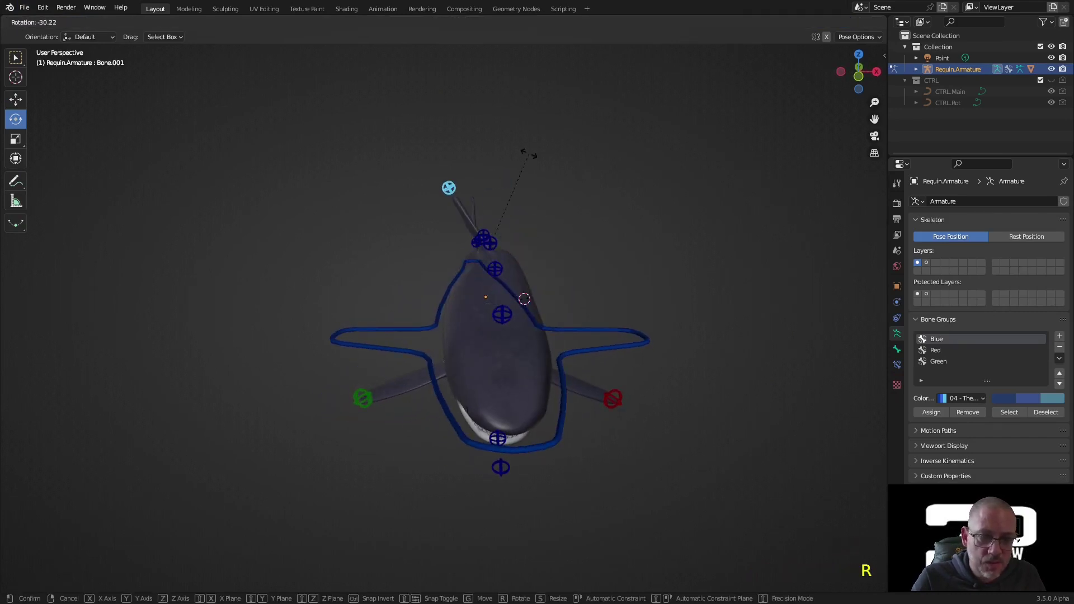
click(657, 268)
middle_drag(657, 273, 467, 227)
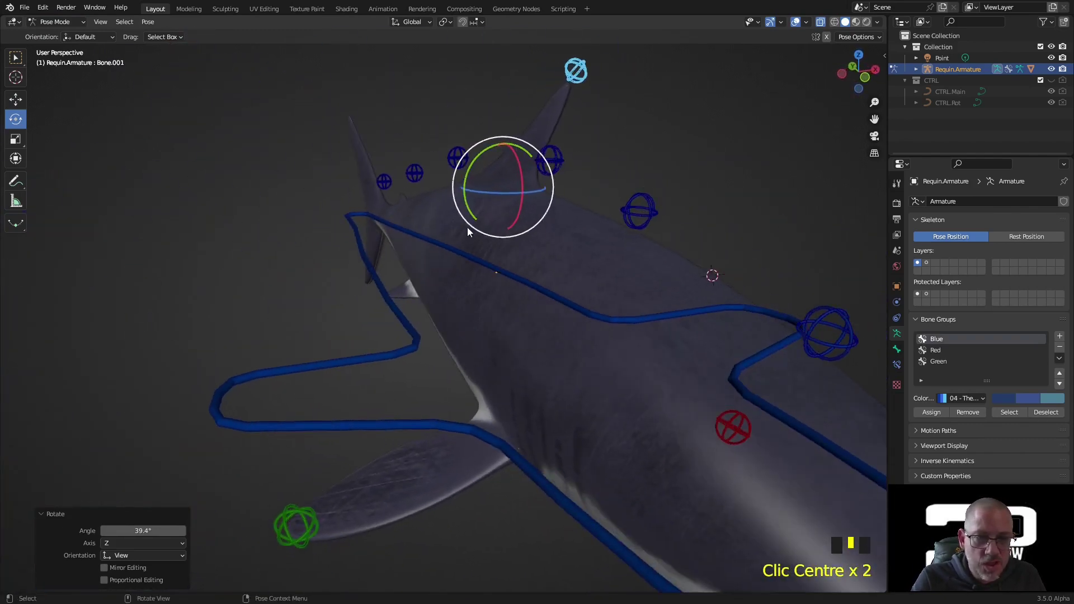
middle_drag(686, 162, 422, 326)
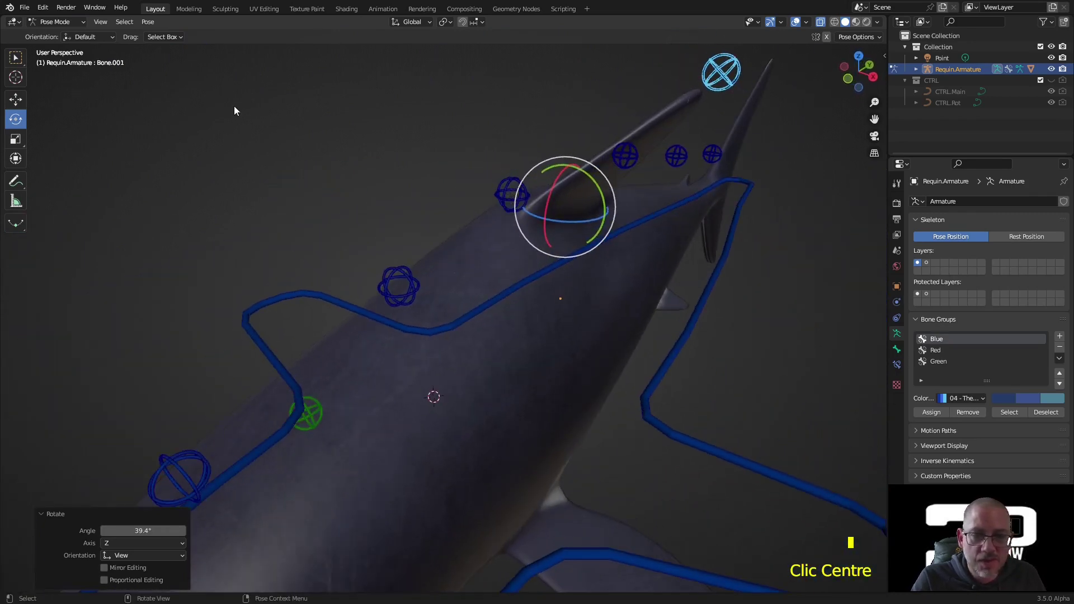
Return the armature to Object Mode and select the Requin shark mesh
key(ctrl+Tab)
click(65, 21)
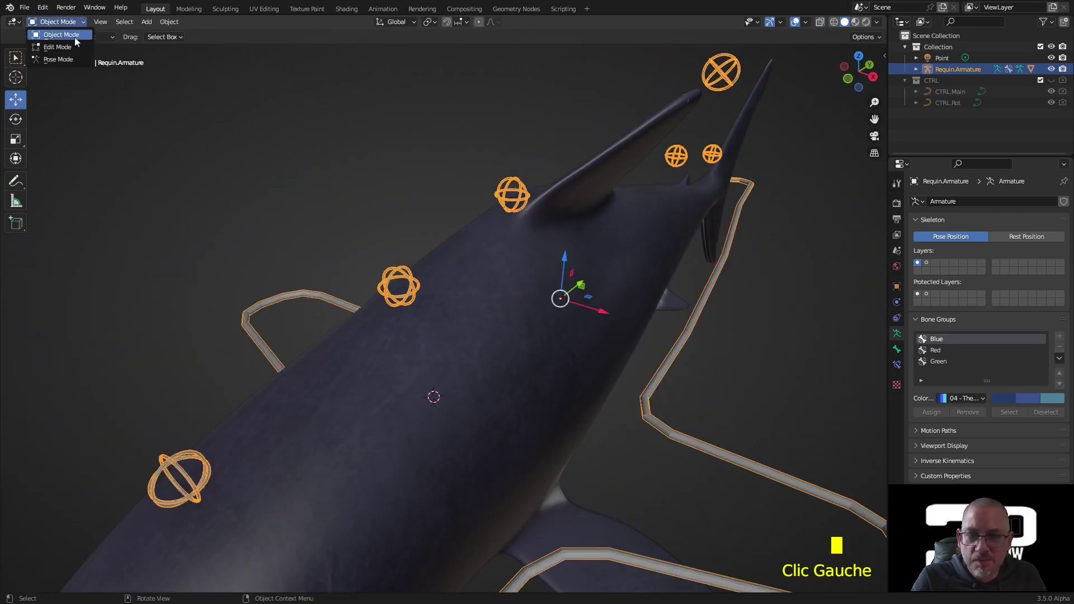
click(66, 35)
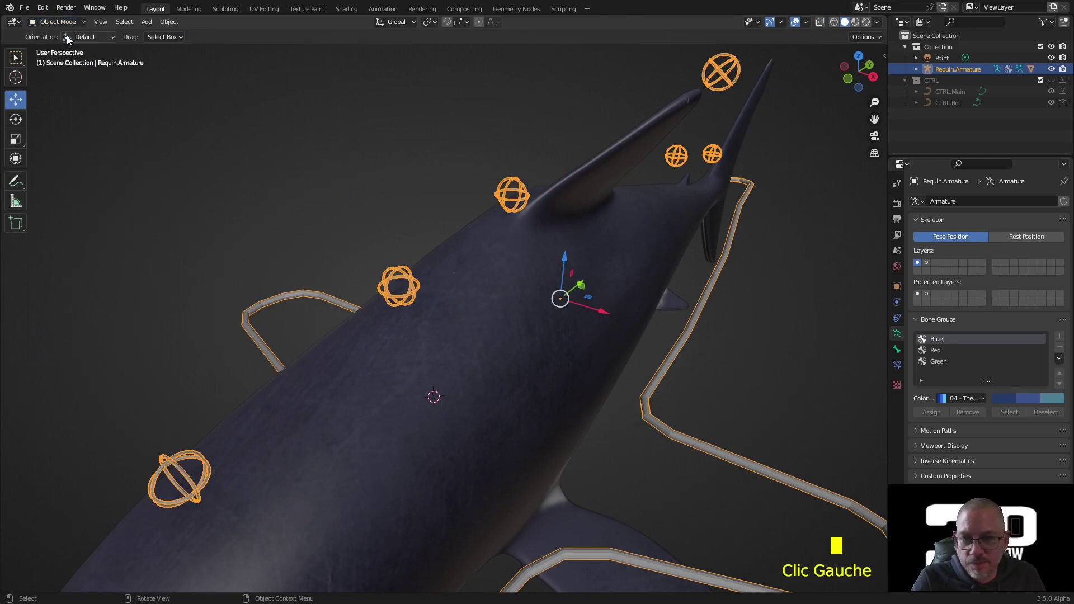
click(391, 375)
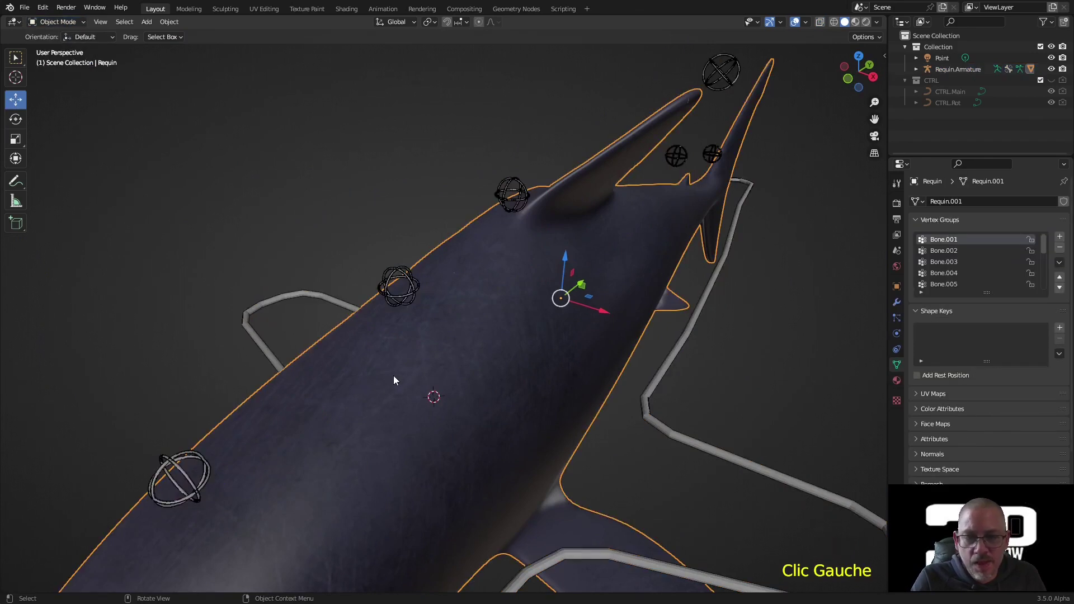
Switch the shark mesh to Weight Paint mode and examine Bone.001's weights around the base of the bent dorsal fin
click(56, 22)
click(68, 83)
mouse_move(370, 197)
middle_down()
mouse_move(519, 188)
mouse_move(250, 136)
mouse_move(319, 125)
middle_up()
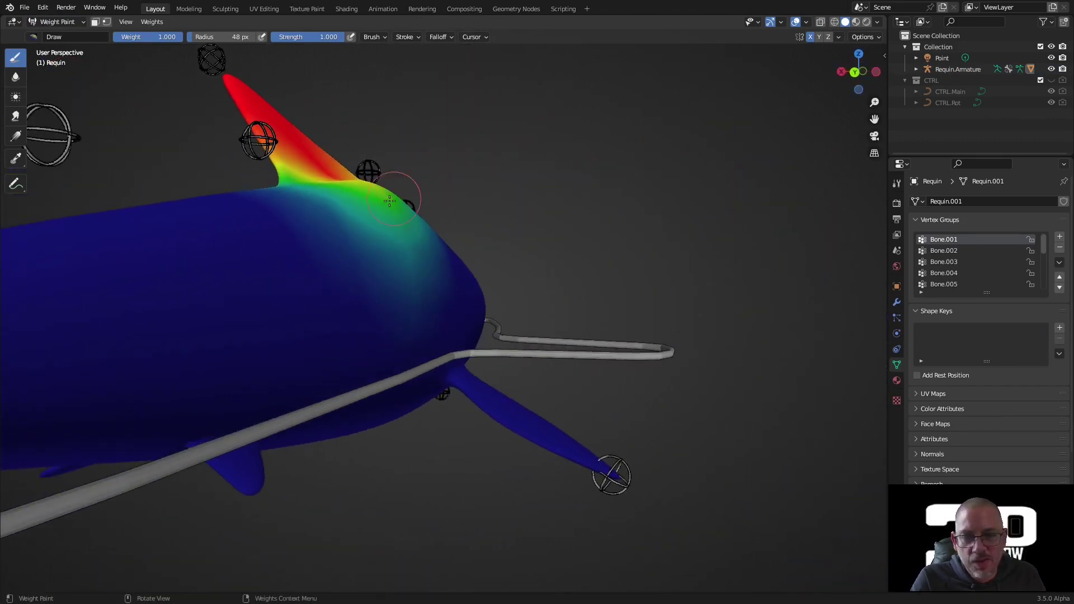
middle_drag(414, 220, 133, 247)
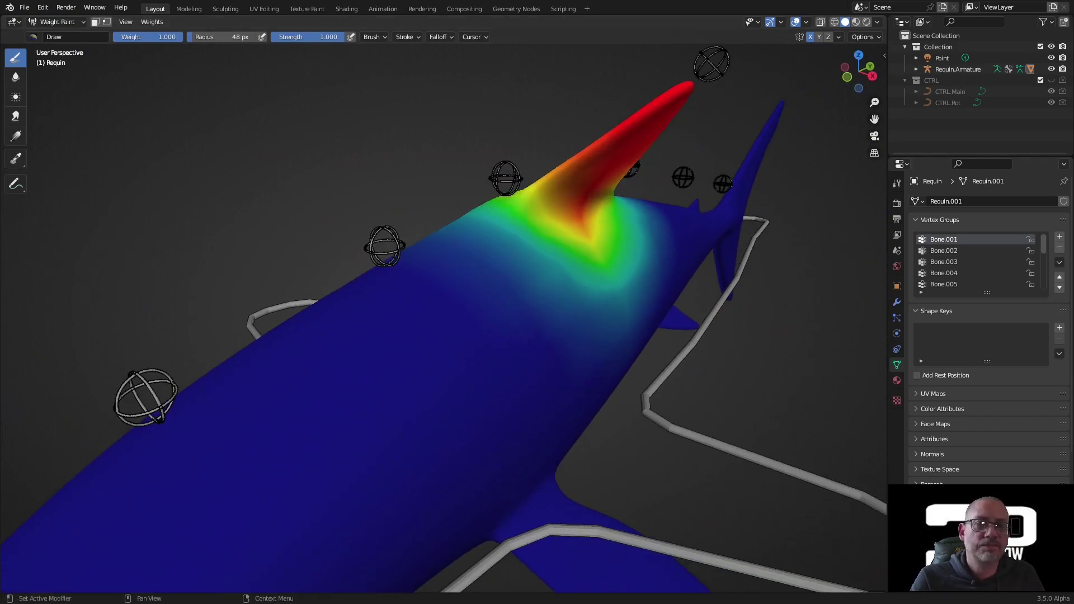